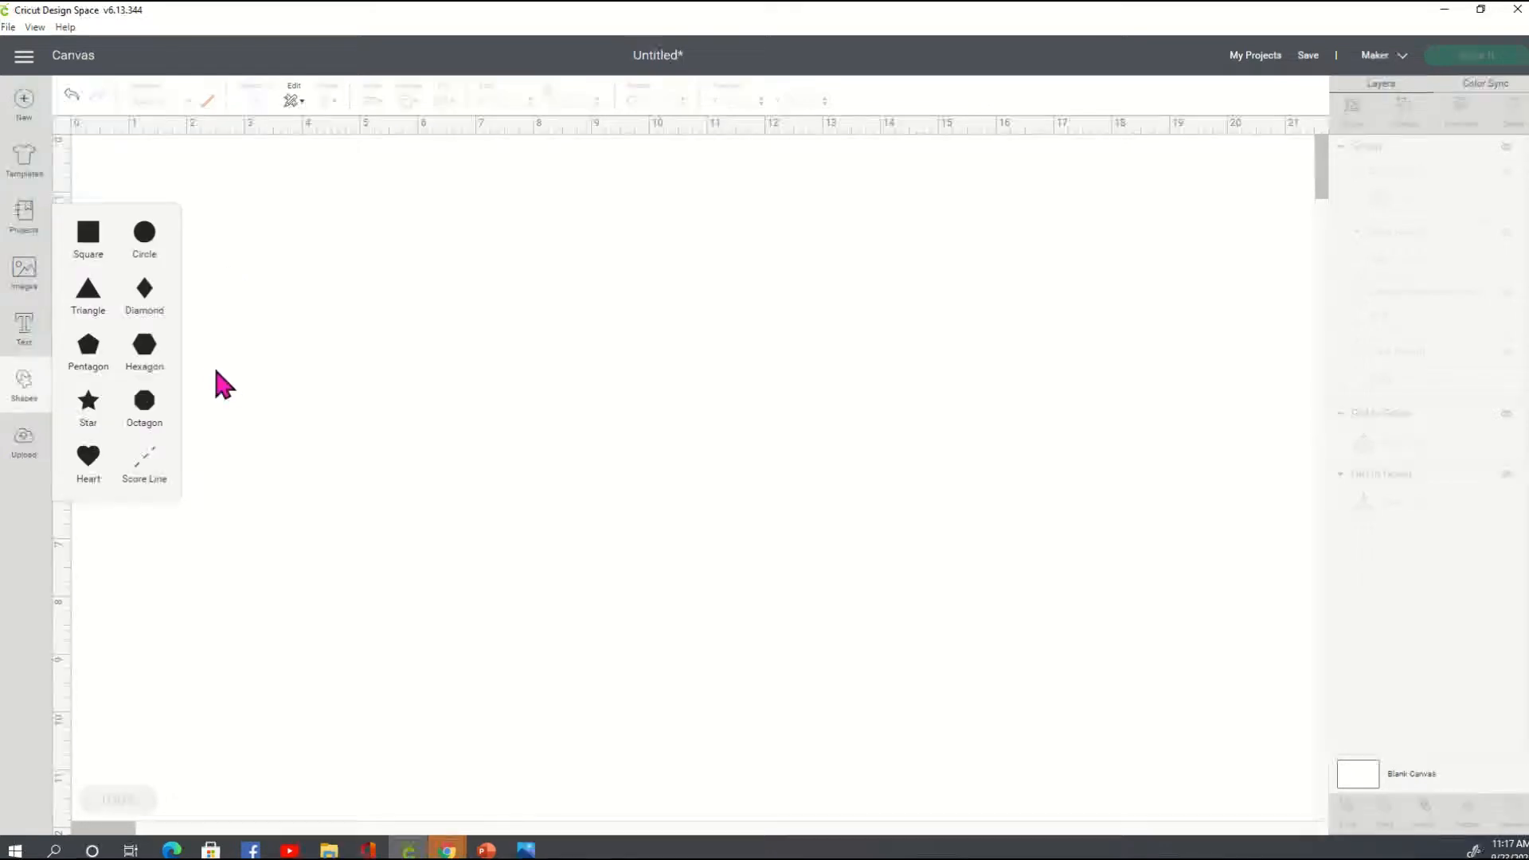
Insert a circle on the canvas and enlarge it to about 7.69 inches in diameter
left_click(148, 235)
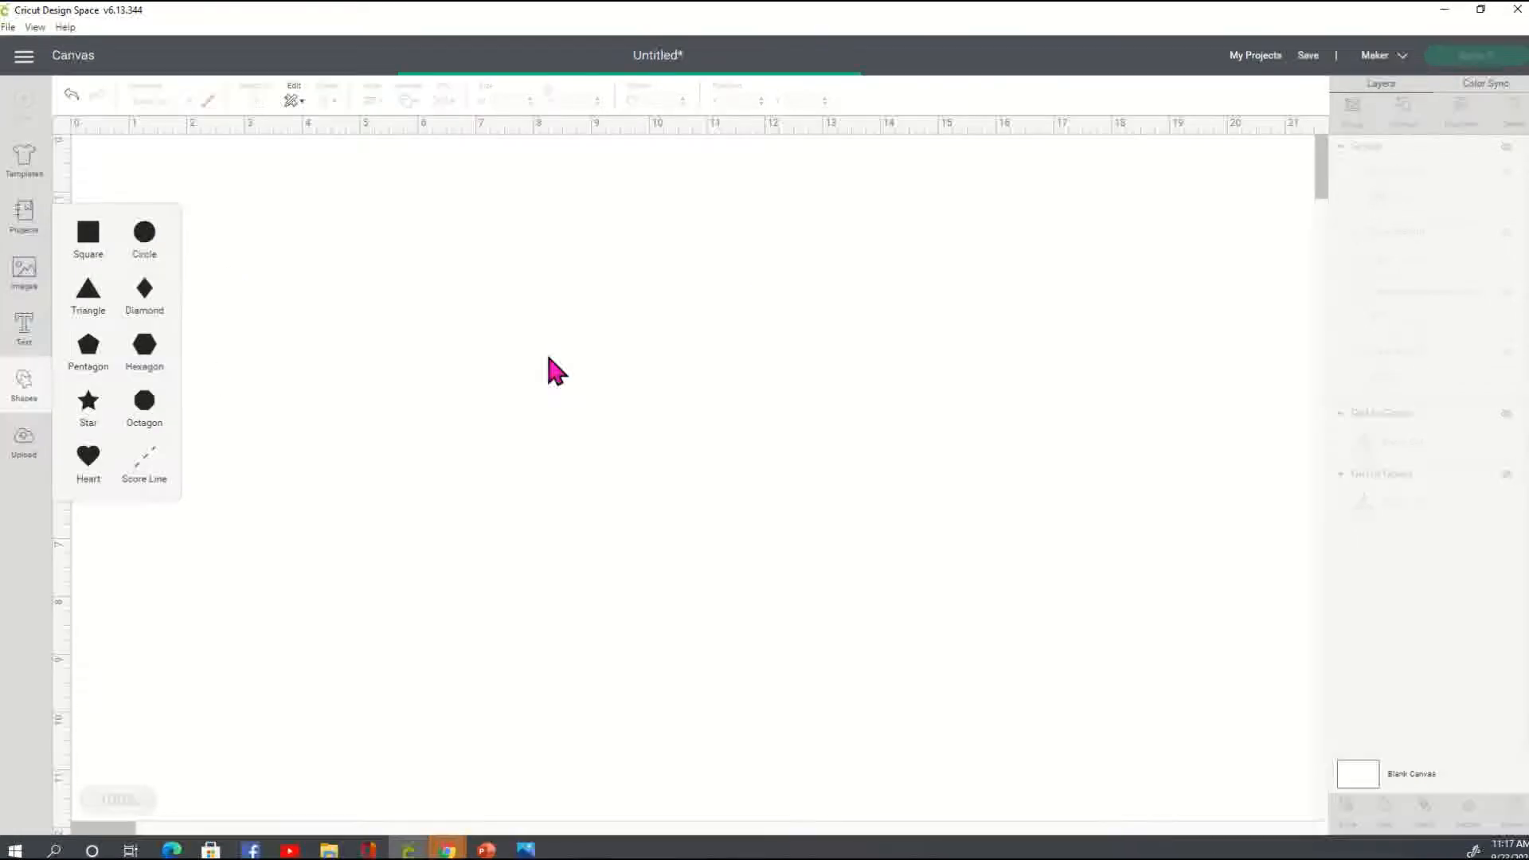
left_click_drag(260, 322, 700, 744)
left_click(1025, 550)
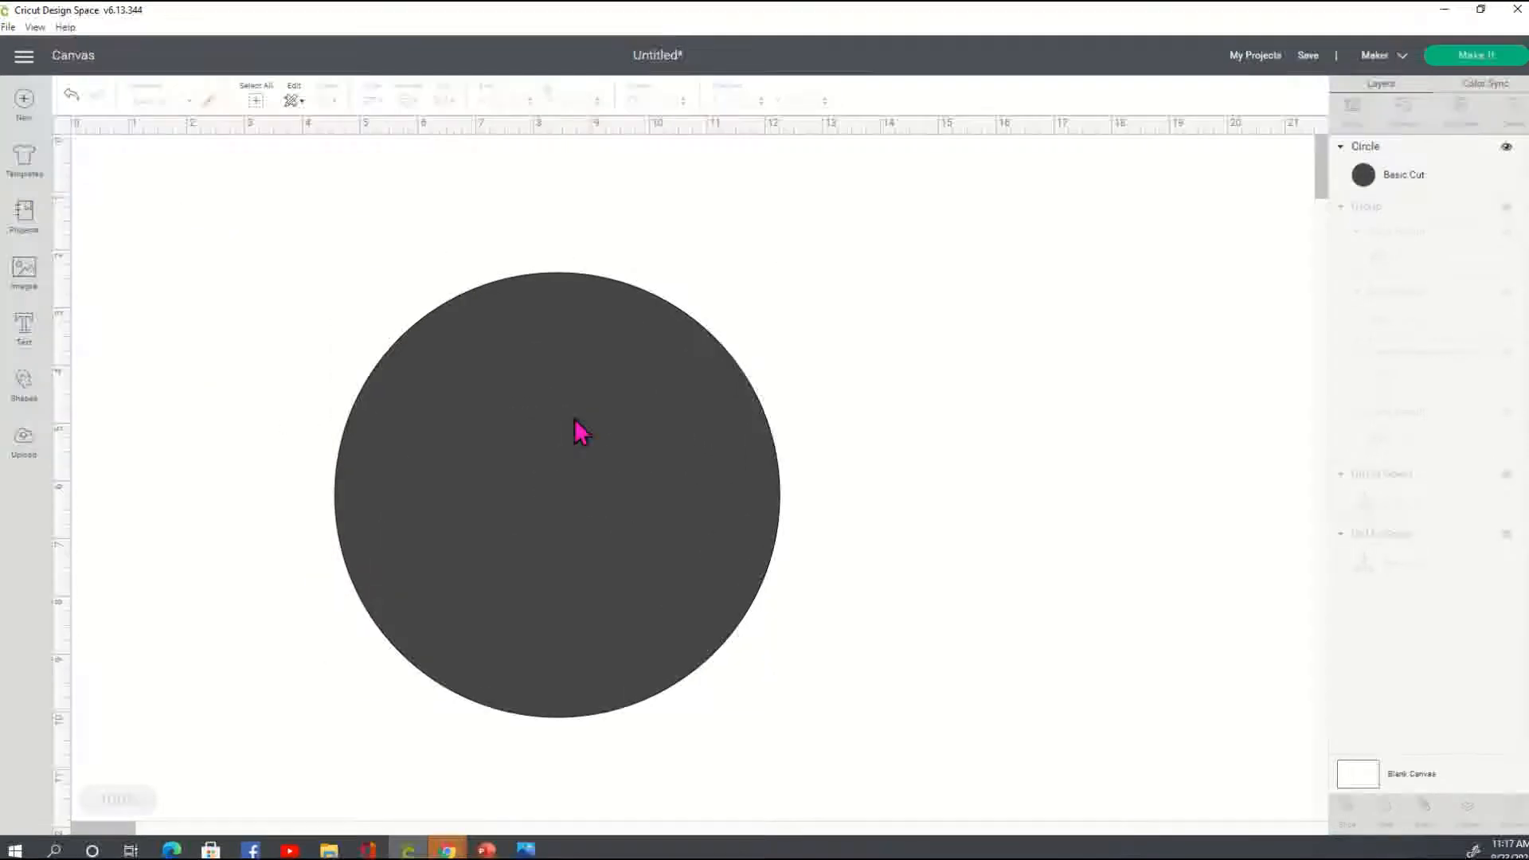
Move the circle up and to the left, to about X 3.64, Y 1.93
left_click(586, 355)
right_click(585, 356)
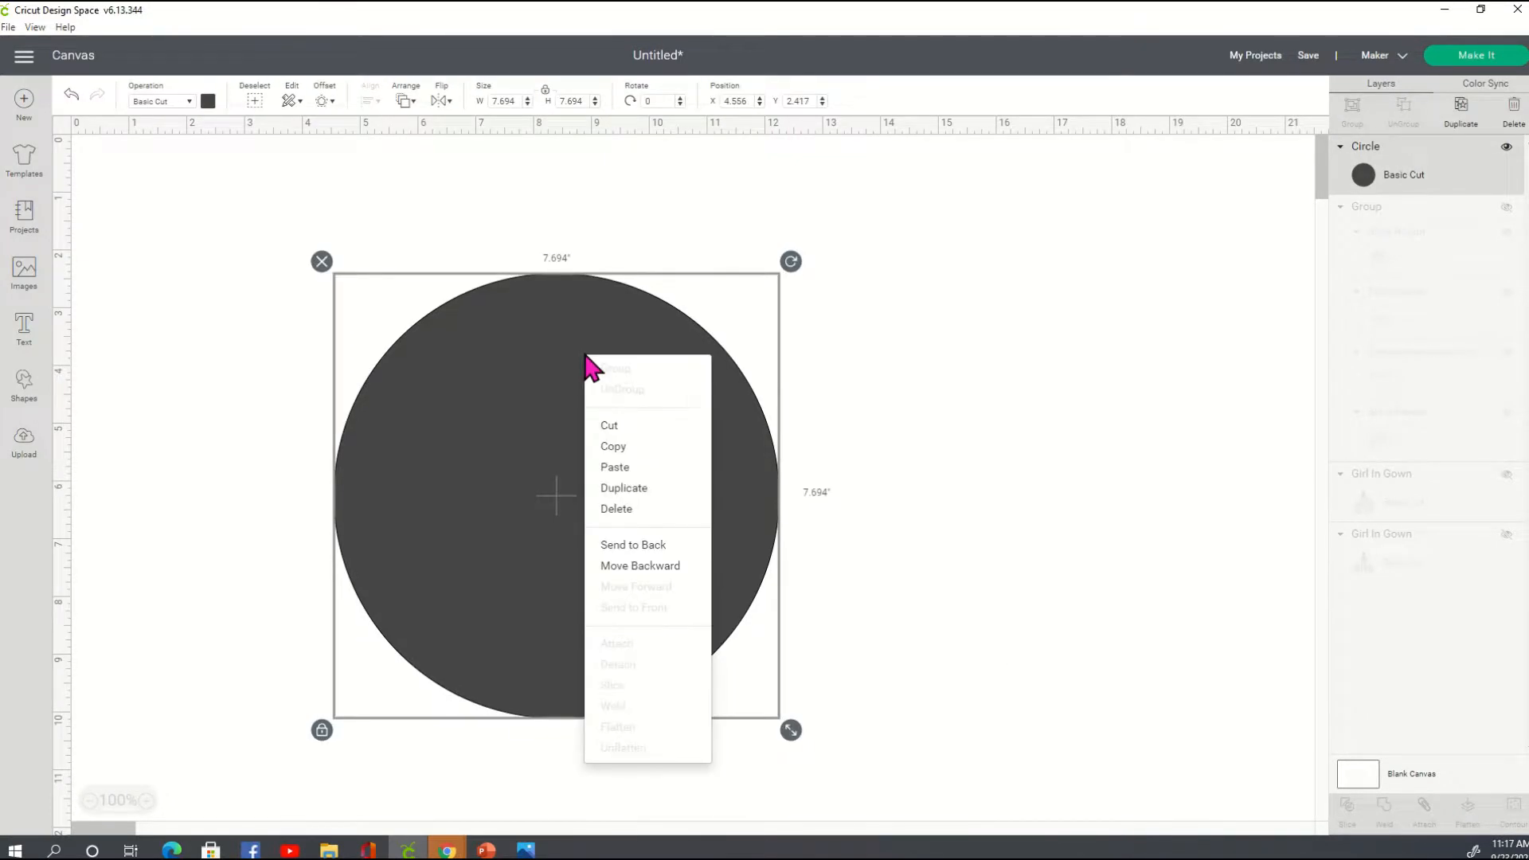
left_click(642, 487)
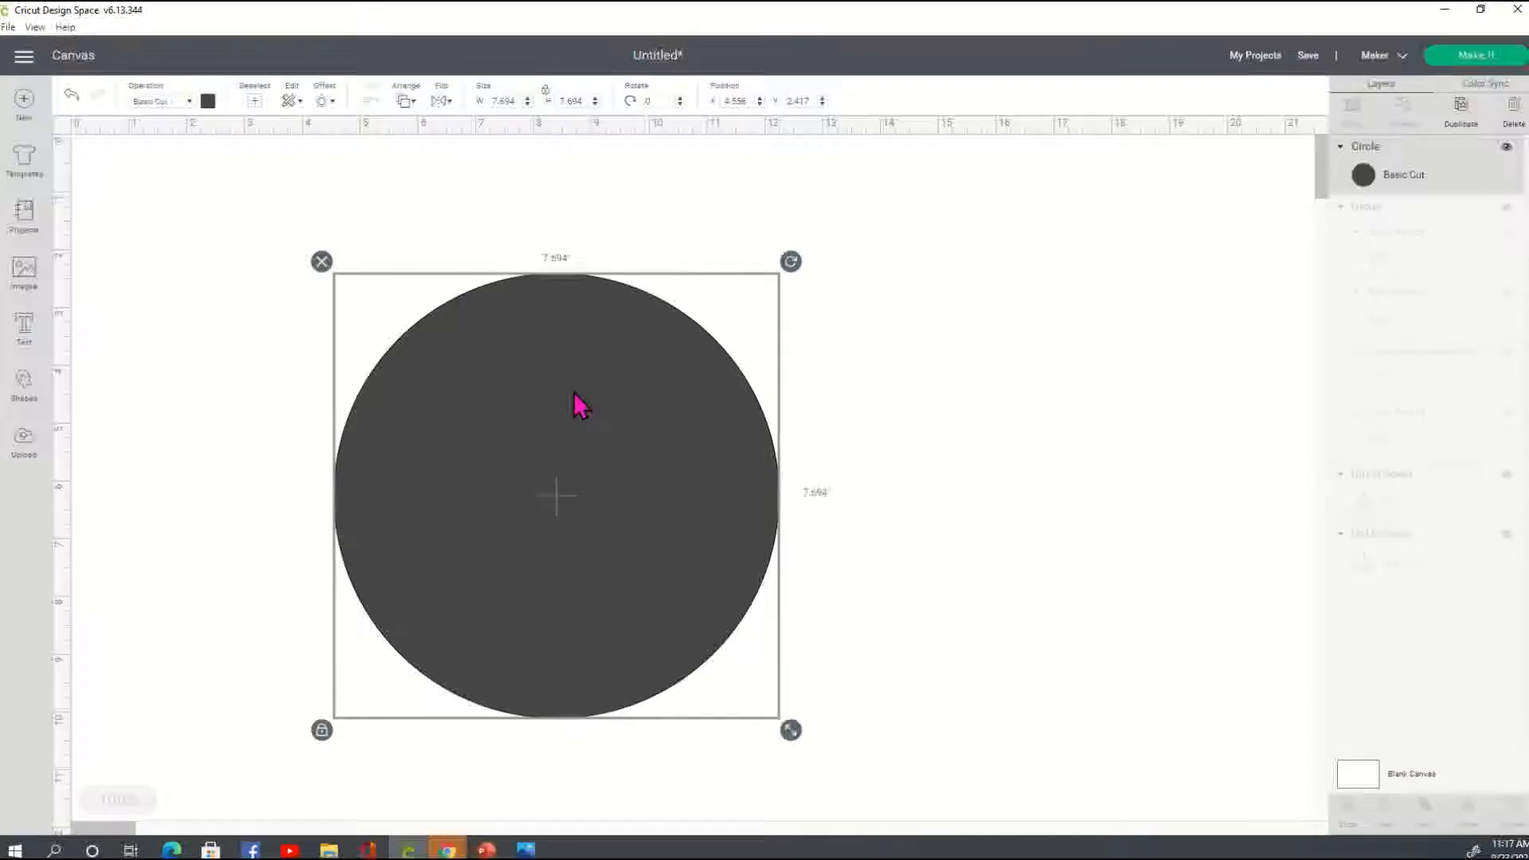
left_click_drag(513, 392, 561, 419)
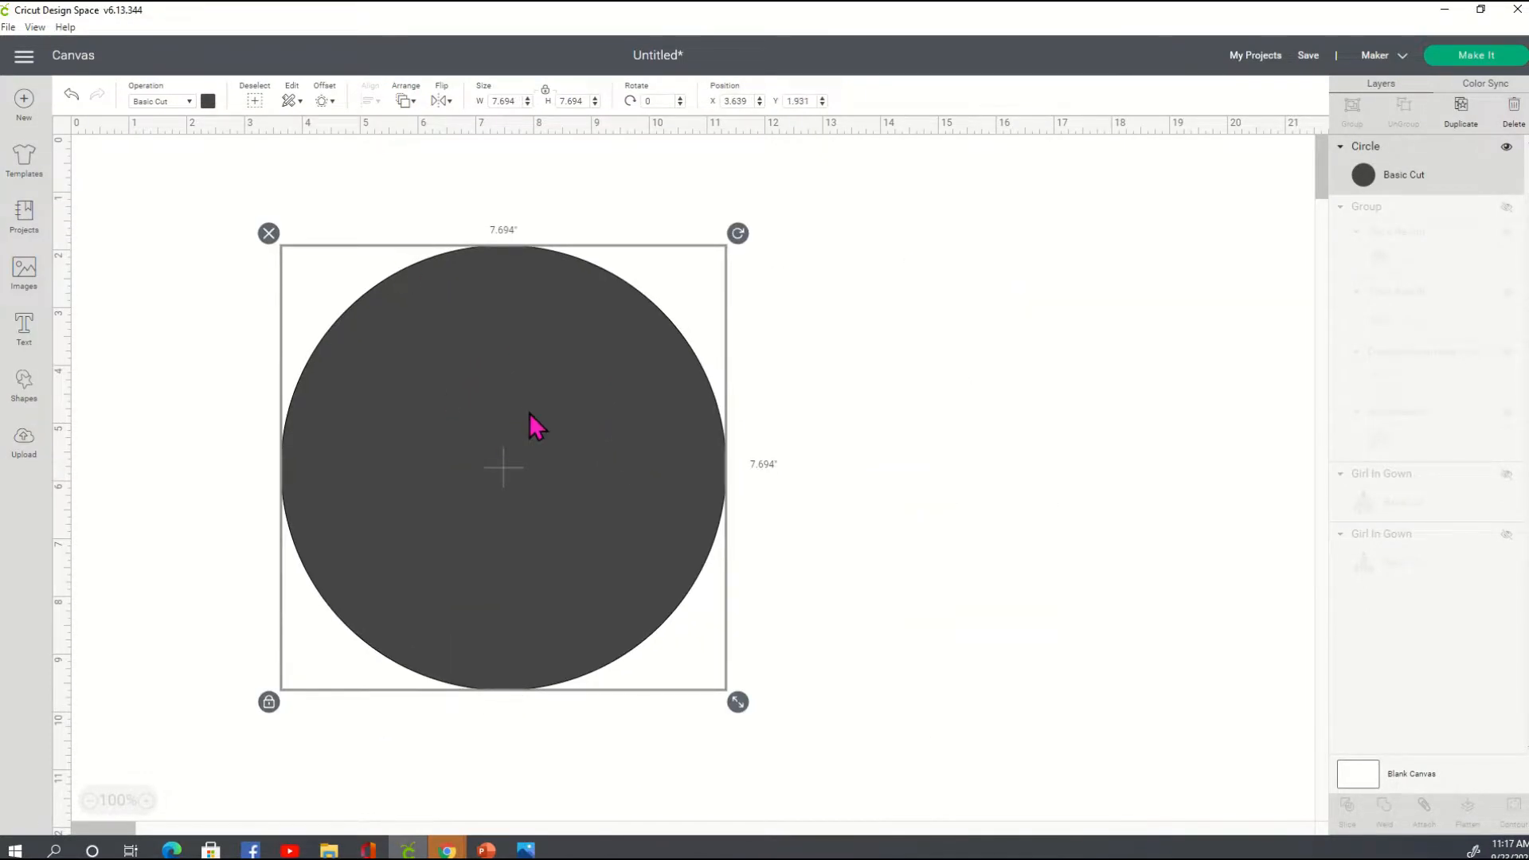
left_click(895, 413)
Duplicate the circle, place the copy beside the original so they overlap, and recolor the copy light yellow
left_click(587, 427)
left_click(463, 333)
right_click(465, 333)
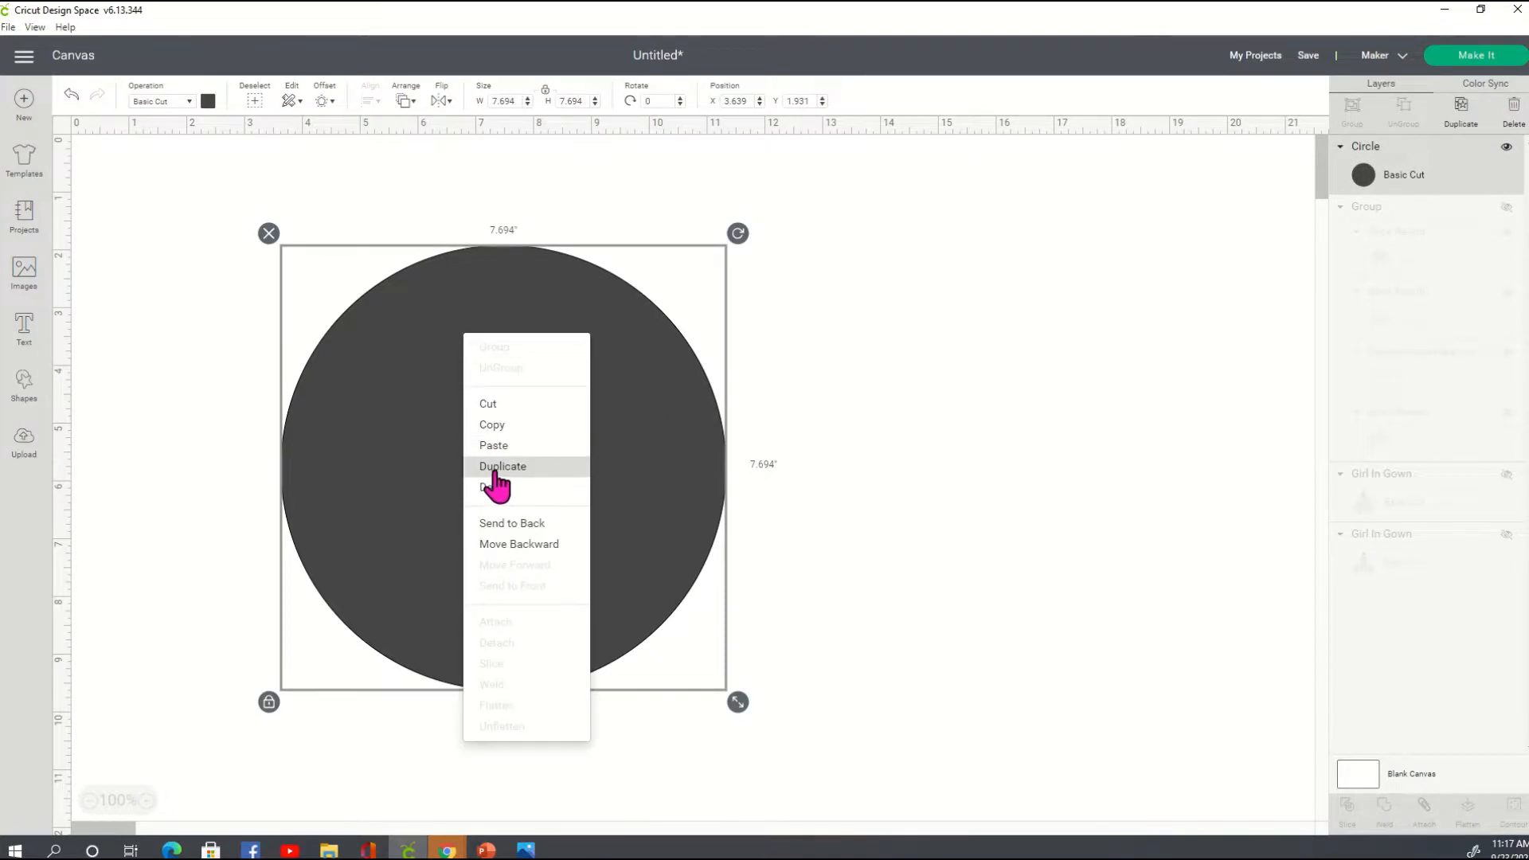
left_click(494, 468)
left_click_drag(505, 454, 778, 411)
left_click(208, 100)
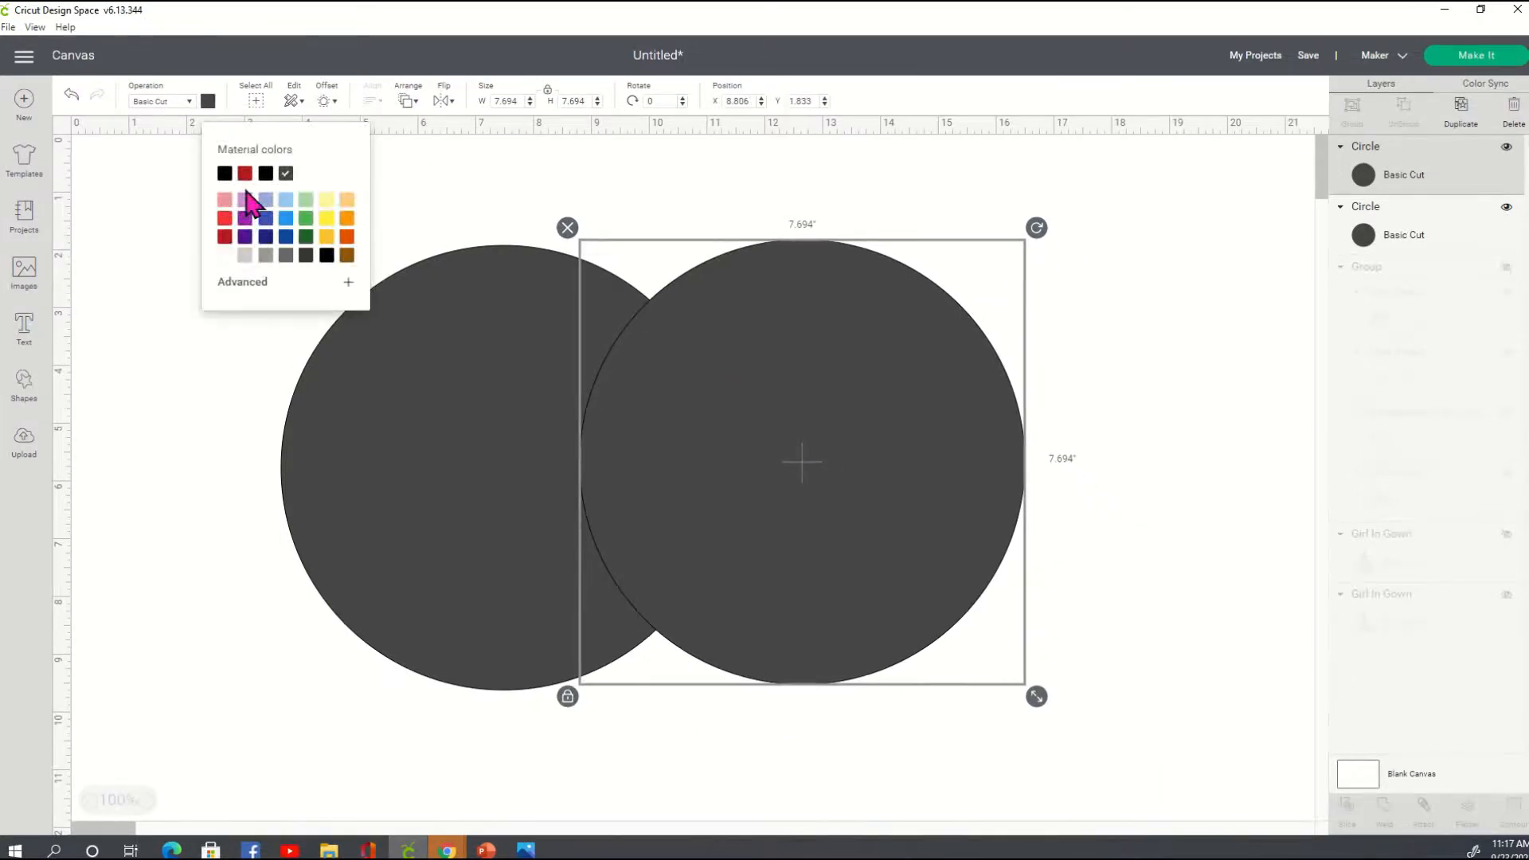
left_click(326, 199)
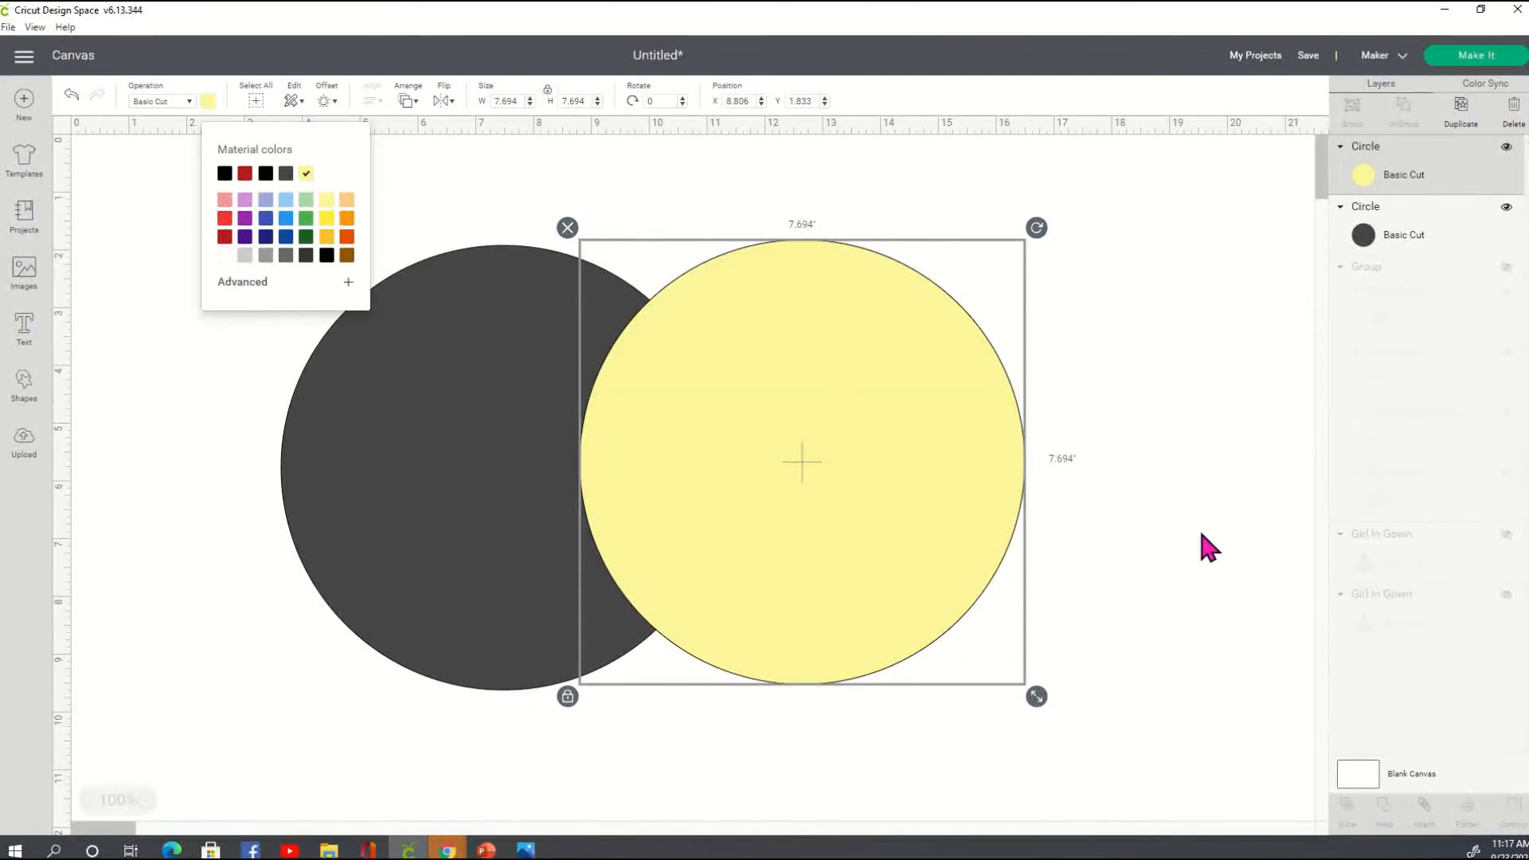
Shrink the yellow circle to about 7.38 inches and place it over the middle of the dark circle
left_click_drag(1035, 696, 1016, 681)
left_click_drag(939, 526, 650, 549)
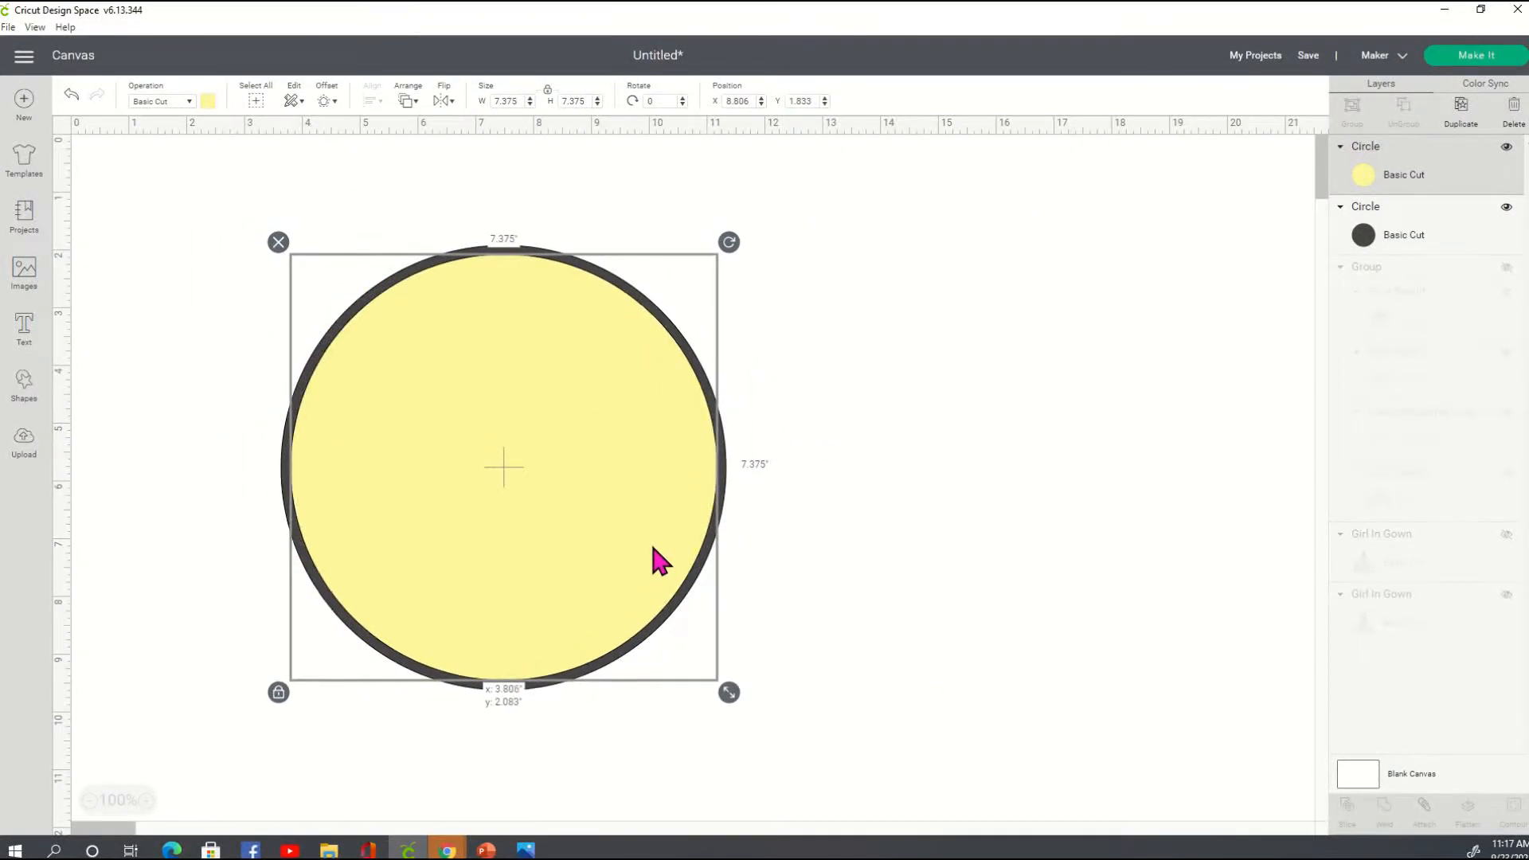
left_click(771, 593)
Select both circles and align them with Center Horizontally
left_click_drag(189, 220, 814, 832)
left_click_drag(522, 261, 562, 222)
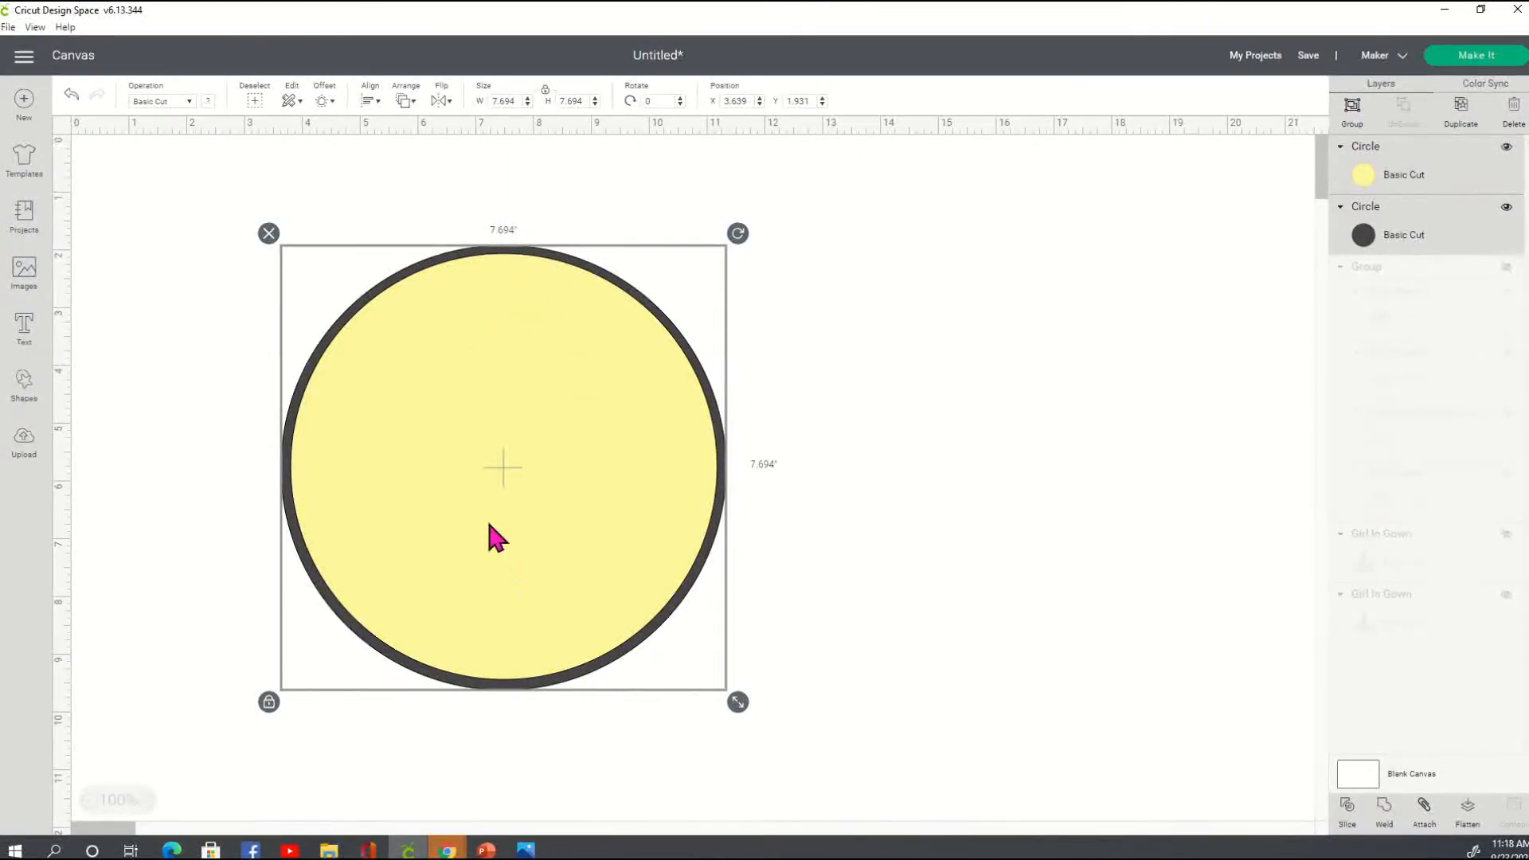
left_click(412, 105)
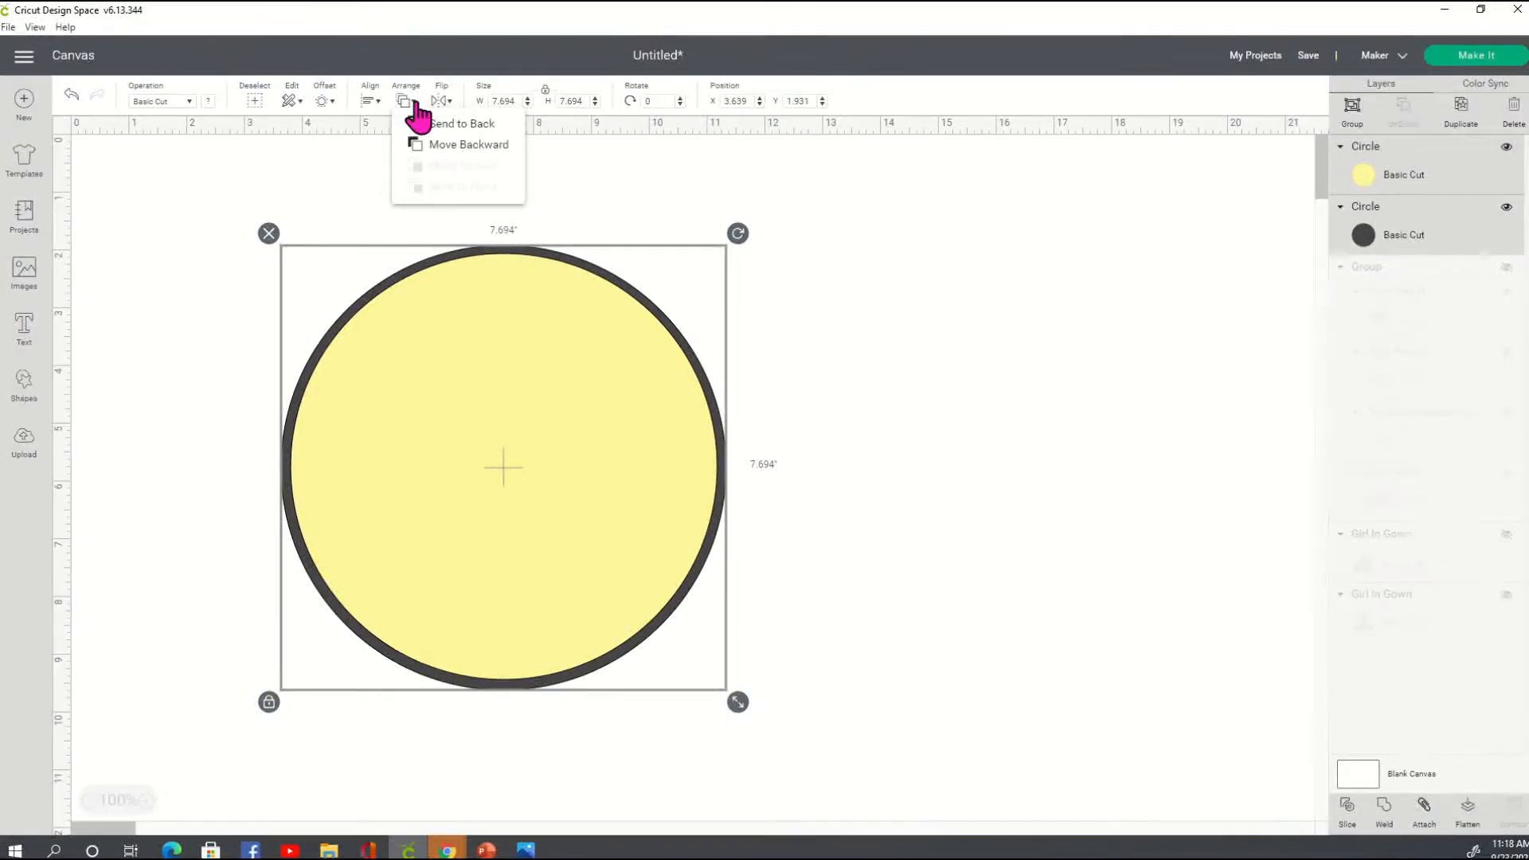
left_click(372, 104)
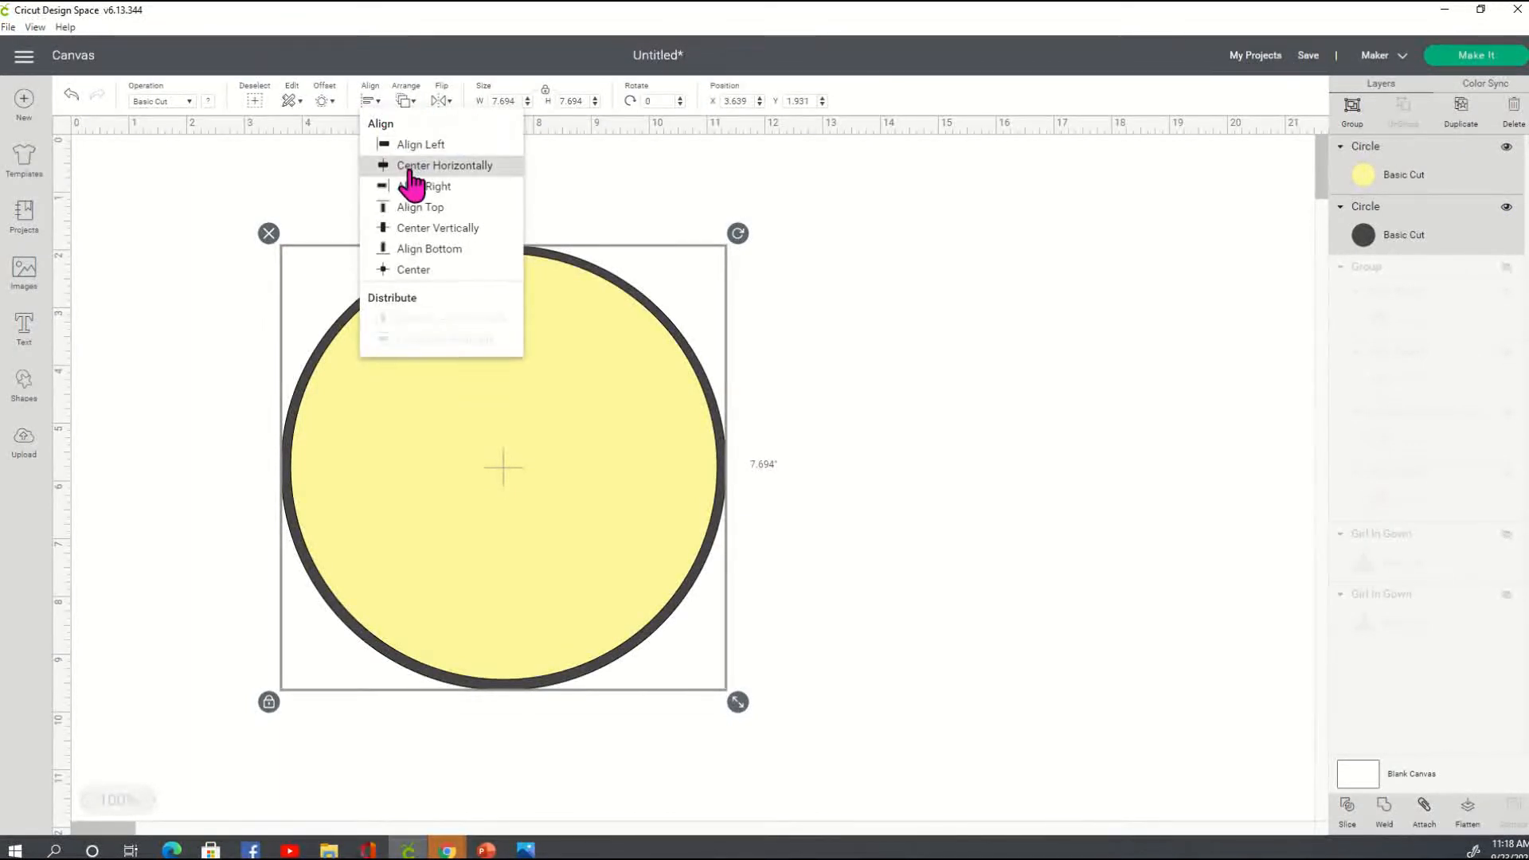
left_click(412, 169)
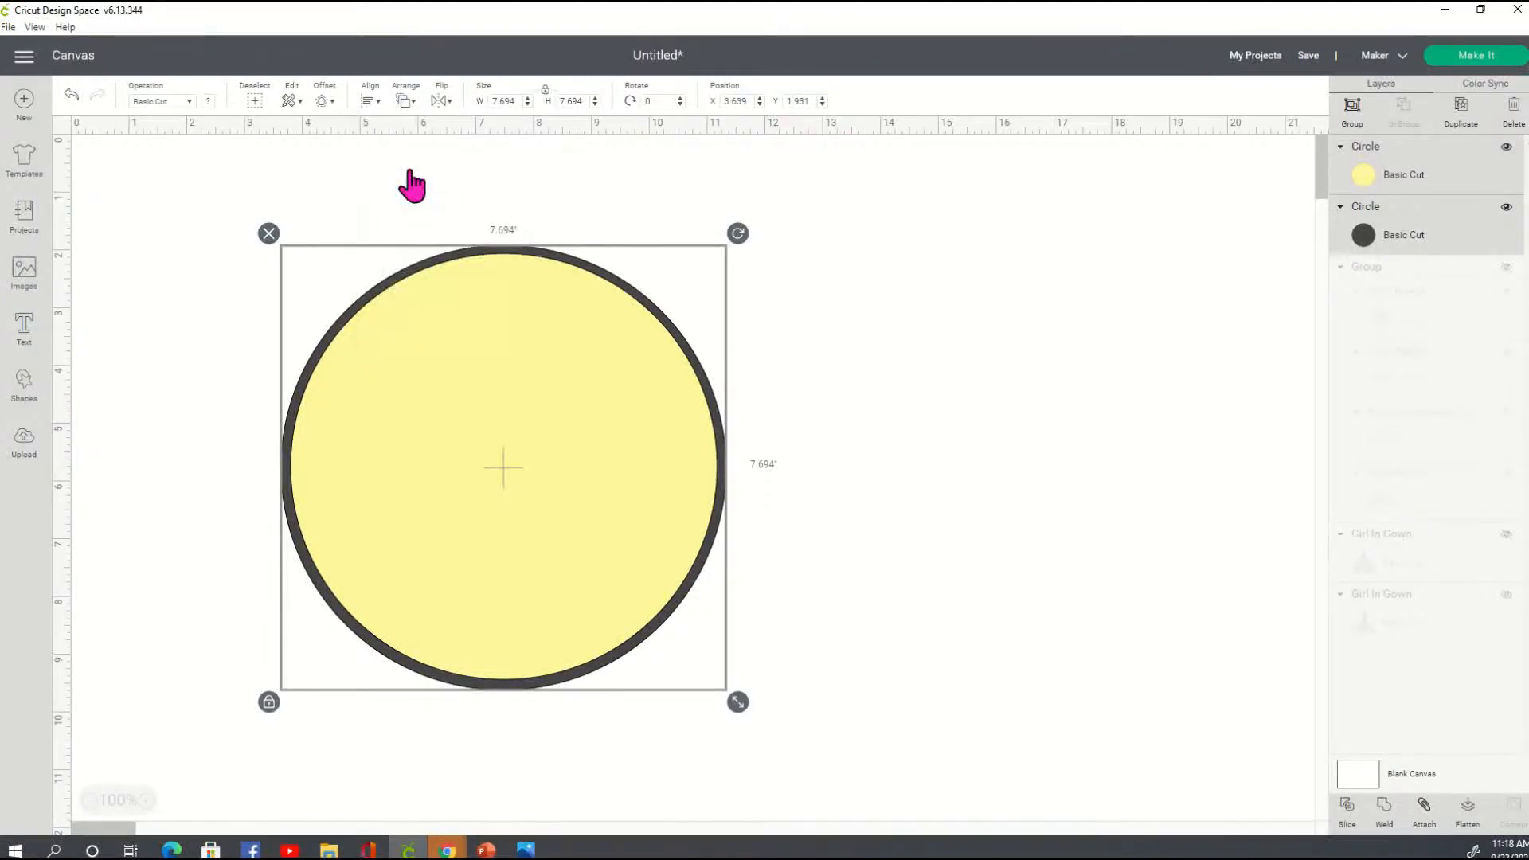
left_click(841, 347)
left_click_drag(188, 211, 865, 722)
left_click(929, 517)
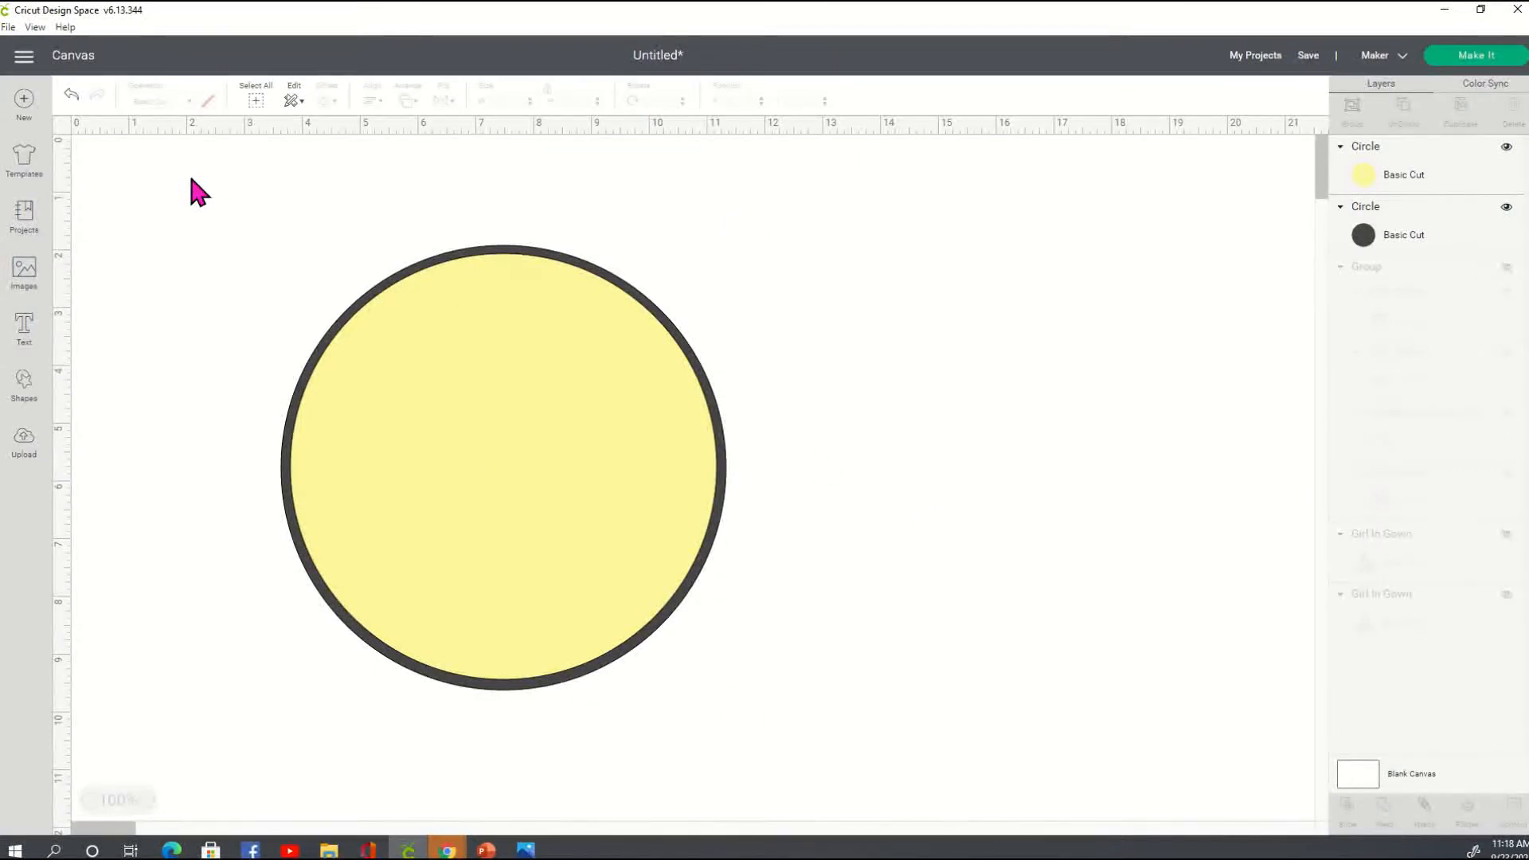
left_click_drag(173, 169, 835, 785)
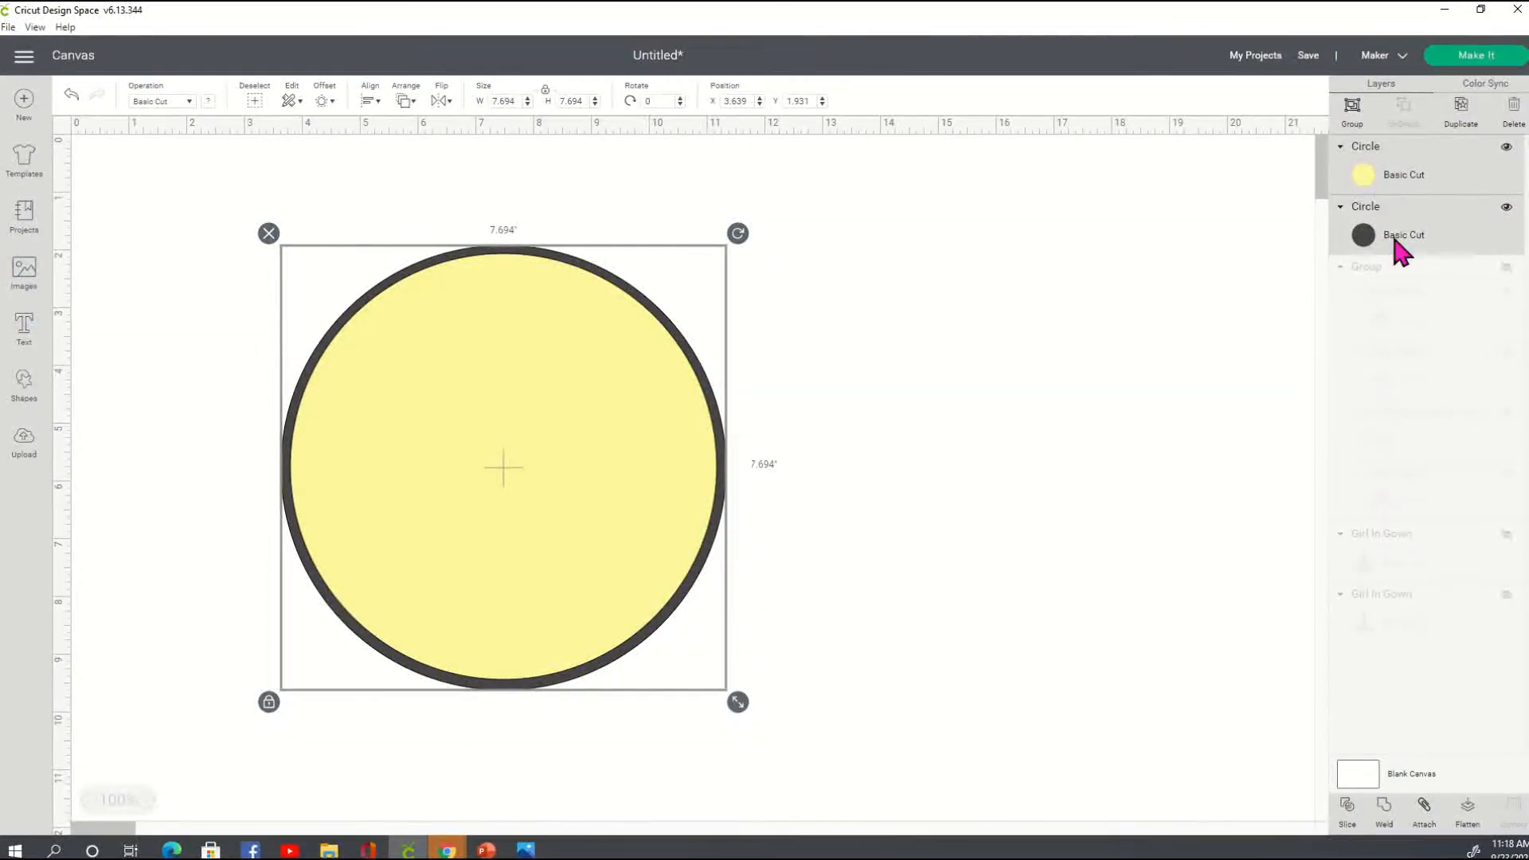
left_click(993, 330)
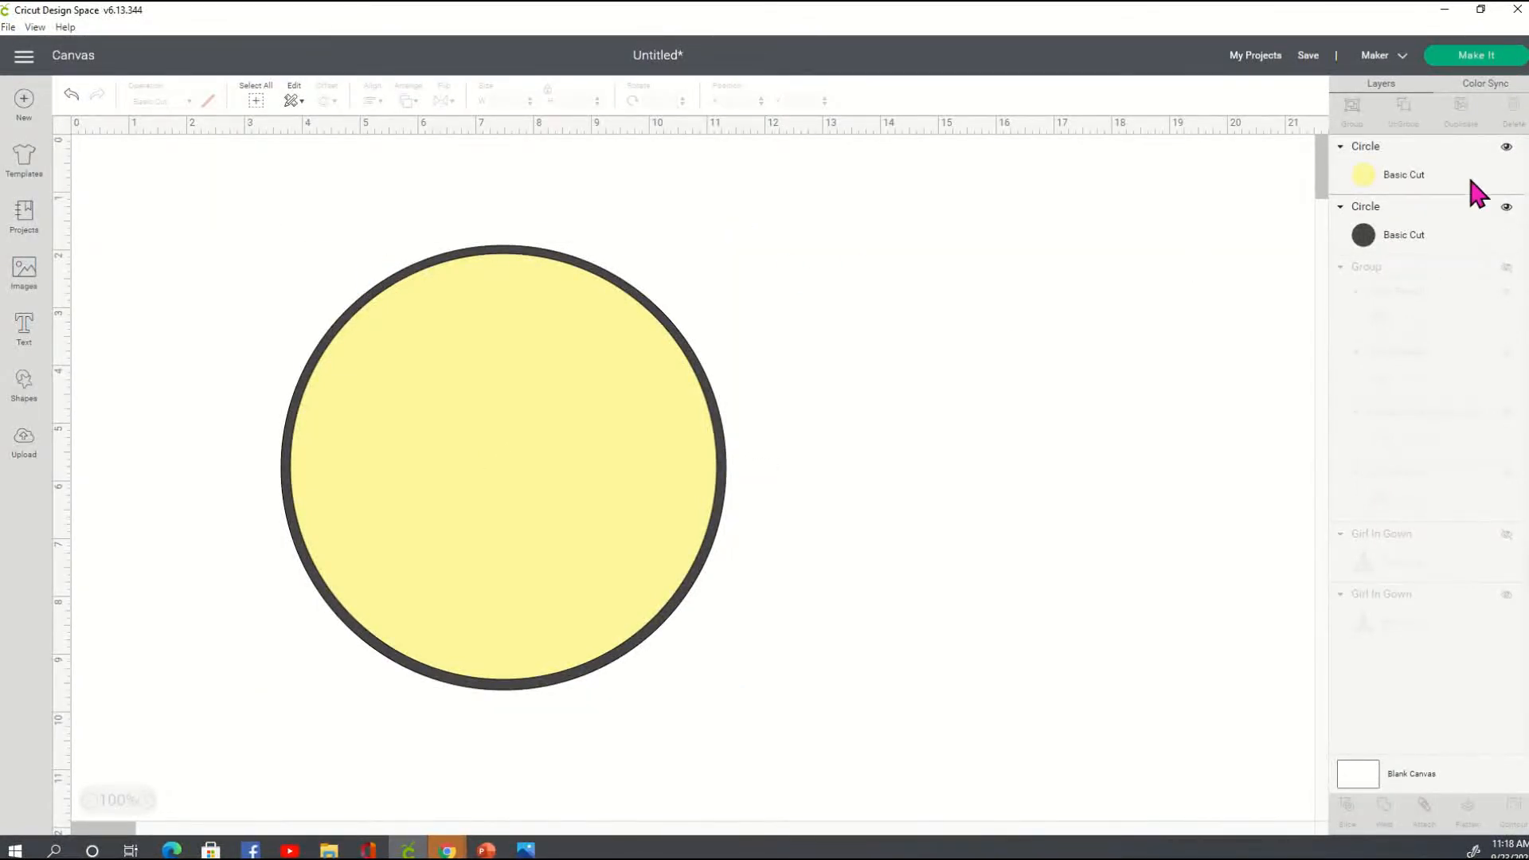
left_click_drag(220, 196, 870, 777)
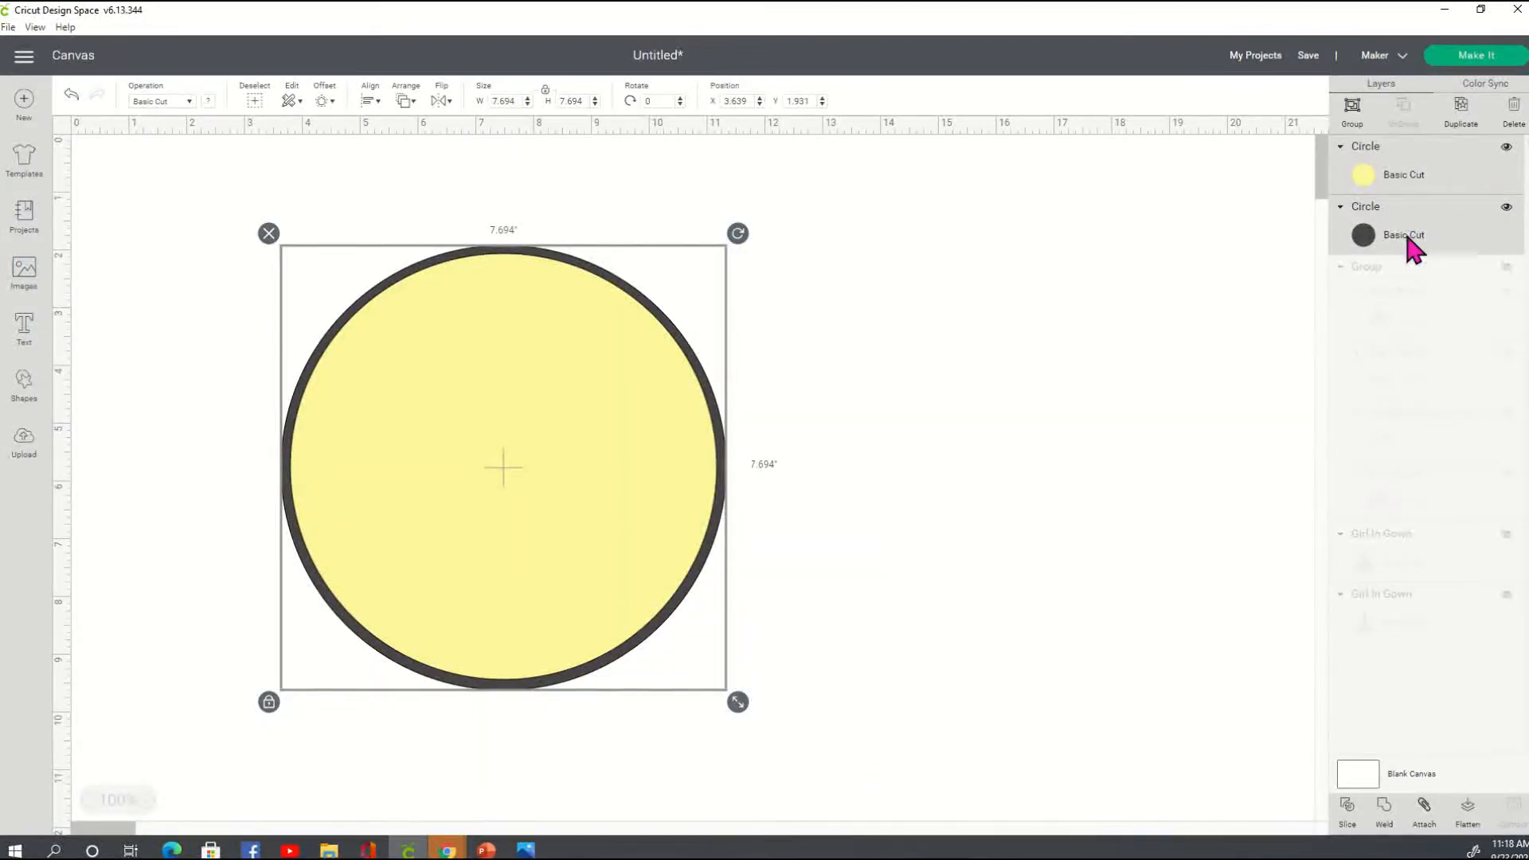
left_click(1083, 434)
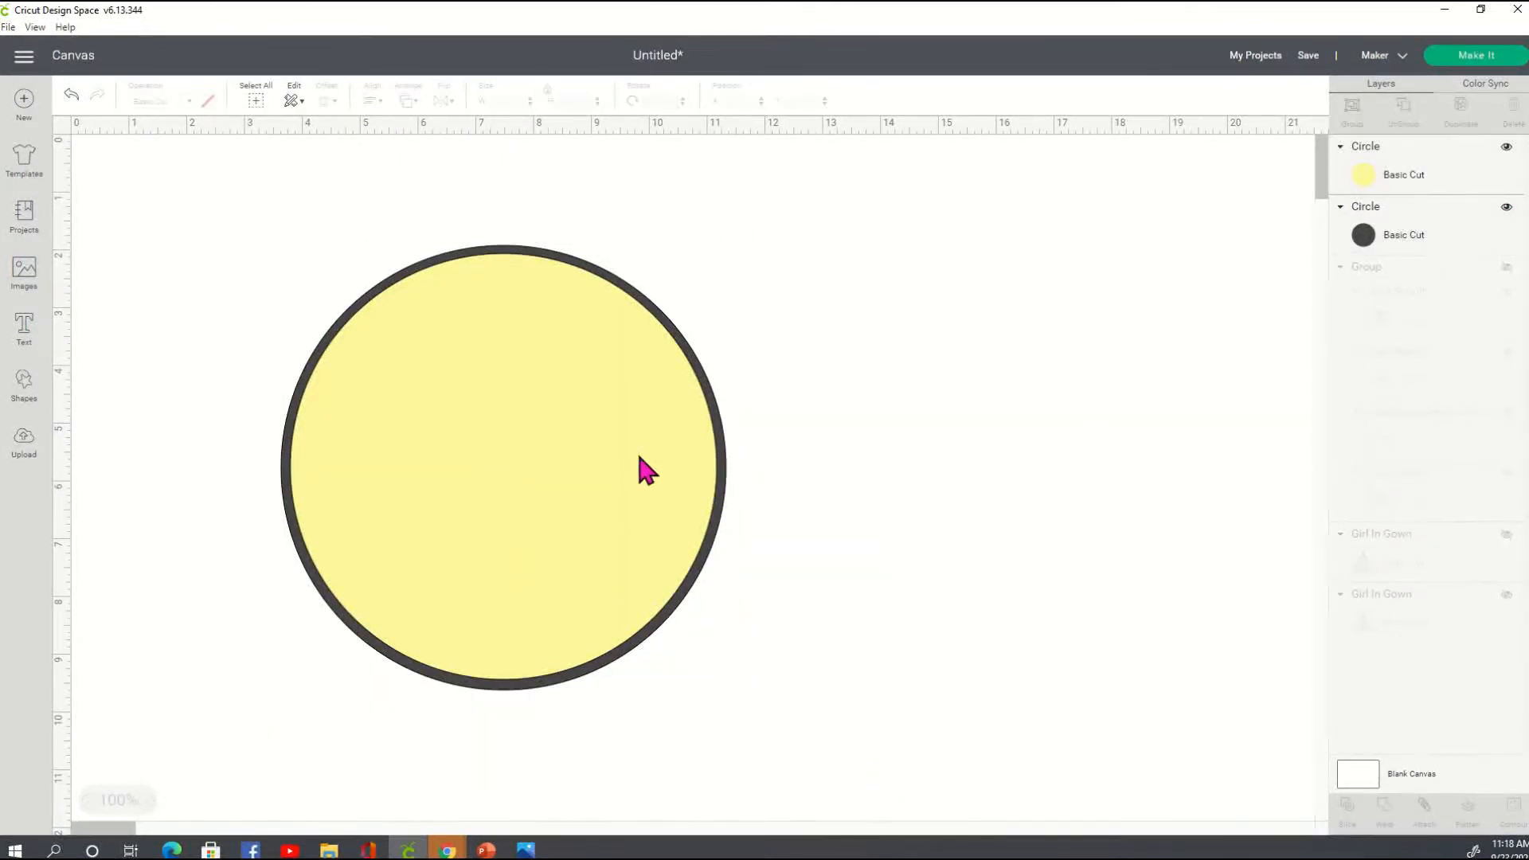
left_click(1424, 185)
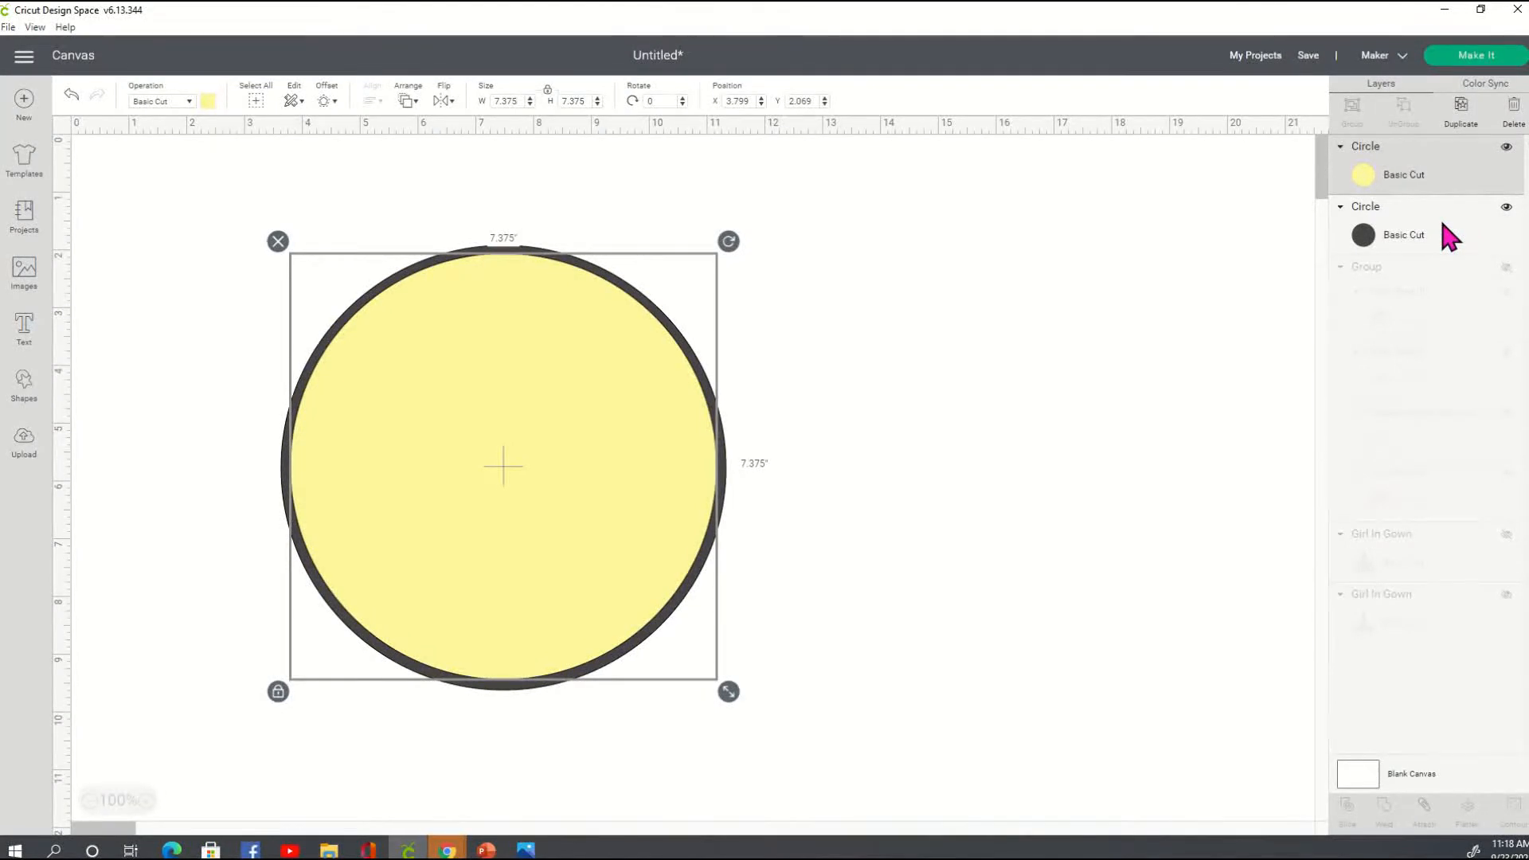
left_click(1456, 234, "shift")
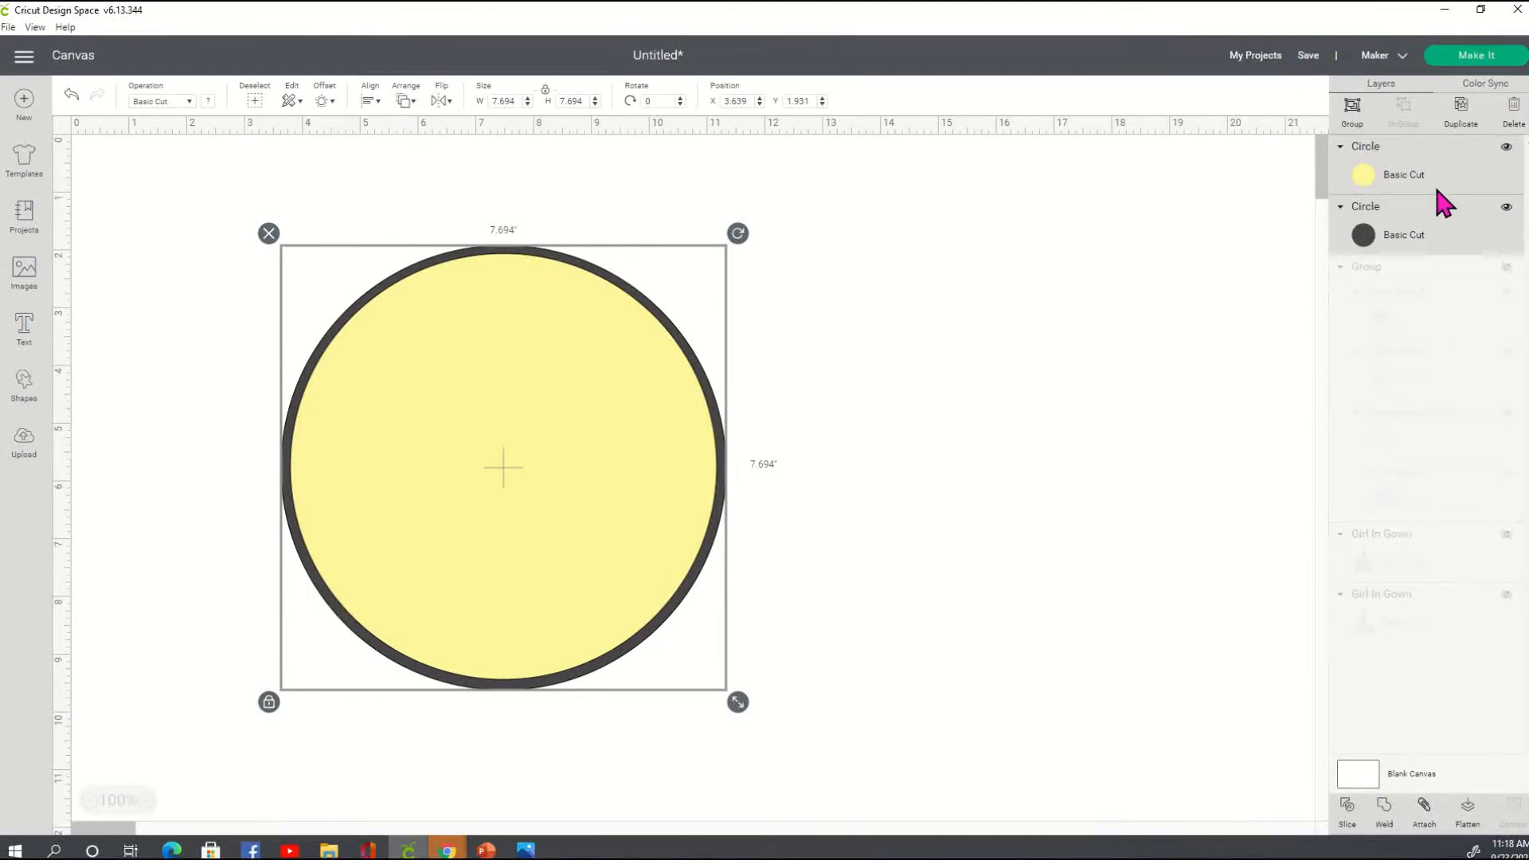
left_click(1194, 360)
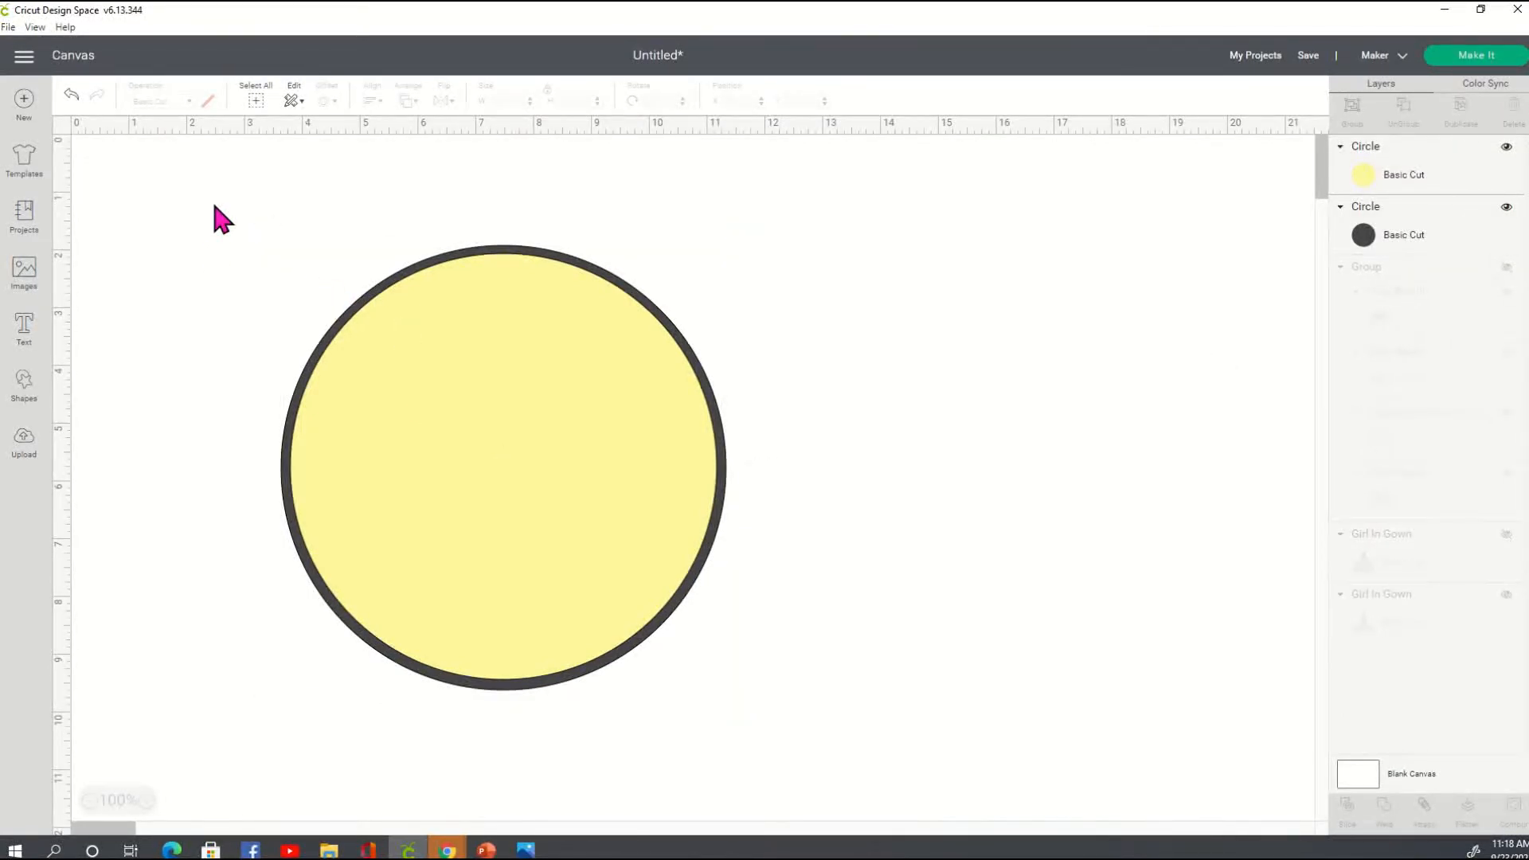
Select the yellow and dark circles together and slice them
left_click_drag(229, 191, 916, 733)
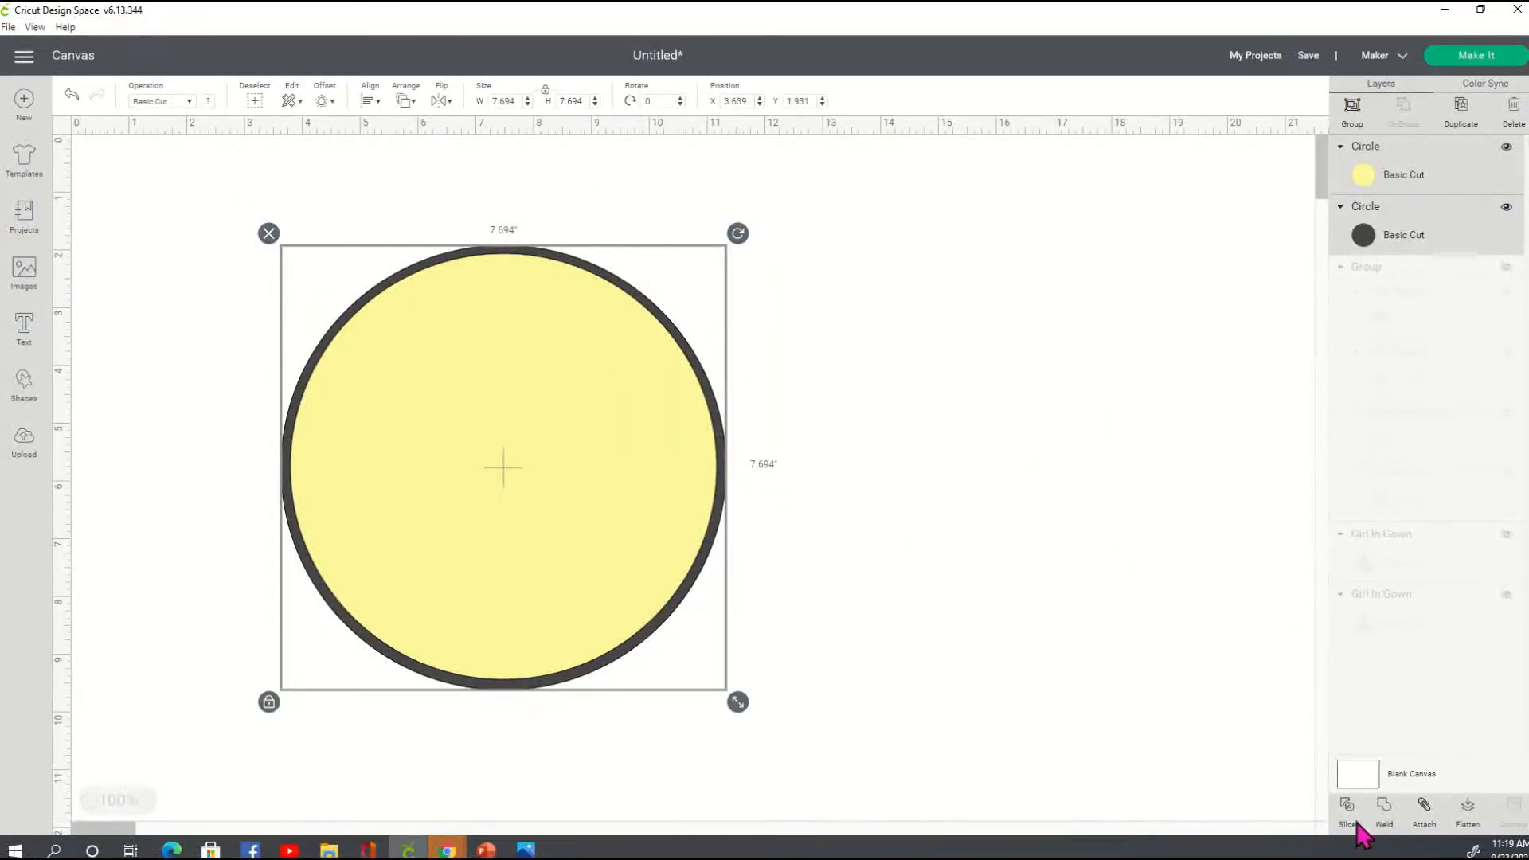
left_click(946, 369)
key("ctrl+z")
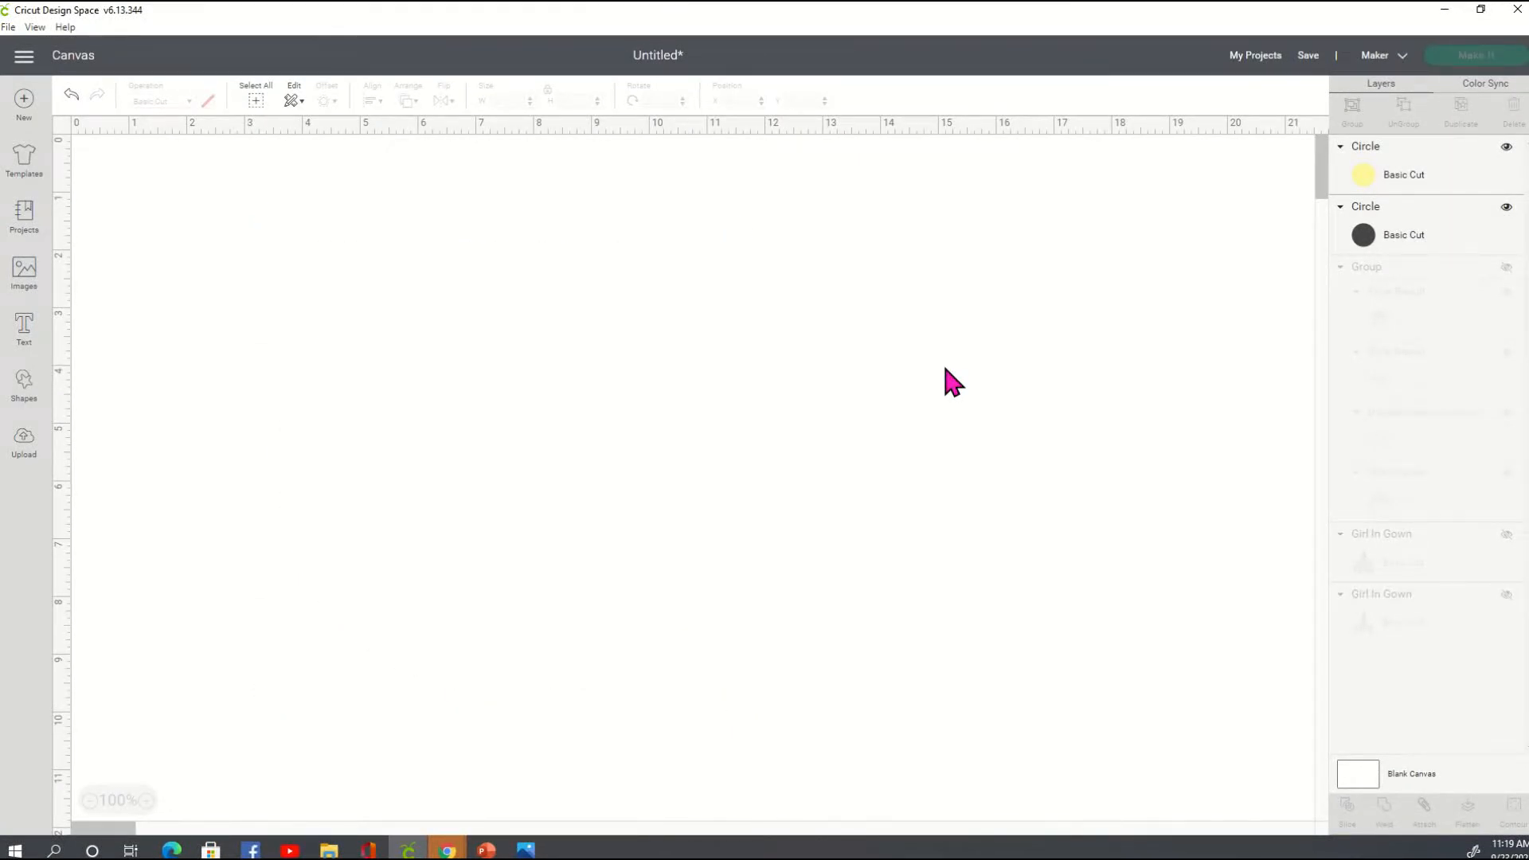
key("ctrl+y")
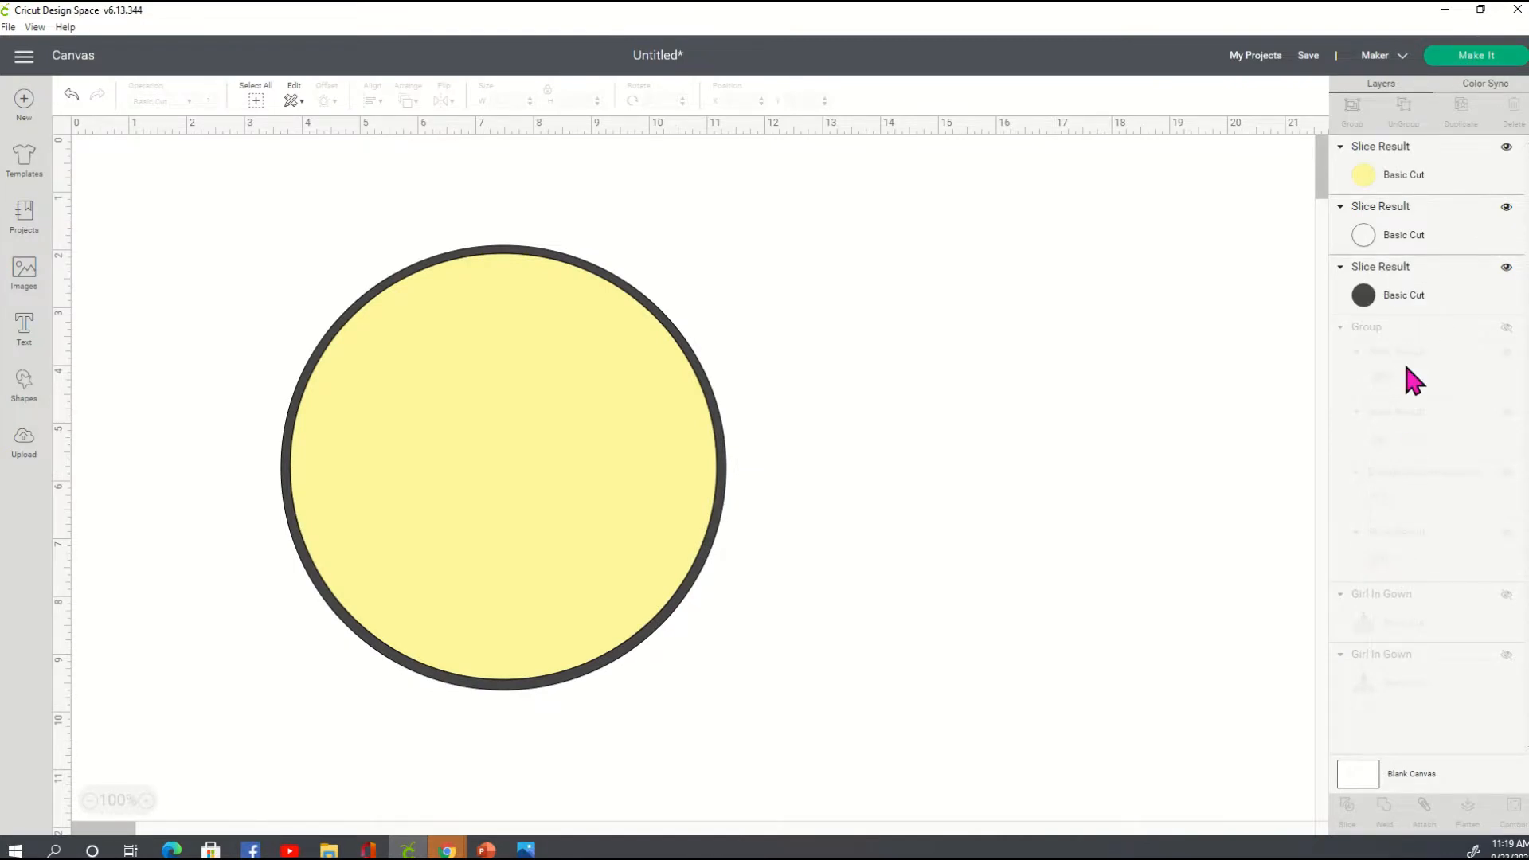
Delete the yellow disc and the inner dark disc from the slice results, keeping only the thin dark ring
left_click(1396, 167)
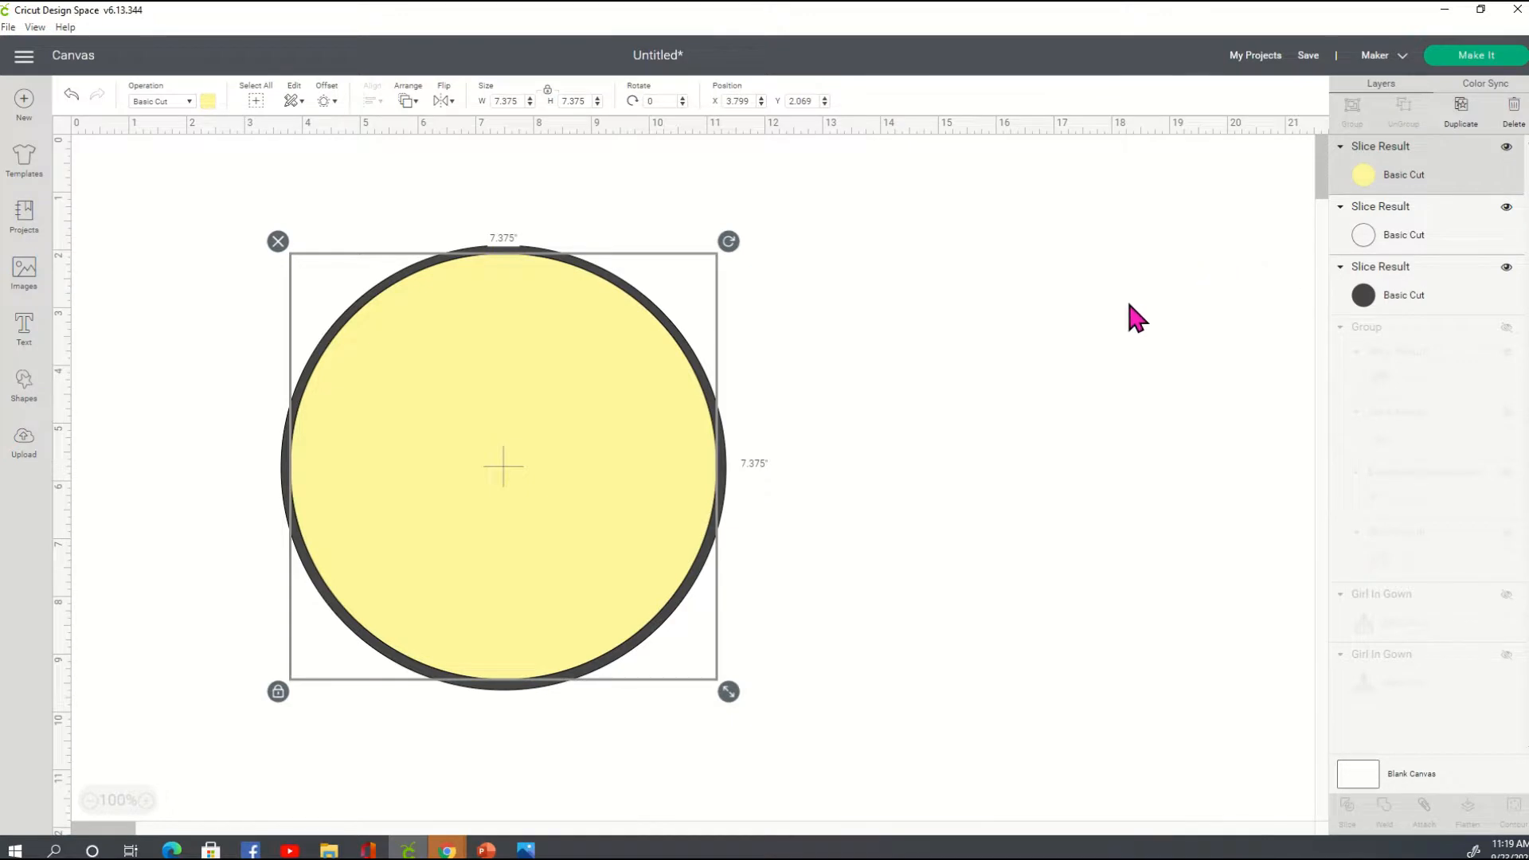
key("Delete")
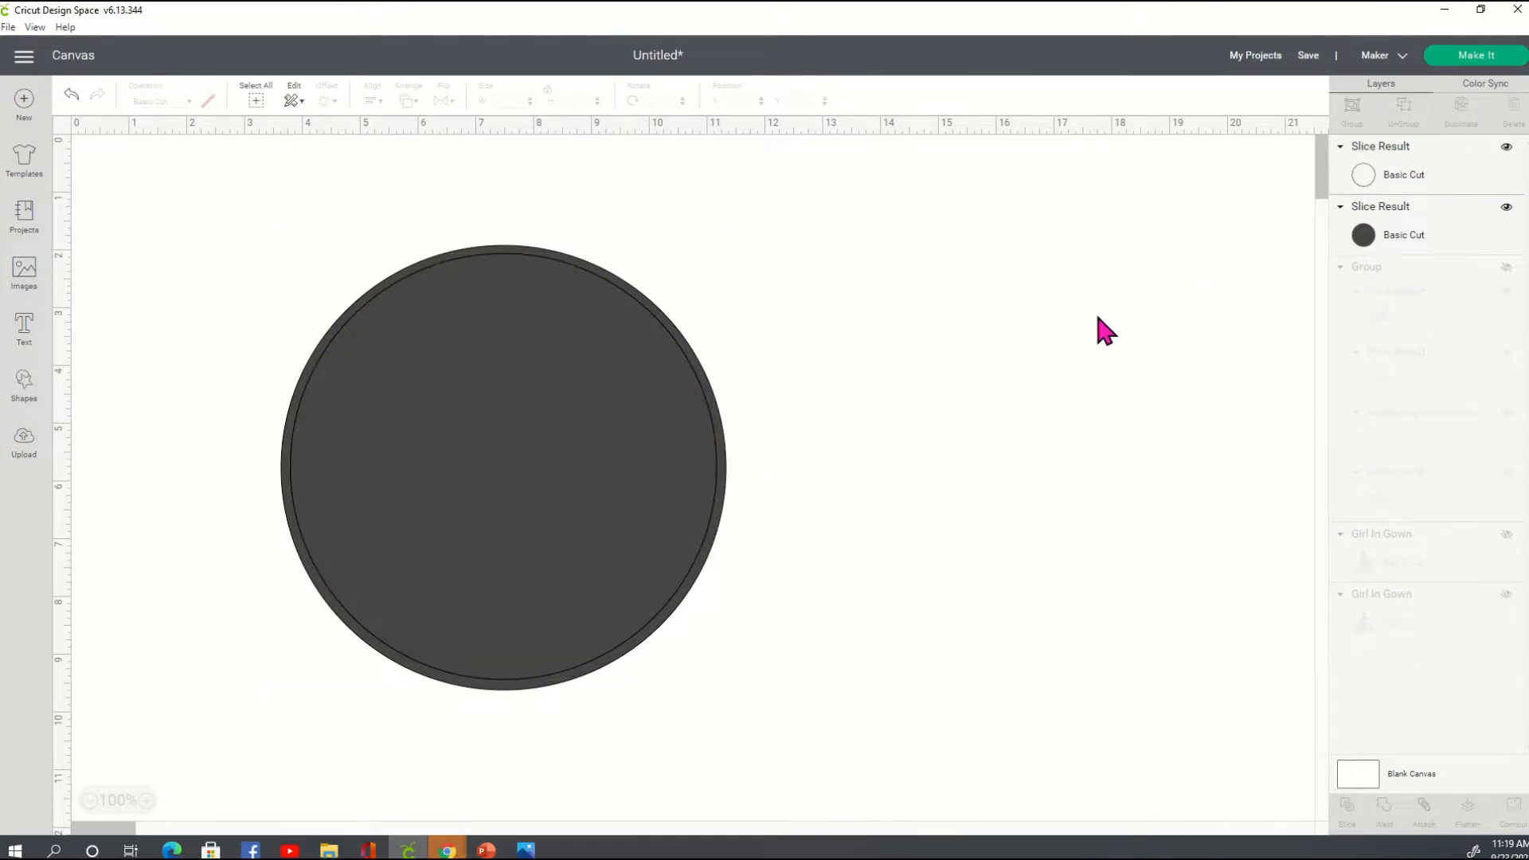
left_click(1396, 239)
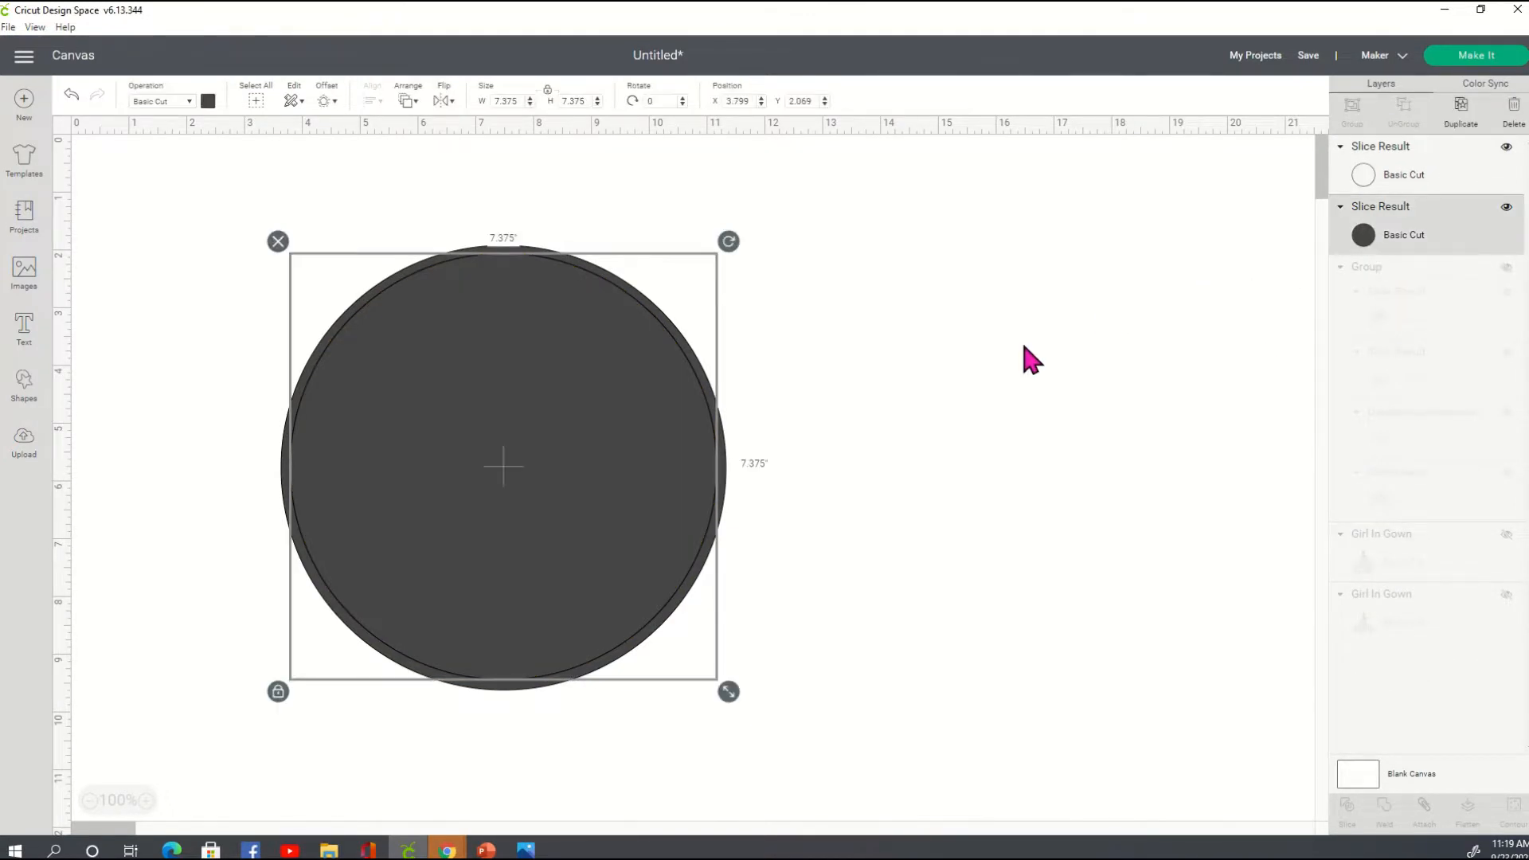
key("Delete")
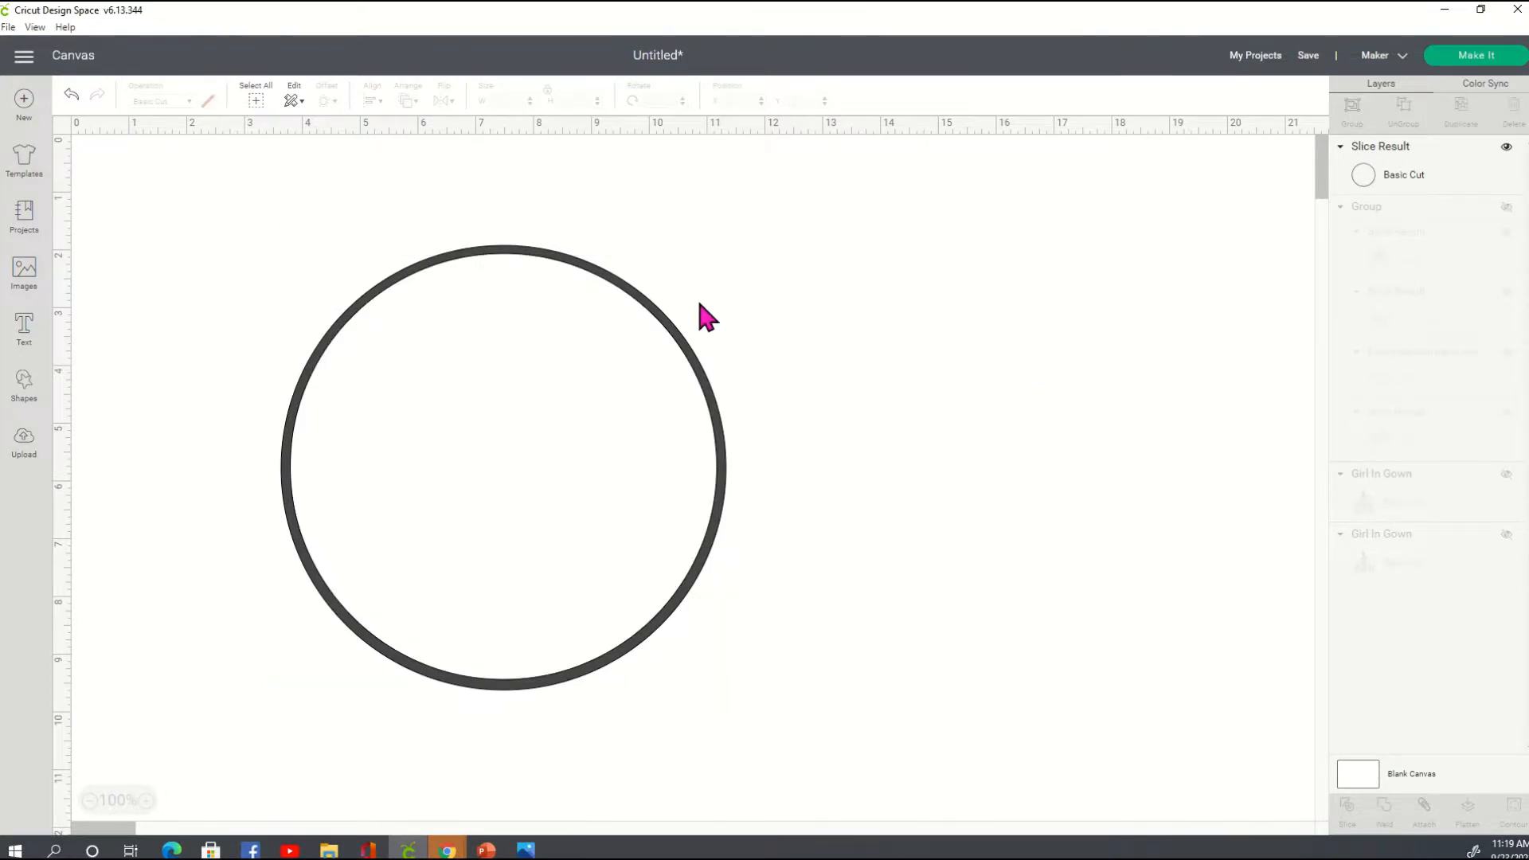
Move the ring down and to the right, to about X 4.75, Y 2.61
left_click_drag(609, 404, 684, 429)
left_click(472, 434)
left_click_drag(471, 433, 472, 428)
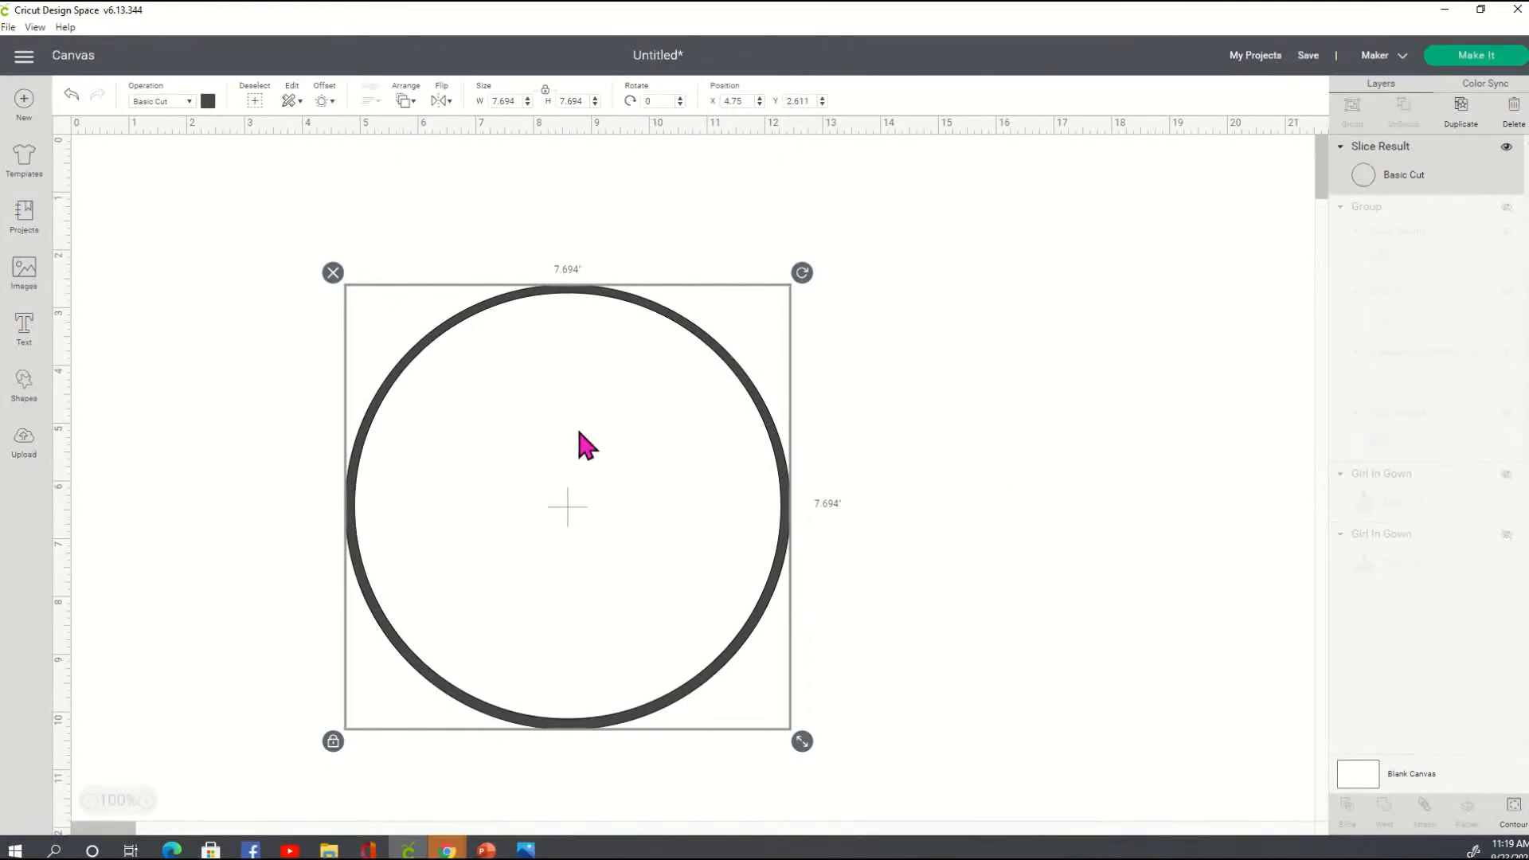
left_click(1035, 412)
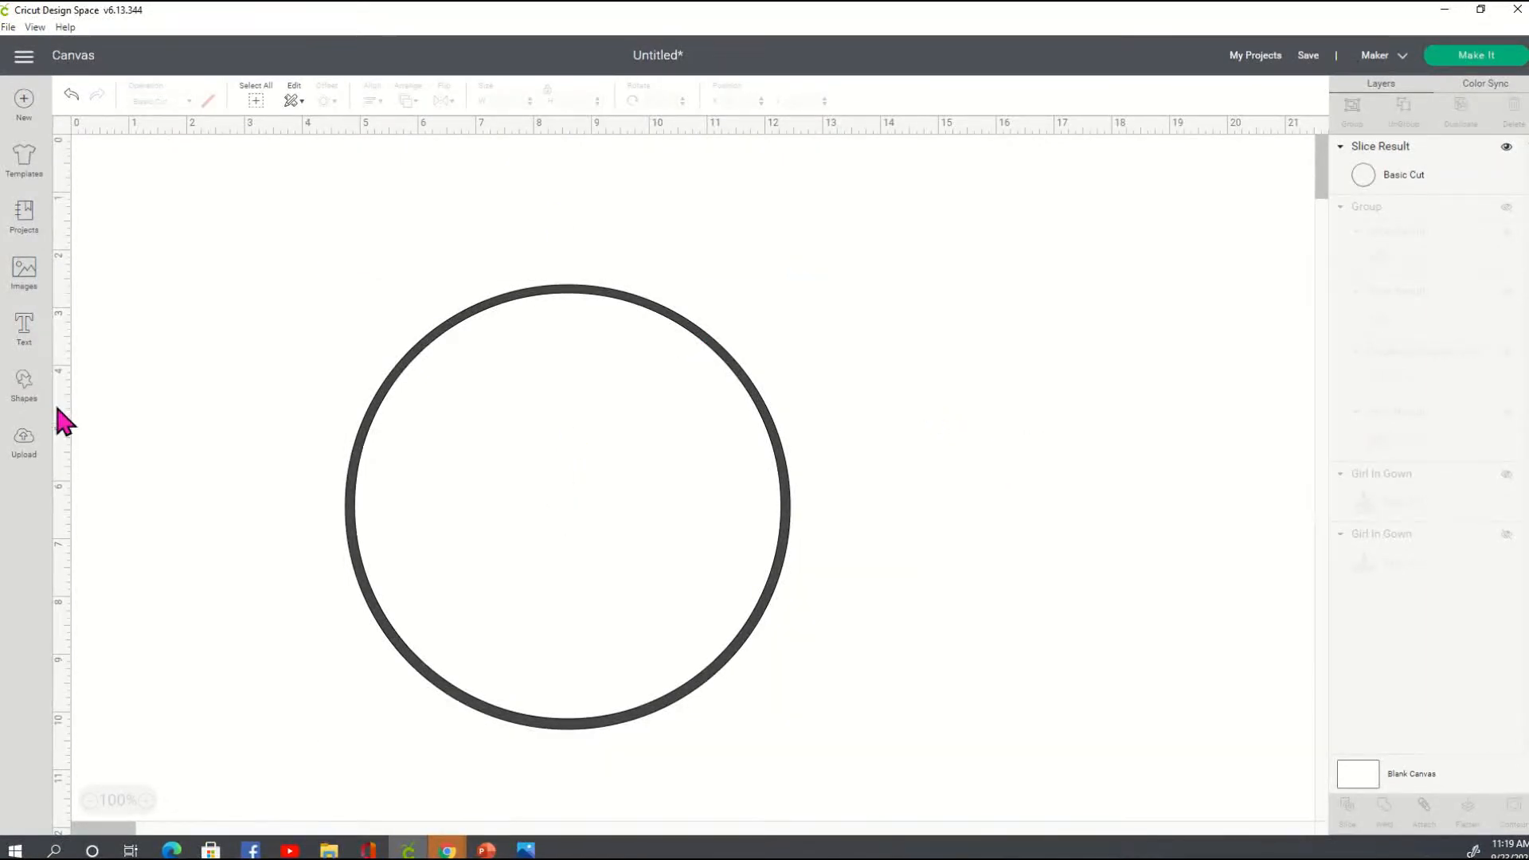
Insert a square of about 2.68 inches and place it outside the ring, beyond its upper-right edge
left_click(27, 390)
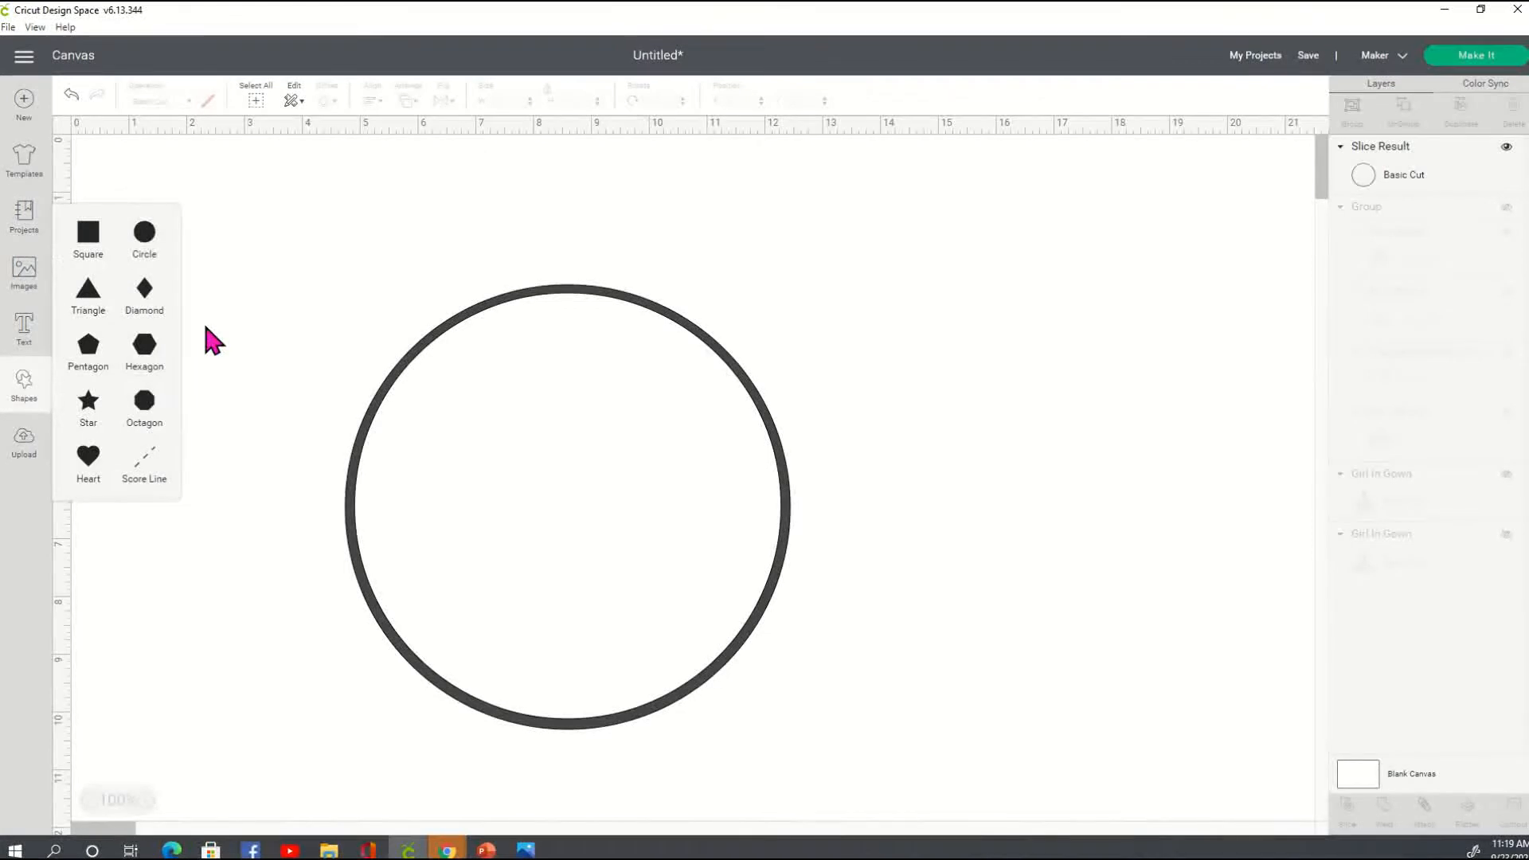
left_click(88, 239)
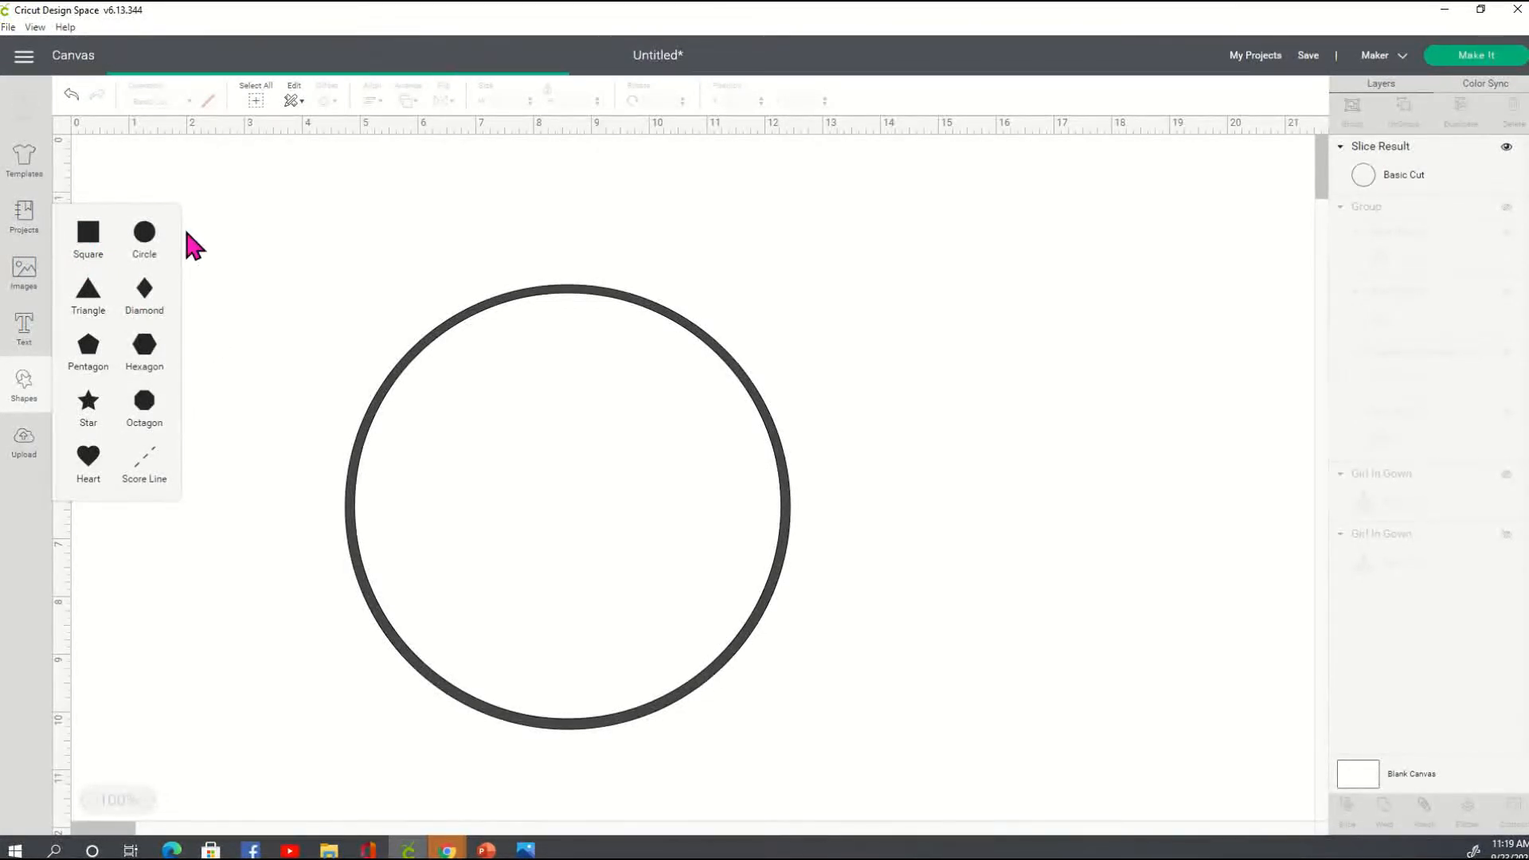
left_click_drag(306, 366, 950, 405)
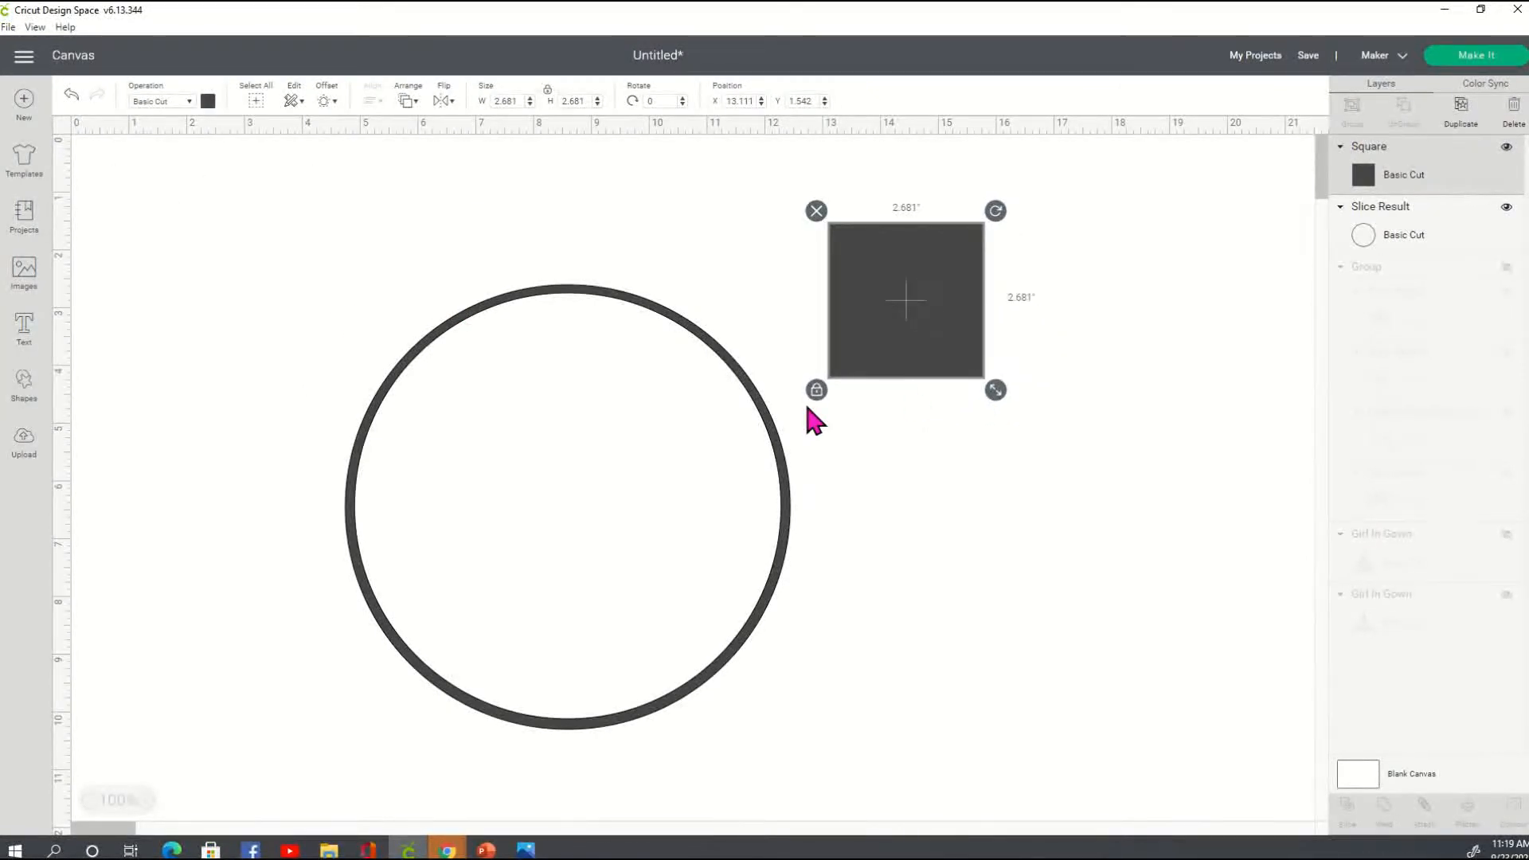
Unlock the square's proportions, reshape it to about 1.19 by 2.63 inches, and place it over the ring's upper-right edge
left_click(816, 389)
left_click_drag(998, 395, 910, 396)
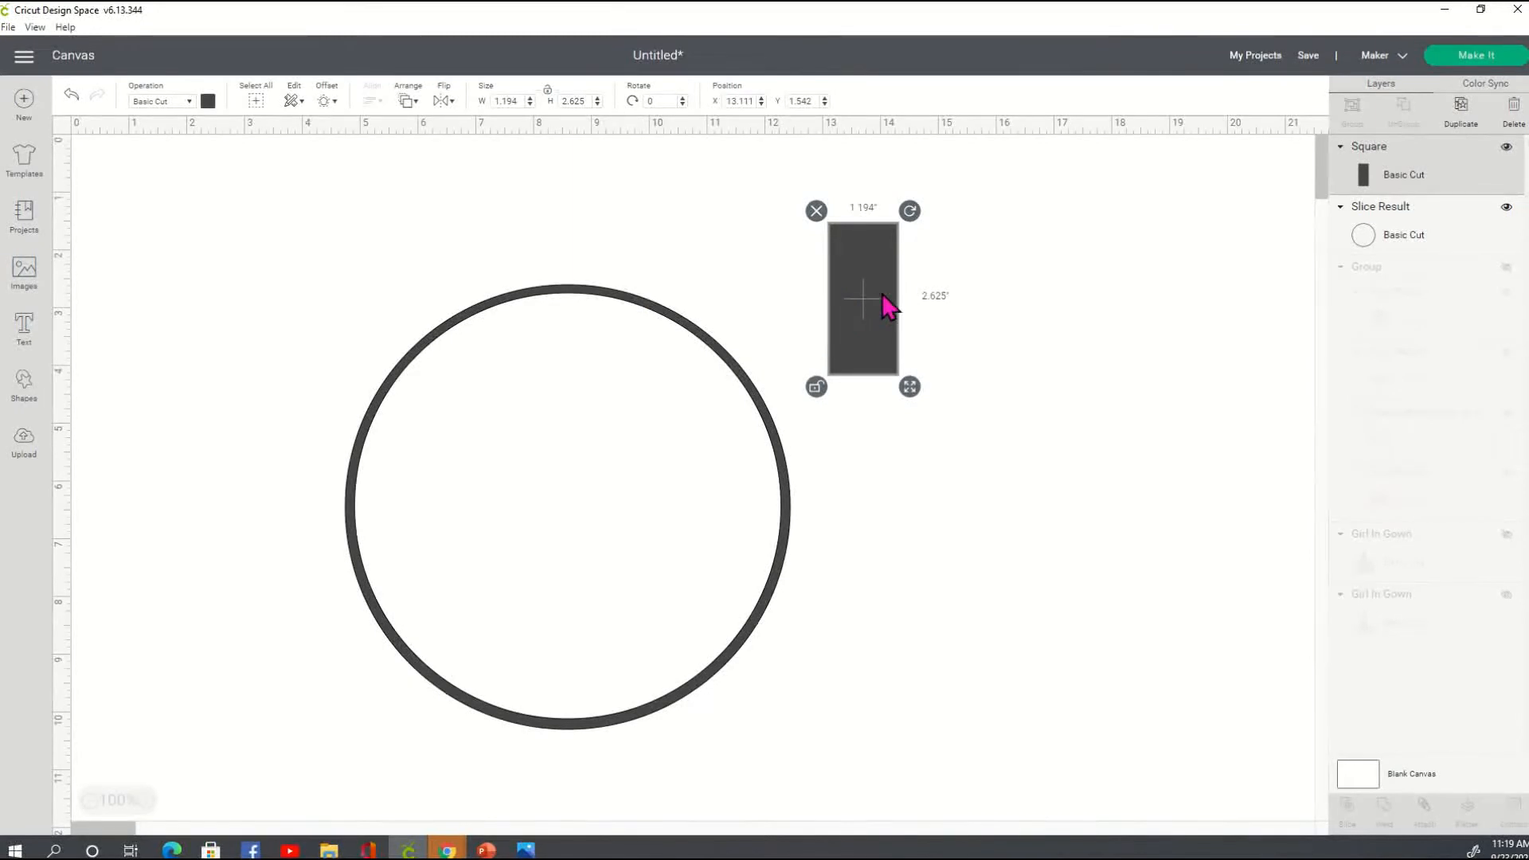
left_click_drag(876, 284, 713, 343)
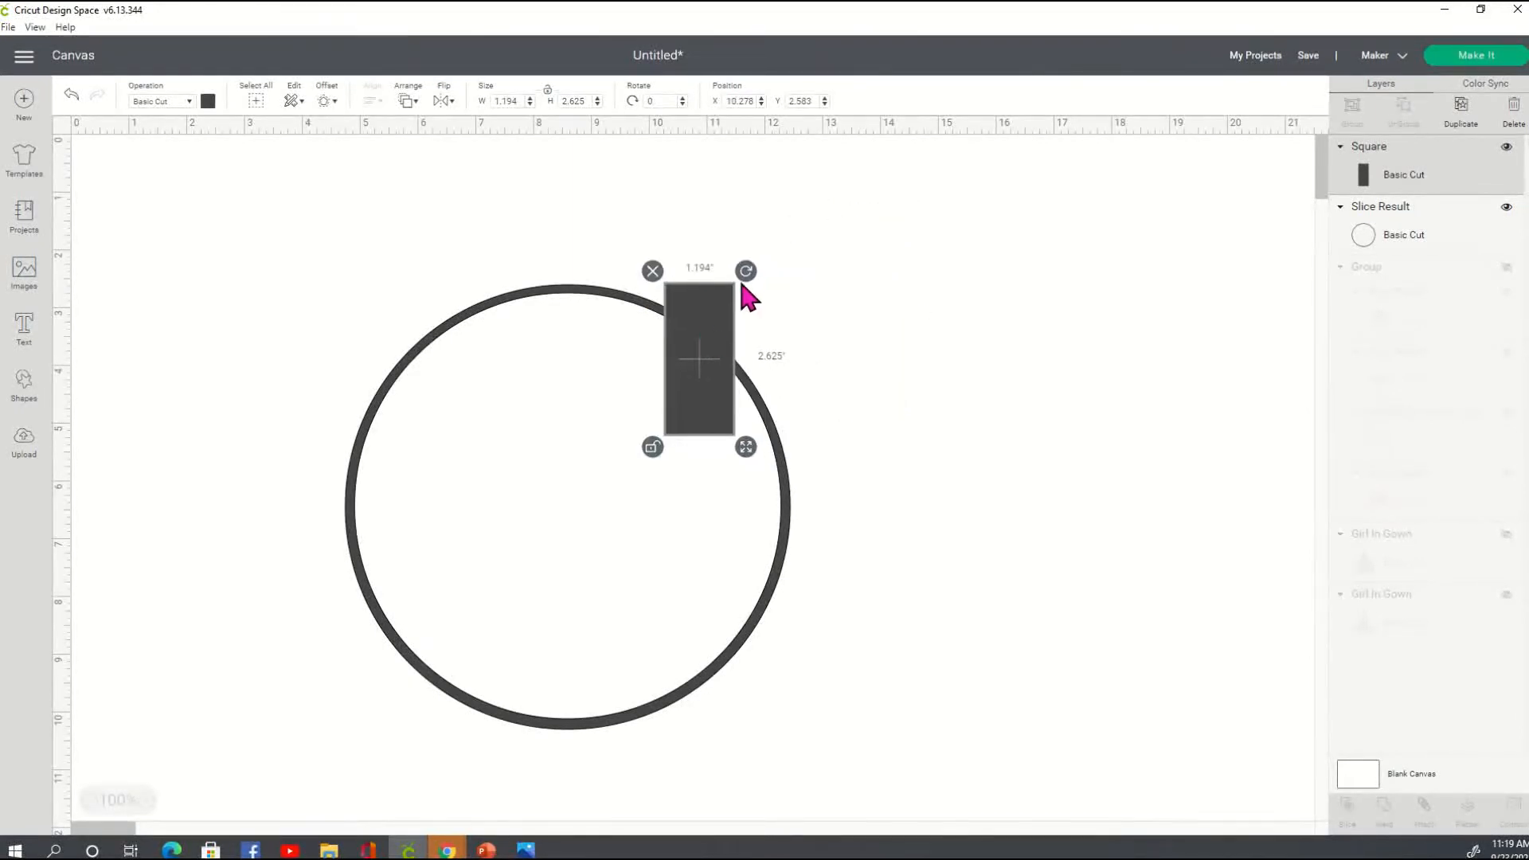
Rotate the rectangle about 38° and center it over the ring's upper-right edge, at about X 9.52, Y 2.29
left_click_drag(747, 275, 798, 333)
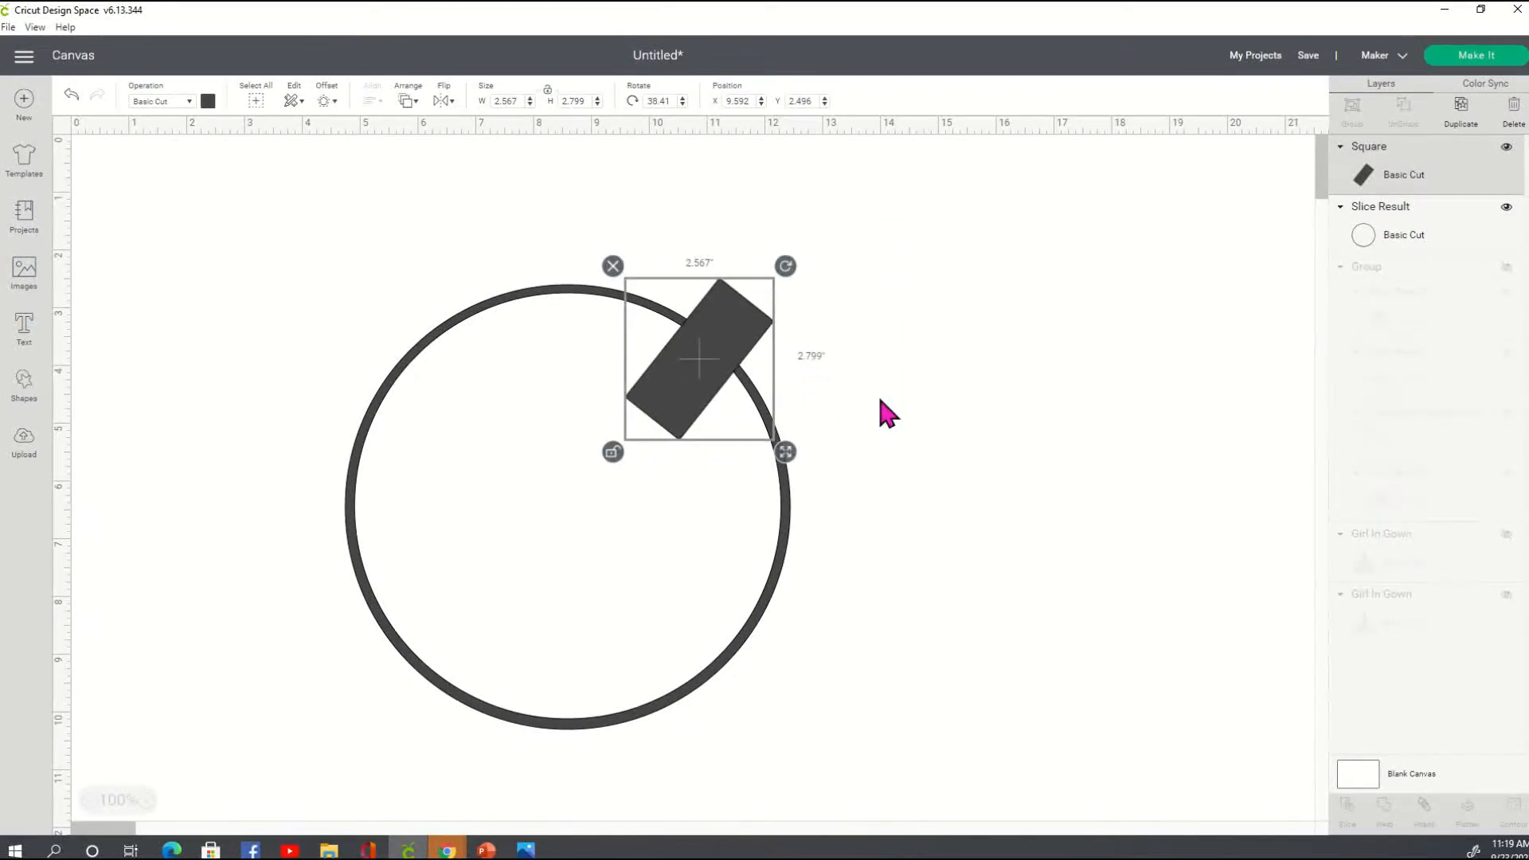
left_click_drag(691, 367, 693, 368)
left_click_drag(684, 357, 687, 355)
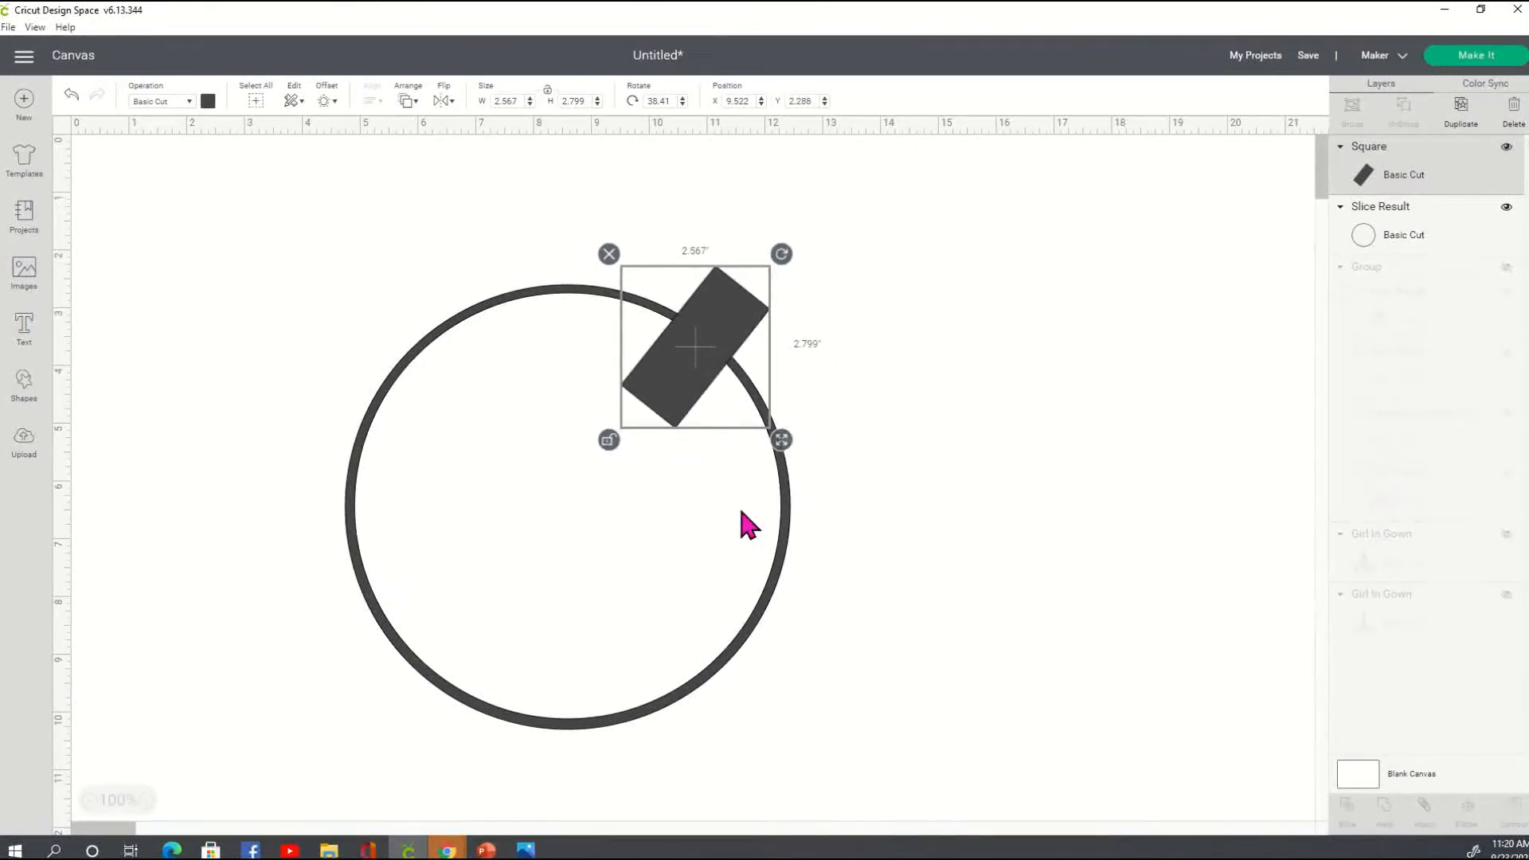
Slice the ring with the tilted rectangle and delete the cut rectangle from the slice results
left_click(775, 596, "shift")
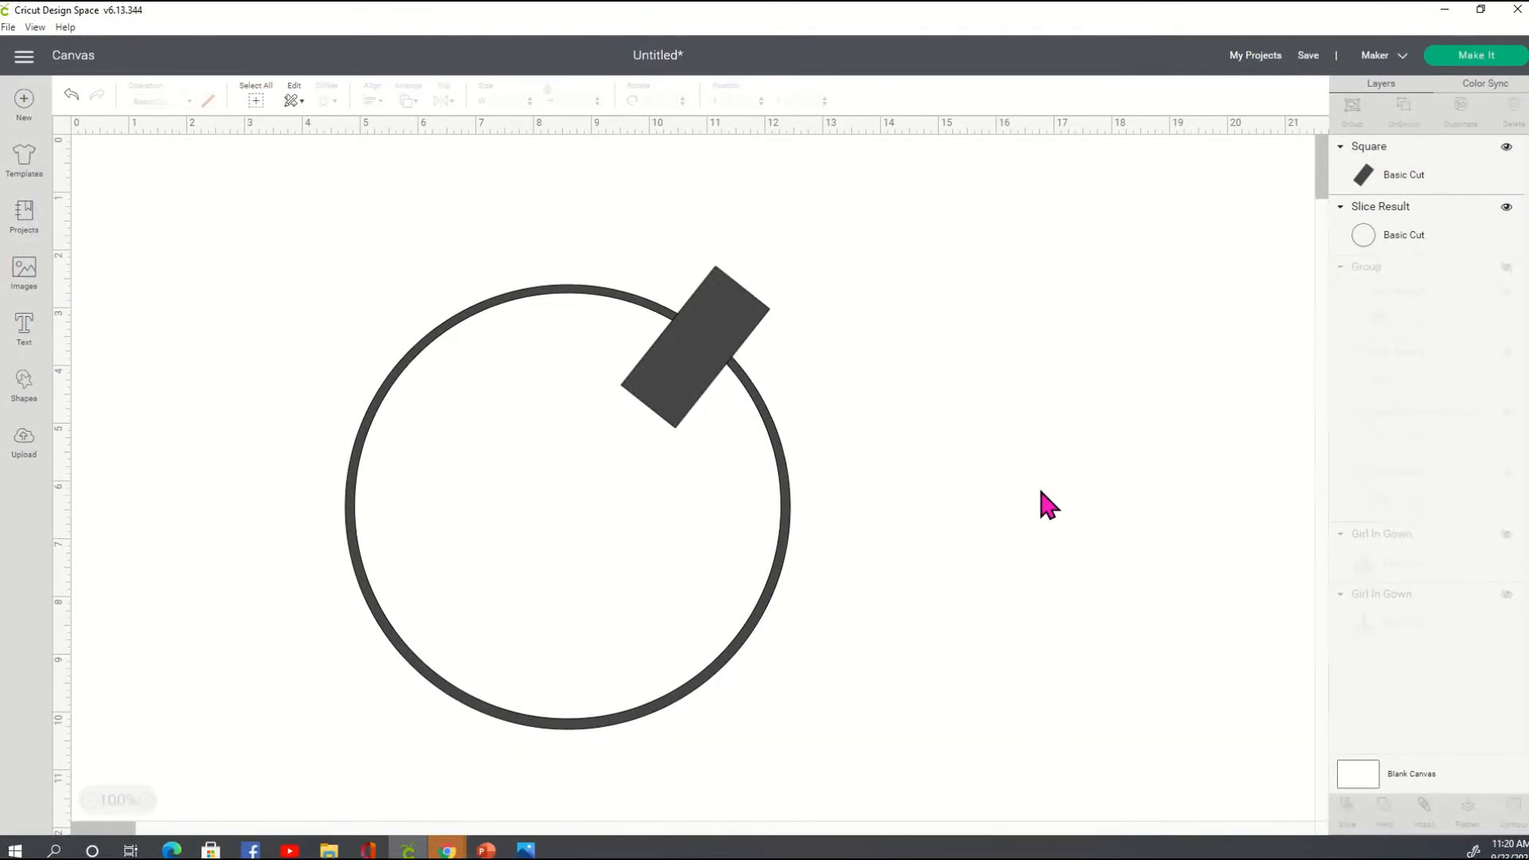
key("ctrl+z")
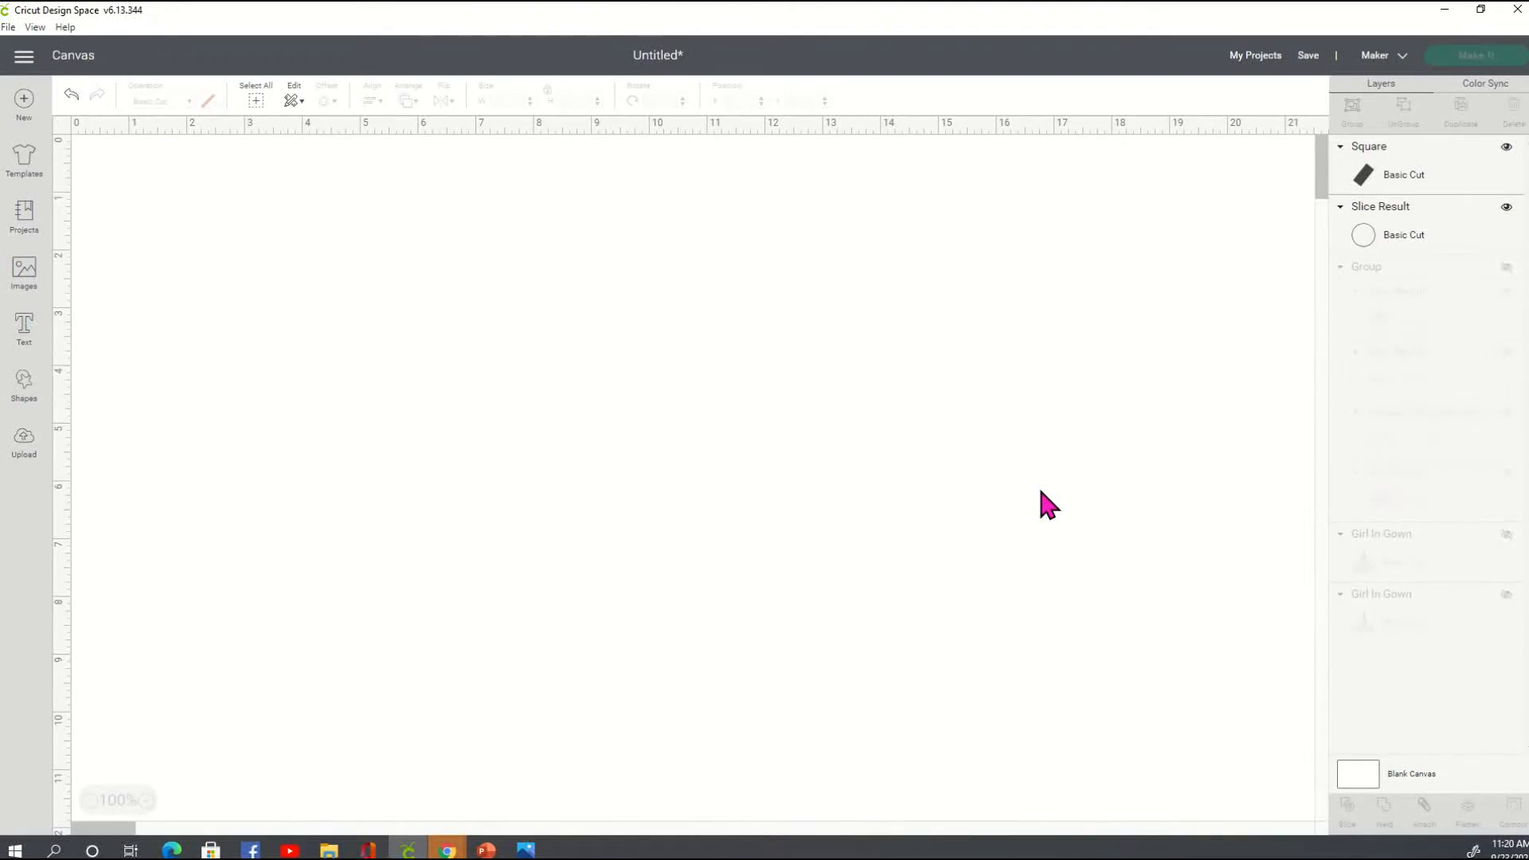
key("ctrl+y")
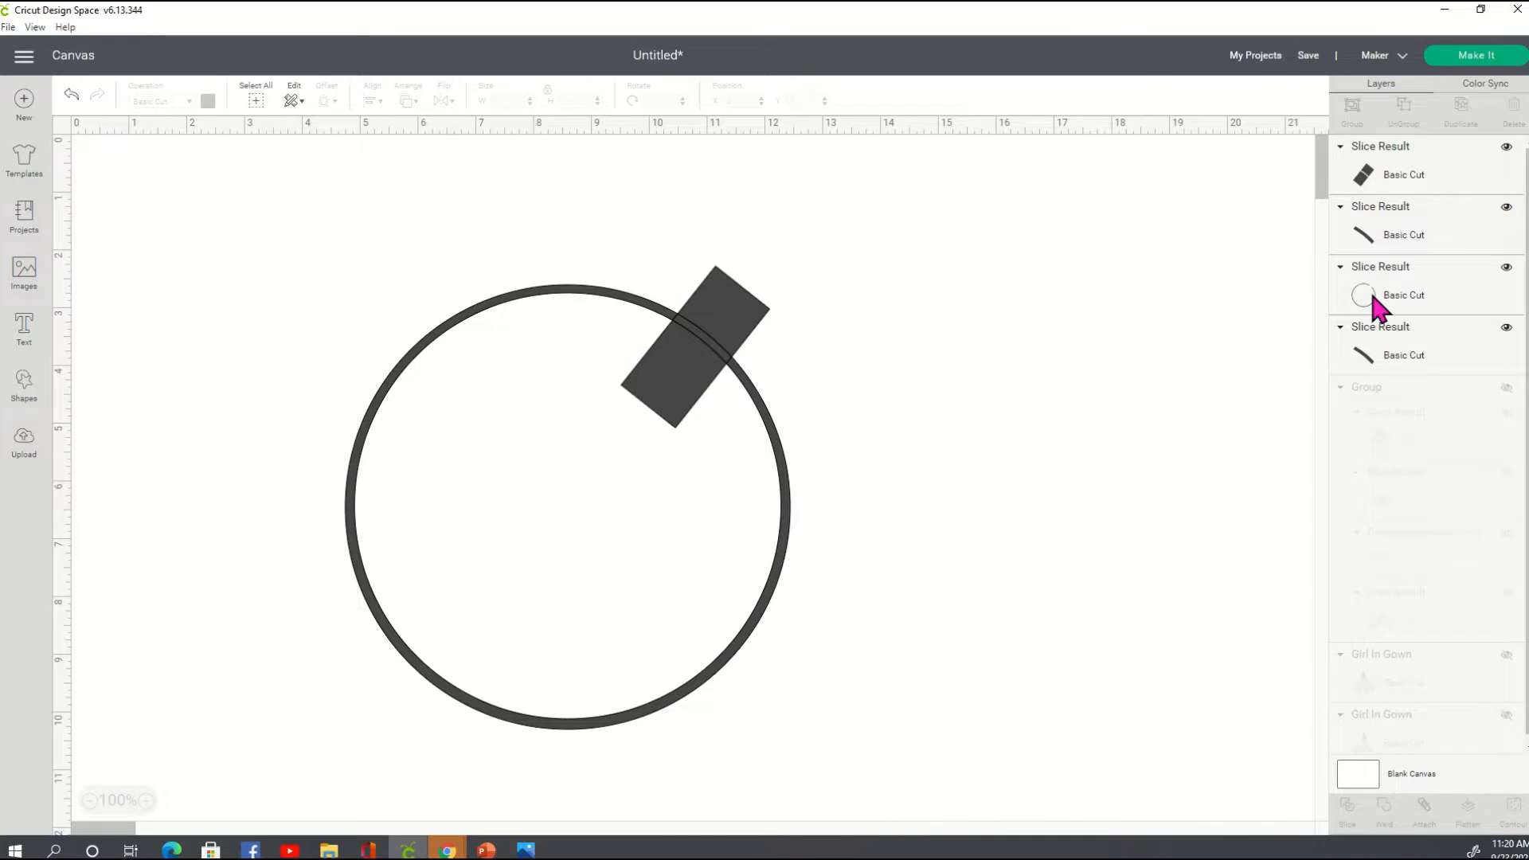
left_click(1365, 174)
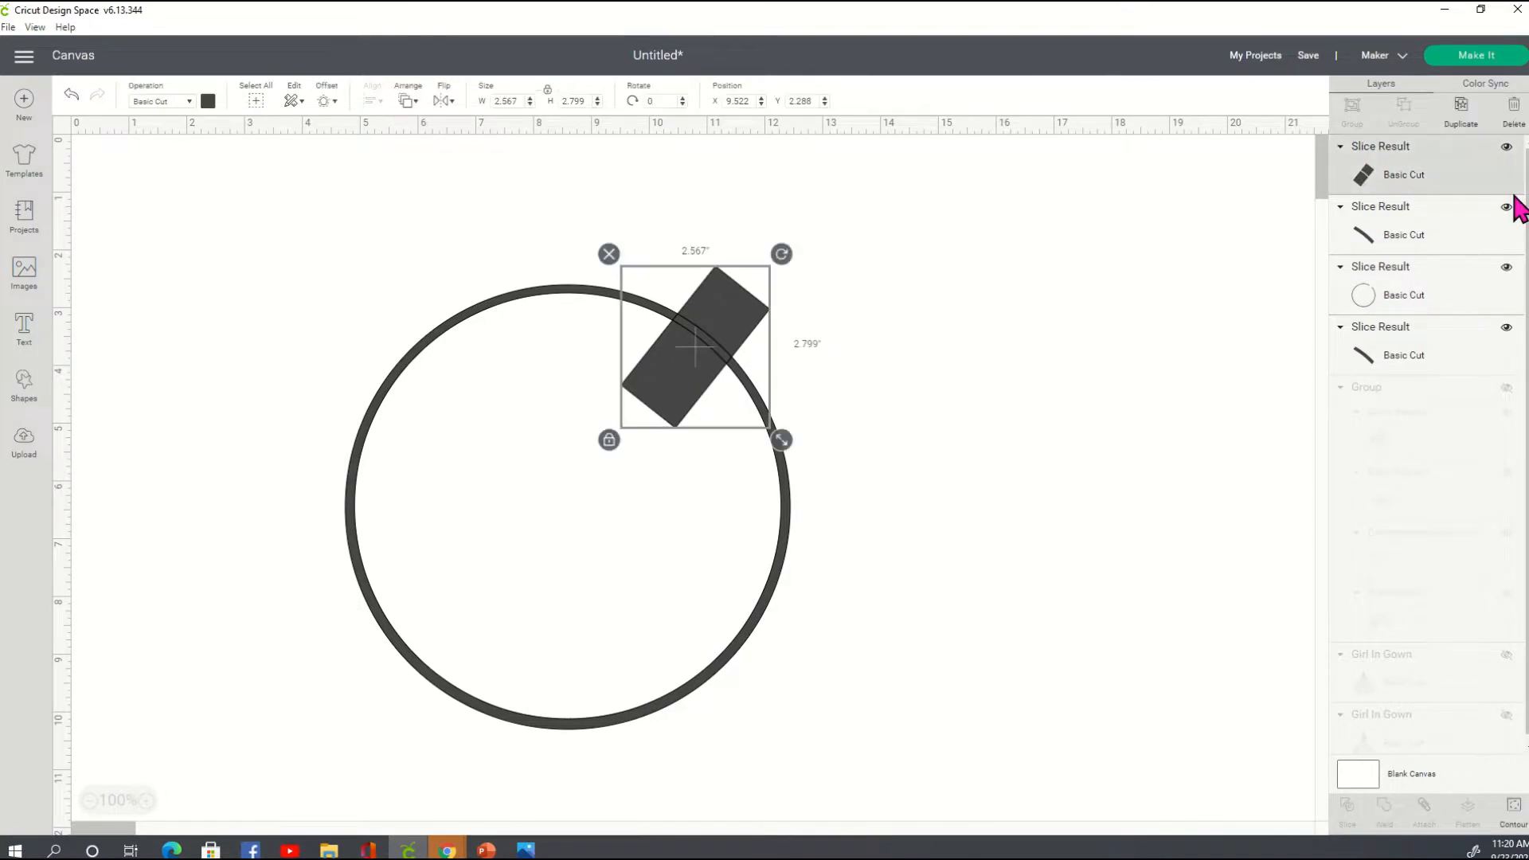
key("Delete")
Pull both cut arc pieces out to the right of the ring and move the ring up and to the left
left_click(1395, 190)
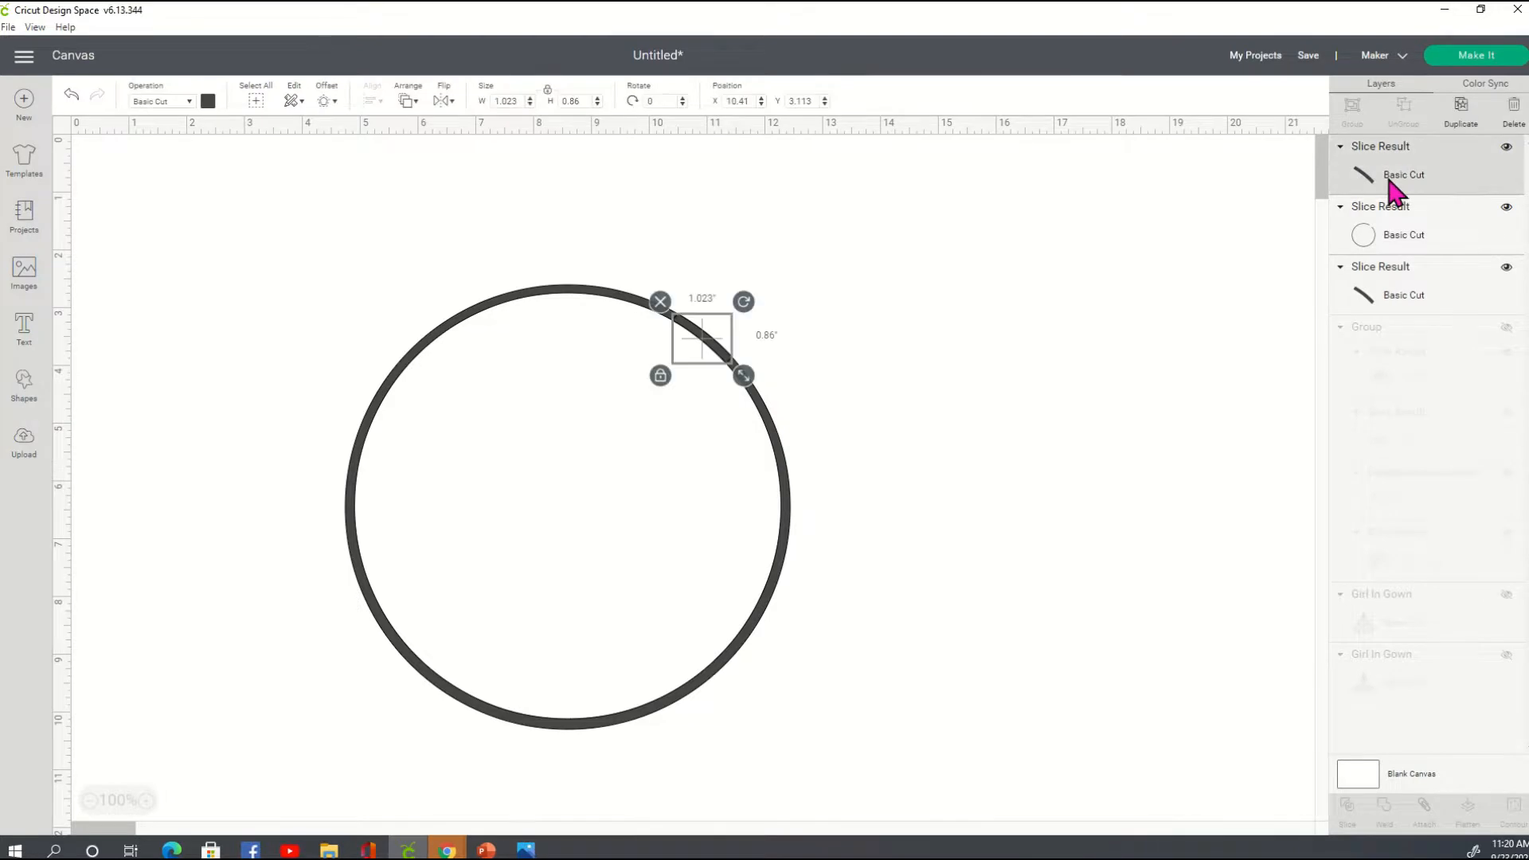
left_click_drag(715, 354, 917, 338)
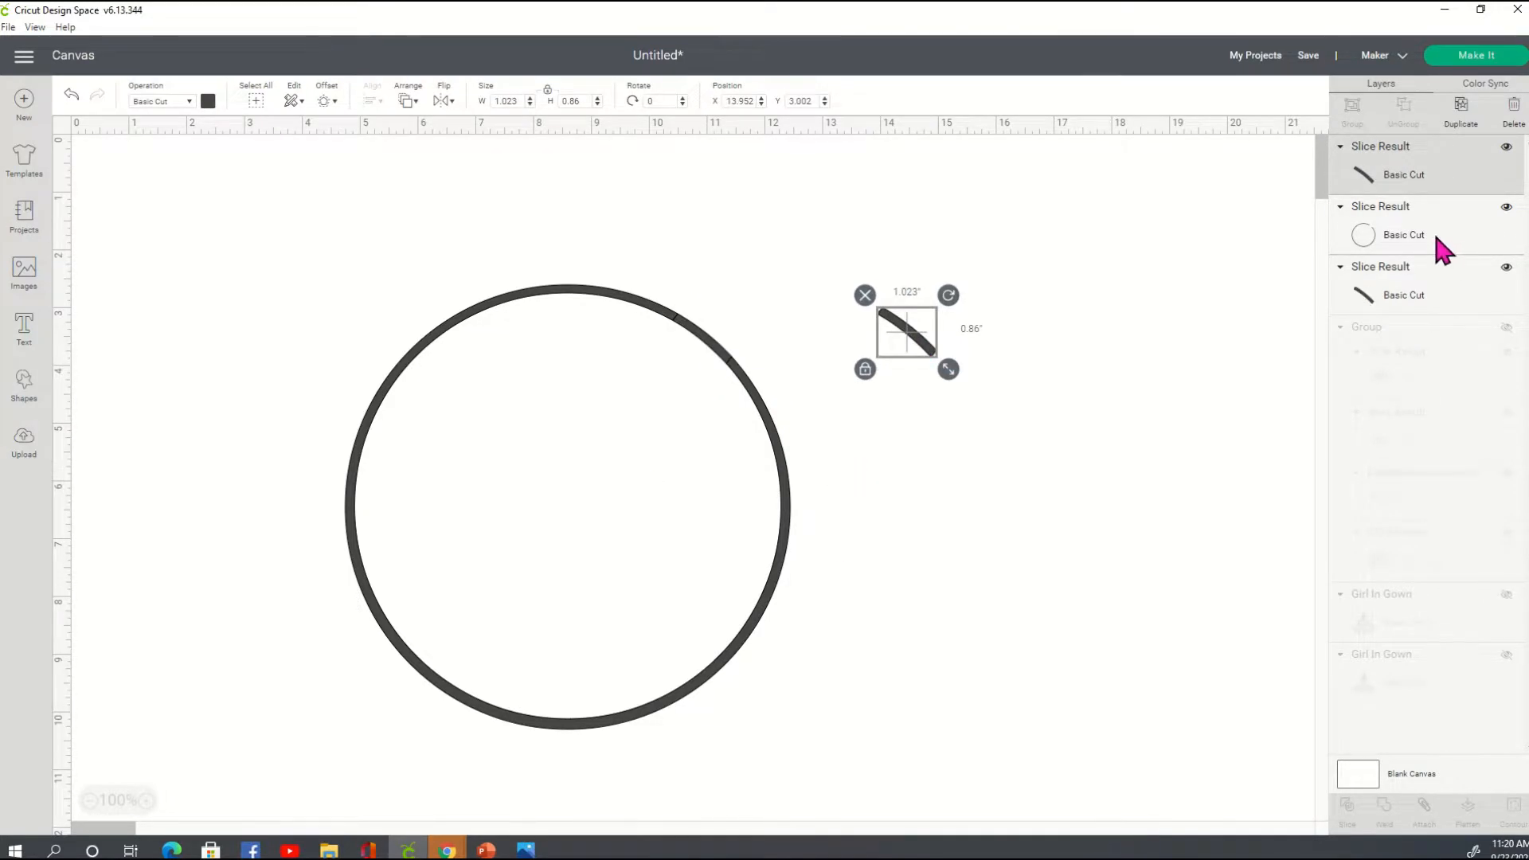
left_click(1443, 250)
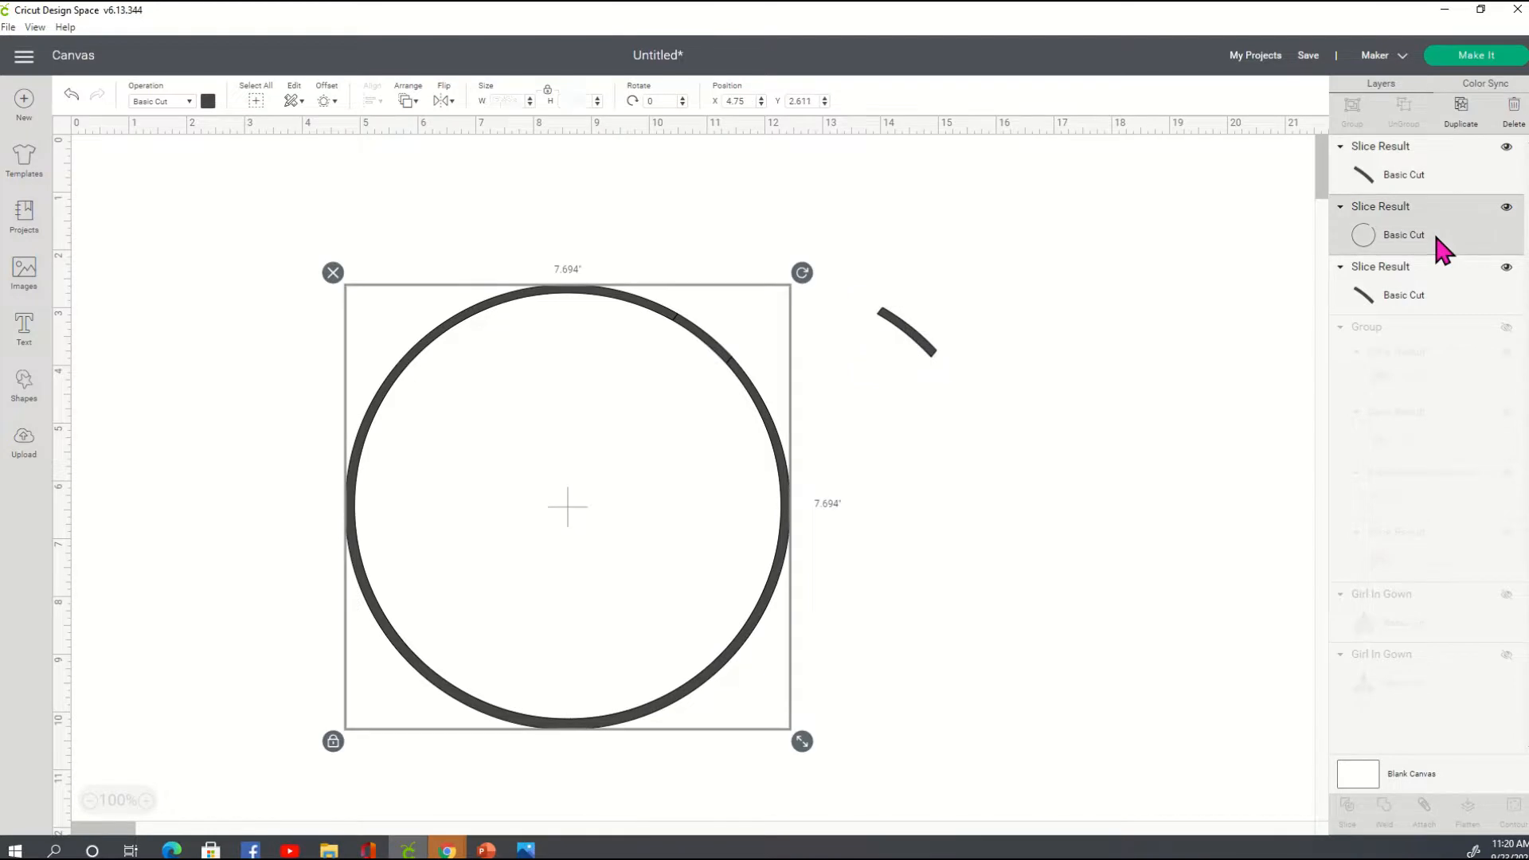
left_click(1406, 303)
left_click_drag(702, 337, 867, 483)
left_click_drag(693, 514, 701, 448)
left_click(1068, 457)
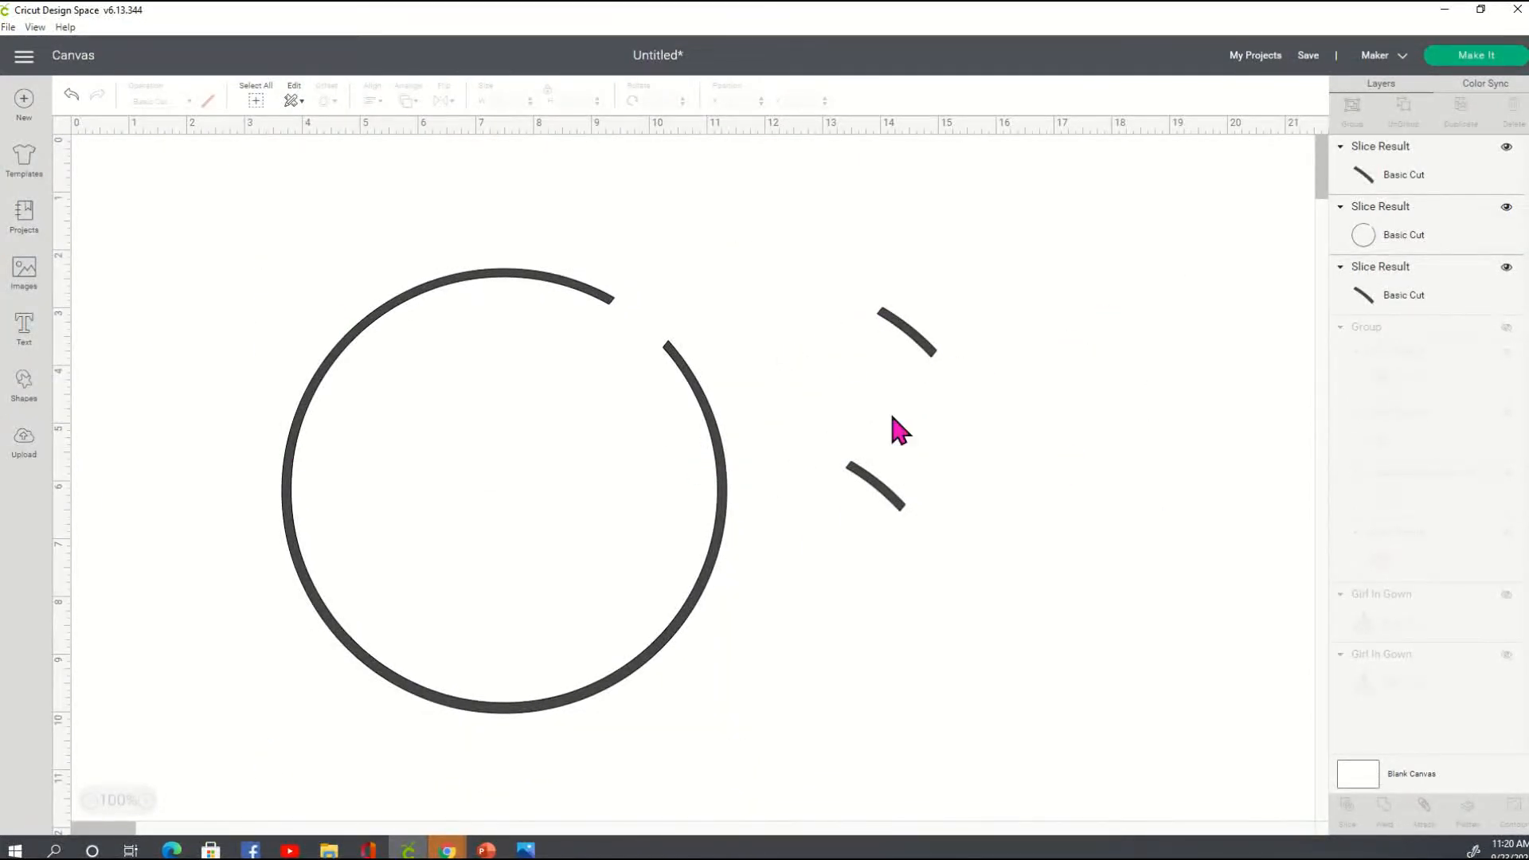
Rotate one loose arc about 38° and lay it over the ring's right side
left_click(931, 336)
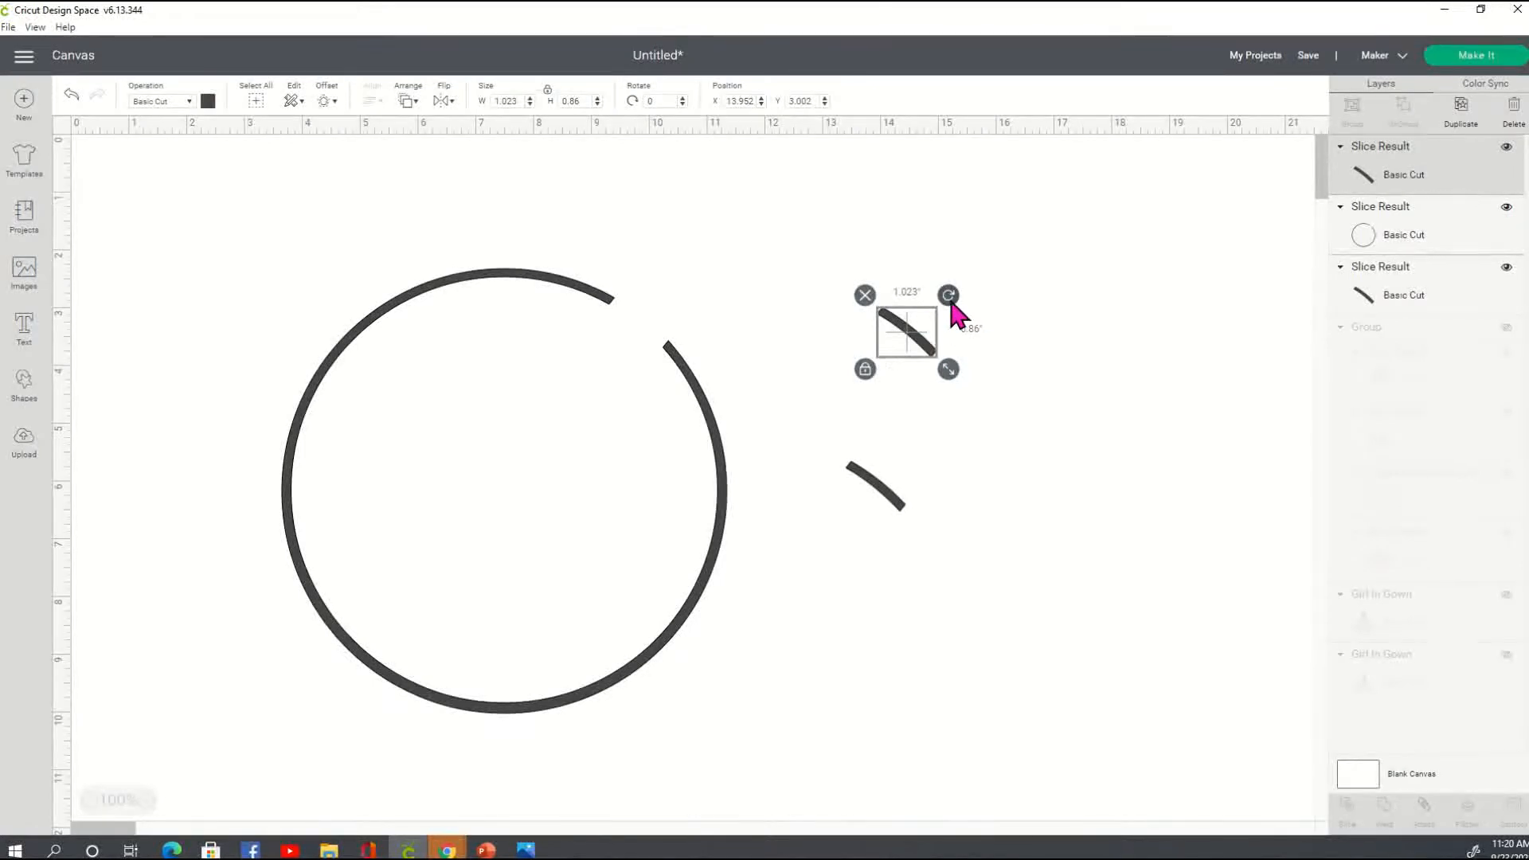
left_click_drag(950, 300, 773, 434)
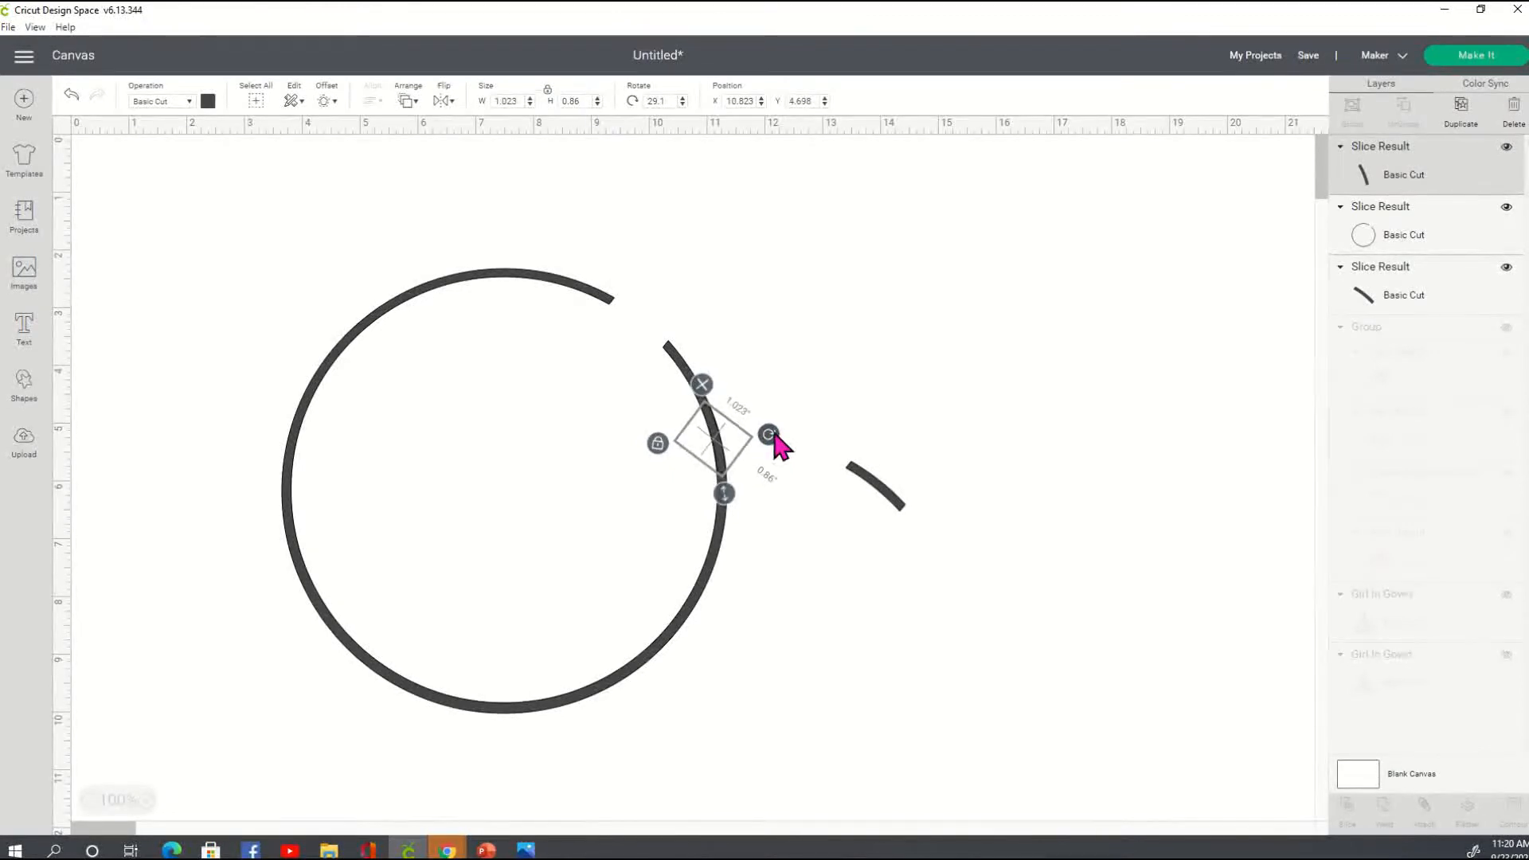
left_click(963, 409)
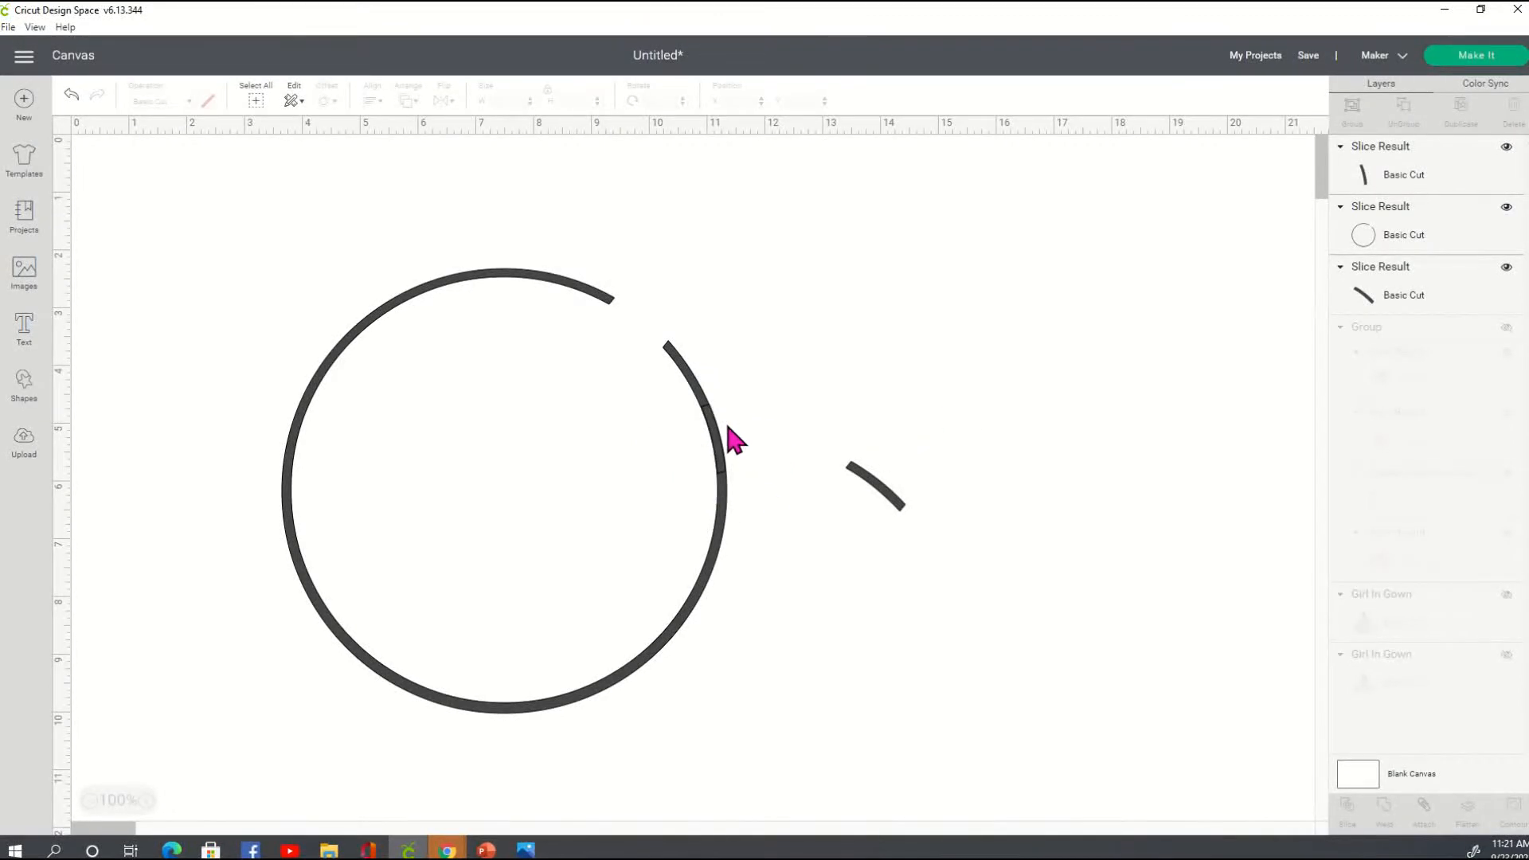
Move the ring left to about X 2.5, Y 2.53, and delete both loose arc pieces
left_click_drag(677, 423, 610, 434)
left_click_drag(715, 441, 934, 429)
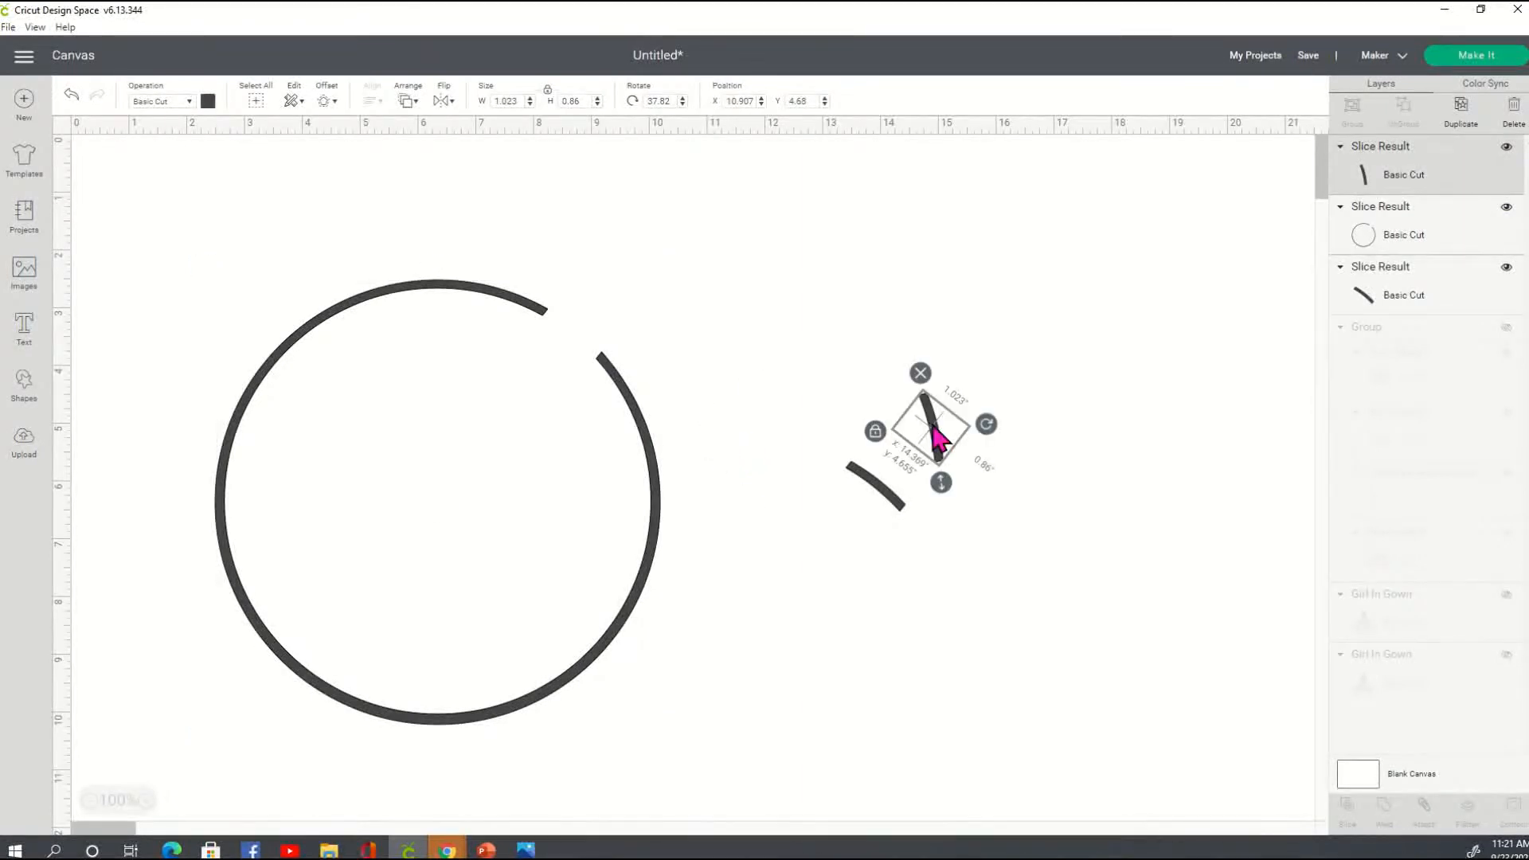
left_click(920, 373)
left_click(884, 501)
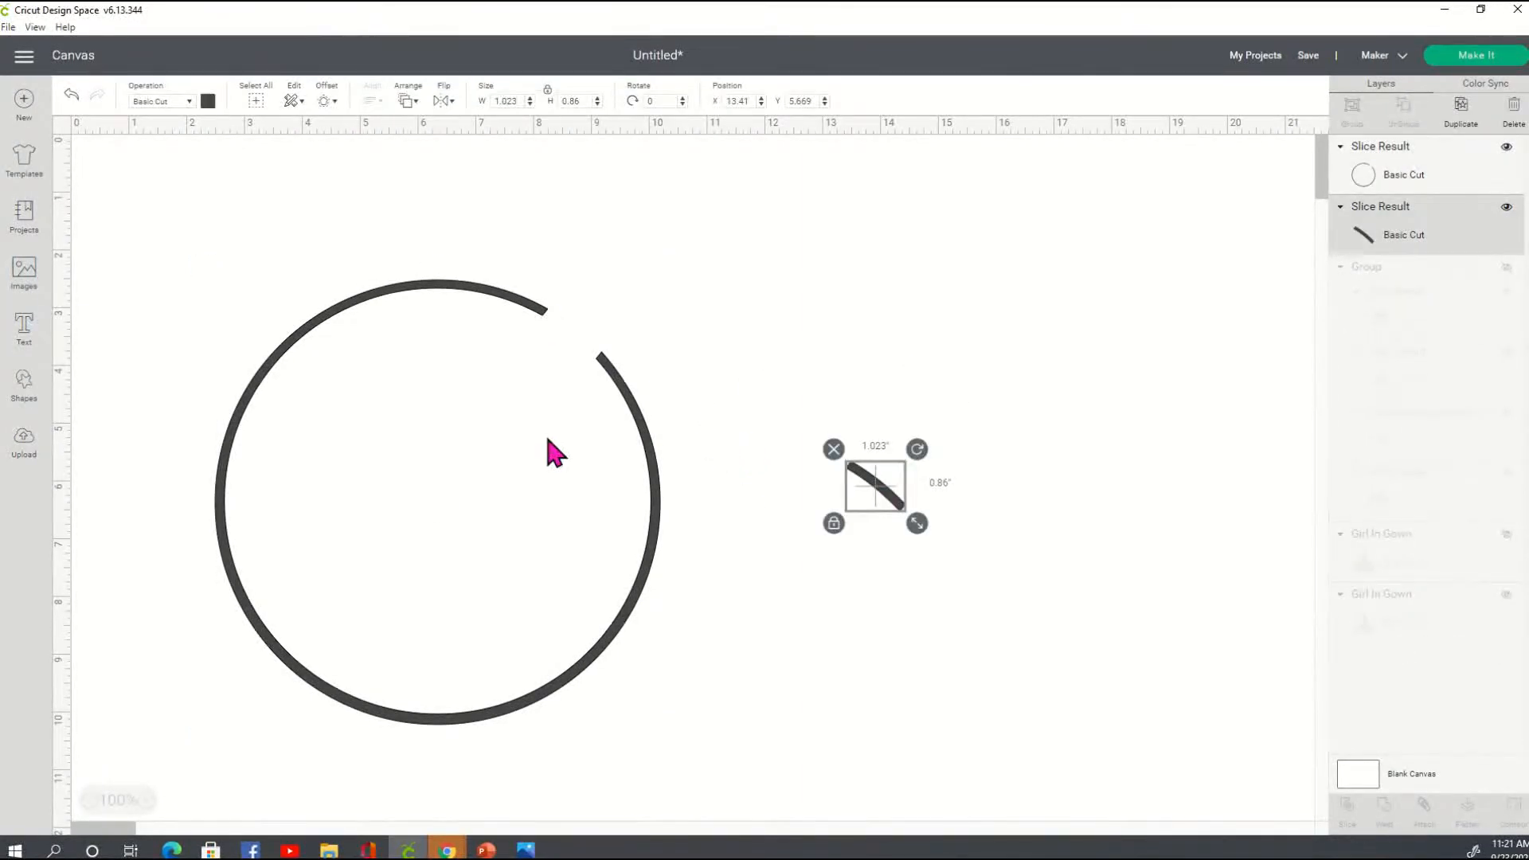
left_click(834, 449)
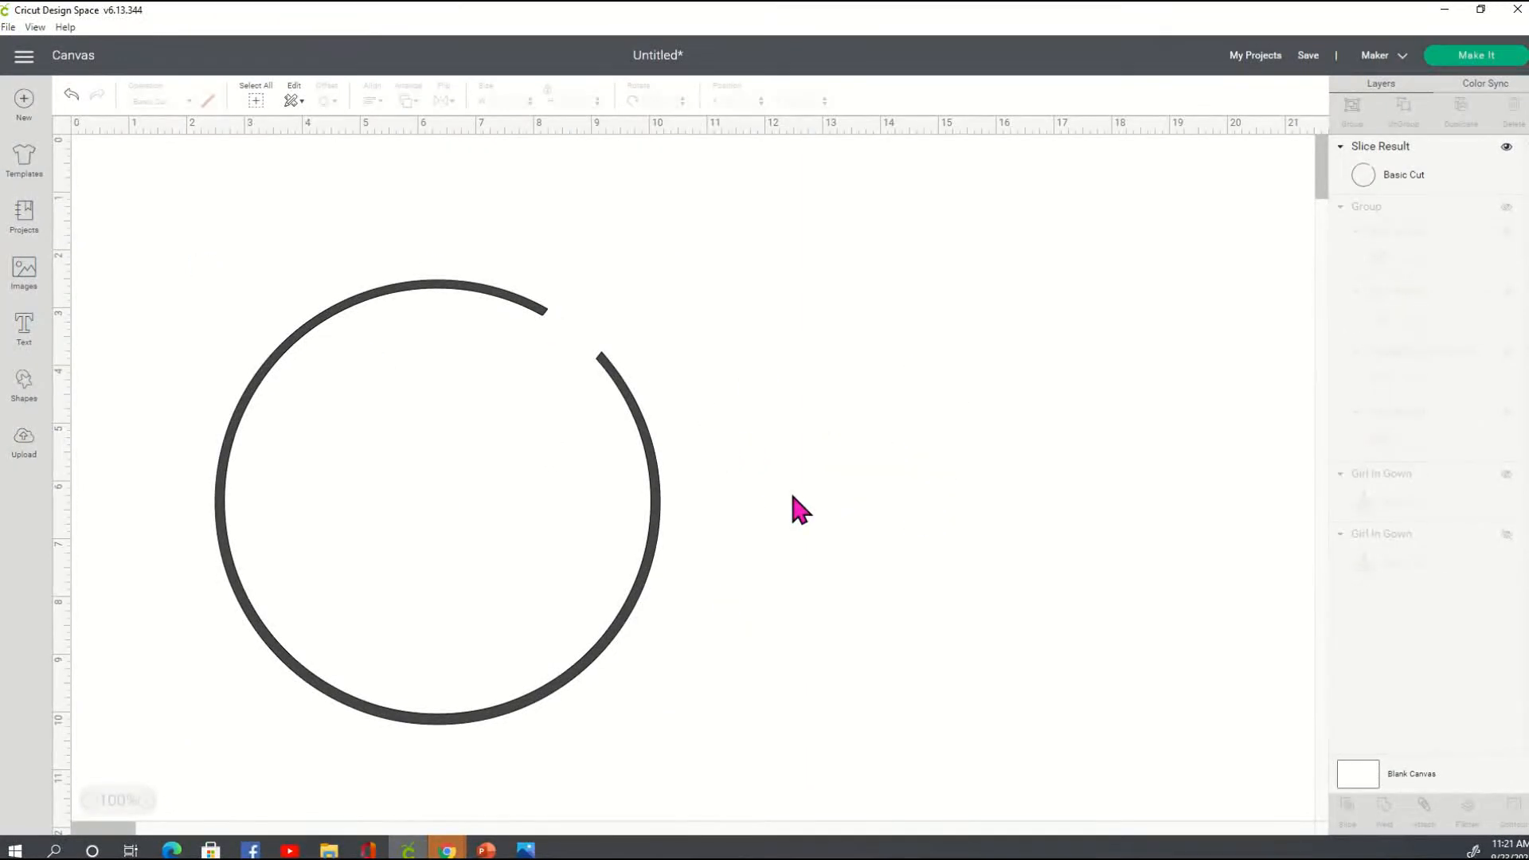
Insert a square, unlock its proportions, narrow it to a rectangle, rotate it about 34°, and place it over the ring's gap
left_click(23, 386)
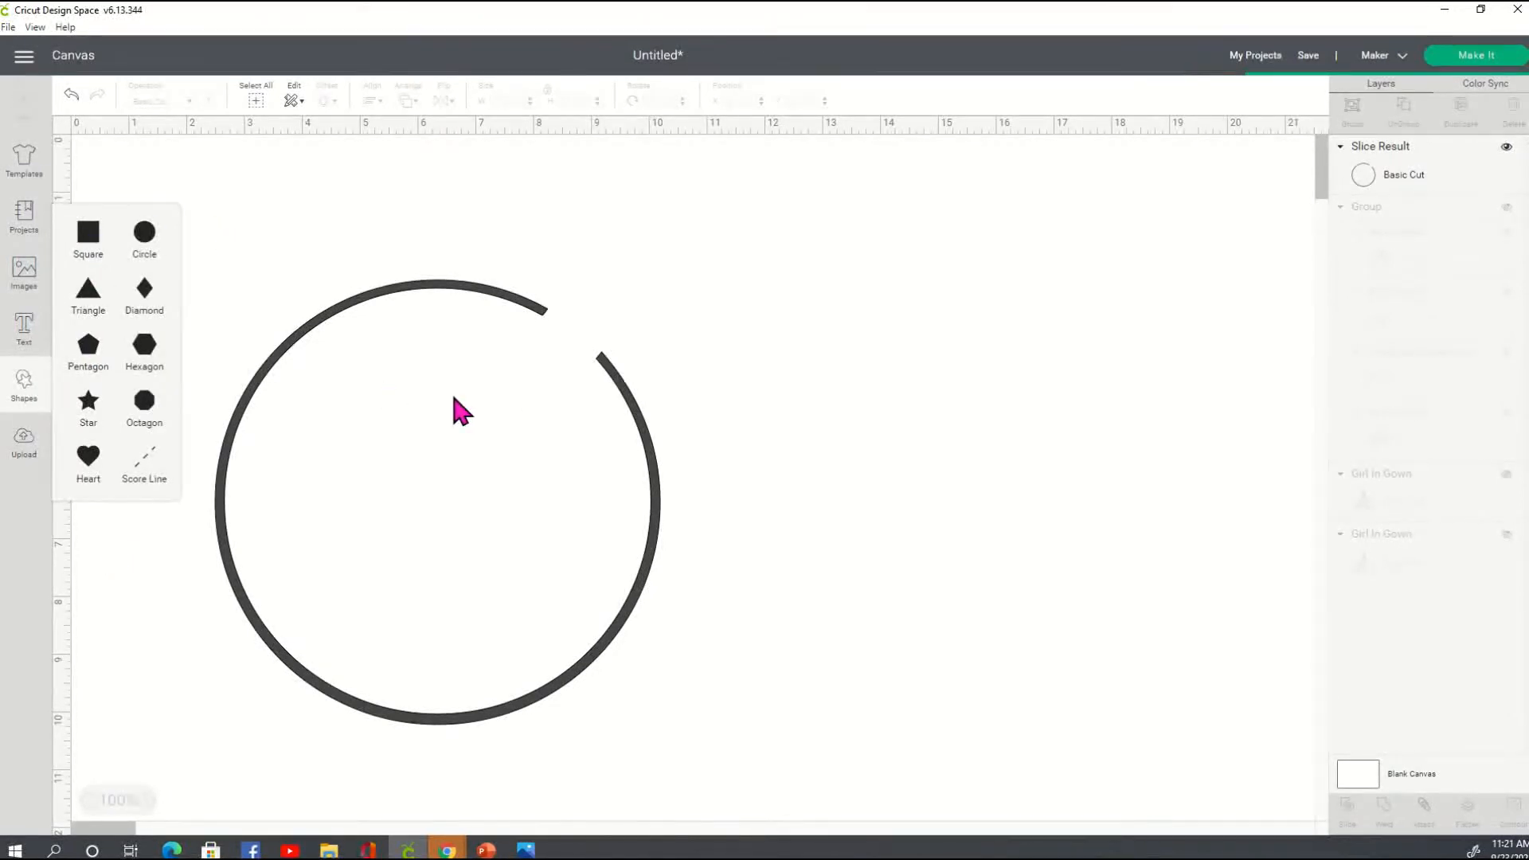
left_click_drag(275, 274, 932, 351)
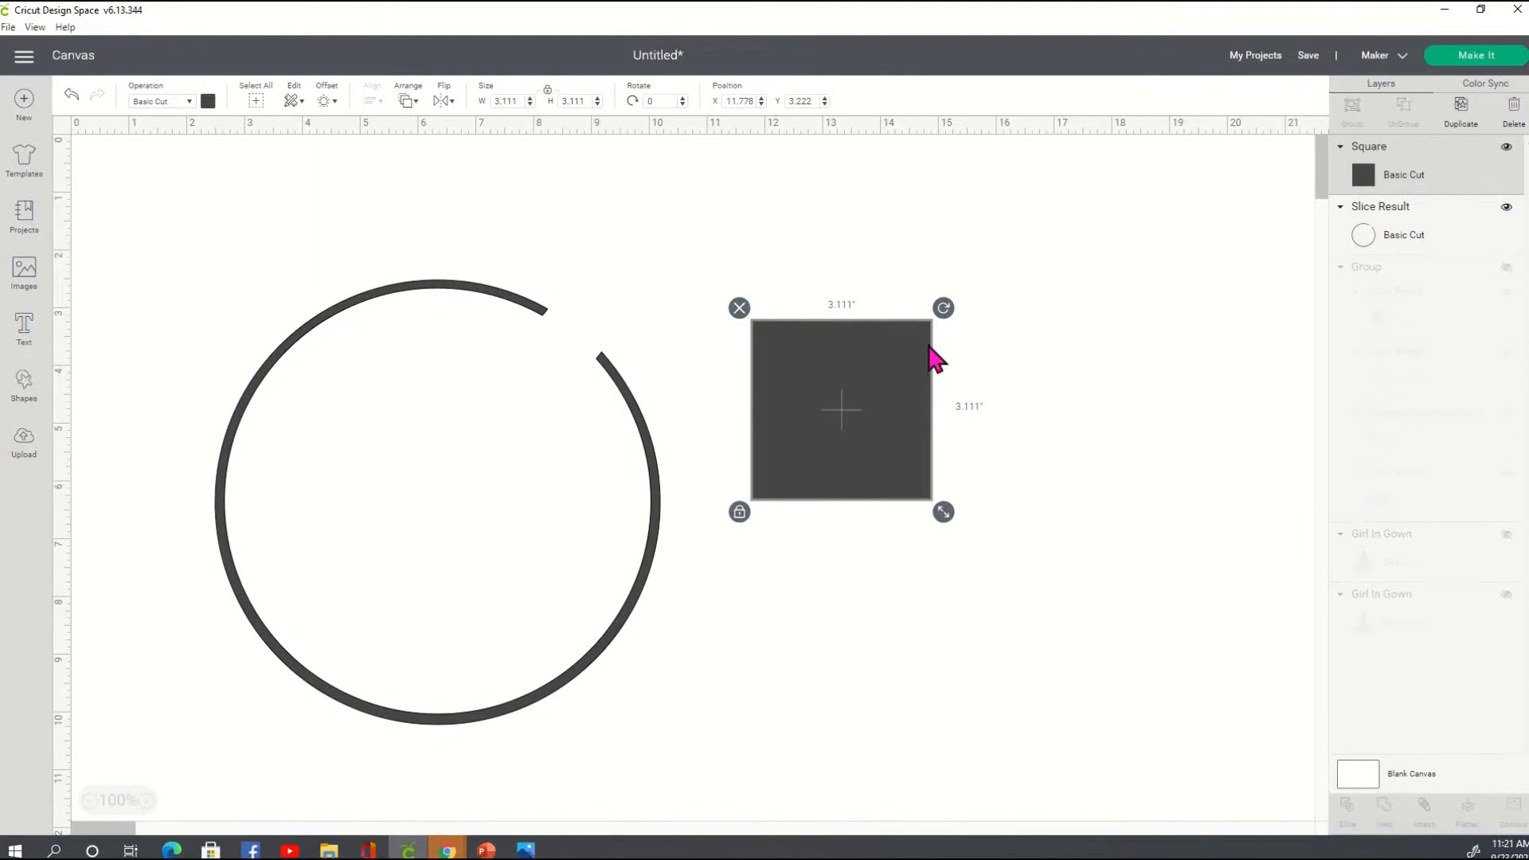
left_click(741, 513)
left_click_drag(943, 512, 859, 504)
left_click_drag(843, 392, 963, 393)
left_click_drag(778, 427, 560, 355)
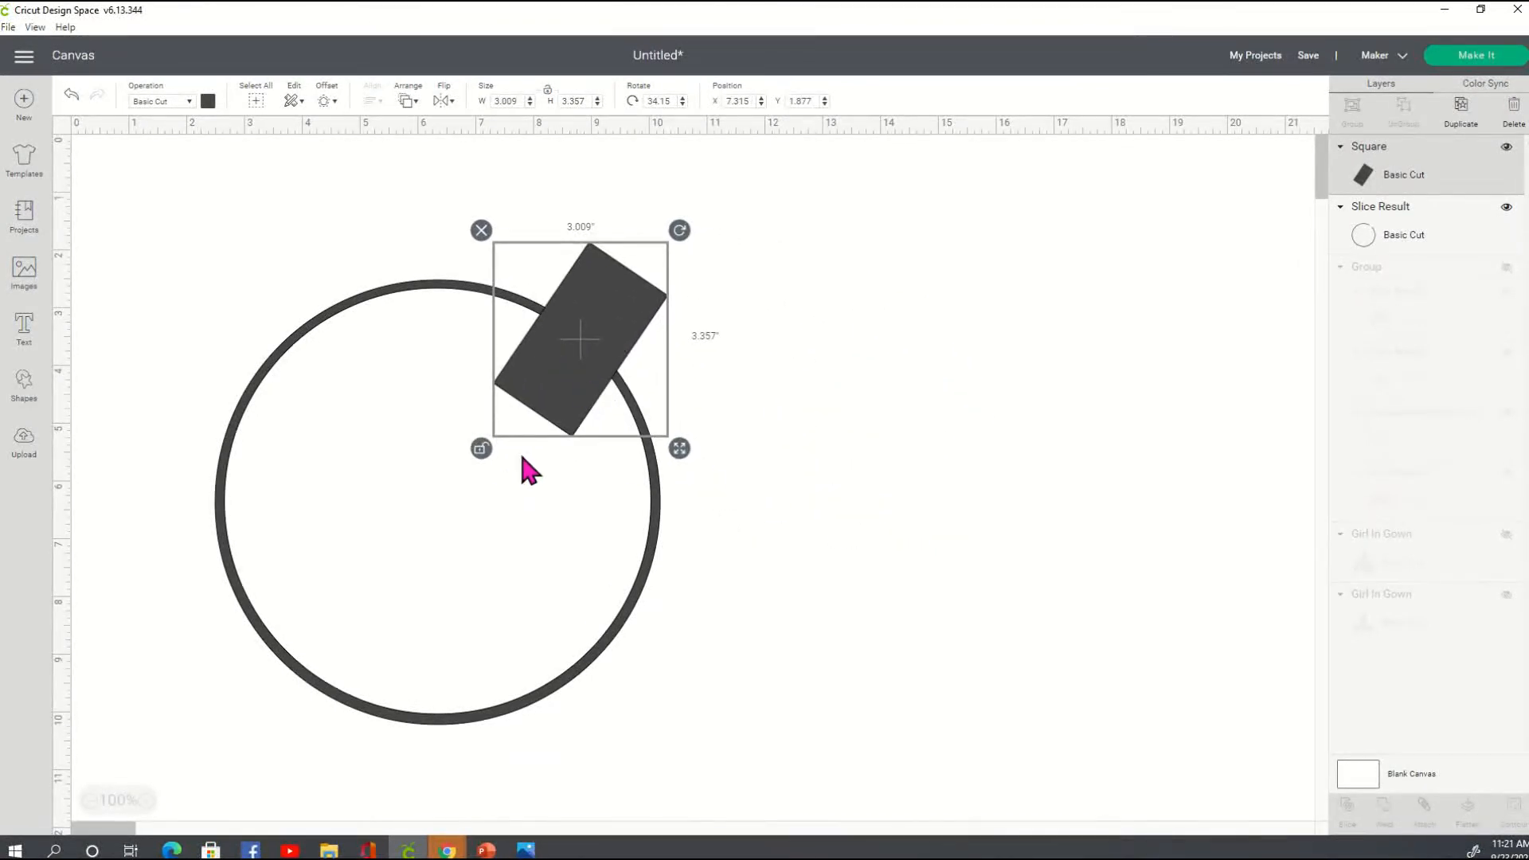
Resize and rotate the rectangle to match the gap, at about 2.25 by 2.94 inches and 33.3°
left_click_drag(668, 443, 655, 435)
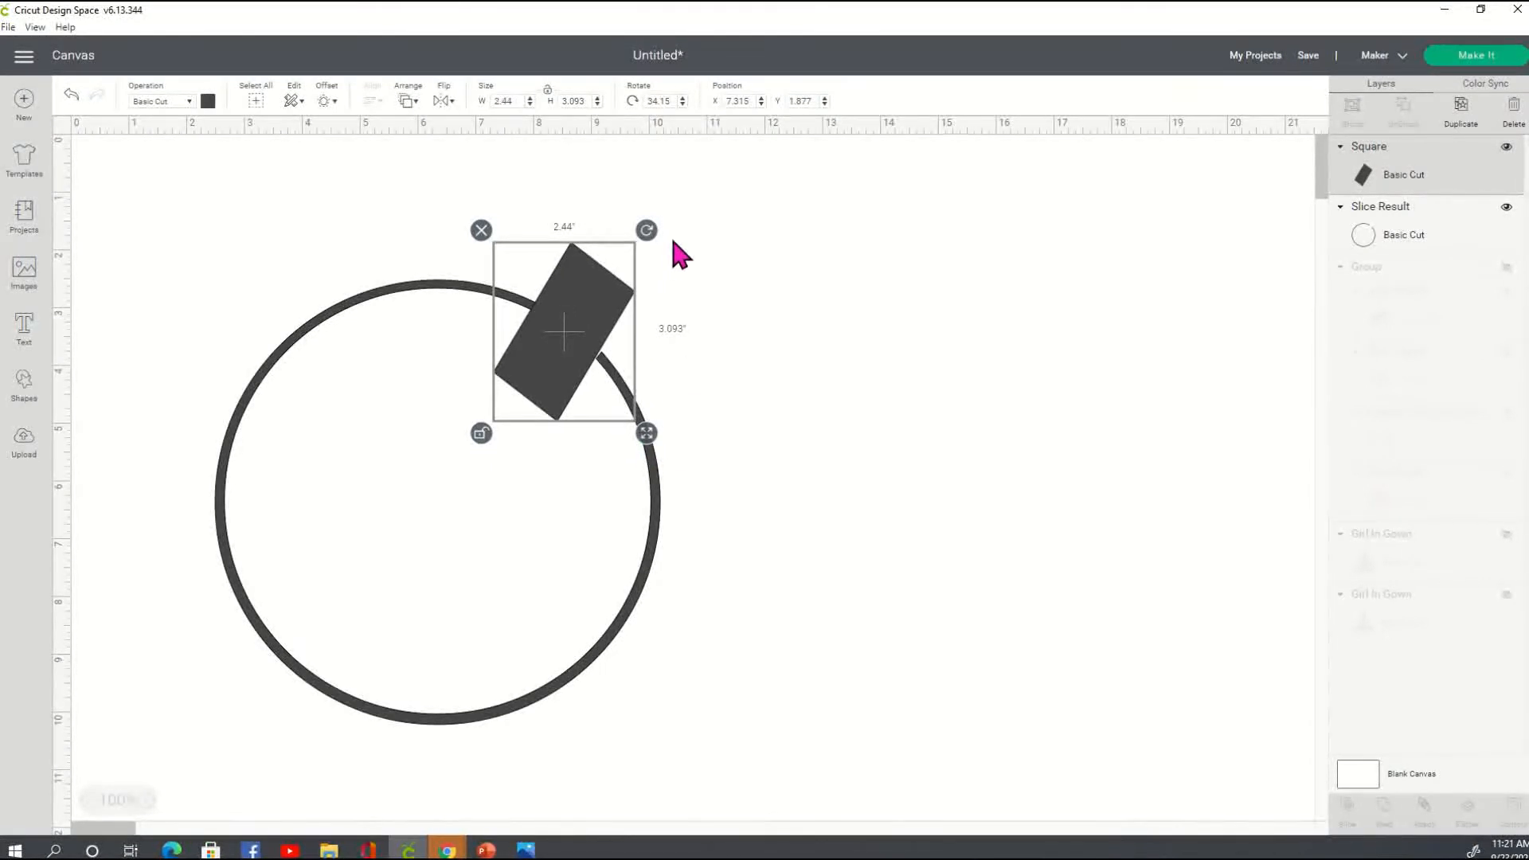
left_click_drag(650, 234, 616, 283)
left_click_drag(587, 335, 605, 366)
left_click_drag(664, 437, 651, 435)
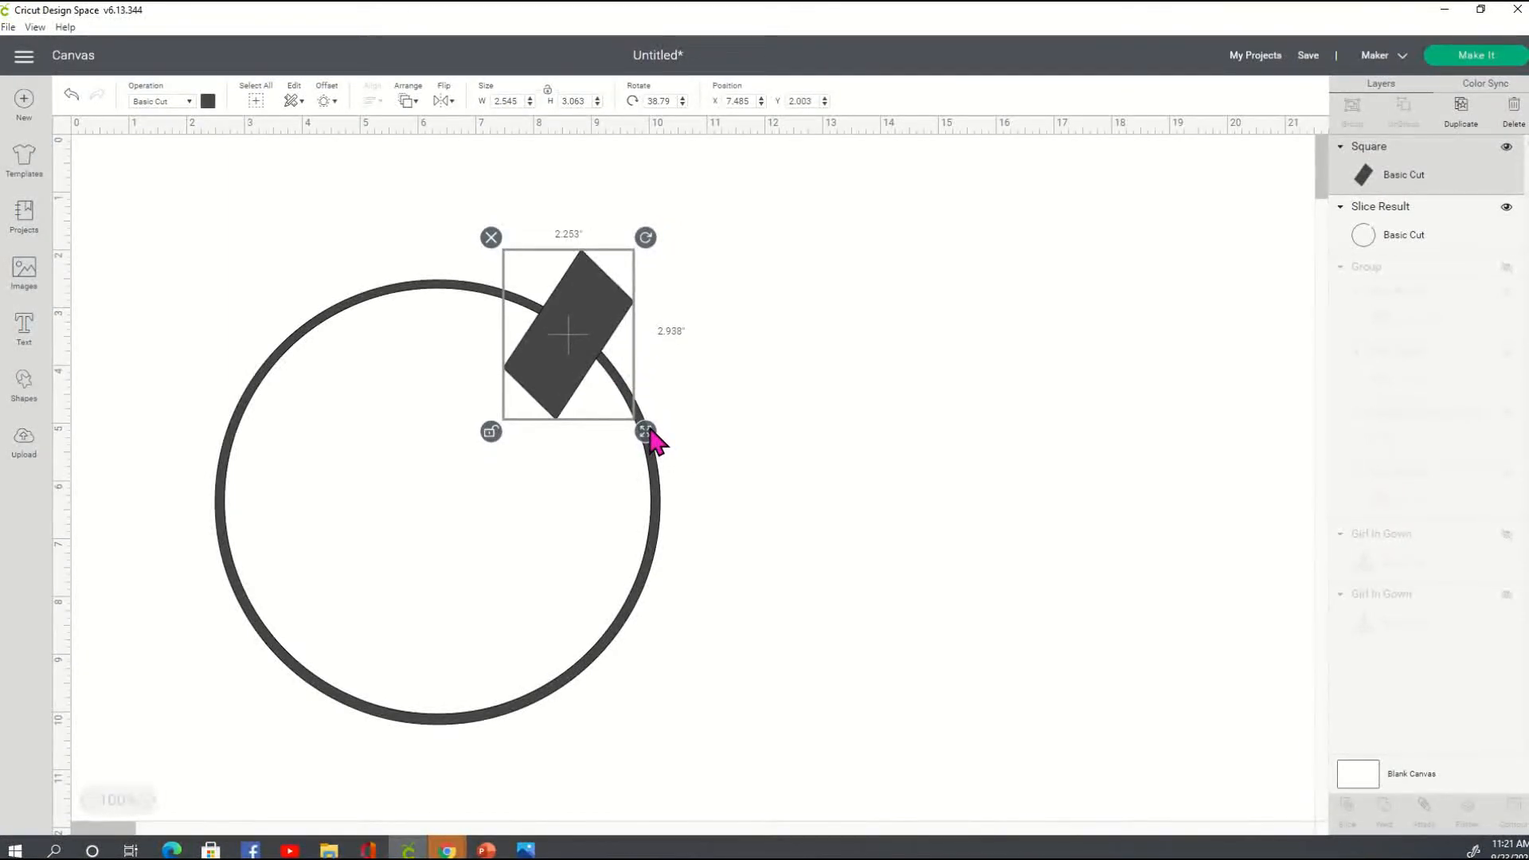
Move the fitted rectangle off the gap into the empty area right of the ring, at about X 13.78, Y 2.1
left_click(908, 406)
left_click_drag(609, 331, 788, 335)
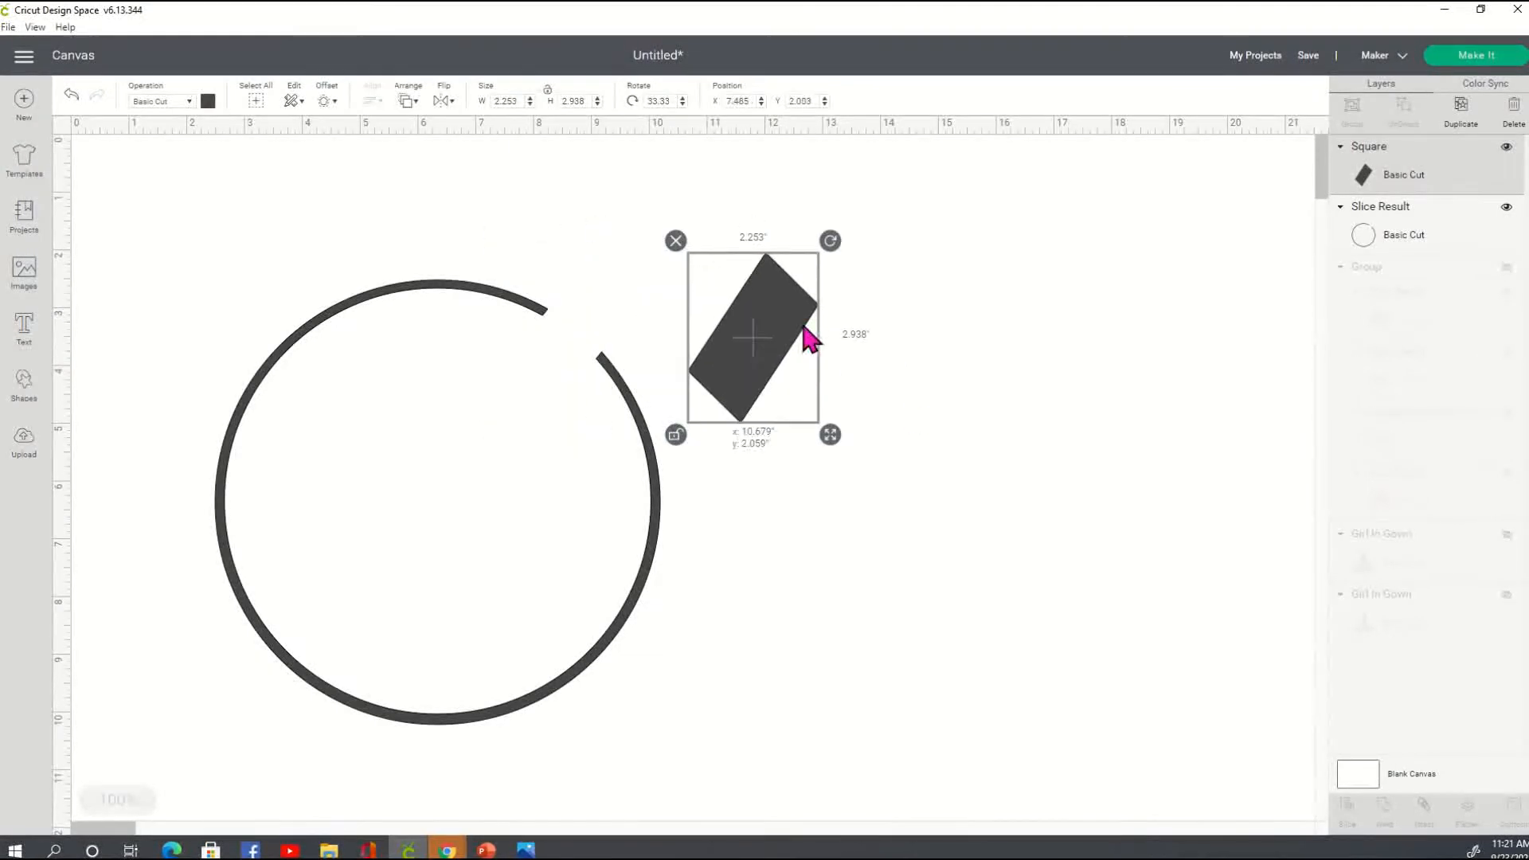
right_click(785, 336)
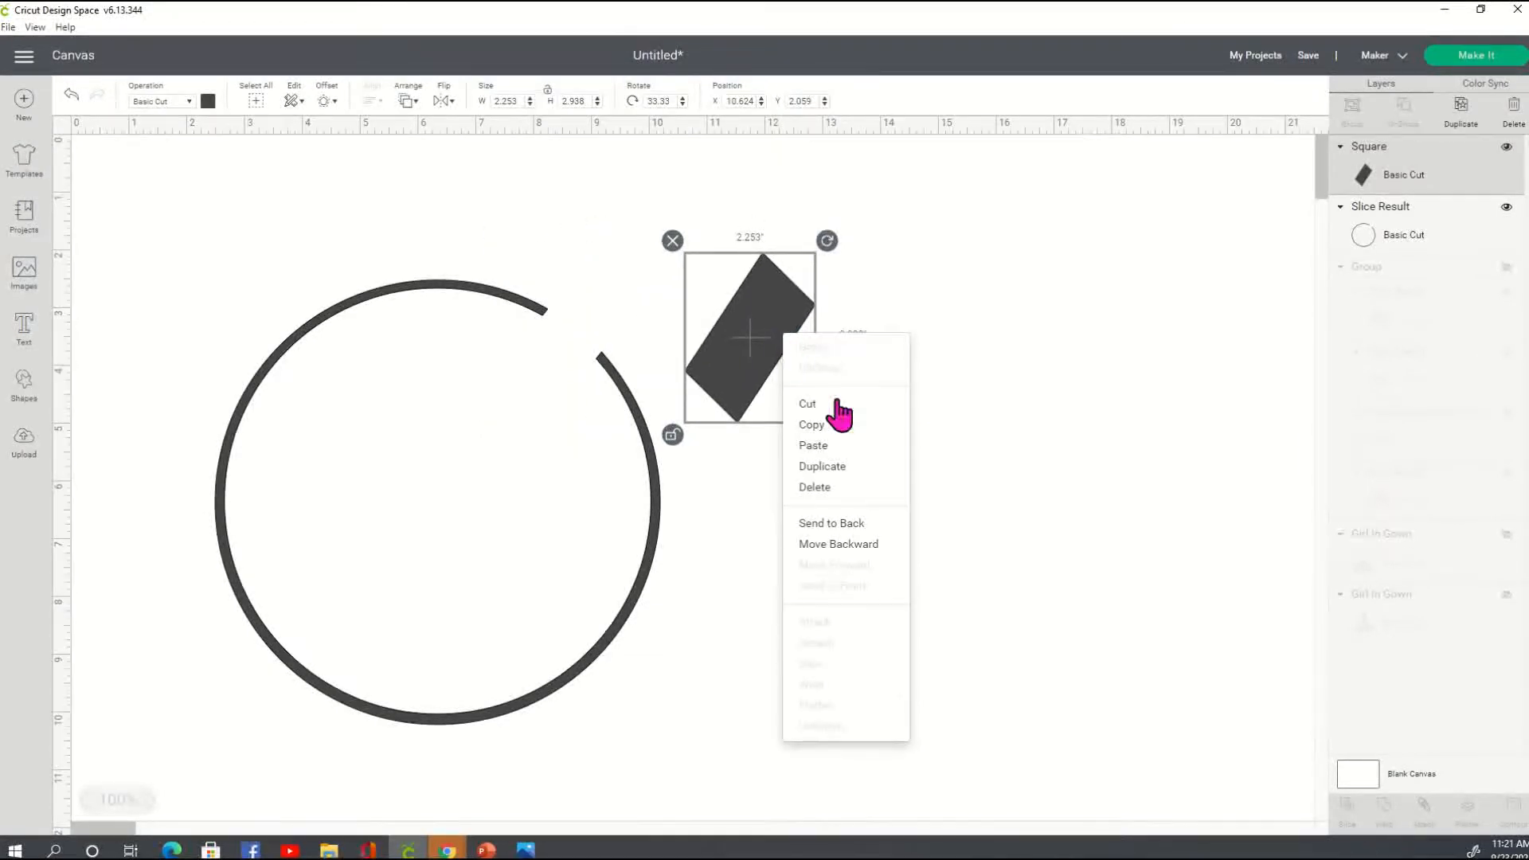
left_click(873, 466)
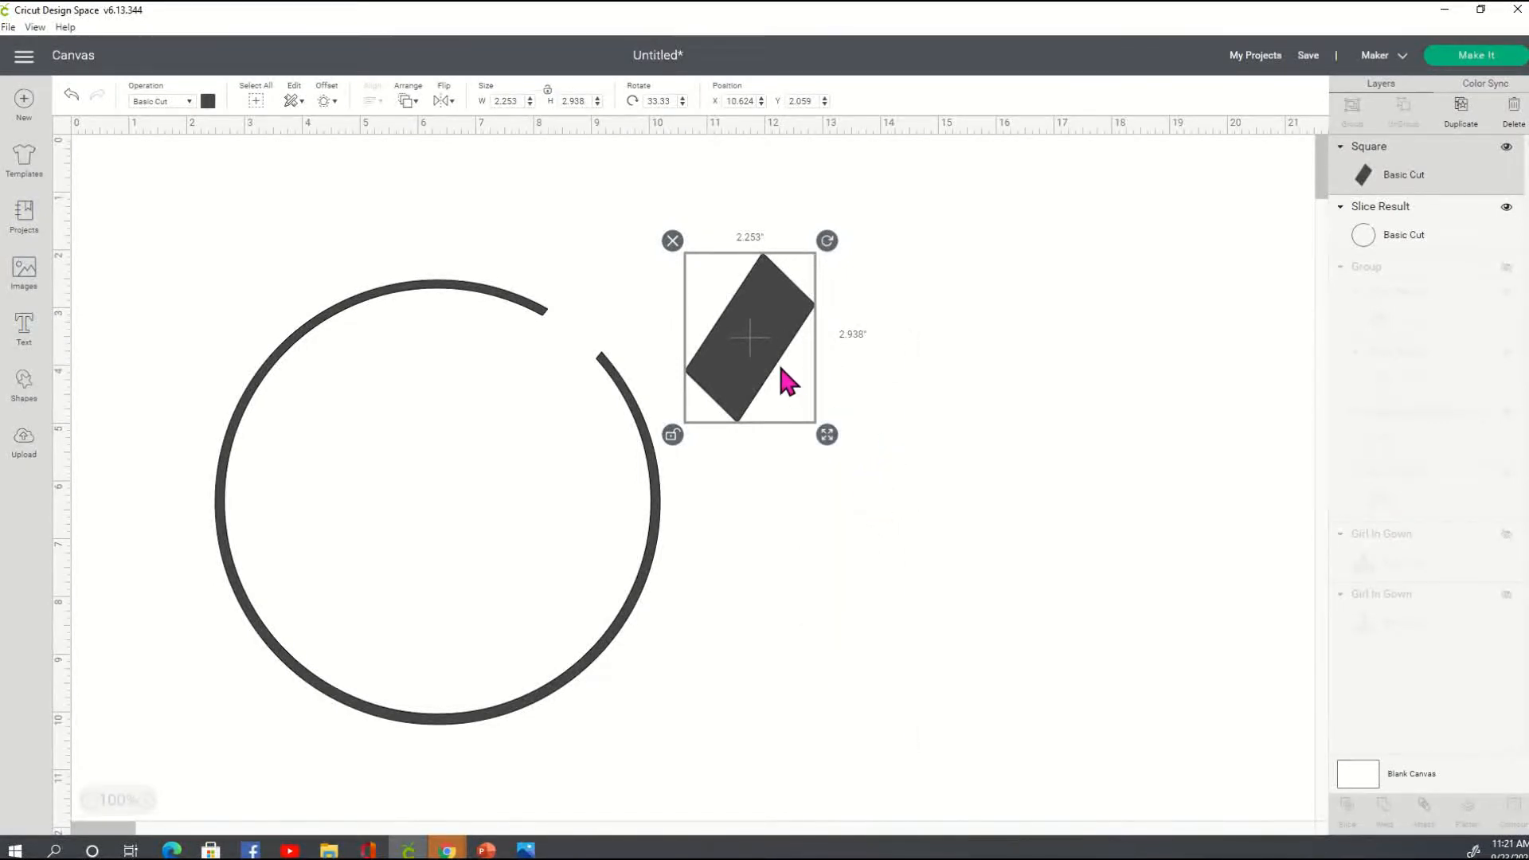
left_click_drag(780, 337, 939, 343)
Duplicate the fitted rectangle twice and set the two copies apart at the far right of the canvas
right_click(937, 341)
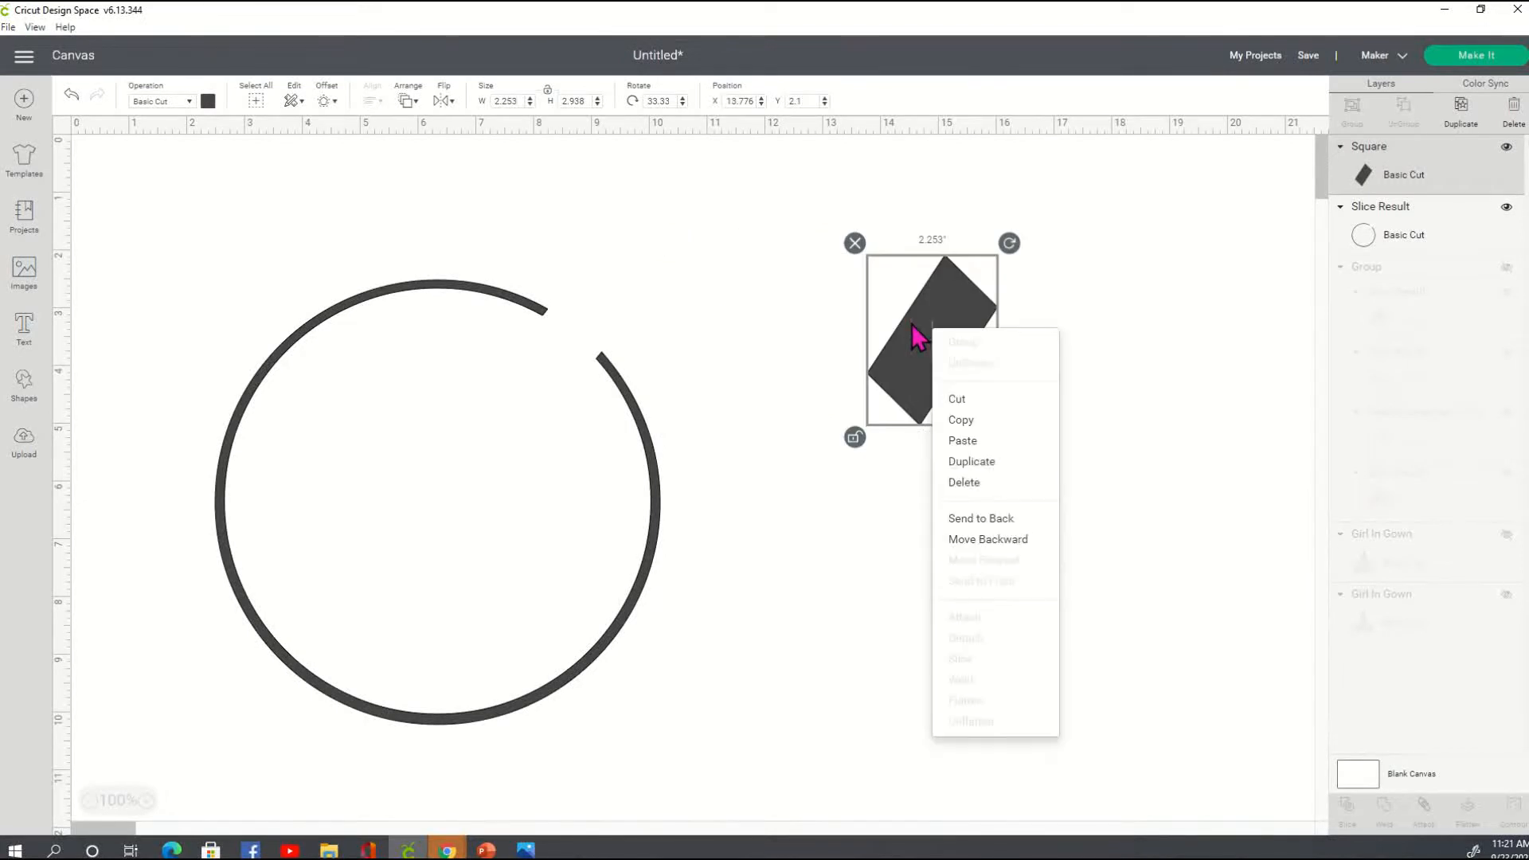
left_click(971, 461)
left_click_drag(956, 398, 1111, 503)
right_click(1110, 503)
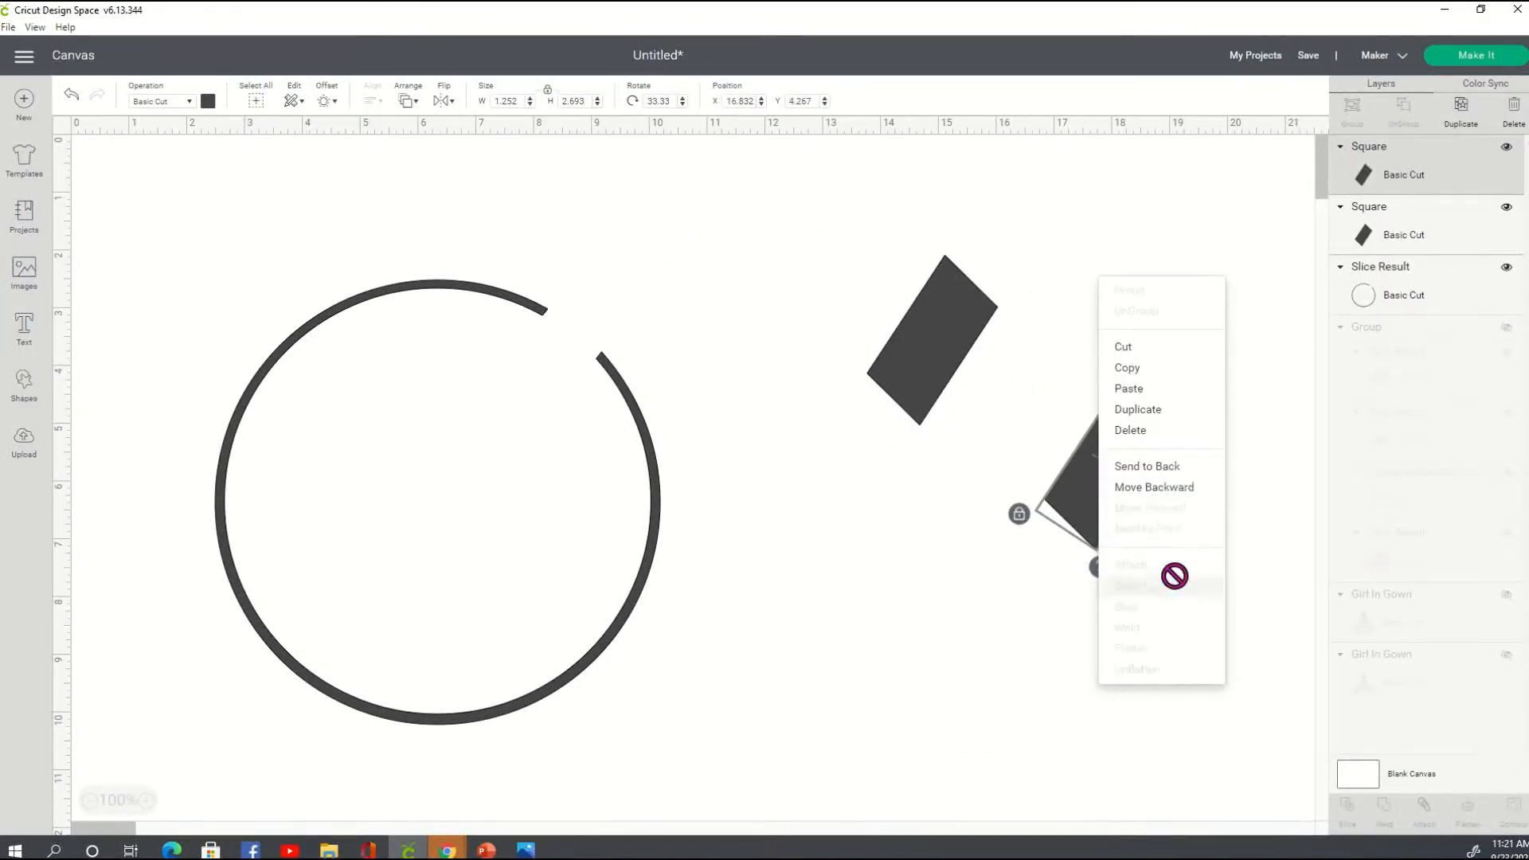
left_click(1176, 426)
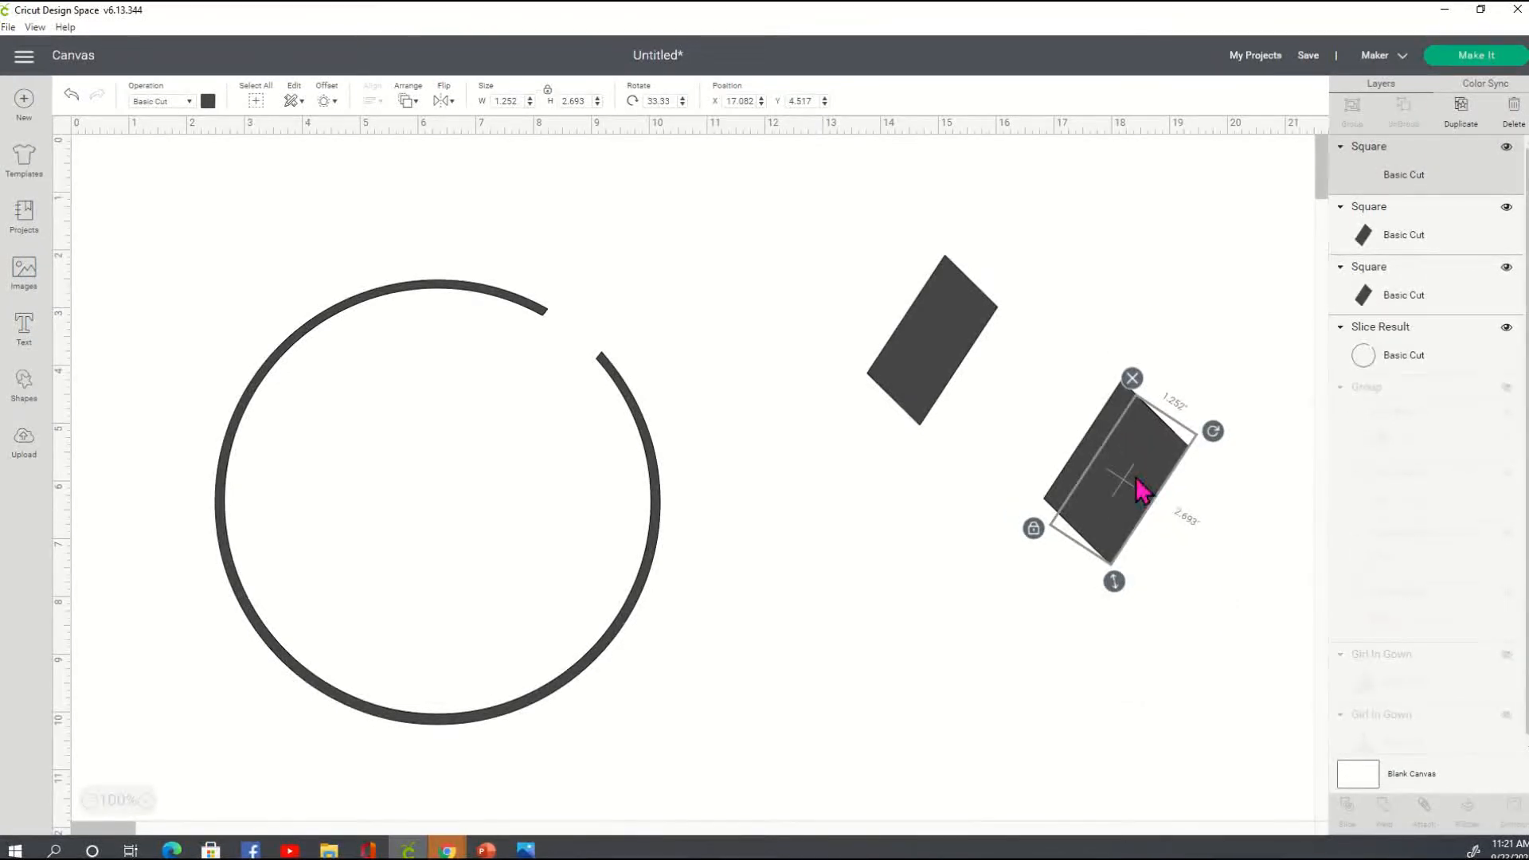
left_click_drag(1143, 495, 1202, 587)
Place the original rectangle across the ring's right edge at about X 9.05, Y 4.83, rotated about 68°
left_click_drag(917, 334, 686, 414)
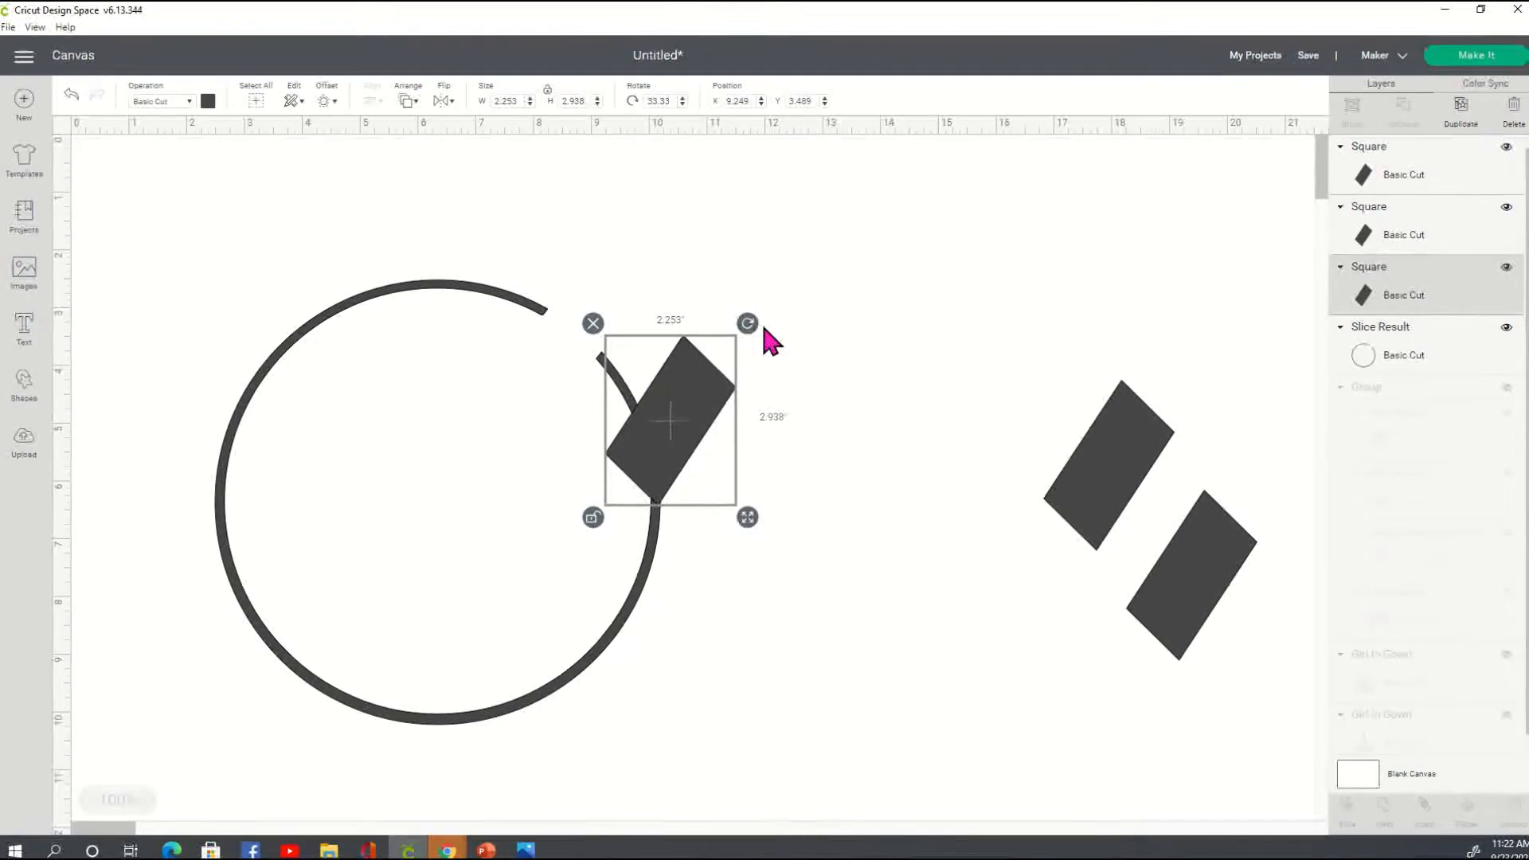
left_click_drag(758, 331, 777, 371)
left_click_drag(656, 427, 619, 466)
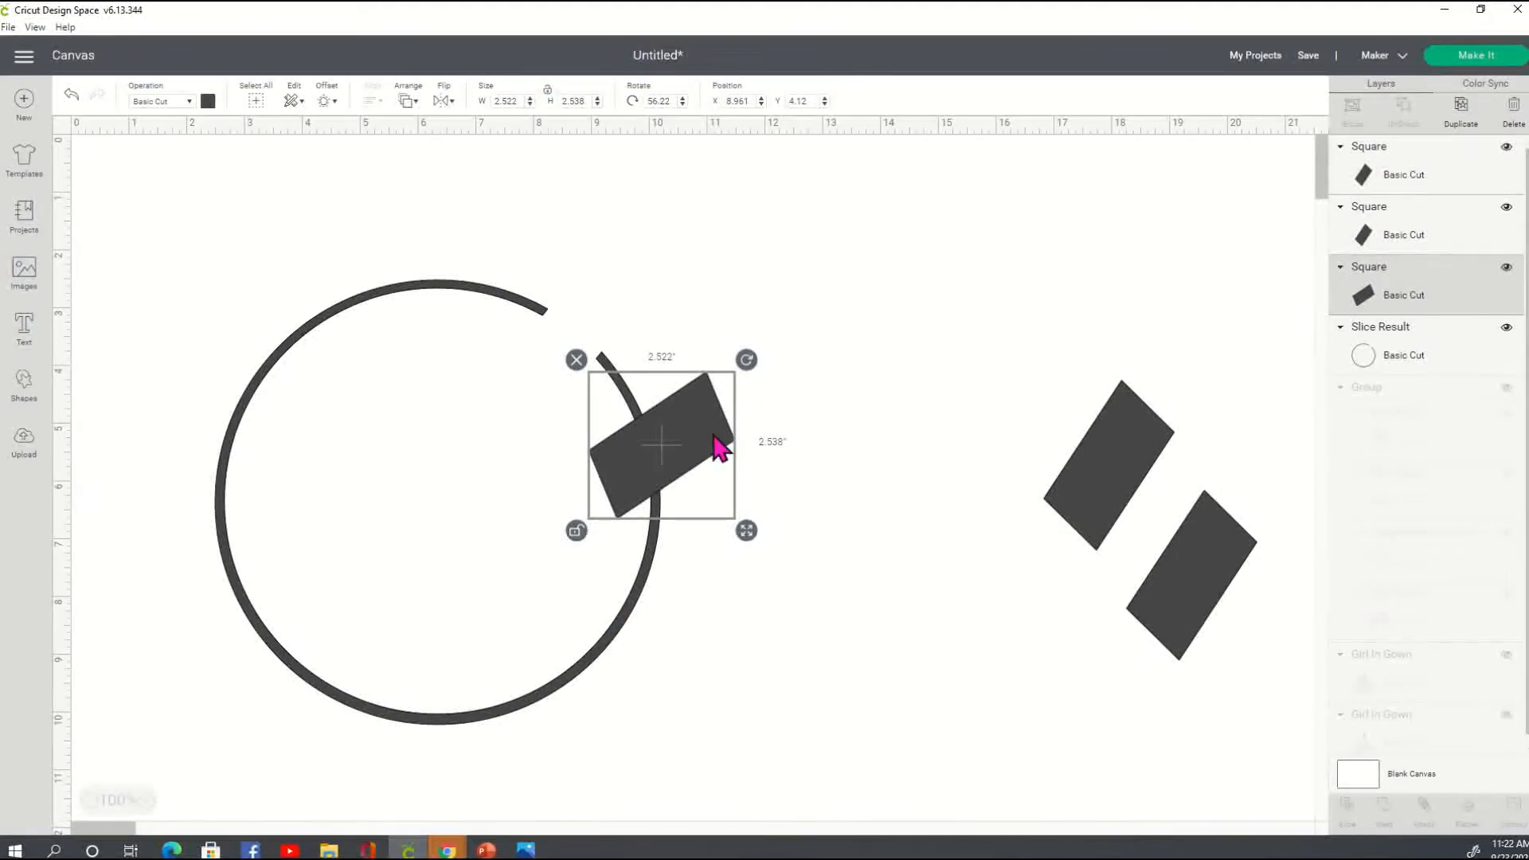
left_click_drag(706, 428, 710, 457)
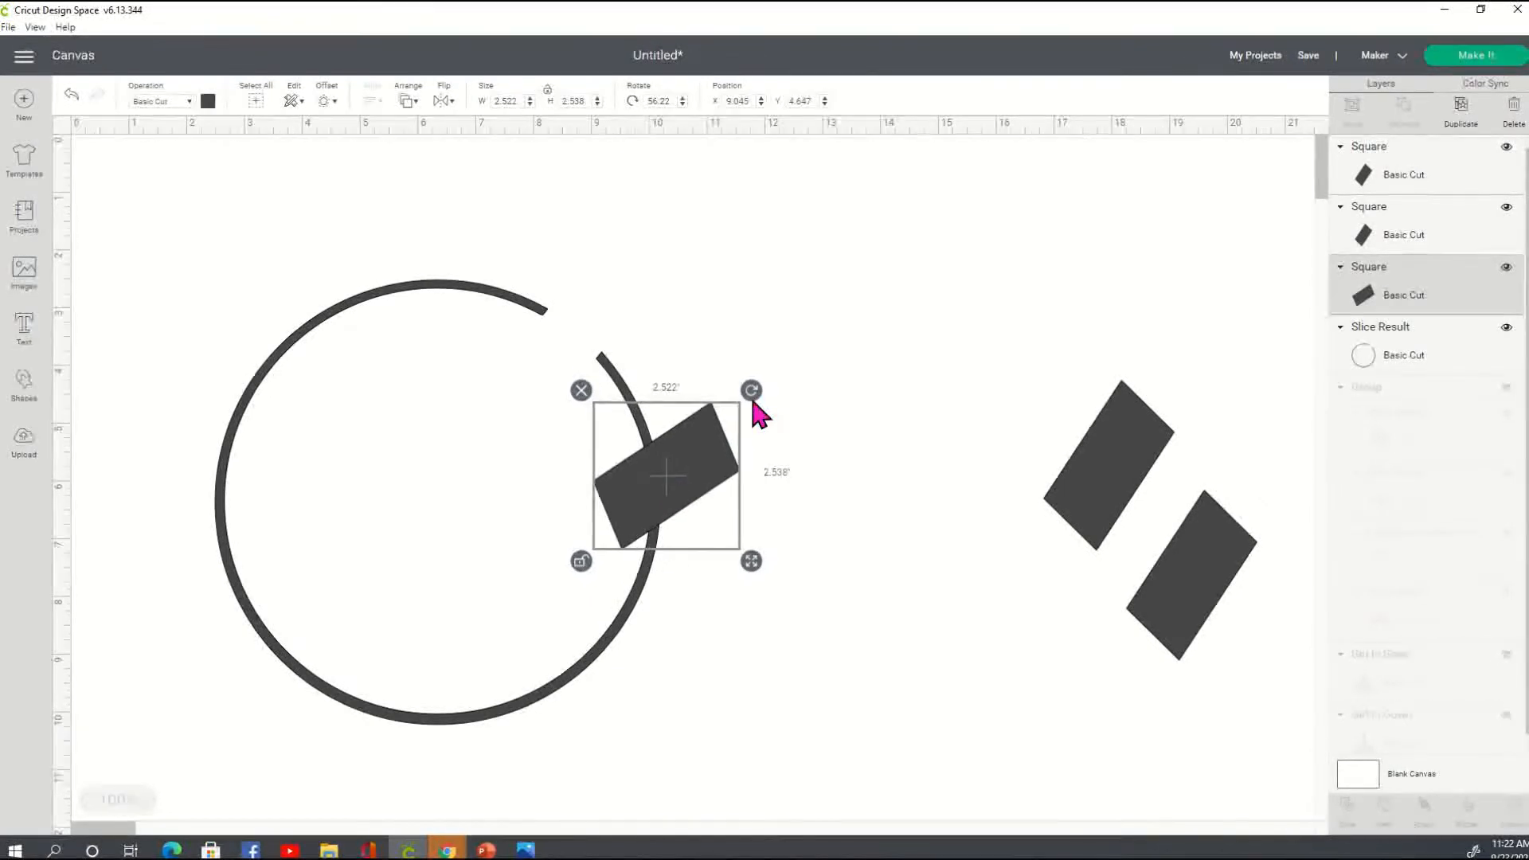
left_click_drag(755, 398, 774, 426)
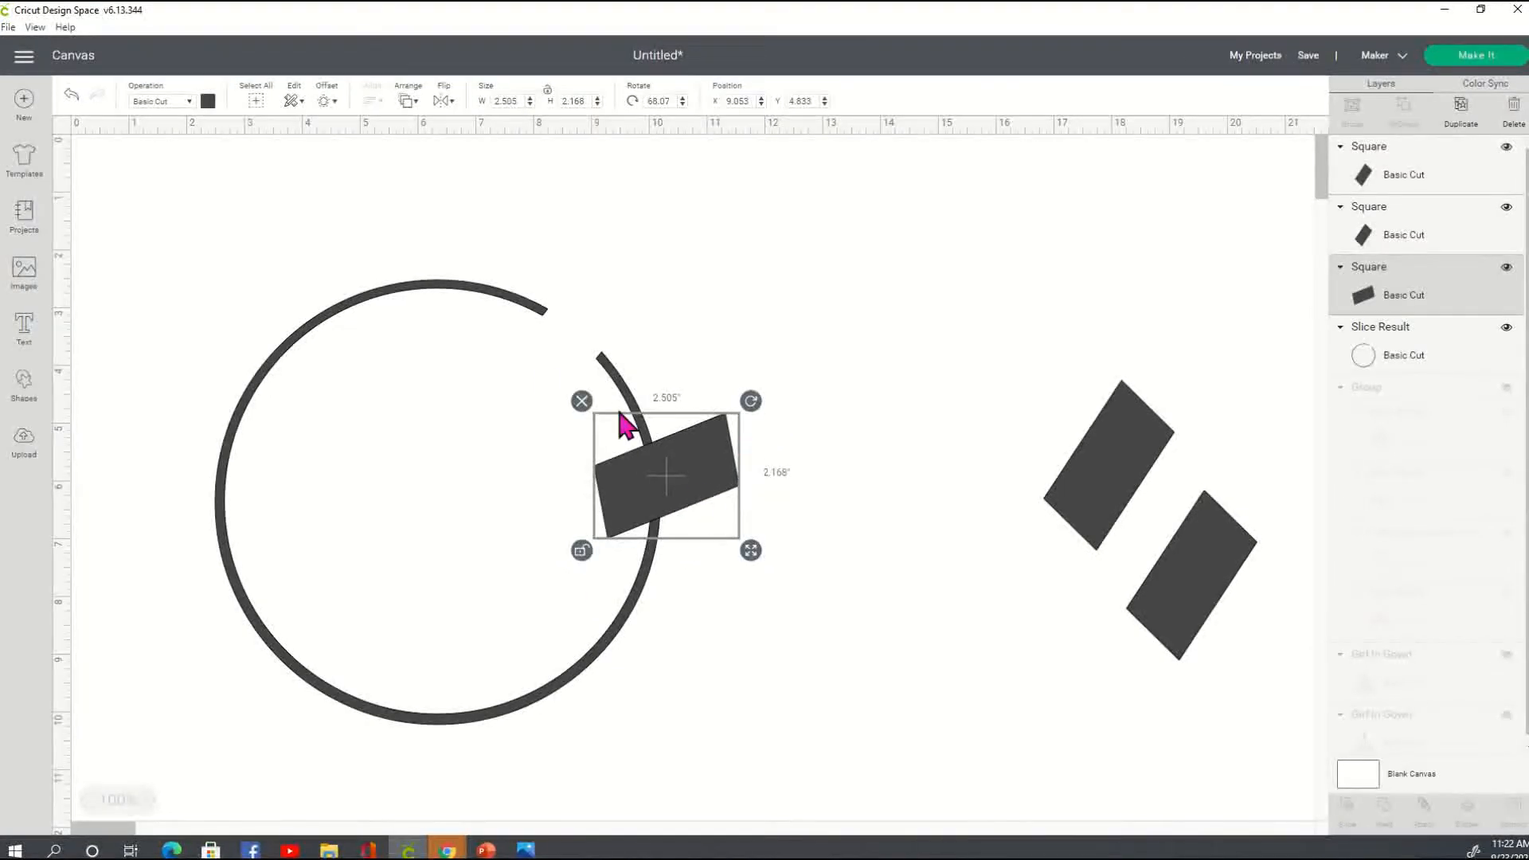
Slice the ring with the rectangle on its right edge and move the cut rectangle away to the lower right
left_click(398, 305, "shift")
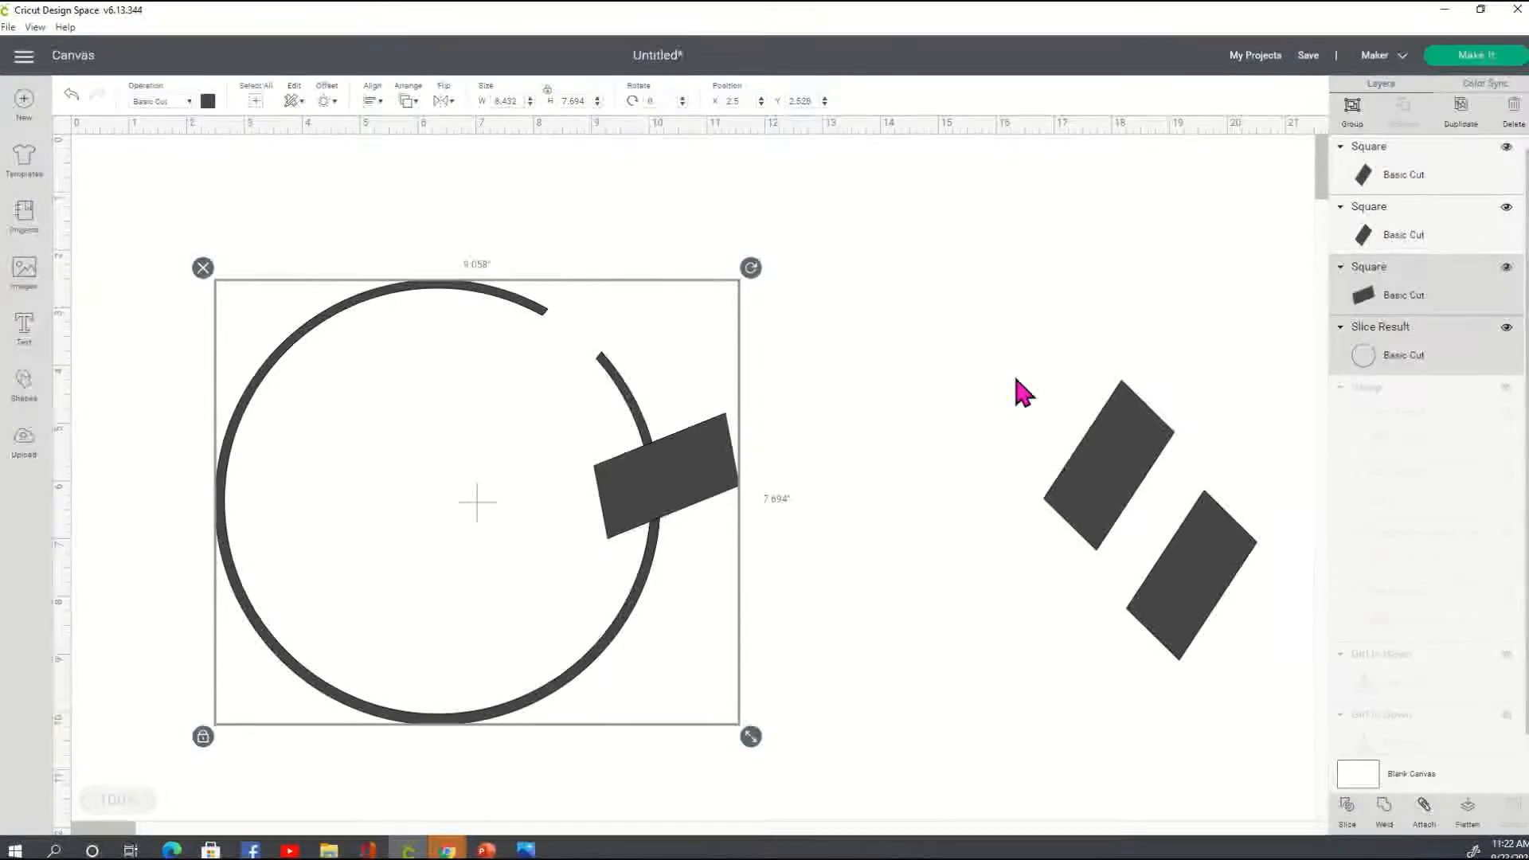
left_click(829, 618)
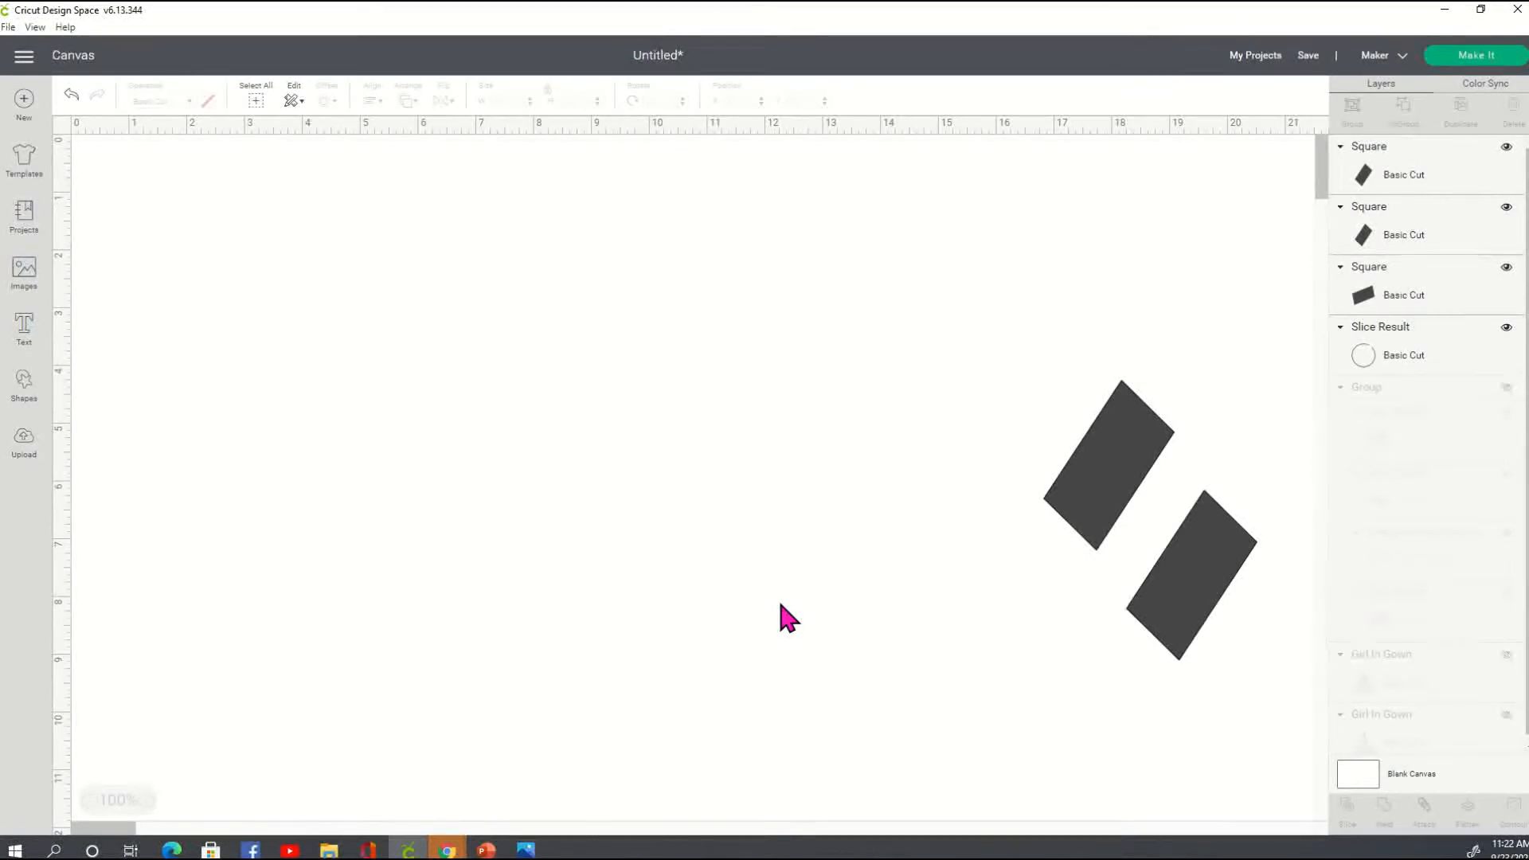
left_click_drag(679, 454, 885, 565)
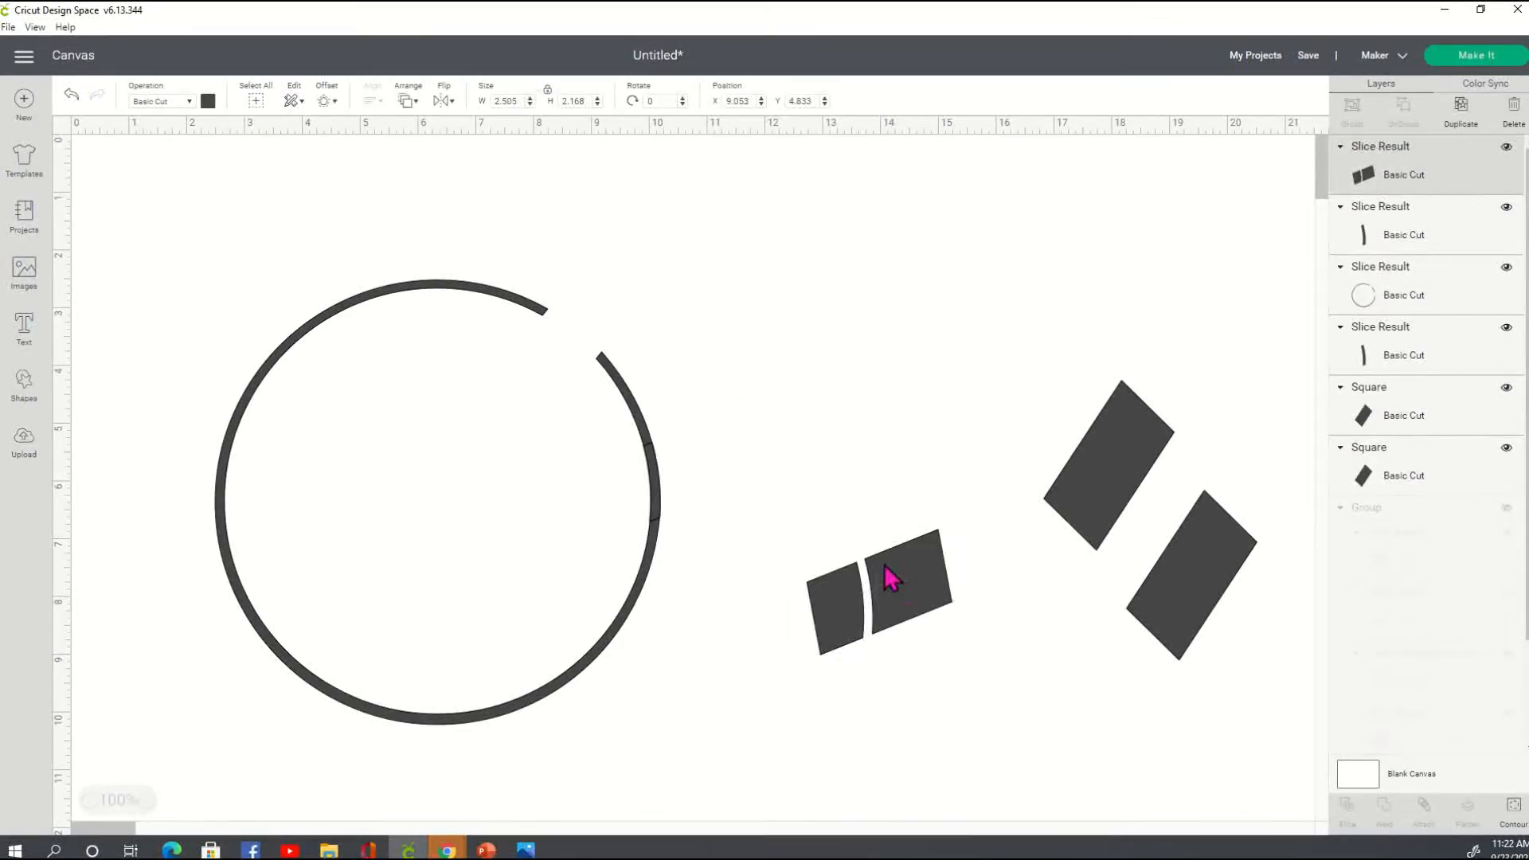
Clear the ring's second gap by moving one cut arc outside the ring and deleting the other
left_click_drag(660, 488, 908, 386)
left_click(663, 490)
key("Delete")
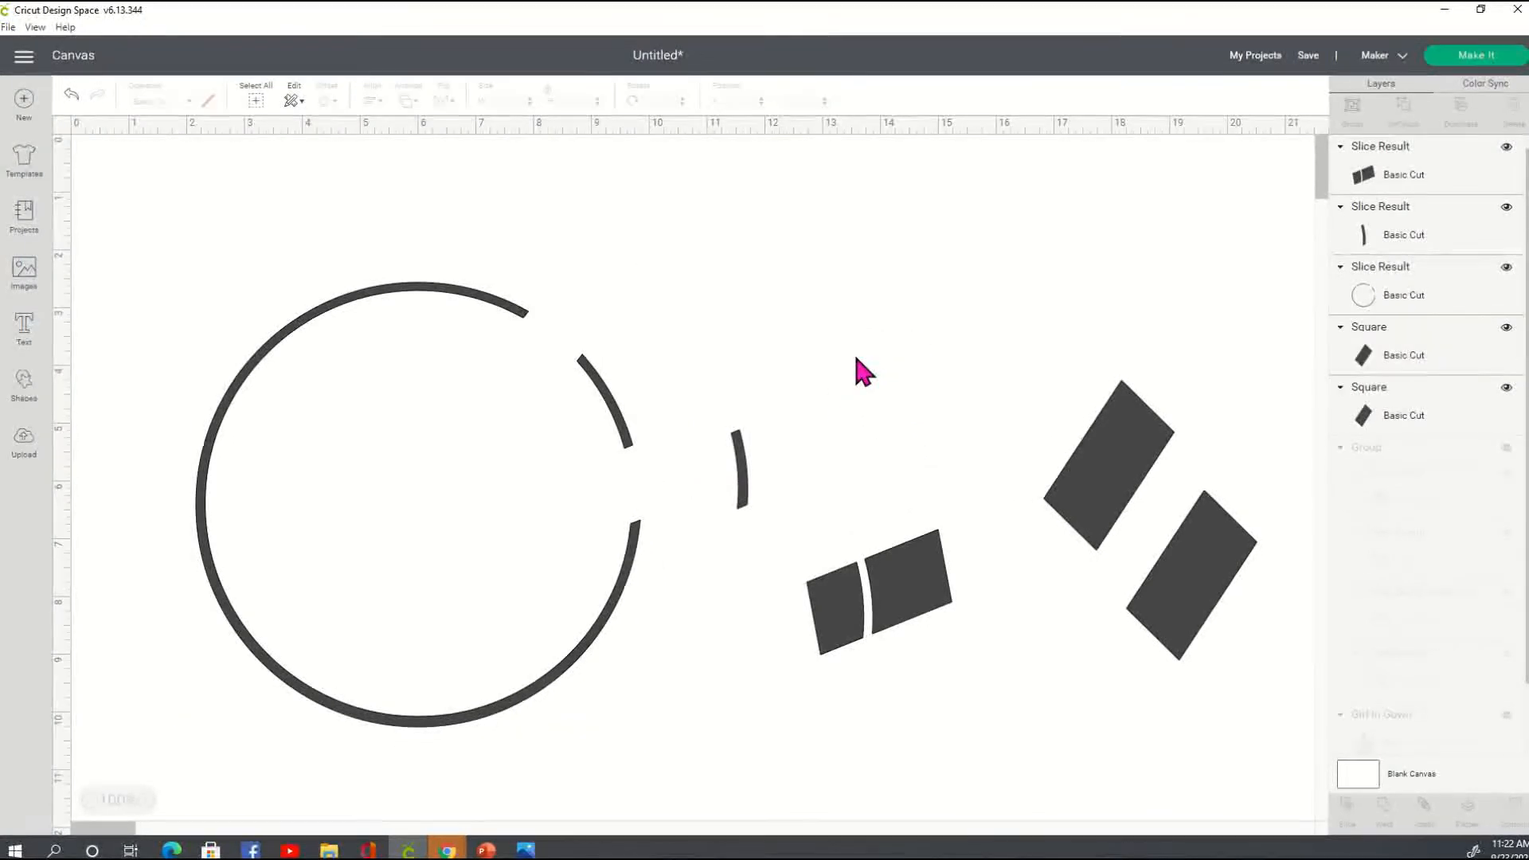
Delete the leftover arc outside the ring and move the cut rectangle onto the ring's lower-right edge
left_click(740, 446)
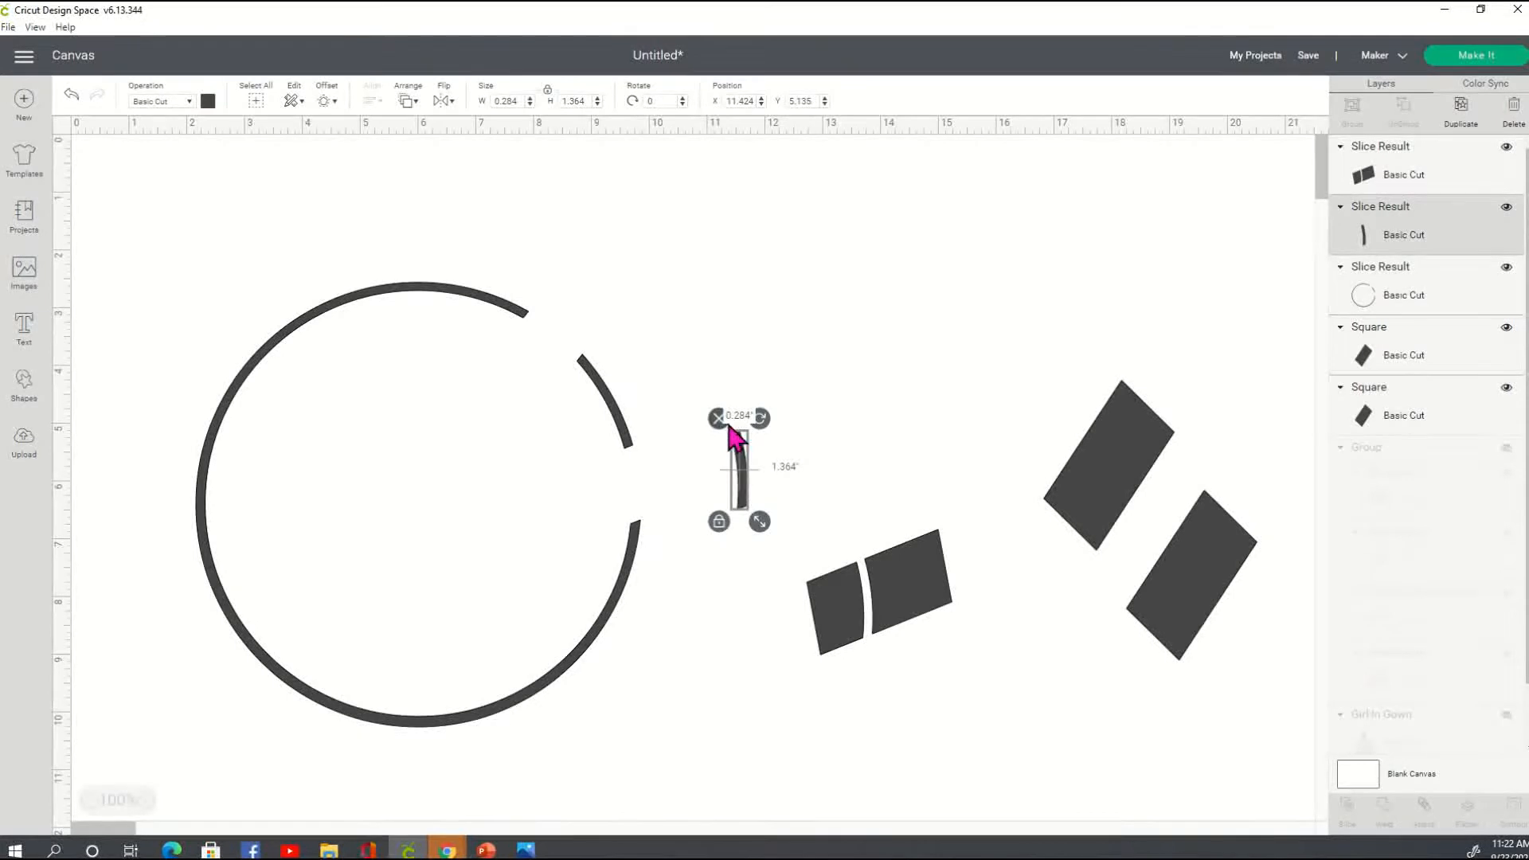
left_click(718, 423)
left_click_drag(902, 599, 607, 595)
left_click(680, 540)
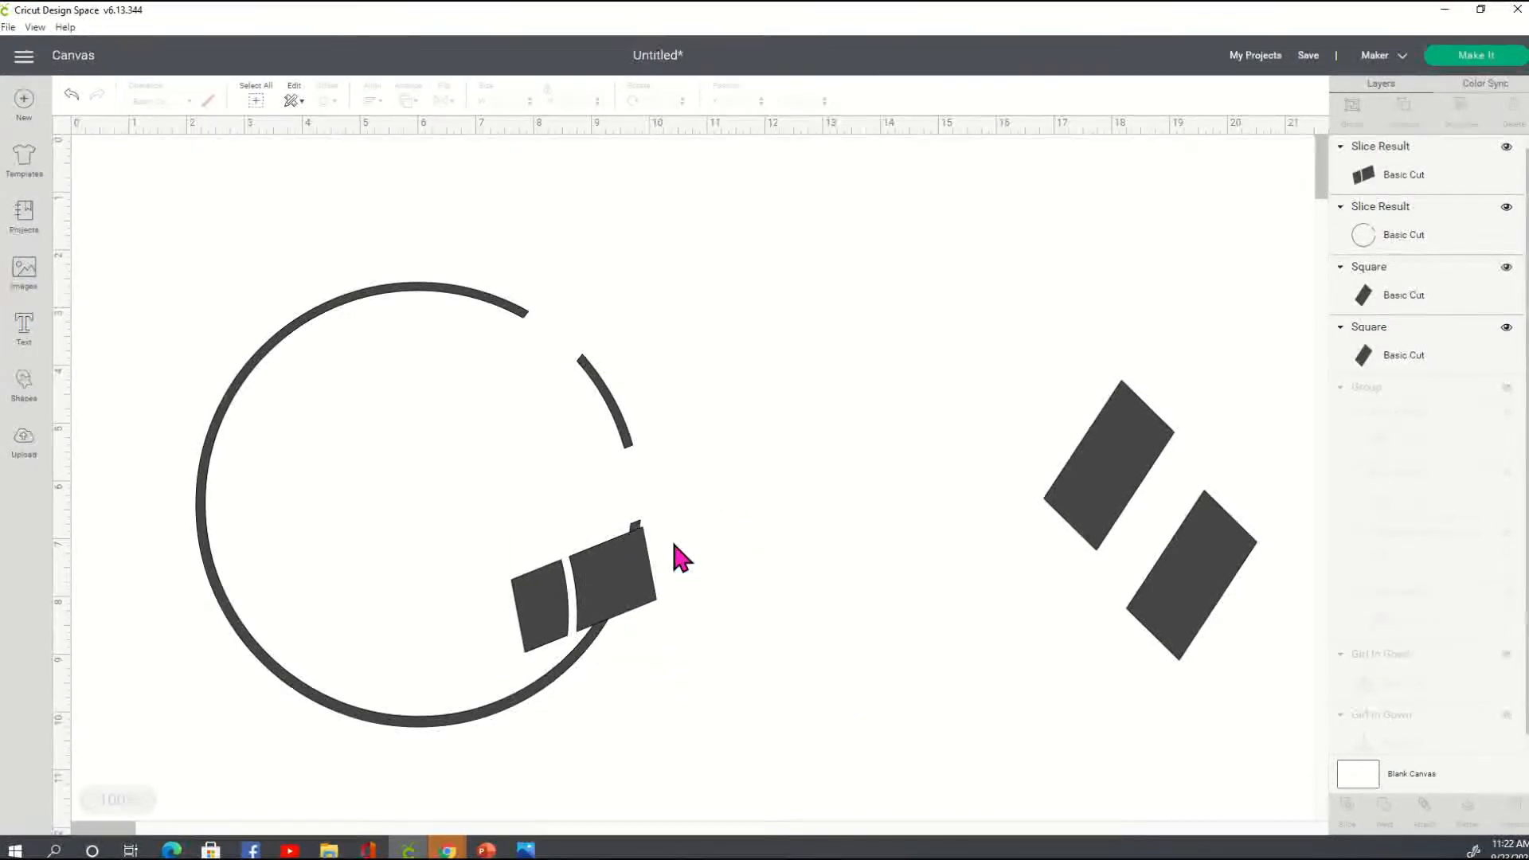
left_click(617, 597)
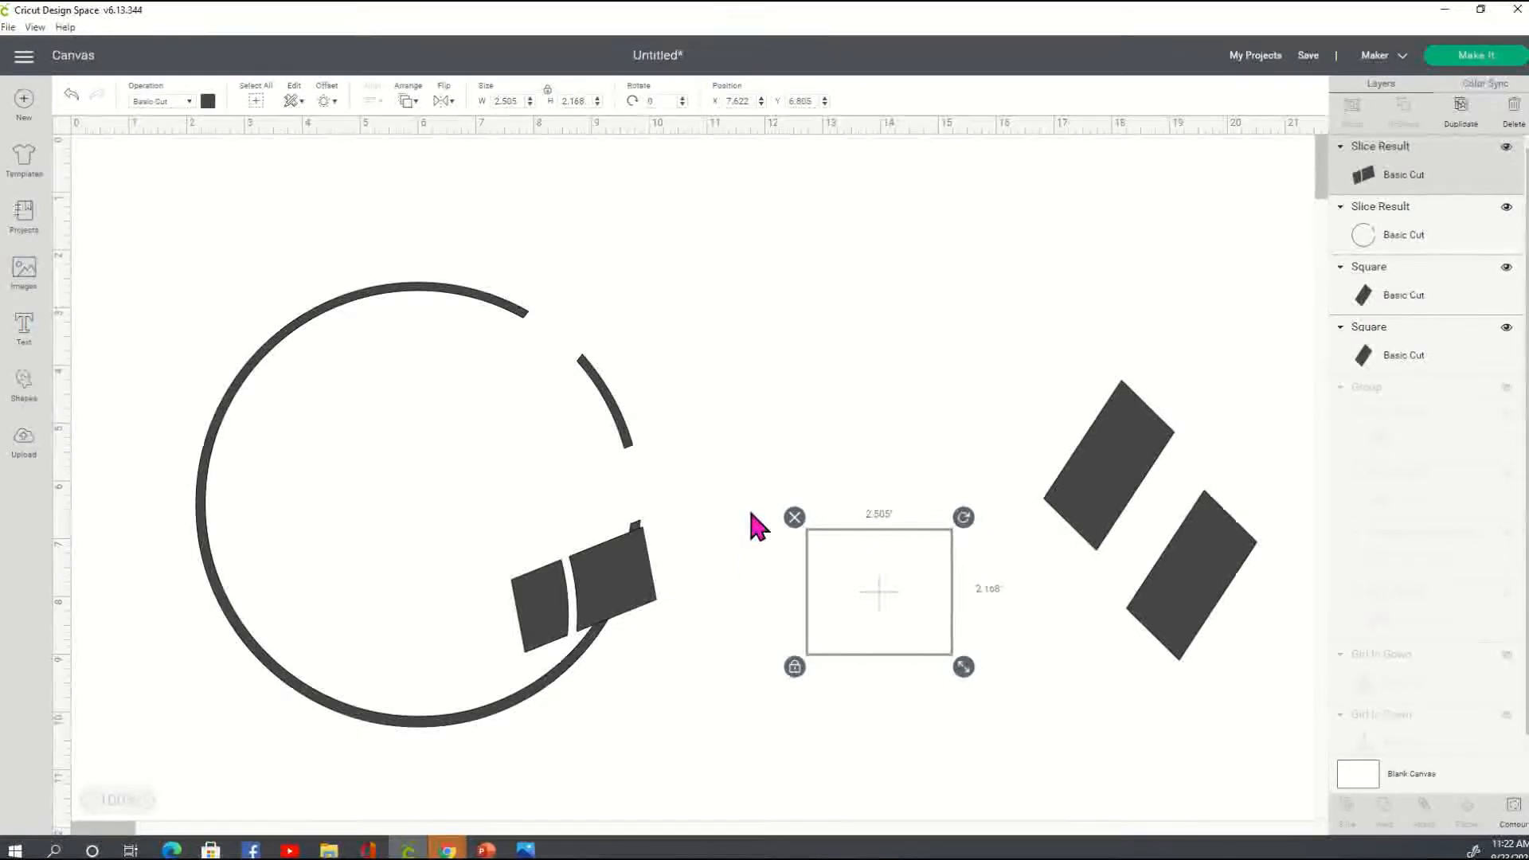
left_click(795, 518)
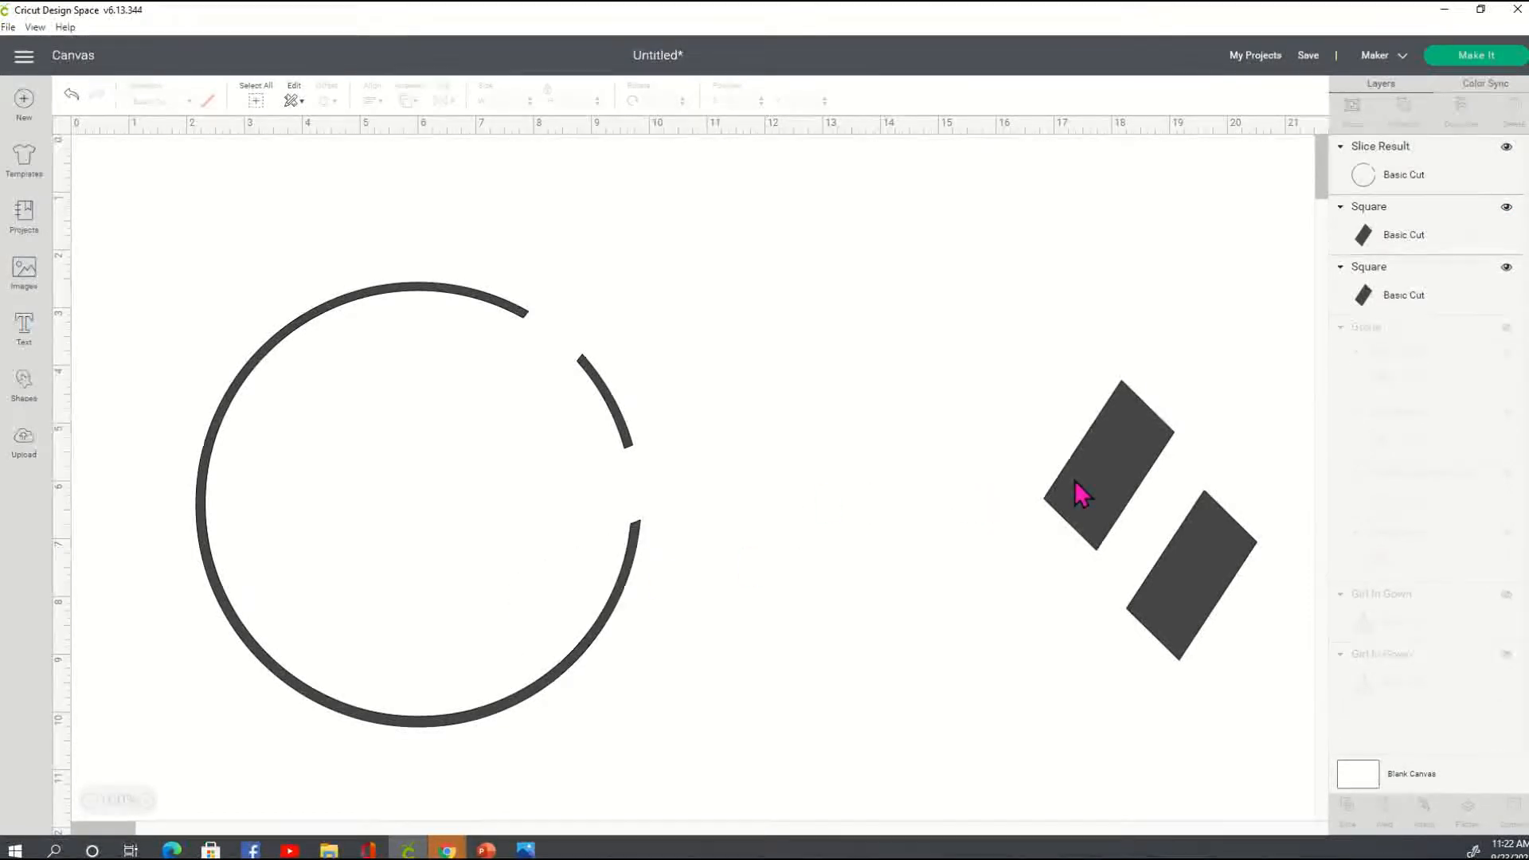
left_click(70, 95)
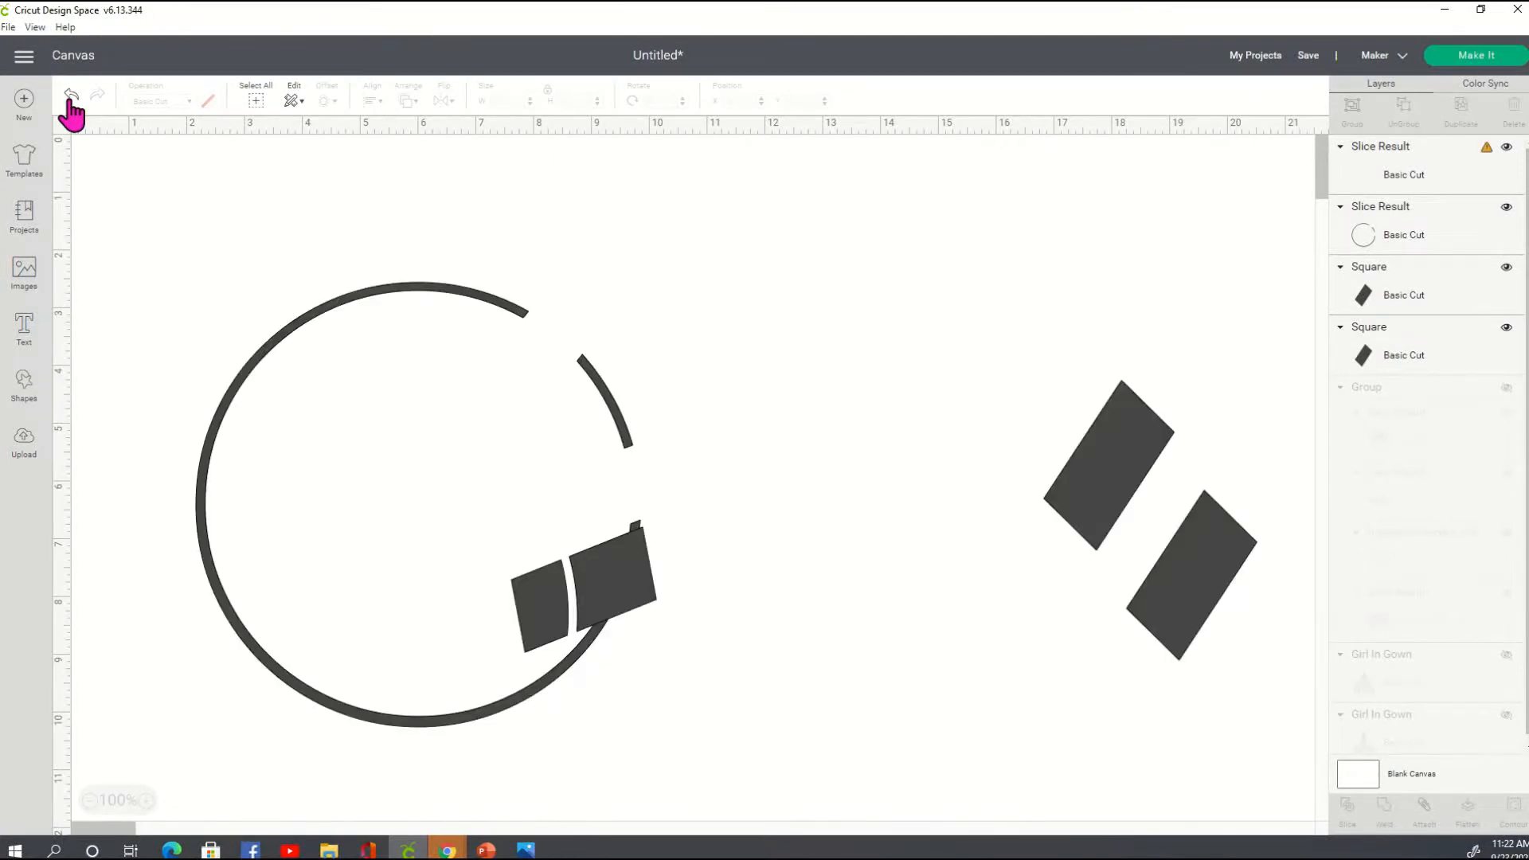
Place the cut rectangle across the ring's lower-right edge at about X 7.31, Y 7.34, rotated about 59°
left_click(603, 563)
left_click_drag(643, 576, 656, 642)
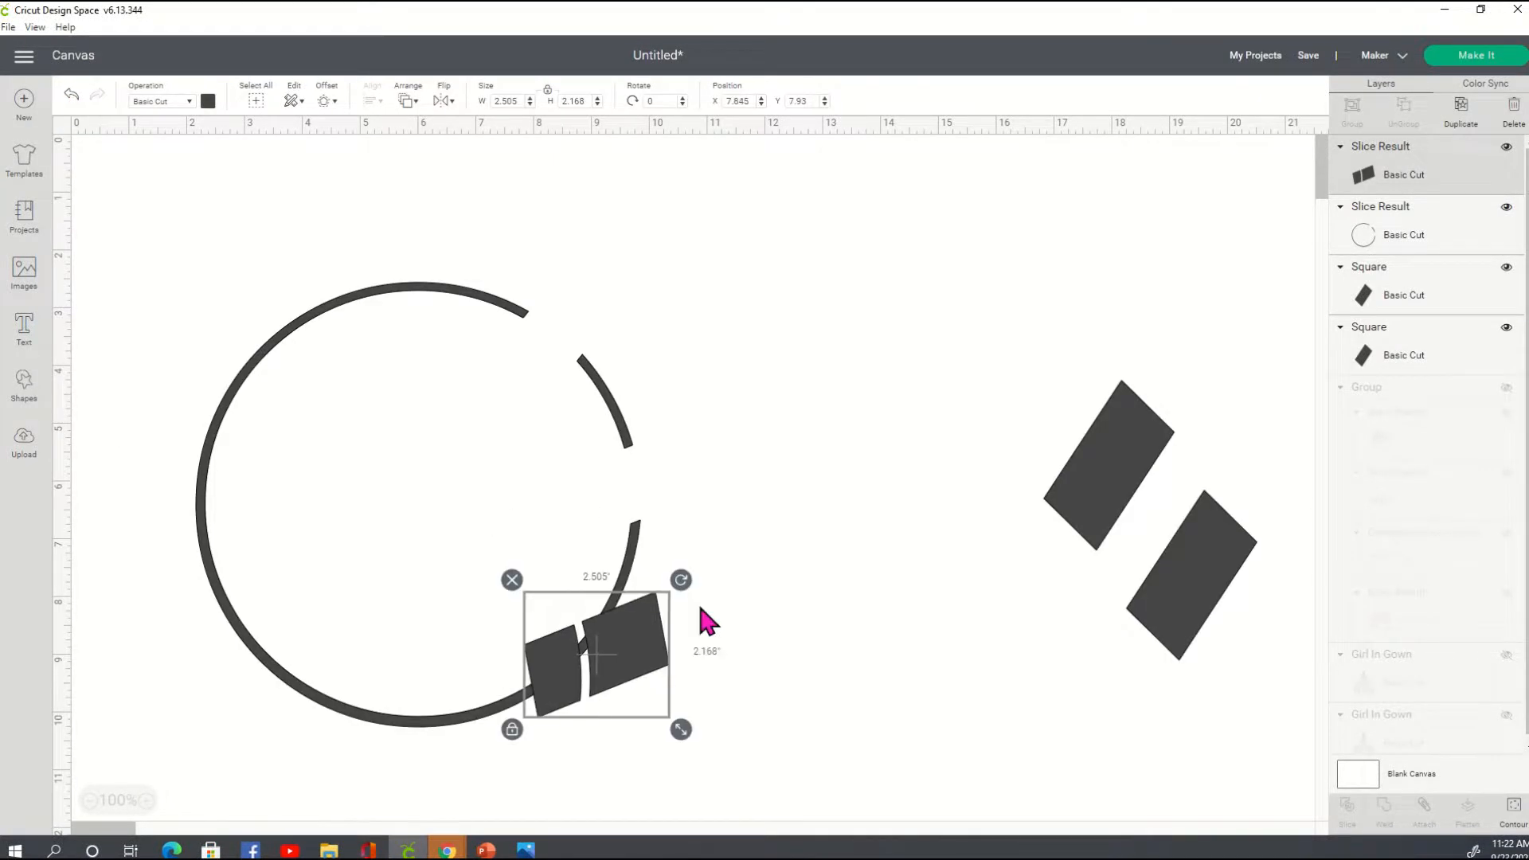
left_click_drag(681, 581, 605, 661)
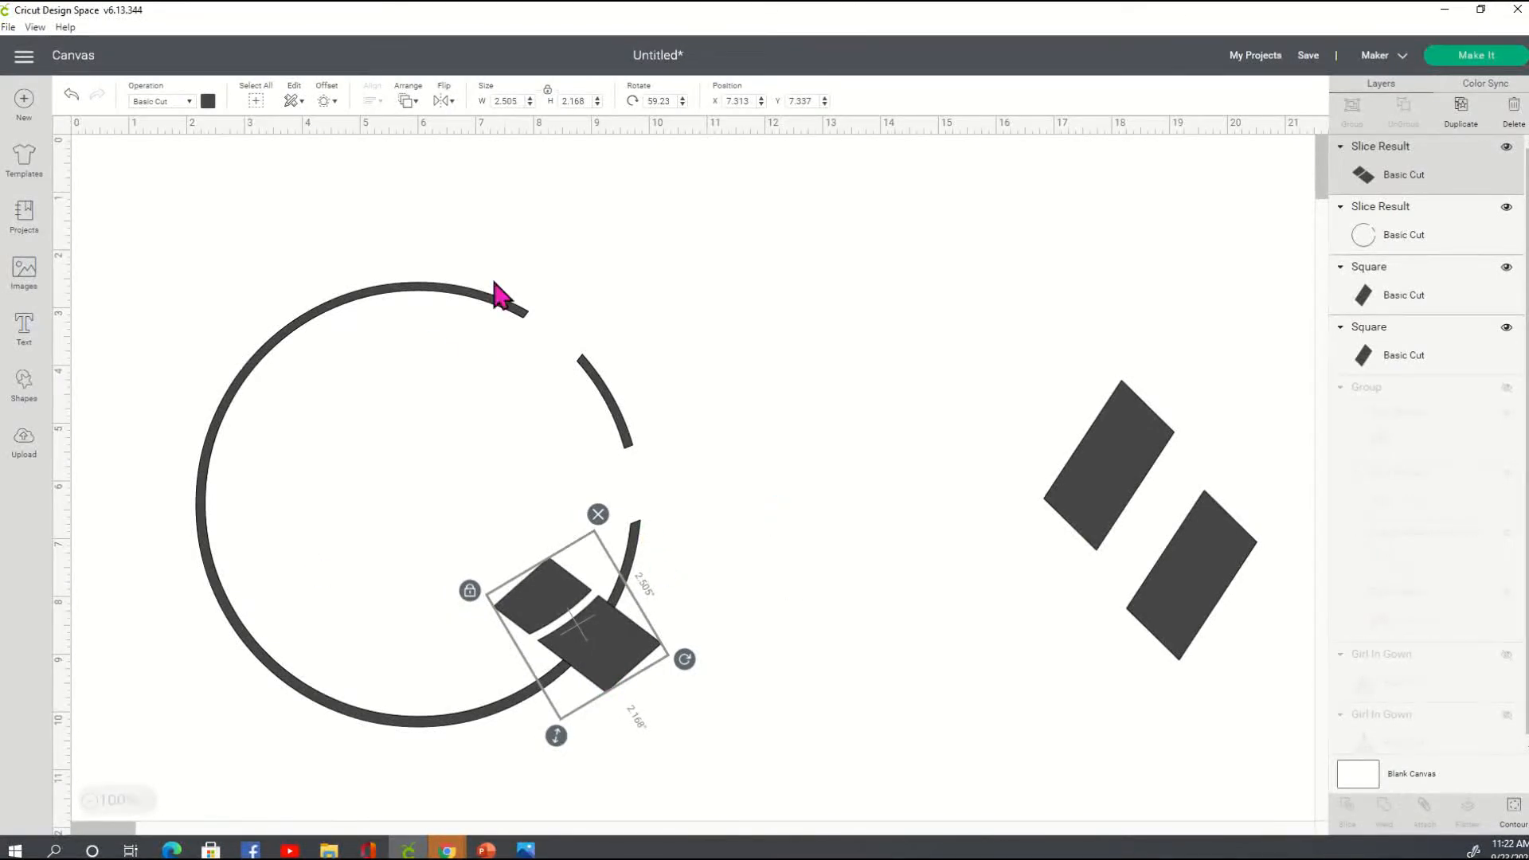
Slice the ring with the rectangle on its lower-right edge and move the cut rectangle away to about X 11.5, Y 7.0
left_click(501, 312, "shift")
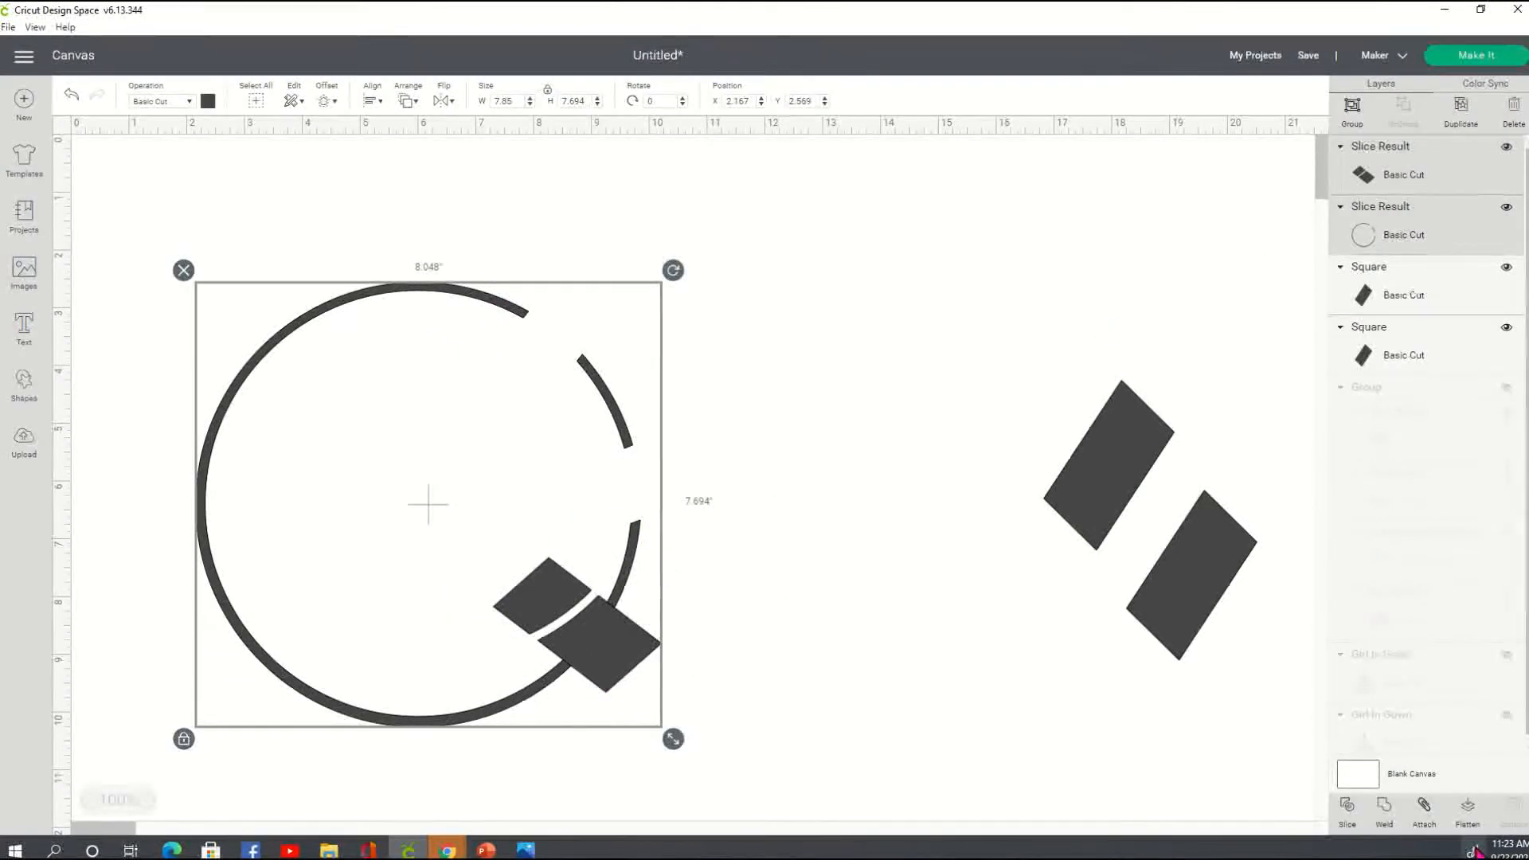
left_click(791, 510)
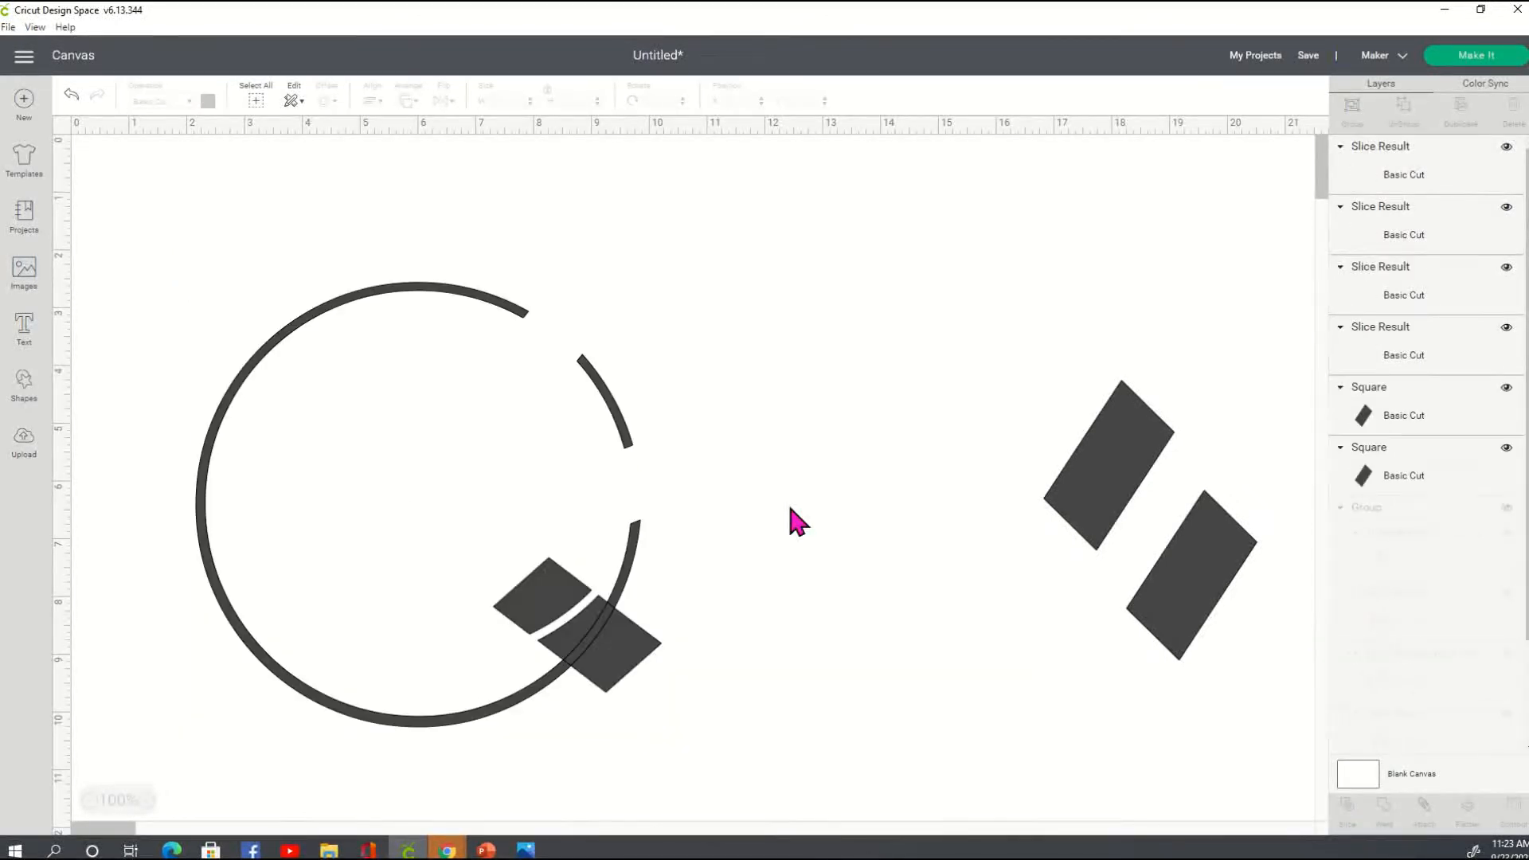
left_click_drag(614, 662, 852, 641)
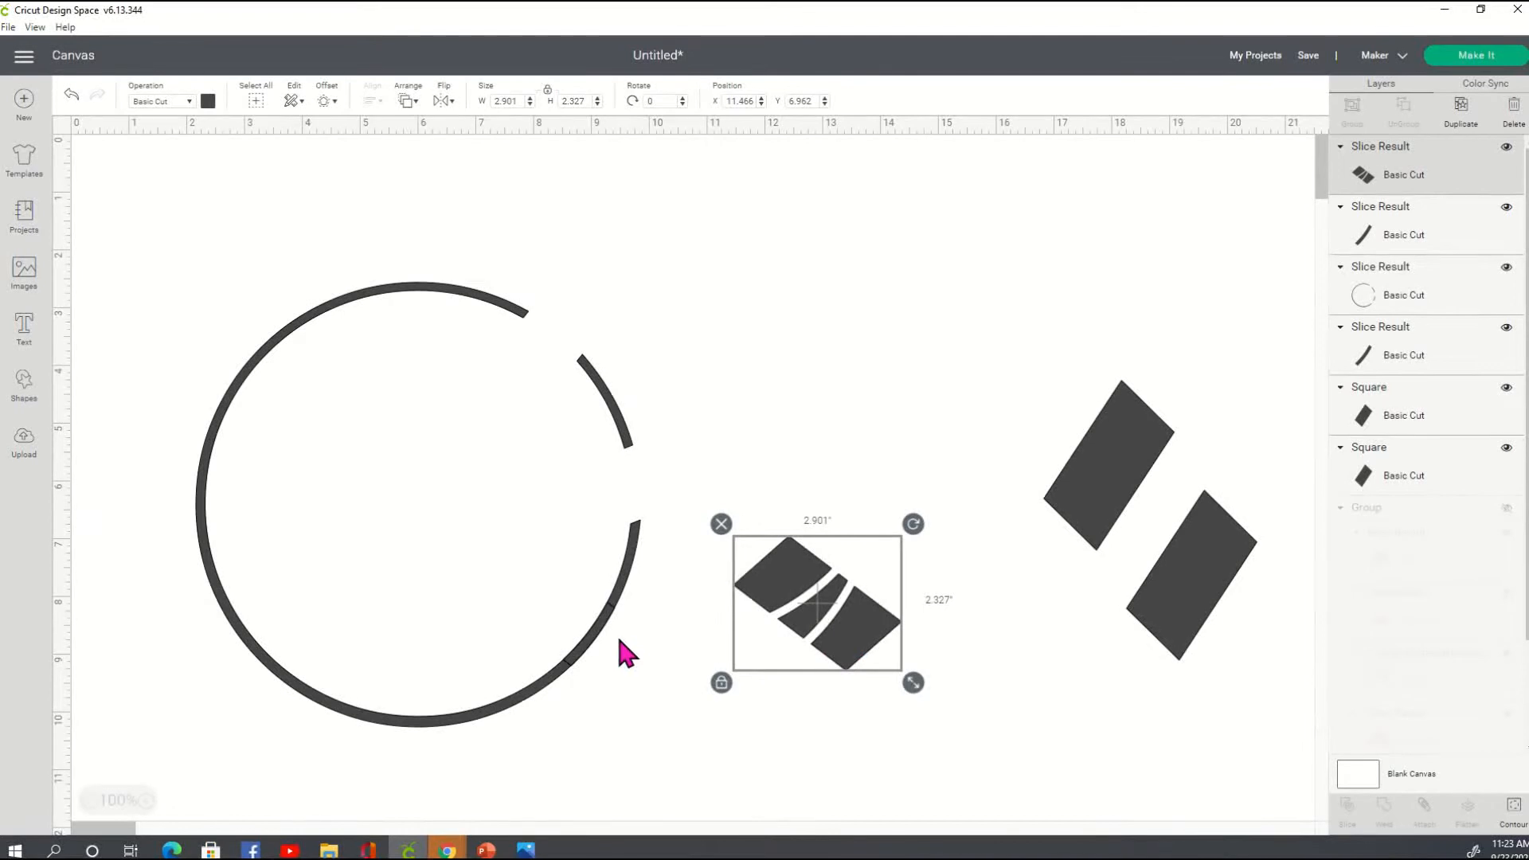
Delete both cut arcs from the ring's lower-right gap and shift the ring to about X 1.85, Y 0.71
left_click_drag(607, 637, 841, 434)
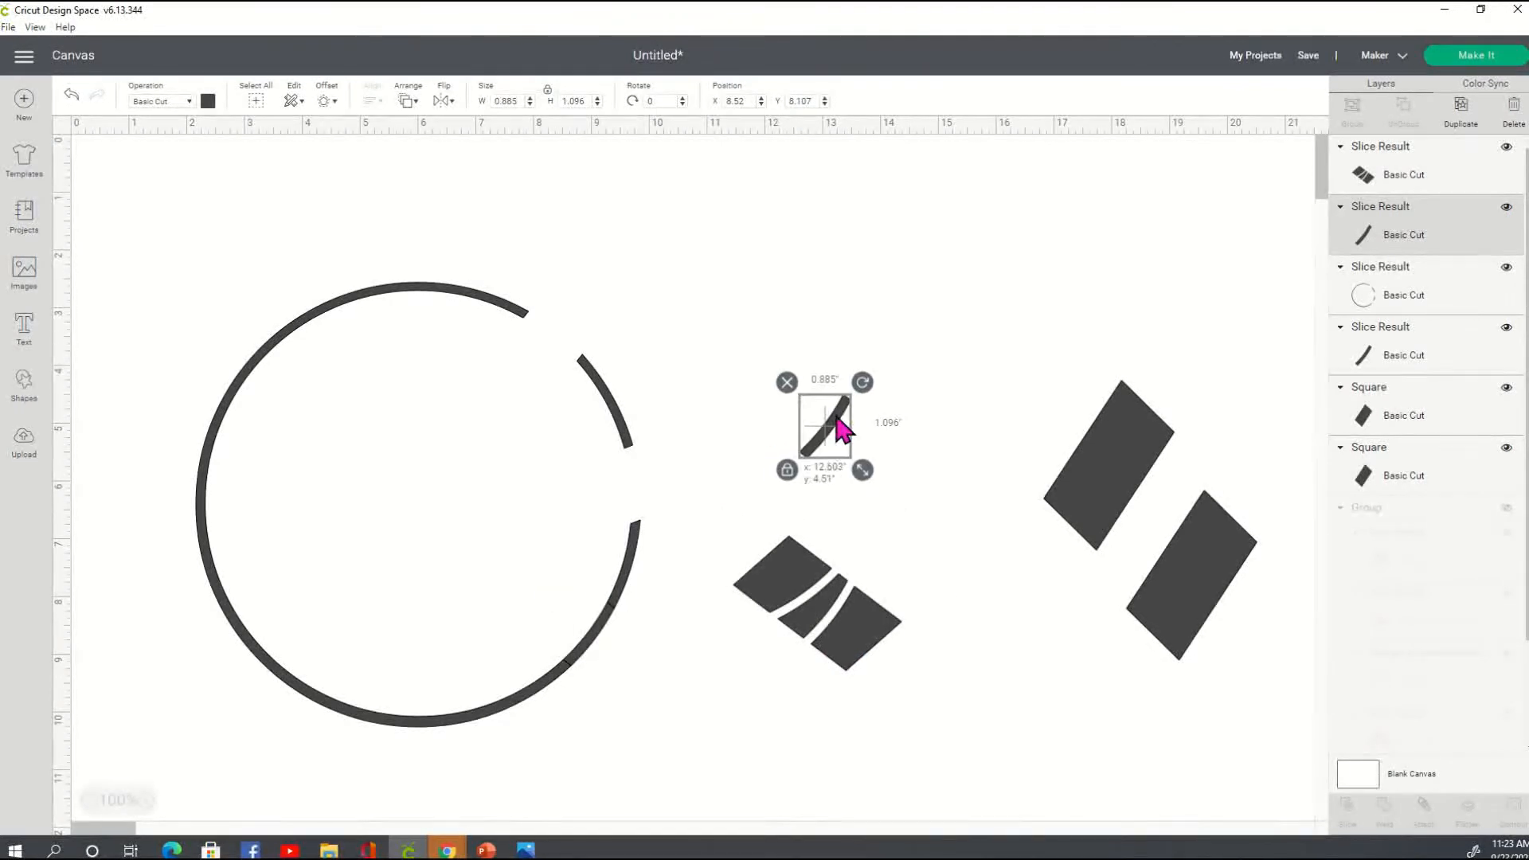
left_click(787, 383)
left_click(609, 638)
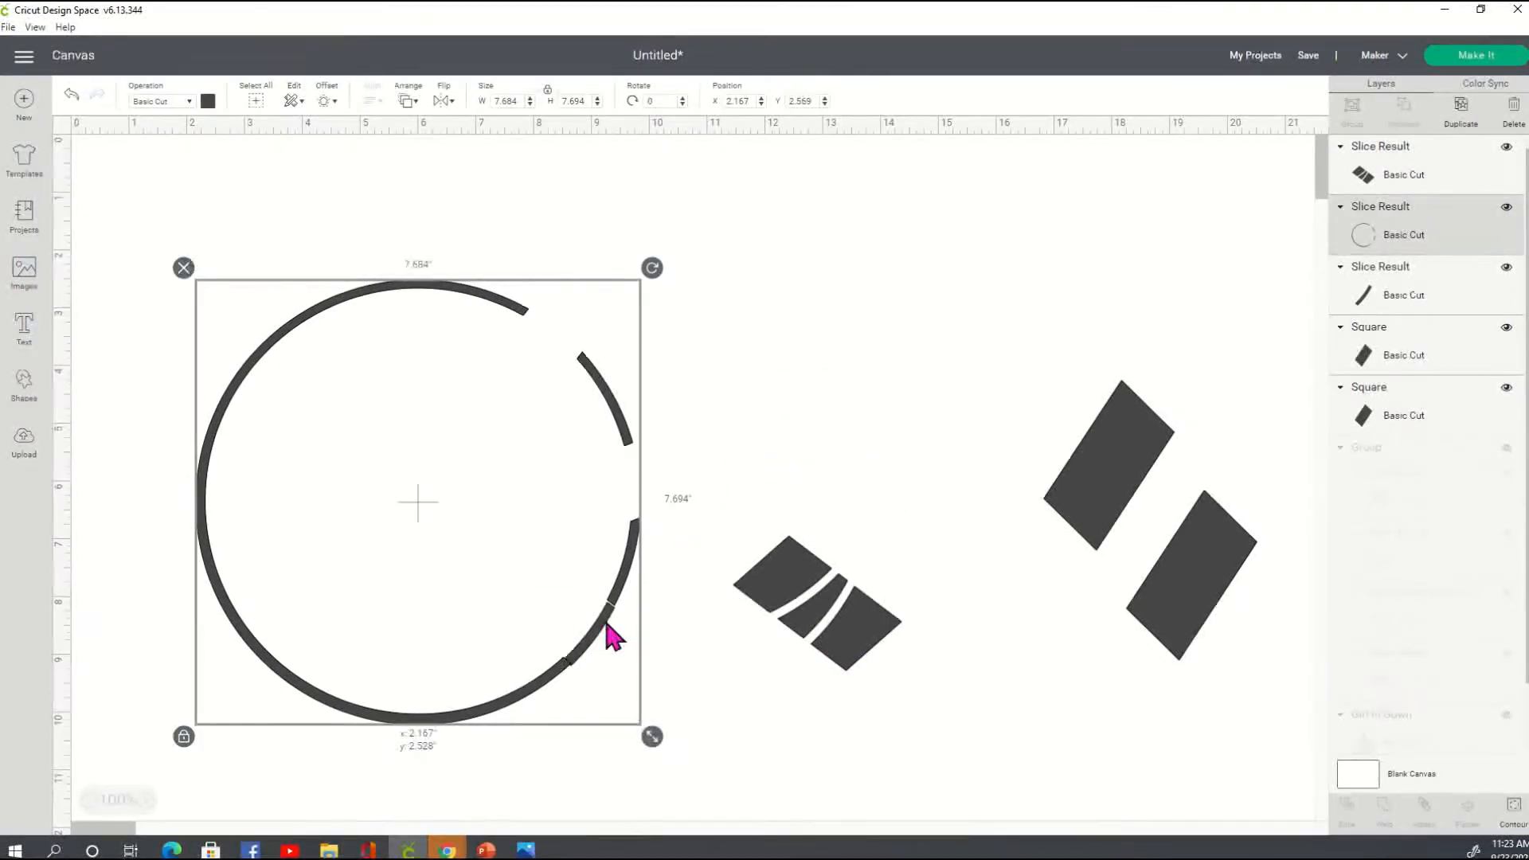
left_click_drag(605, 635, 814, 448)
left_click(789, 391)
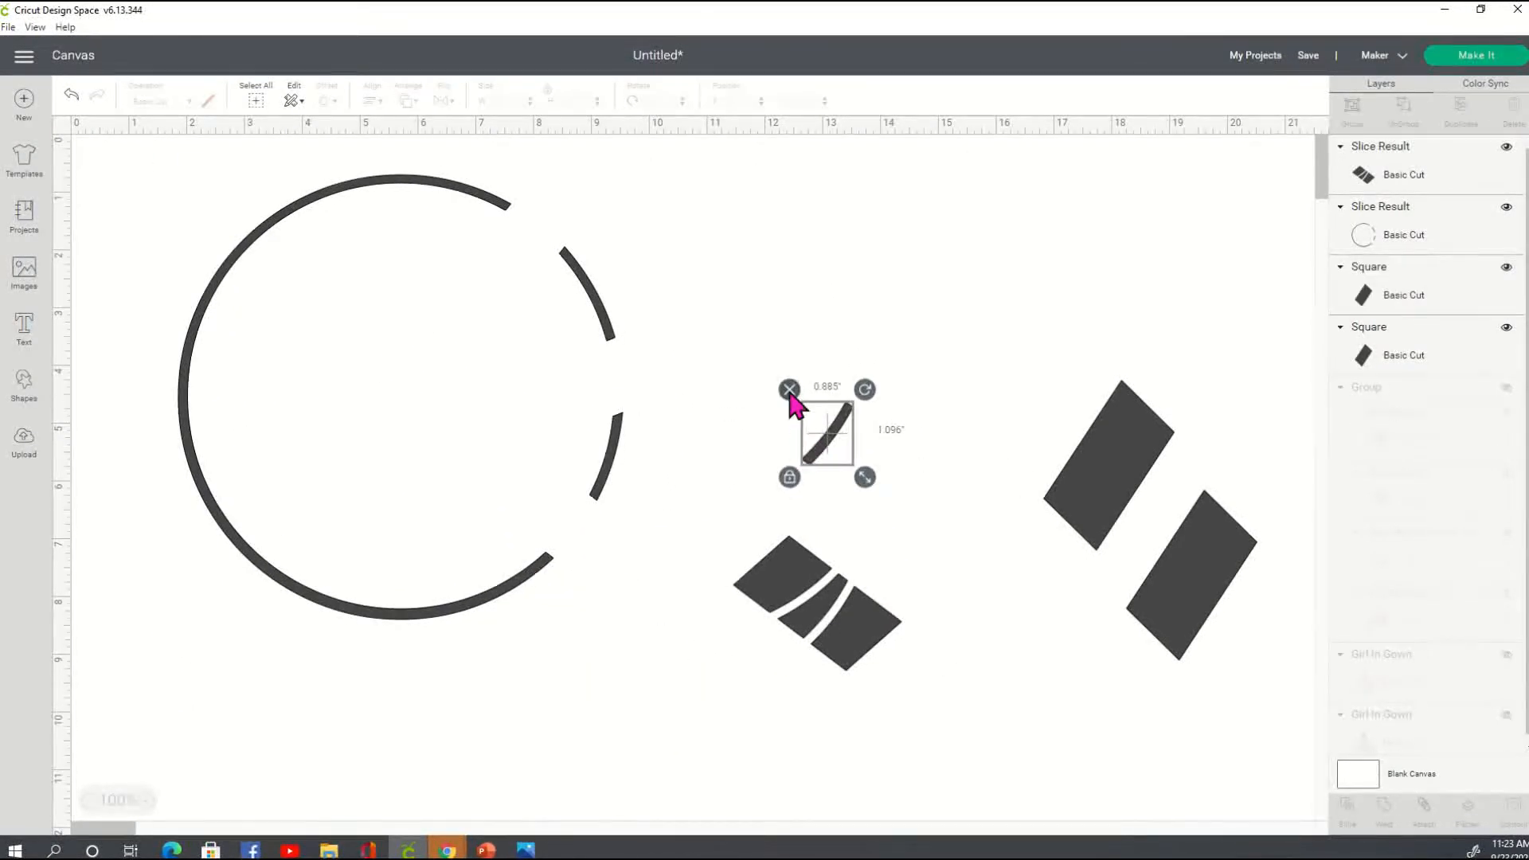
Place the cut rectangle across the ring's bottom edge, just right of its lowest point, rotated about 29°
left_click_drag(788, 603, 454, 602)
left_click_drag(566, 527, 600, 560)
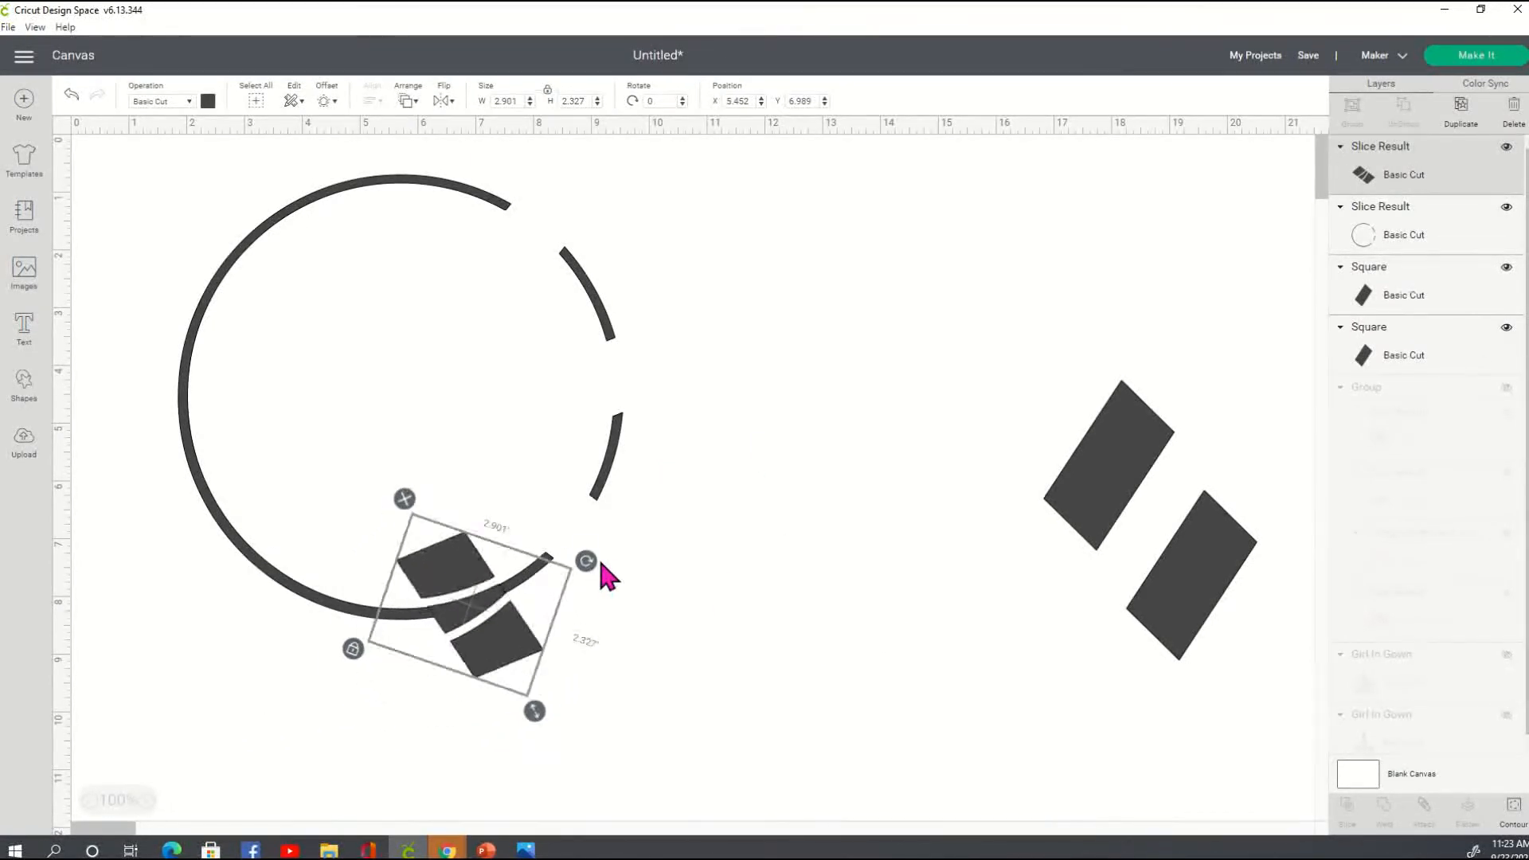
mouse_move(528, 683)
left_mouse_down()
mouse_move(491, 691)
mouse_move(511, 687)
left_mouse_up()
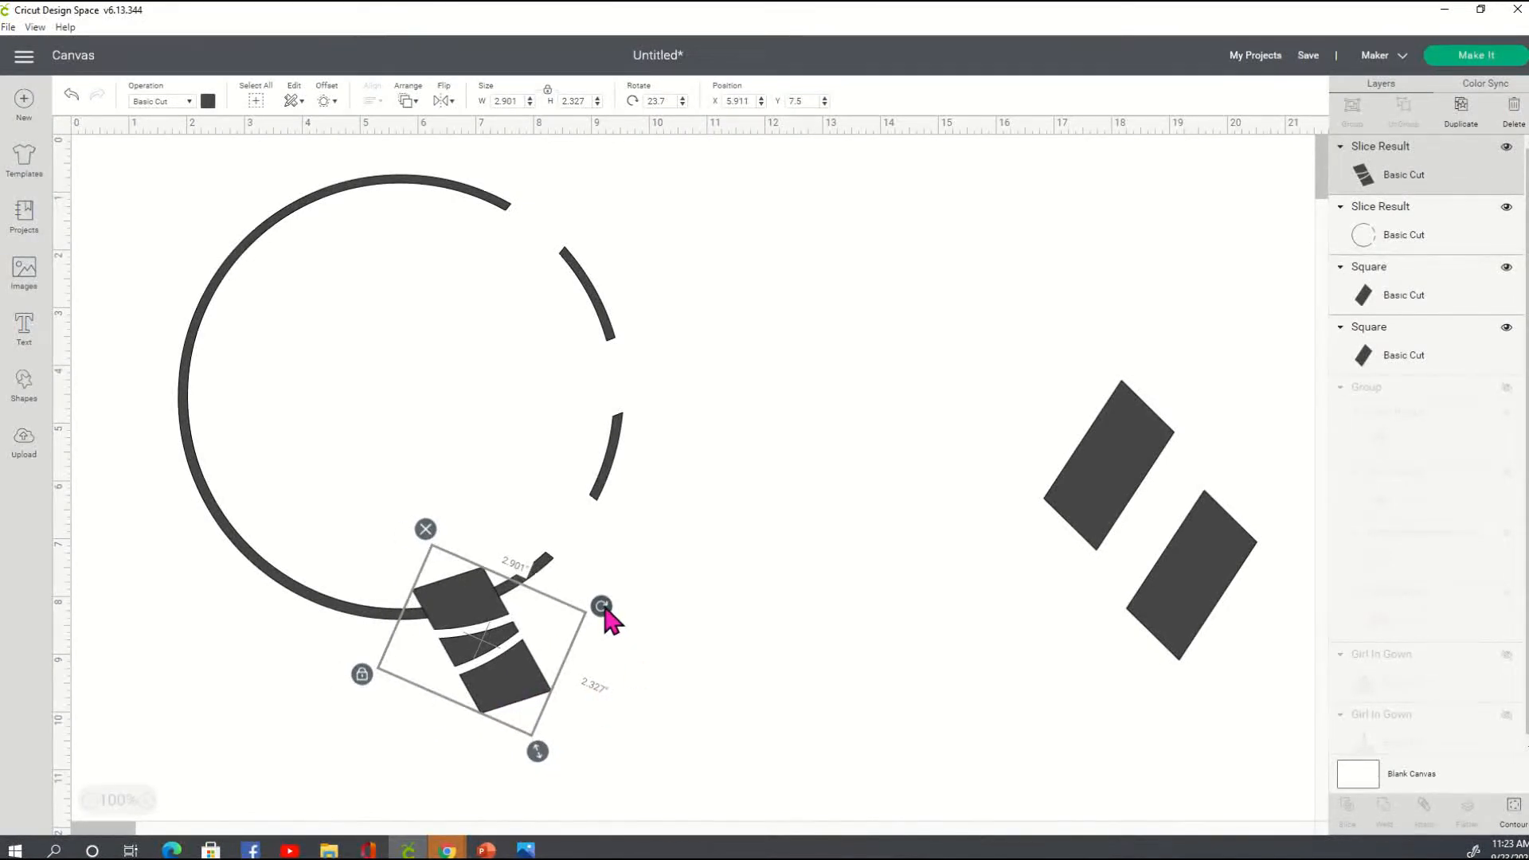
left_click_drag(603, 608, 604, 627)
mouse_move(509, 672)
left_mouse_down()
mouse_move(493, 663)
mouse_move(493, 677)
left_mouse_up()
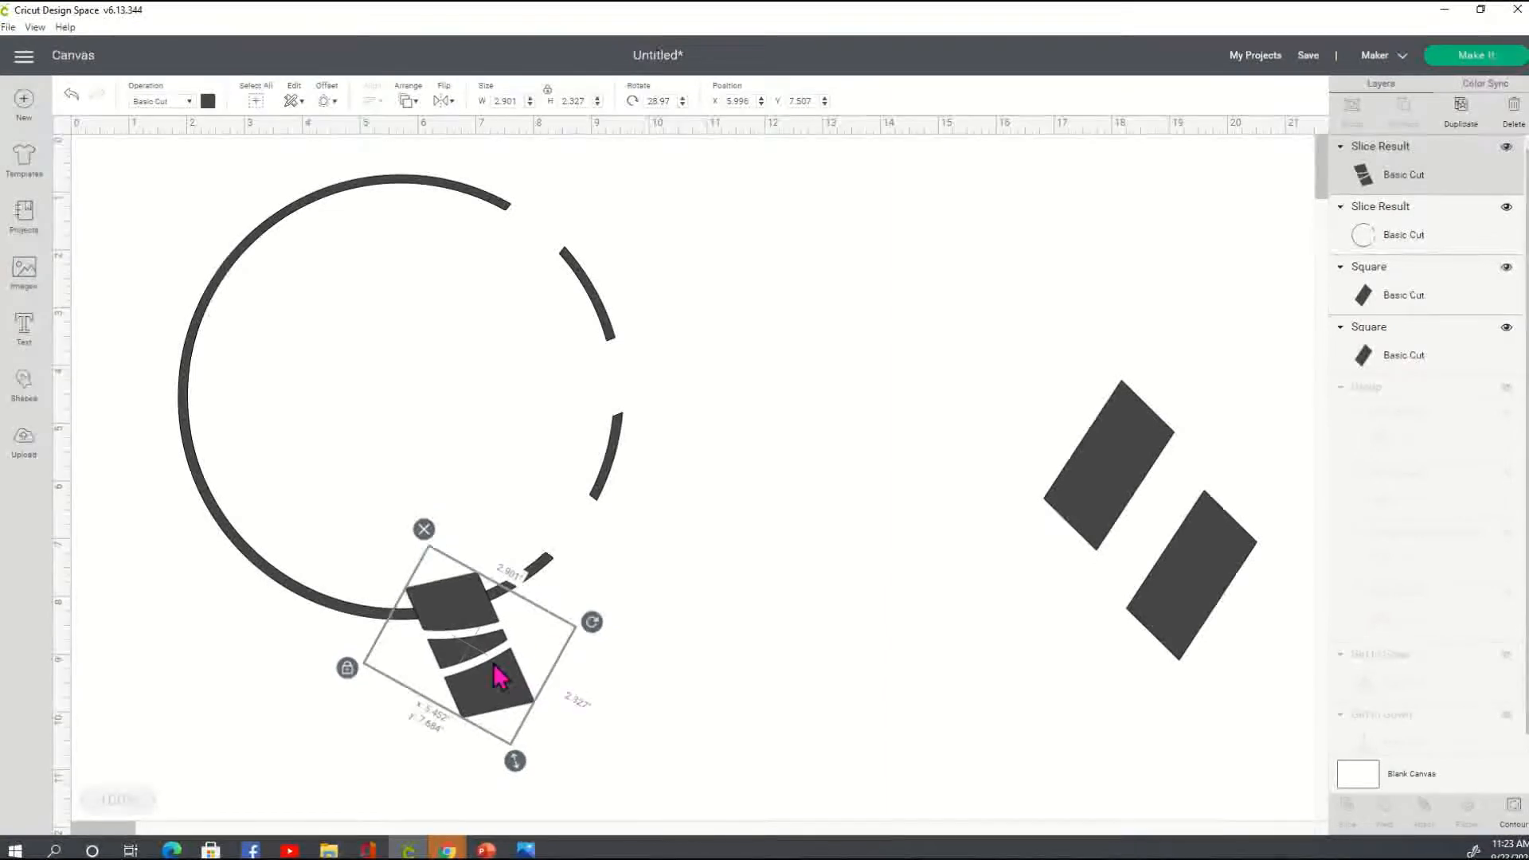
Slice the ring with the rectangle on its bottom edge and move the cut rectangle away to about X 10.7, Y 7.3
left_click(614, 339, "shift")
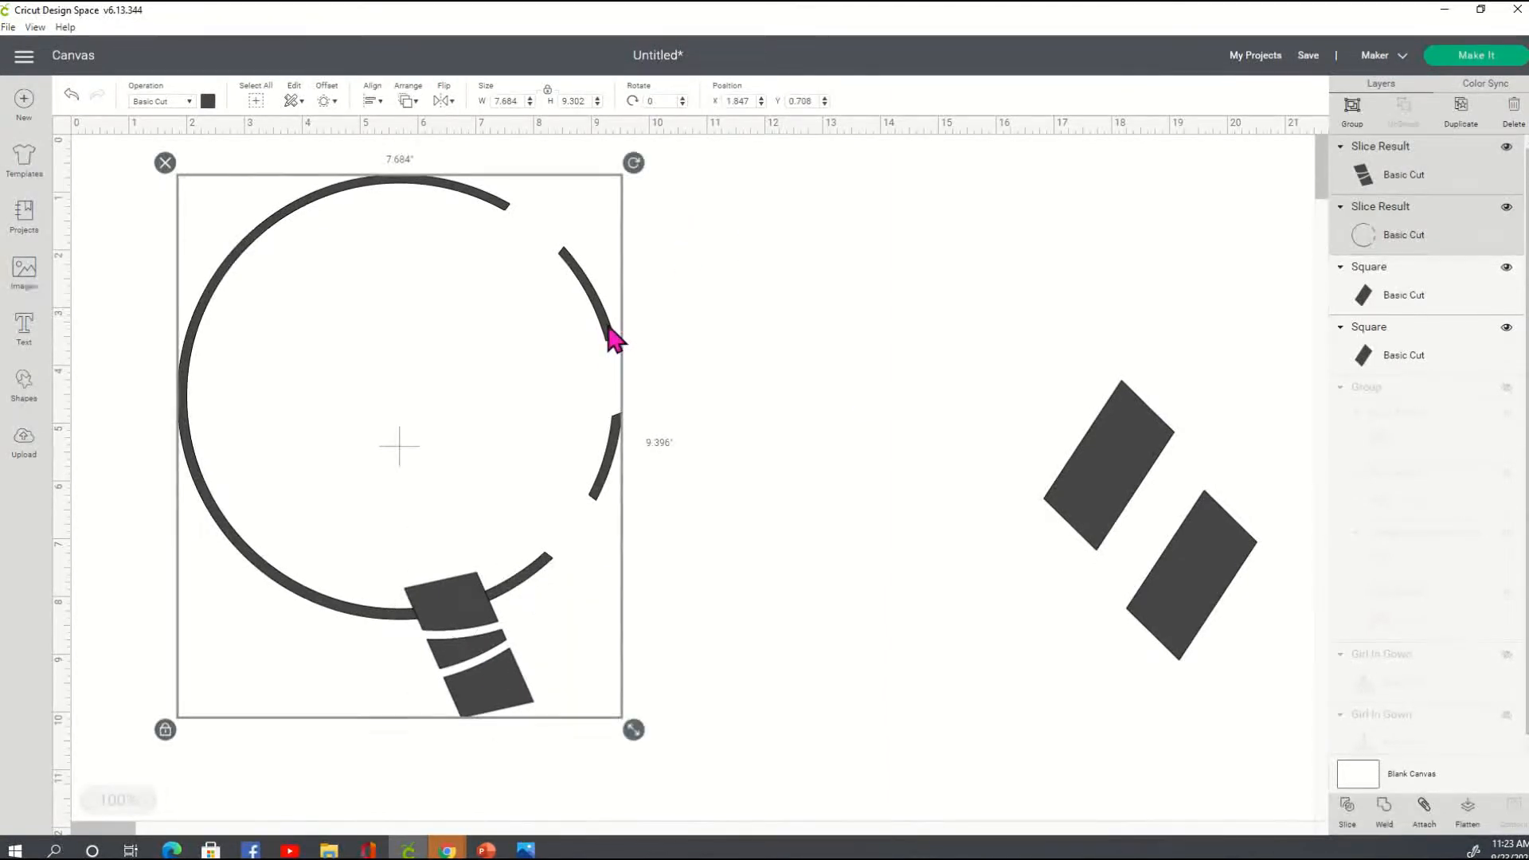
left_click(705, 498)
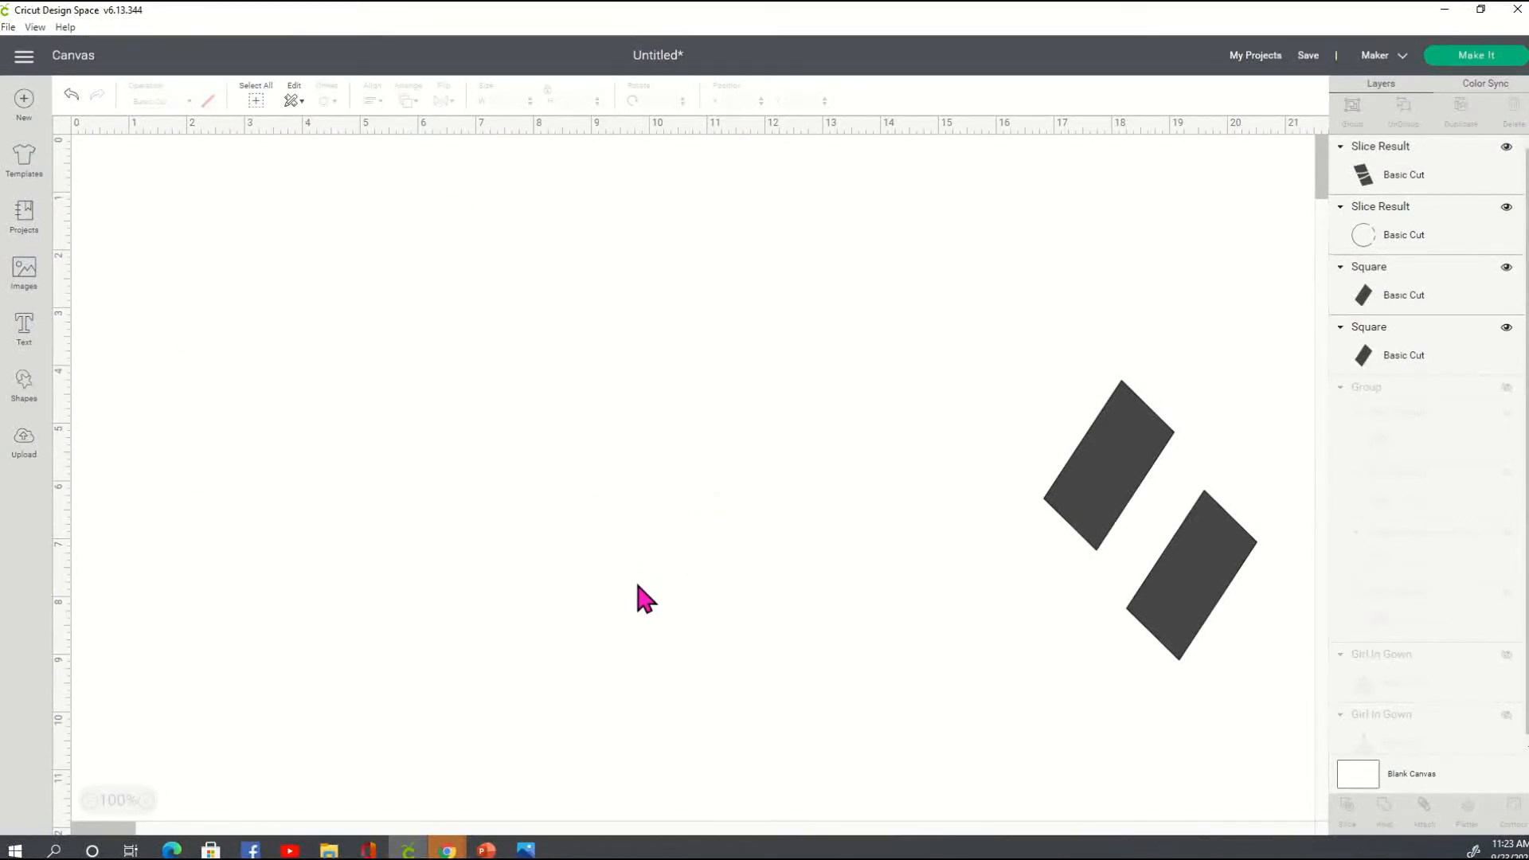
left_click_drag(484, 693, 771, 672)
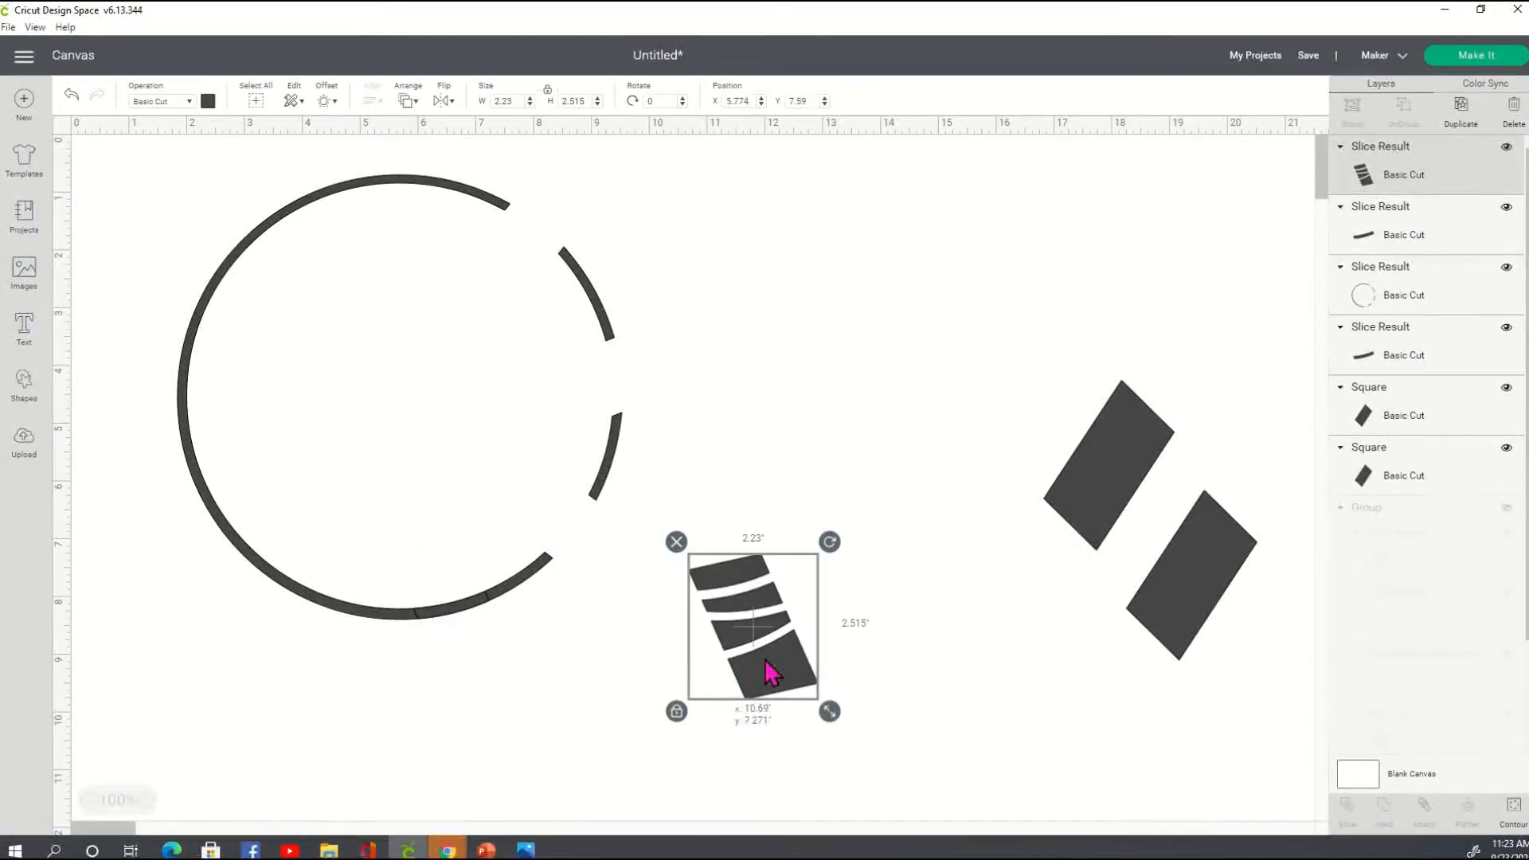
Delete both cut arcs from the gap at the ring's bottom
left_click(1421, 229)
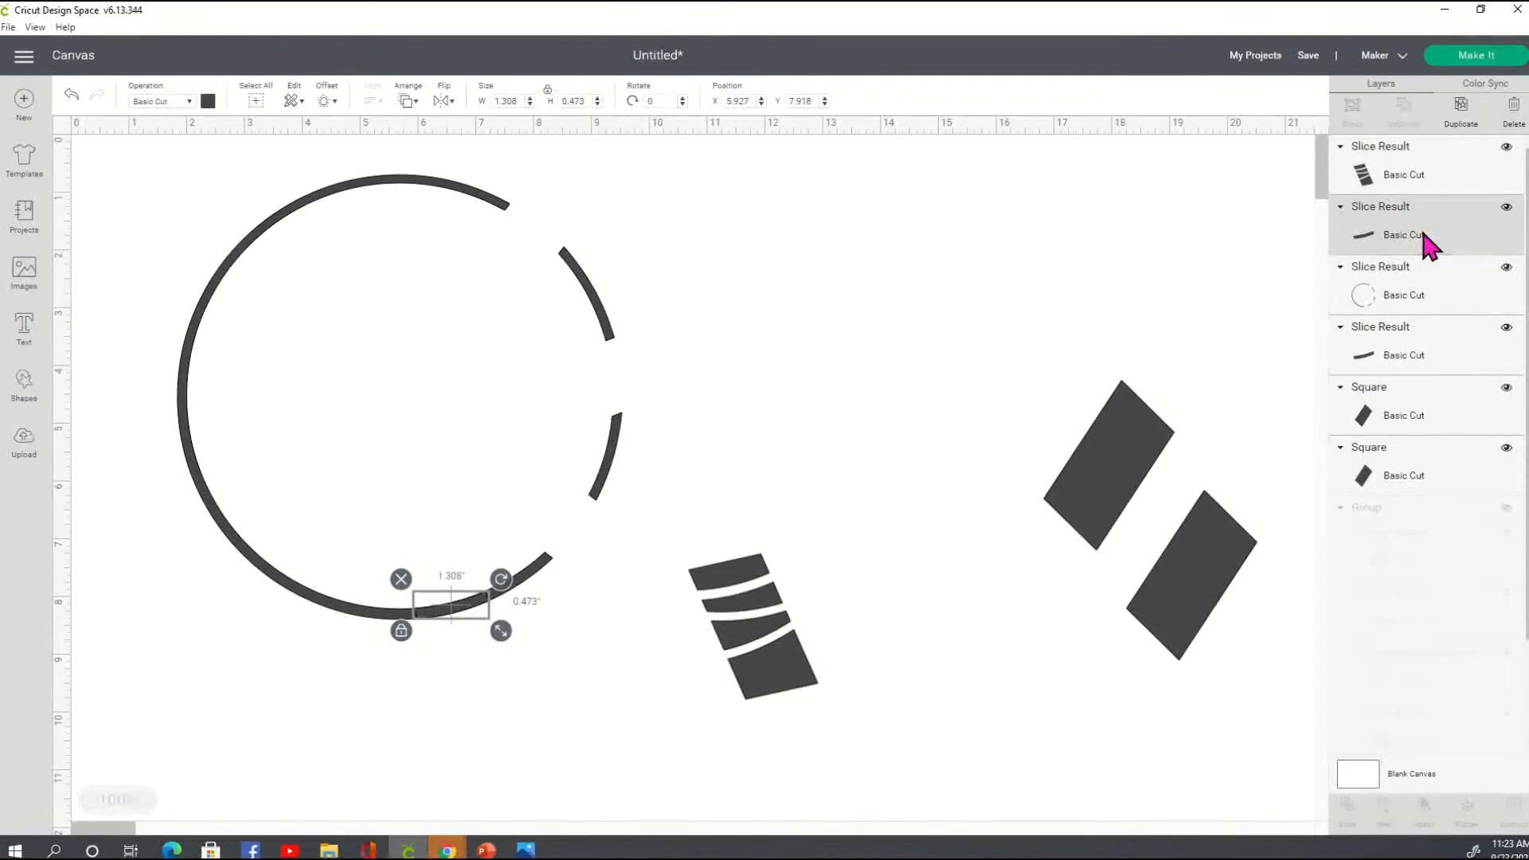
key("Delete")
left_click(1448, 302)
key("Delete")
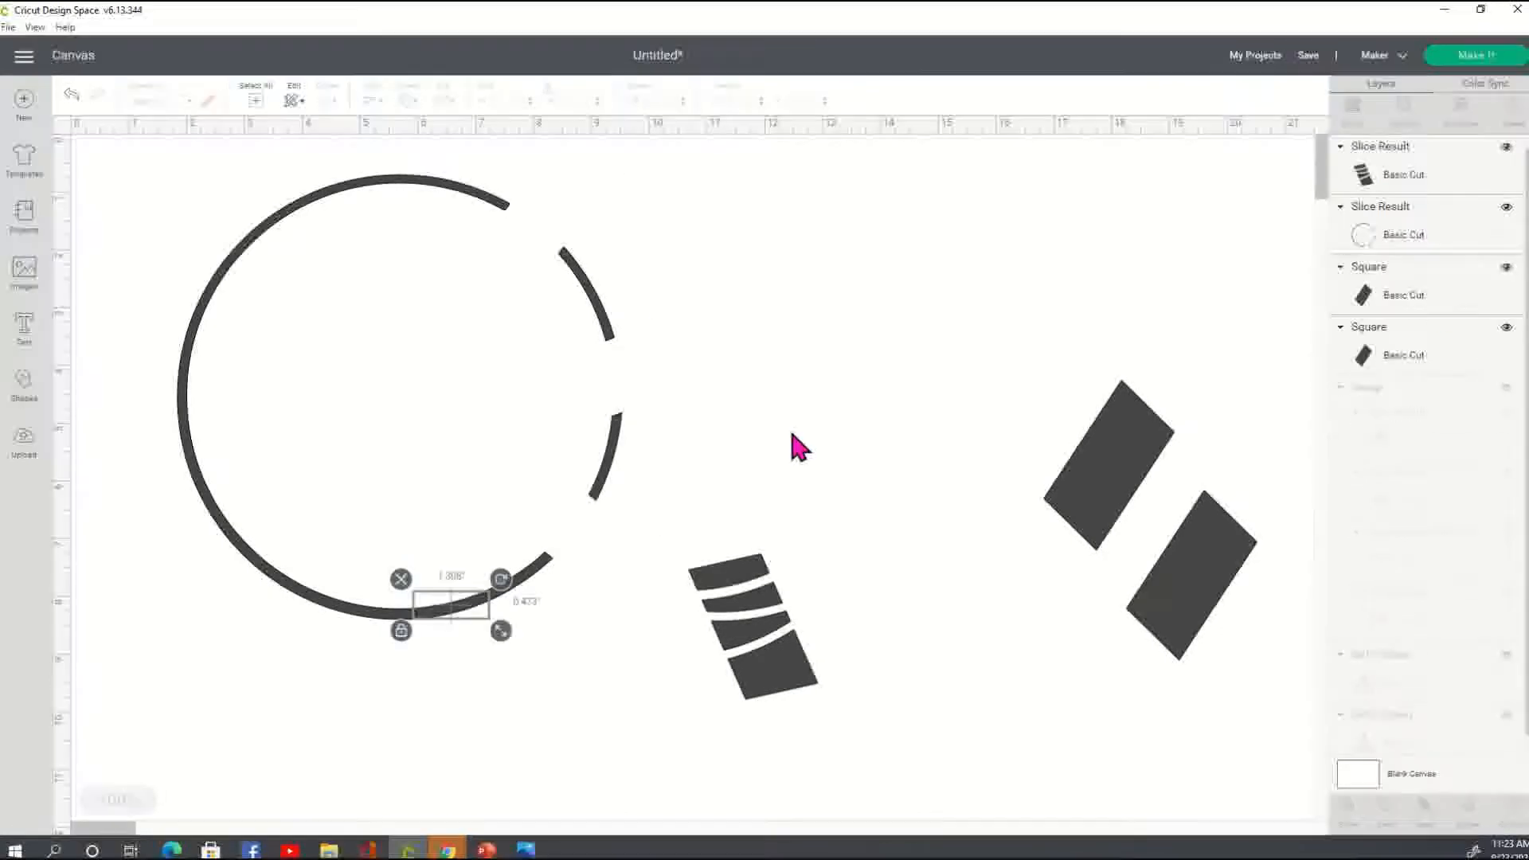
Place the cut rectangle across the ring's lower-left edge, rotated about 35°
left_click_drag(797, 689, 406, 657)
left_click_drag(440, 529, 485, 601)
left_click_drag(373, 687, 320, 623)
left_click(535, 685)
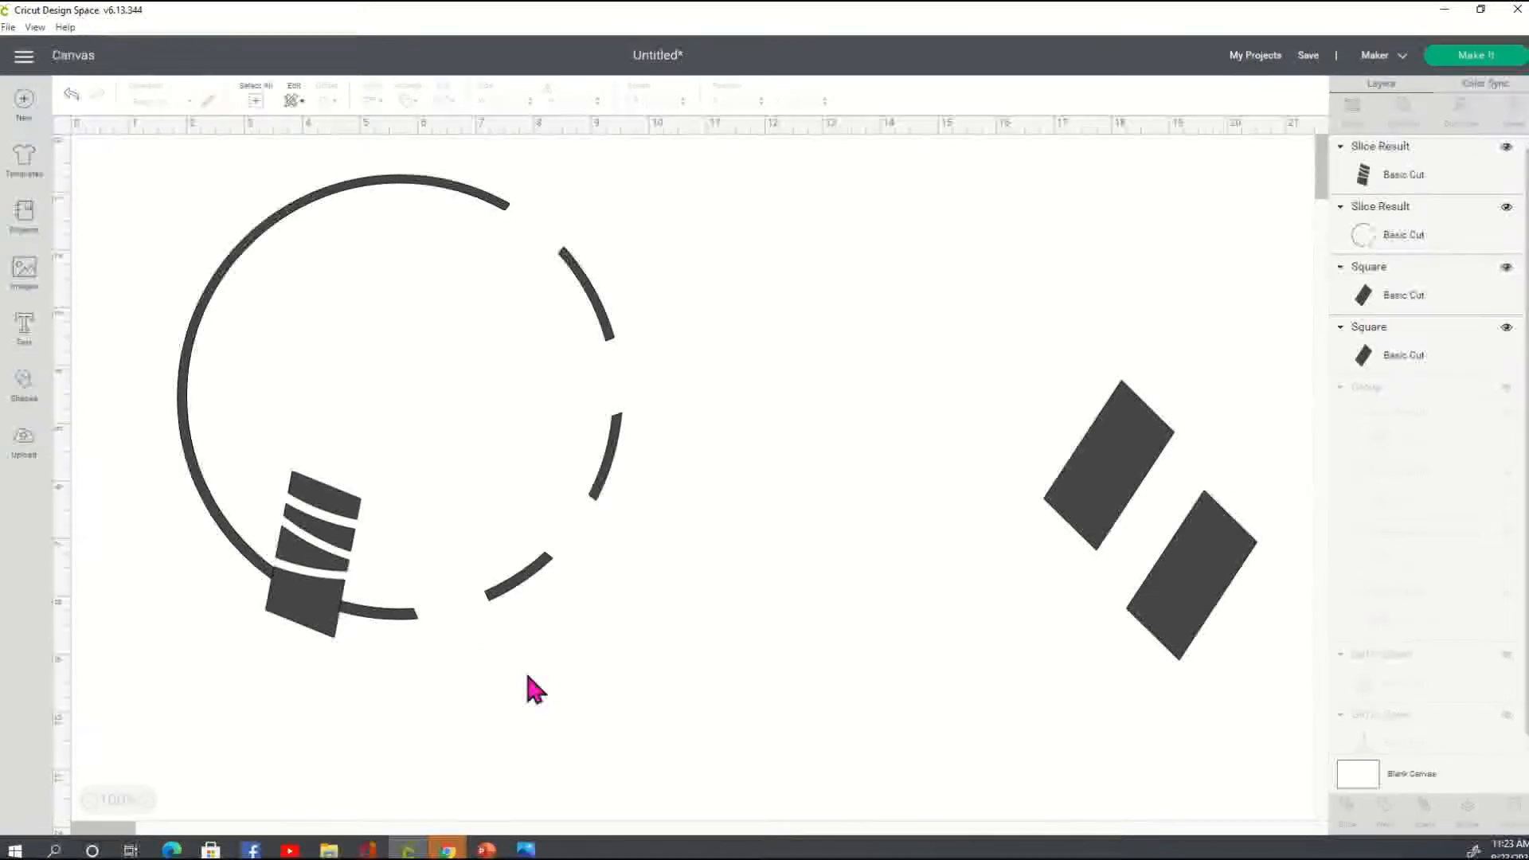
Turn the cut rectangle slightly further clockwise so it crosses the ring's lower-left edge more squarely
left_click(311, 620)
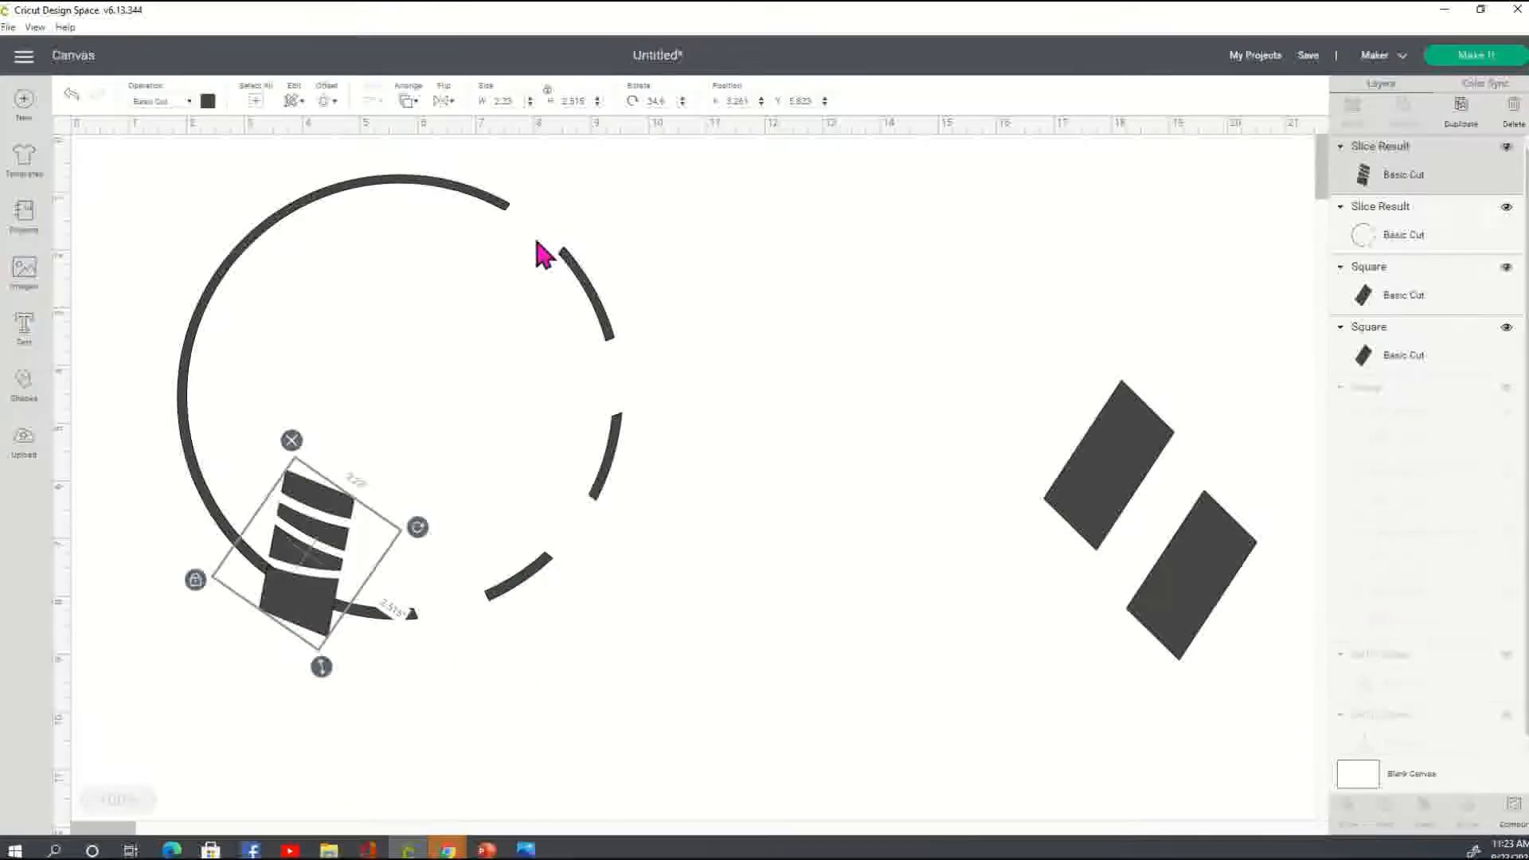
left_click(608, 306, "shift")
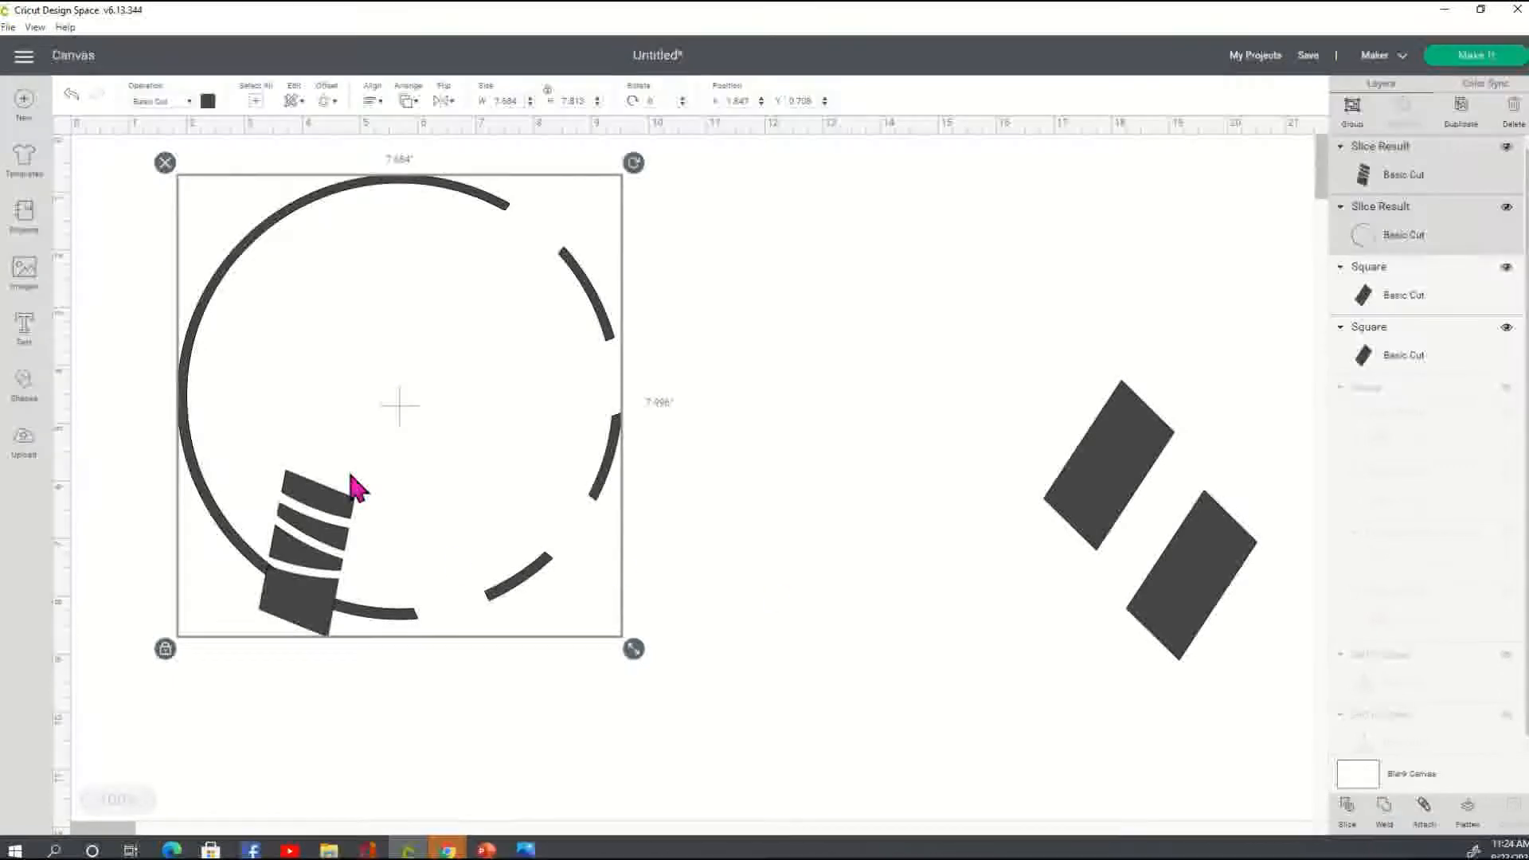
left_click(953, 648)
left_click(355, 511)
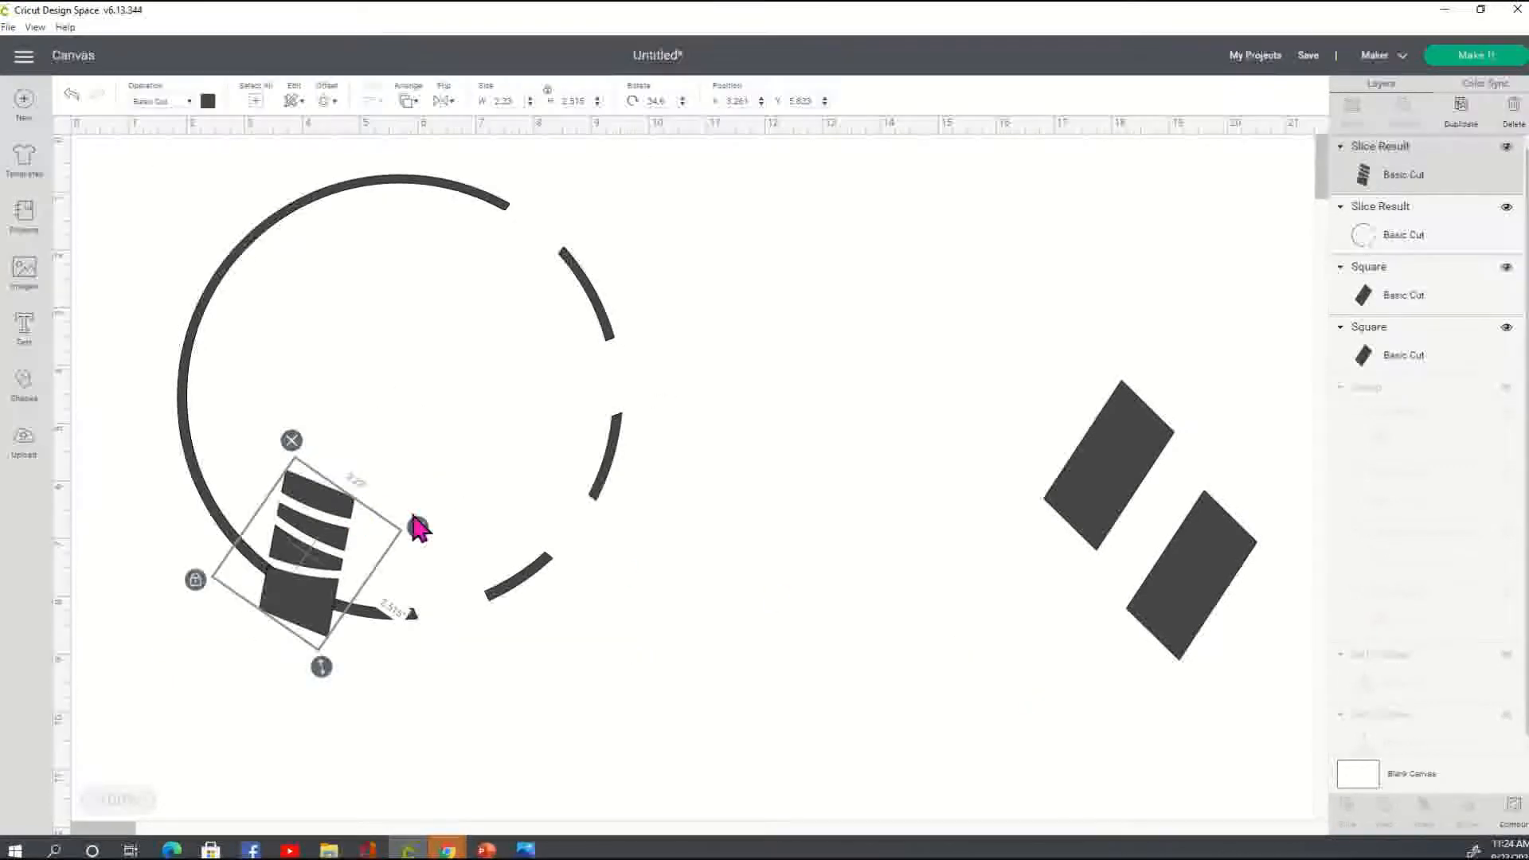
left_click_drag(357, 512, 431, 544)
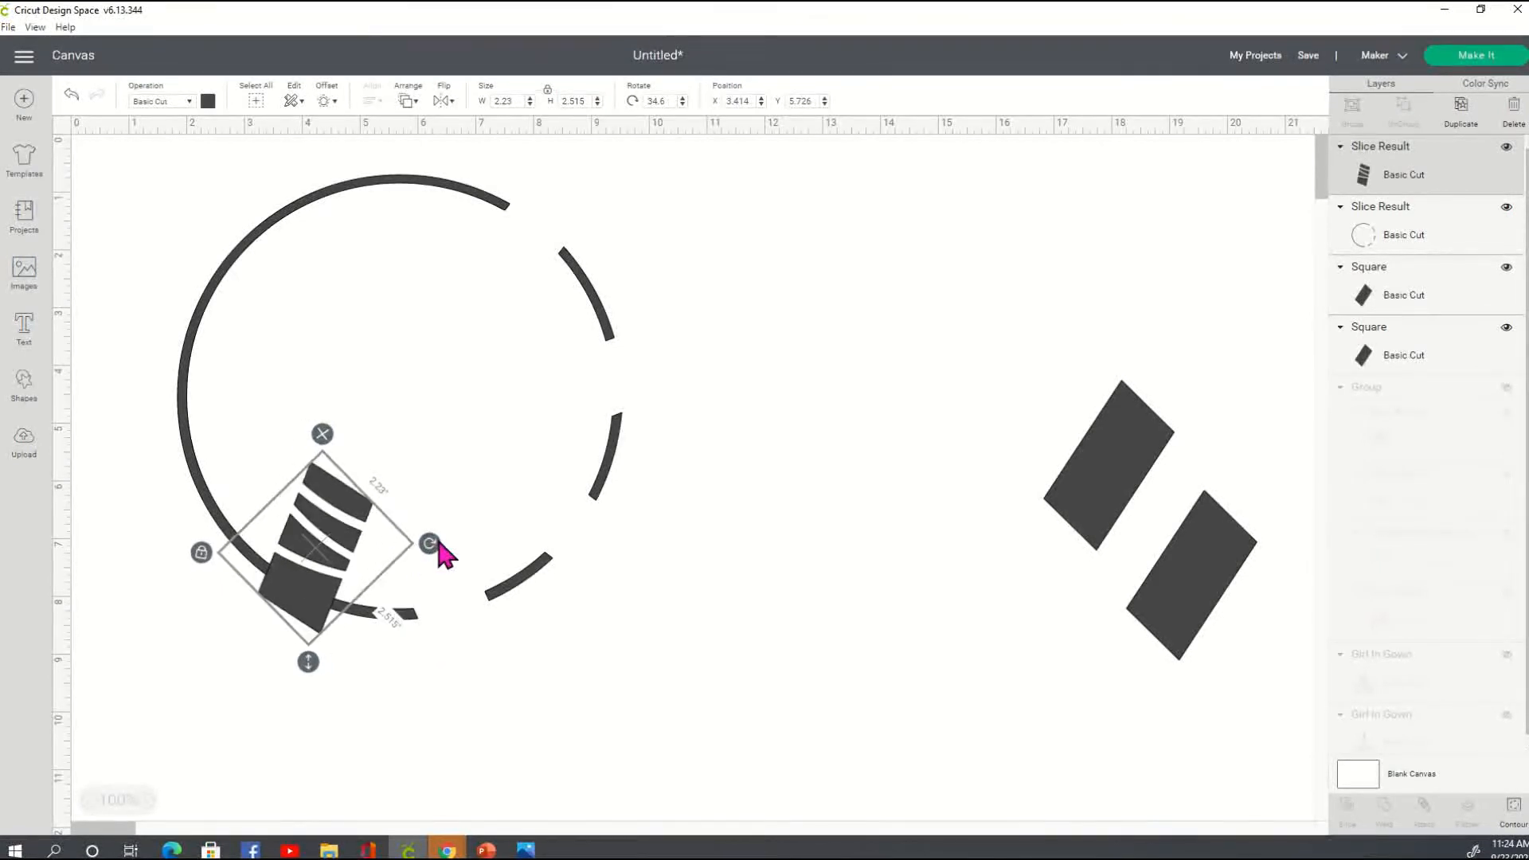
Slice the ring with the rectangle on its lower-left edge and move the cut rectangle away to about X 13.7, Y 6.6
left_click(507, 596, "shift")
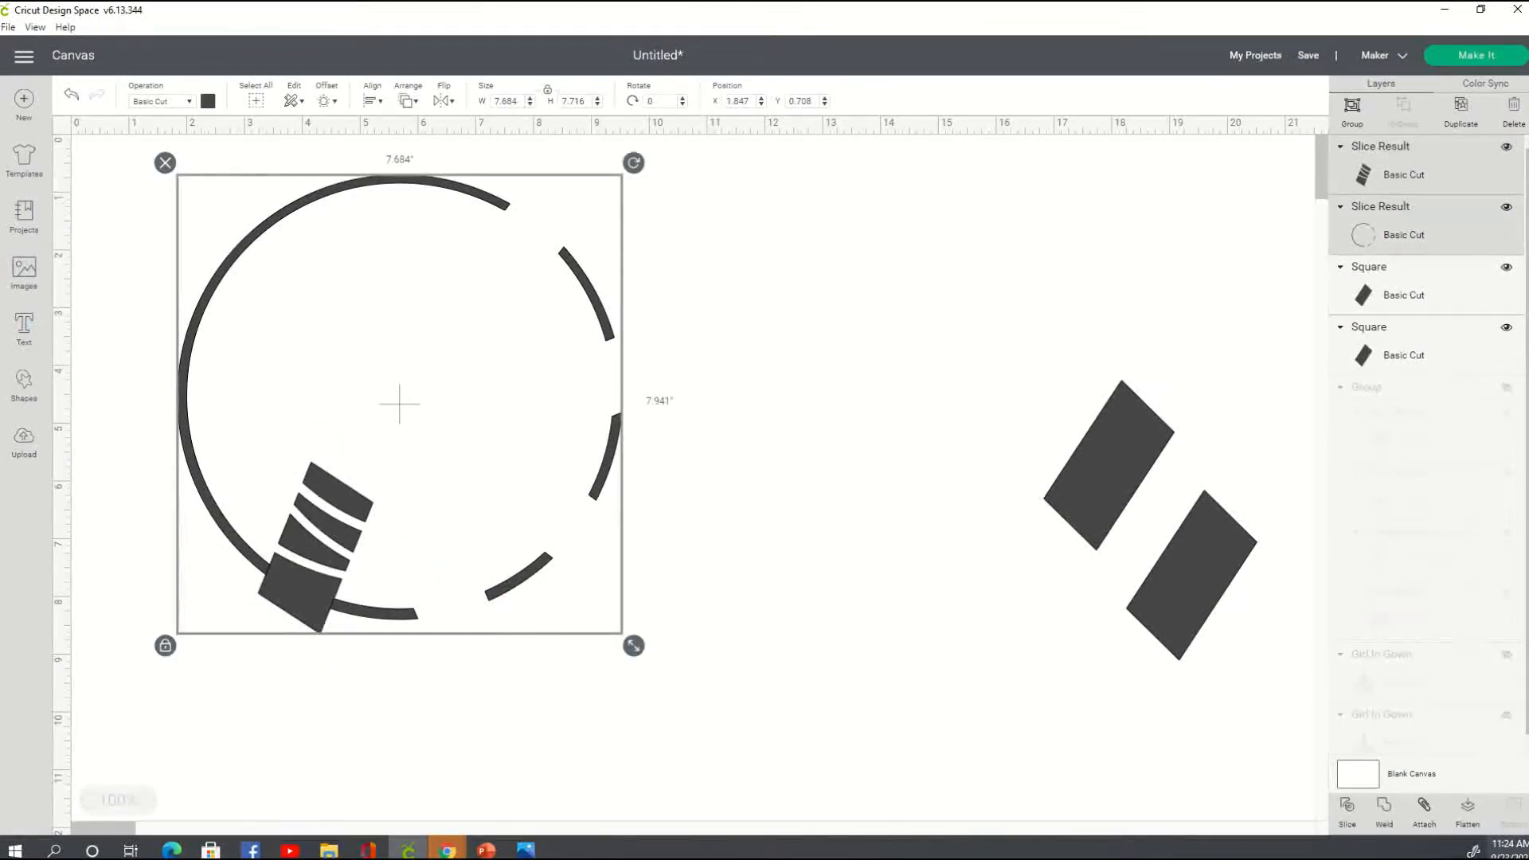
left_click(1018, 613)
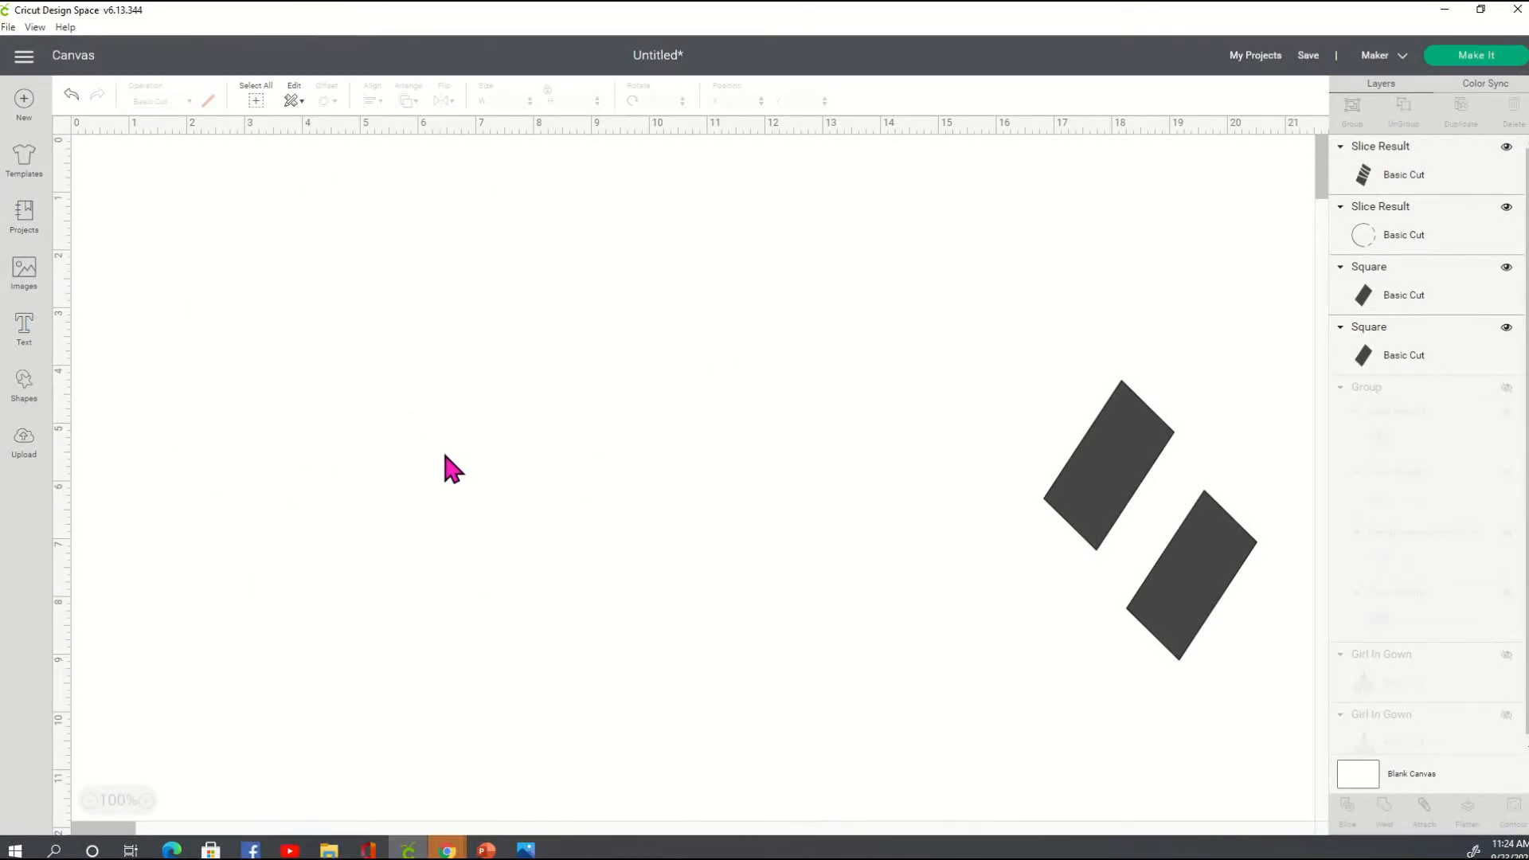
left_click_drag(345, 533, 1288, 142)
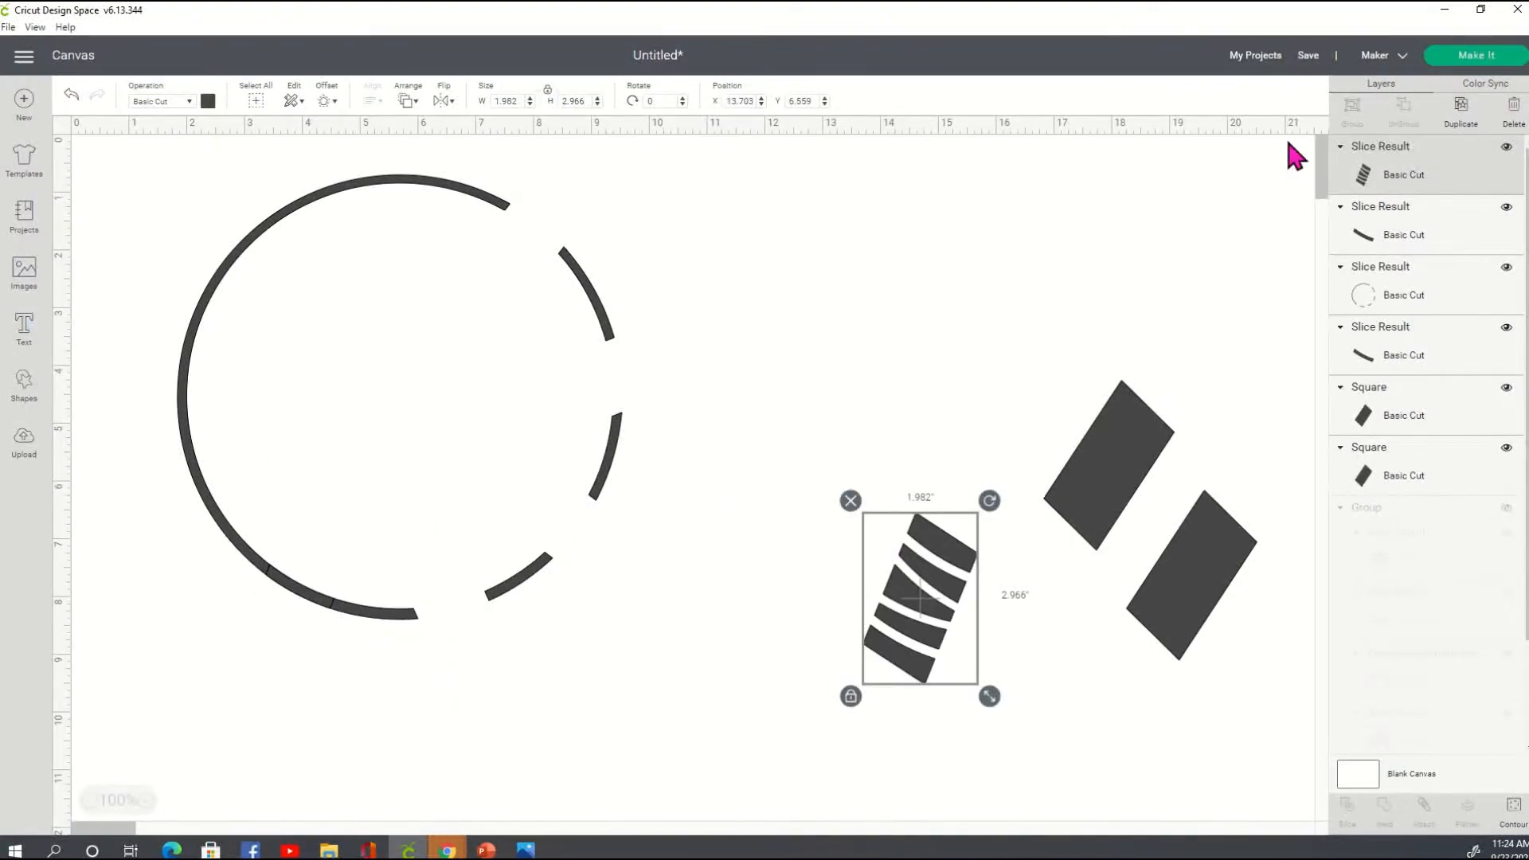
Delete both cut arcs from the ring's lower-left gap
left_click(1469, 235)
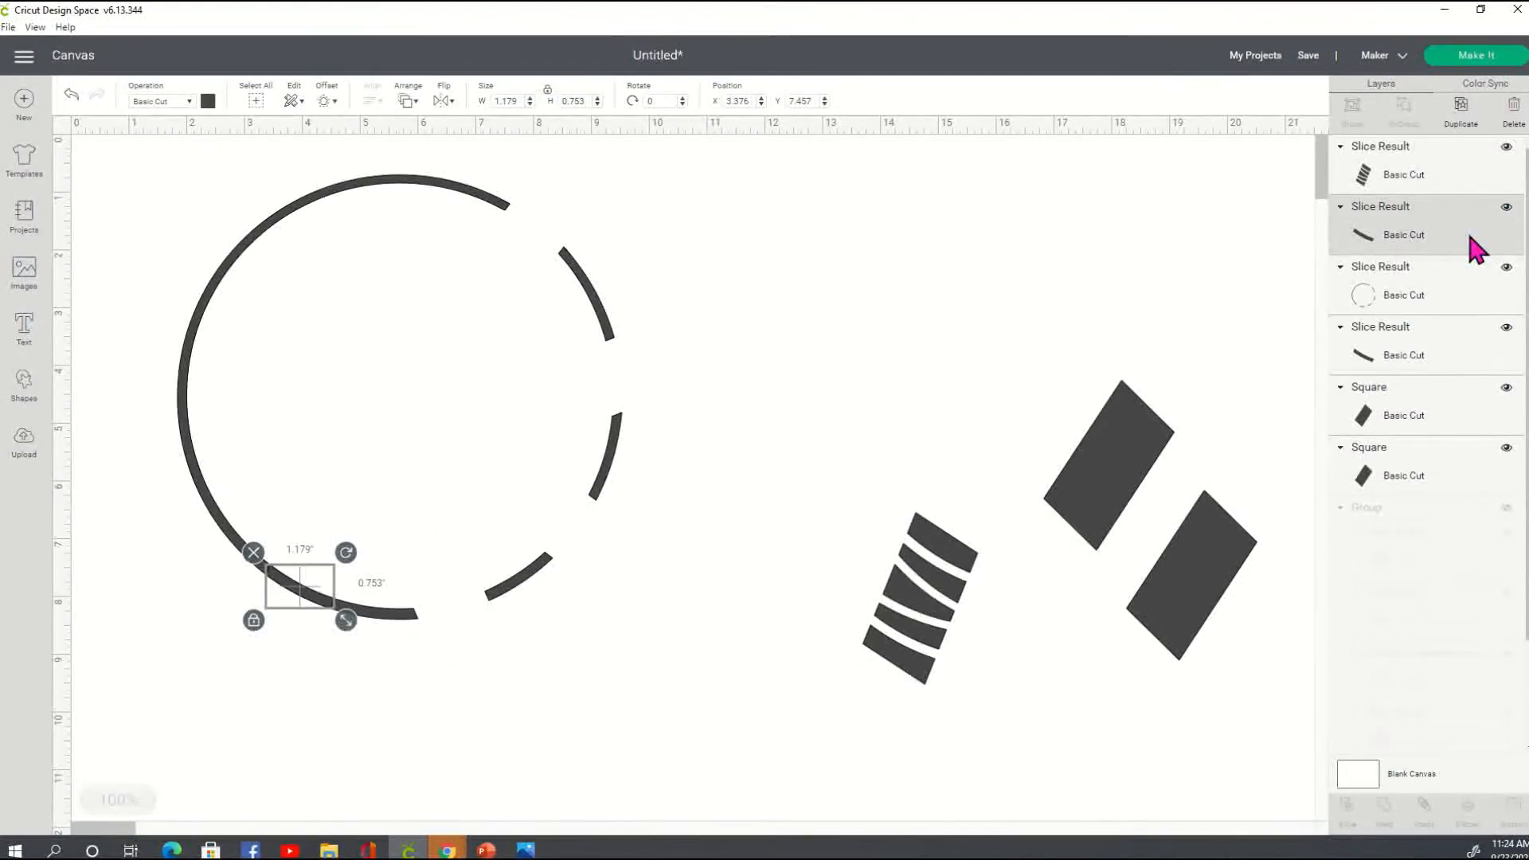
key("Delete")
left_click(1440, 276)
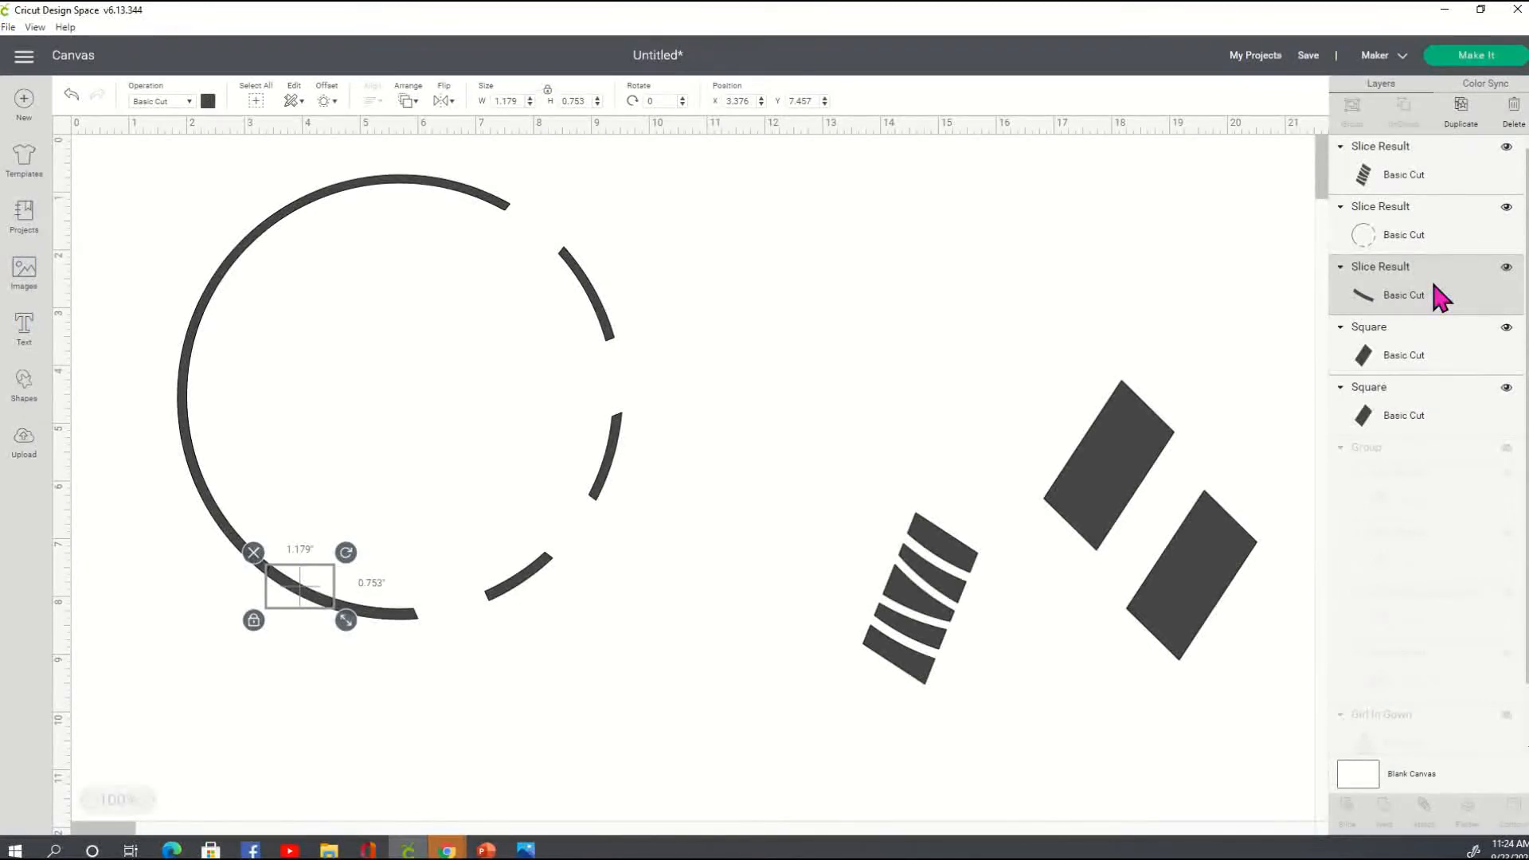
key("Delete")
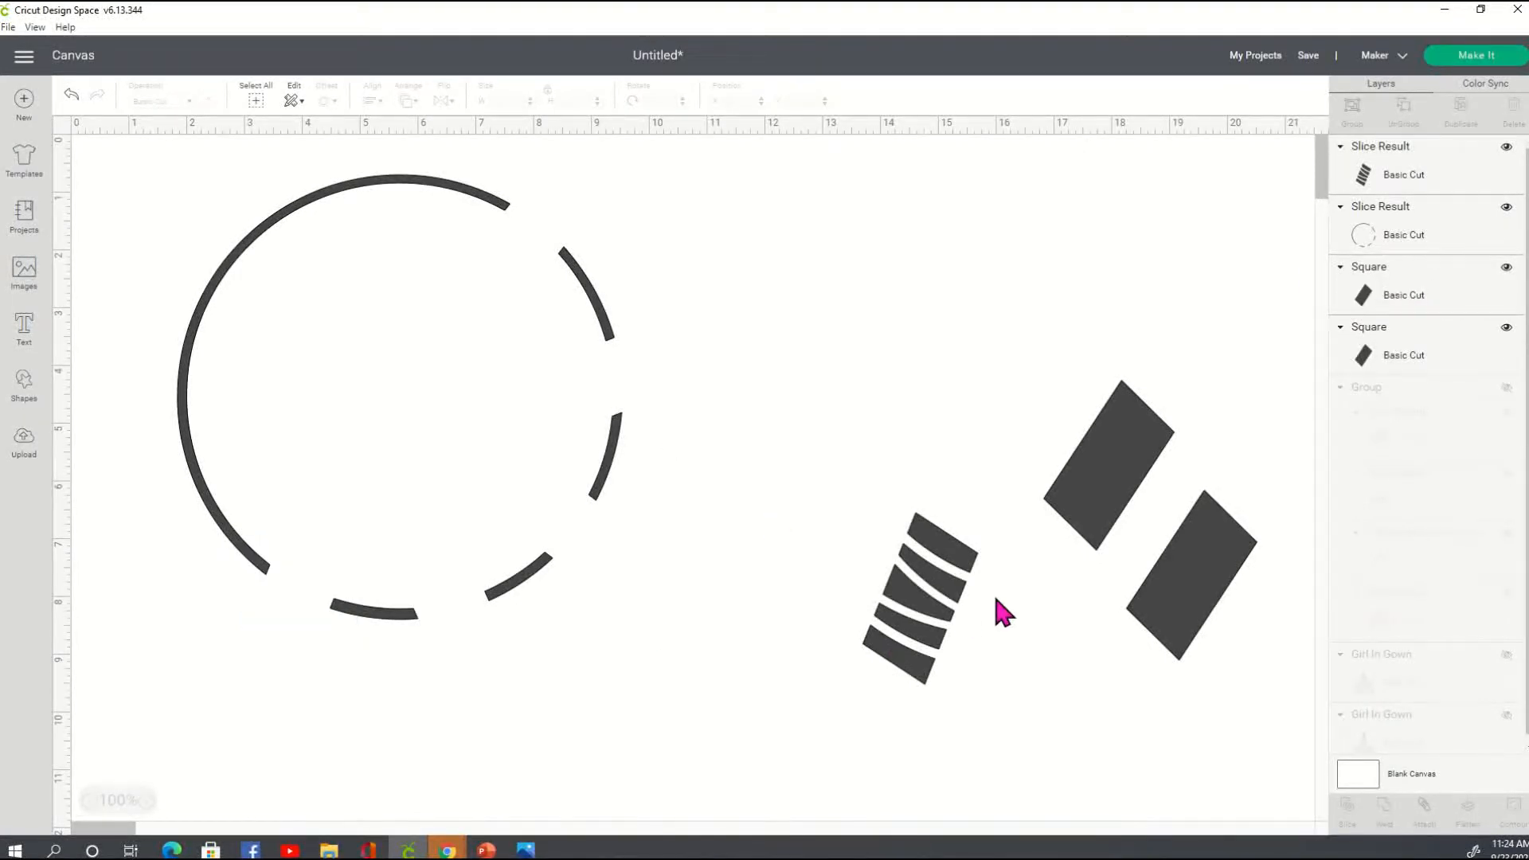
Place the cut rectangle across the ring's left edge at about X 0.96, Y 4.70, rotated about 42°
left_click_drag(948, 599, 249, 460)
left_click_drag(291, 369, 265, 470)
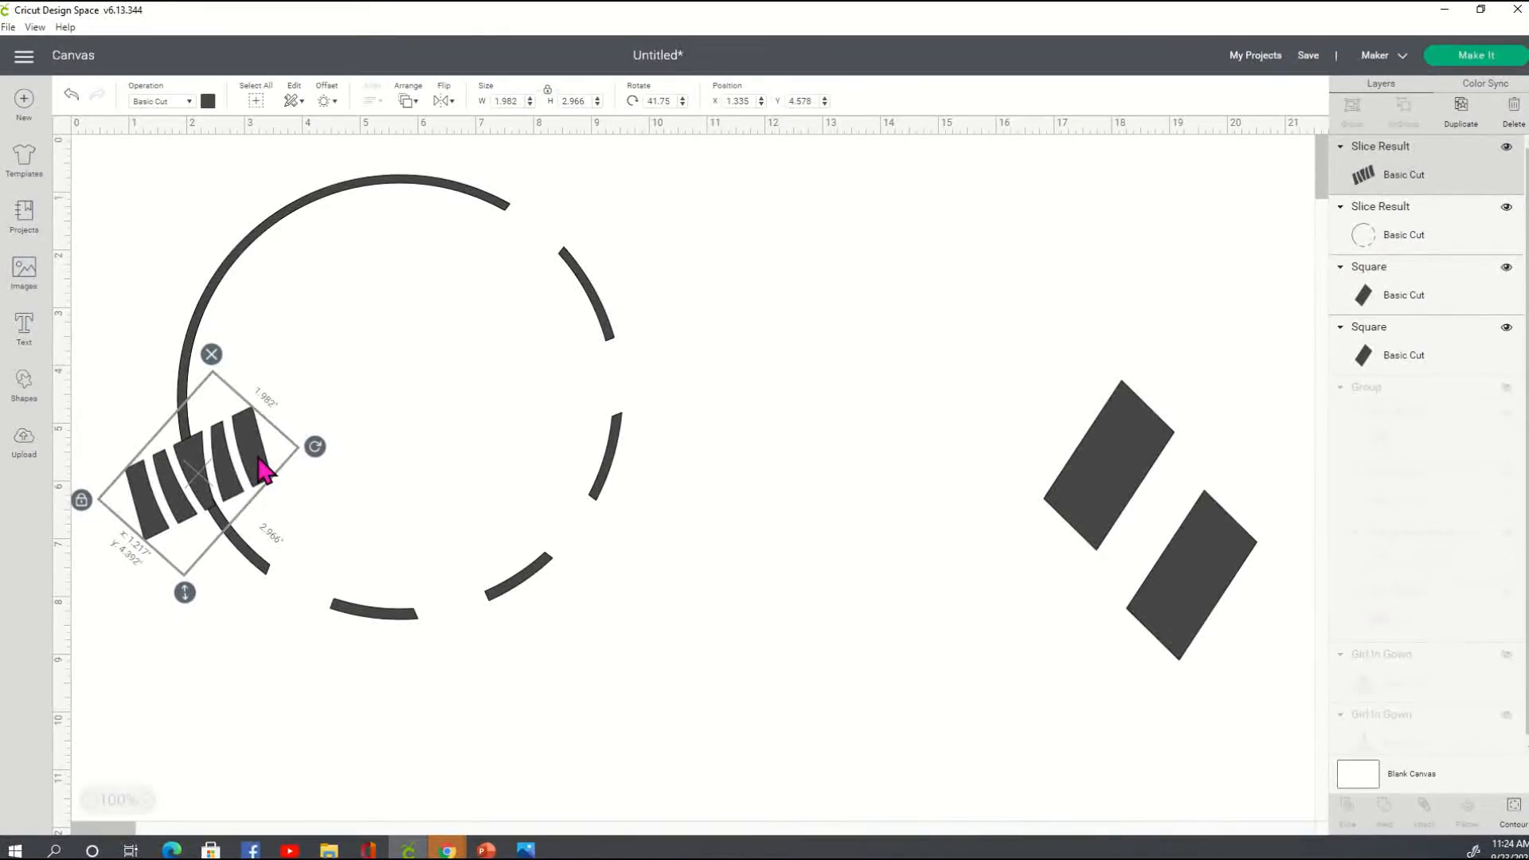
left_click_drag(265, 470, 269, 473)
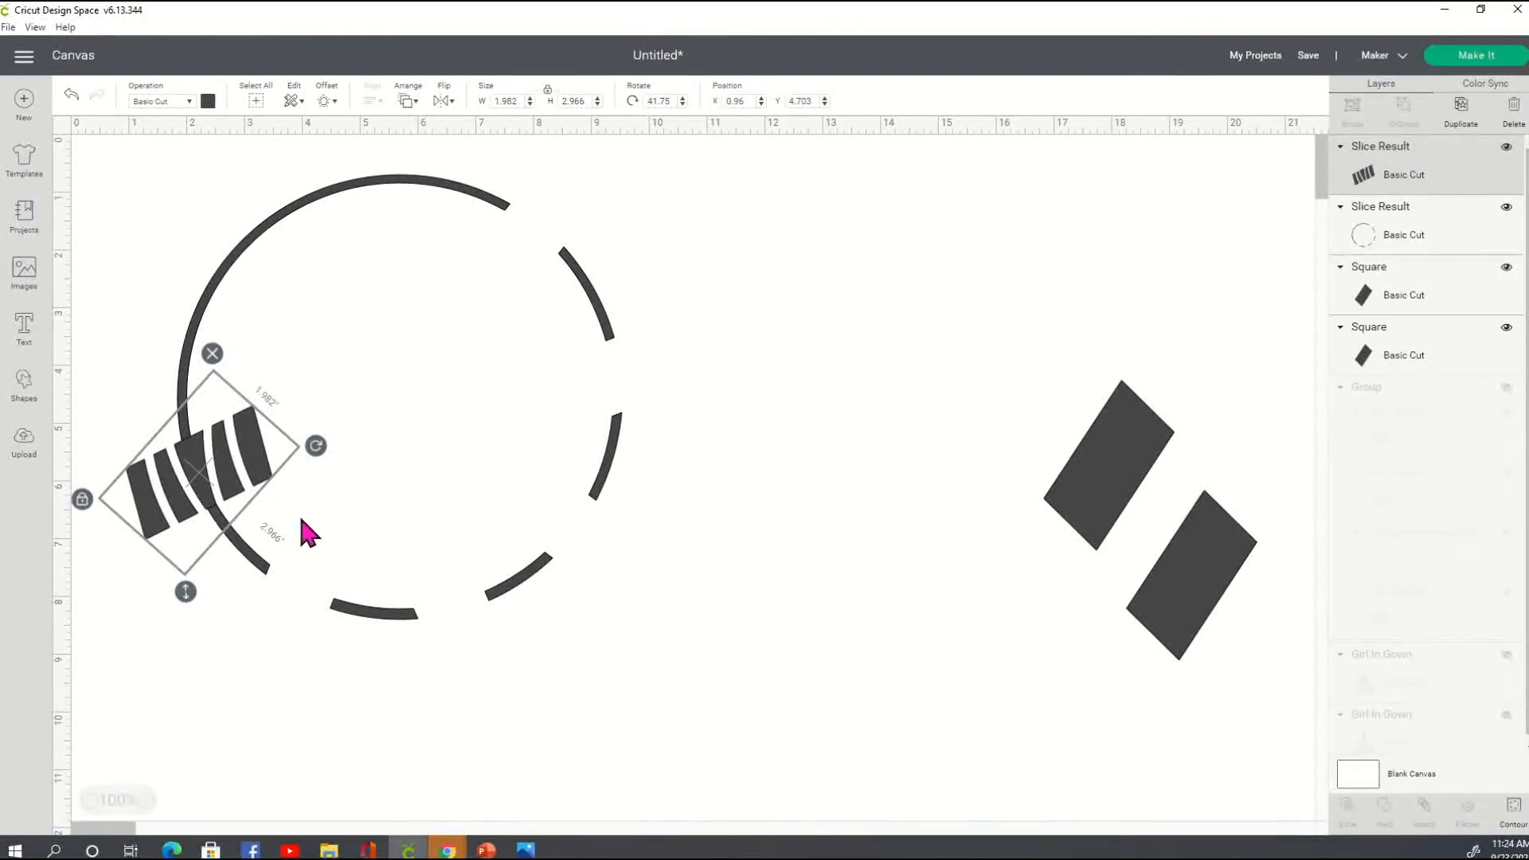
Slice the ring with the cut rectangle lying on its left edge and delete both arc pieces from the new gap
left_click(601, 327, "shift")
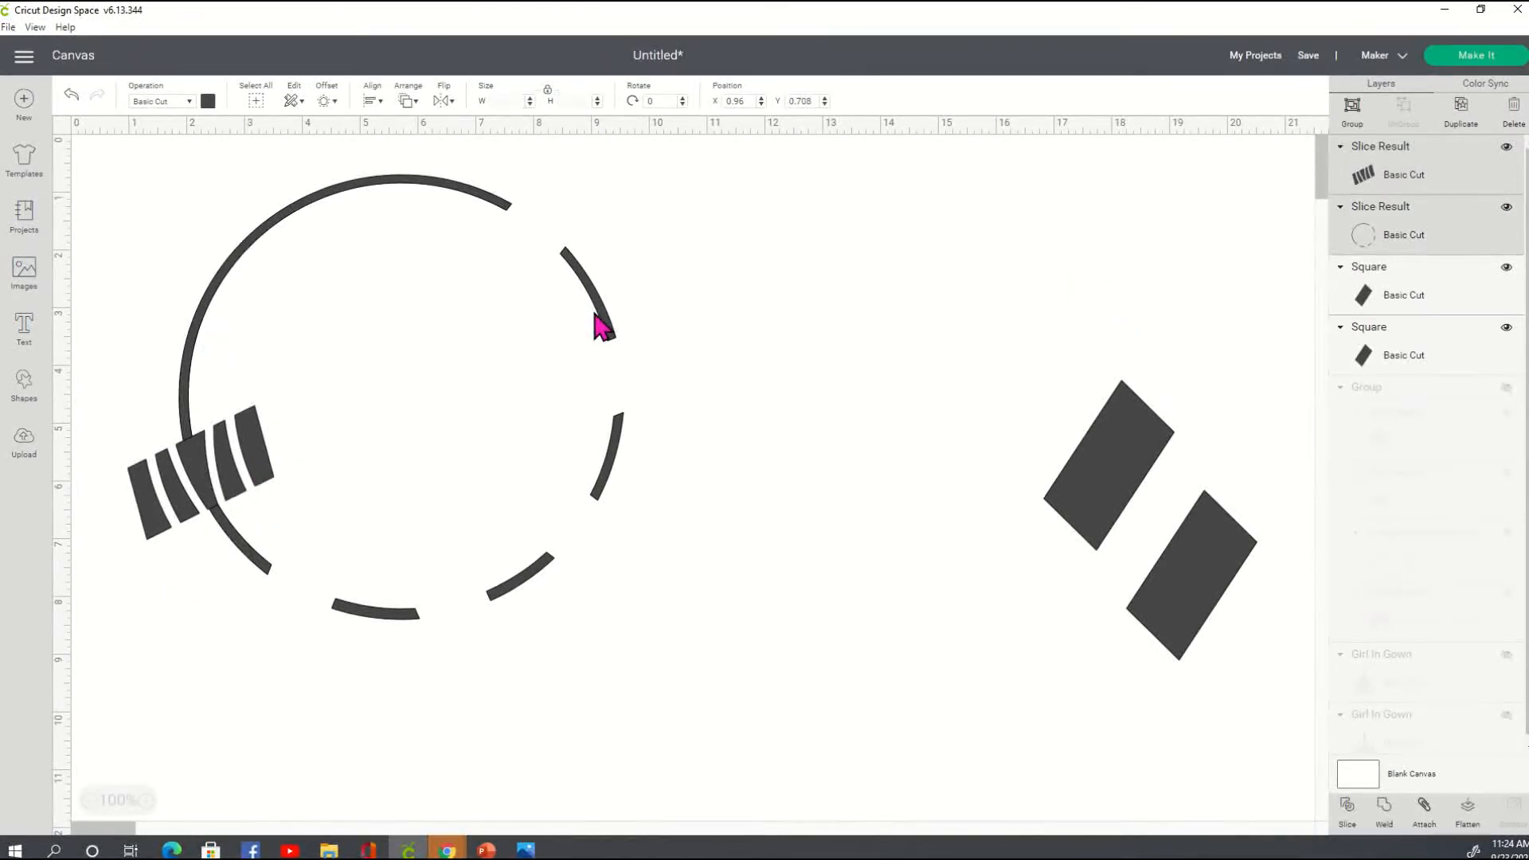
left_click(1352, 816)
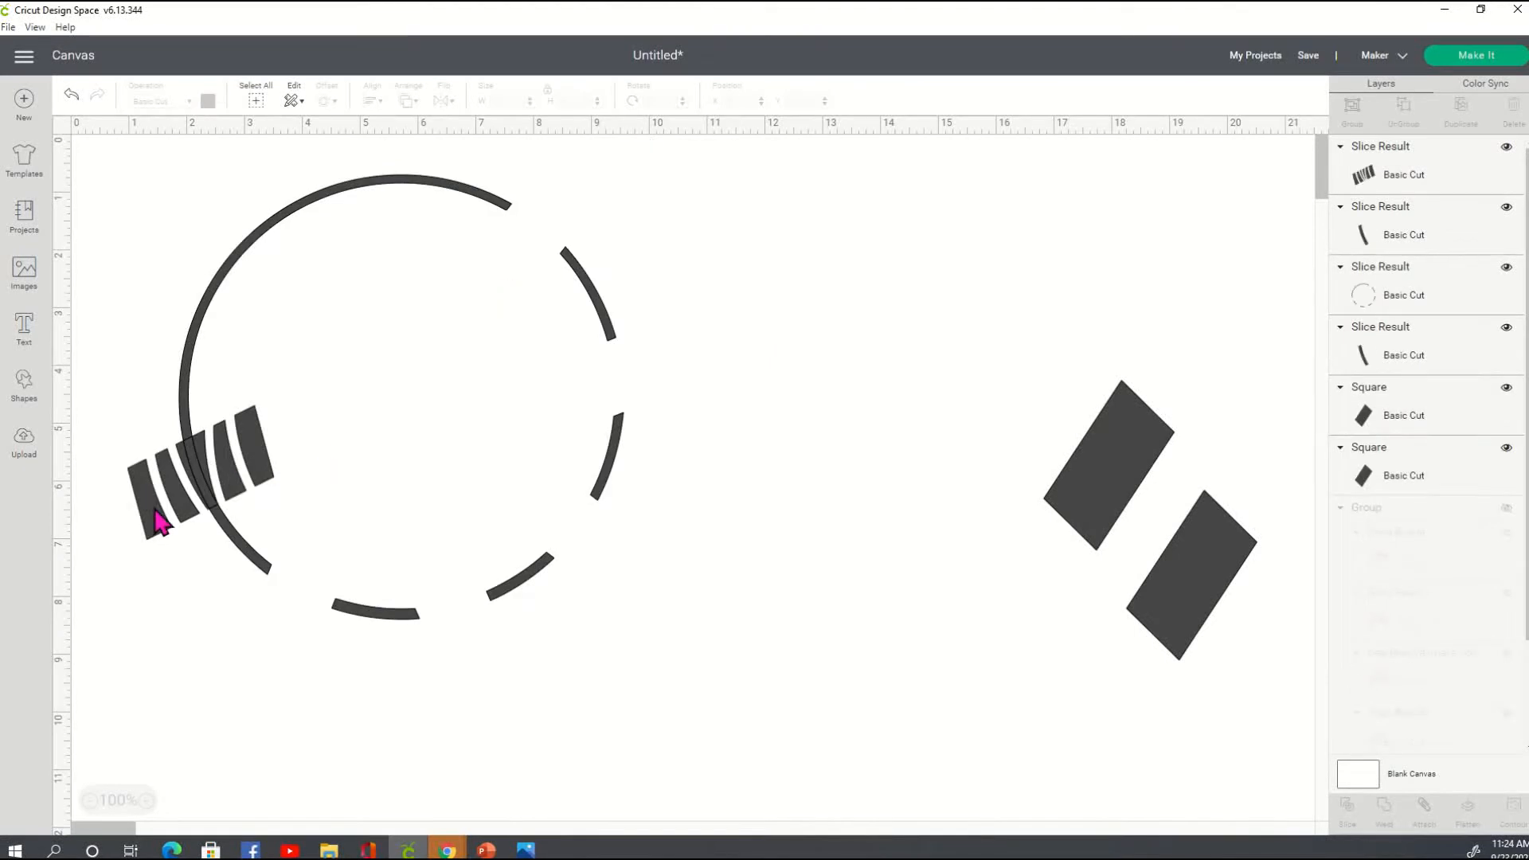
left_click(1392, 237)
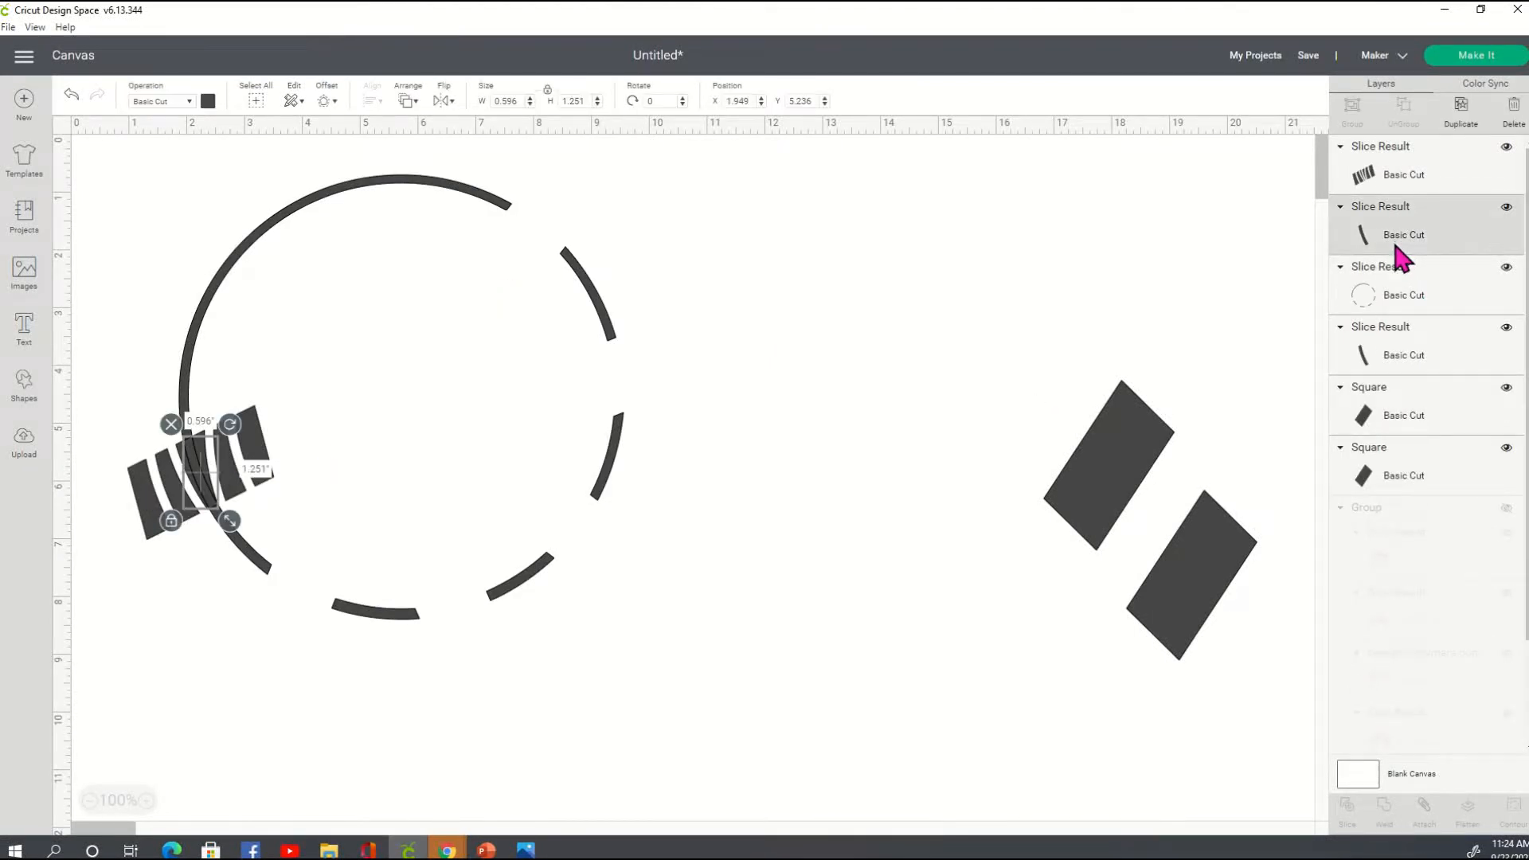
key("Delete")
left_click(1405, 292)
key("Delete")
Pull the striped, used-up rectangle off the ring, delete it, and move a fresh rectangle to about X 3.22, Y 2.00
left_click_drag(252, 484, 898, 485)
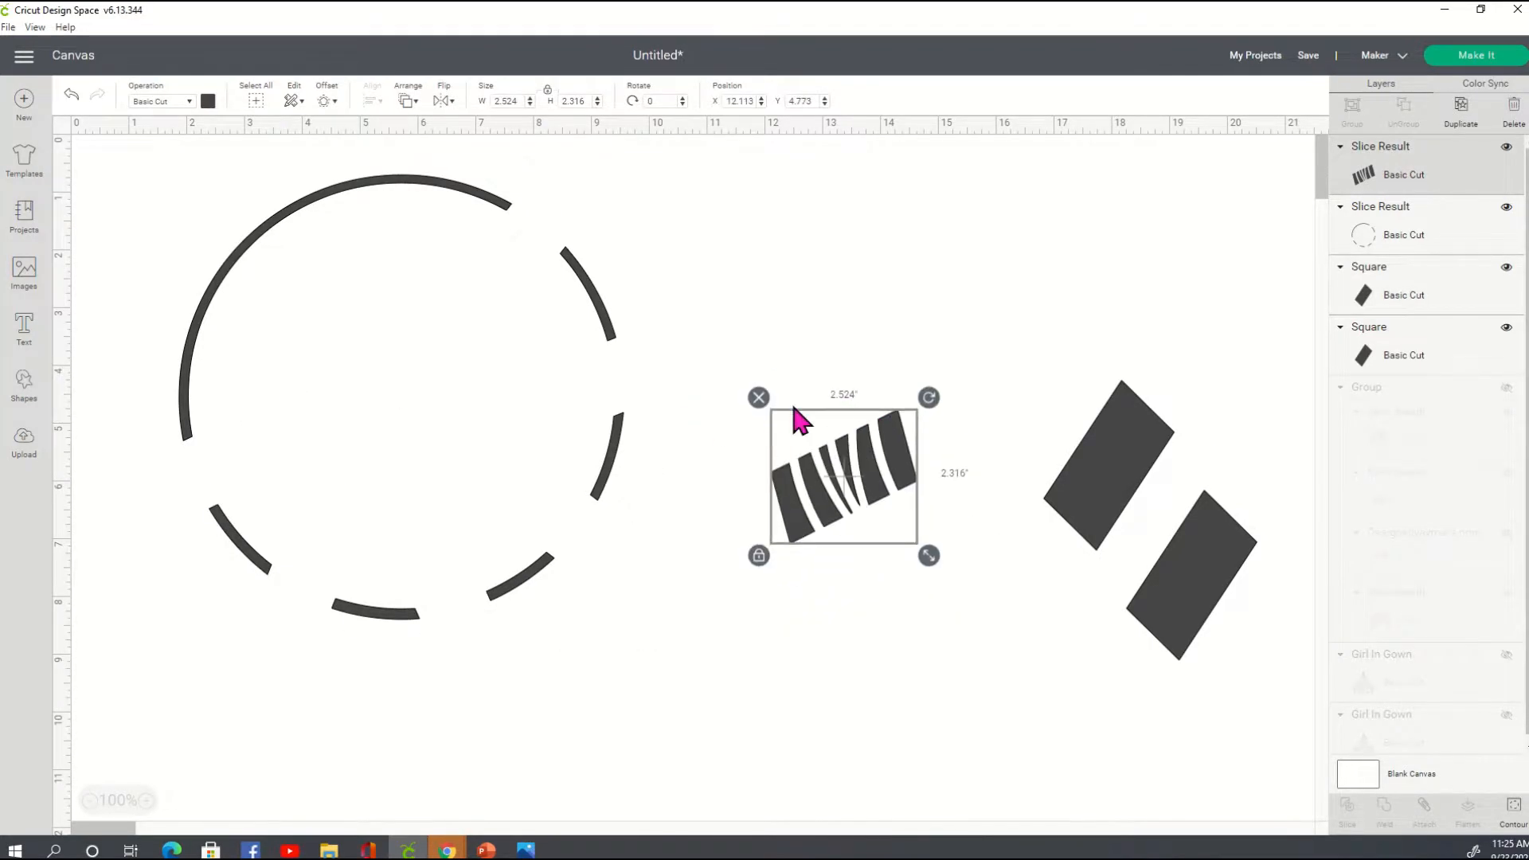
left_click(759, 398)
left_click_drag(1147, 467, 357, 338)
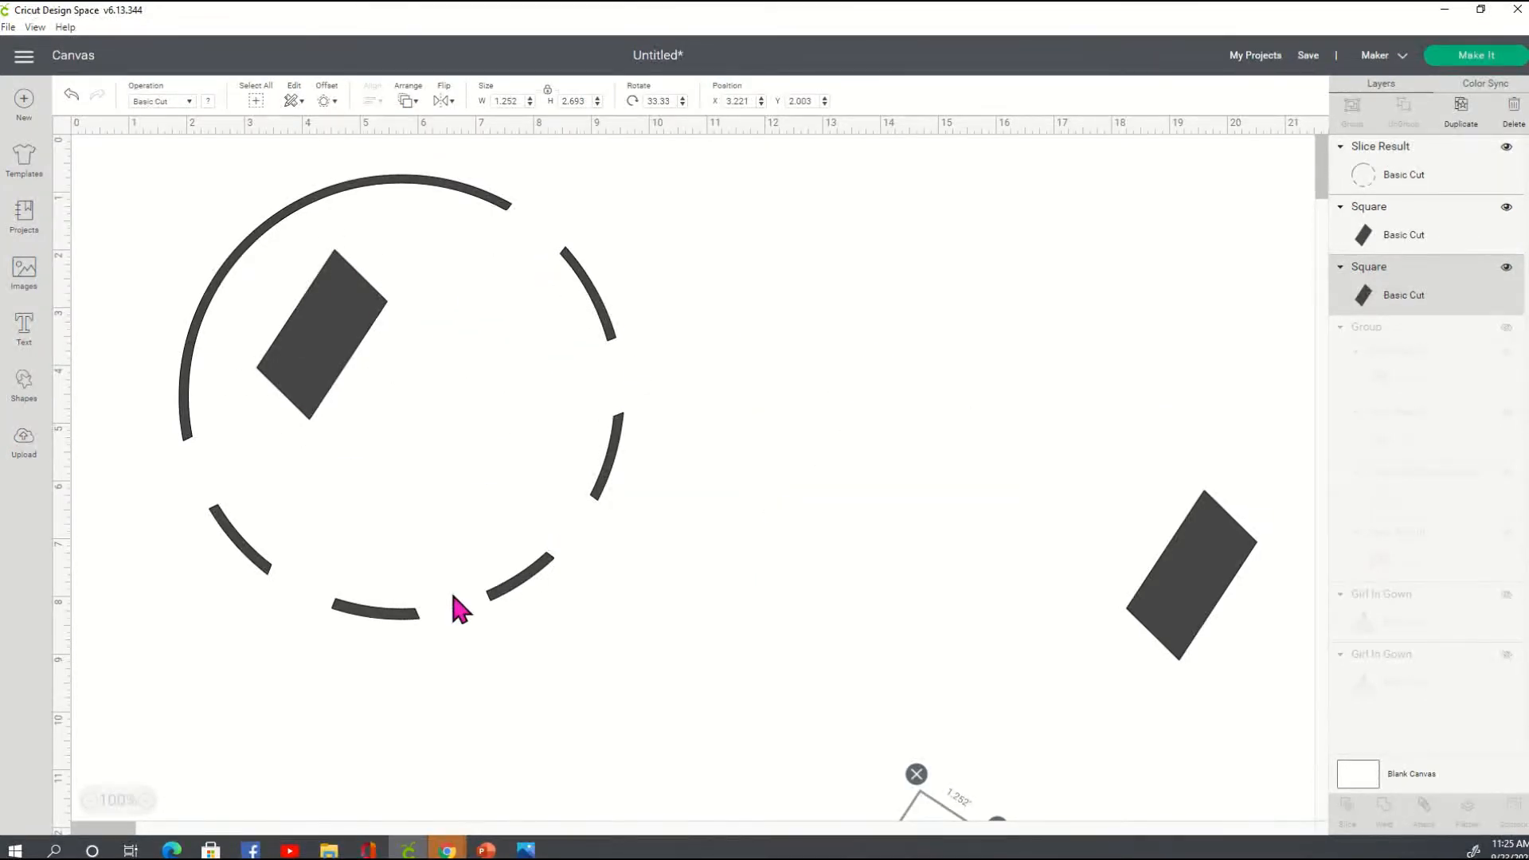
Move the ring to about X 5.42, Y 1.92 and lay the rectangle across its upper-left edge at about X 4.55, Y 3.51, rotated about 109°
left_click(323, 326)
left_click_drag(346, 325, 550, 393)
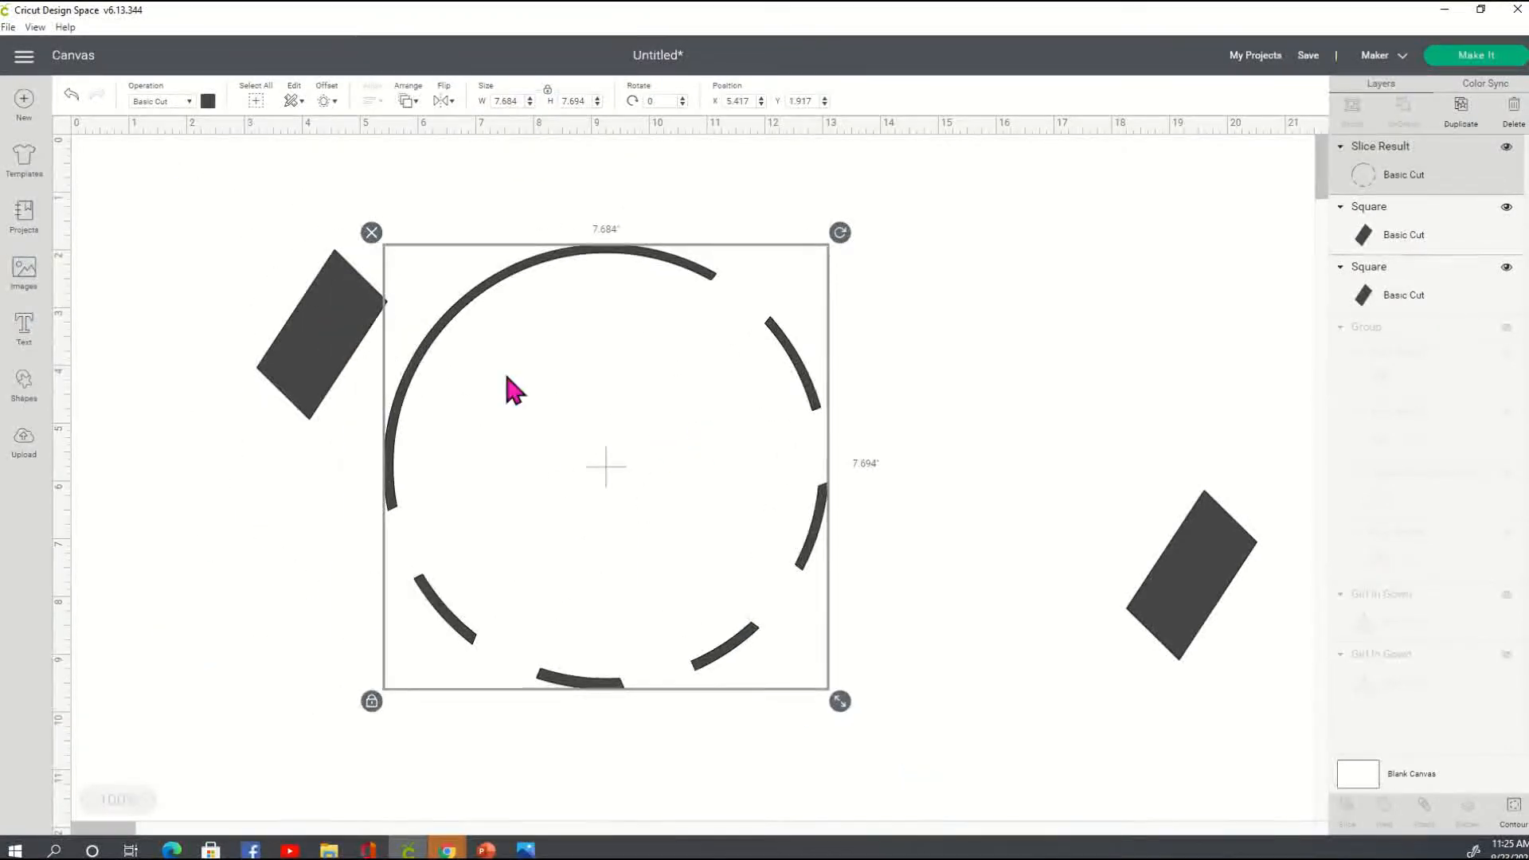
left_click(331, 348)
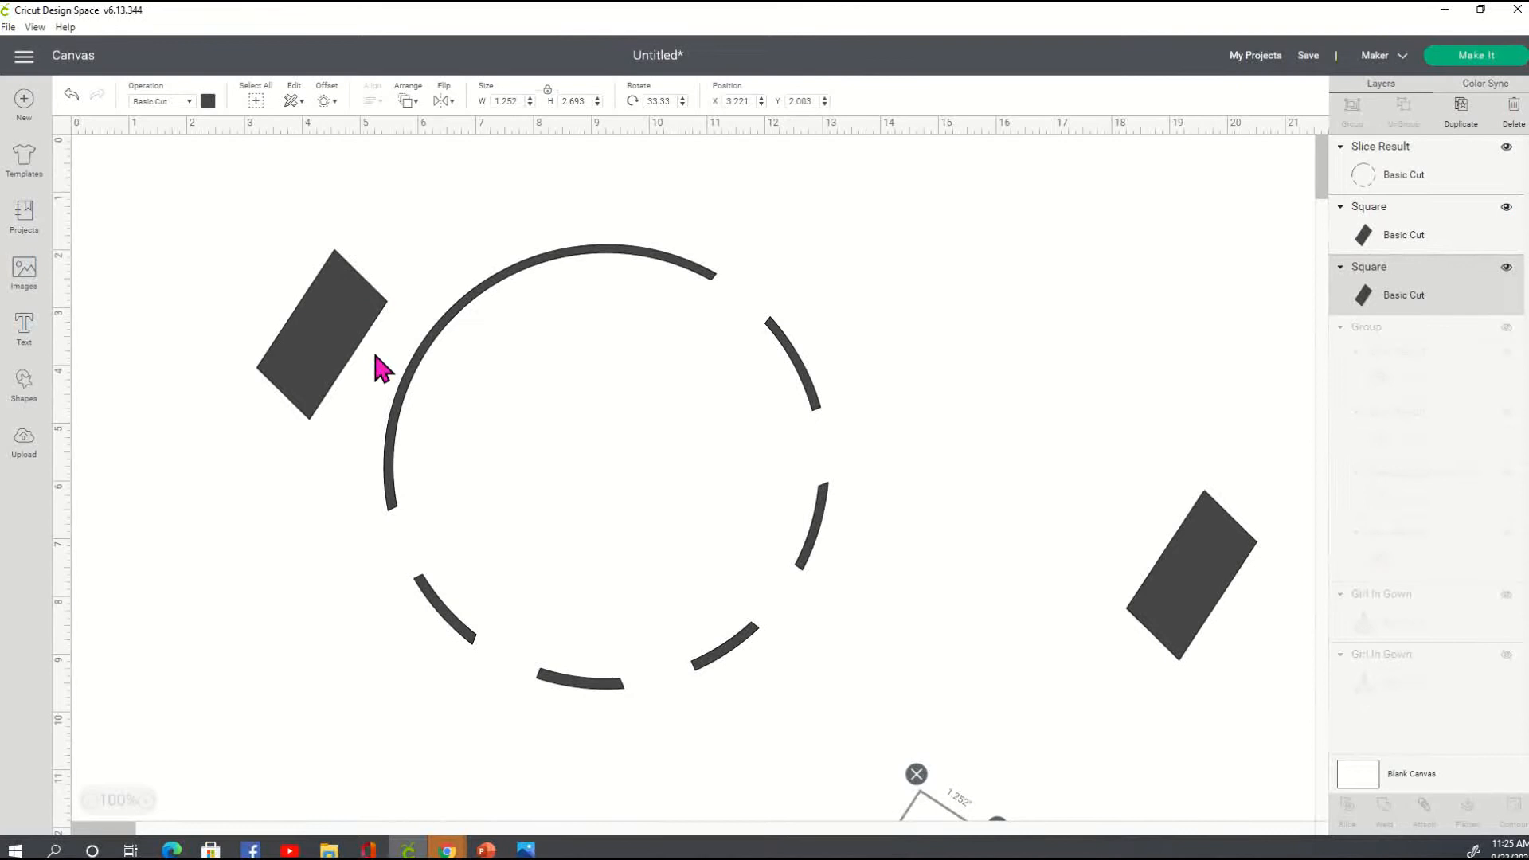
left_click(360, 355)
left_click(351, 333)
left_click(536, 220)
left_click(511, 275)
left_click(351, 281)
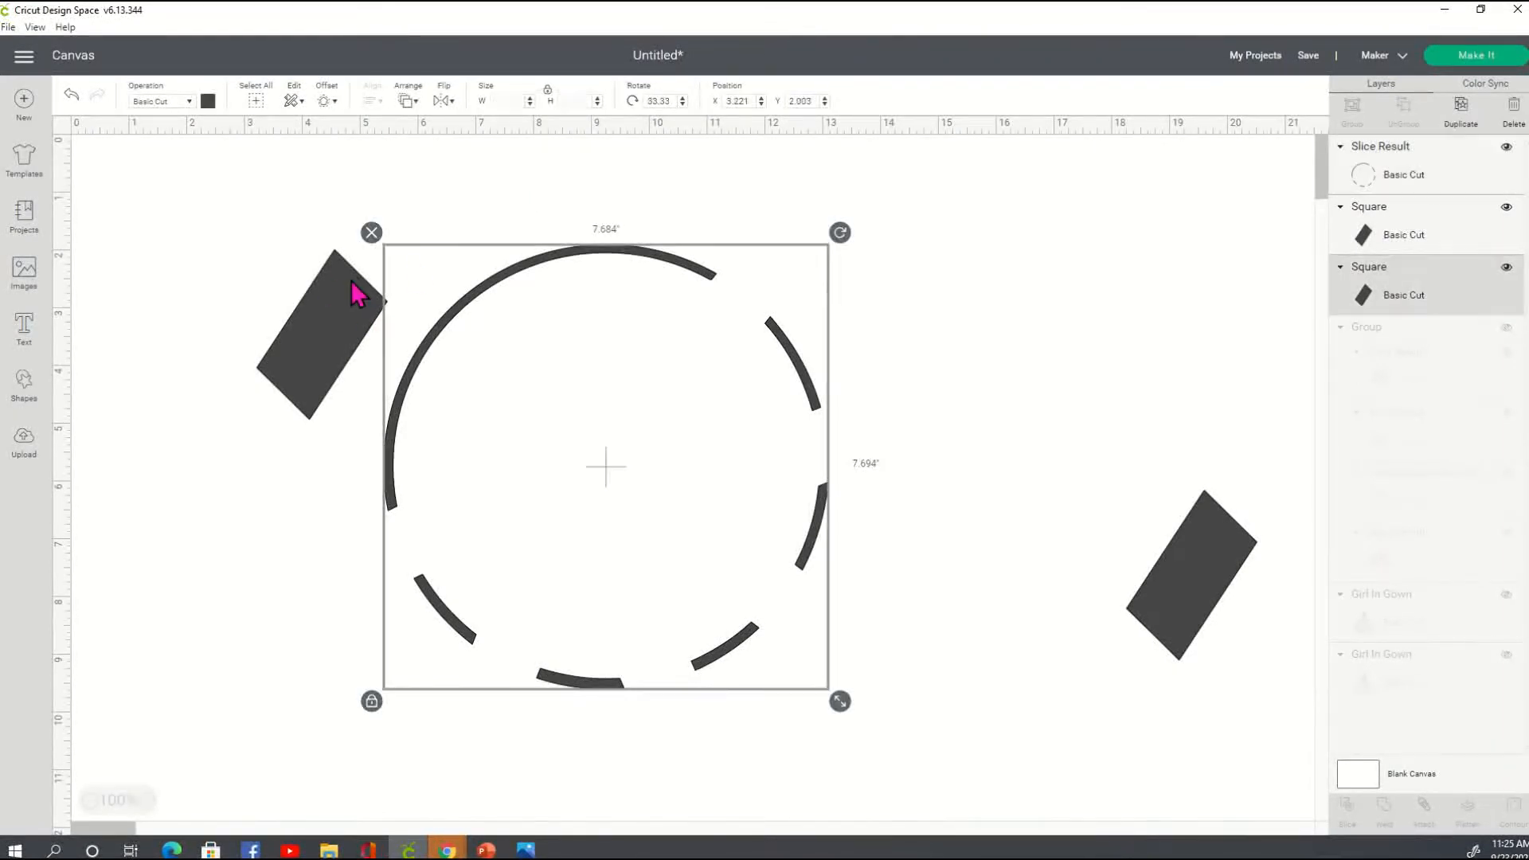
left_click_drag(411, 284, 410, 406)
left_click_drag(345, 337, 469, 388)
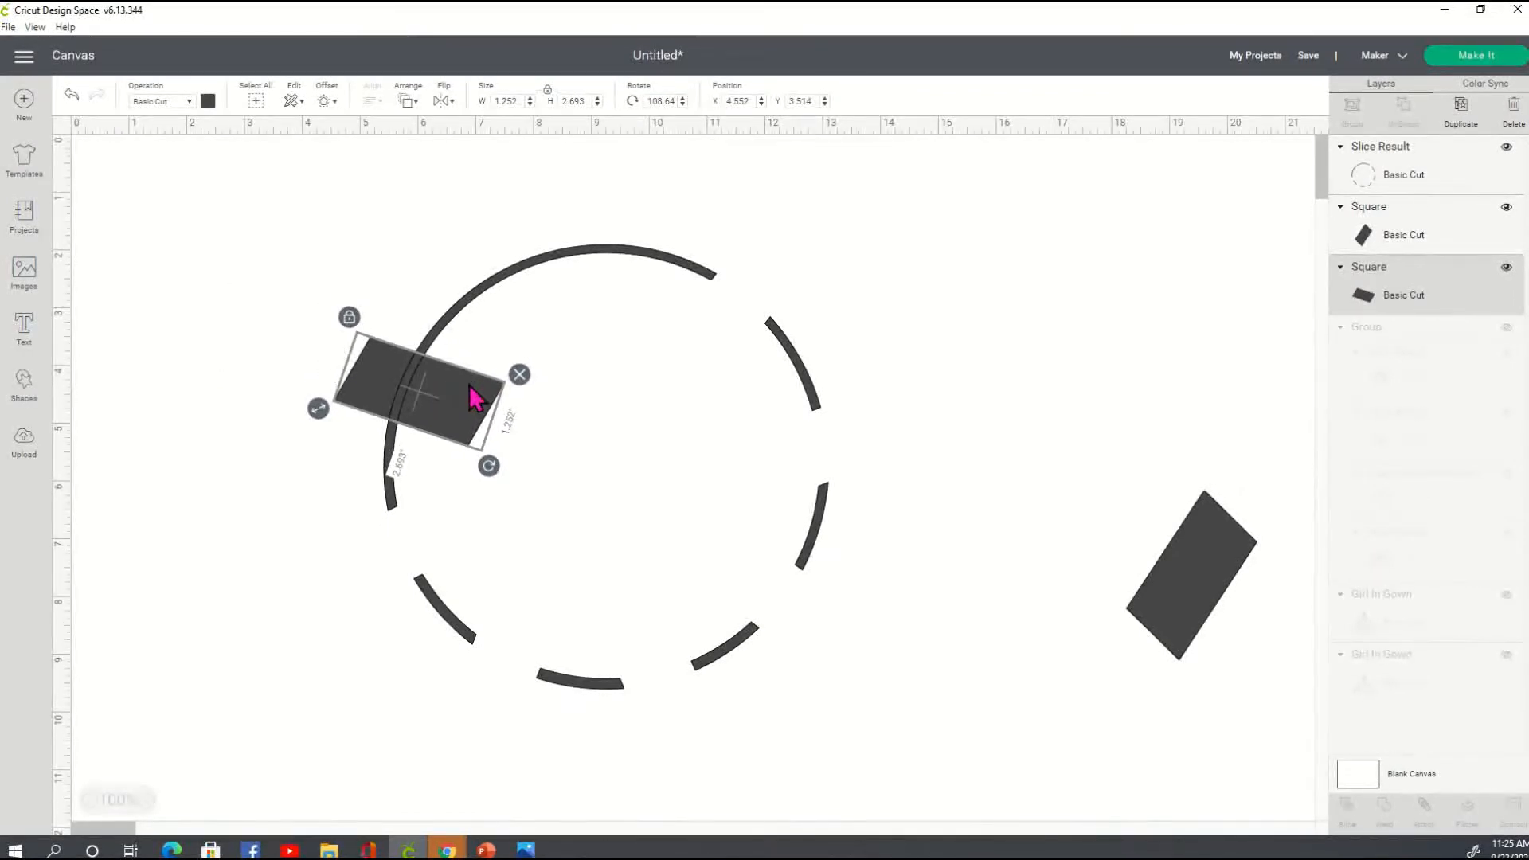
Slice the ring with the rectangle on its upper-left edge and delete both resulting arc pieces
left_click(594, 250, "shift")
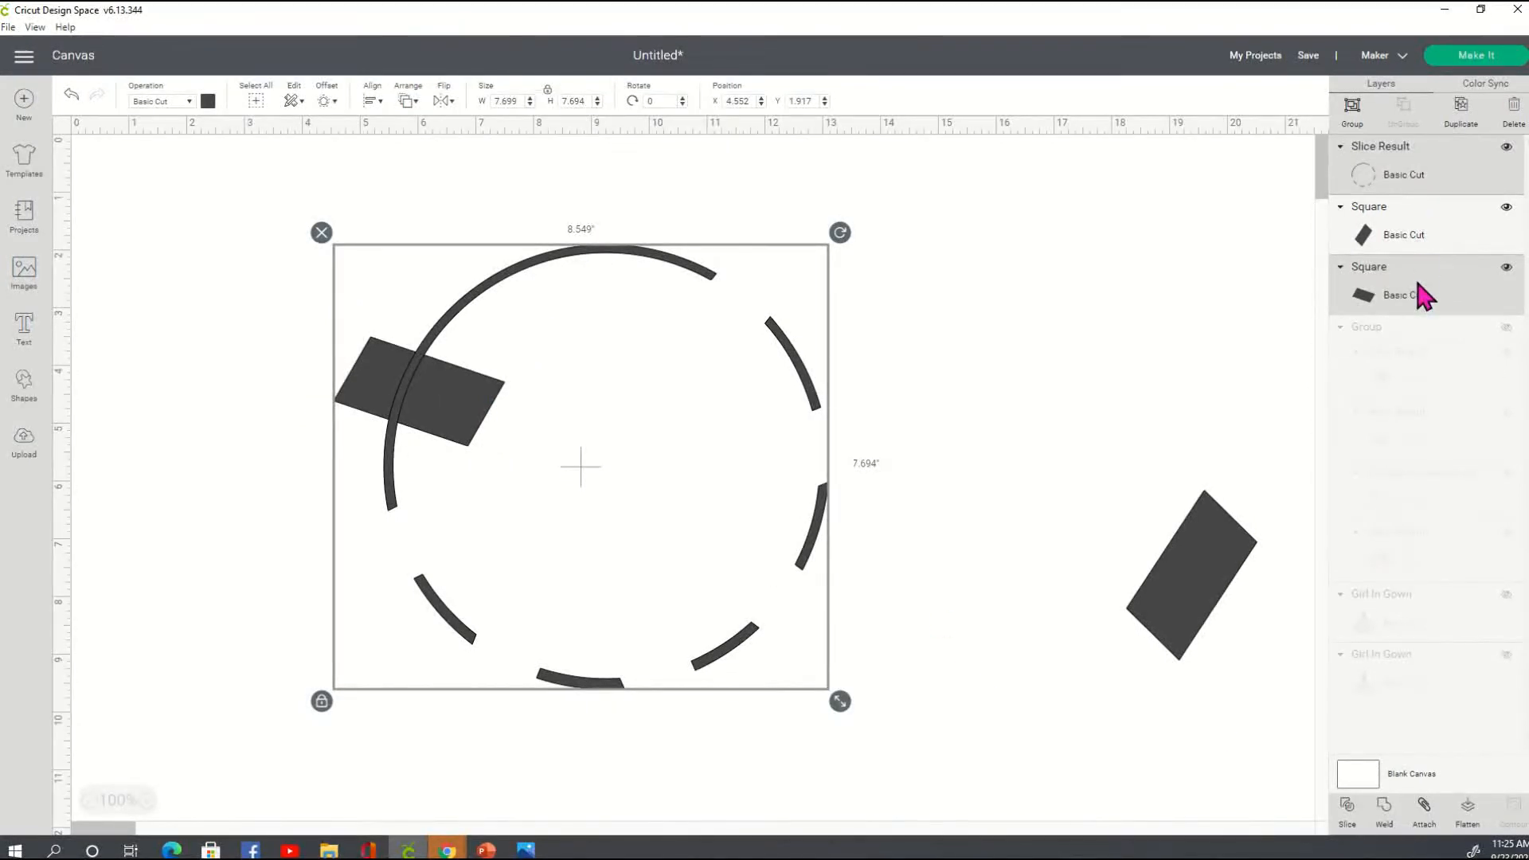
left_click(758, 468)
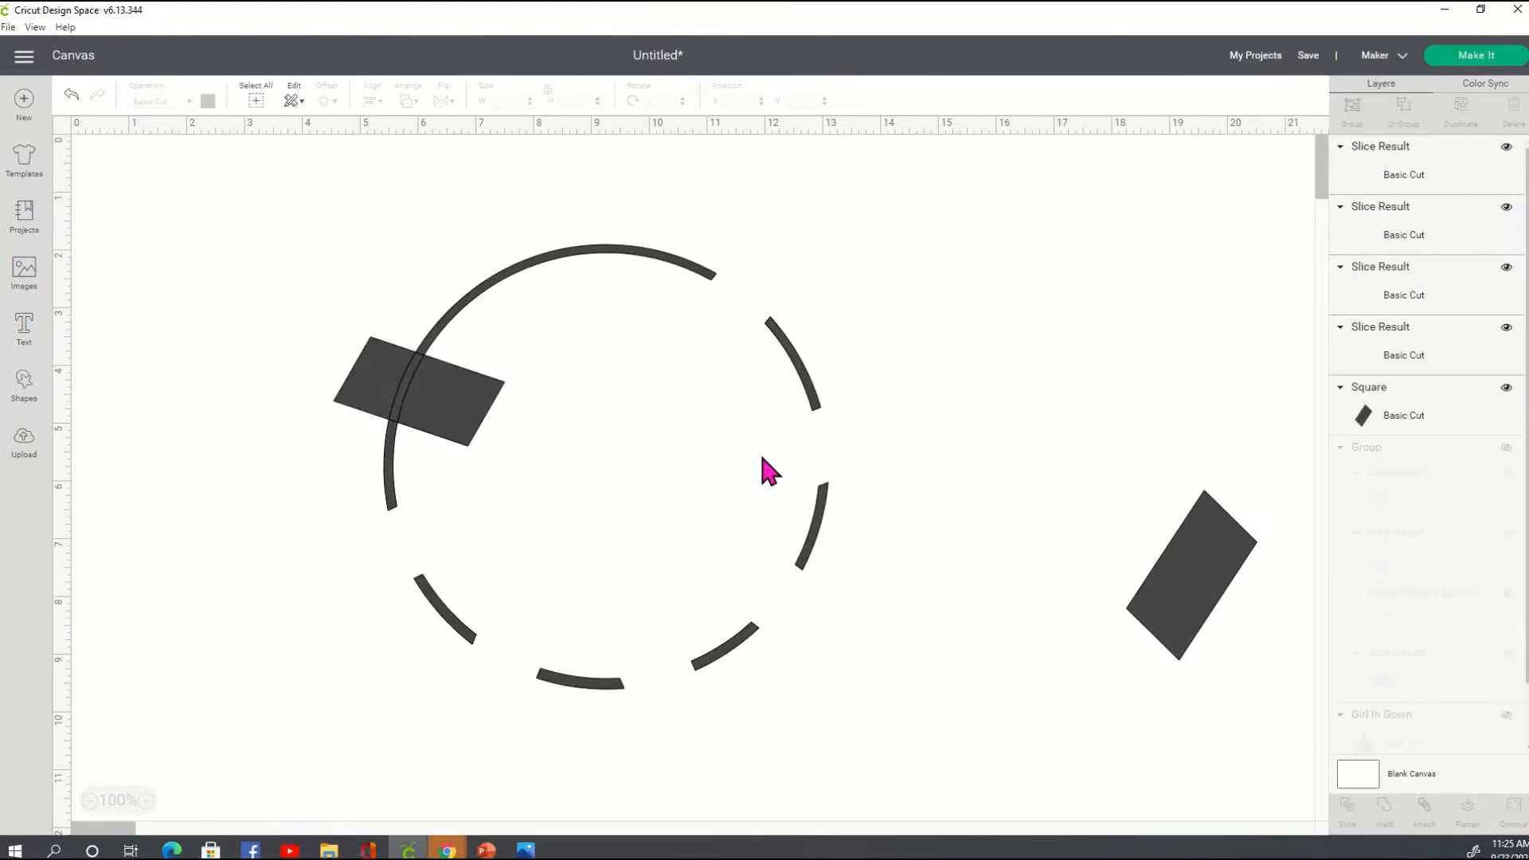
left_click(1451, 226)
key("Delete")
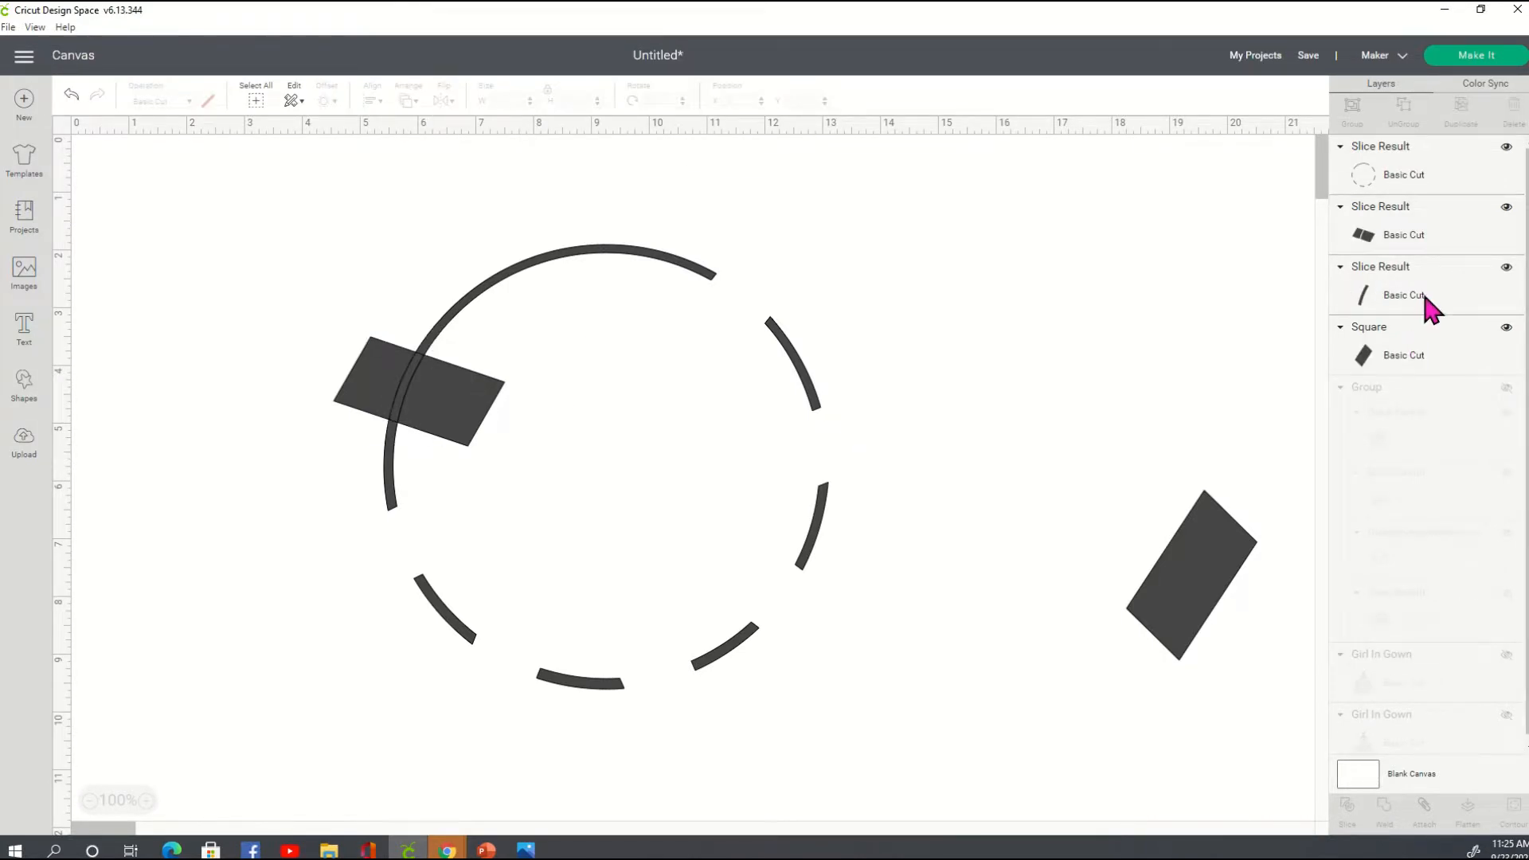
left_click(1424, 296)
key("Delete")
Move the ring to about X 7.61, Y 2.79 and place the cut rectangle across its top edge, turned to cross the band squarely
left_click_drag(501, 417, 418, 499)
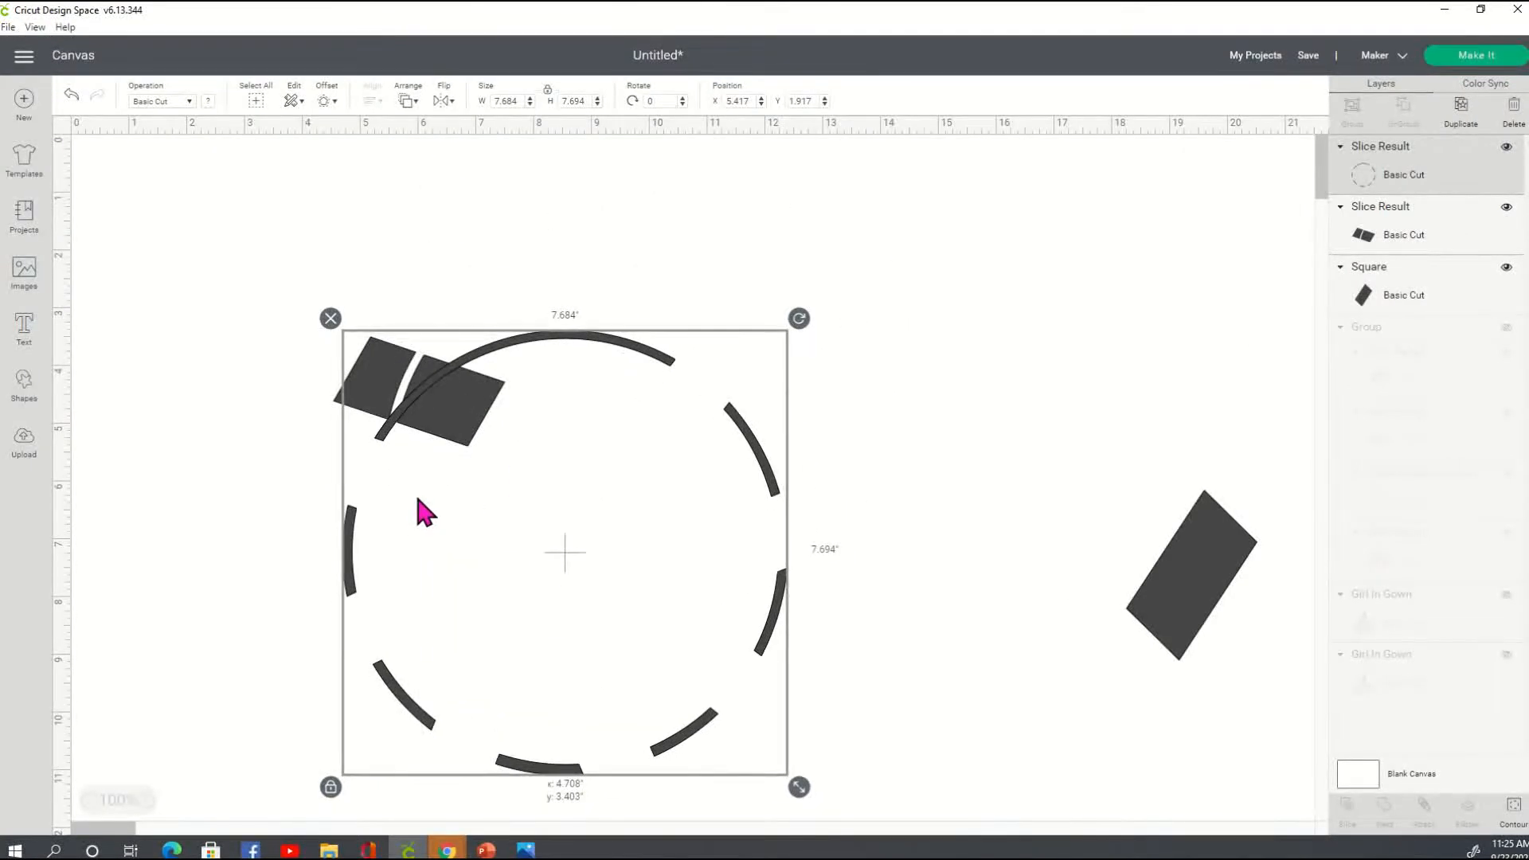
left_click_drag(492, 443, 652, 413)
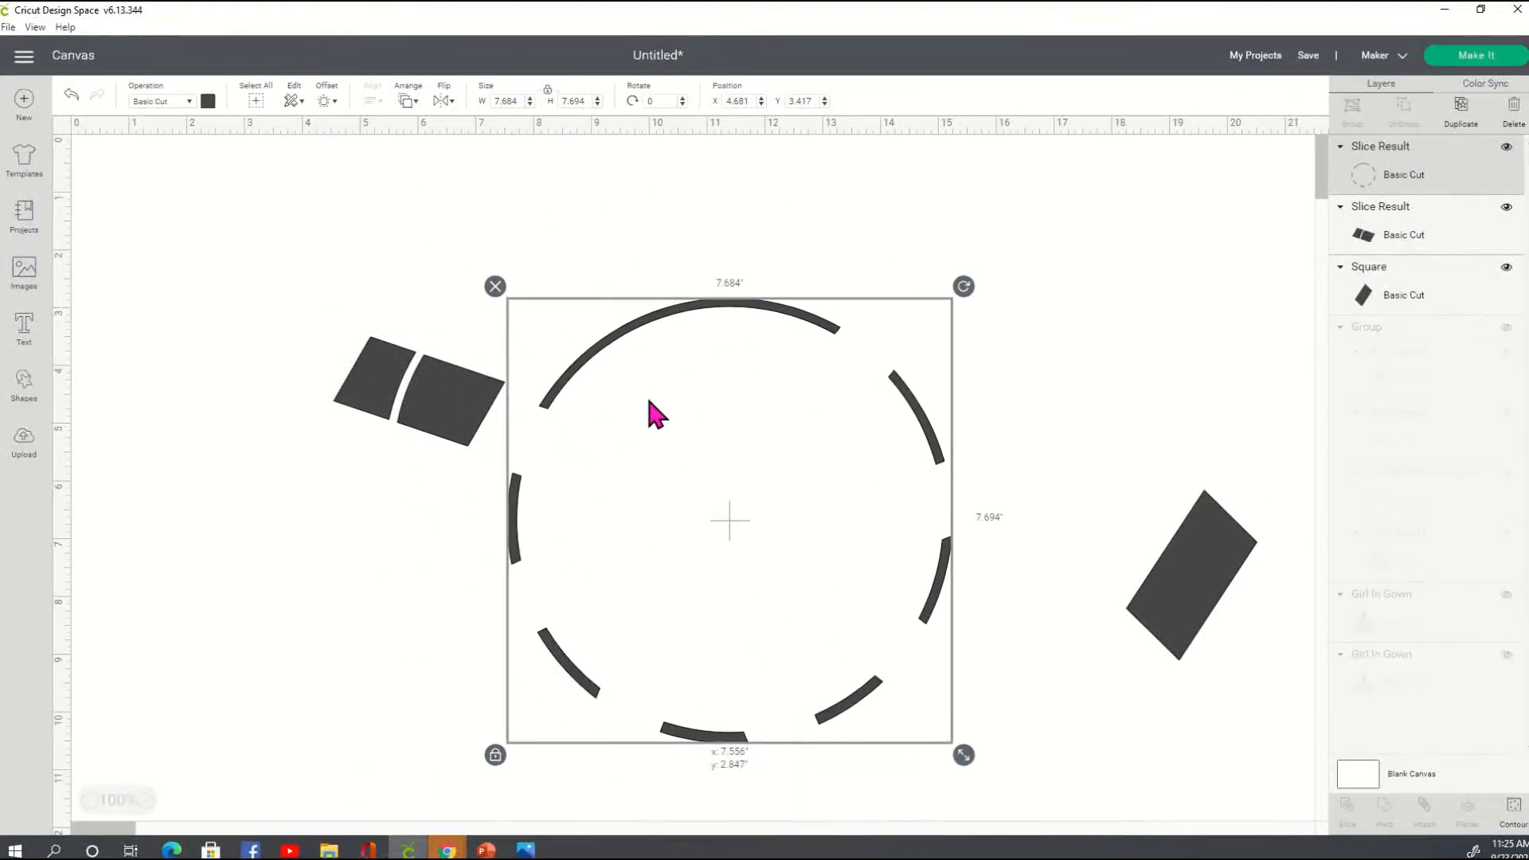
left_click(468, 428)
left_click_drag(526, 329, 546, 421)
left_click_drag(458, 439, 698, 343)
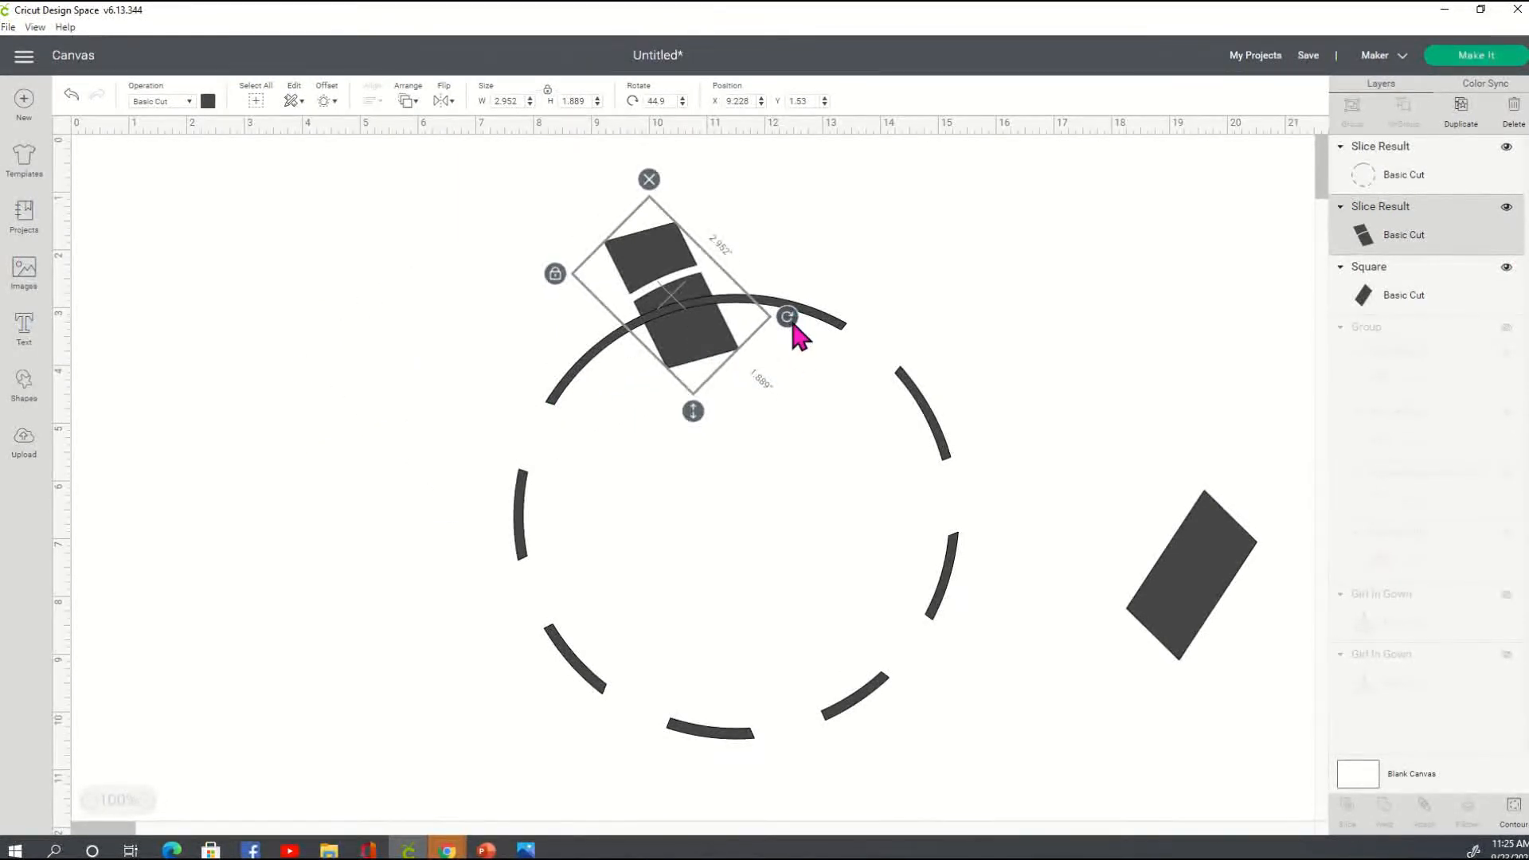
left_click_drag(703, 349, 698, 327)
left_click_drag(781, 410, 774, 417)
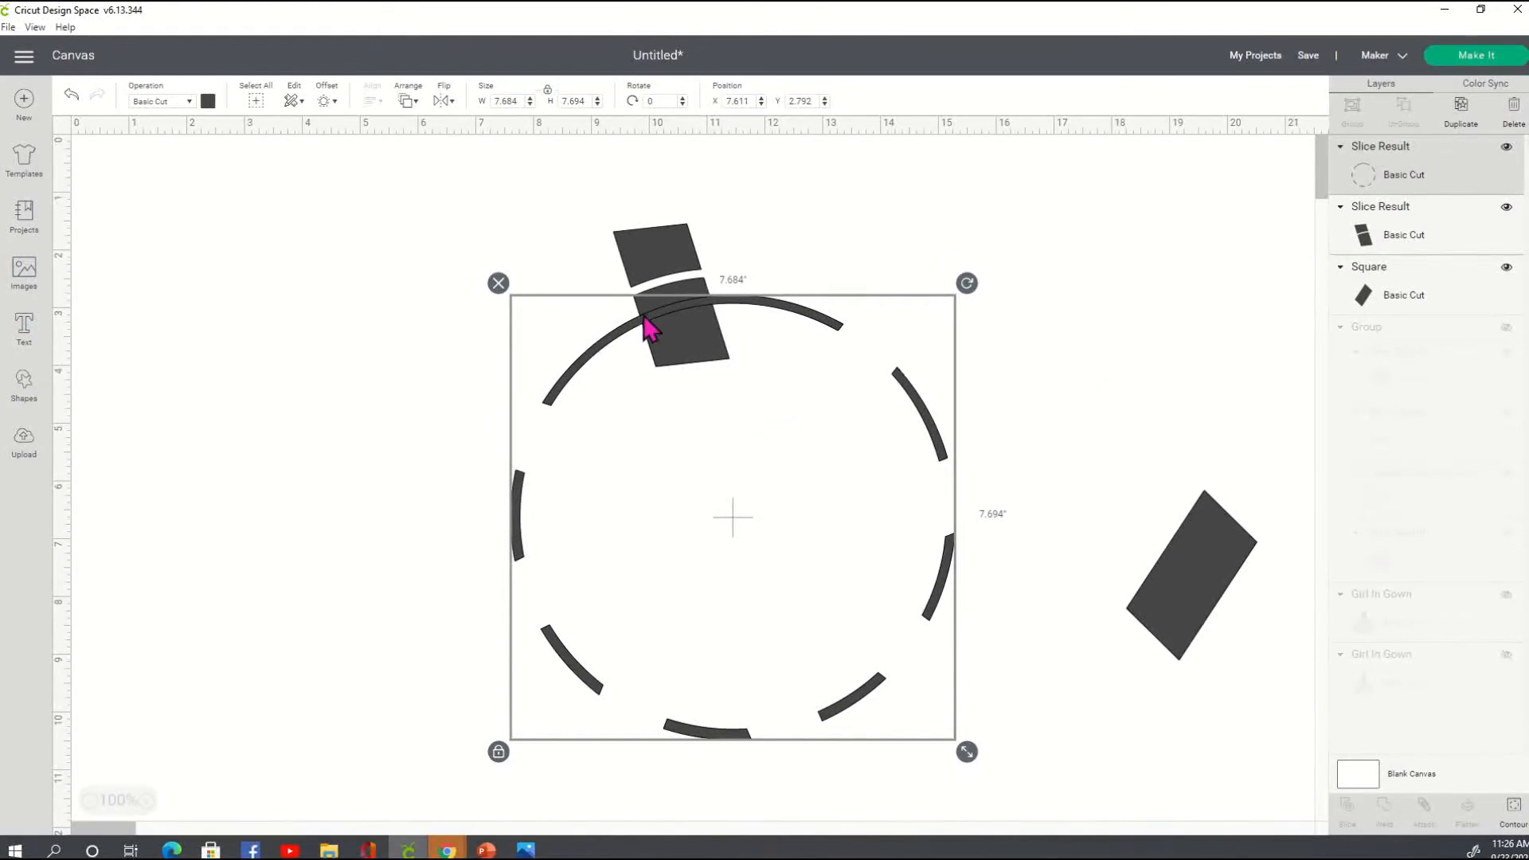
Slice the ring with the rectangle on its top edge and delete both arc pieces from that gap
left_click(673, 259, "shift")
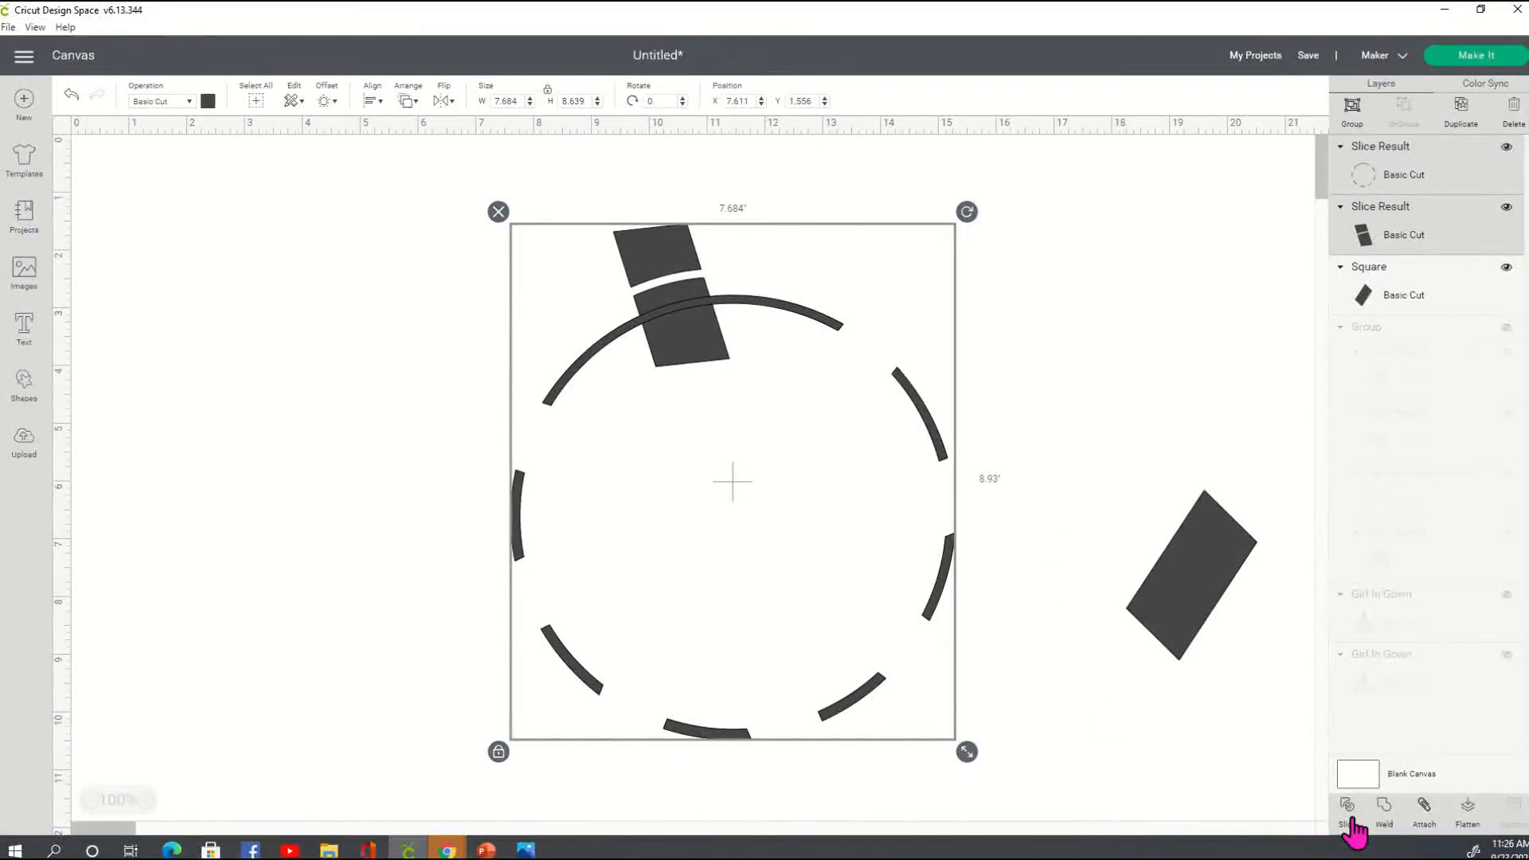
left_click(1178, 346)
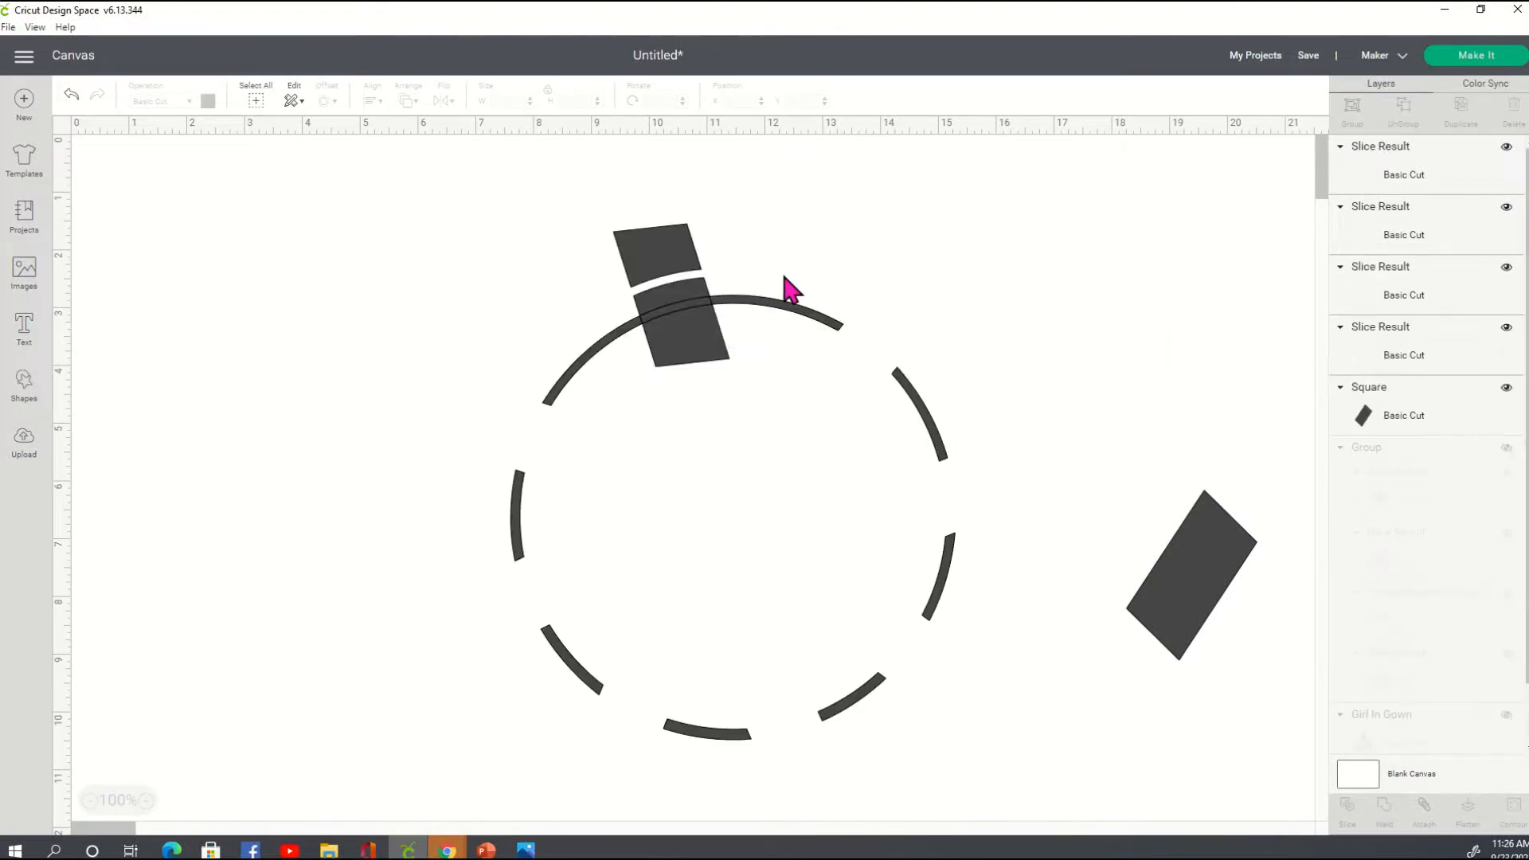
left_click(1387, 360)
key("Delete")
left_click(1417, 236)
key("Delete")
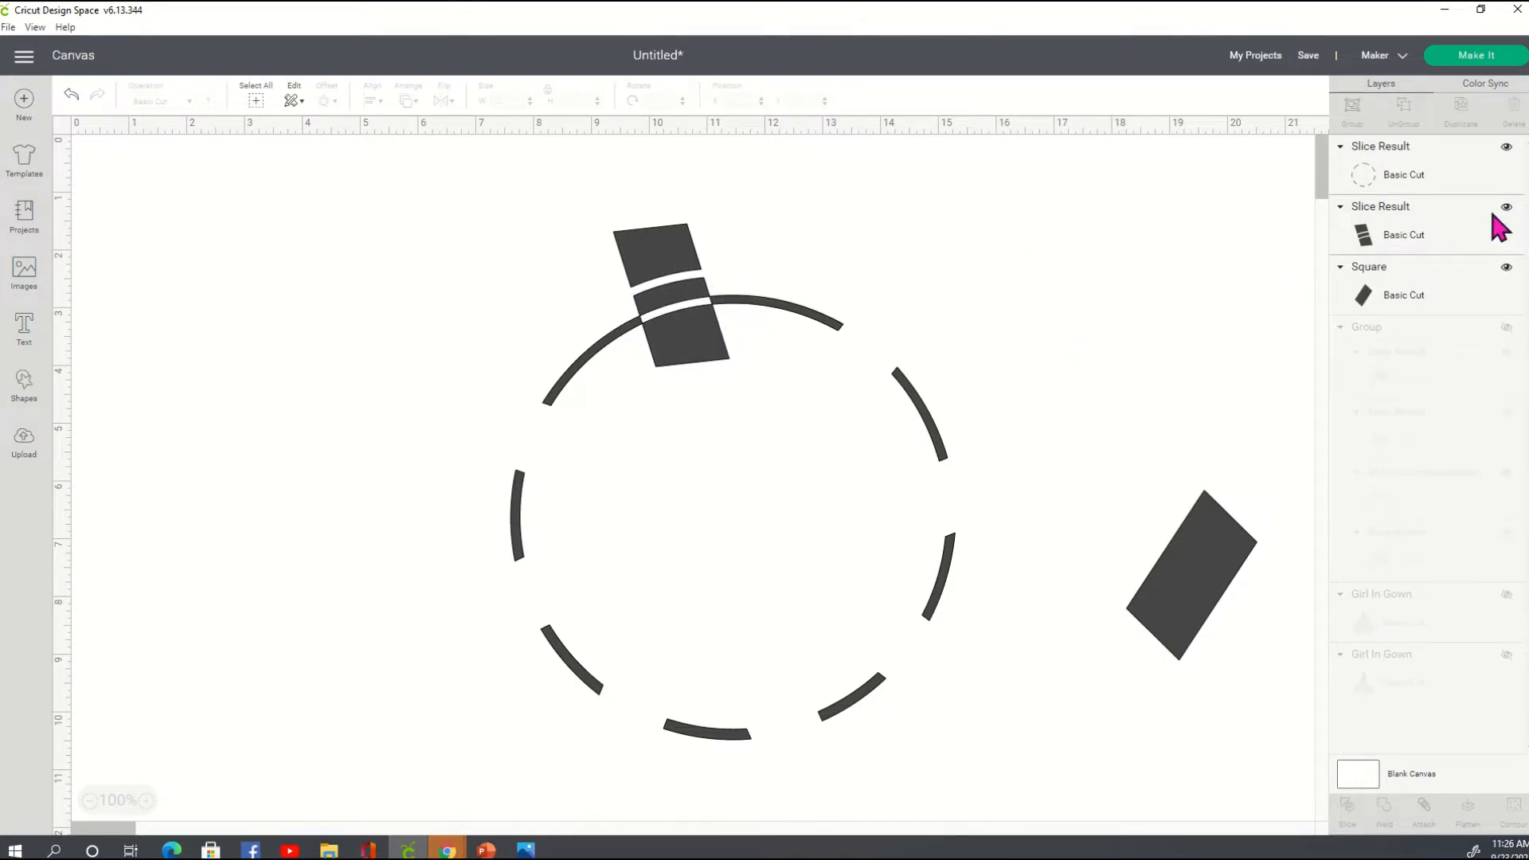
Delete the sliced rectangle and the spare rectangle so only the dashed ring is left
left_click(1385, 252)
key("Delete")
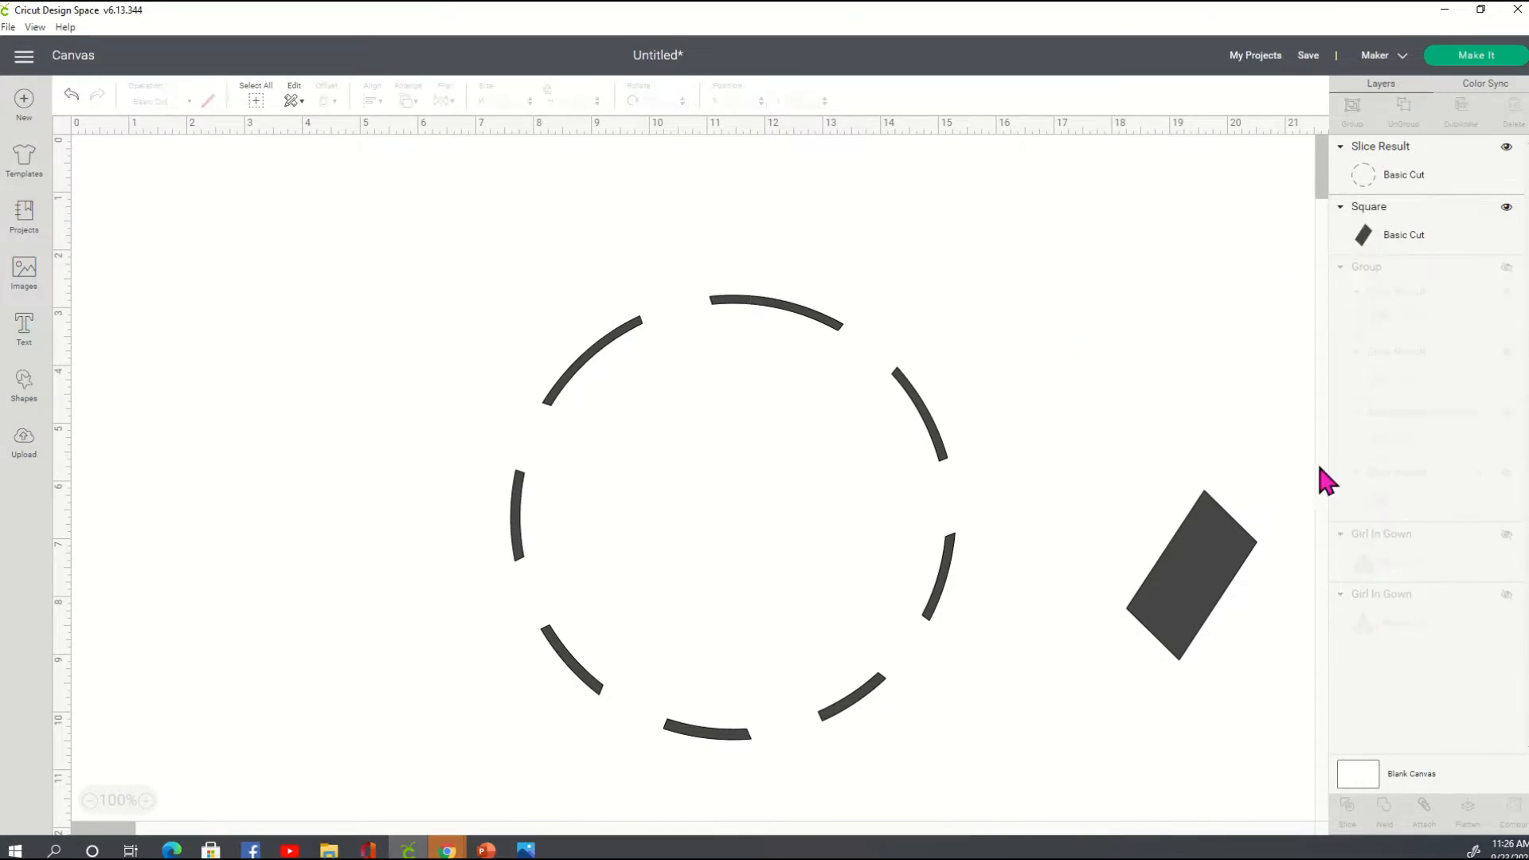
left_click(1424, 237)
key("Delete")
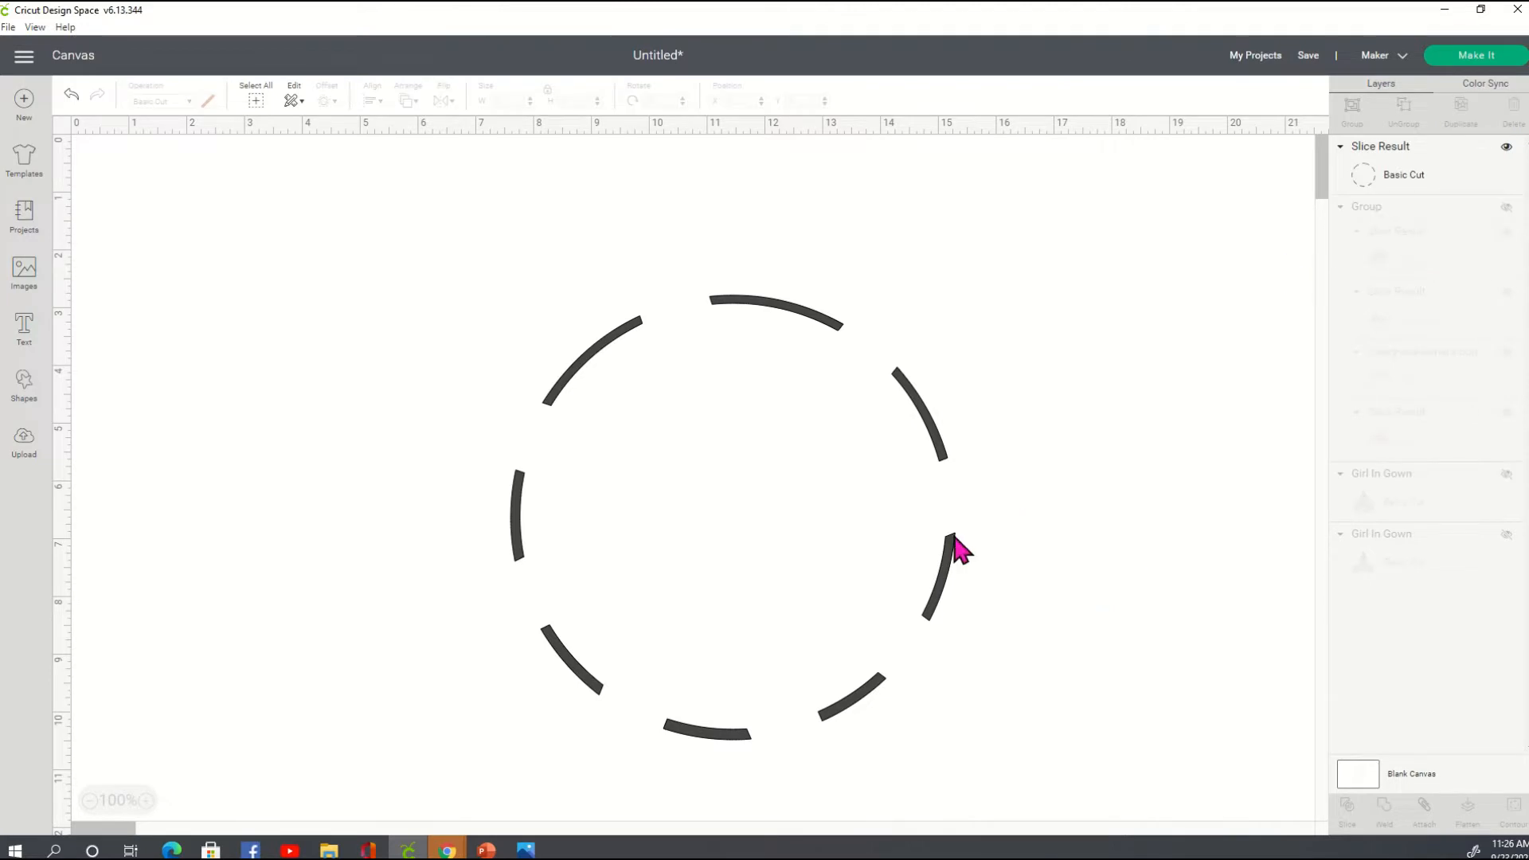
Reposition the dashed ring in the upper middle of the canvas and deselect it
left_click_drag(692, 532, 458, 501)
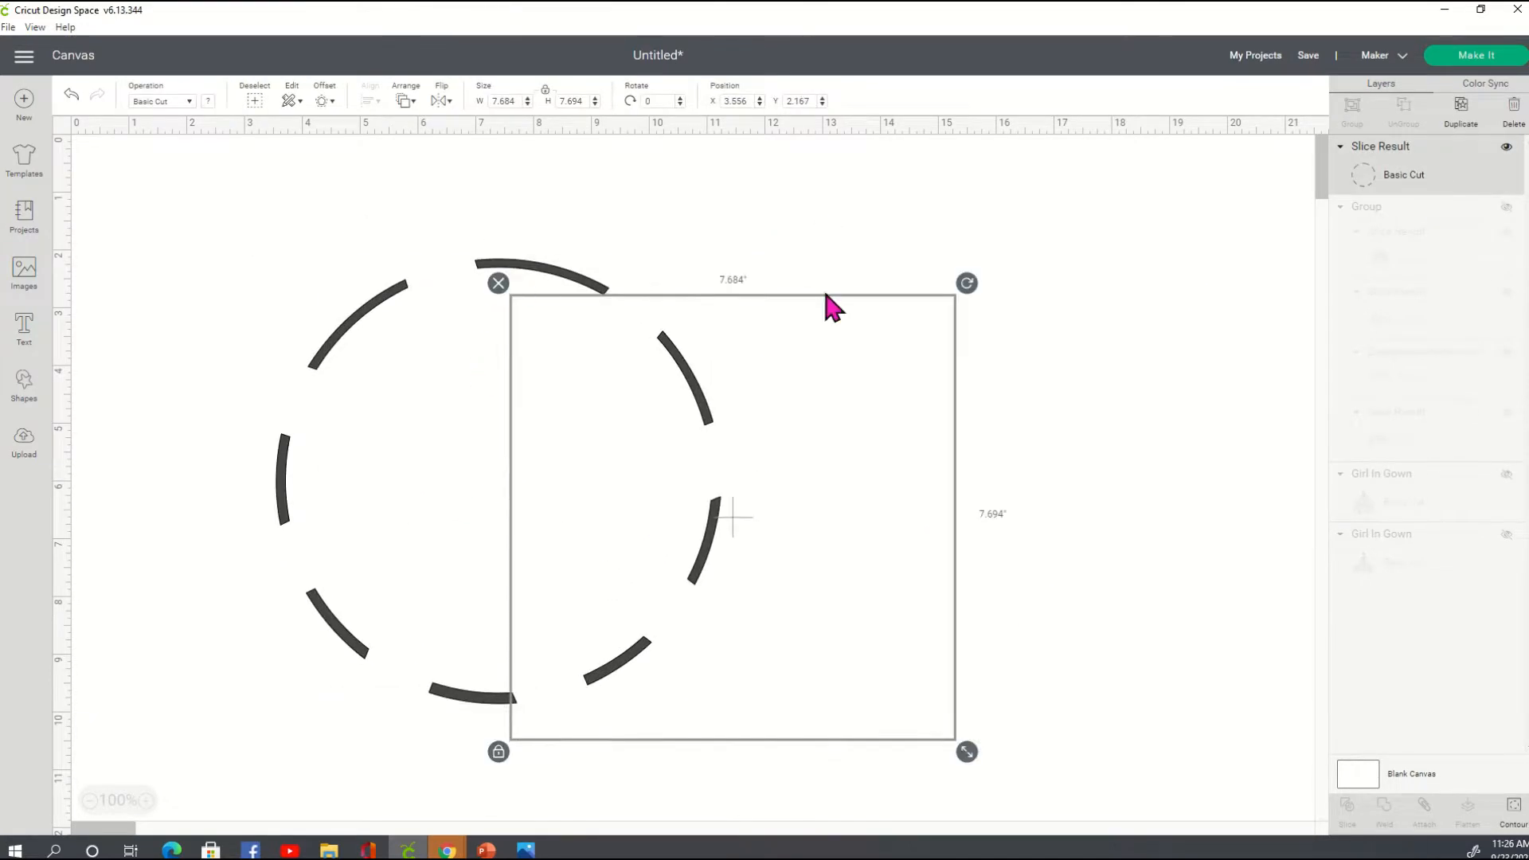
left_click(1141, 443)
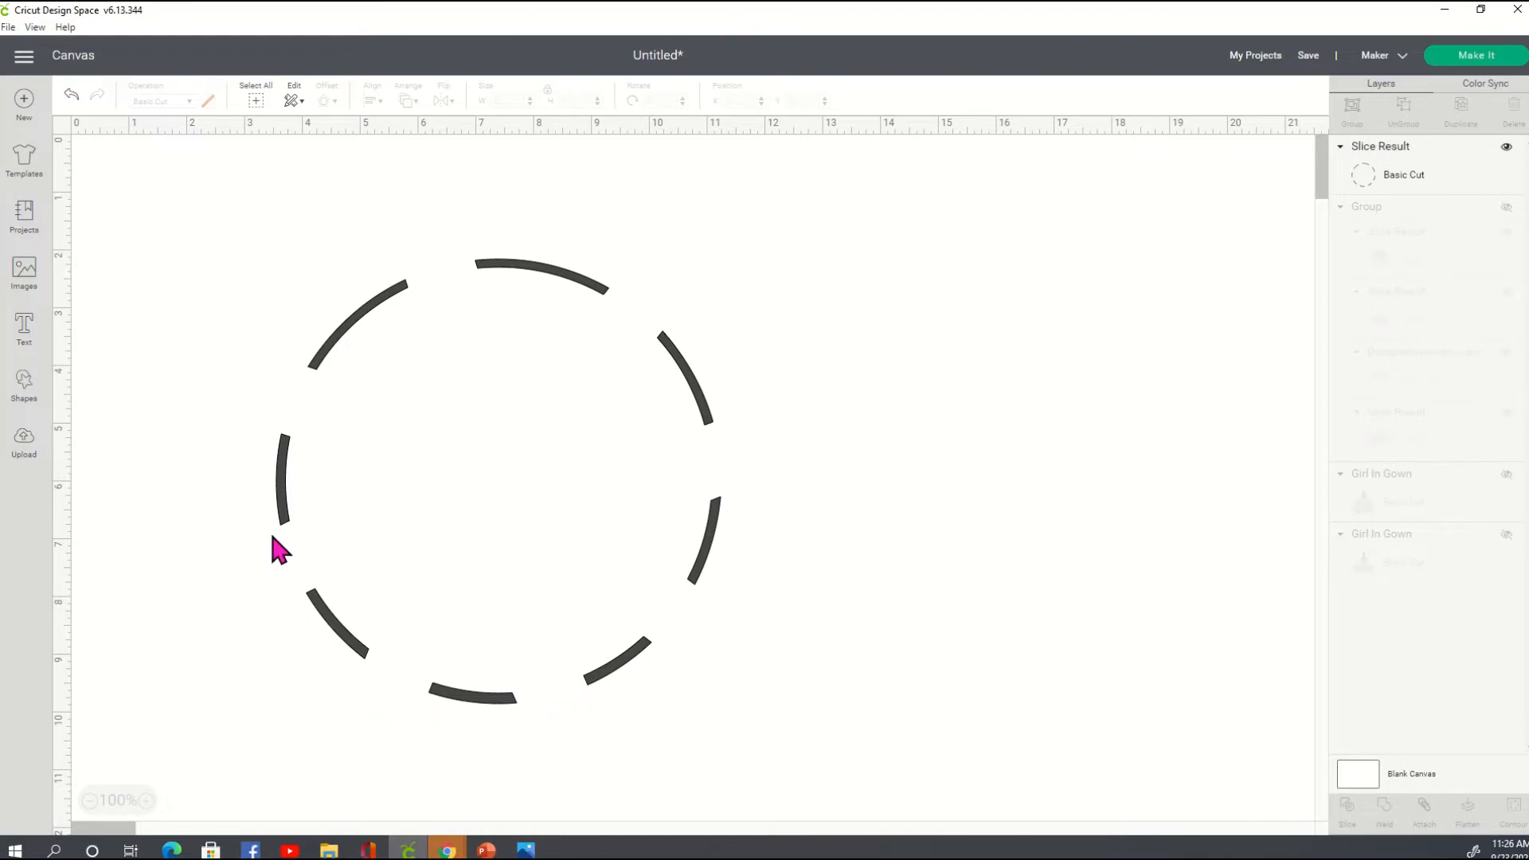
left_click_drag(426, 369, 521, 361)
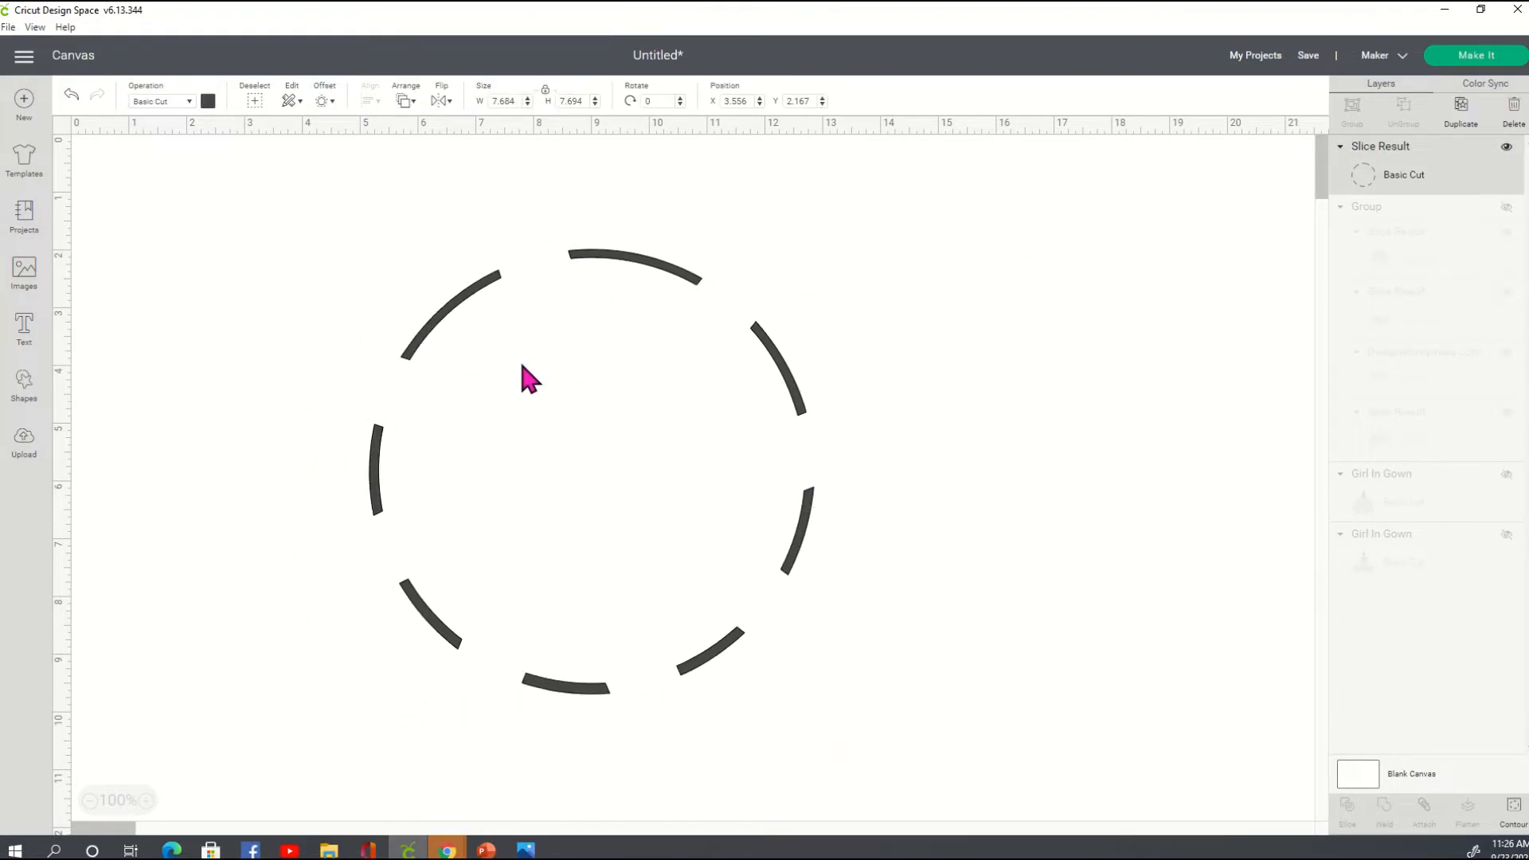
left_click(1047, 319)
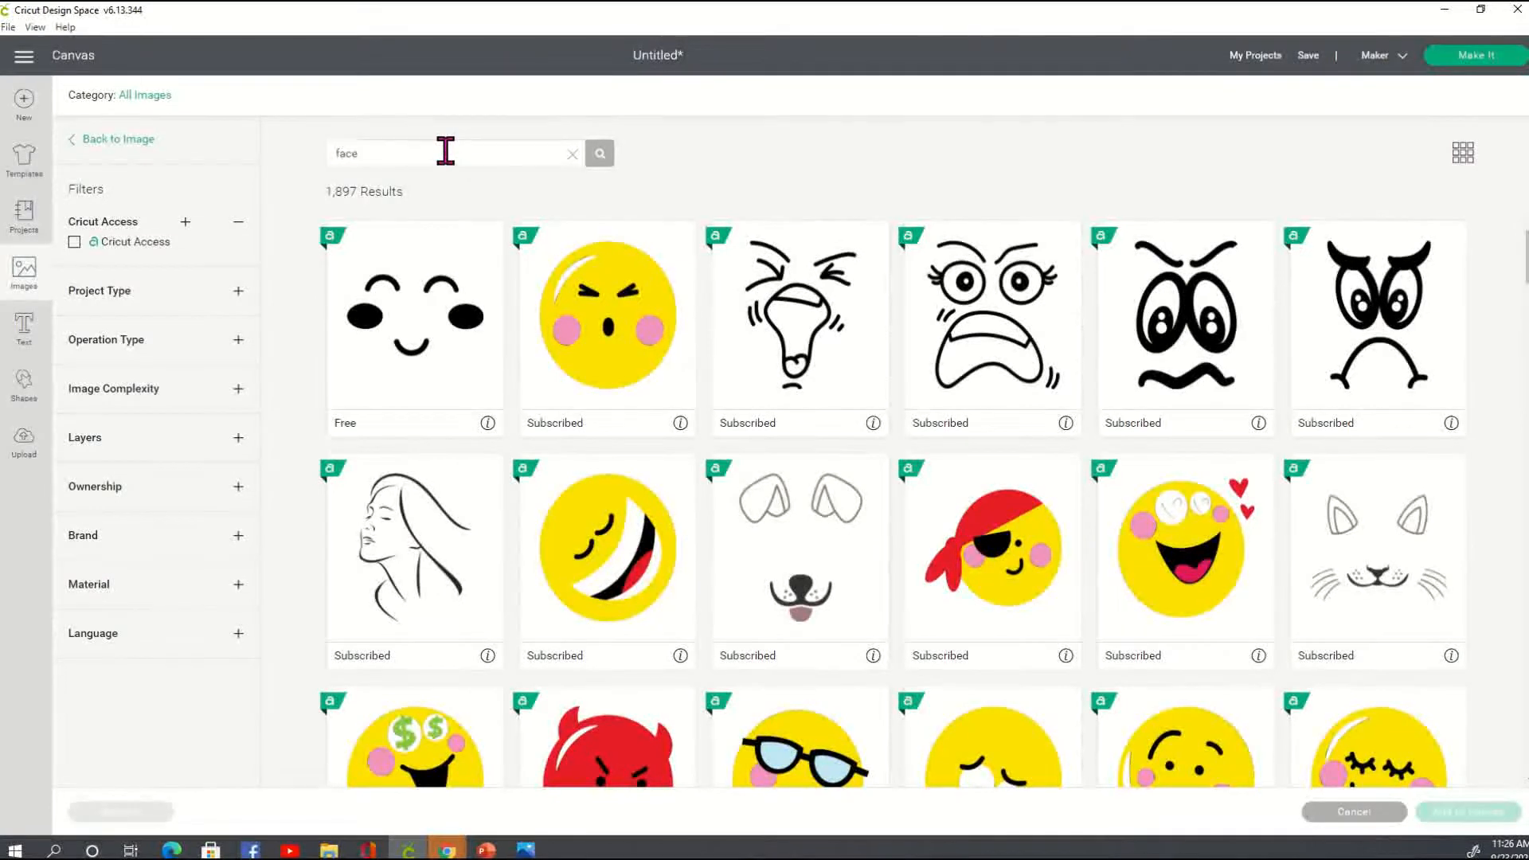
Search the image library for "drinks" and select the orange champagne flute image
double_click(446, 151)
type("rinks")
mouse_move(446, 24)
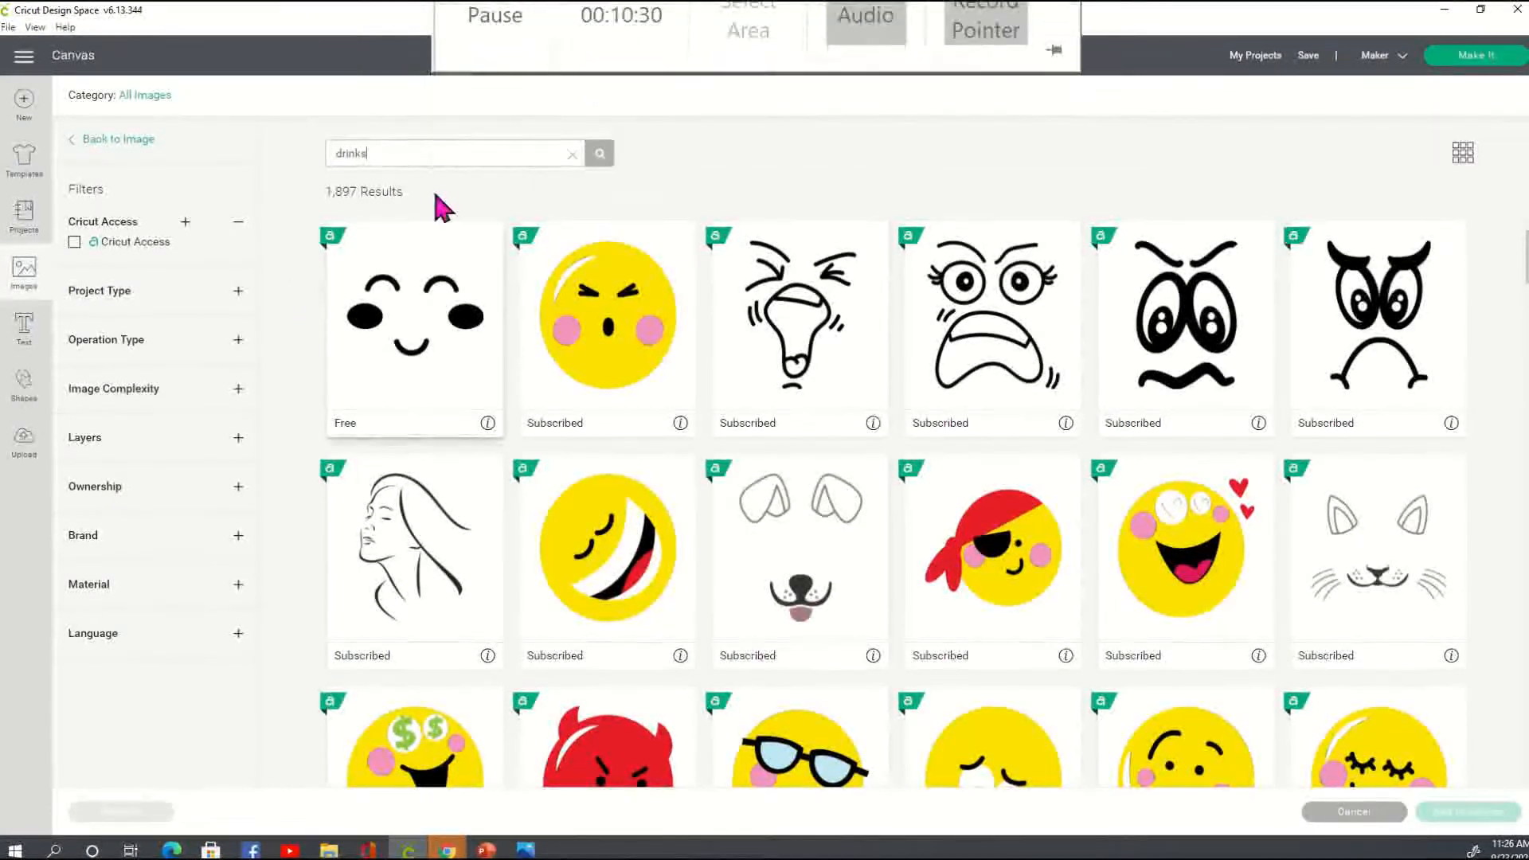
left_click(599, 154)
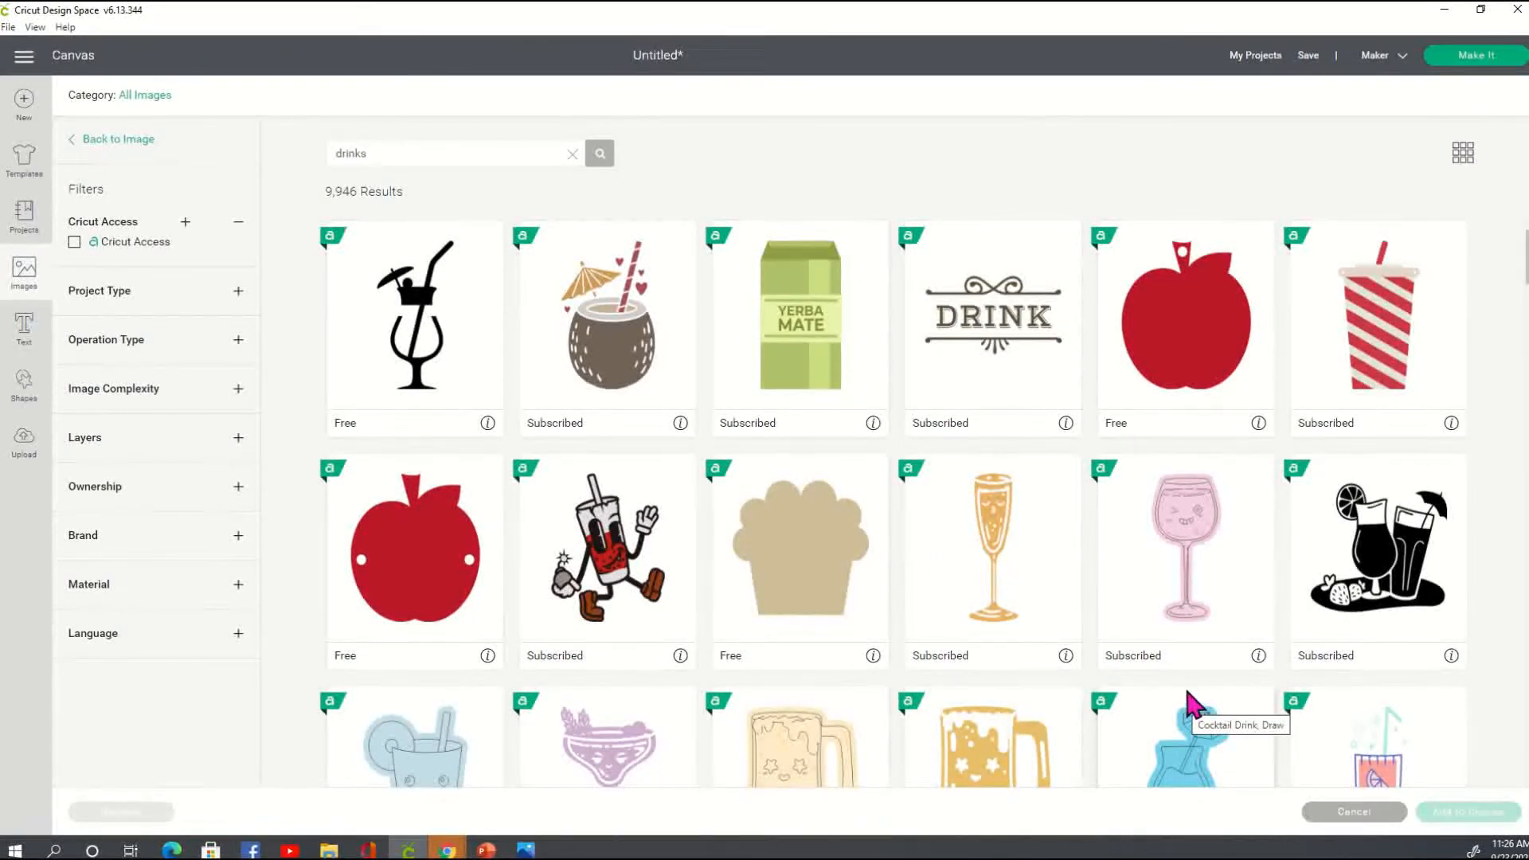
left_click(930, 625)
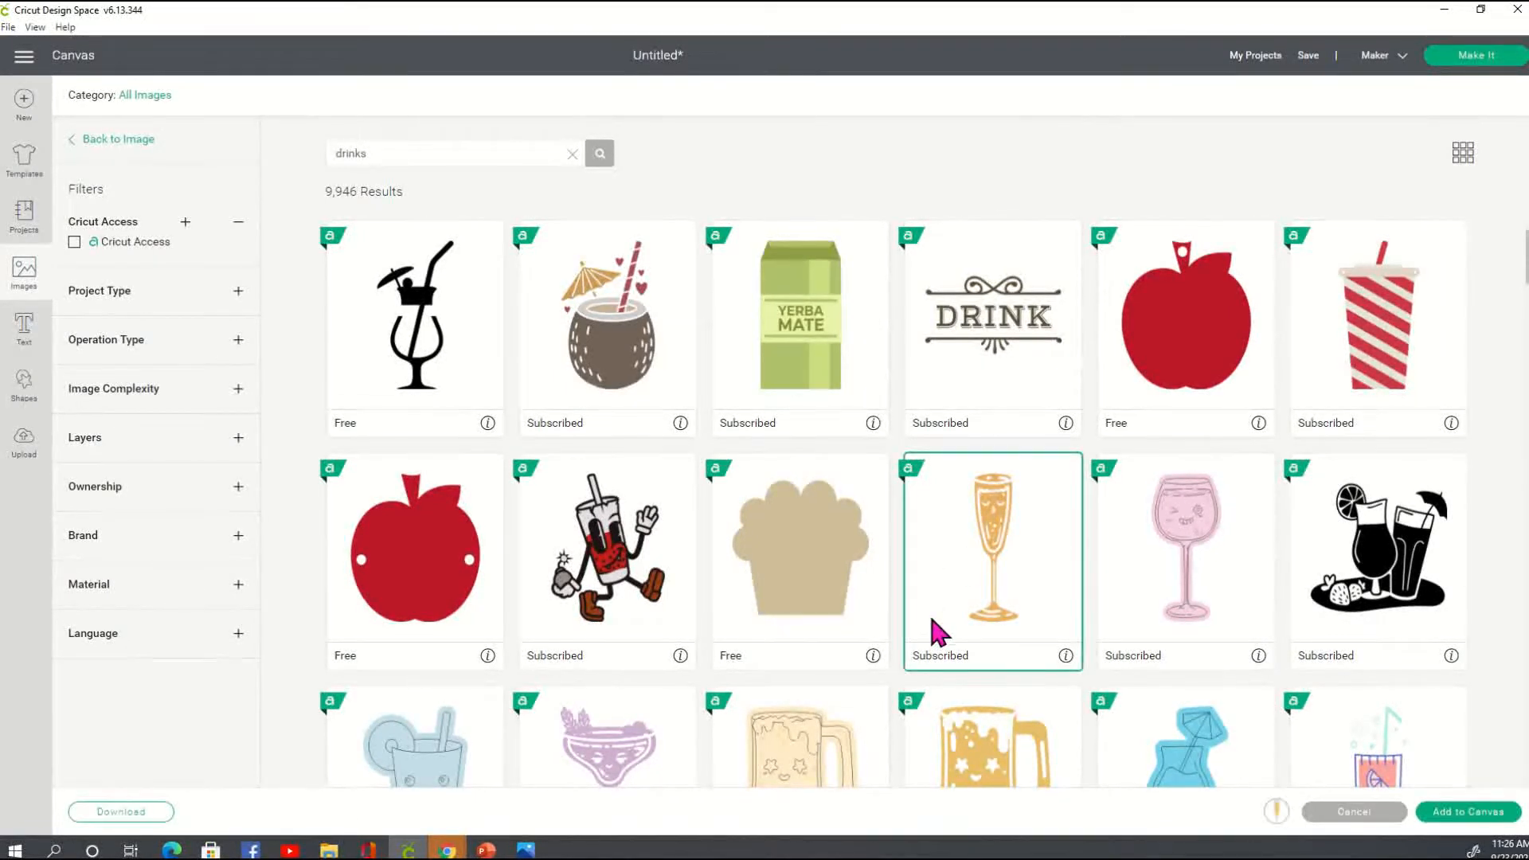
Add the blue cocktail glass with the umbrella to the image selection
scroll(929, 610, "down", 1)
scroll(930, 618, "down", 1)
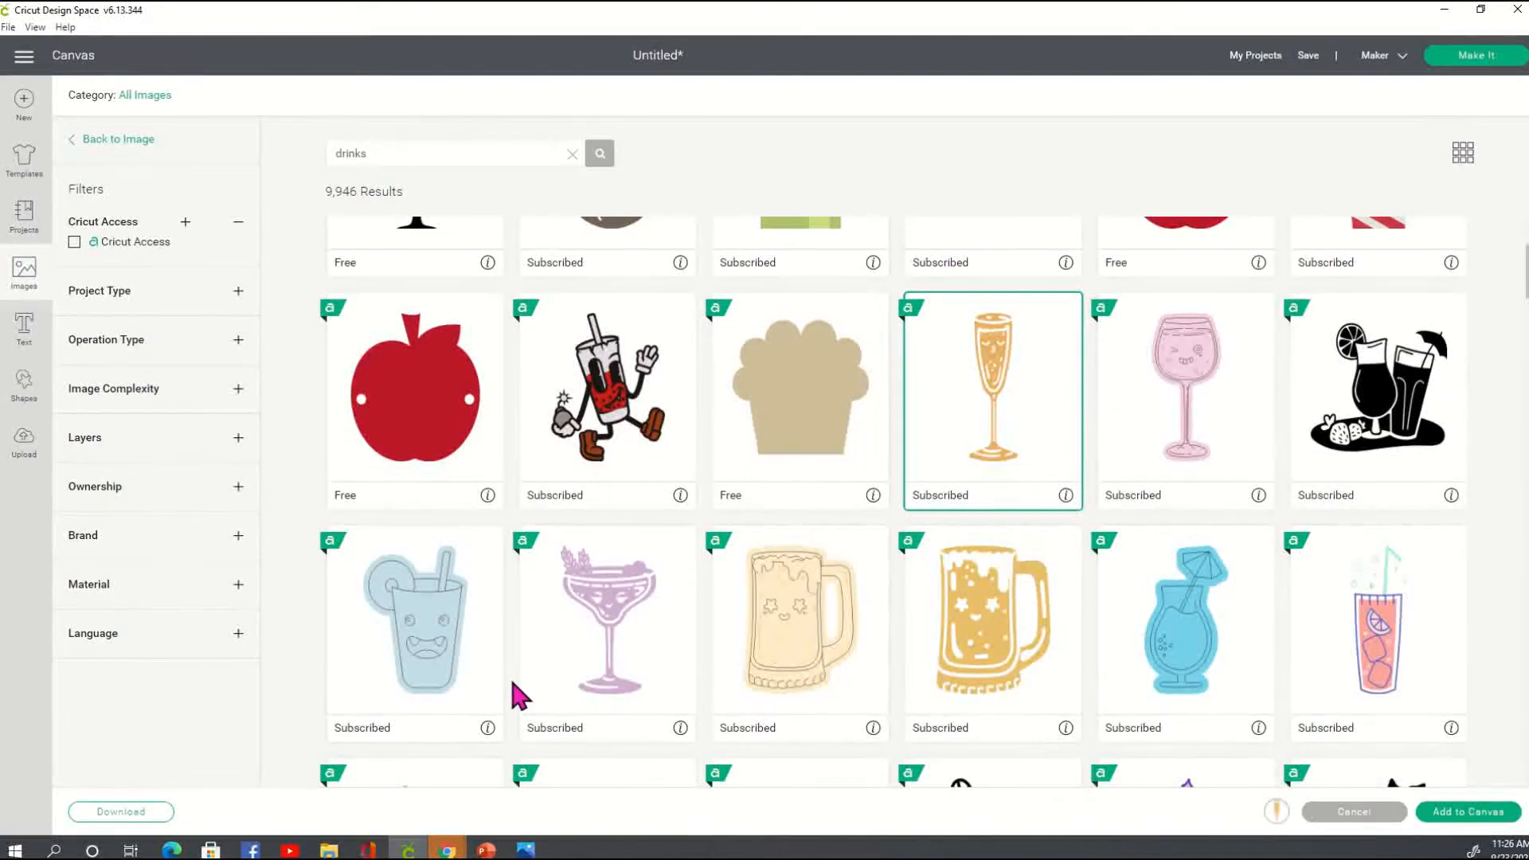
scroll(512, 683, "down", 2)
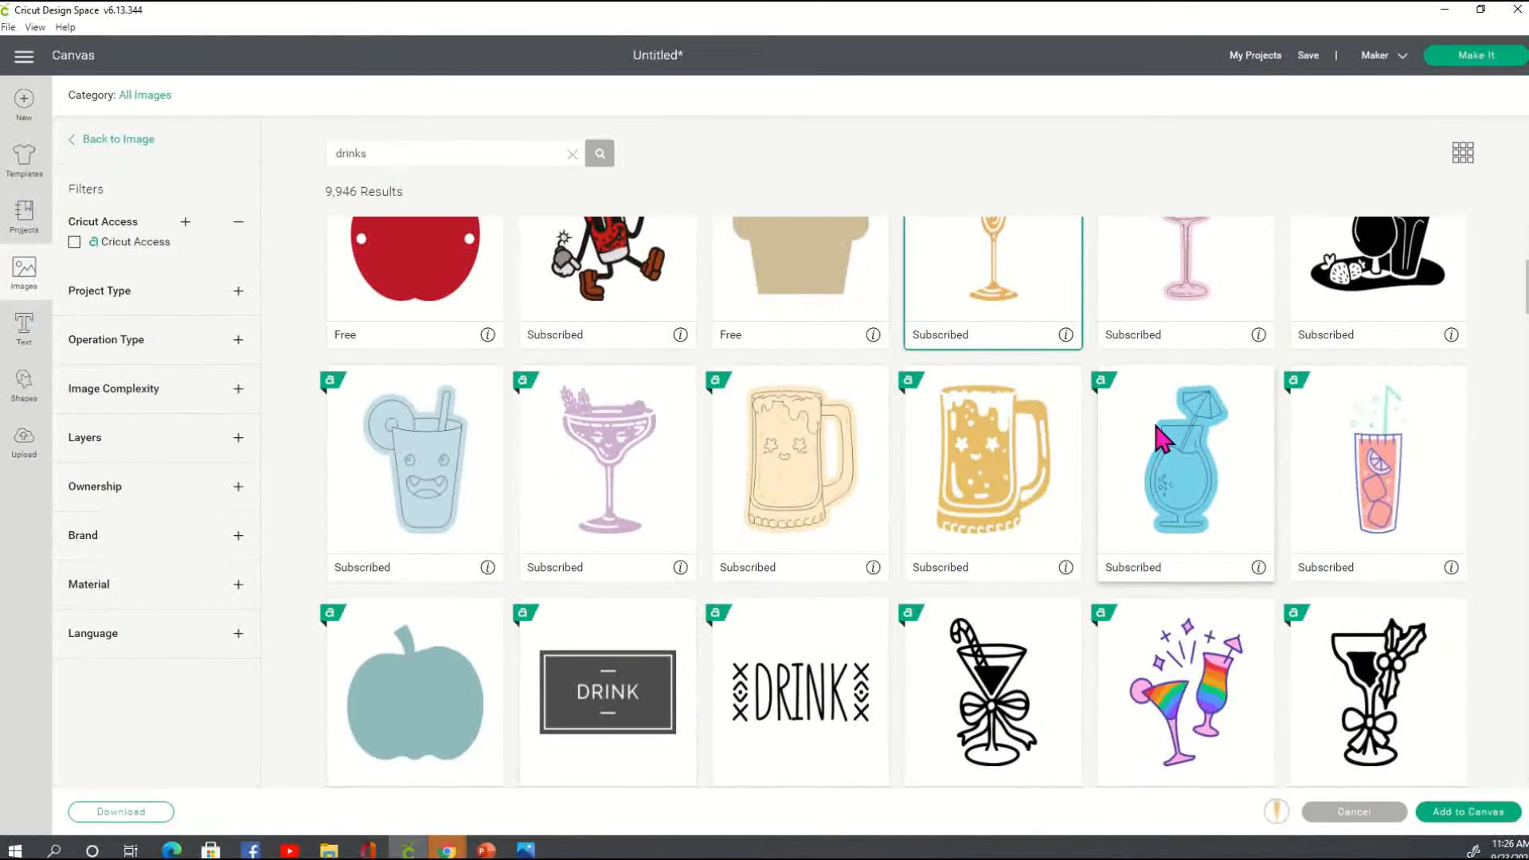
left_click(1210, 438)
Browse further drink images and add the purple cocktail coupe with the face to the selection
scroll(717, 634, "down", 3)
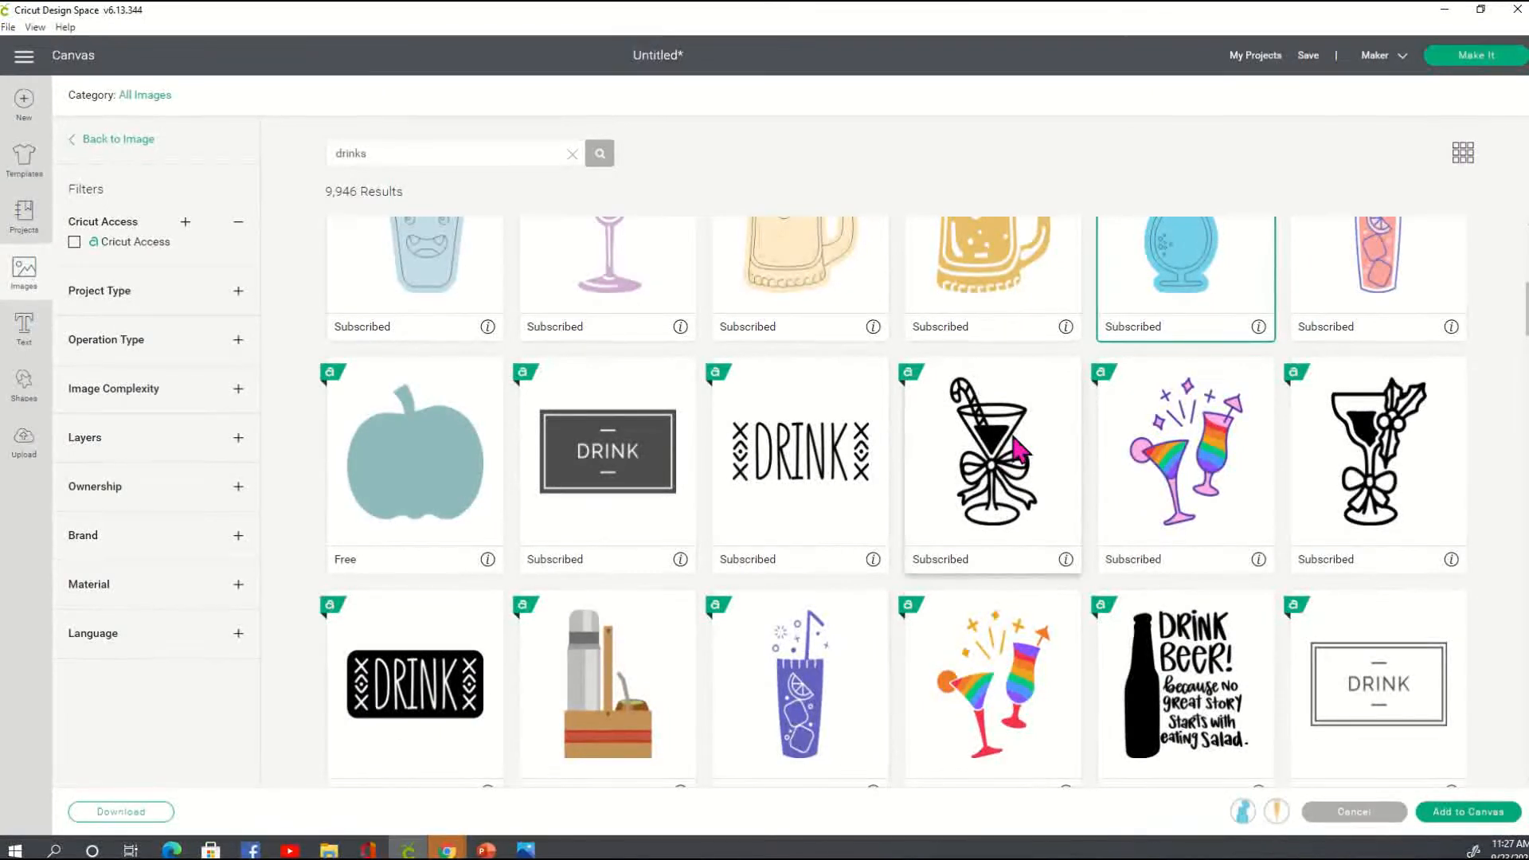
scroll(987, 502, "down", 1)
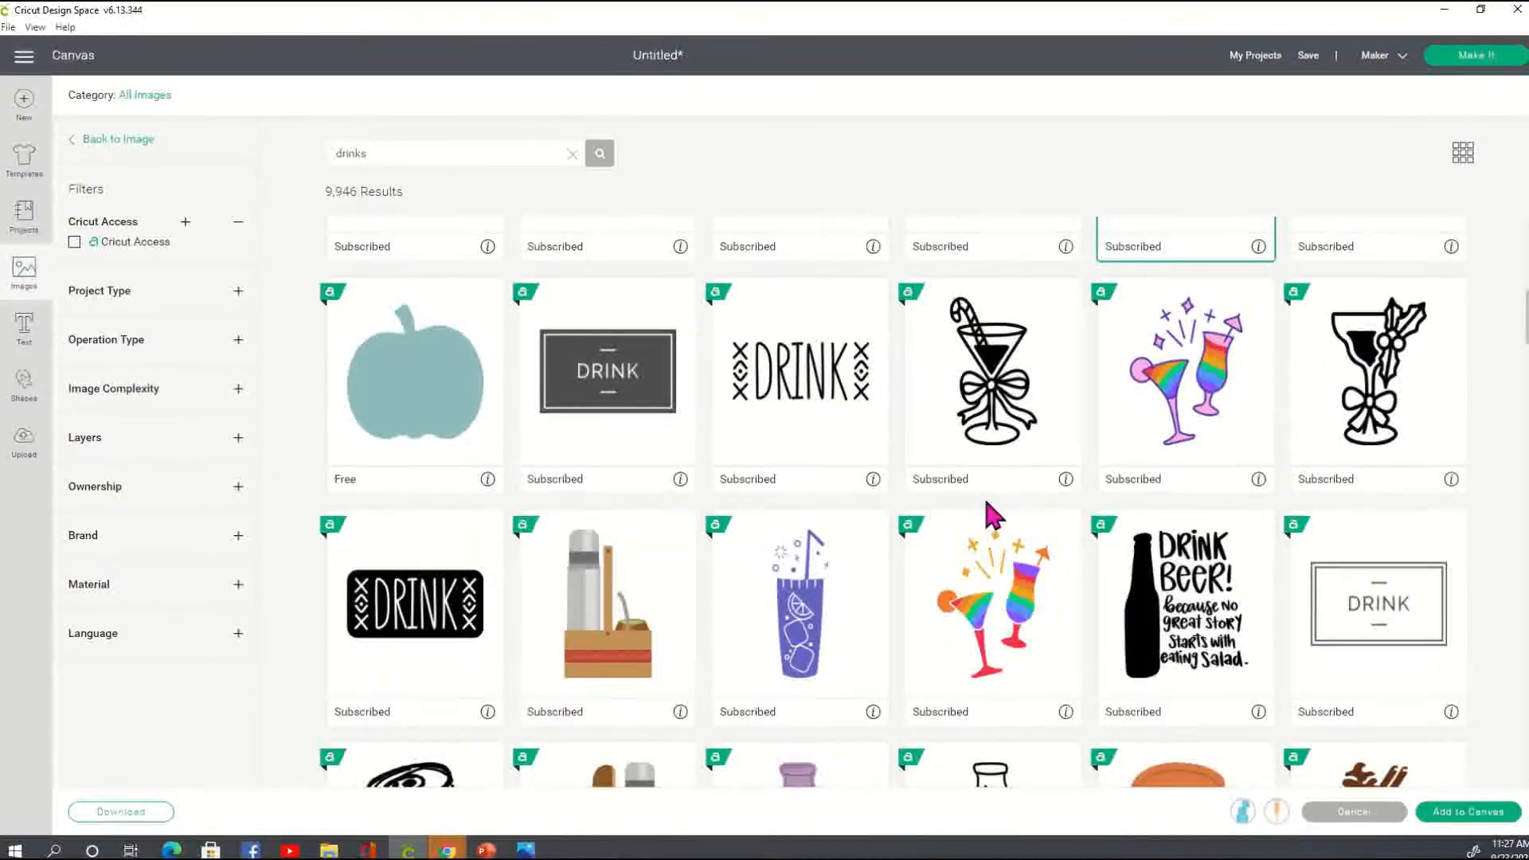
scroll(1187, 557, "down", 2)
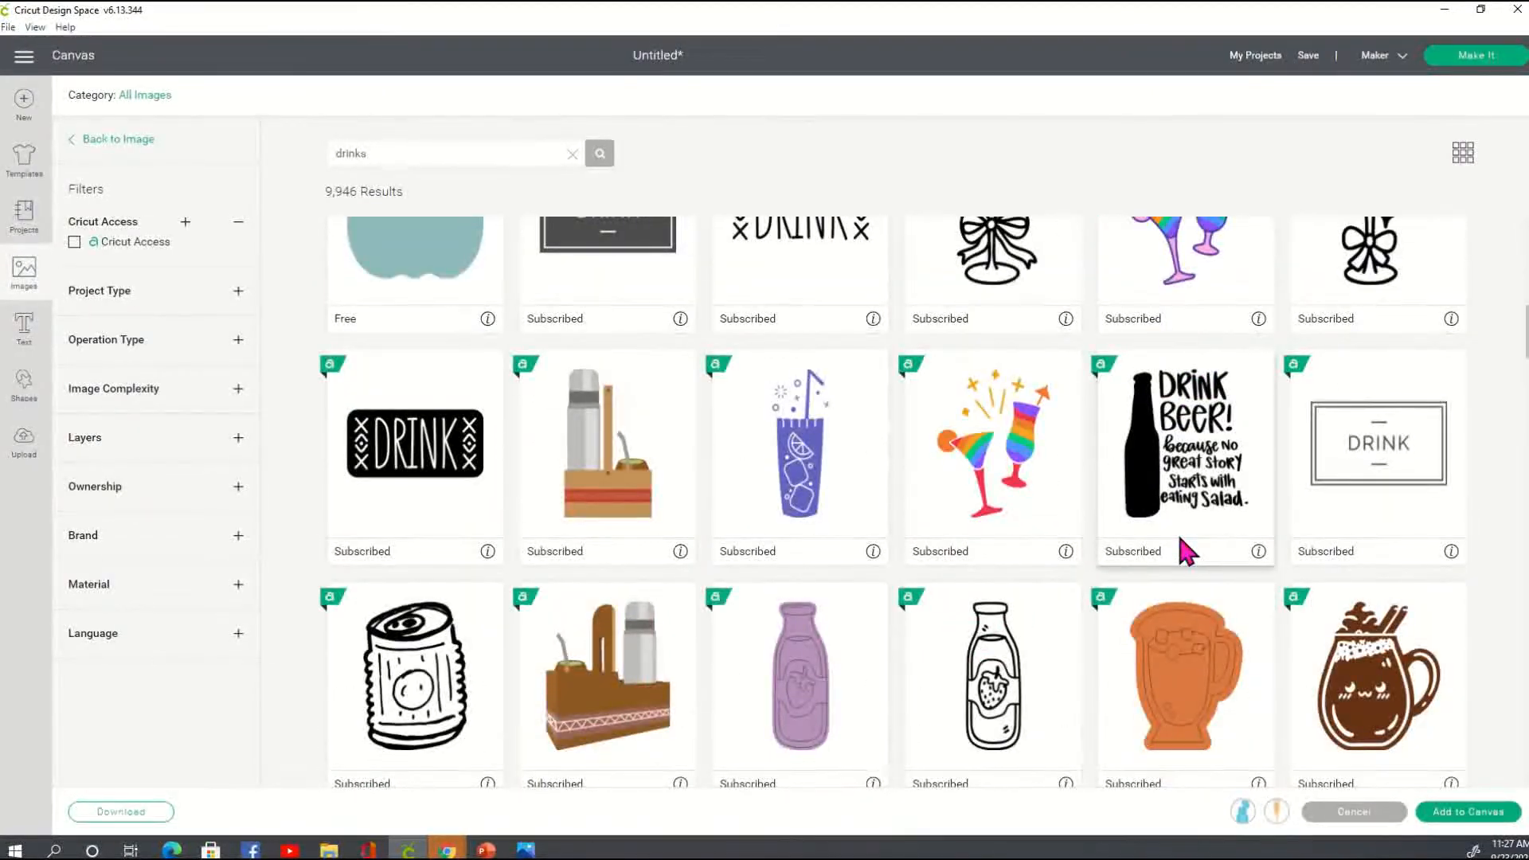
scroll(1256, 366, "up", 3)
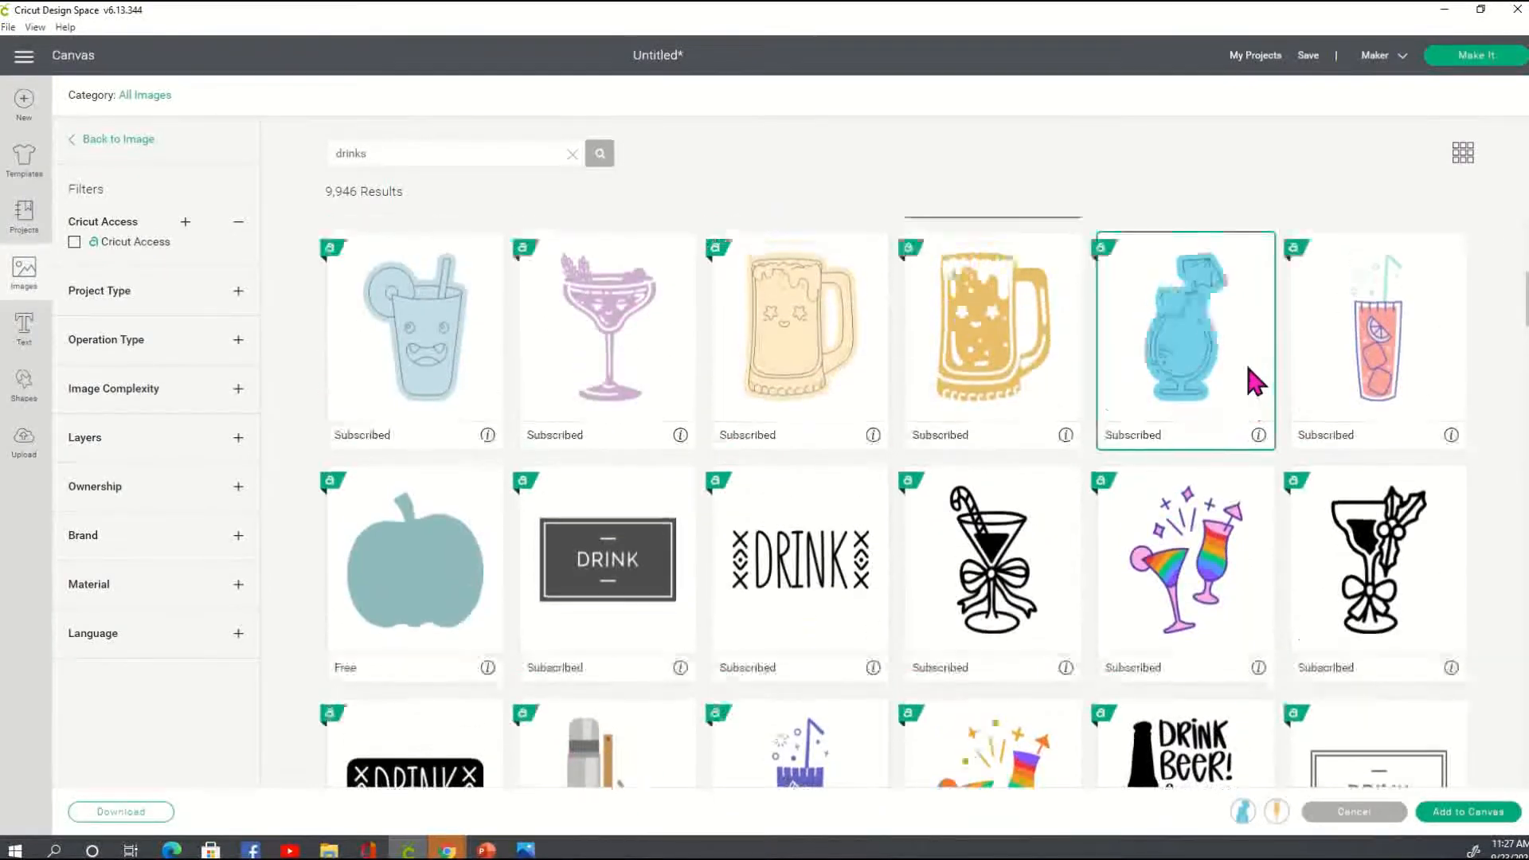
scroll(1246, 366, "up", 3)
left_click(673, 603)
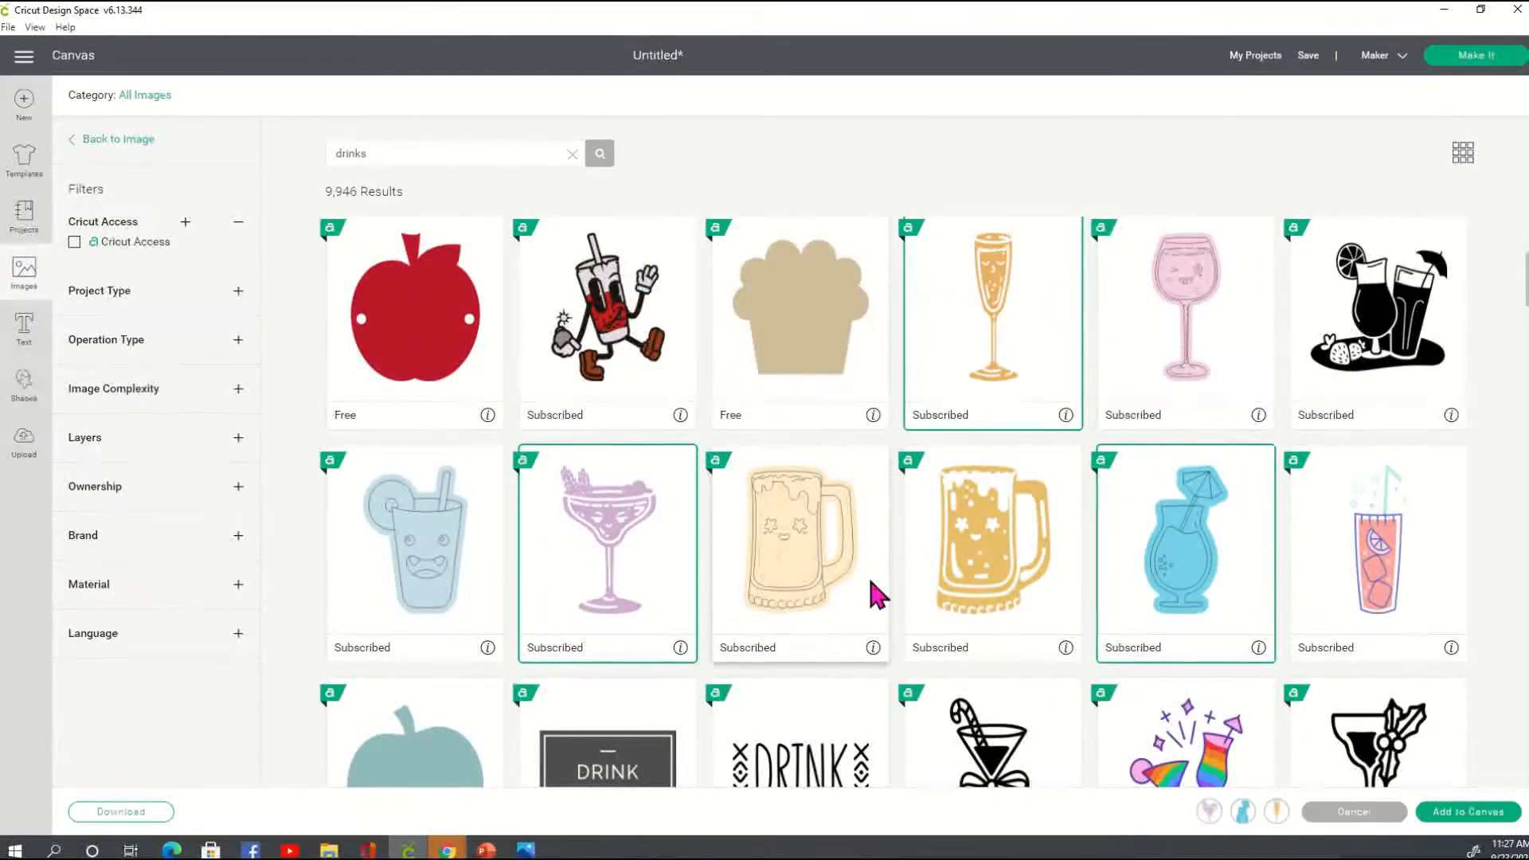
Add the brown coconut drink with the umbrella and the tall pink iced lemon drink to the image selection
scroll(830, 471, "up", 3)
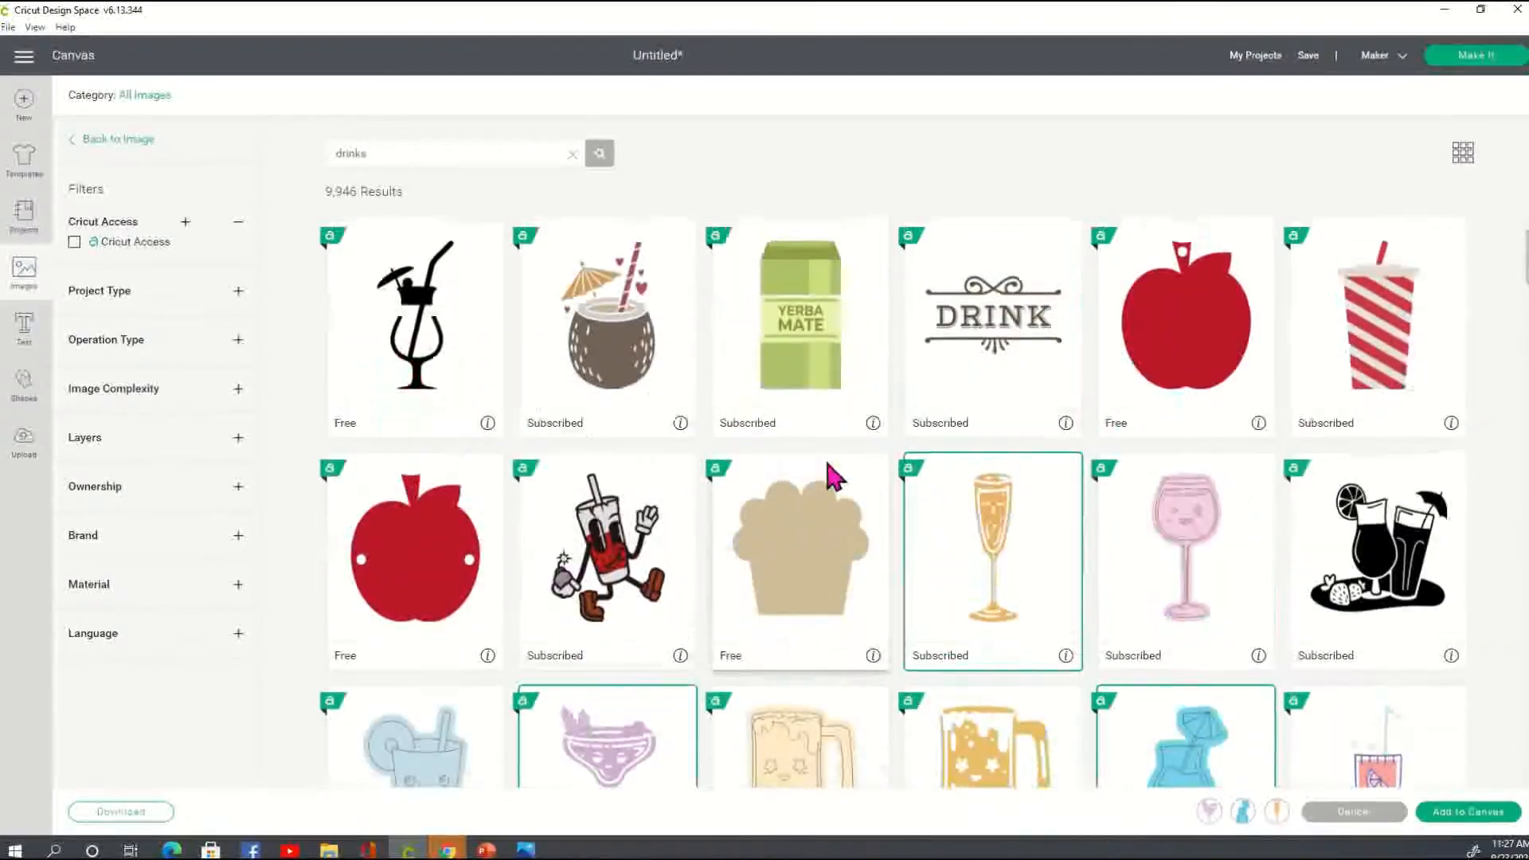
left_click(681, 366)
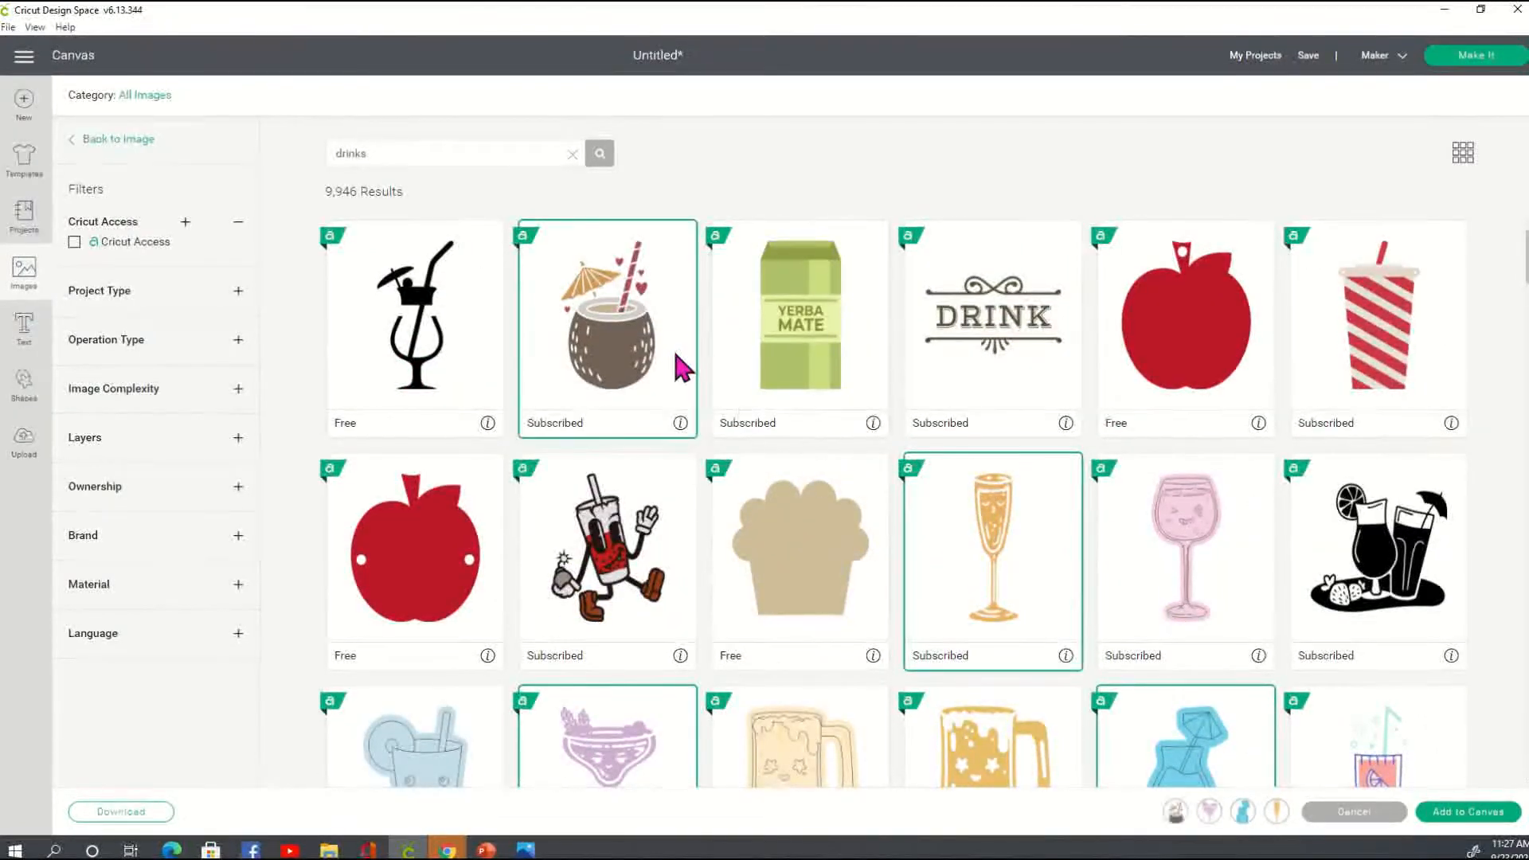
scroll(779, 470, "down", 5)
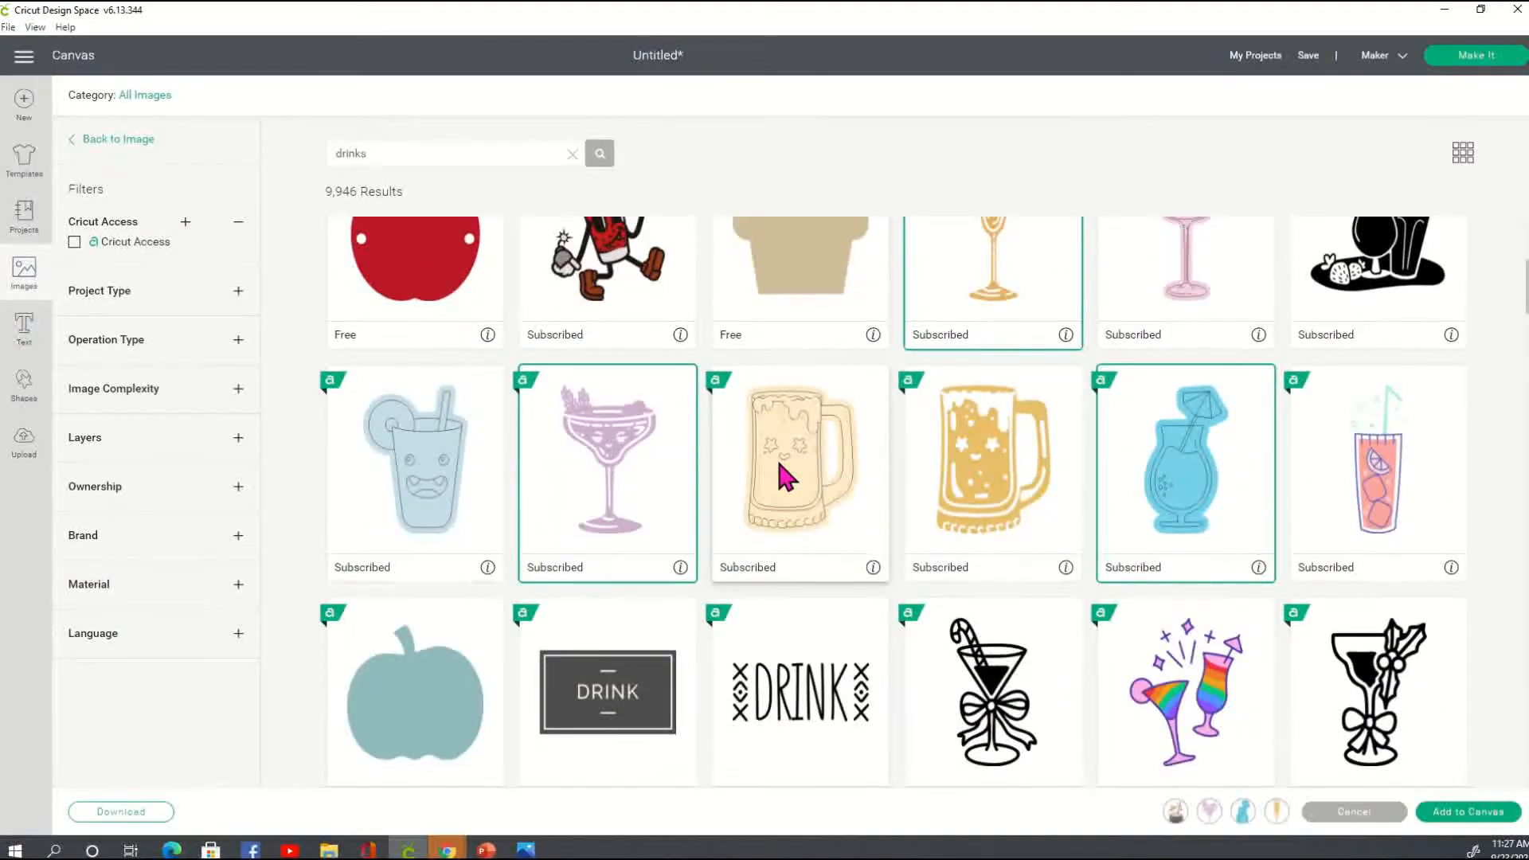
scroll(860, 502, "down", 1)
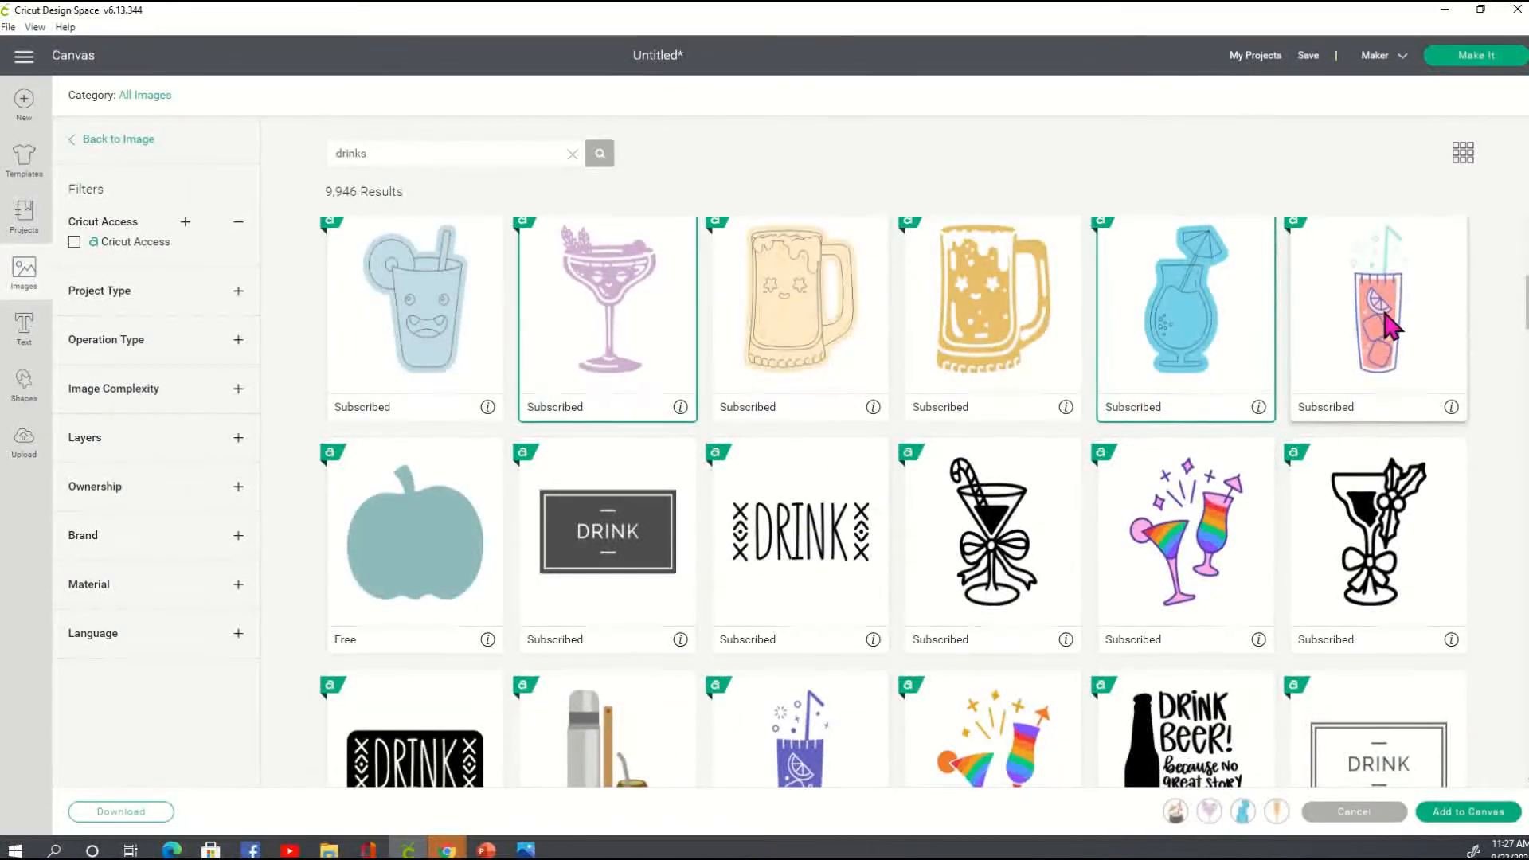
Find the orange tropical drink with the pink straw and green leaves and add it to the selection
scroll(1115, 446, "down", 3)
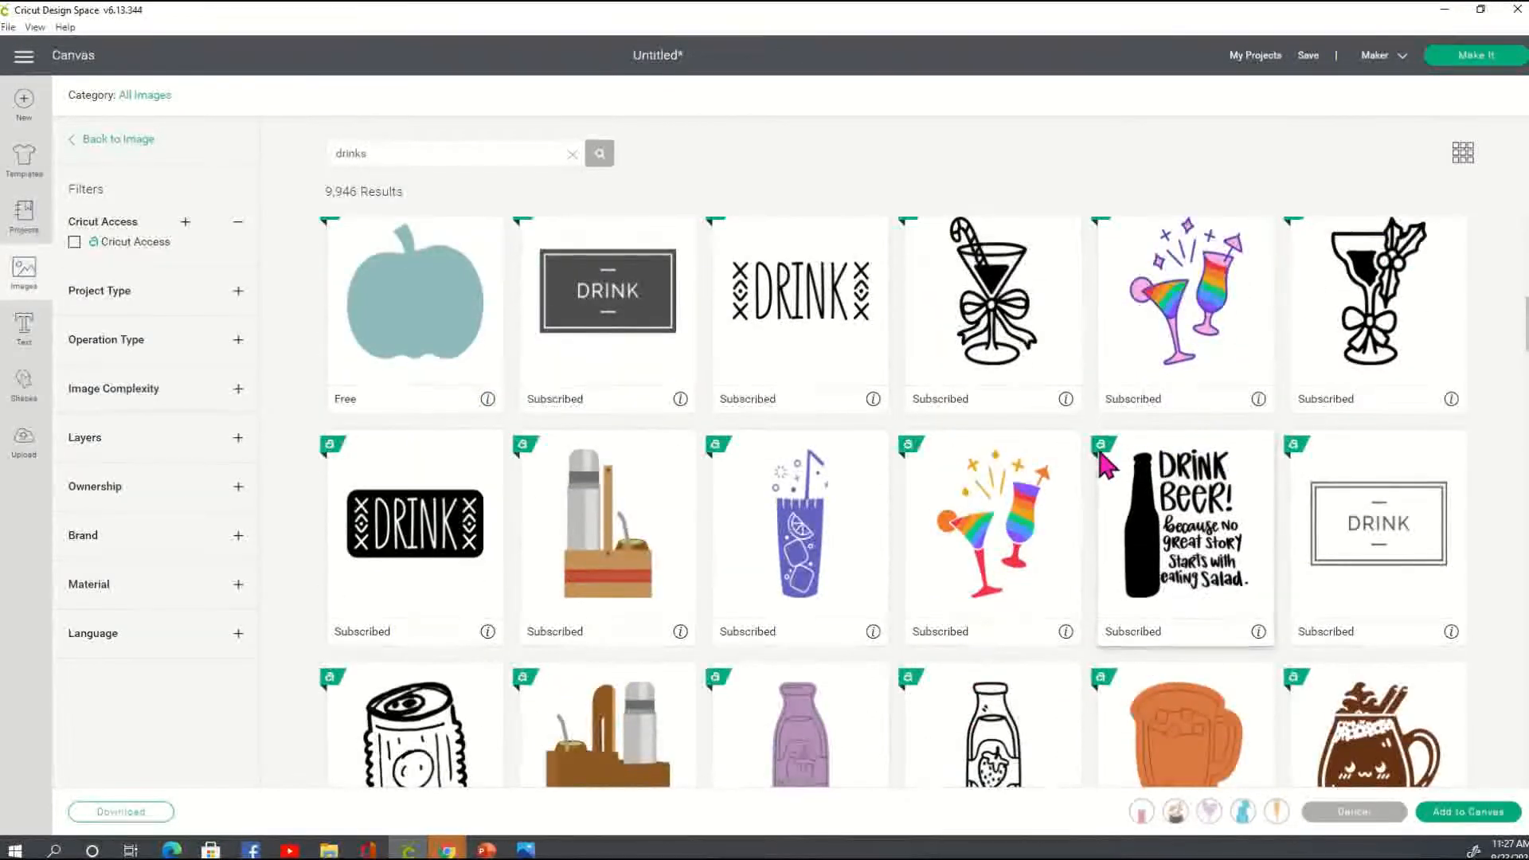
scroll(825, 544, "down", 3)
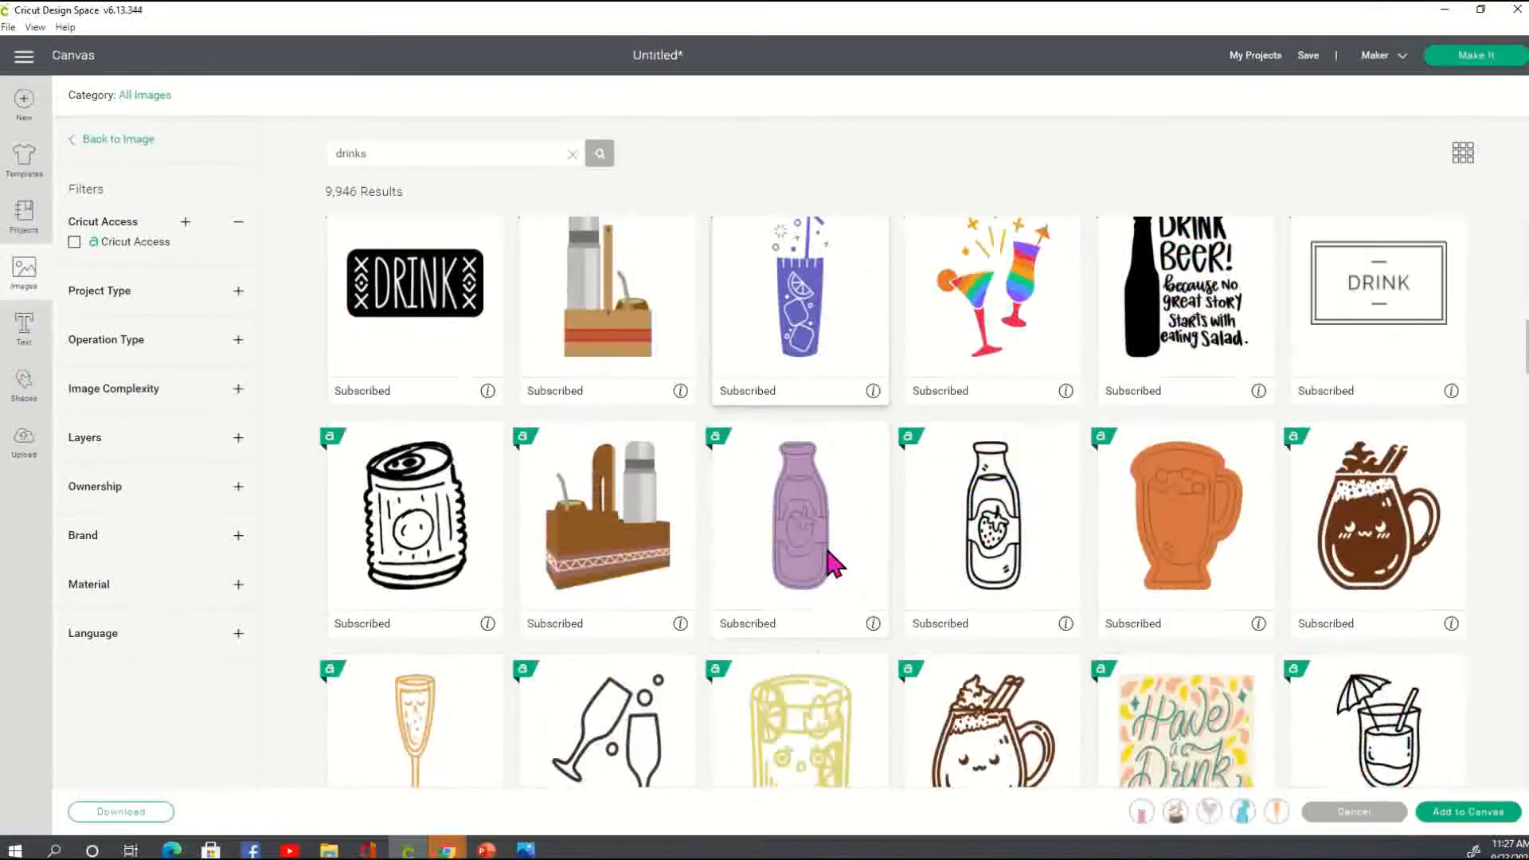
scroll(825, 545, "down", 3)
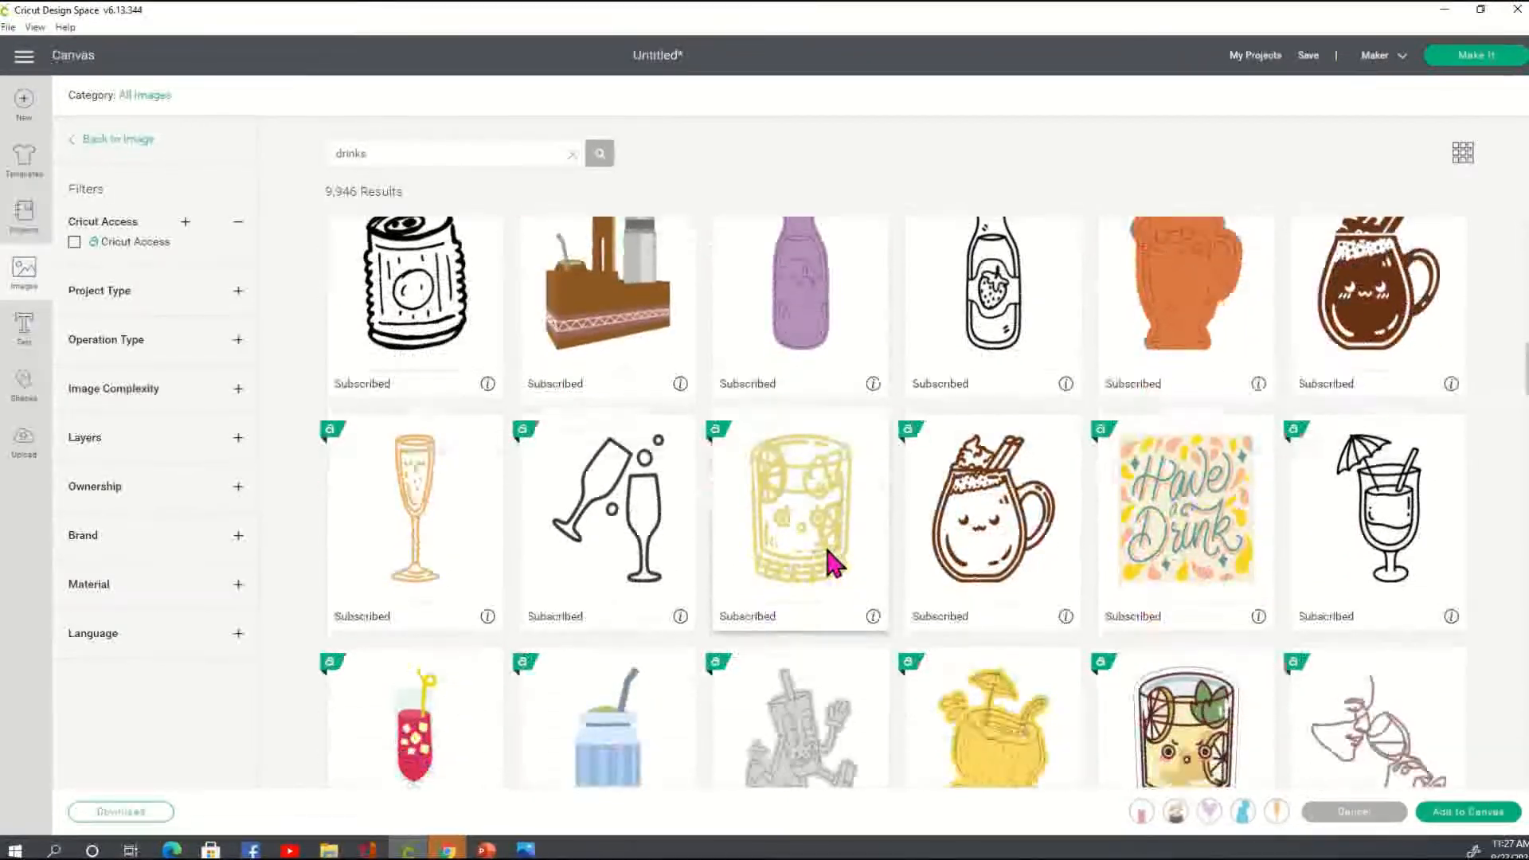
scroll(828, 550, "down", 1)
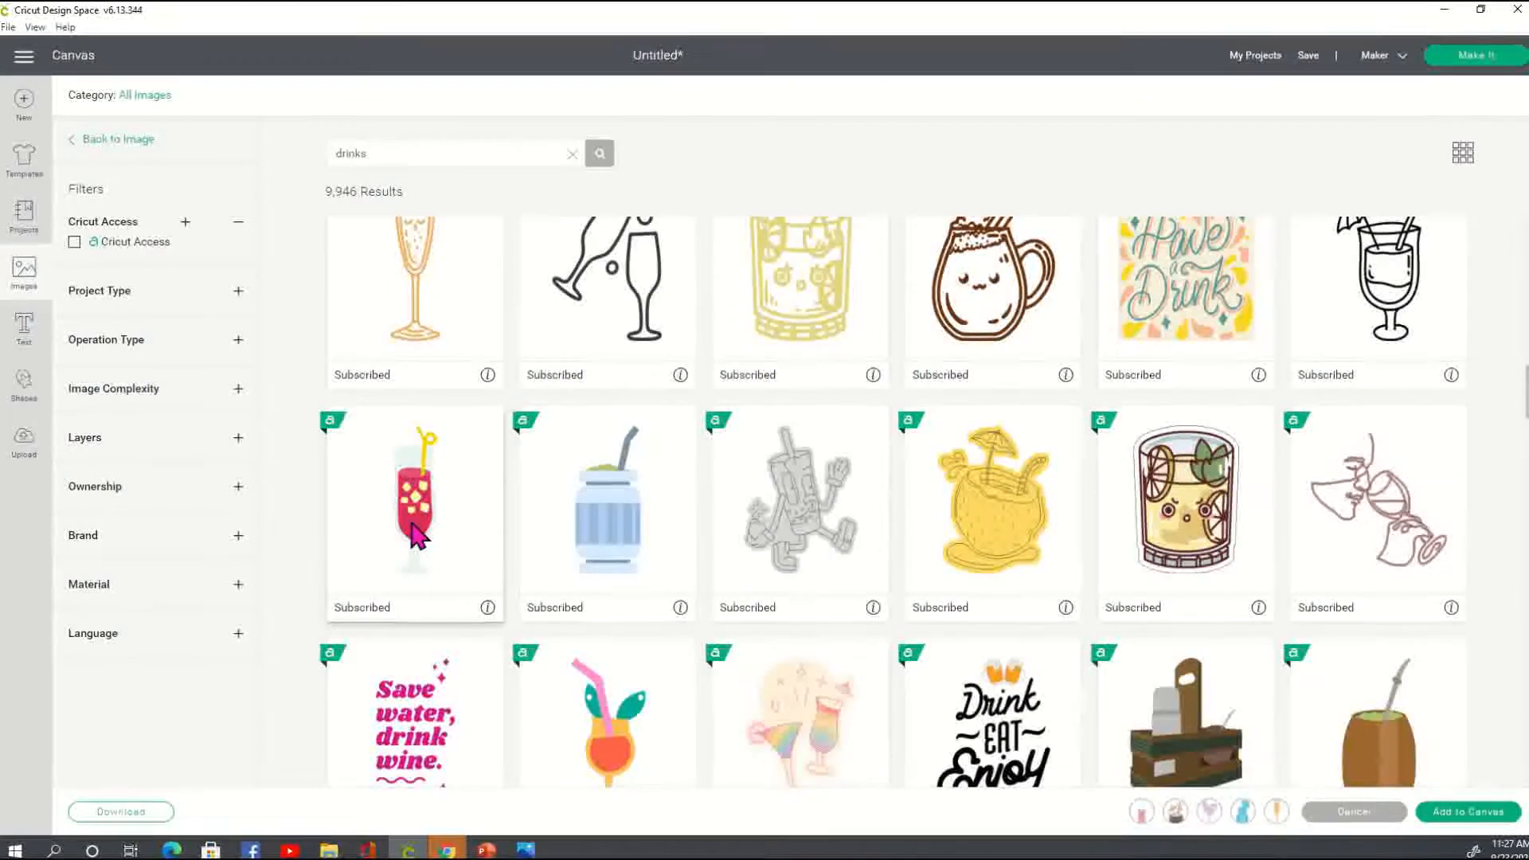
scroll(804, 684, "down", 2)
left_click(614, 532)
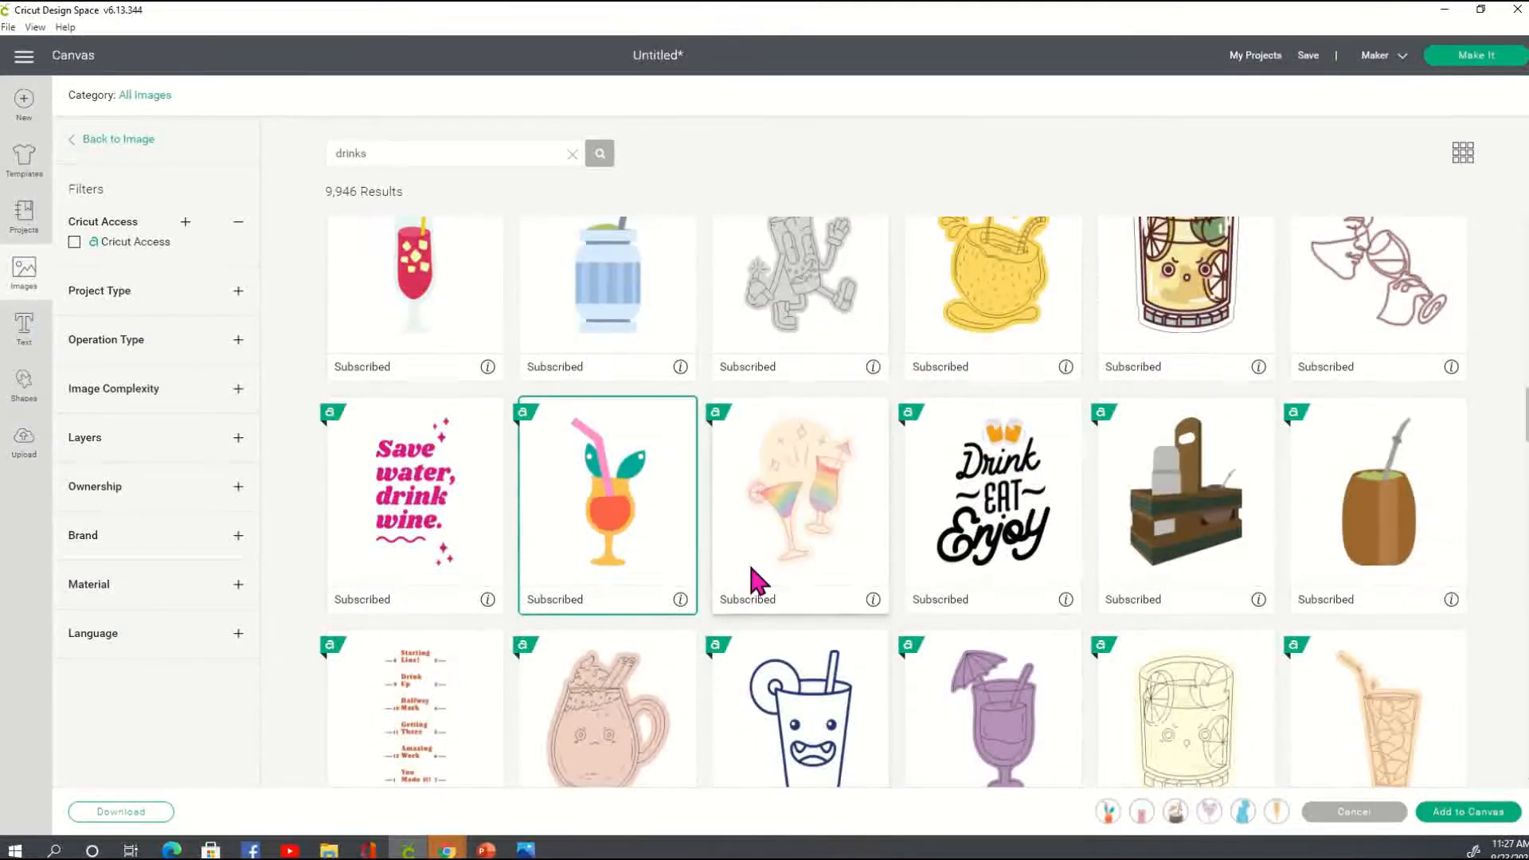
Add the red cocktail with the purple umbrella and the pink wine glass with grapes to the selection
scroll(751, 568, "down", 2)
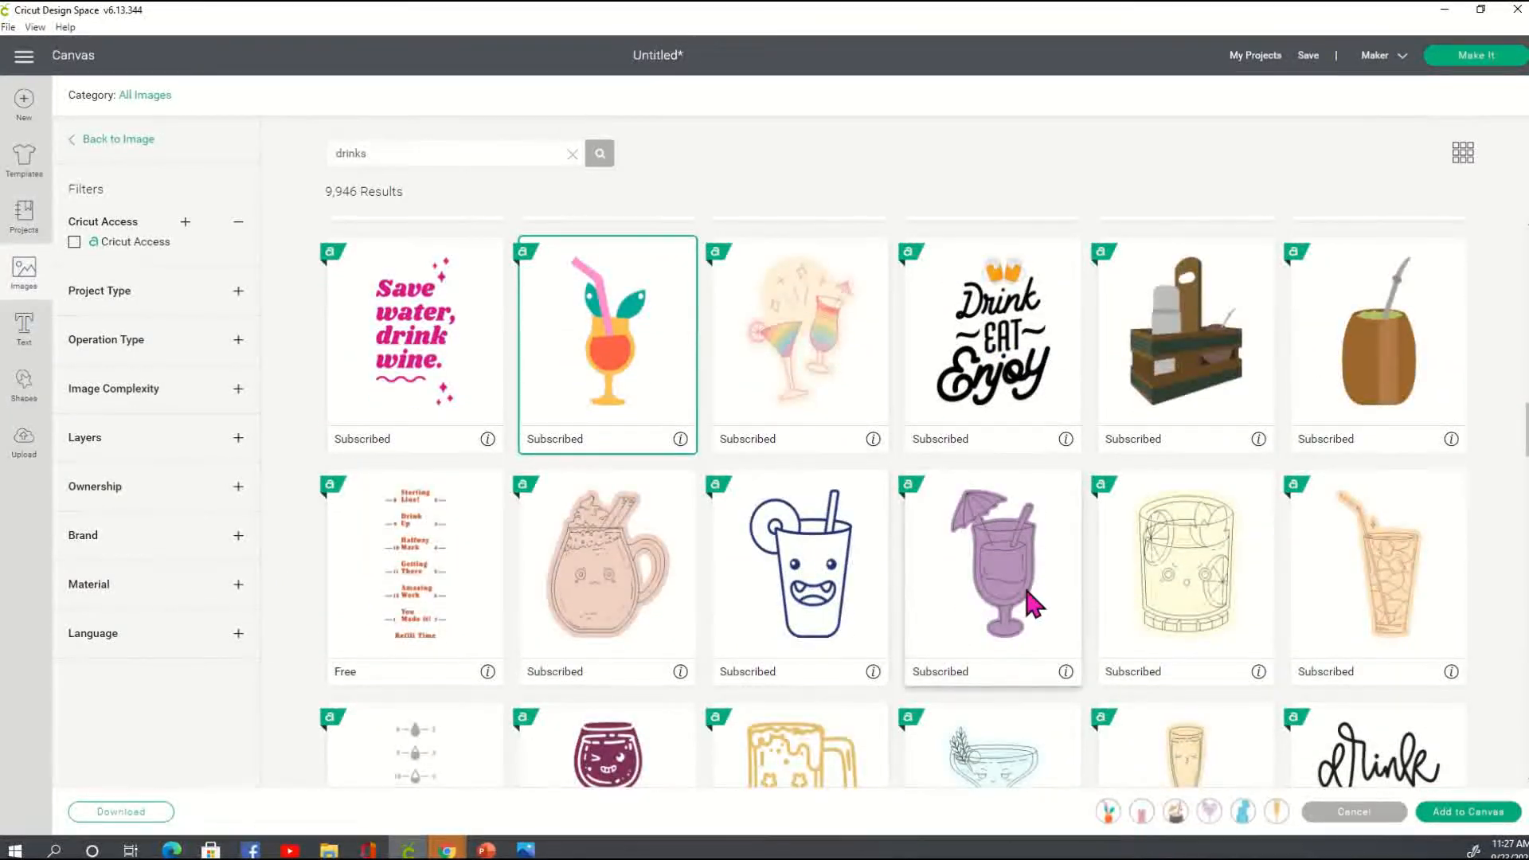
scroll(1024, 604, "down", 4)
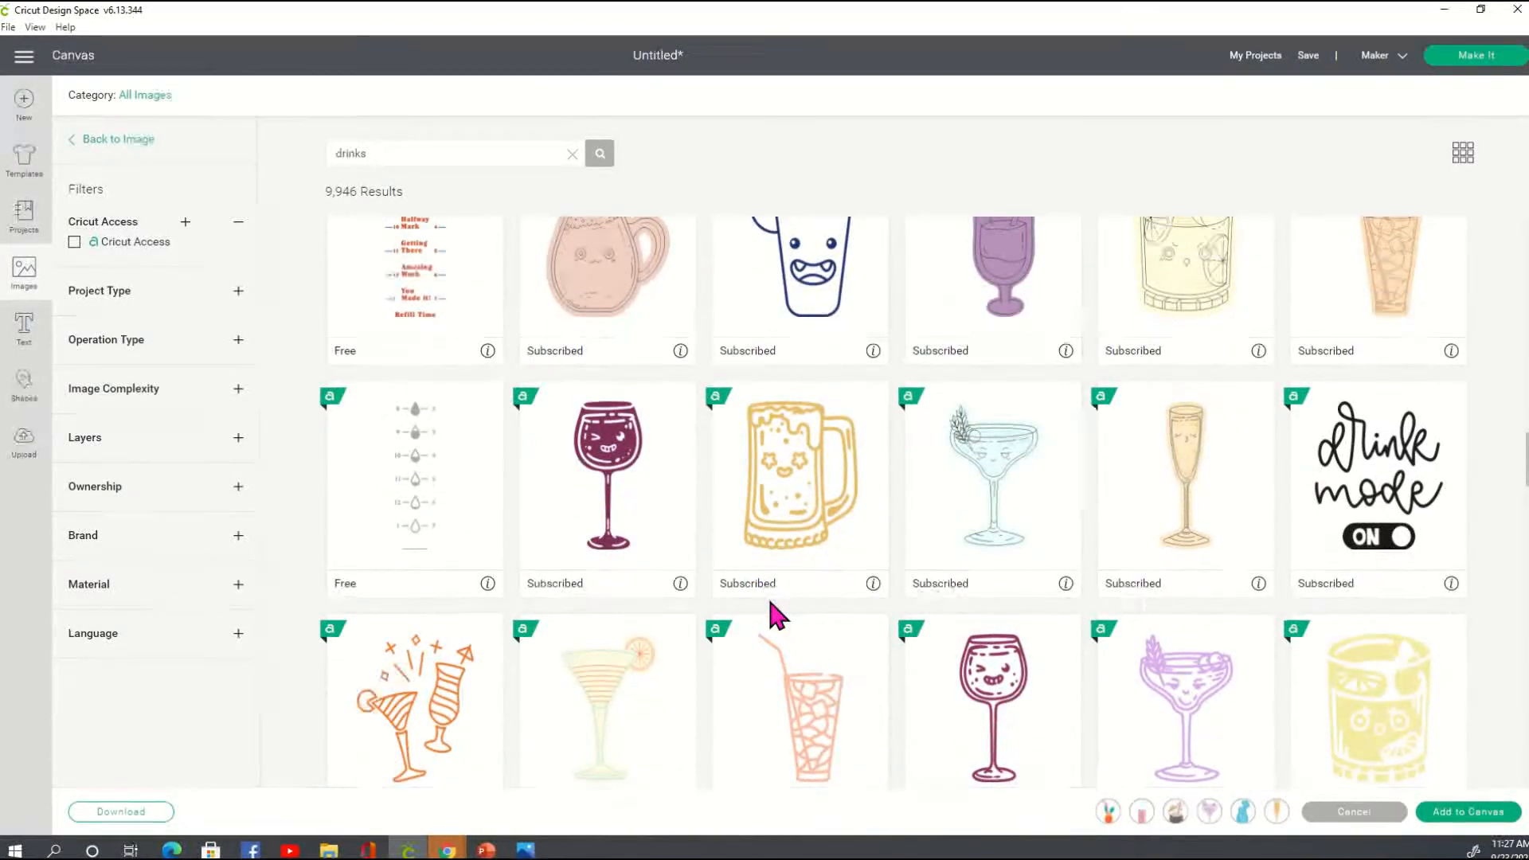
scroll(769, 603, "down", 4)
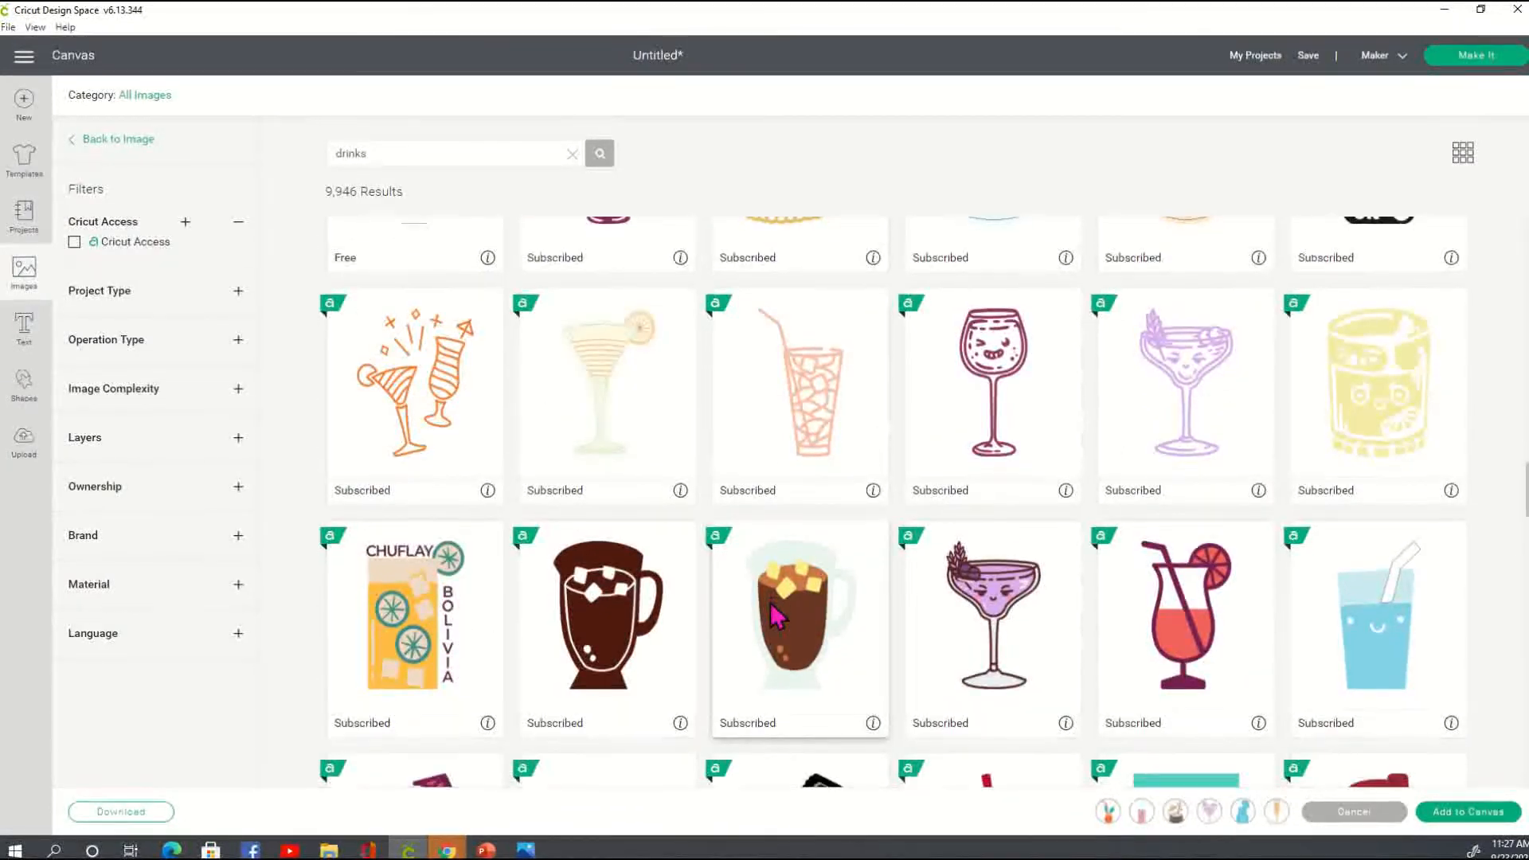
scroll(770, 605, "down", 5)
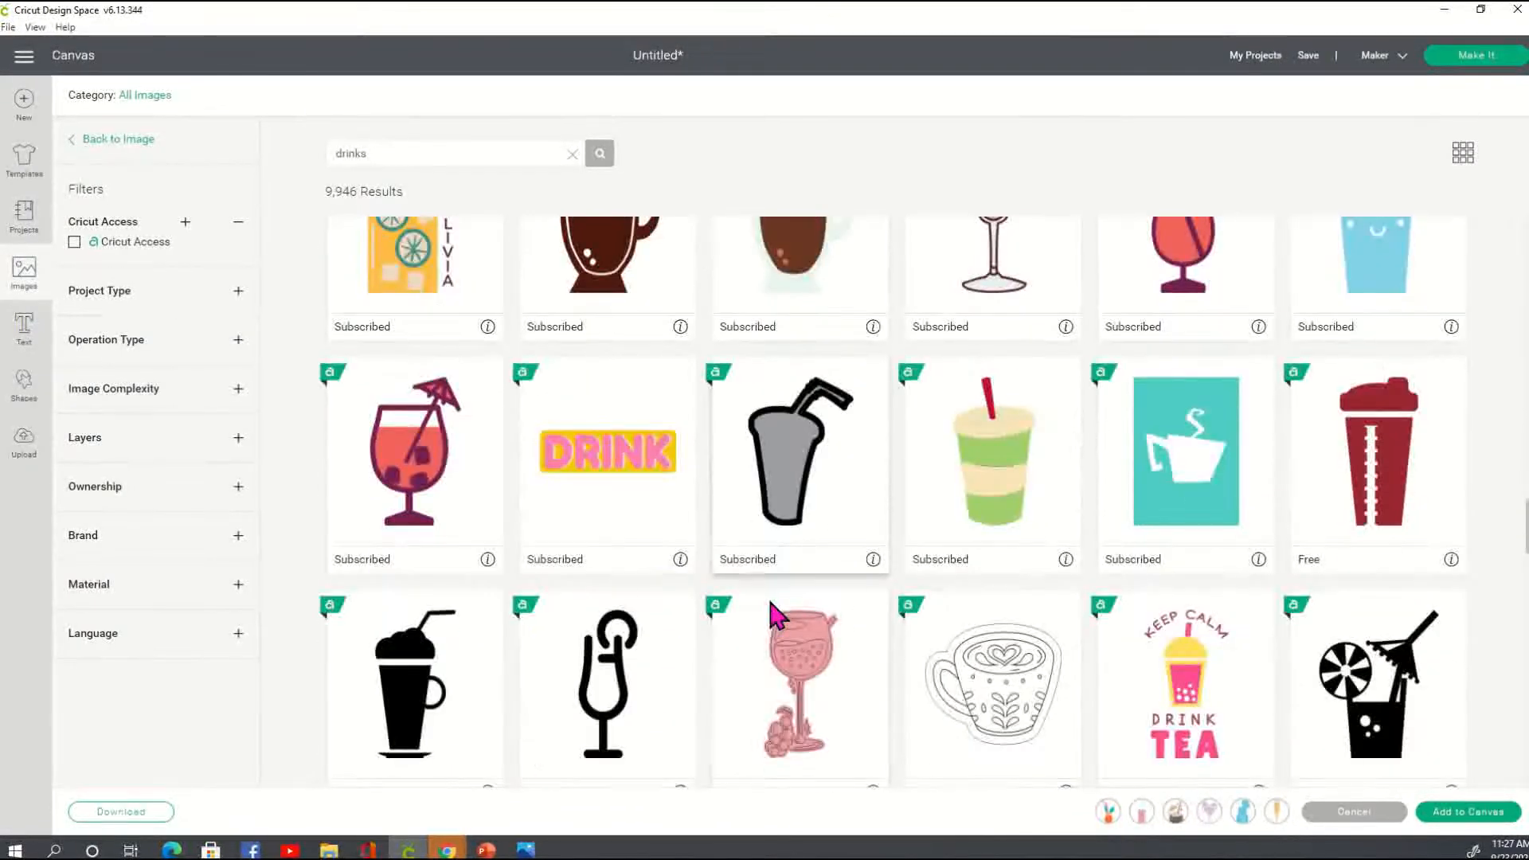
left_click(415, 488)
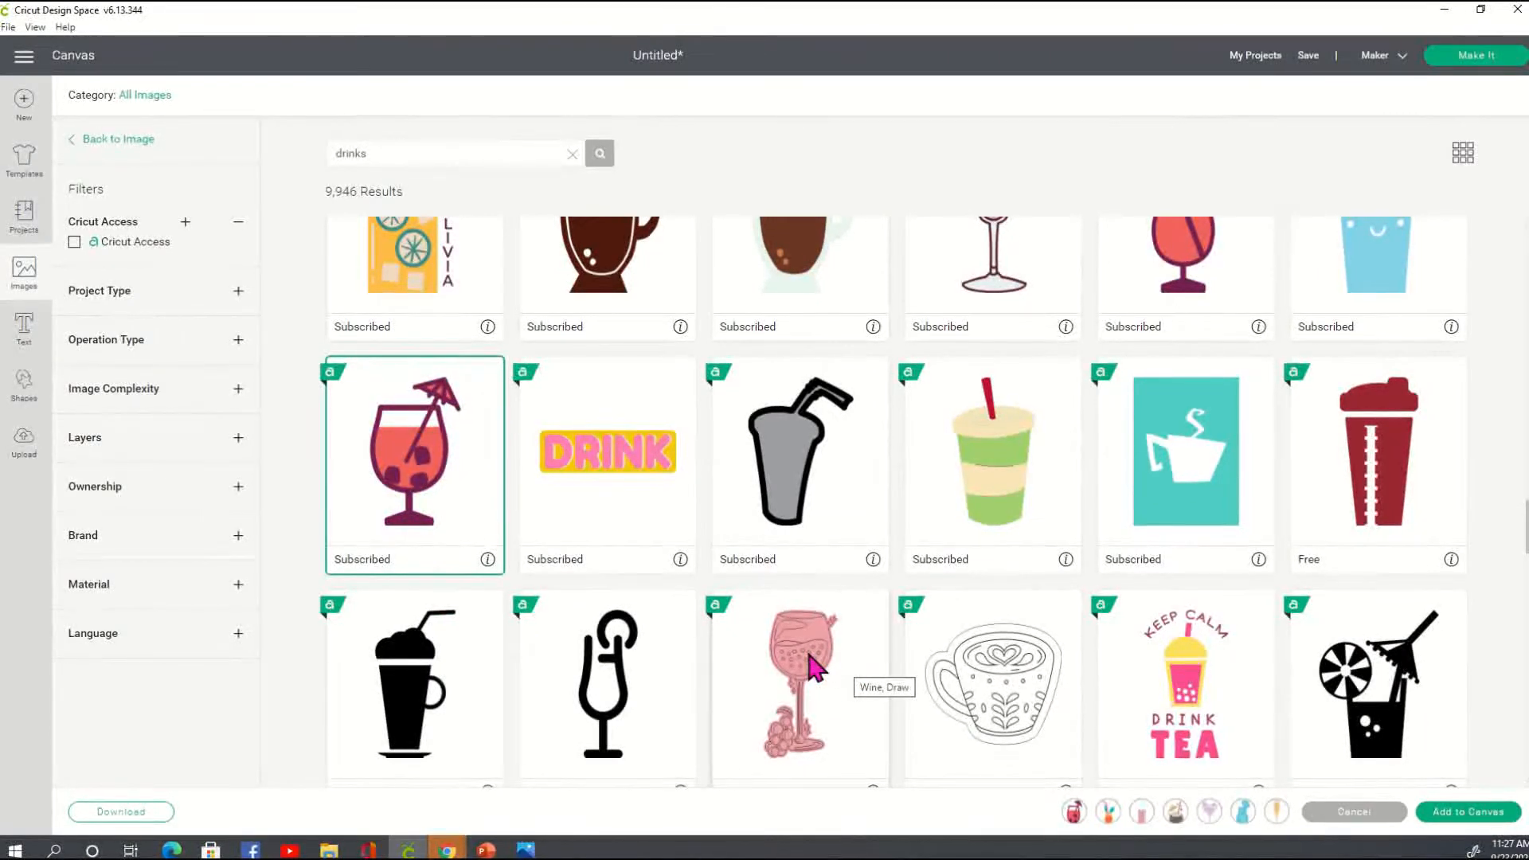
left_click(824, 673)
Add the green cocktail with the lime slice to the selection and insert all selected images on the canvas
scroll(868, 663, "down", 4)
scroll(862, 643, "down", 2)
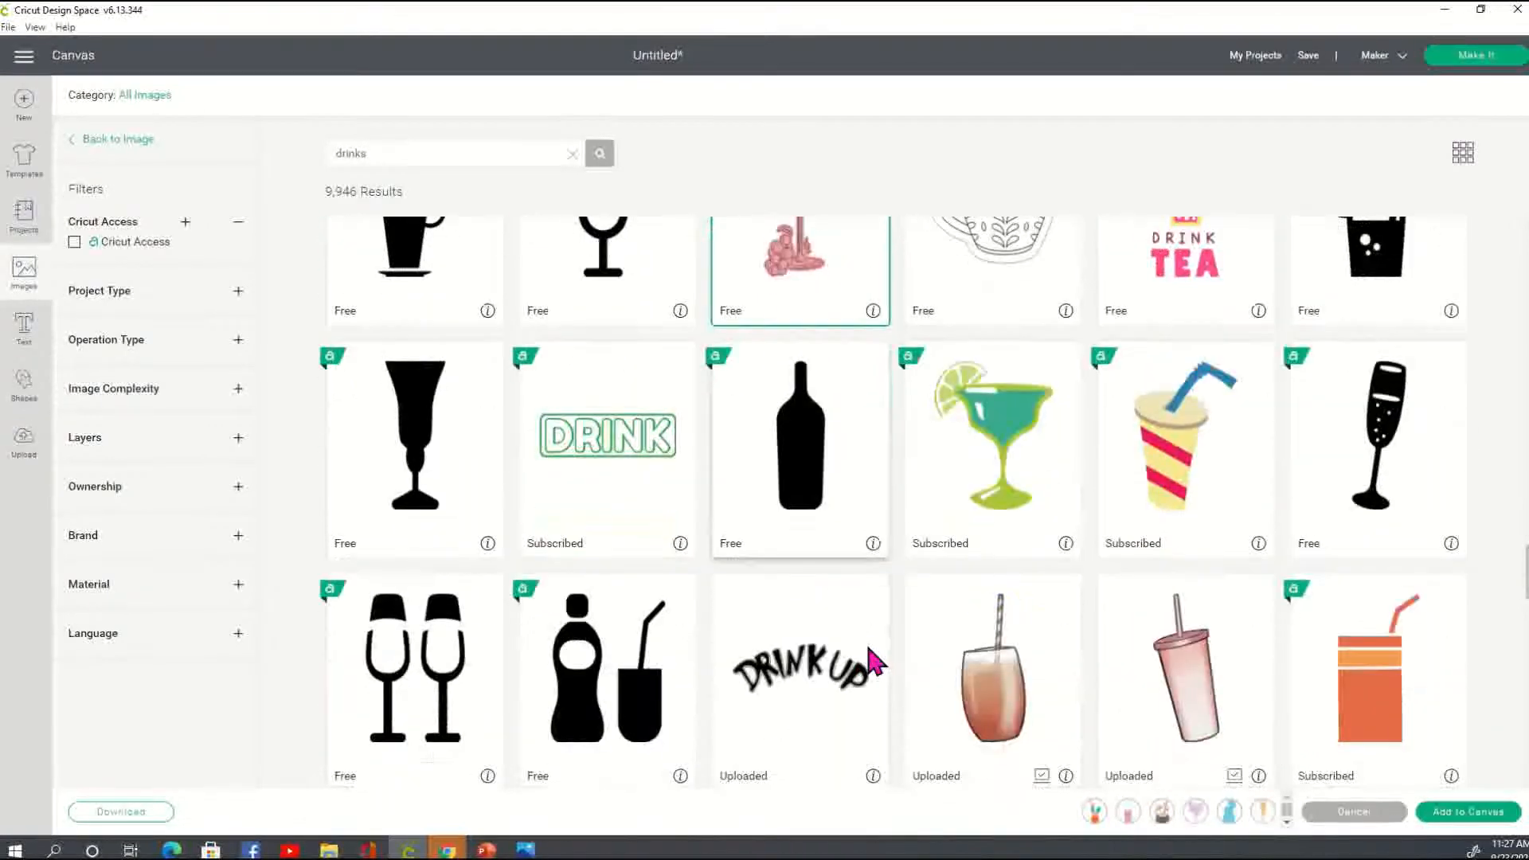
left_click(1481, 812)
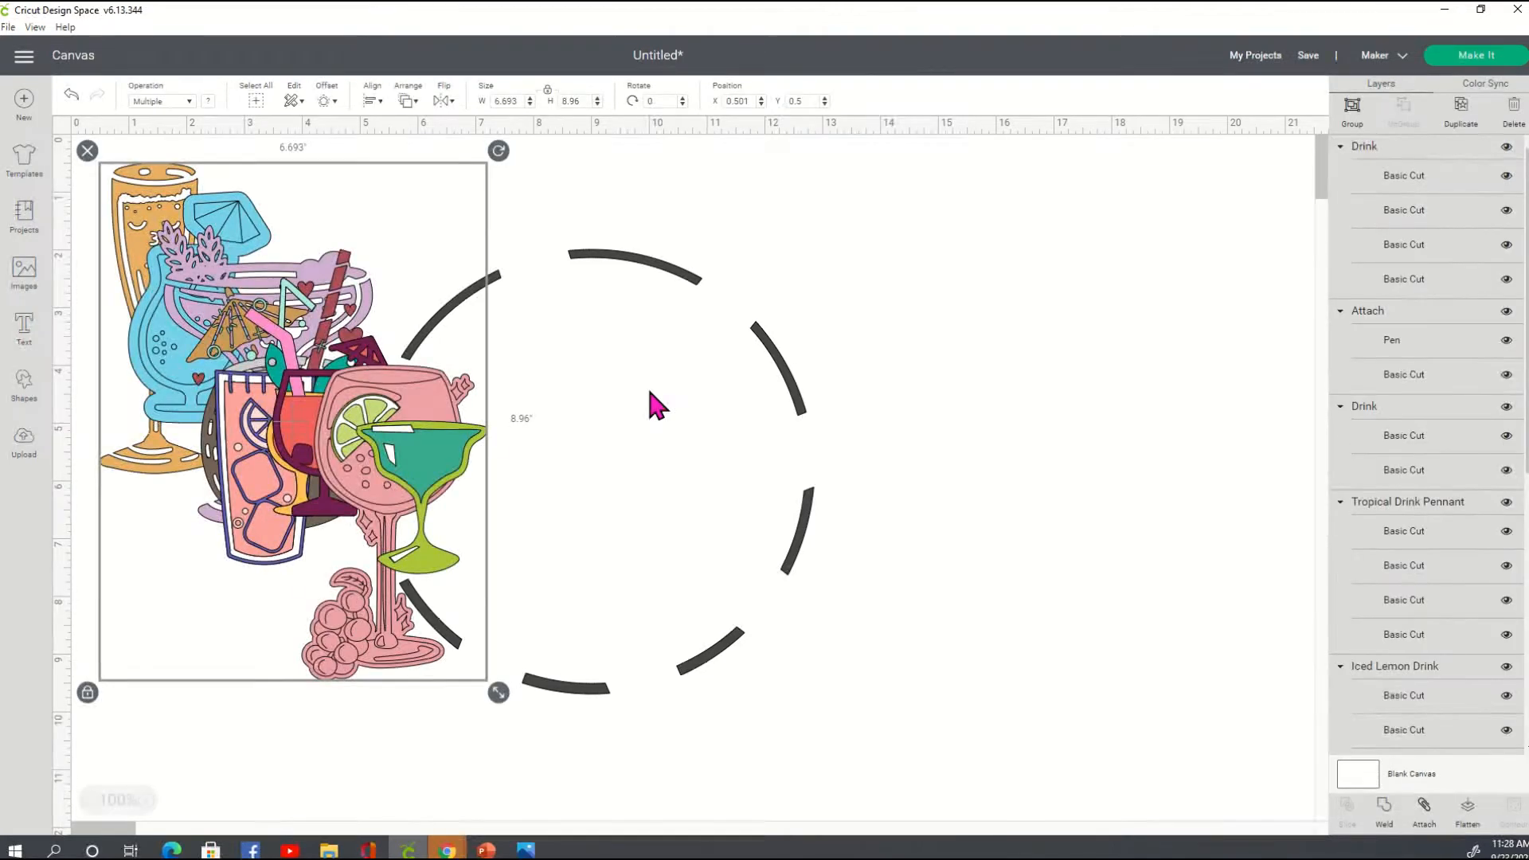
Shrink the green lime cocktail to about 1.02 by 1.76 inches and place it in the ring's upper-right gap
left_click(493, 501)
left_click_drag(430, 461, 1053, 358)
left_click_drag(1130, 492, 1065, 454)
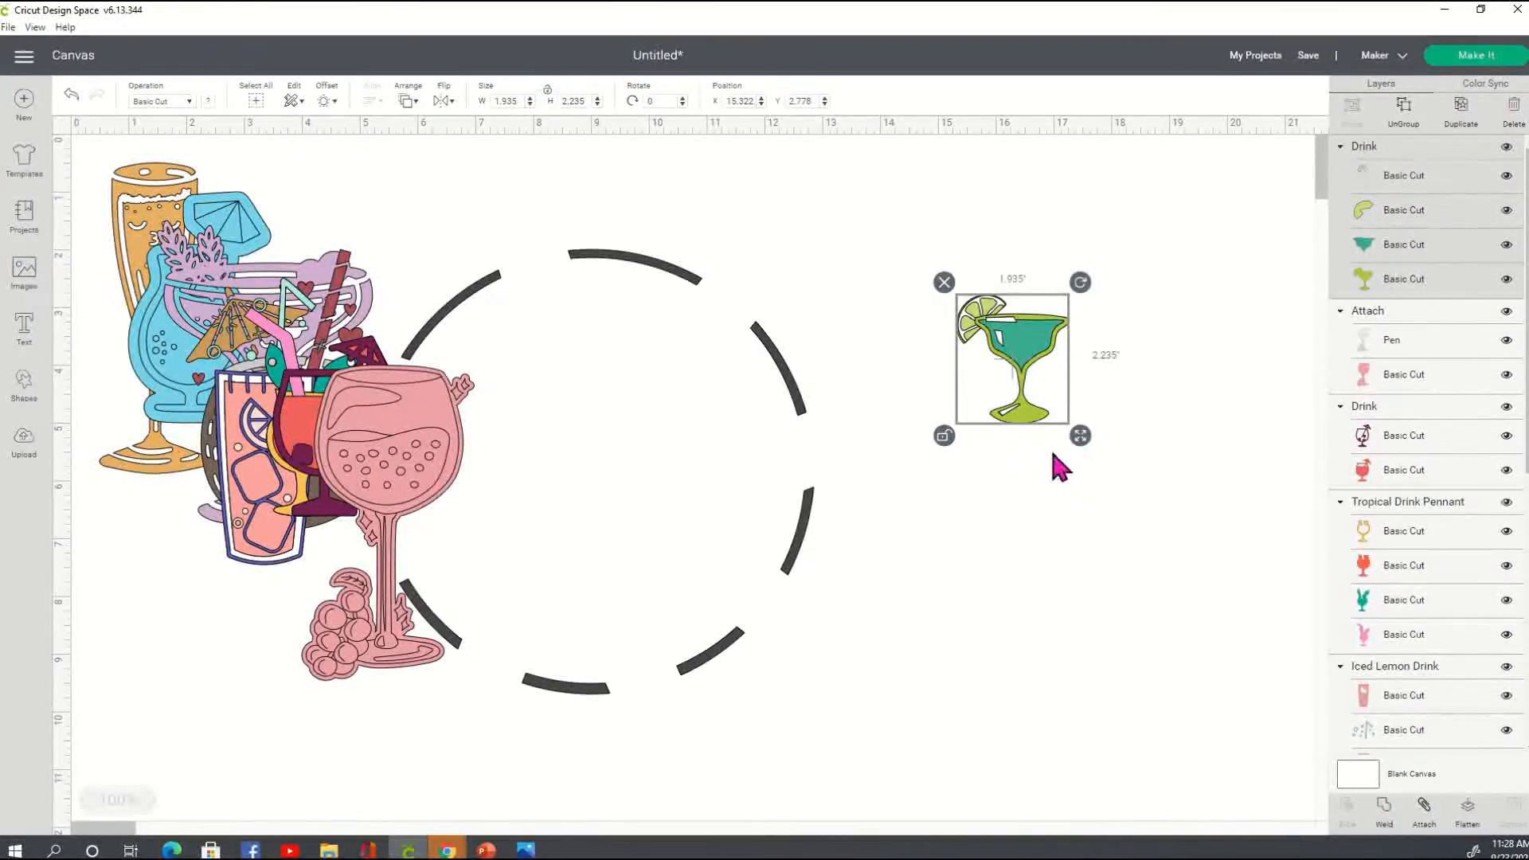
left_click_drag(1084, 443, 1027, 410)
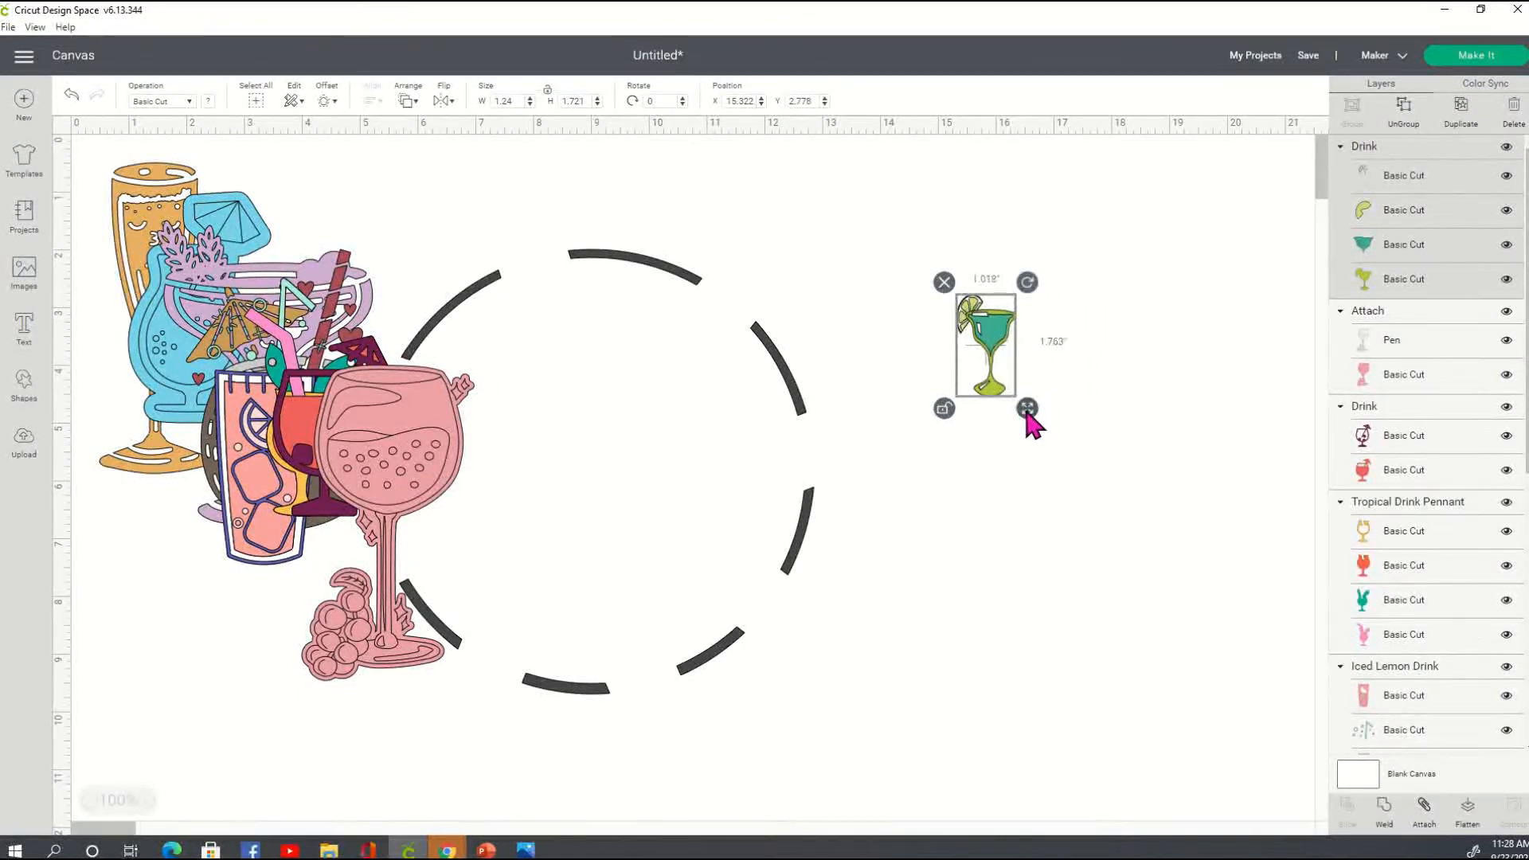
left_click_drag(1001, 353, 738, 296)
left_click(984, 330)
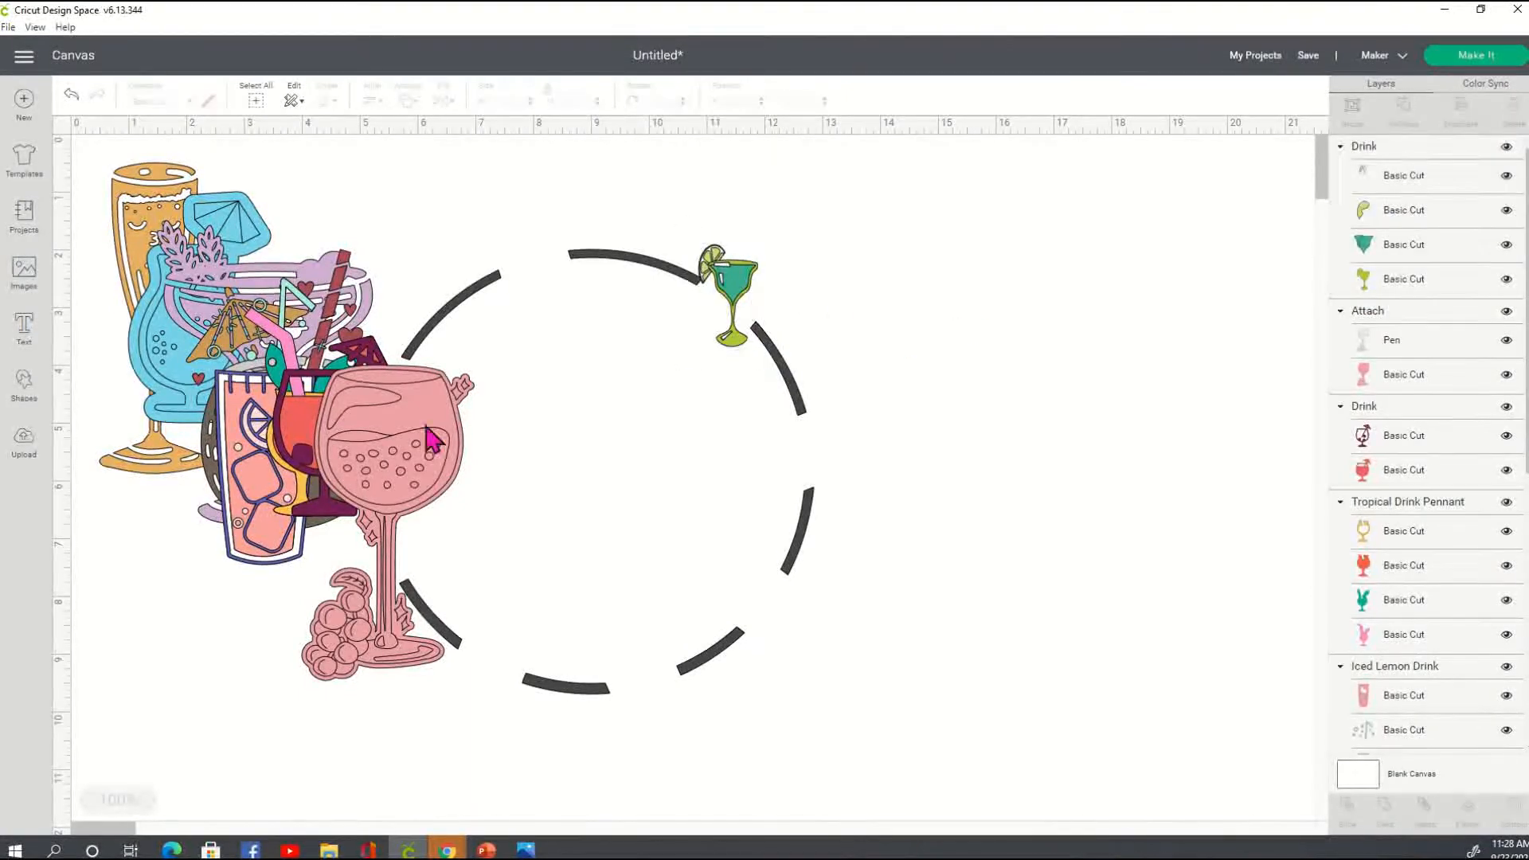
Move the pink wine glass clear of the pile to the right of the ring and nudge the green cocktail to fit its gap
left_click_drag(394, 478, 1085, 407)
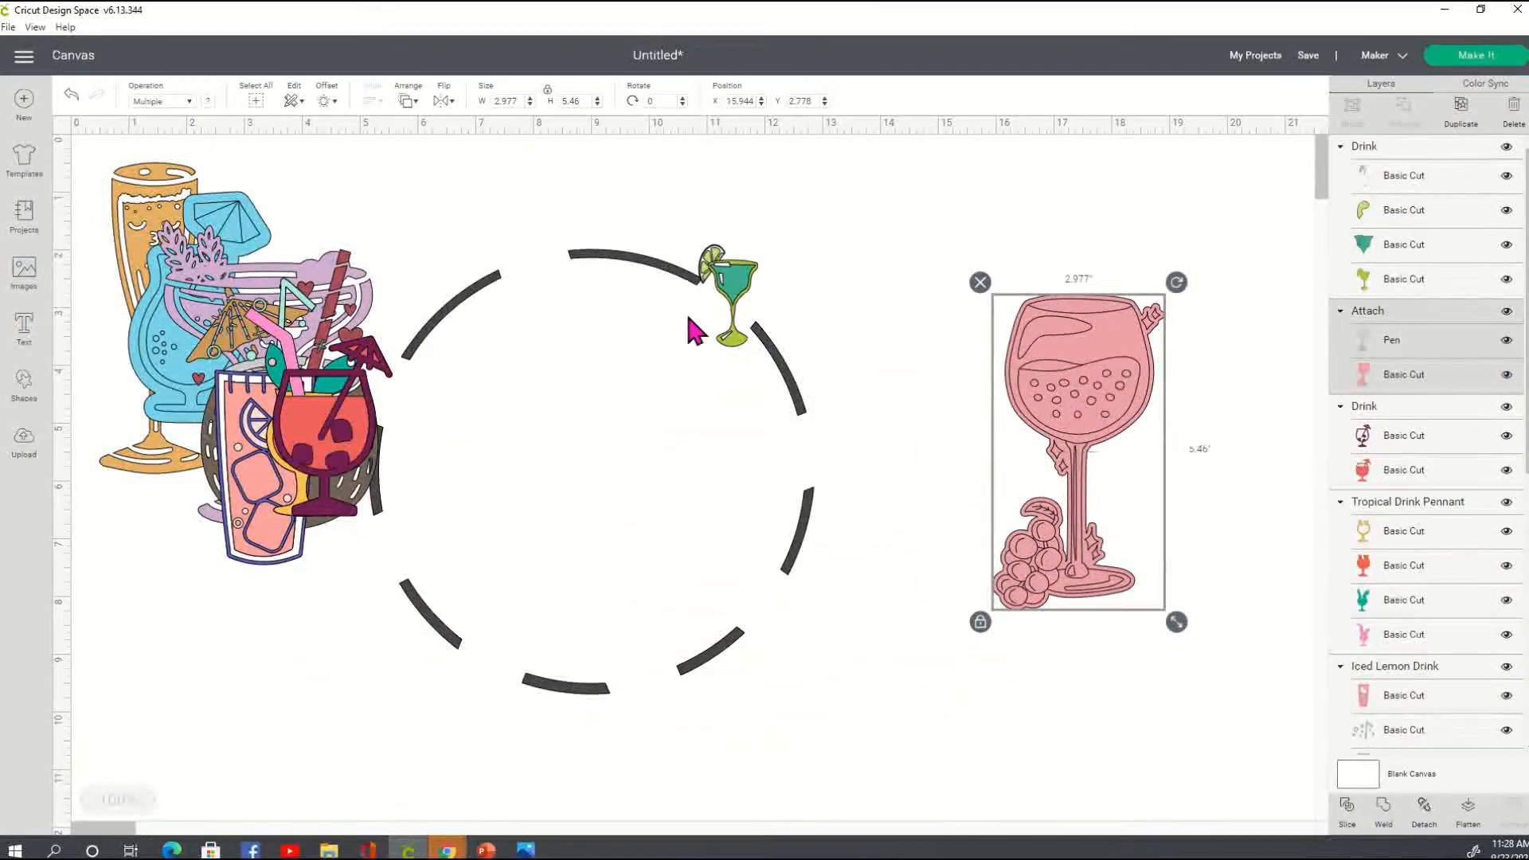
left_click(725, 288)
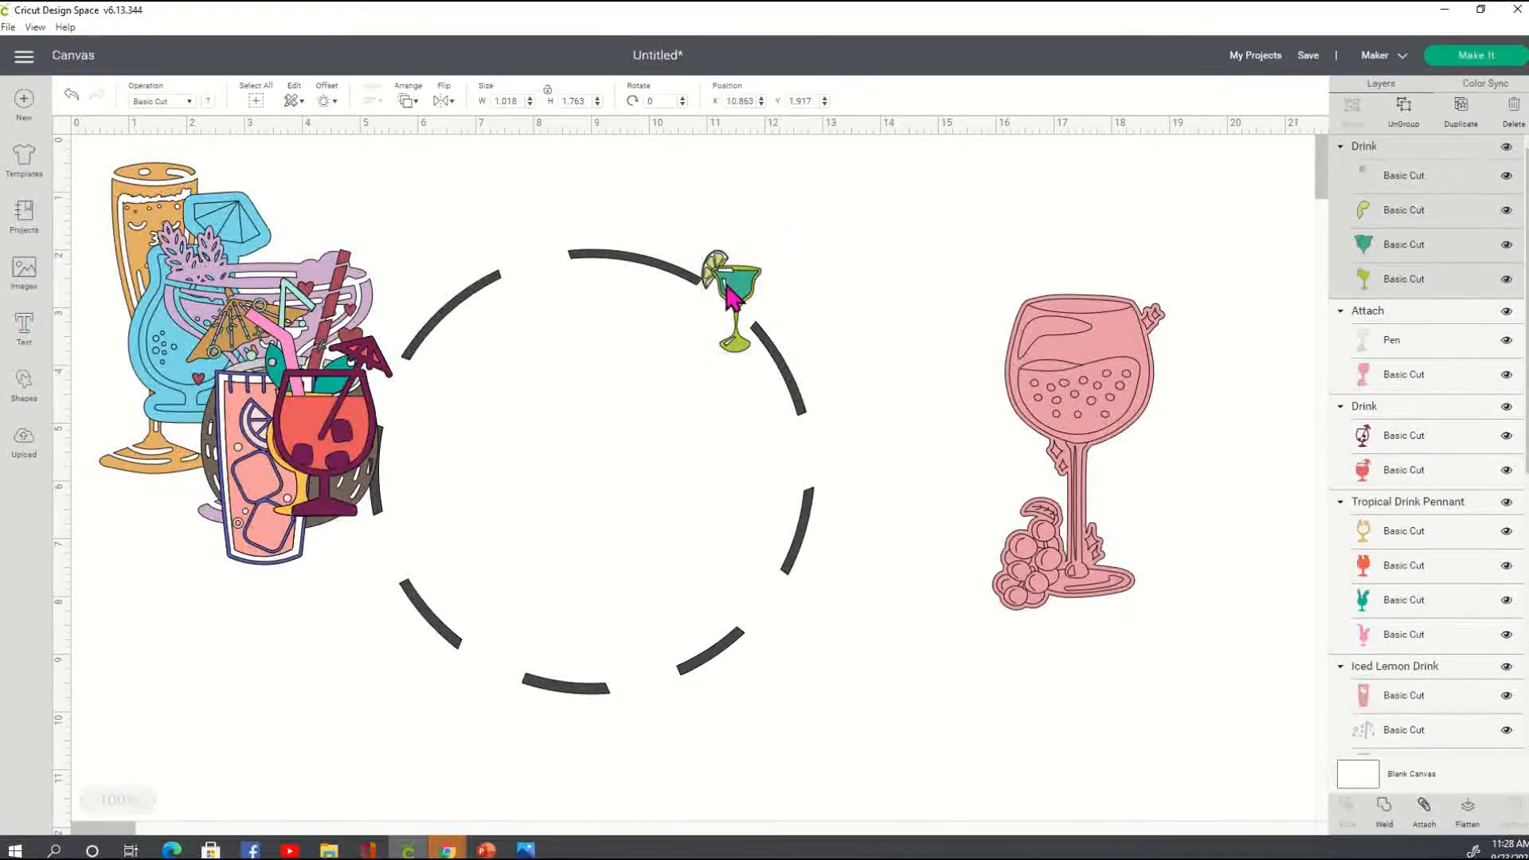
left_click(876, 366)
left_click_drag(734, 297, 741, 306)
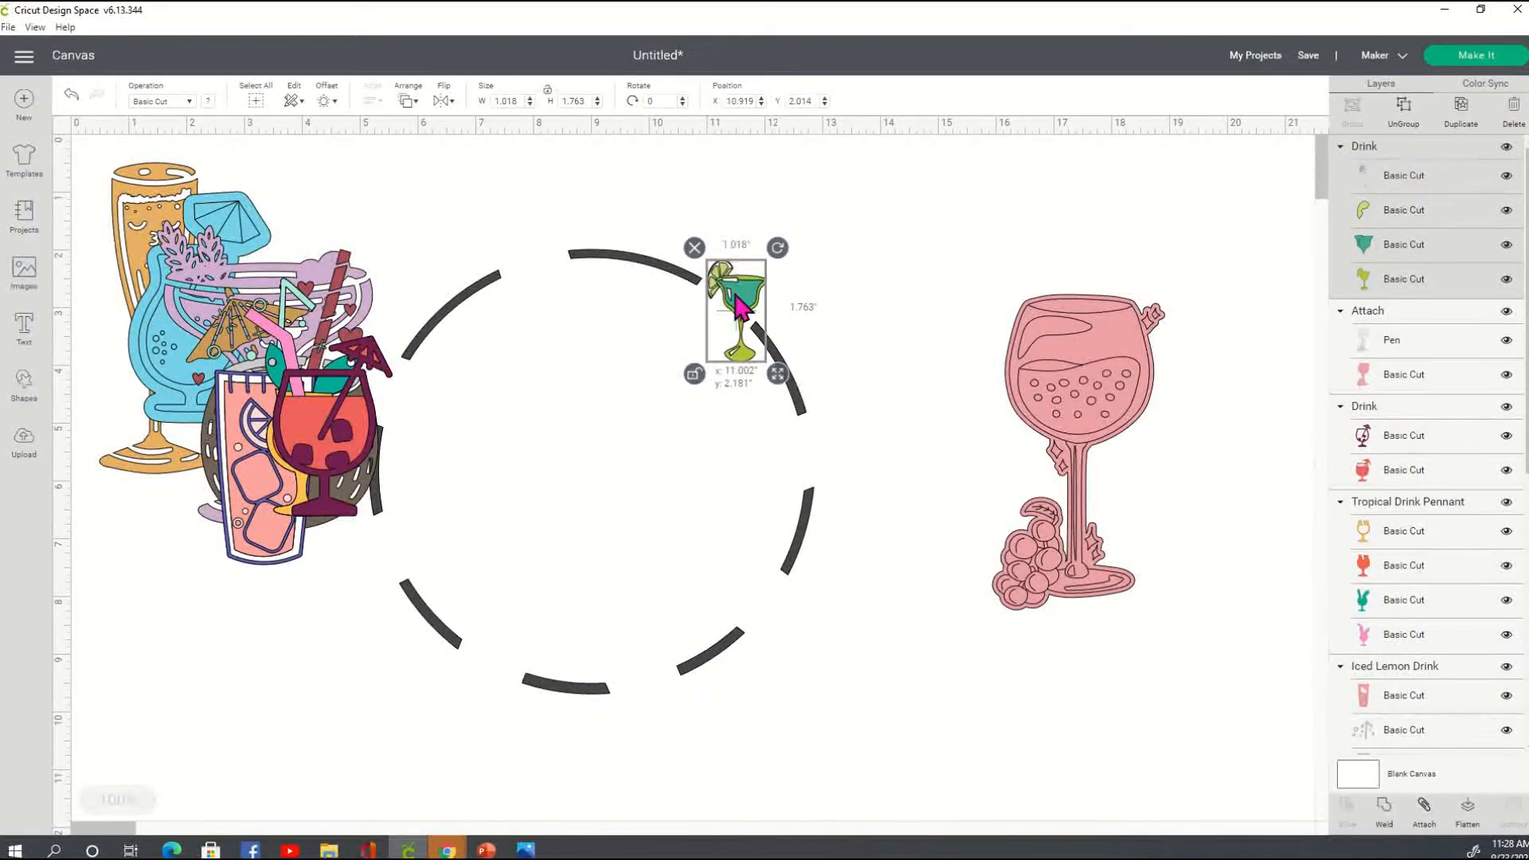
left_click(828, 306)
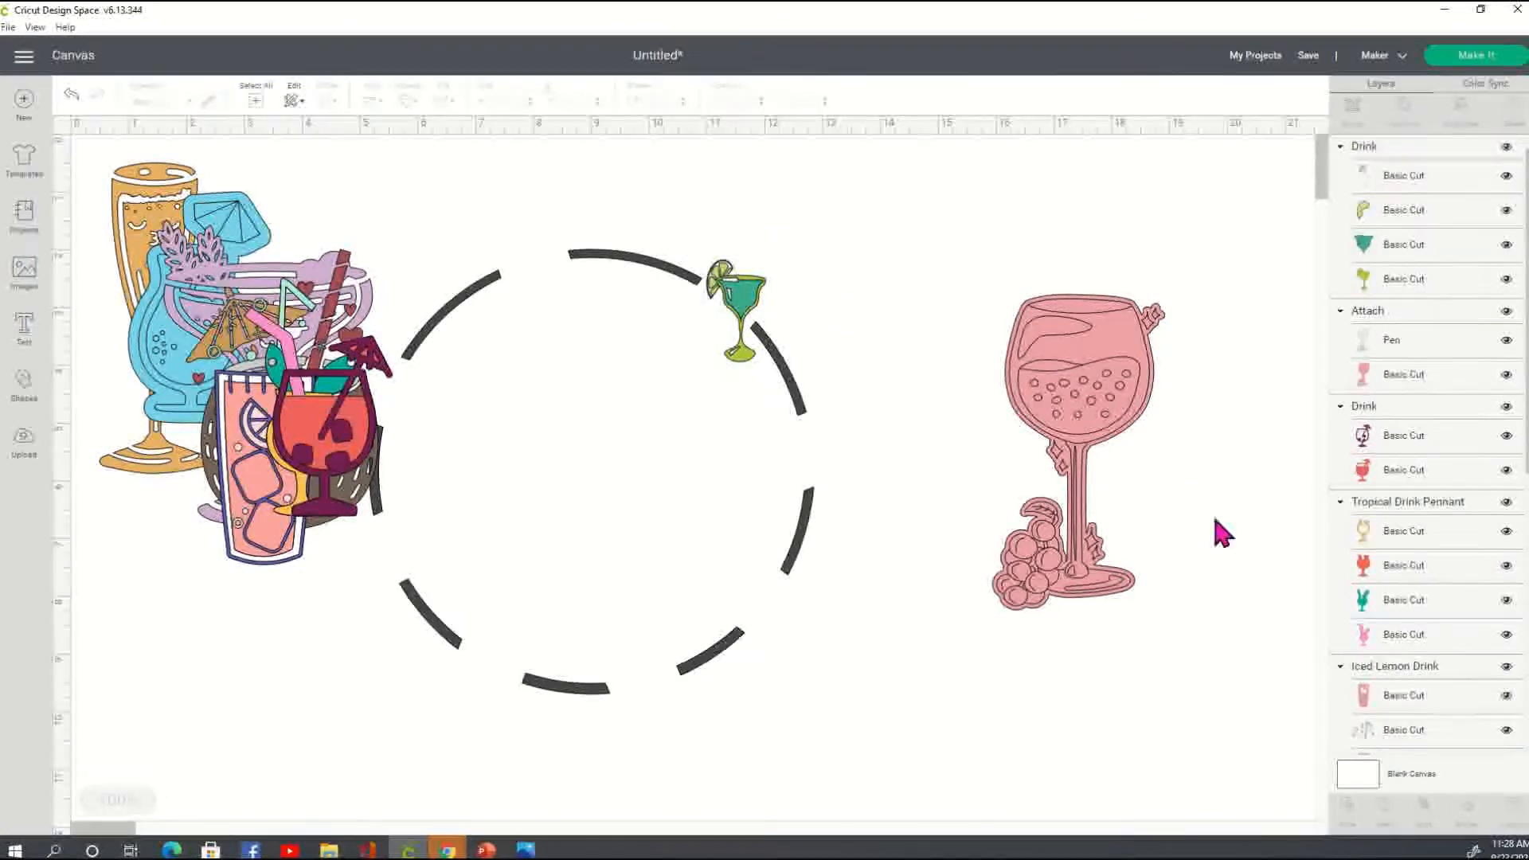
Shrink the pink wine glass freely to about 1.36 by 1.81 inches, place it in the ring's right gap and tilt it clockwise
left_click(1149, 424)
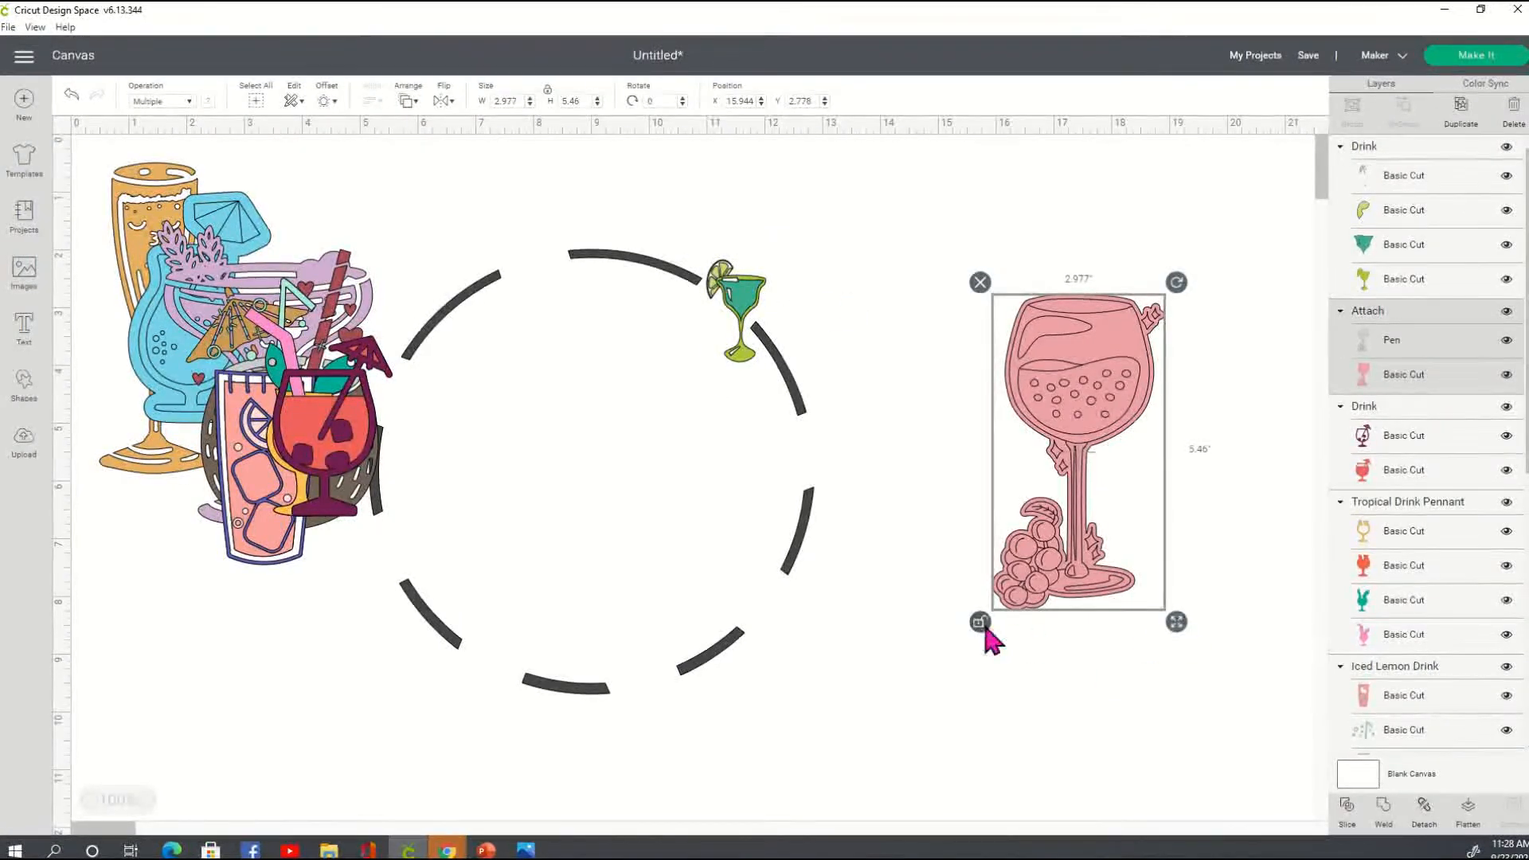
left_click_drag(1187, 631, 1067, 438)
left_click_drag(1028, 339, 814, 456)
mouse_move(859, 536)
left_mouse_down()
mouse_move(839, 532)
mouse_move(855, 538)
left_mouse_up()
left_click_drag(857, 405, 867, 413)
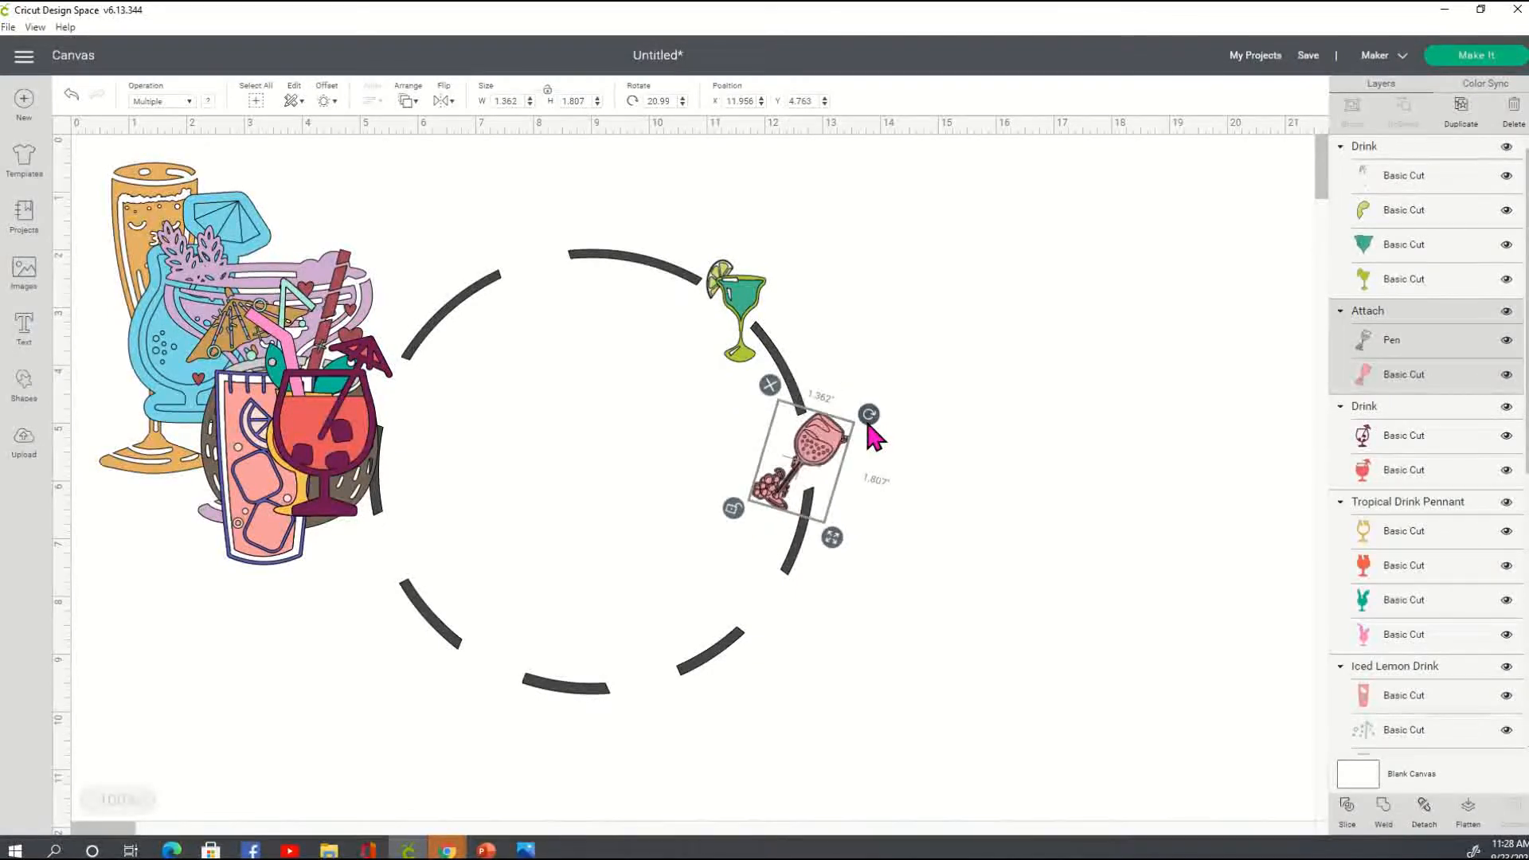
left_click(913, 487)
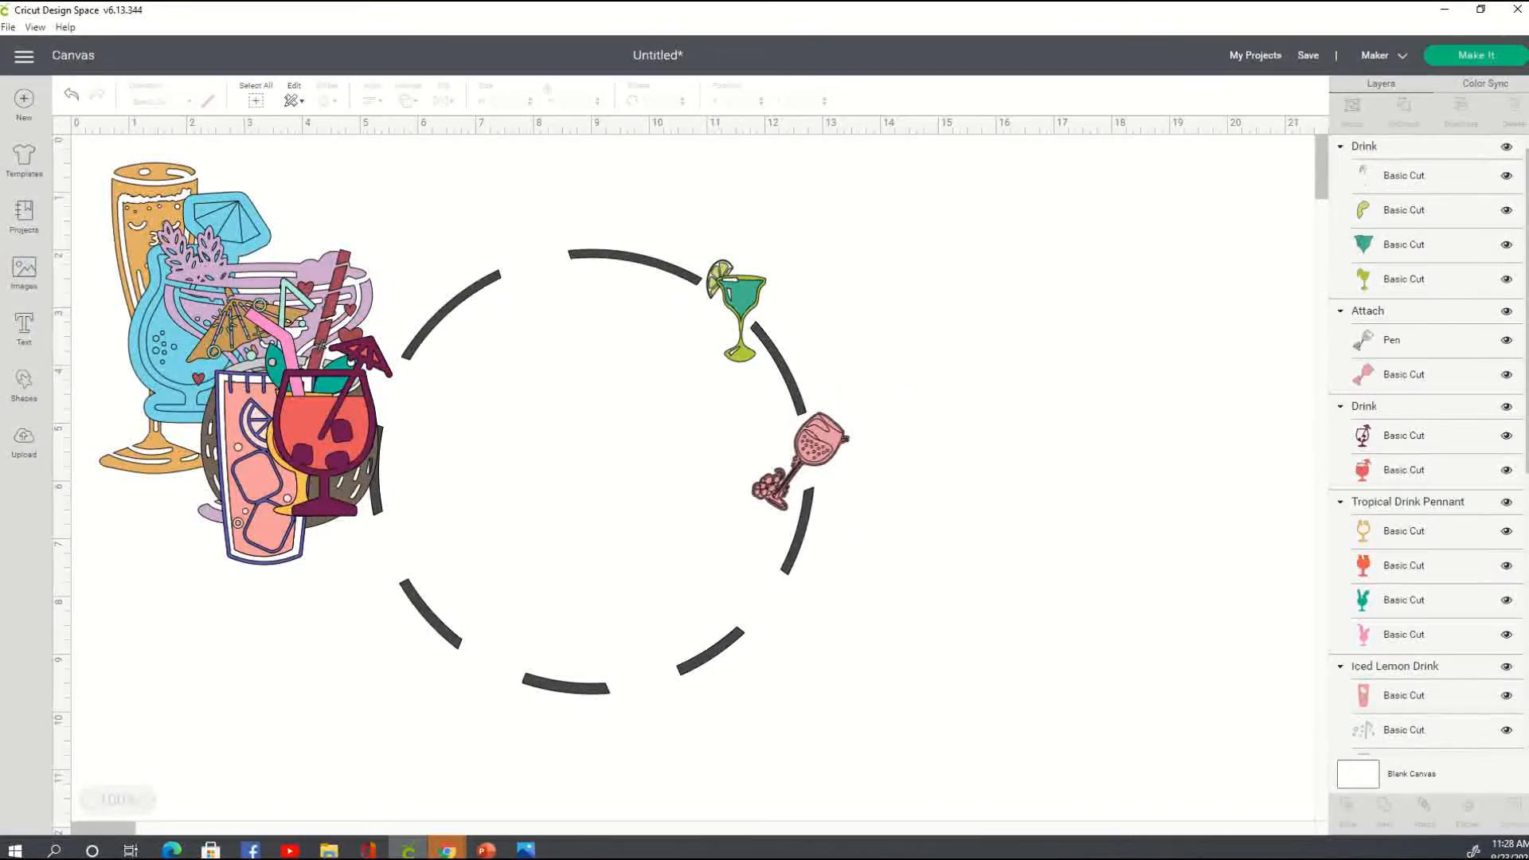
Shrink the red umbrella cocktail to about 0.73 by 1.35 inches and place it in the ring's lower-right gap
left_click_drag(311, 462, 1024, 462)
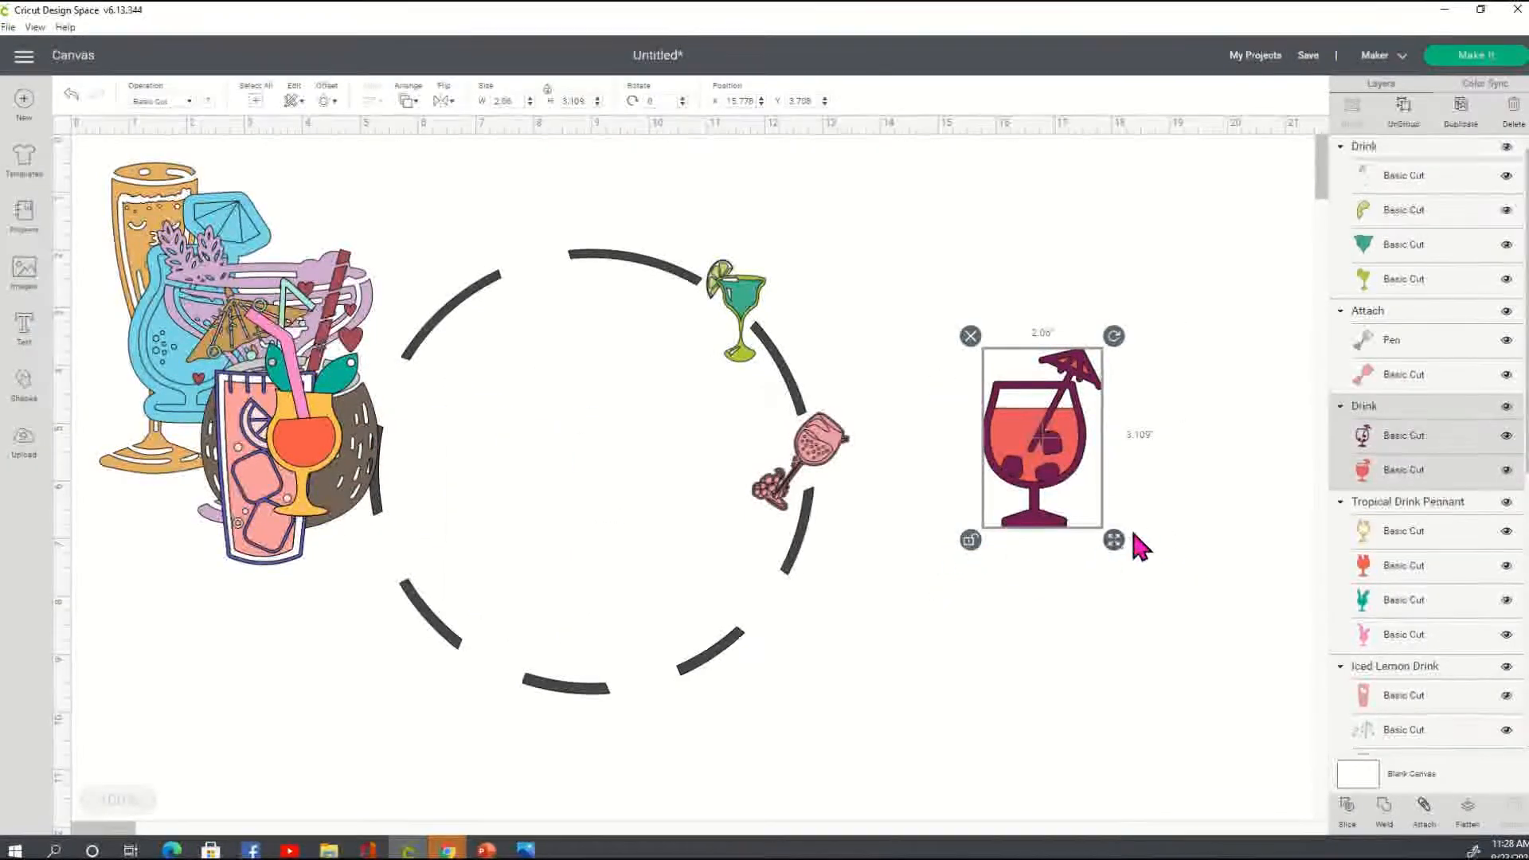
left_click_drag(1115, 540, 1076, 497)
left_click_drag(1027, 438, 803, 623)
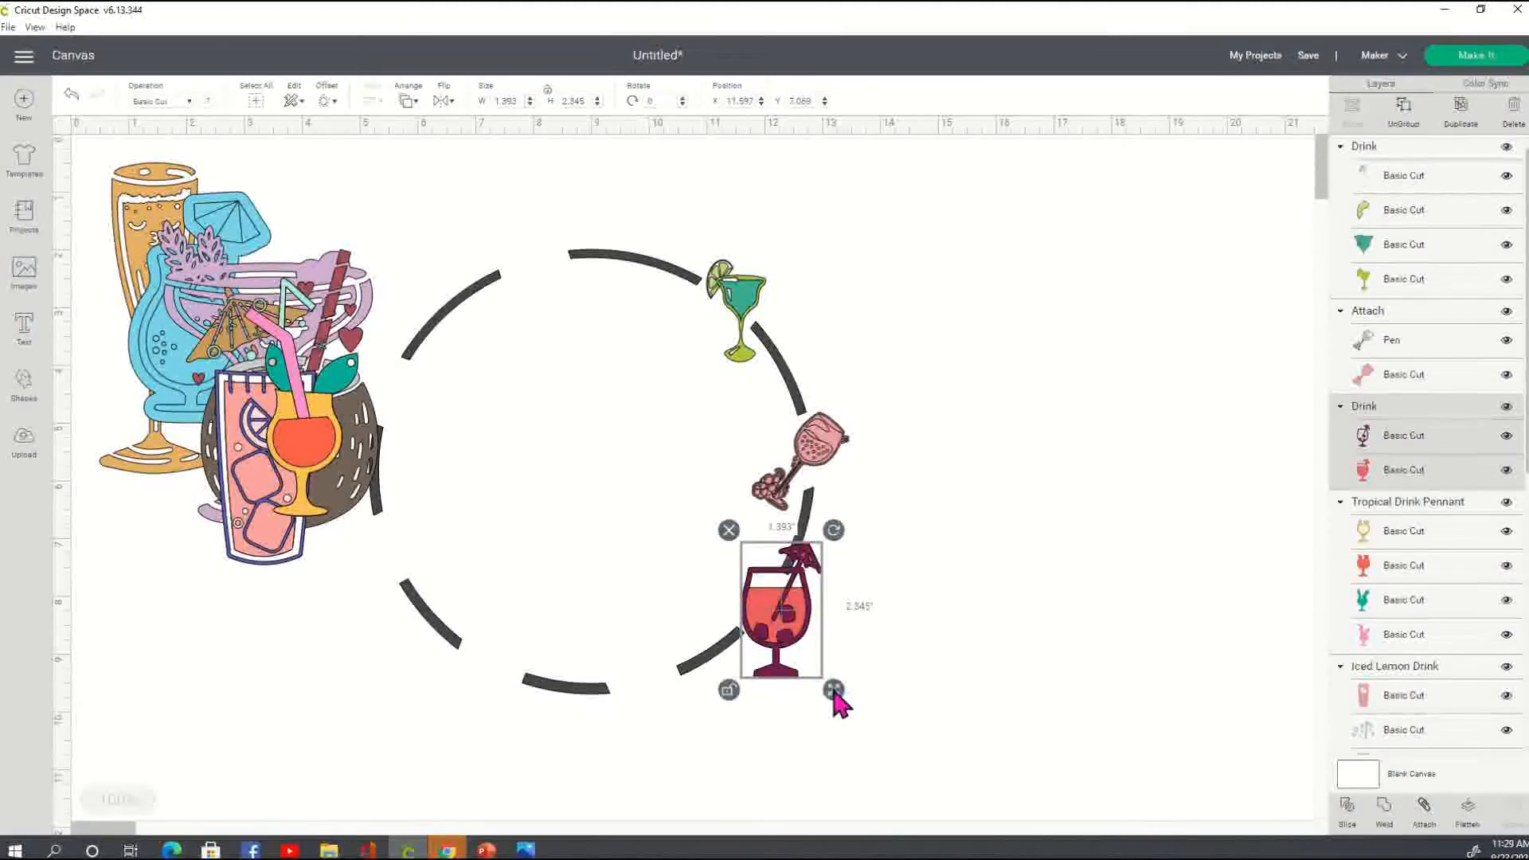
left_click_drag(834, 700, 779, 638)
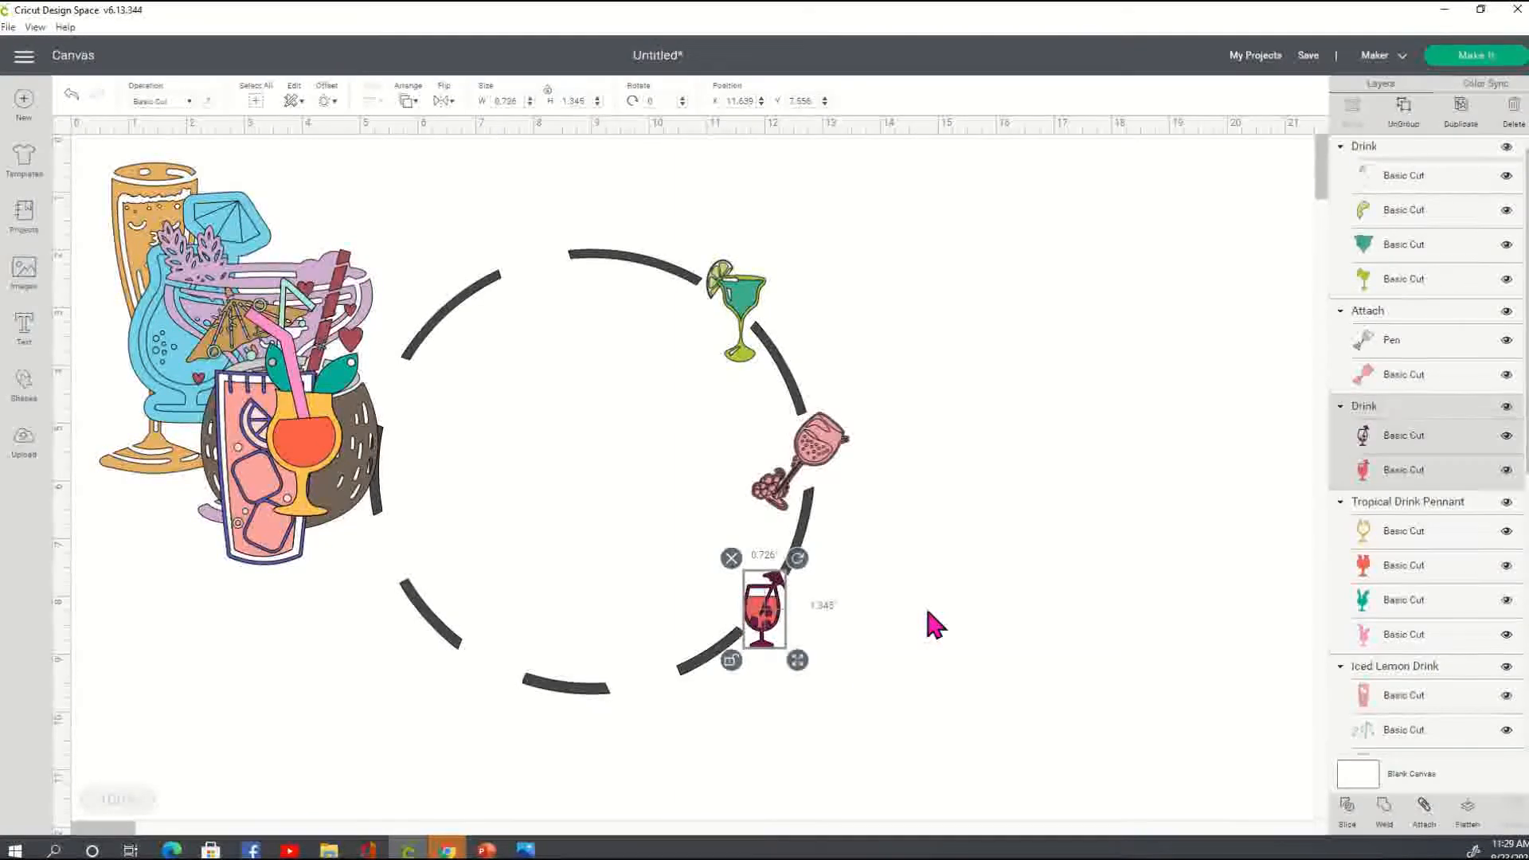
left_click(860, 603)
Turn the tilted pink wine glass upright, make it smaller and refit it in the ring's right gap
left_click(831, 476)
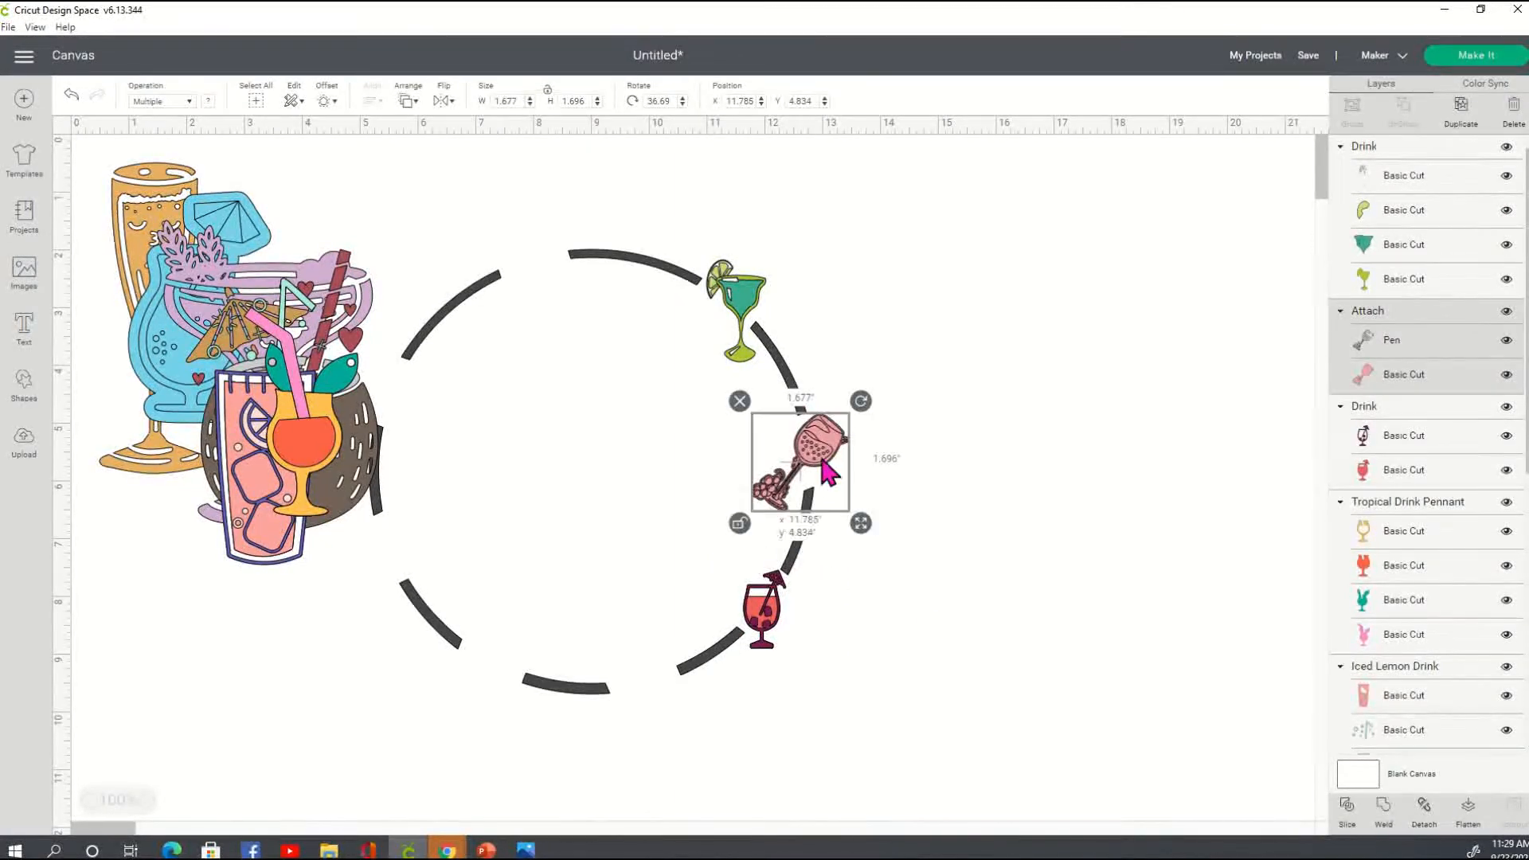
mouse_move(860, 403)
left_mouse_down()
mouse_move(777, 398)
mouse_move(837, 396)
left_mouse_up()
left_click_drag(844, 538, 841, 502)
left_click_drag(813, 443, 820, 449)
left_click(888, 481)
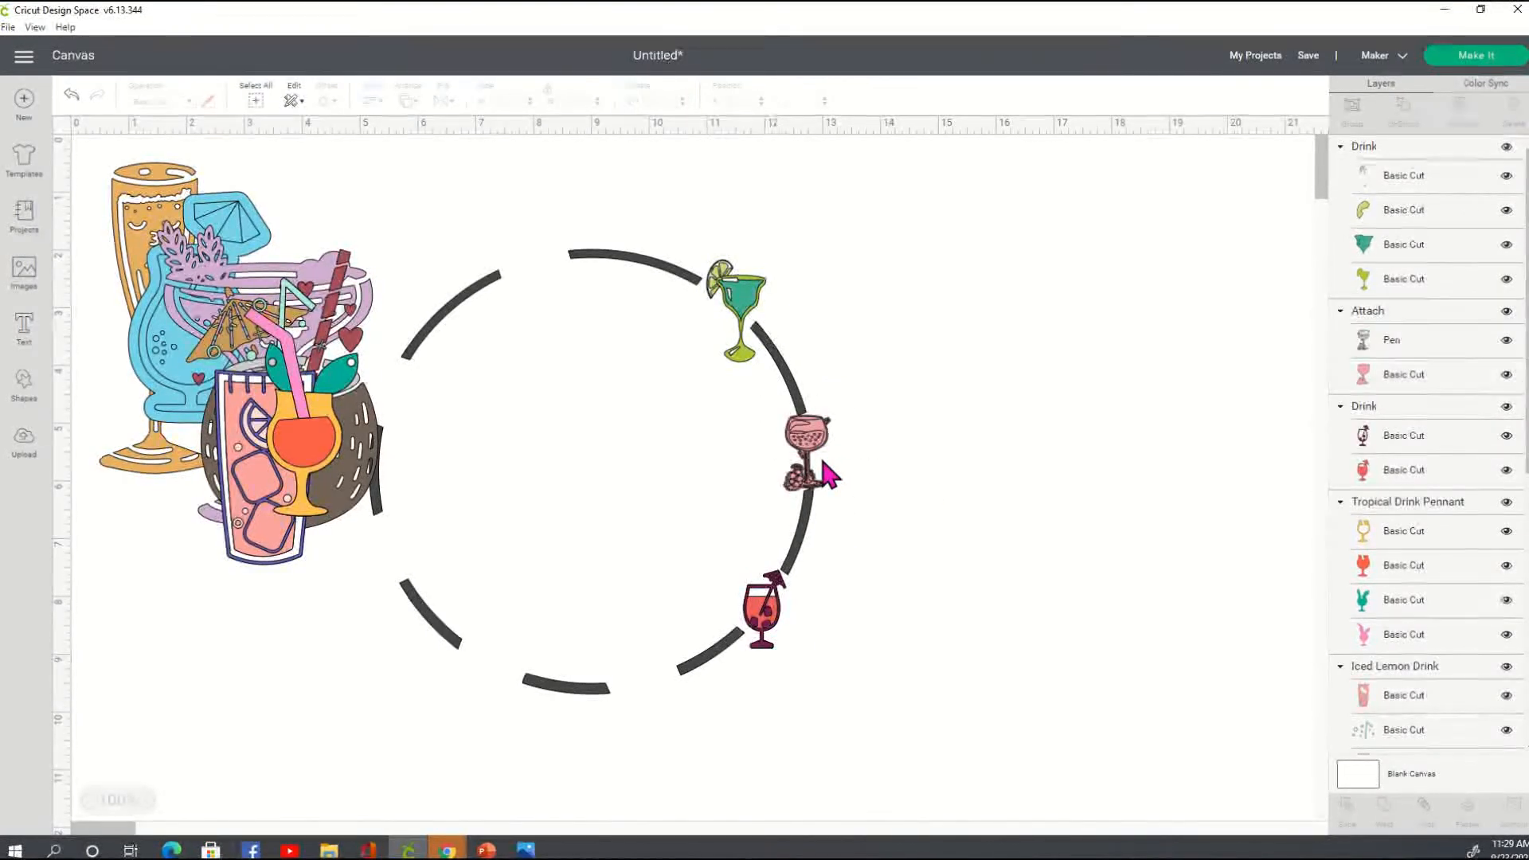
left_click_drag(844, 504, 812, 453)
left_click(924, 487)
left_click(911, 479)
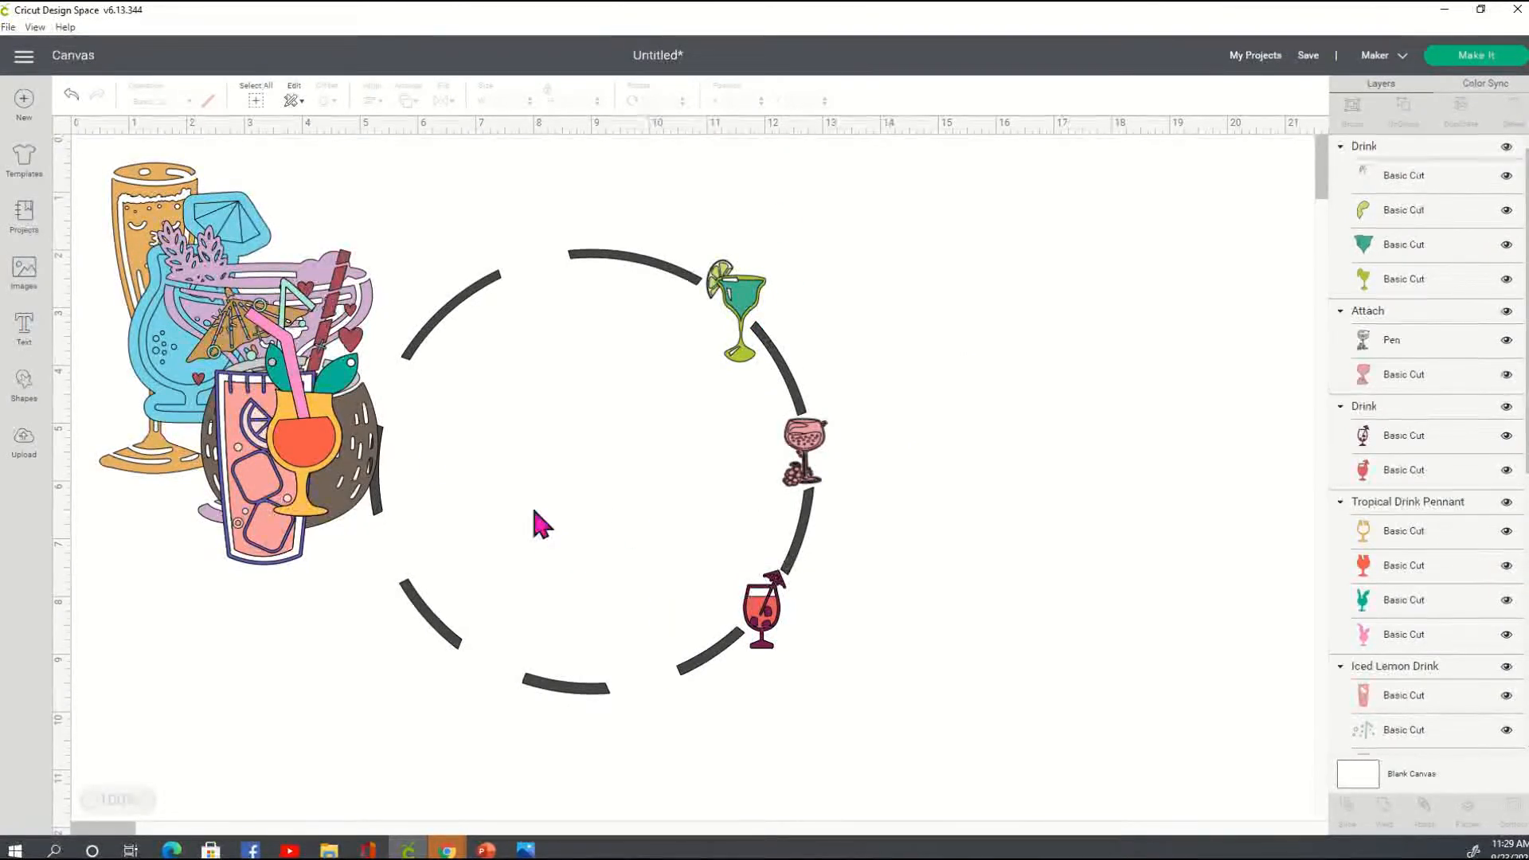
Shrink the orange tropical drink with the pink straw and place it in the gap at the ring's bottom right
left_click_drag(275, 498, 1071, 586)
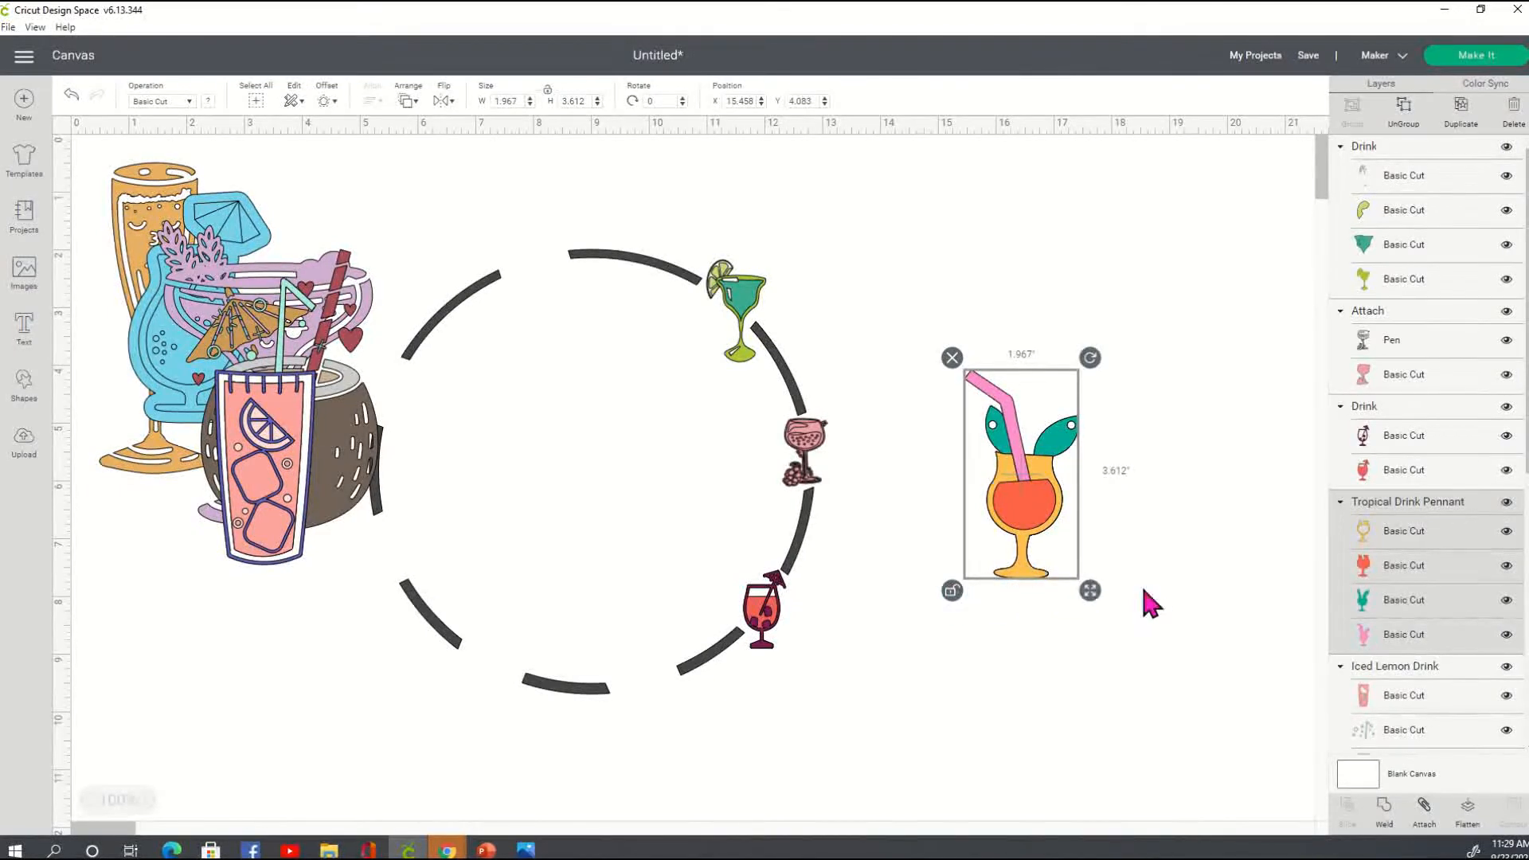
left_click_drag(1088, 592, 1050, 505)
left_click_drag(1015, 450, 658, 679)
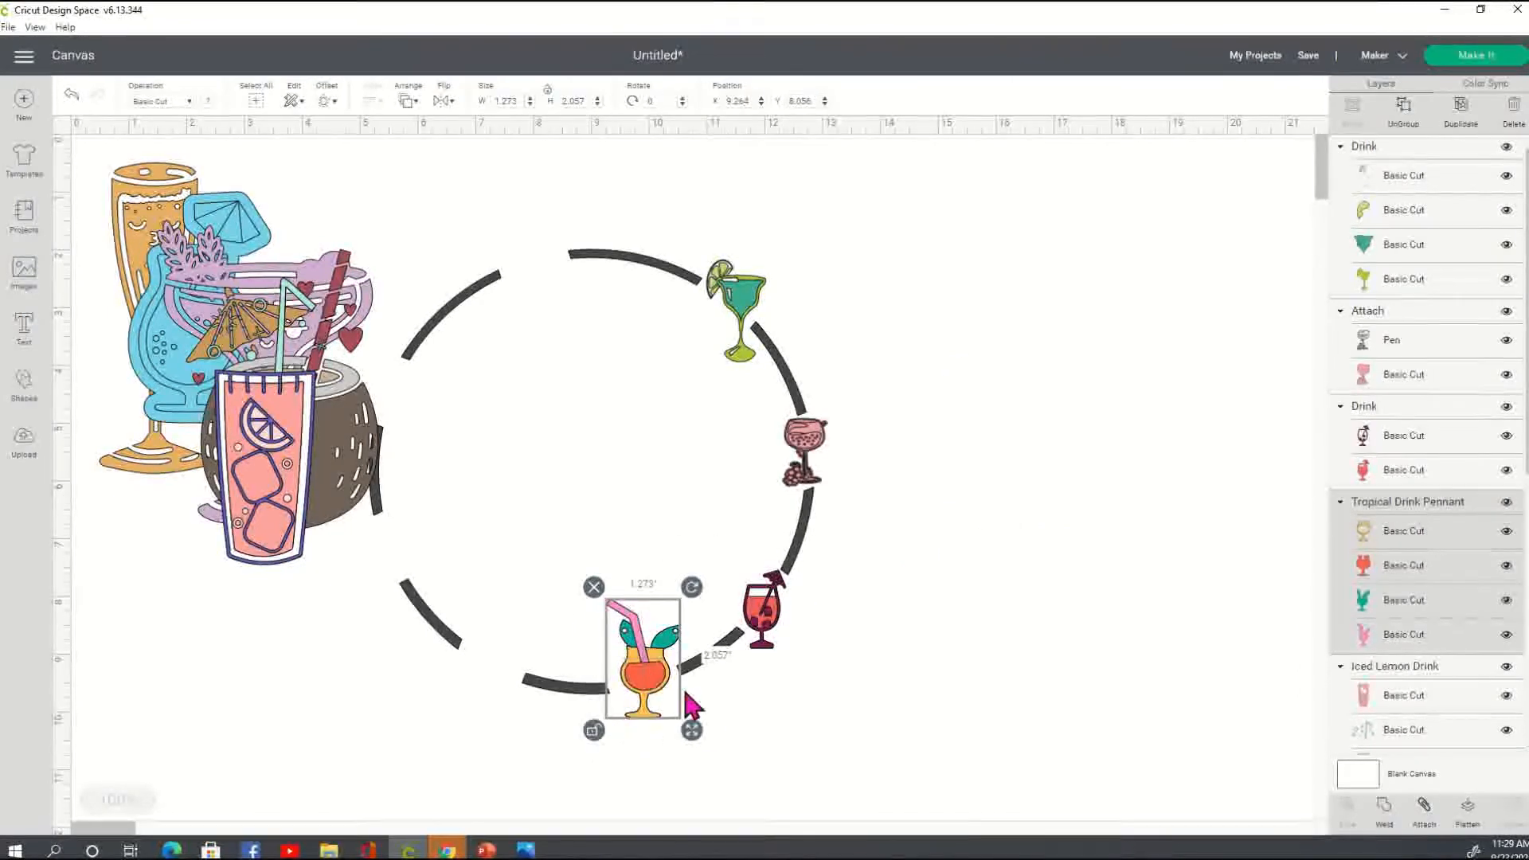
left_click_drag(692, 731, 661, 700)
left_click(859, 605)
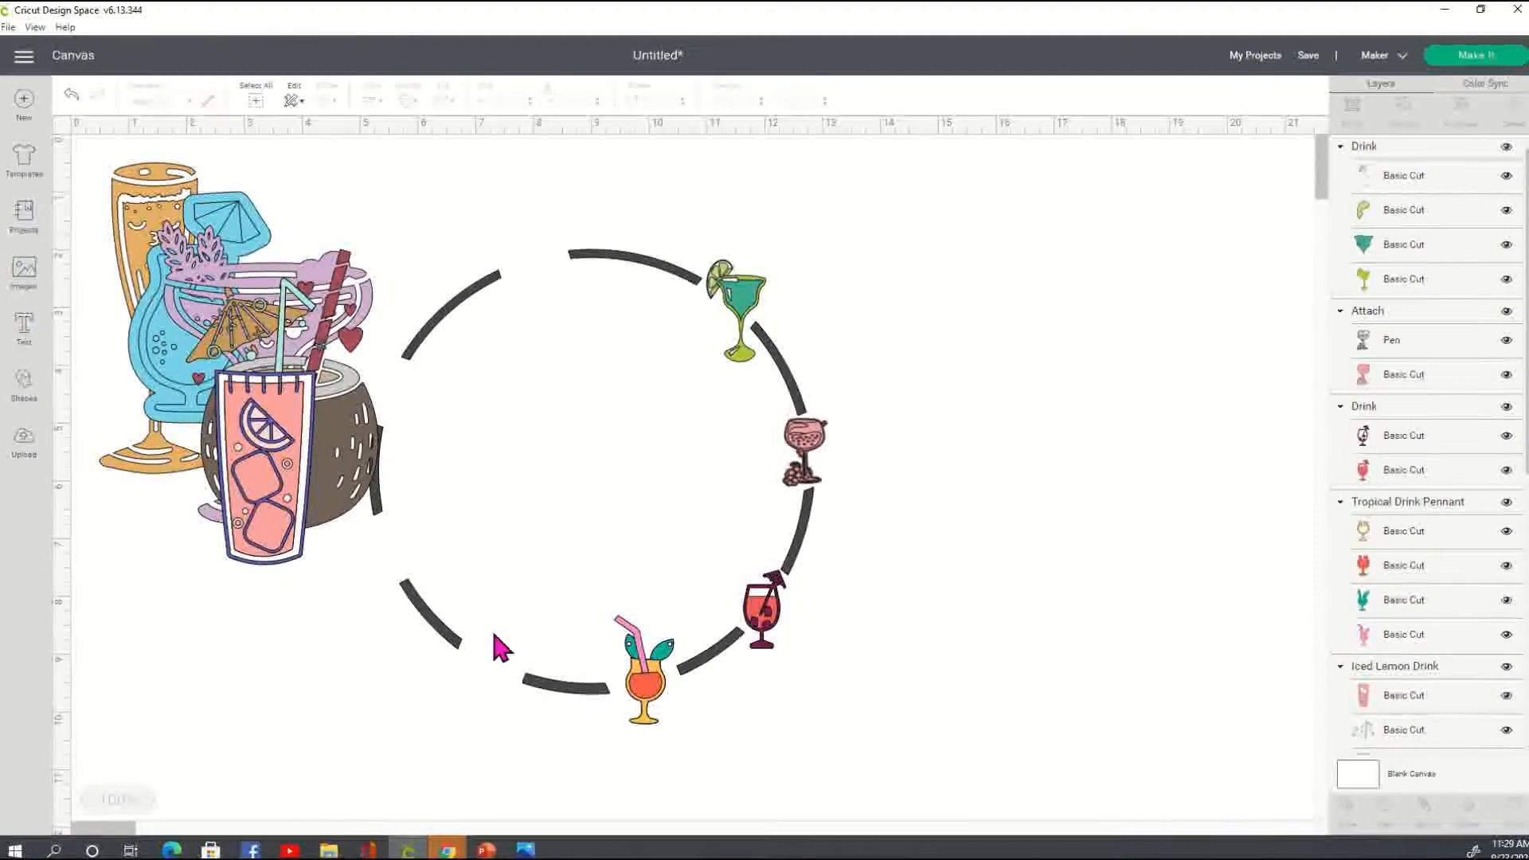
Move the iced lemon drink and the coconut umbrella drink off the pile to the empty canvas beside the ring
left_click_drag(261, 530, 1025, 442)
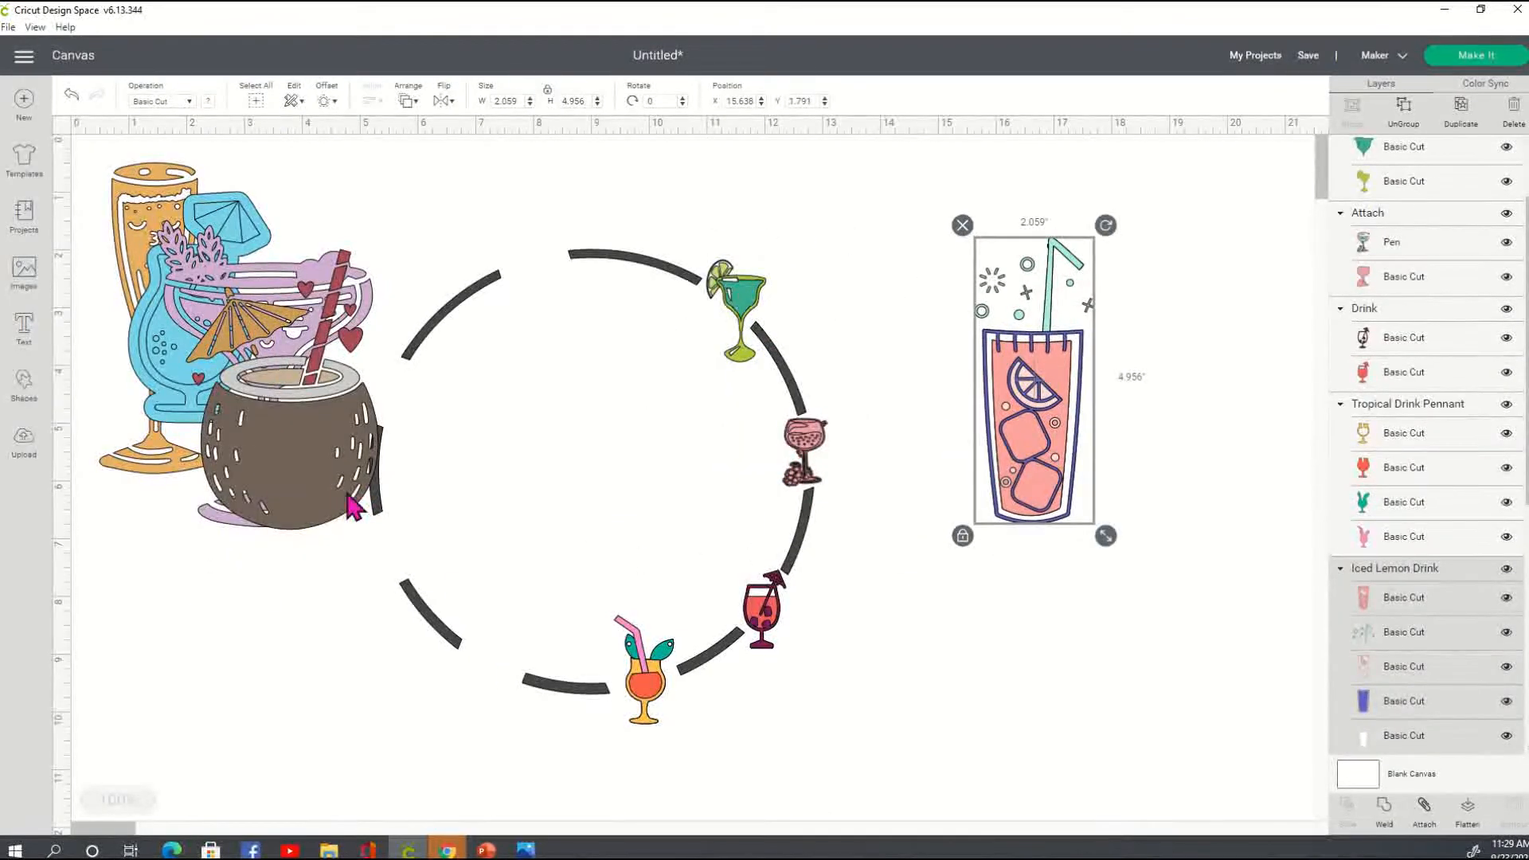
left_click(363, 593)
left_click_drag(363, 596, 979, 729)
left_click_drag(1068, 775, 1029, 761)
left_click(988, 763)
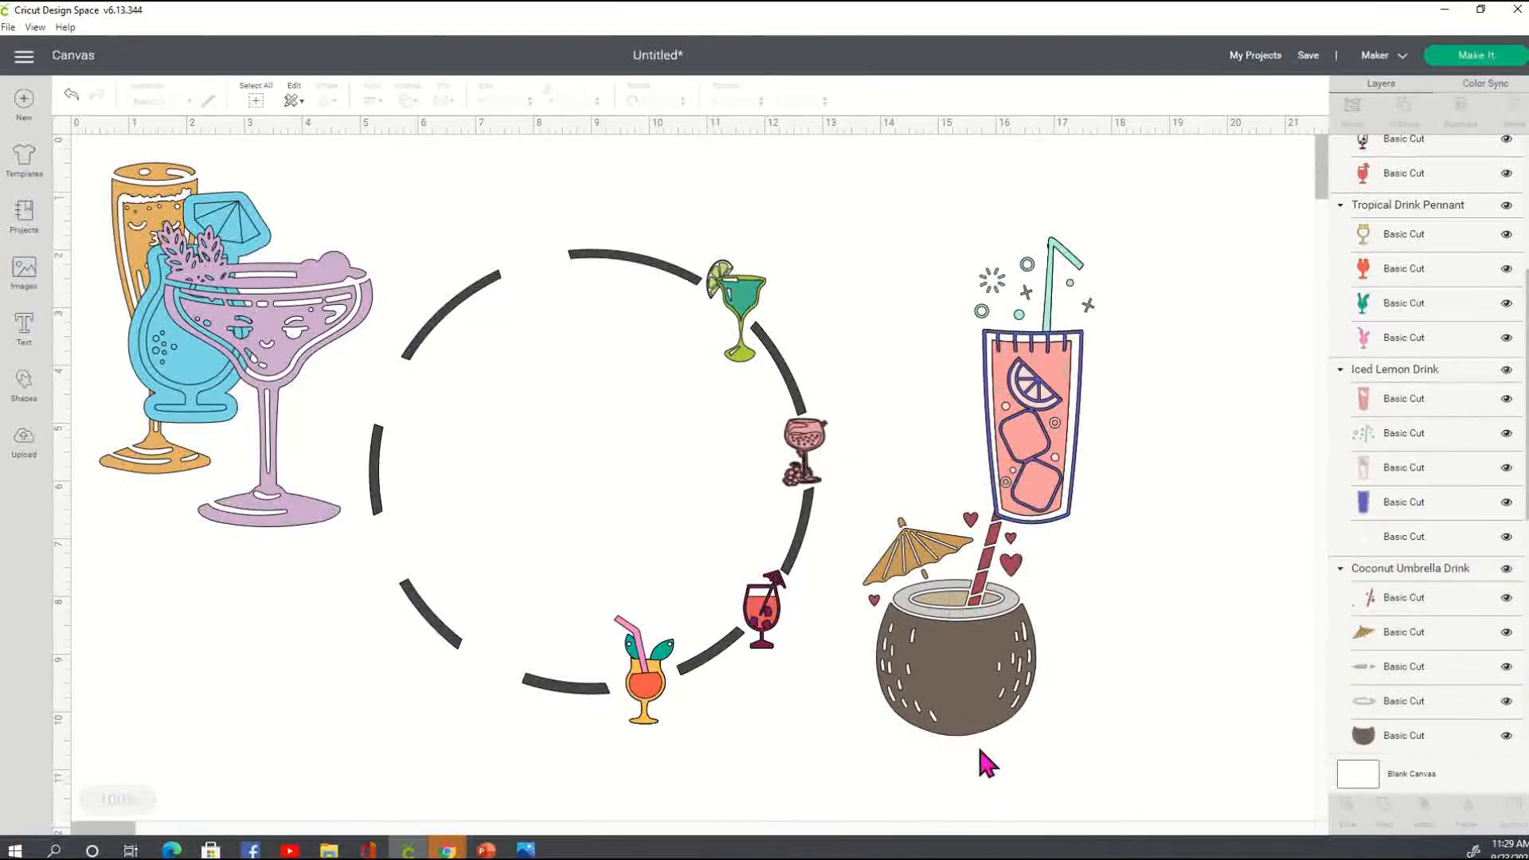
Shrink the coconut umbrella drink to about 1.04 by 1.51 inches and place it in the ring's bottom-left gap
left_click(992, 714)
left_click_drag(1048, 750, 909, 604)
left_click_drag(588, 642, 493, 691)
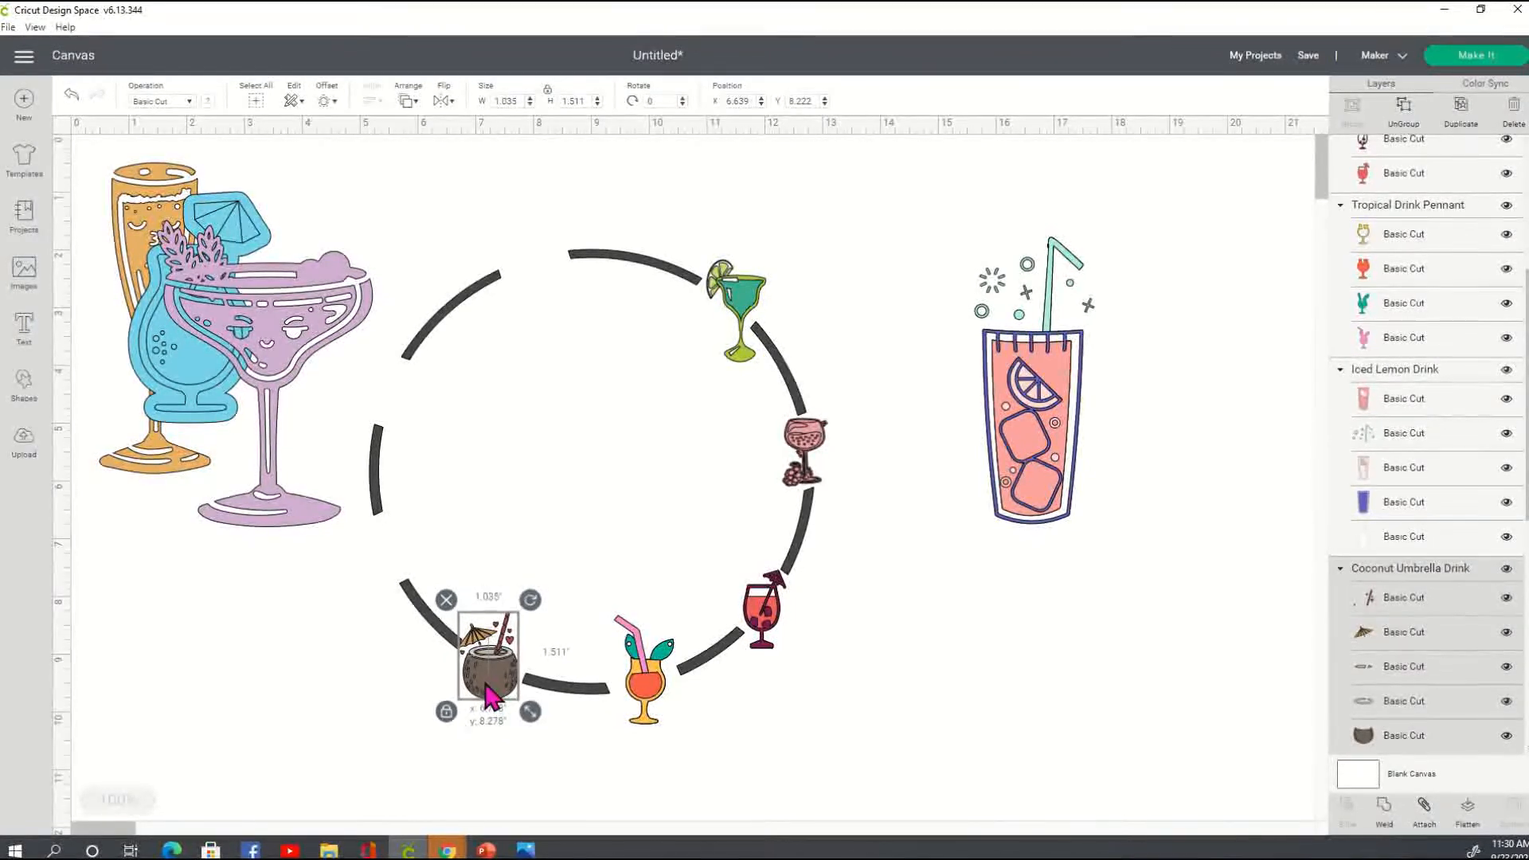
left_click(1048, 685)
left_click_drag(482, 673, 486, 696)
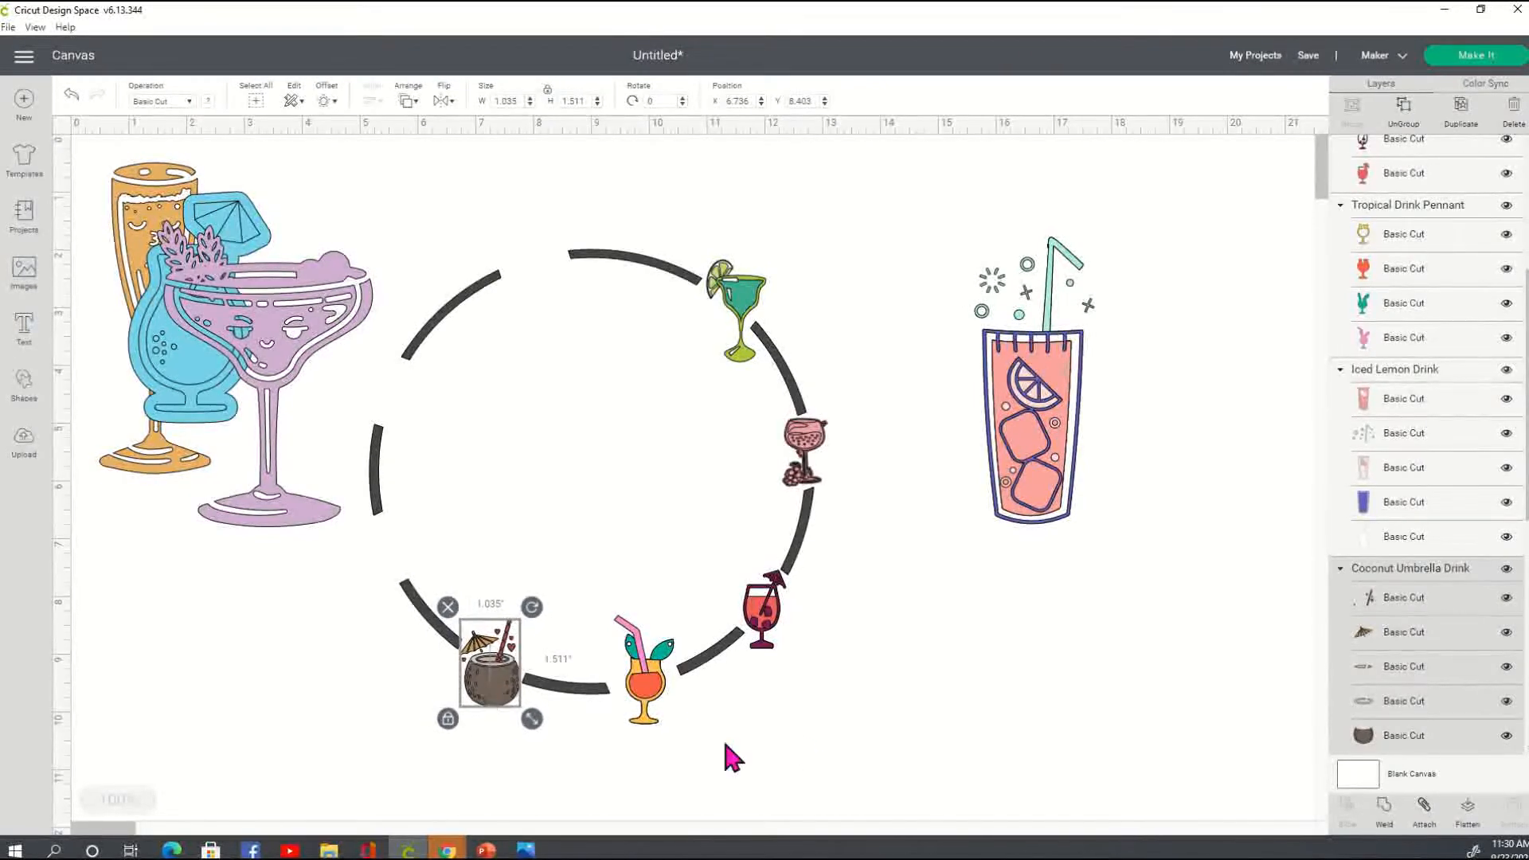
left_click(924, 744)
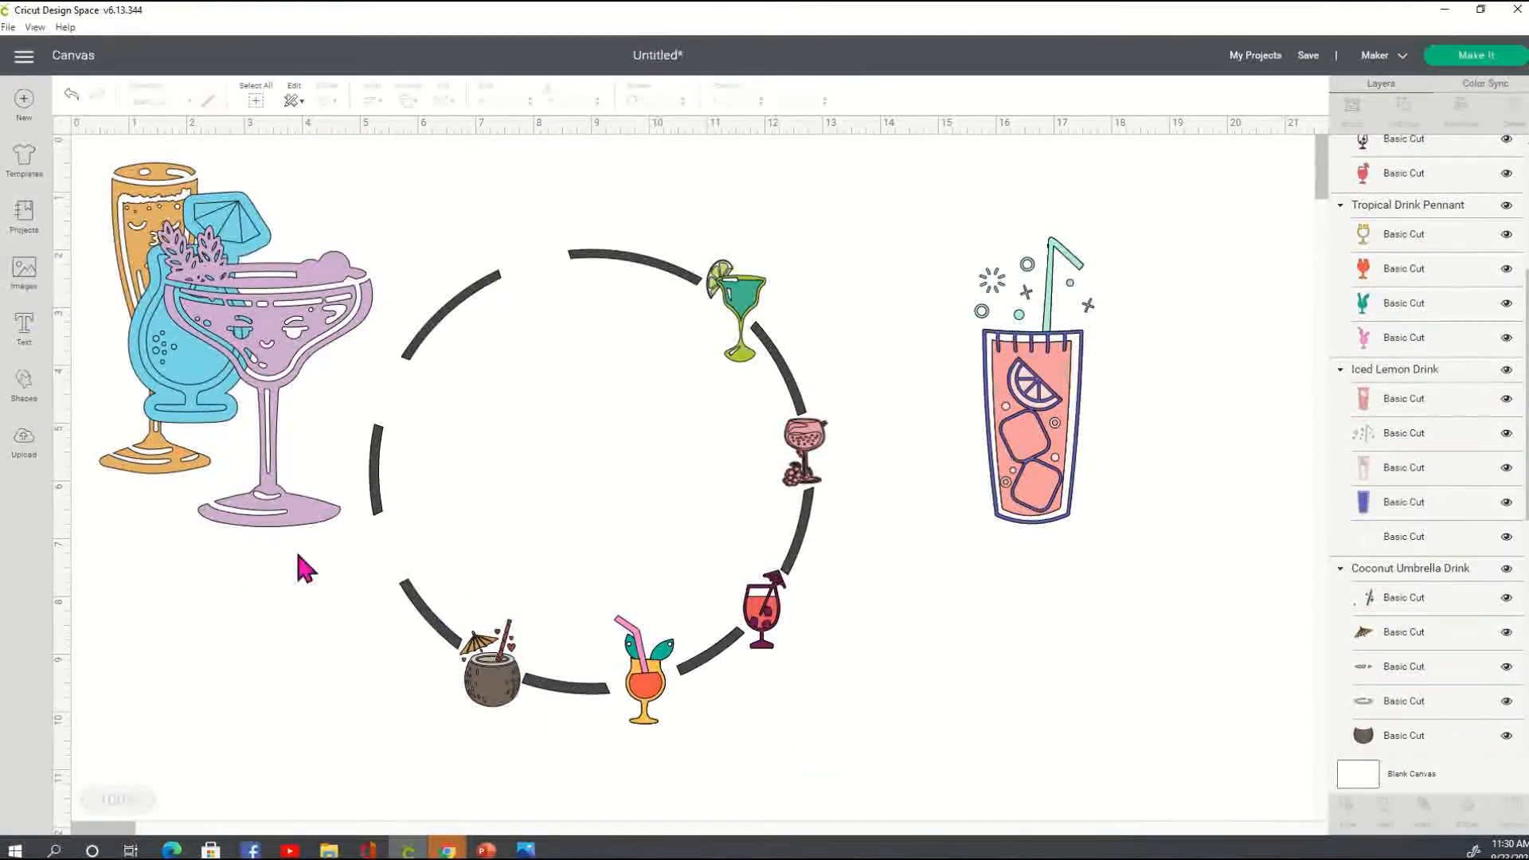
Delete the purple martini drink from the canvas
left_click_drag(265, 406, 1047, 685)
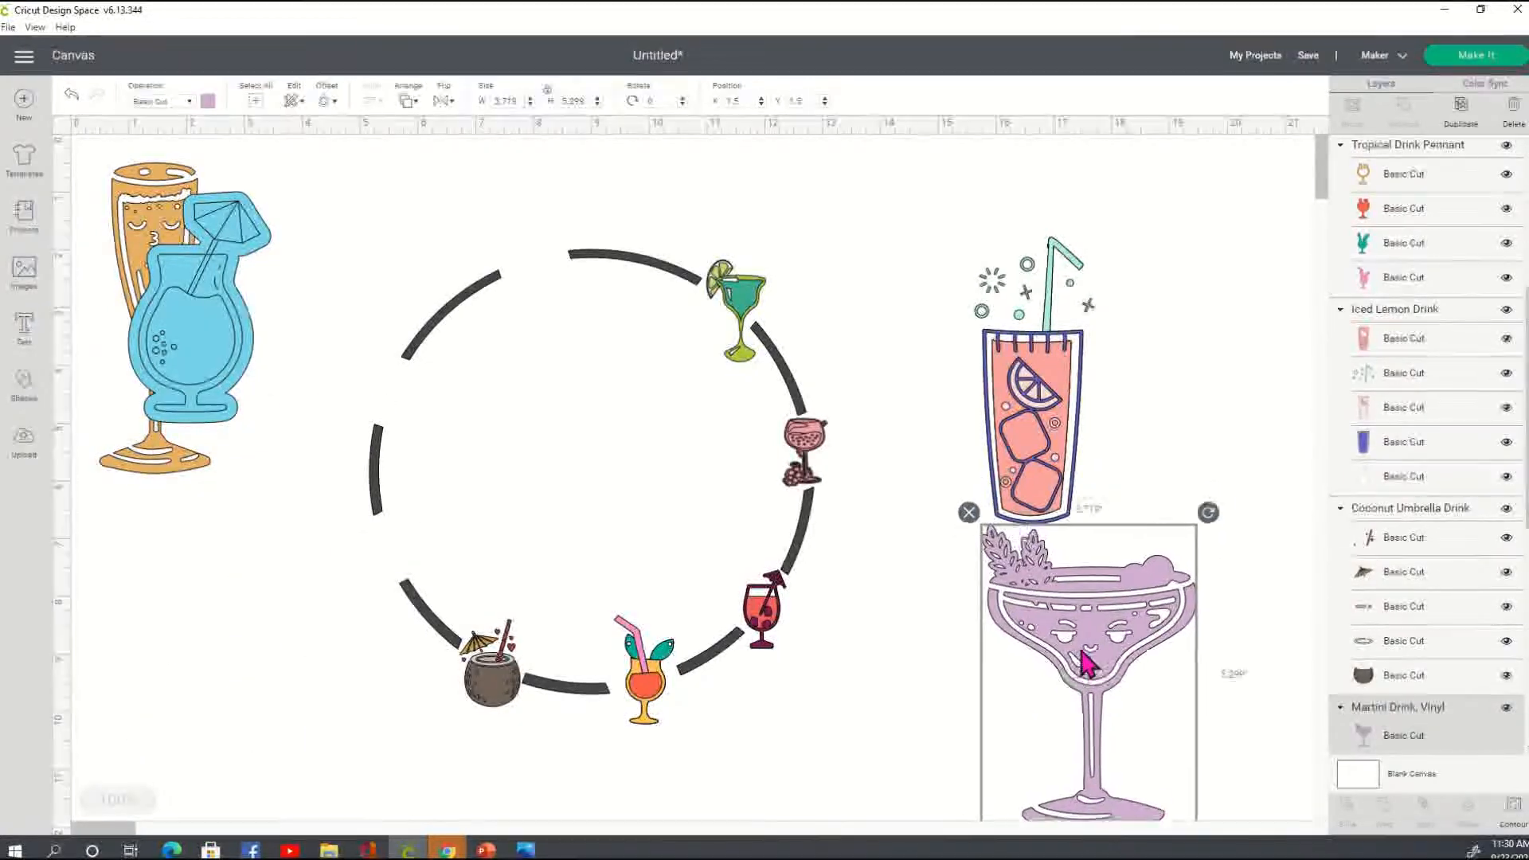
left_click(967, 519)
Shrink the blue umbrella cocktail to less than 0.89 by 1.45 inches and fit it in the ring's lower-left gap
left_click(195, 379)
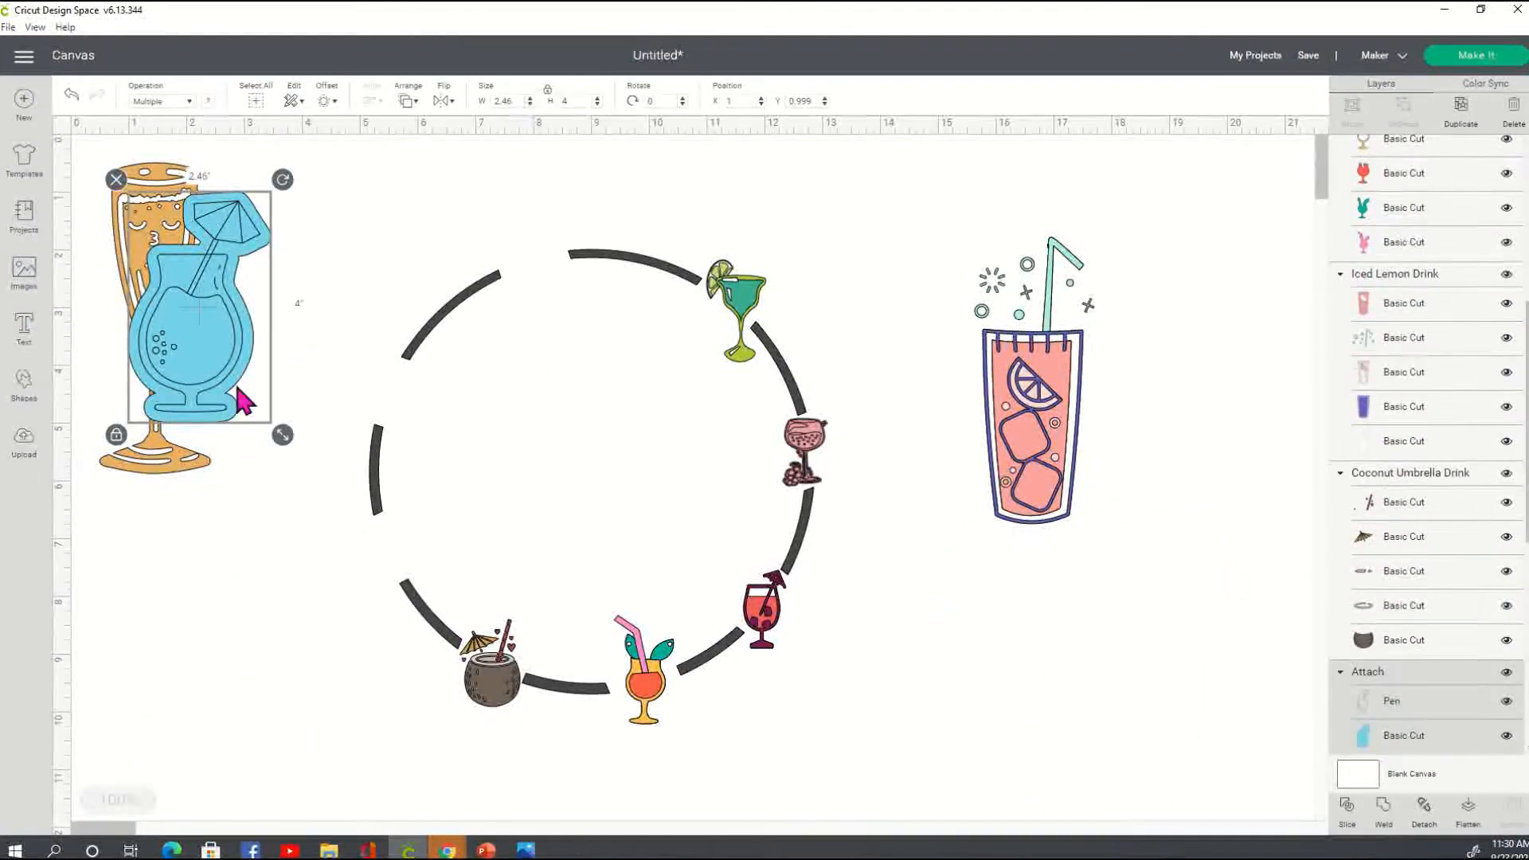
left_click_drag(283, 435, 213, 323)
left_click_drag(177, 275, 389, 576)
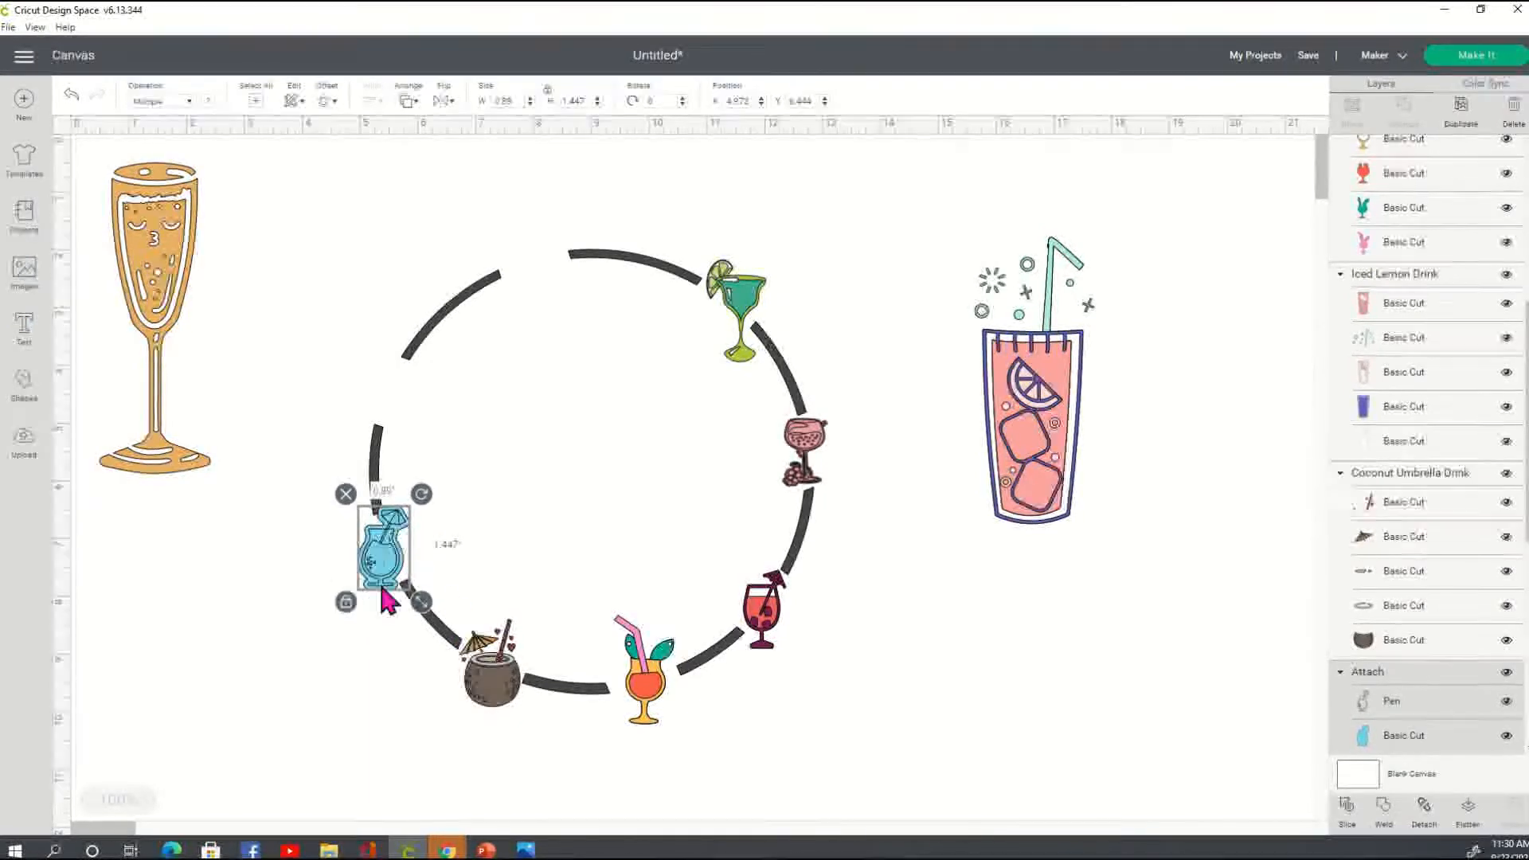
left_click(283, 332)
left_click(381, 552)
left_click_drag(419, 605, 393, 578)
left_click(710, 608)
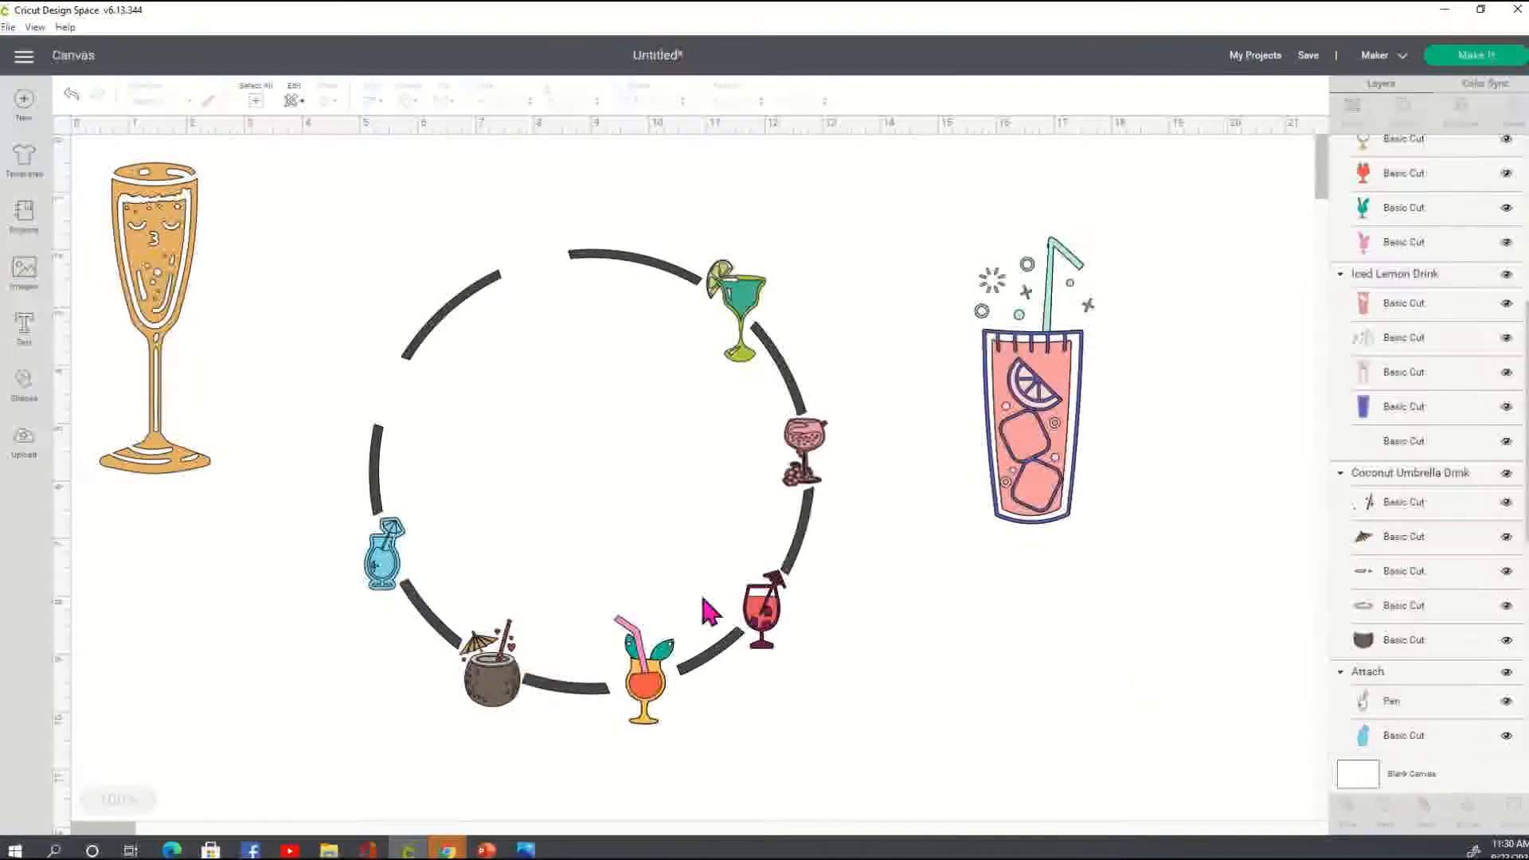
Shrink the orange champagne glass to fit and place it in the ring's upper-left gap
left_click(188, 262)
left_click_drag(222, 485, 133, 263)
left_click_drag(120, 183, 366, 342)
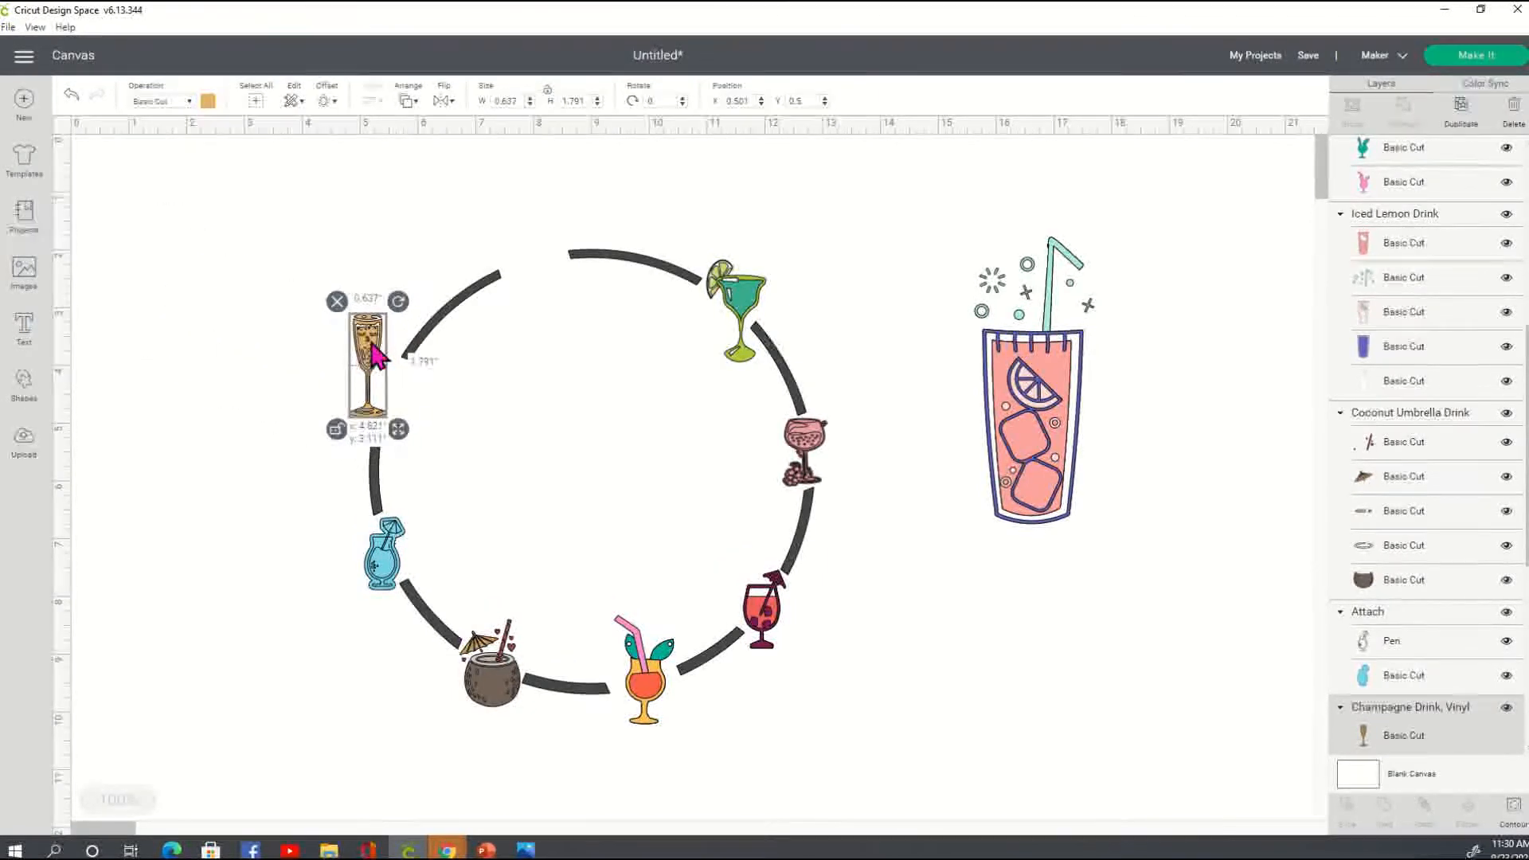
left_click_drag(408, 438, 395, 413)
left_click_drag(366, 344, 384, 381)
left_click(337, 353)
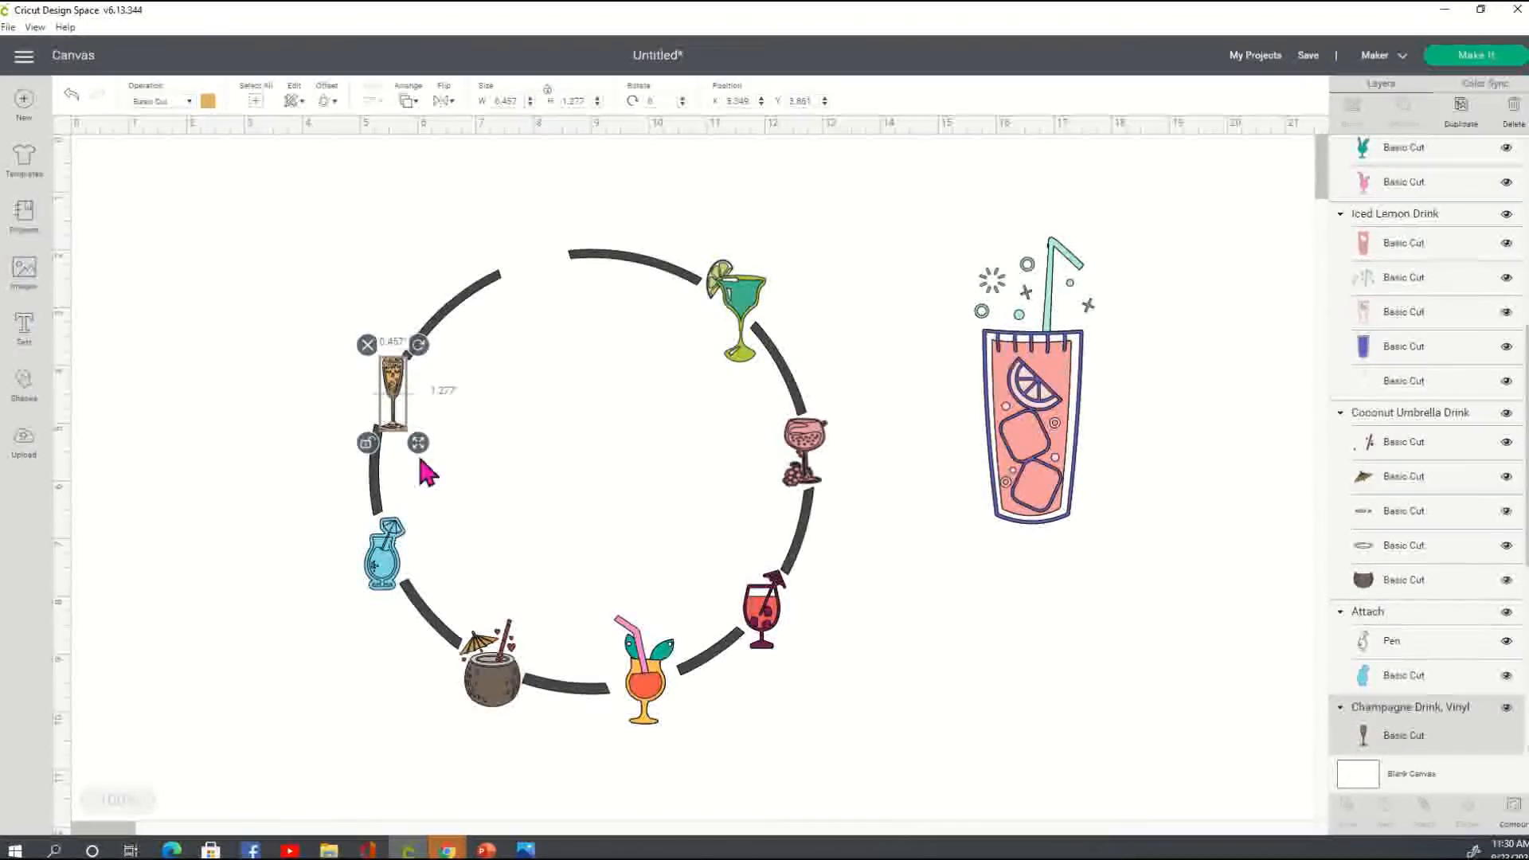
left_click_drag(419, 444, 389, 404)
left_click(246, 417)
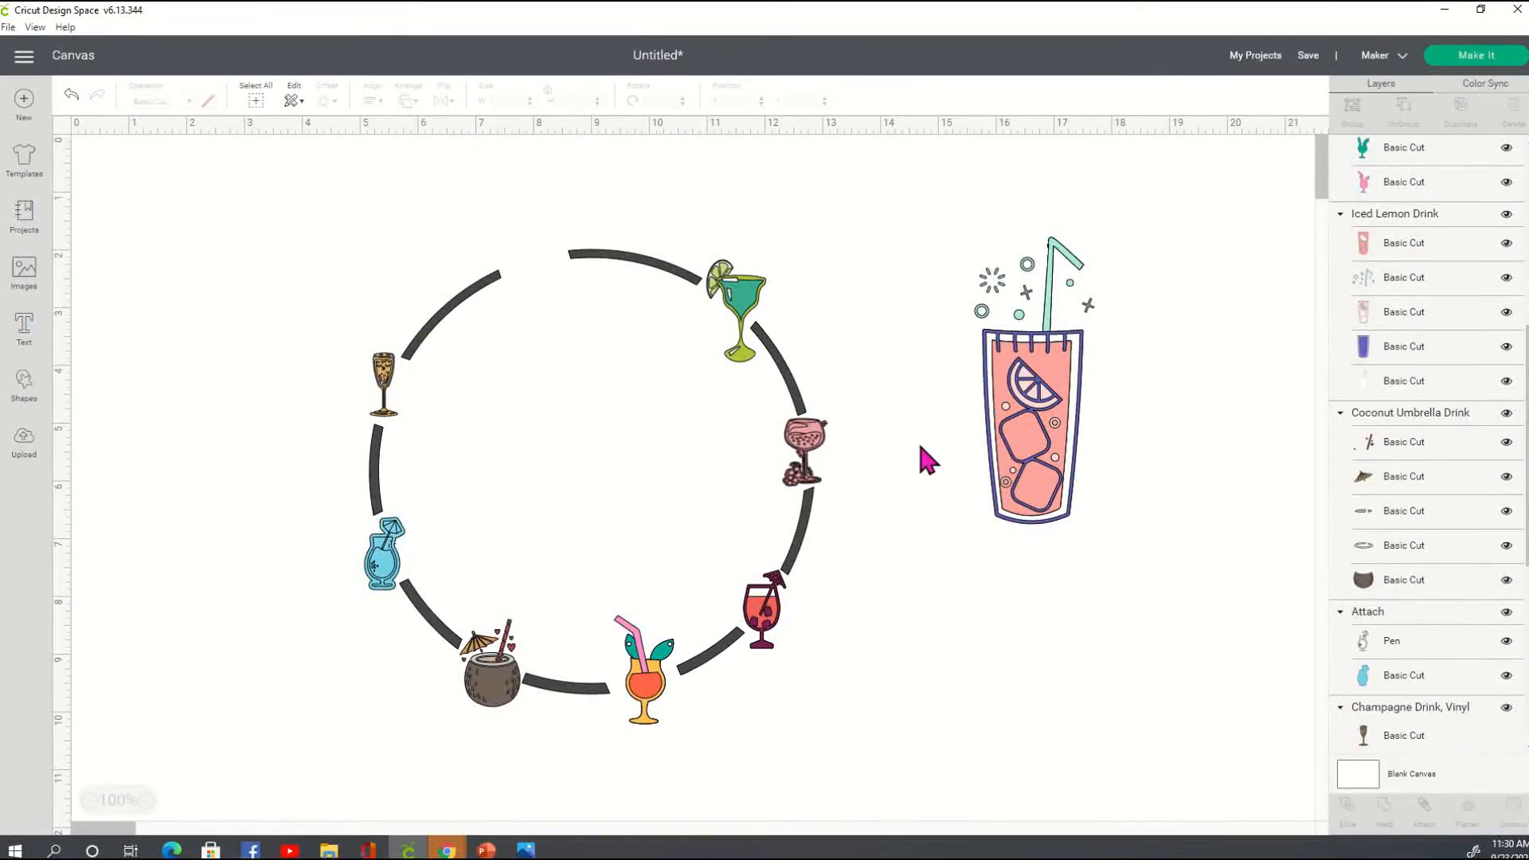
Shrink the iced lemon drink to less than 0.82 by 1.98 inches and place it in the gap at the ring's top left
left_click(1063, 403)
left_click_drag(1117, 555, 535, 269)
left_click(1017, 352)
left_click(549, 303)
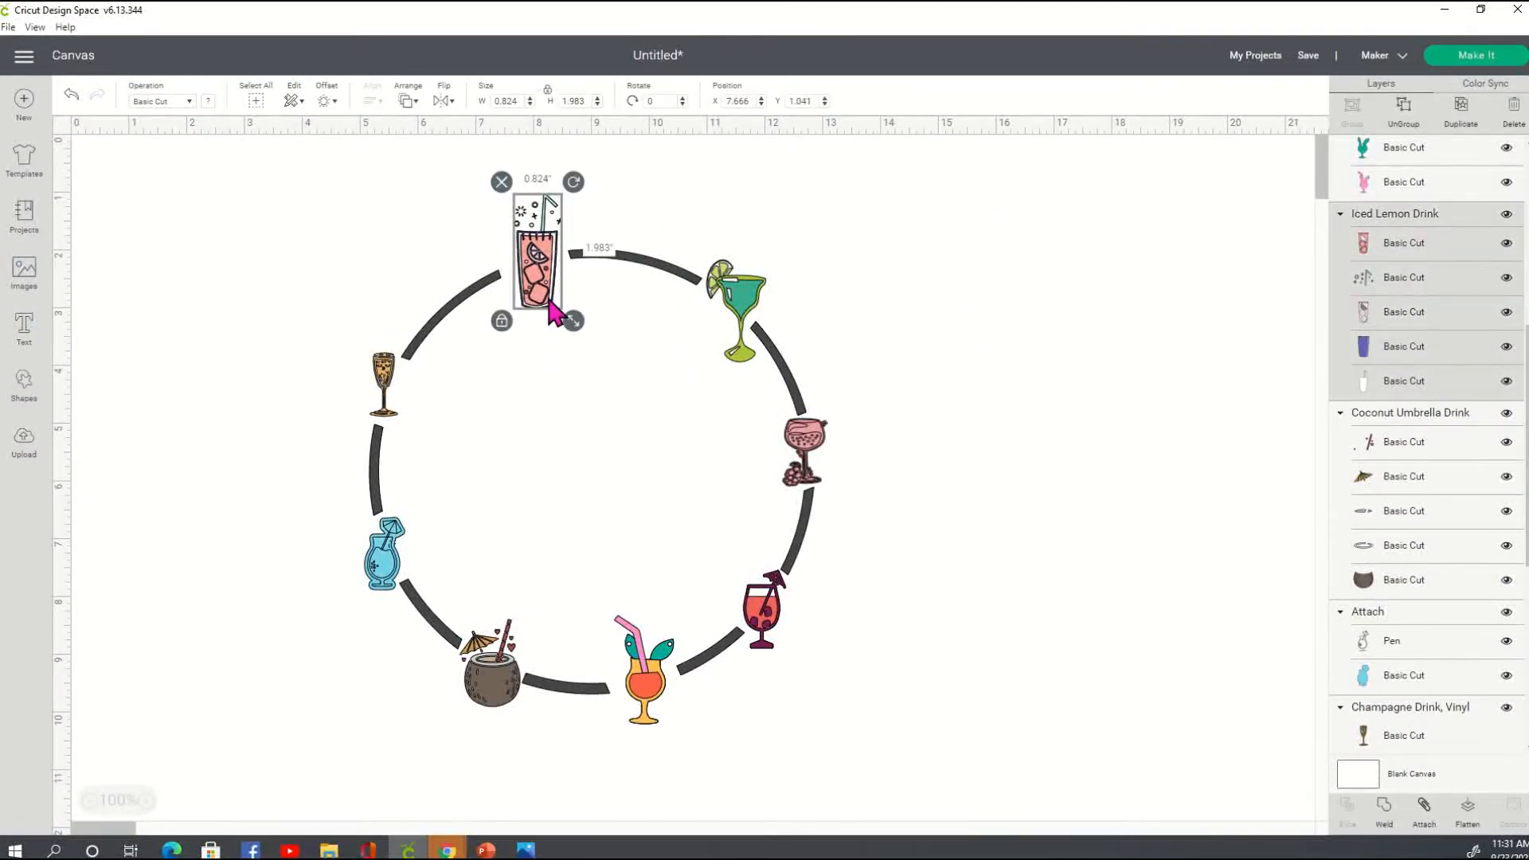
left_click_drag(579, 327, 549, 285)
left_click(547, 270)
left_click(508, 237)
left_click(1049, 352)
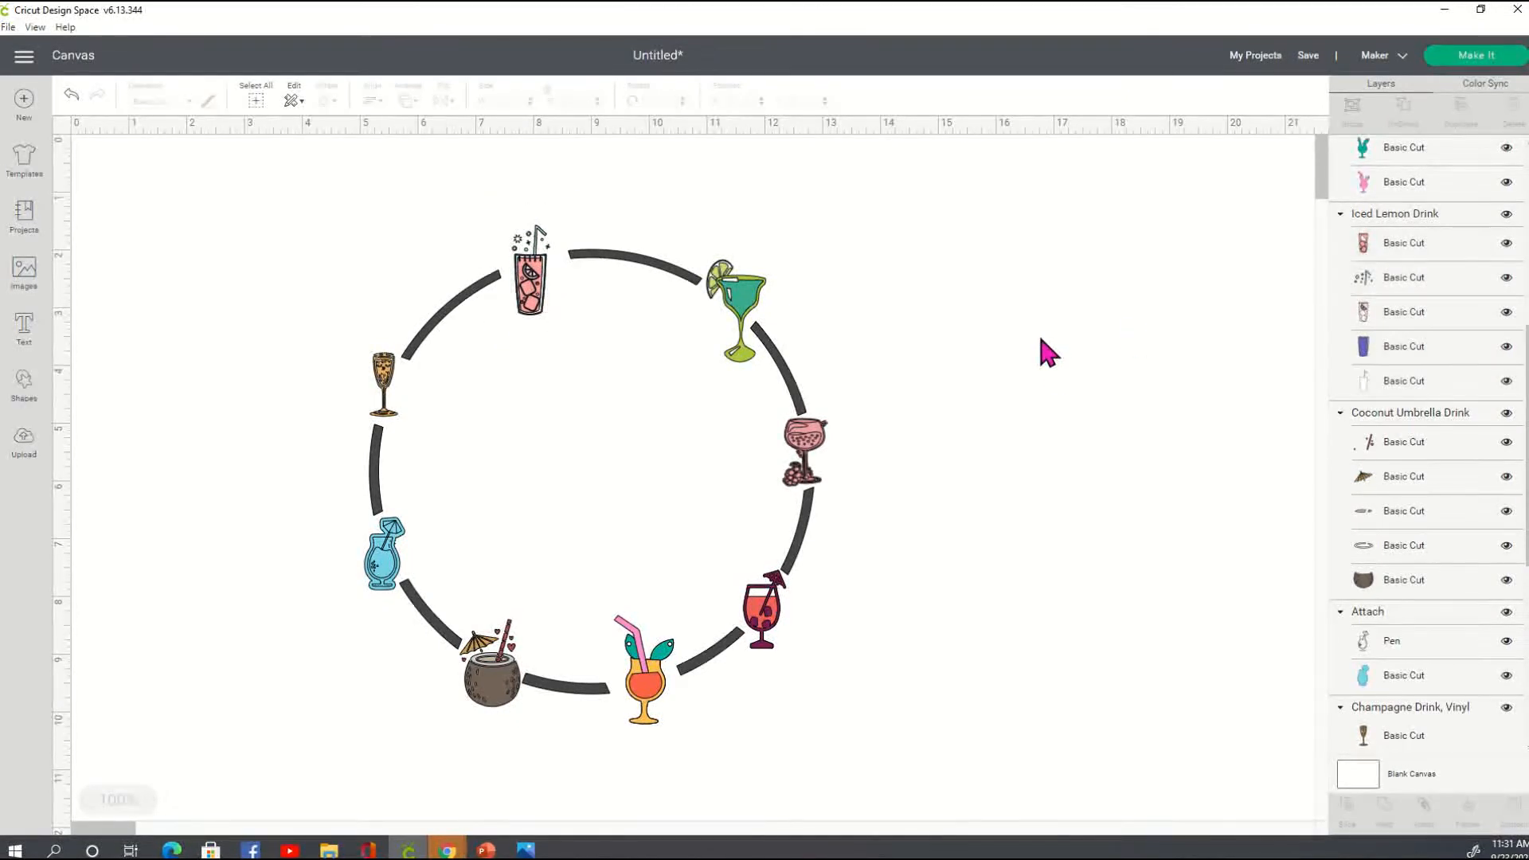
Nudge the green margarita slightly upward in its gap, and group all the drinks and ring segments together
left_click_drag(749, 307, 751, 299)
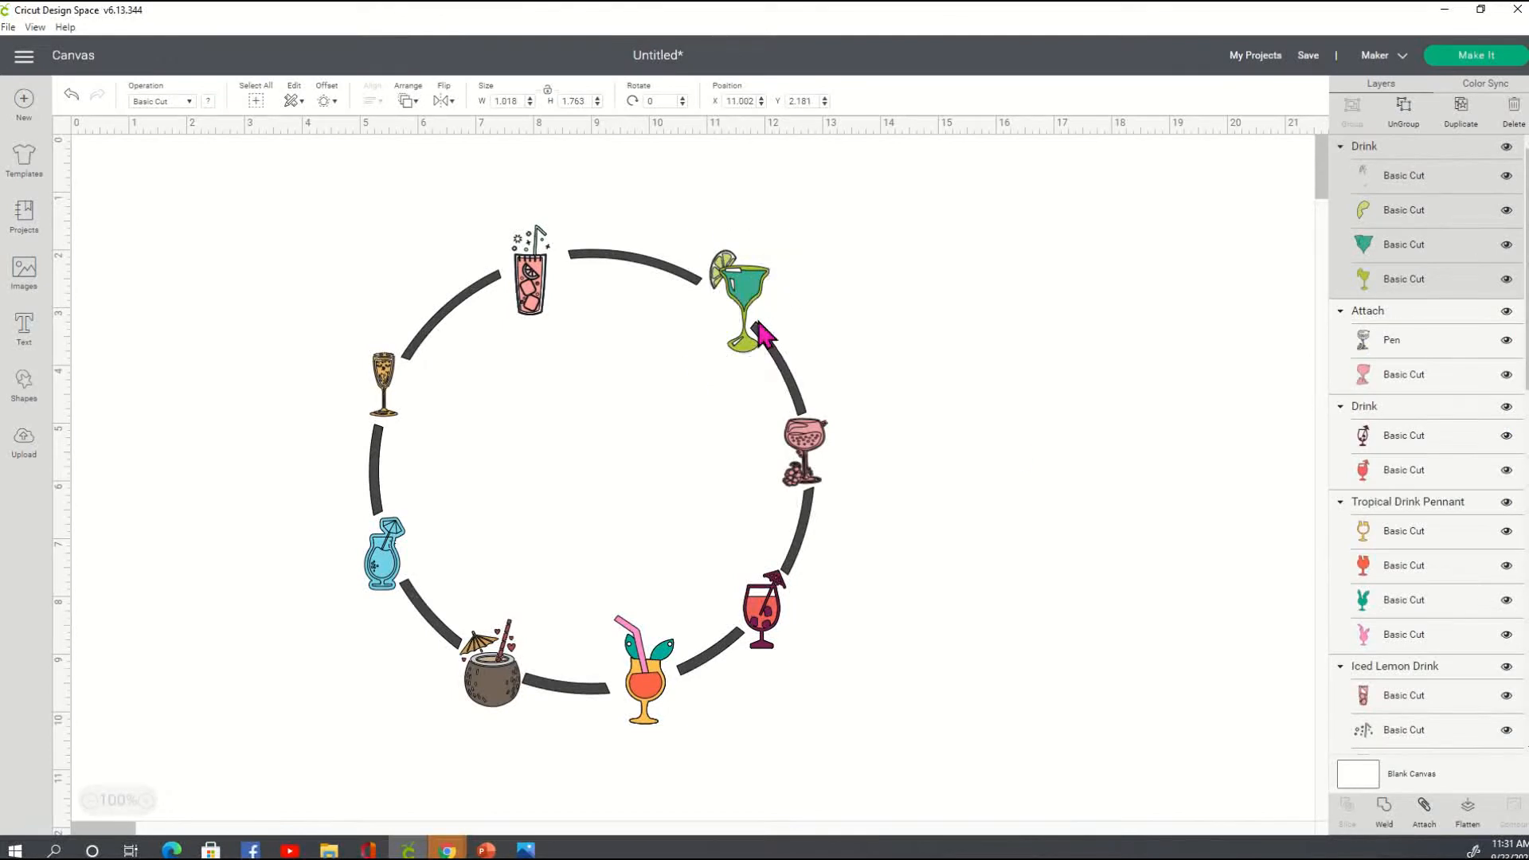
left_click(789, 333)
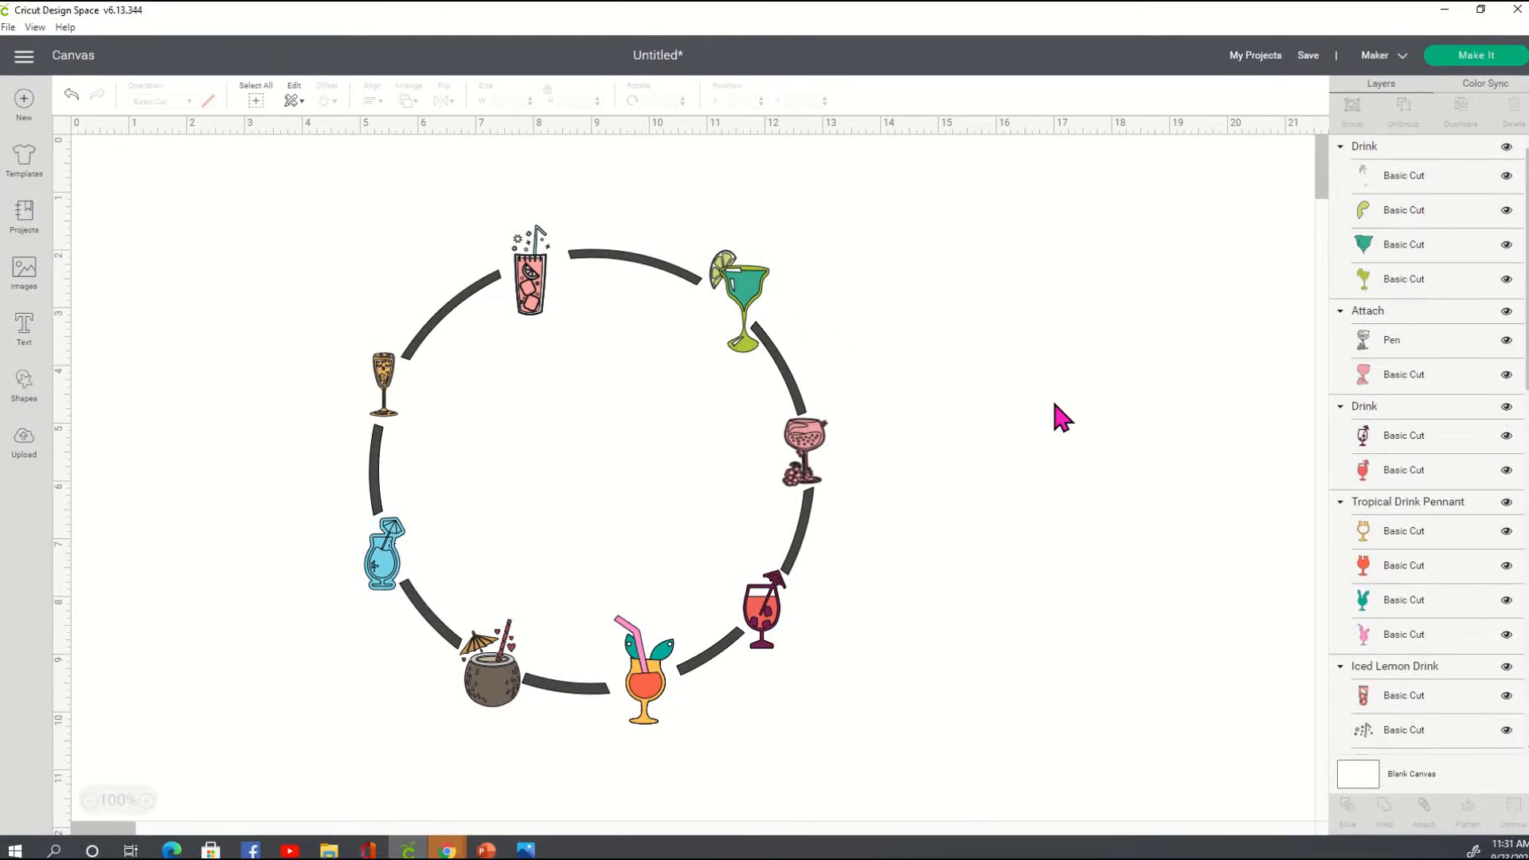
left_click_drag(311, 197, 955, 704)
left_click(1346, 118)
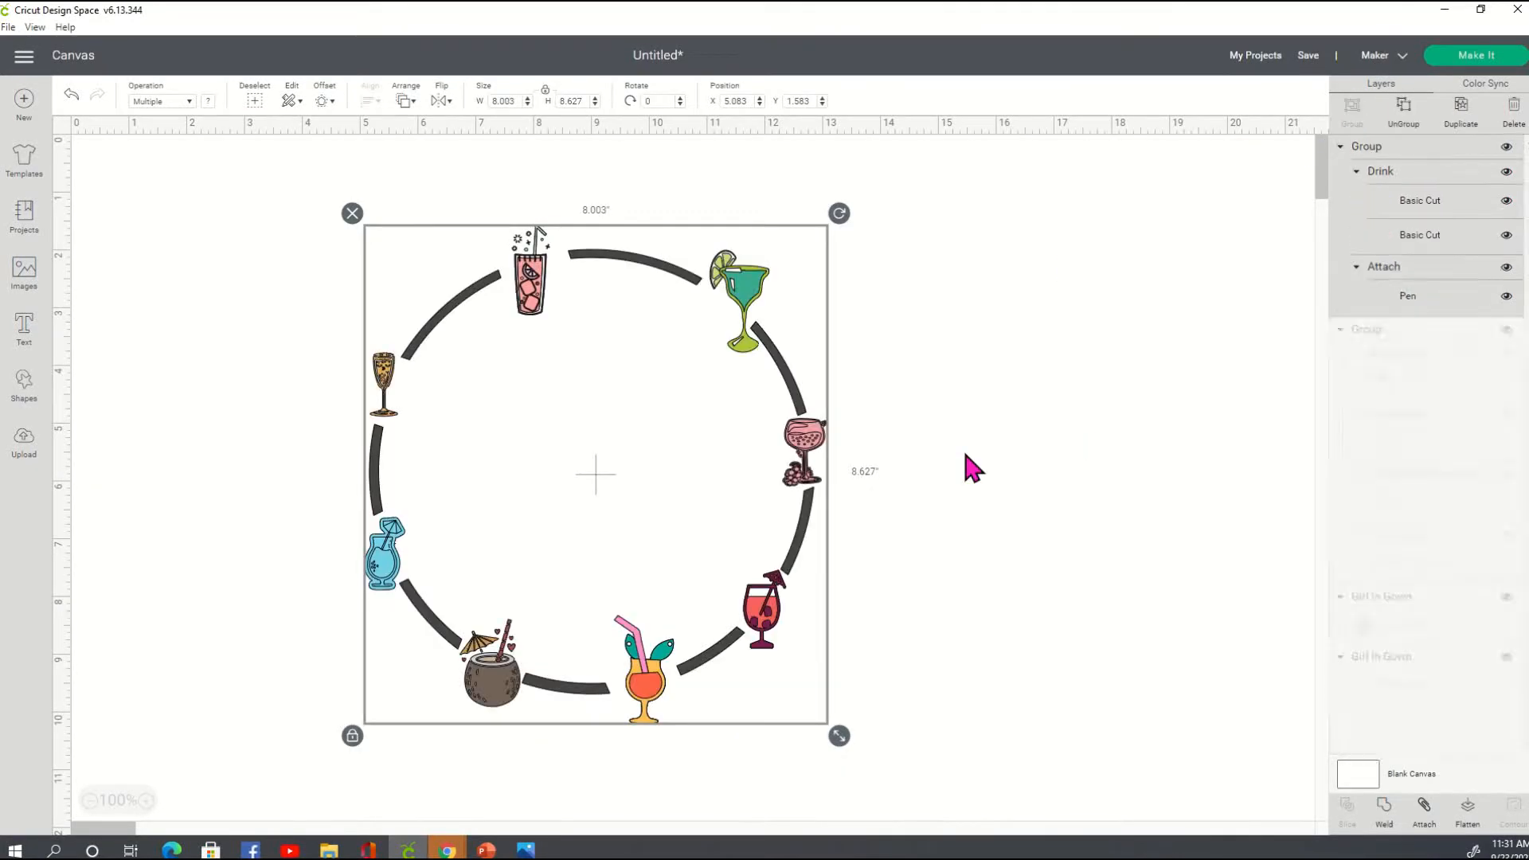
left_click(966, 455)
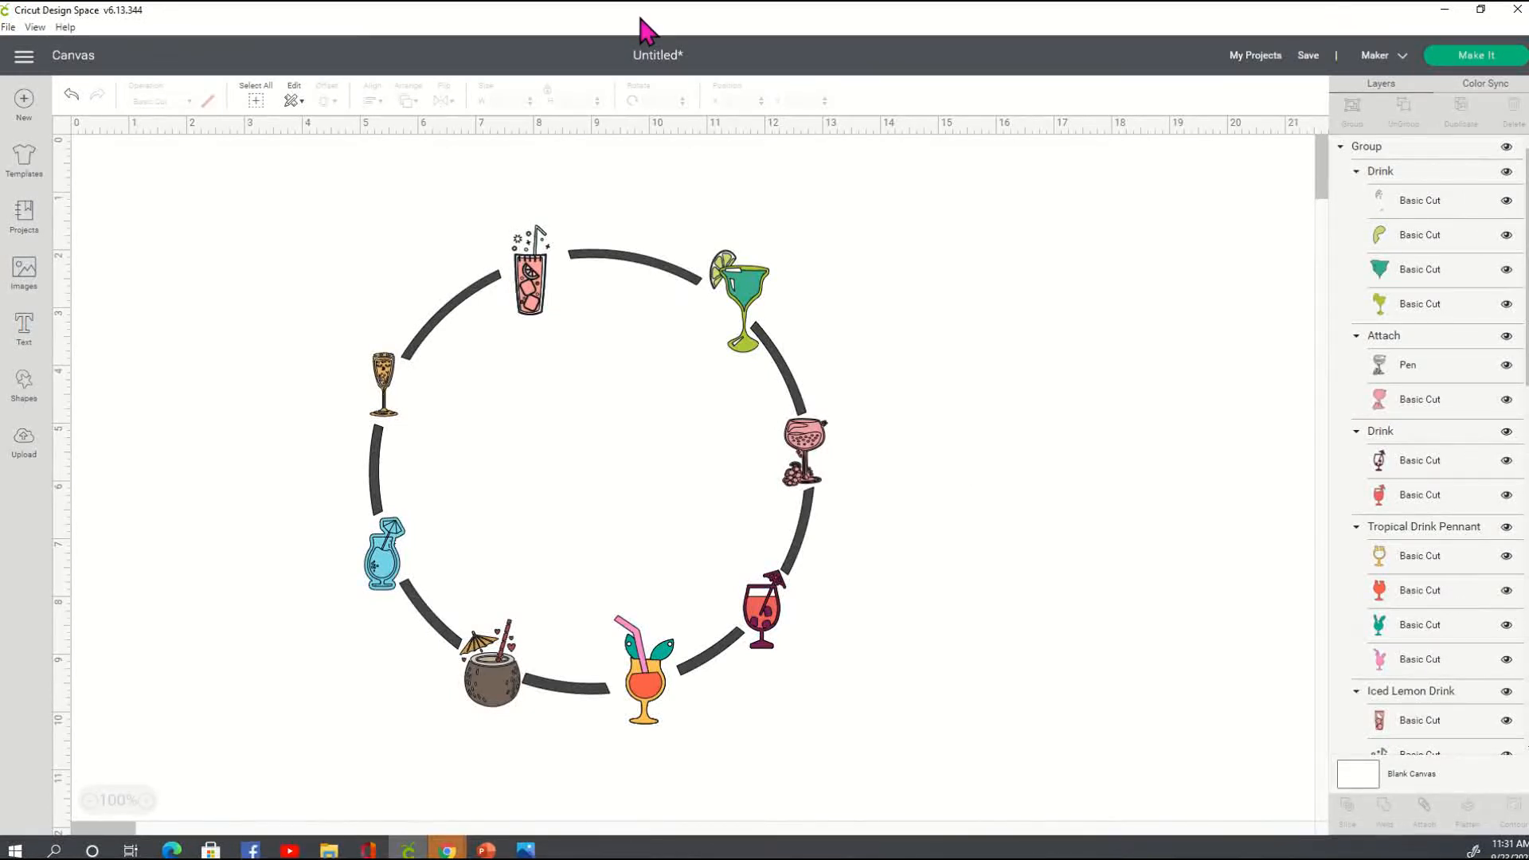
Add the text "Drinking" and place it in the upper middle of the ring
left_click(24, 328)
type("Dr")
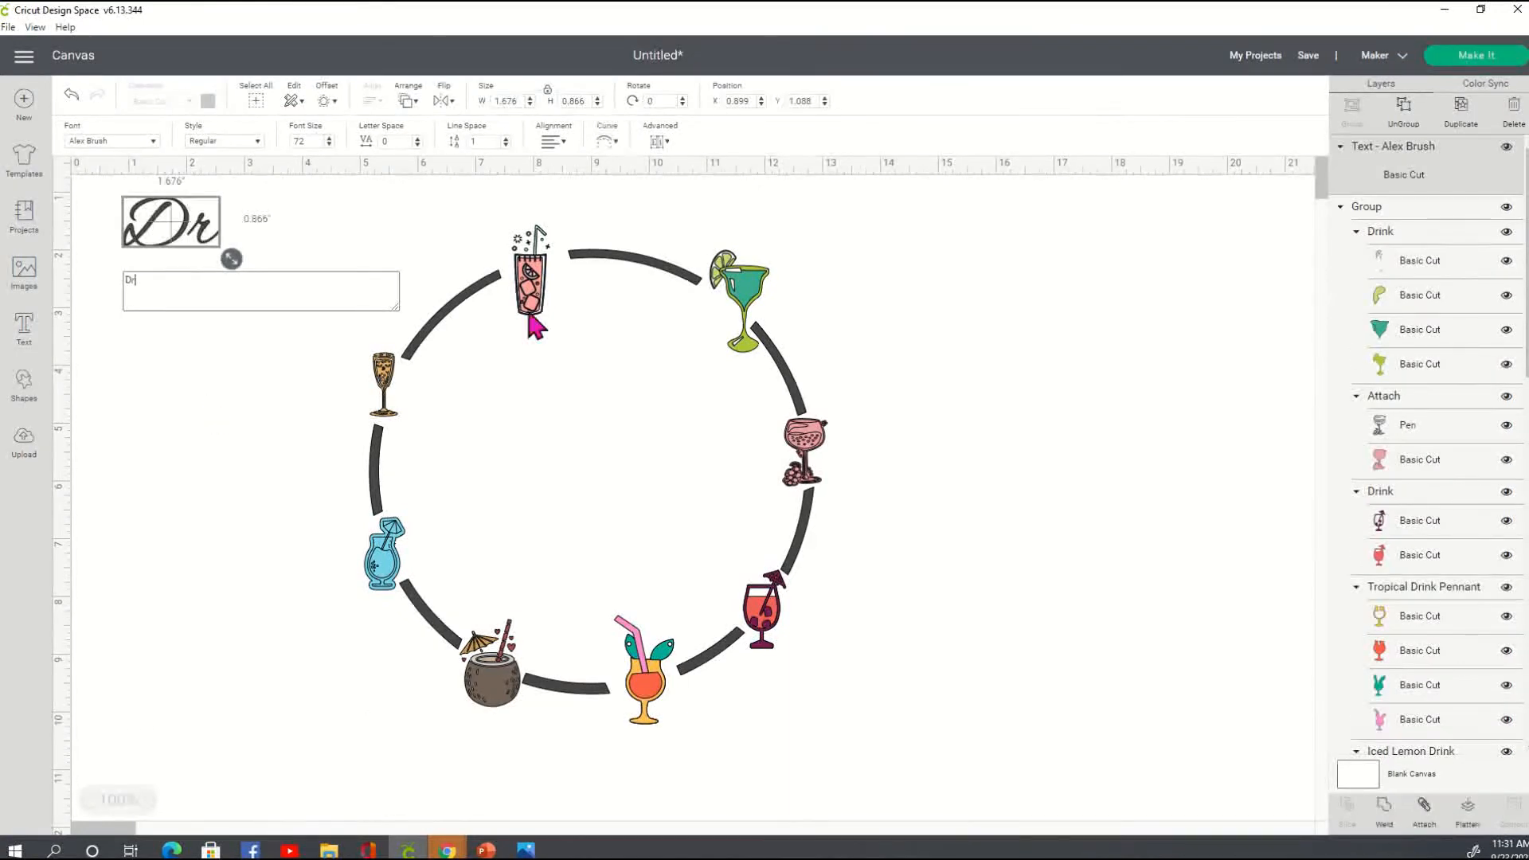
type("inking")
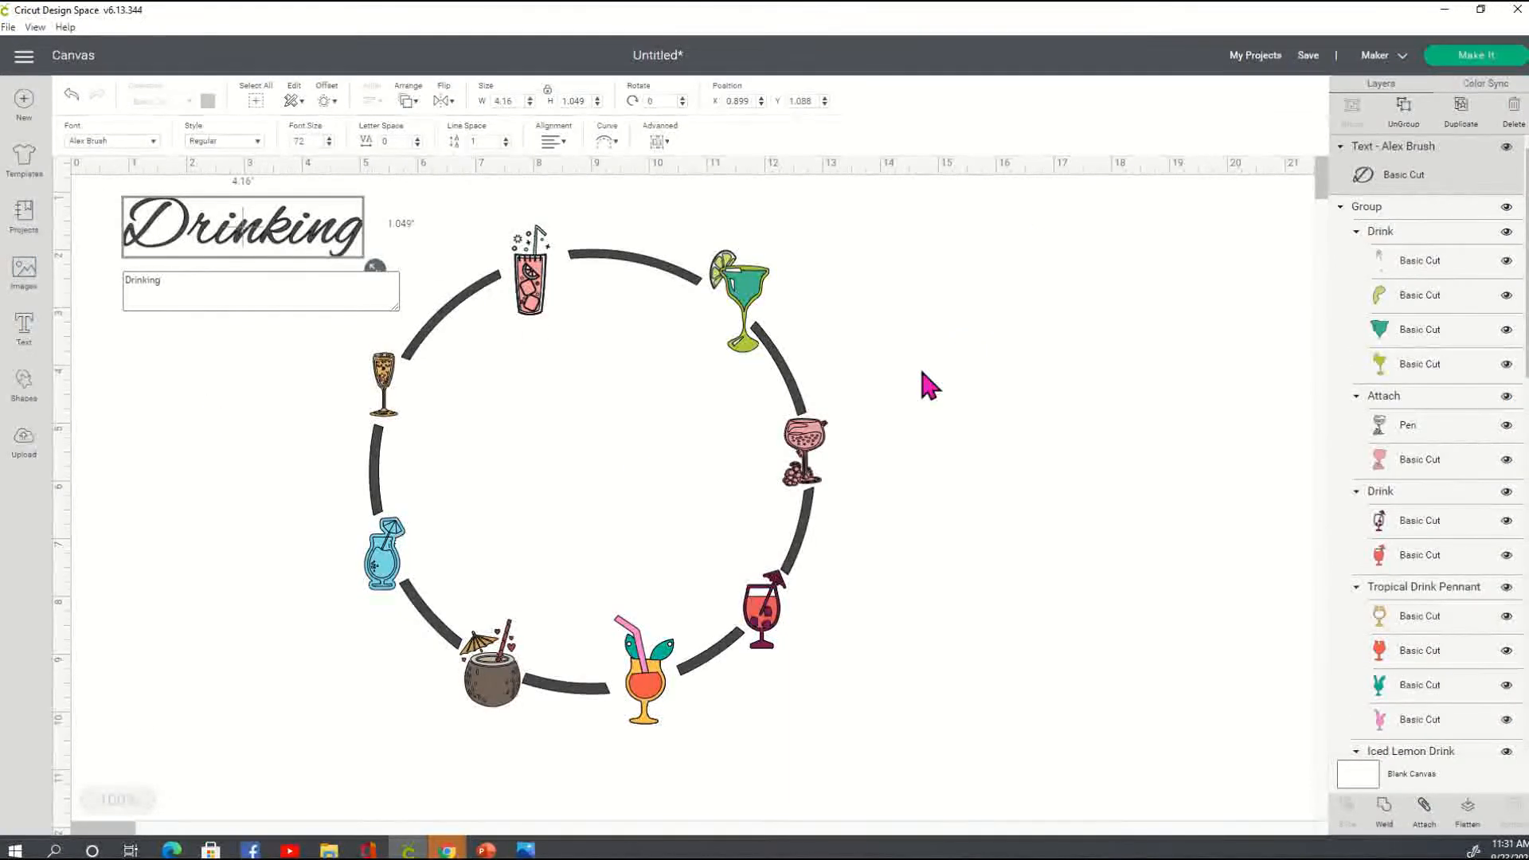
left_click(472, 190)
left_click_drag(246, 246, 625, 413)
left_click(742, 378)
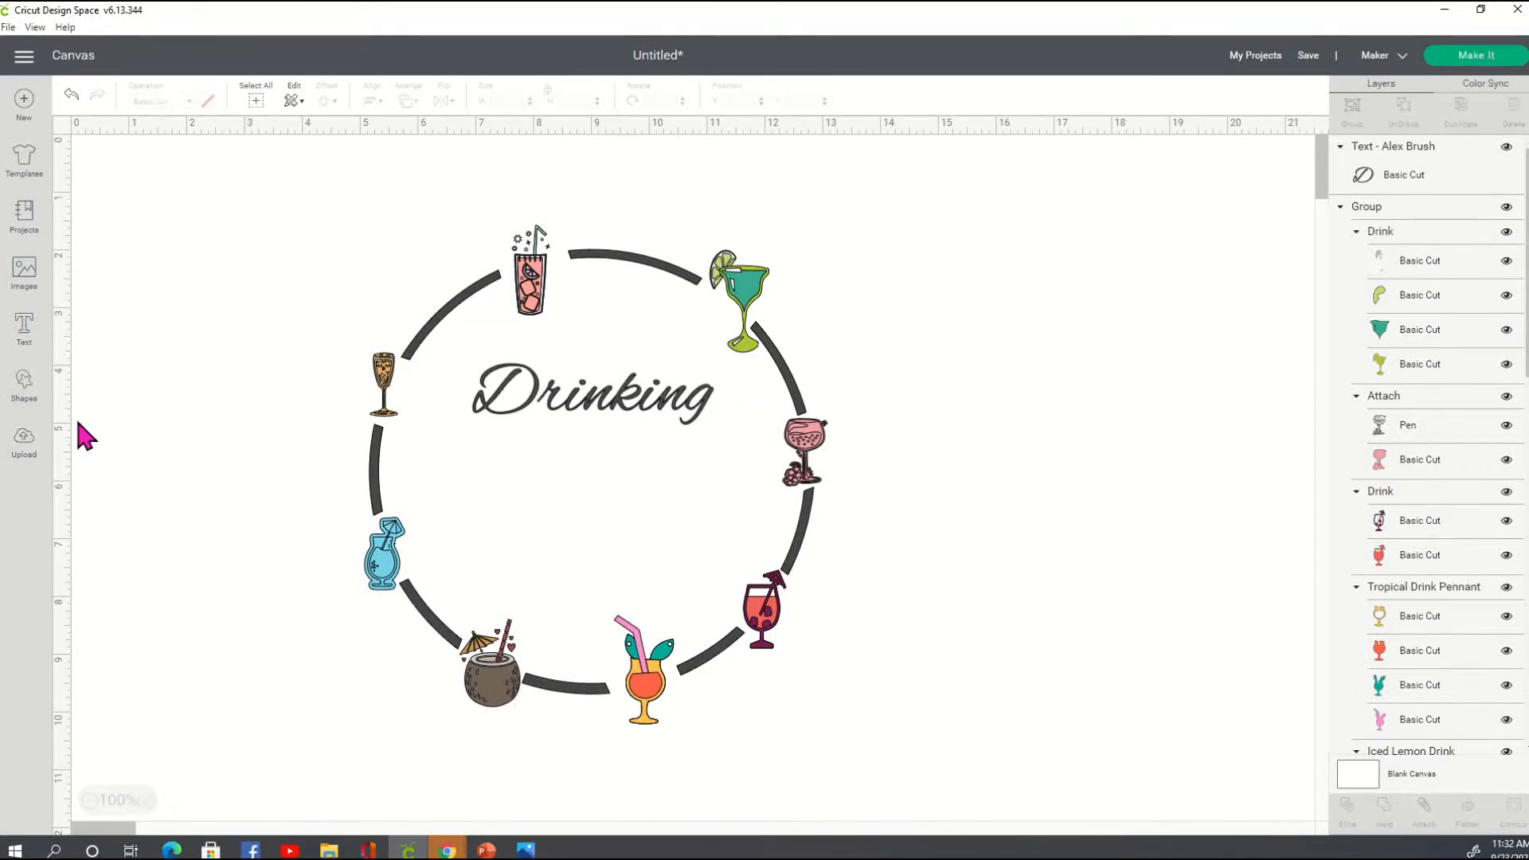
Add a second text reading "AROUND THE" in capitals
left_click(24, 328)
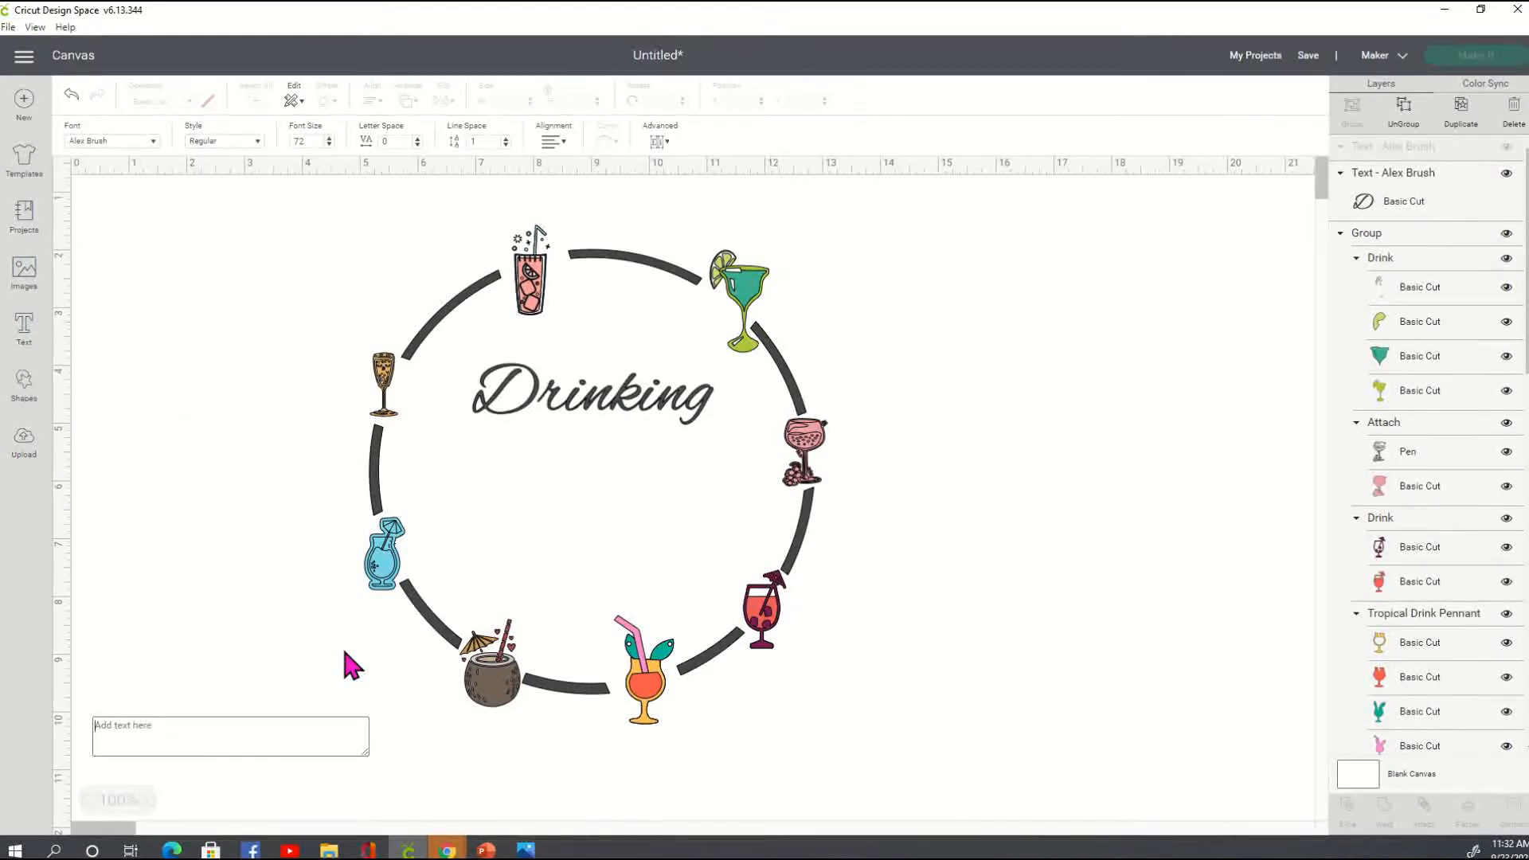
type("ARUN")
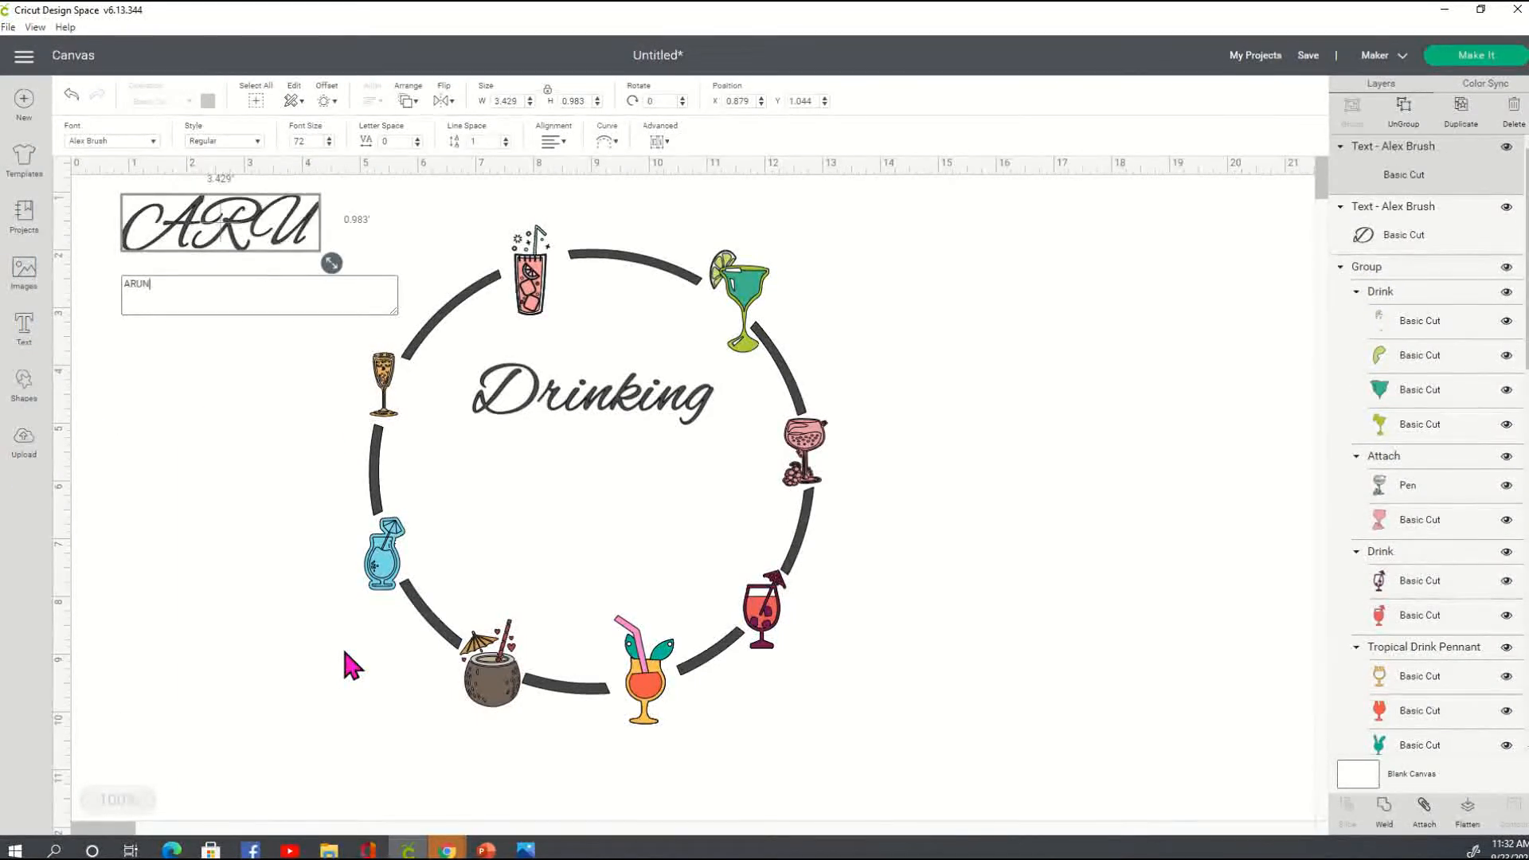
type("D")
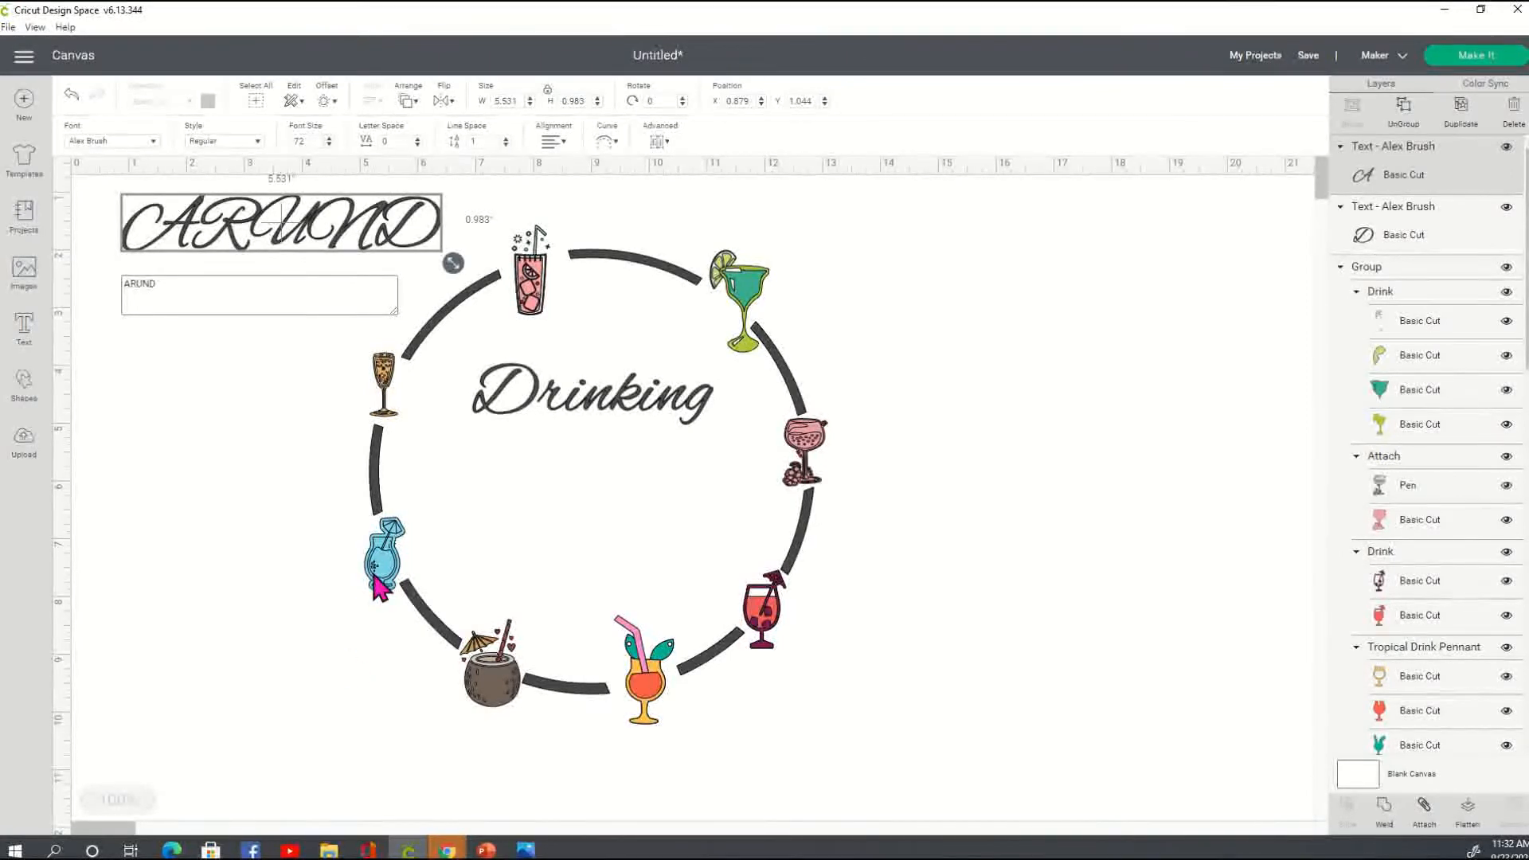
key("BackSpace")
key("BackSpace")
key("BackSpace")
type("OU")
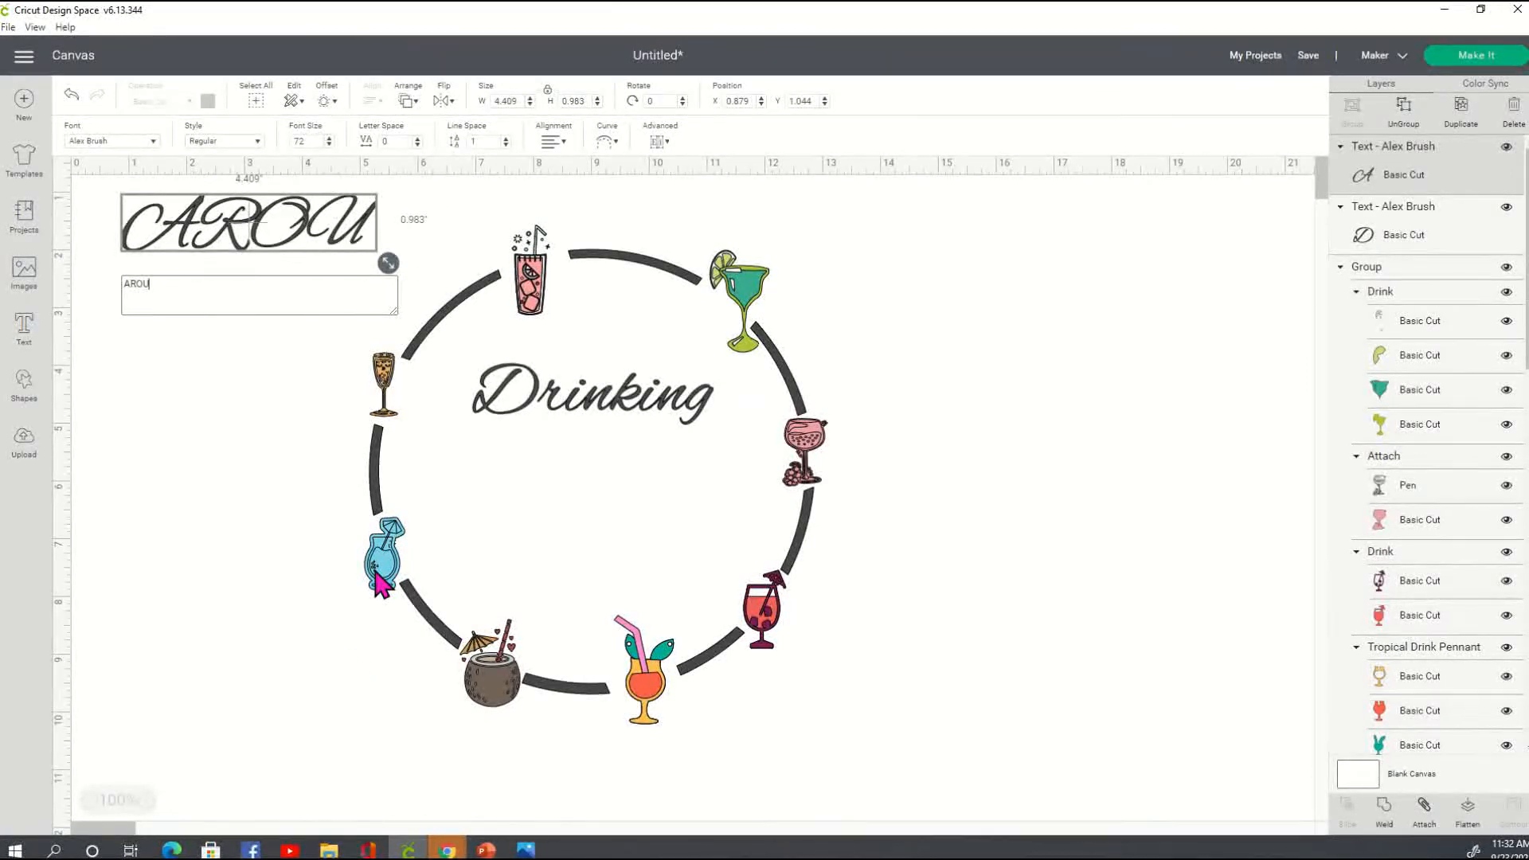
type("ND THE")
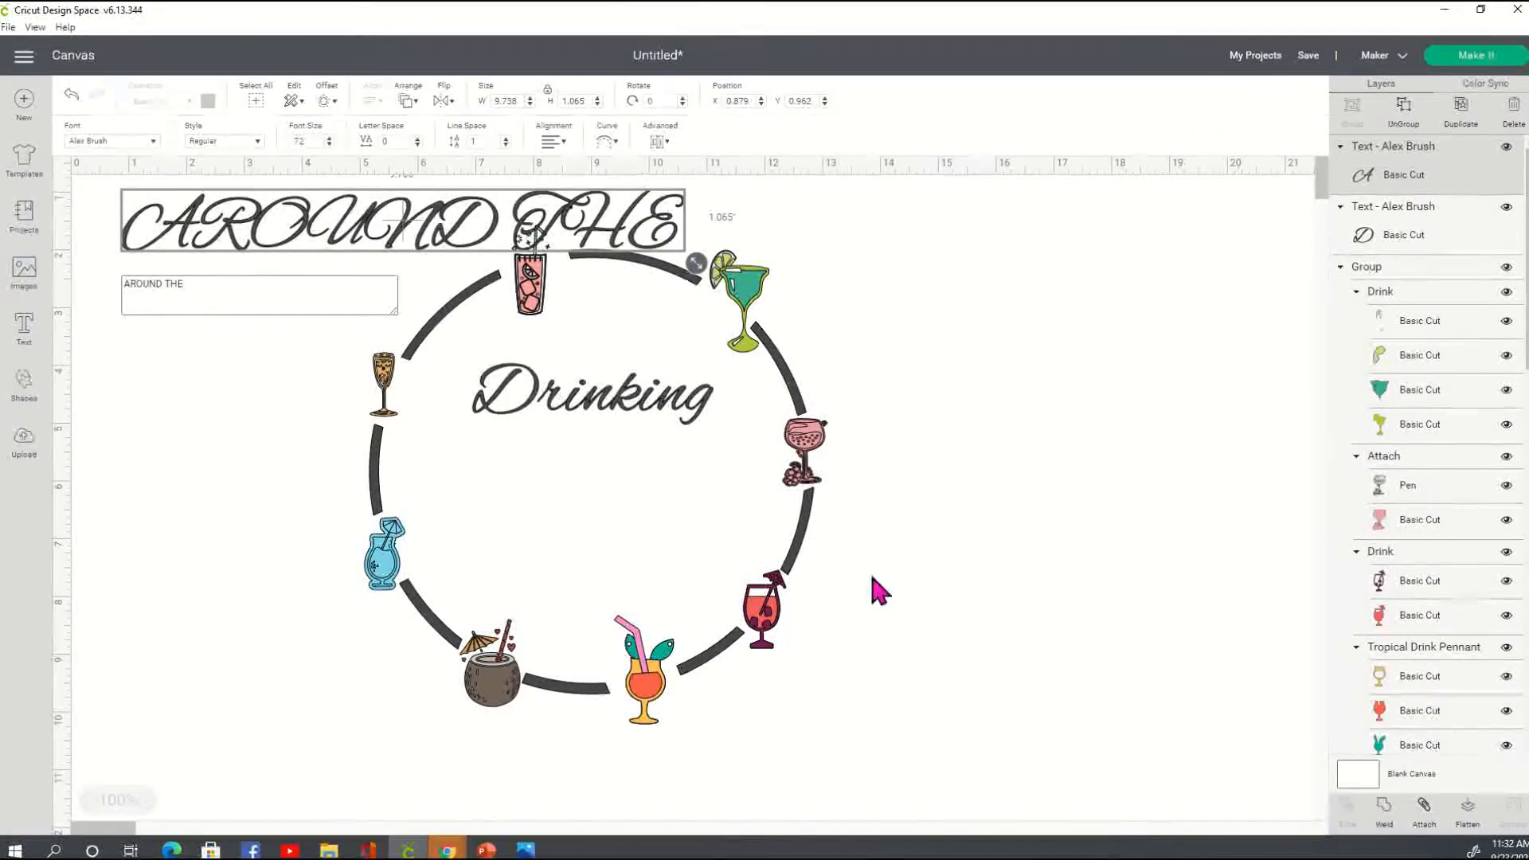
left_click(1116, 300)
Set the "AROUND THE" text to the Alleycat Bop ICG font and place it directly below "Drinking" inside the ring
left_click(404, 243)
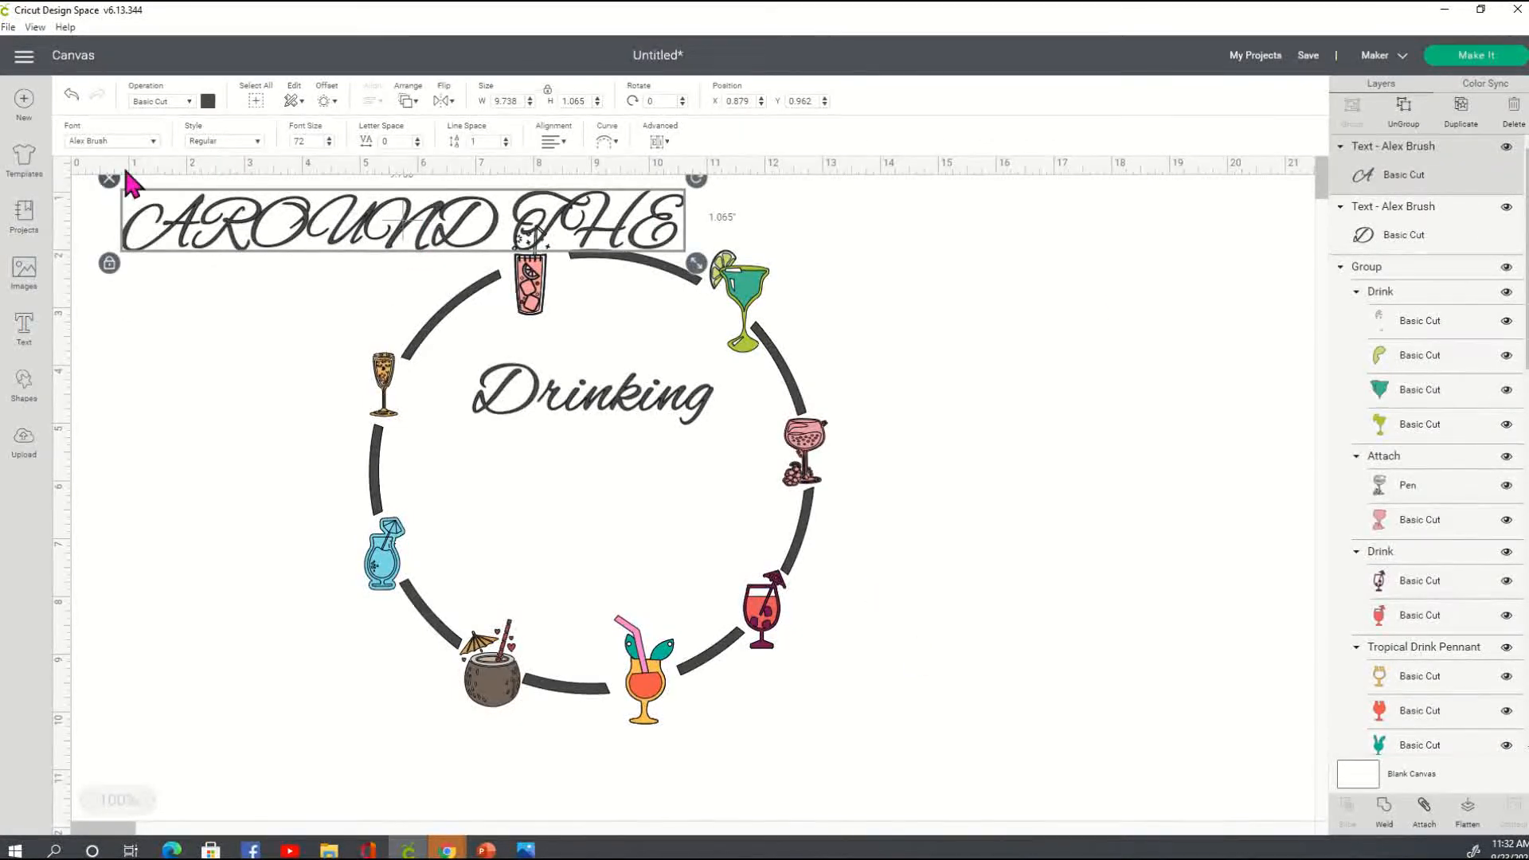
left_click(152, 144)
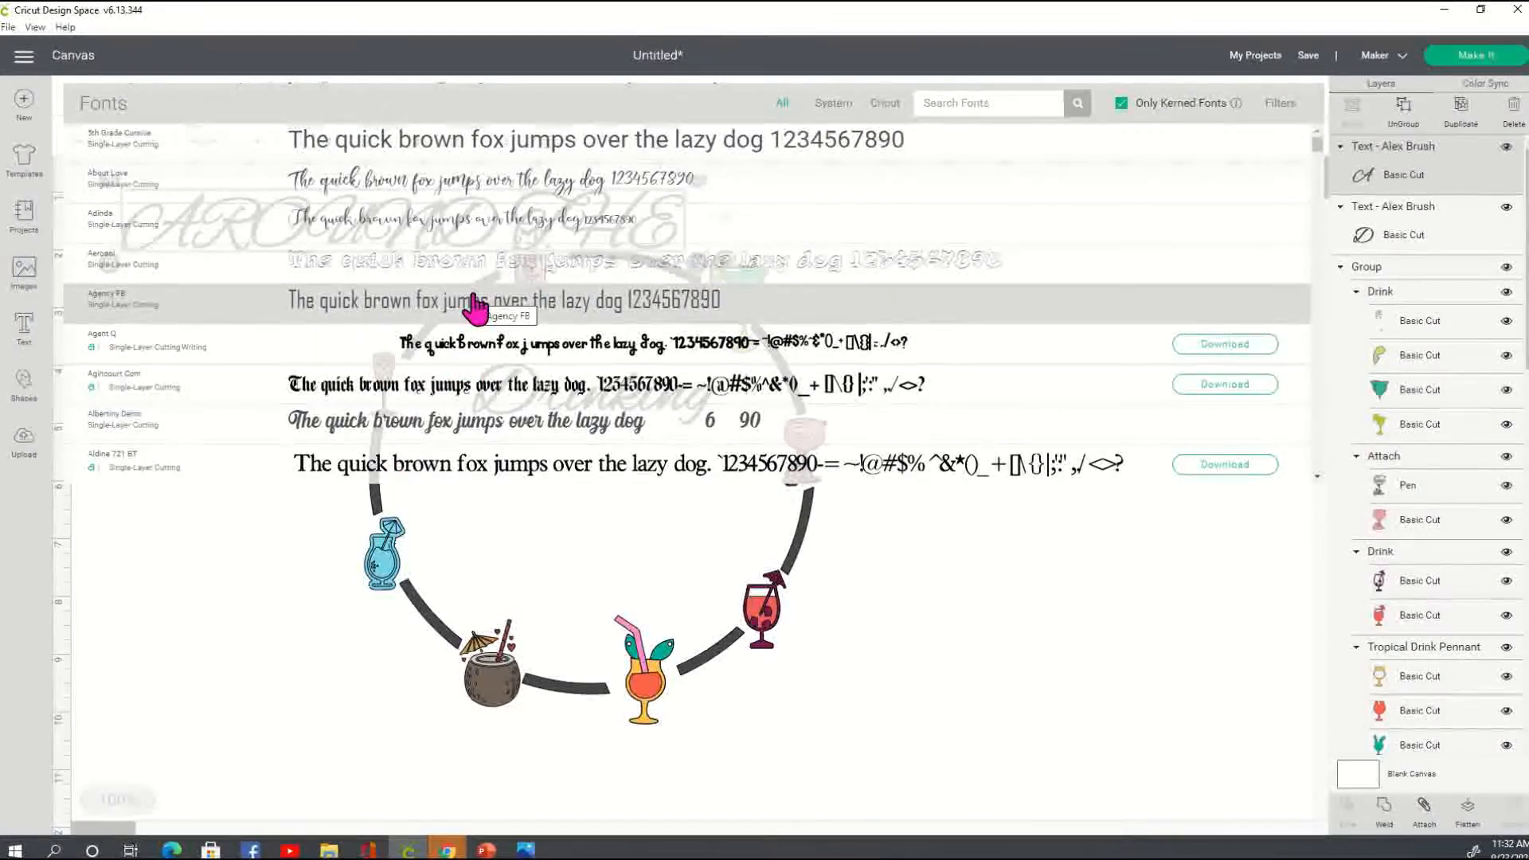
scroll(568, 421, "down", 3)
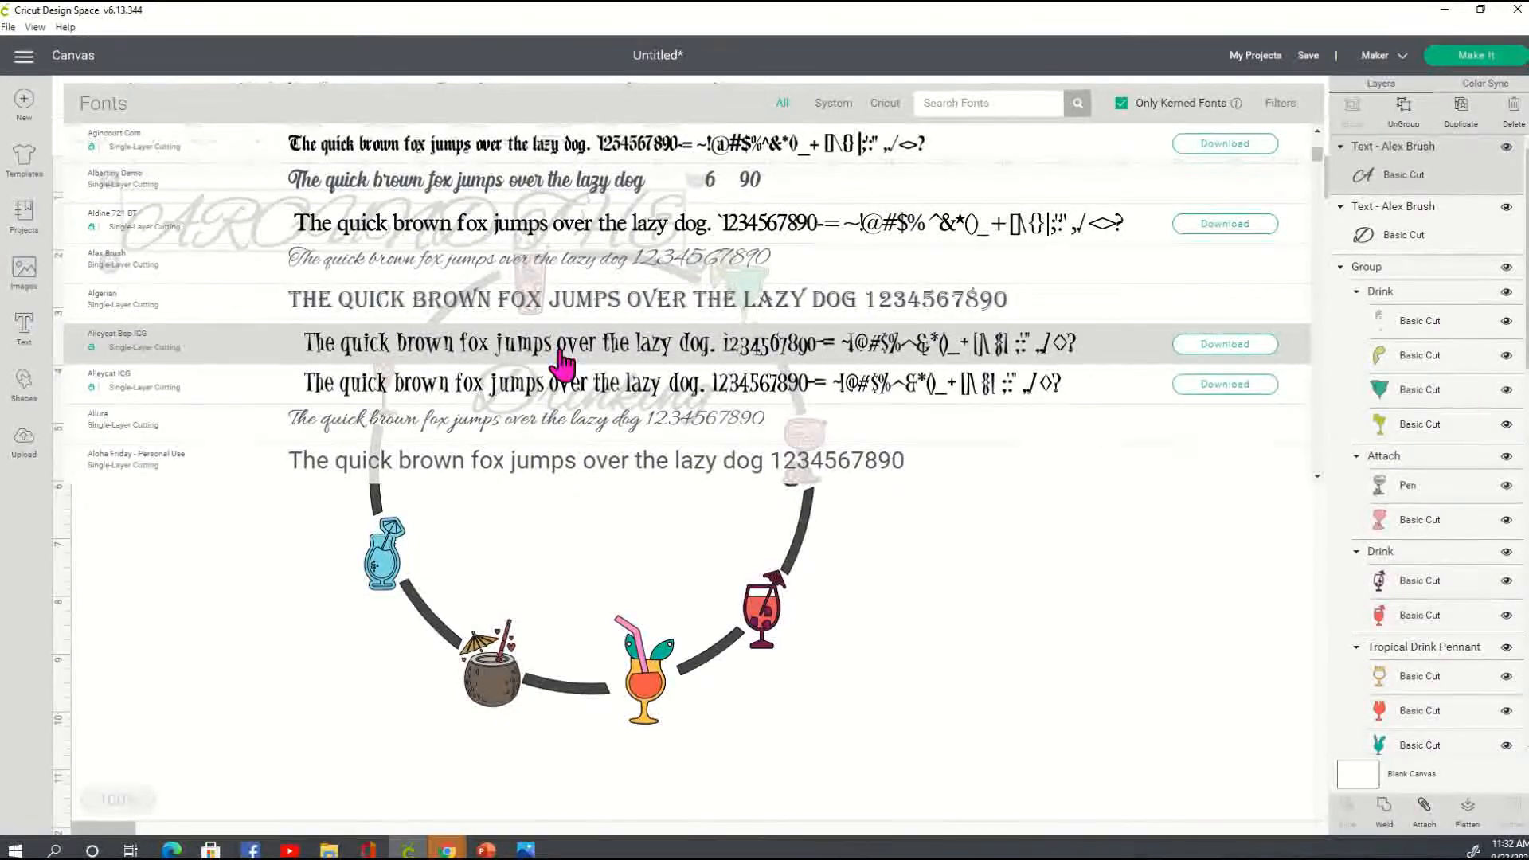
left_click(560, 356)
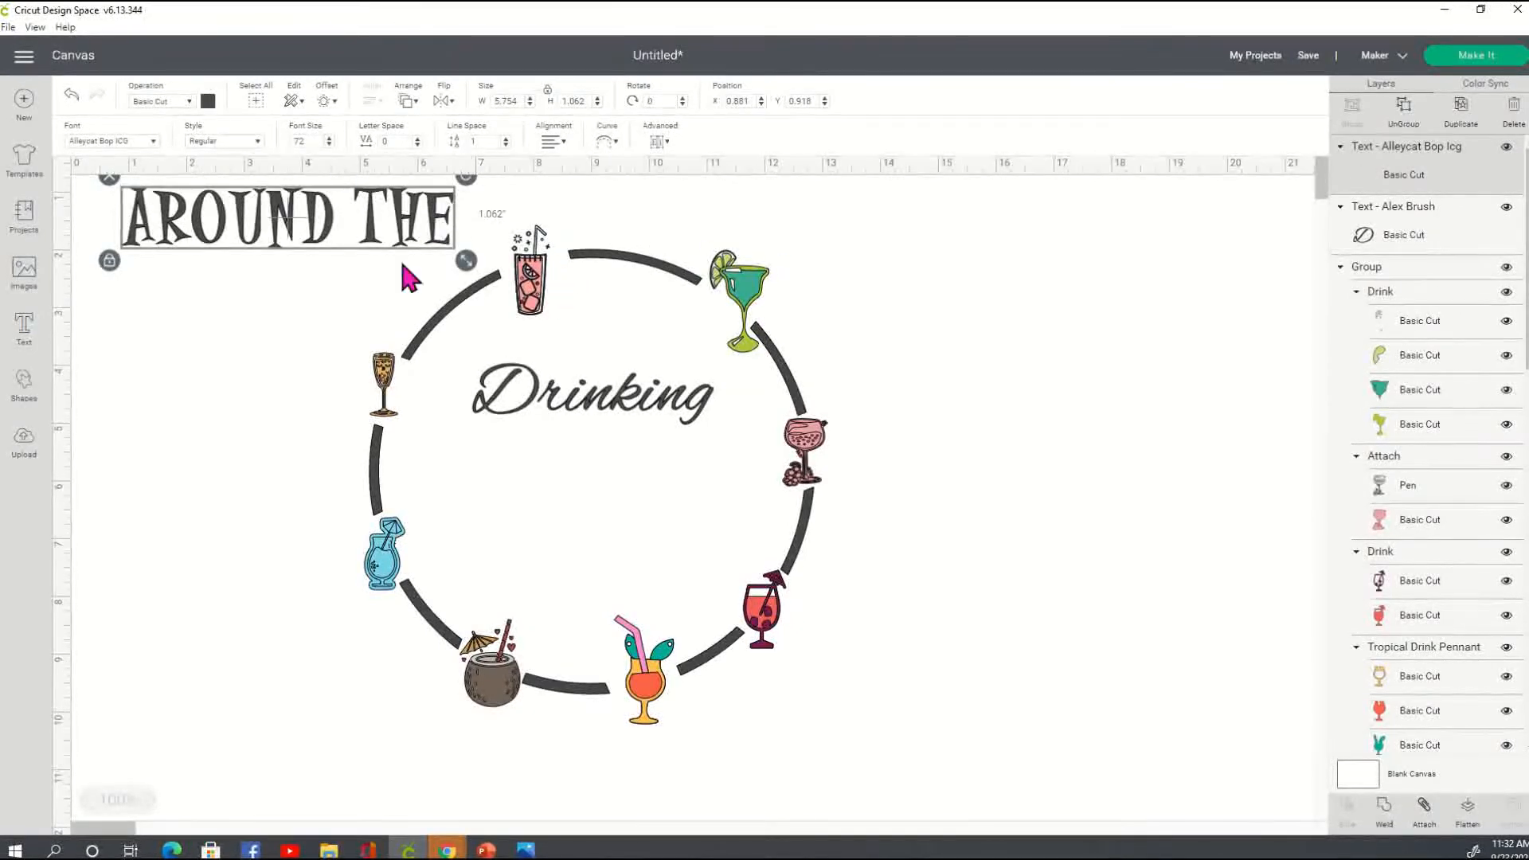
left_click_drag(431, 238, 738, 476)
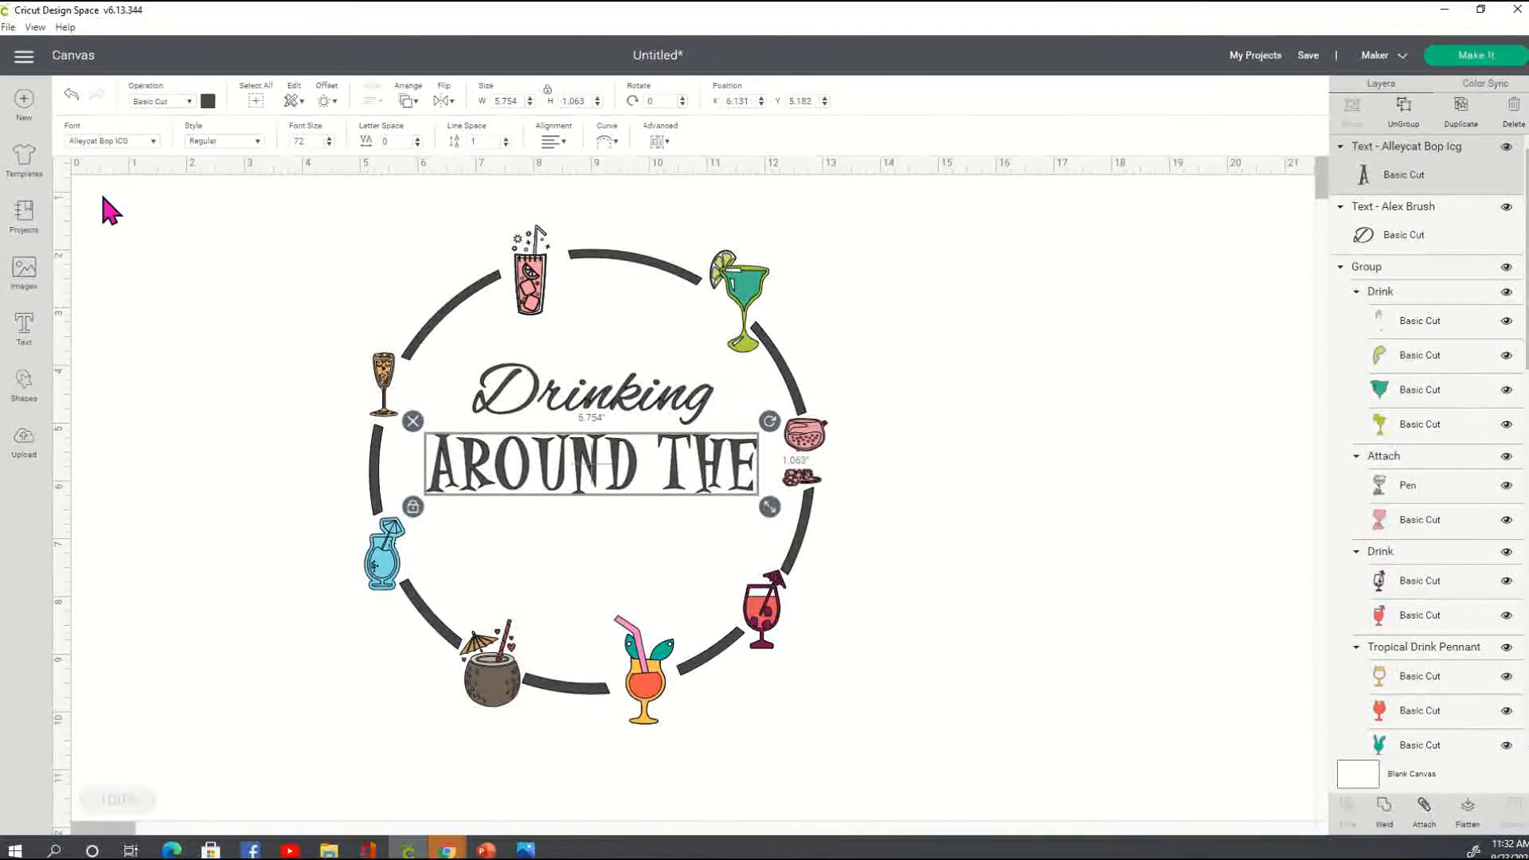
Duplicate the "Drinking" text and place the copy below "AROUND THE" inside the ring
left_click(625, 418)
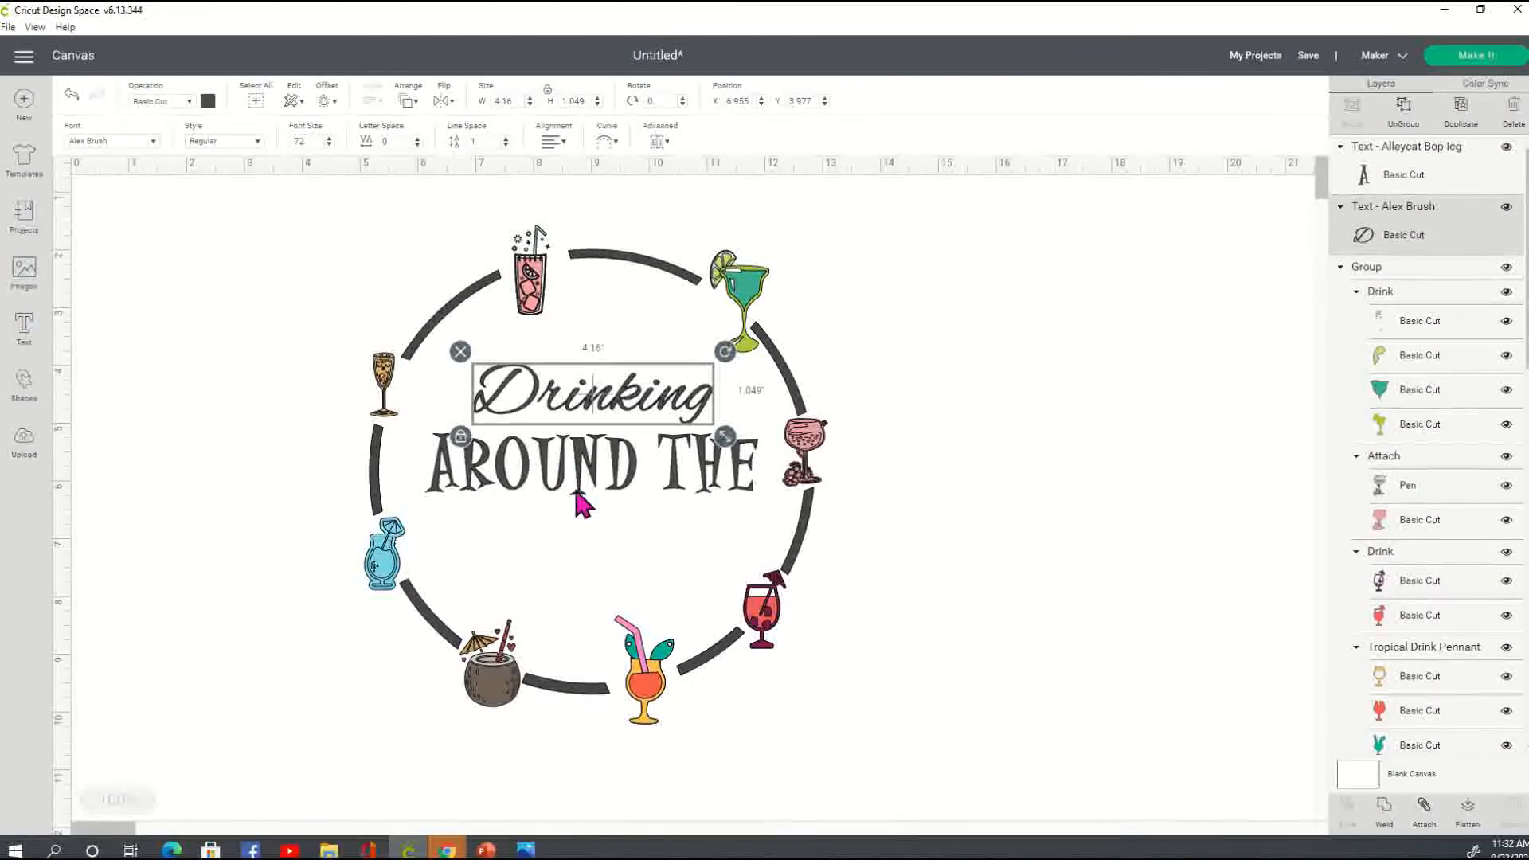
right_click(607, 404)
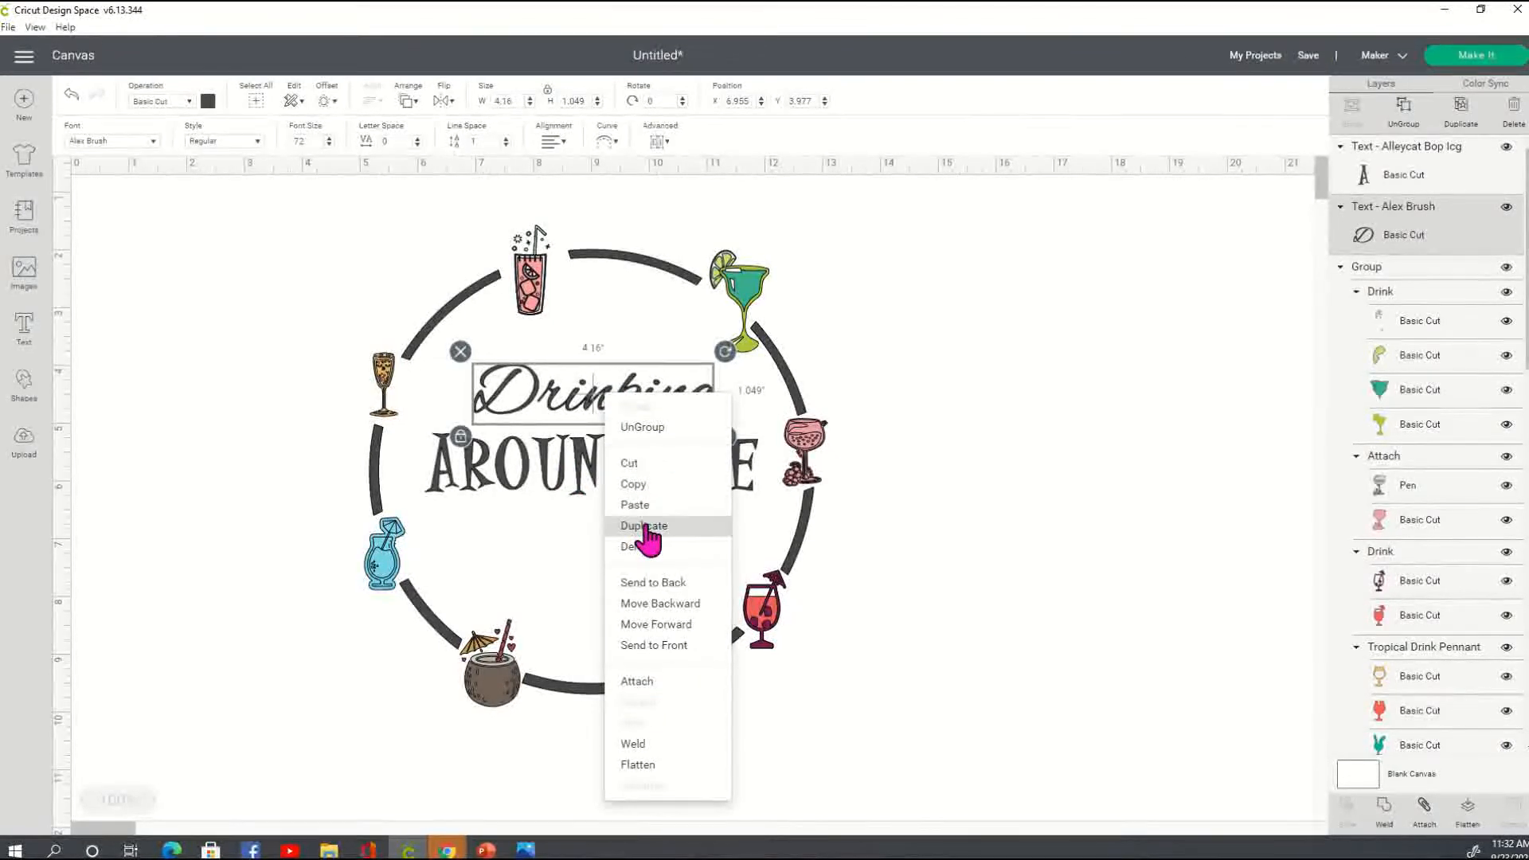
left_click(644, 482)
left_click_drag(647, 395, 642, 563)
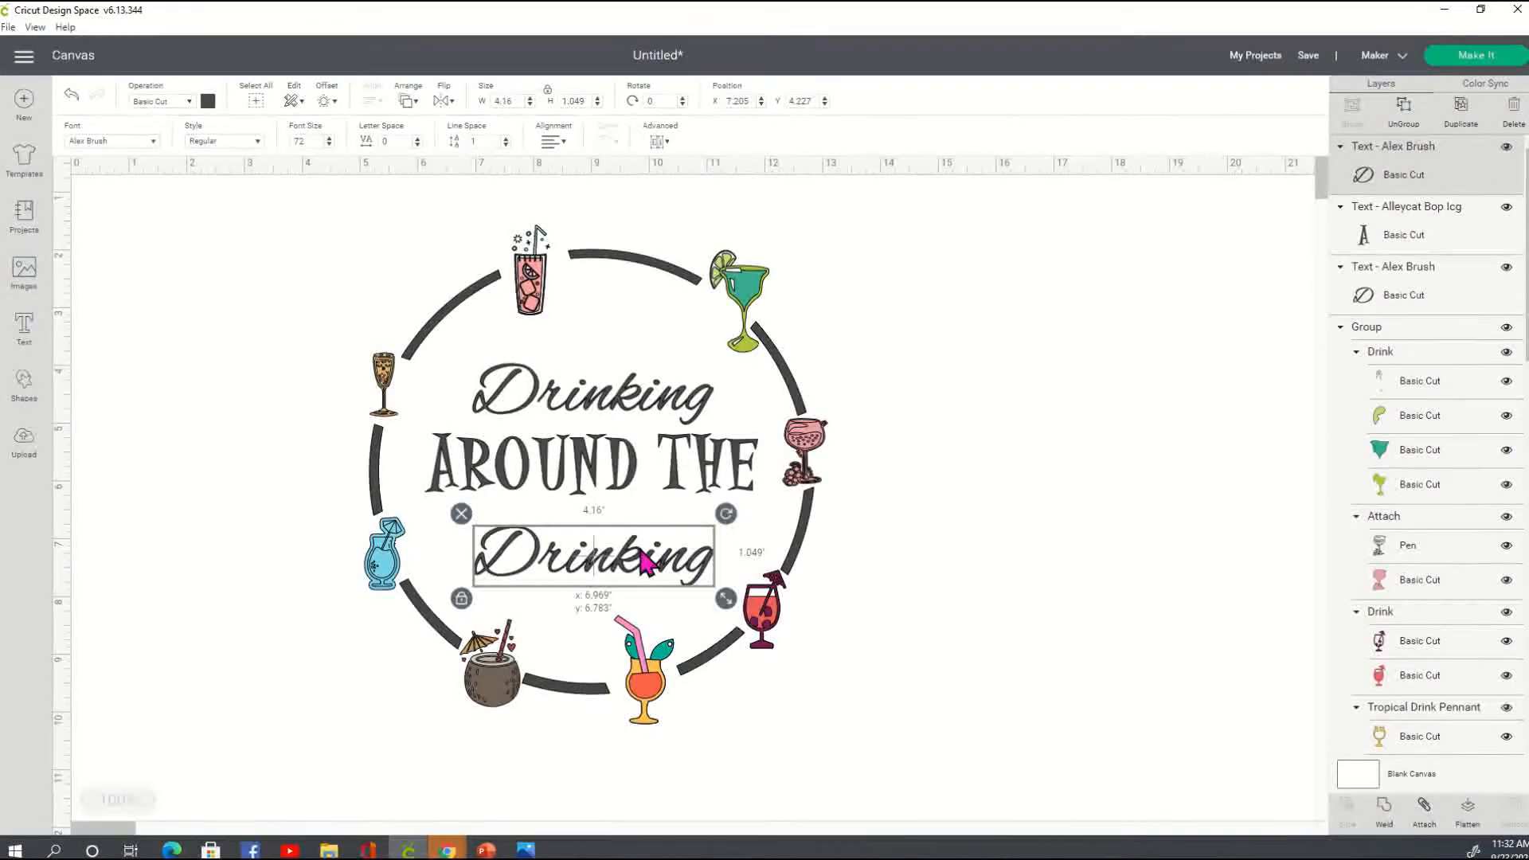
Change the duplicated text to "World" and center it below "AROUND THE"
double_click(630, 576)
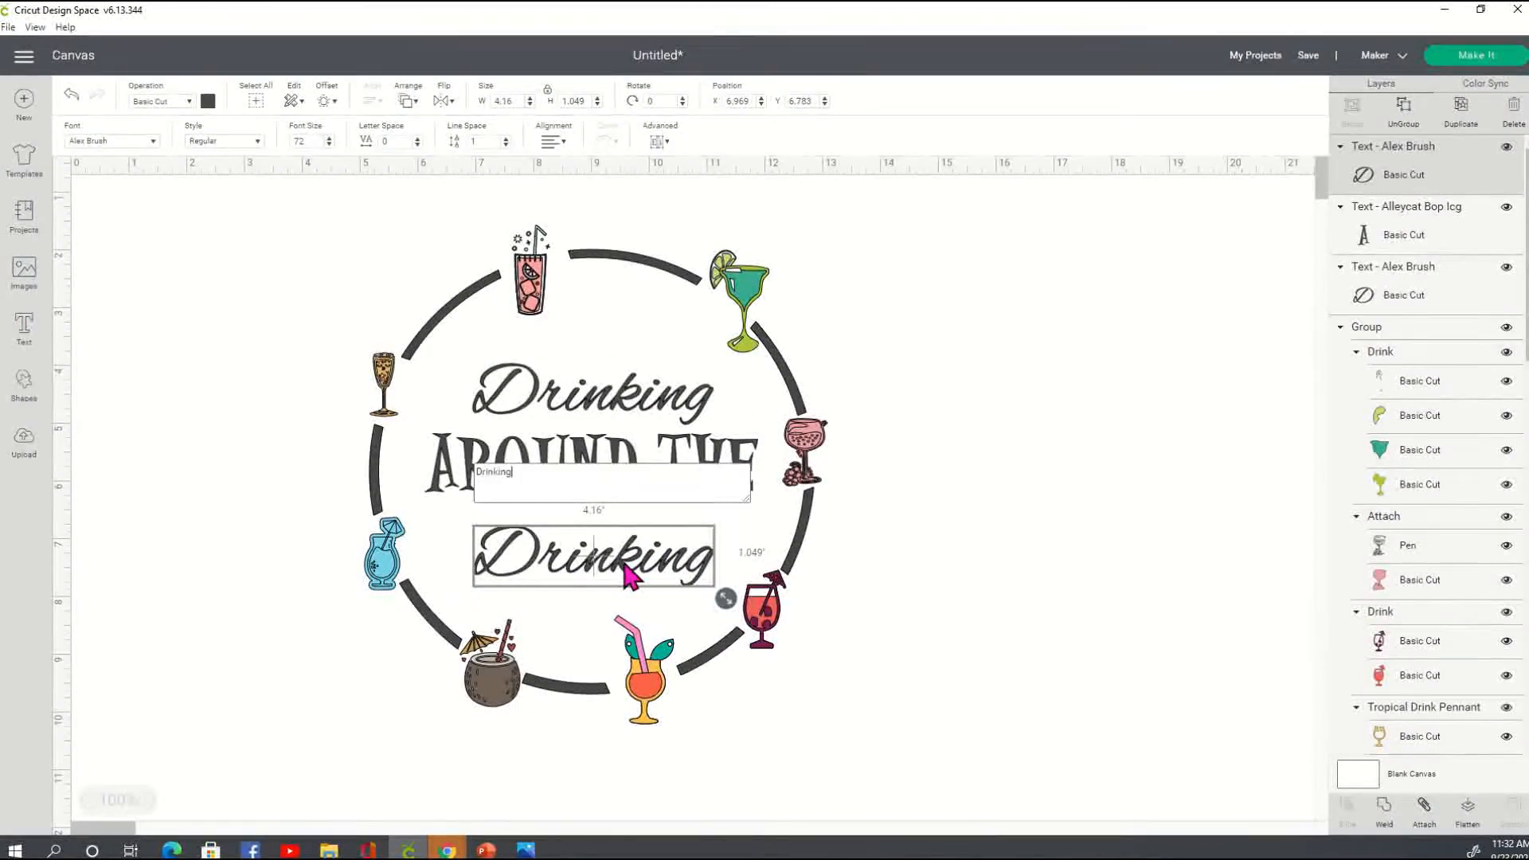
left_click_drag(538, 476, 407, 459)
type("W")
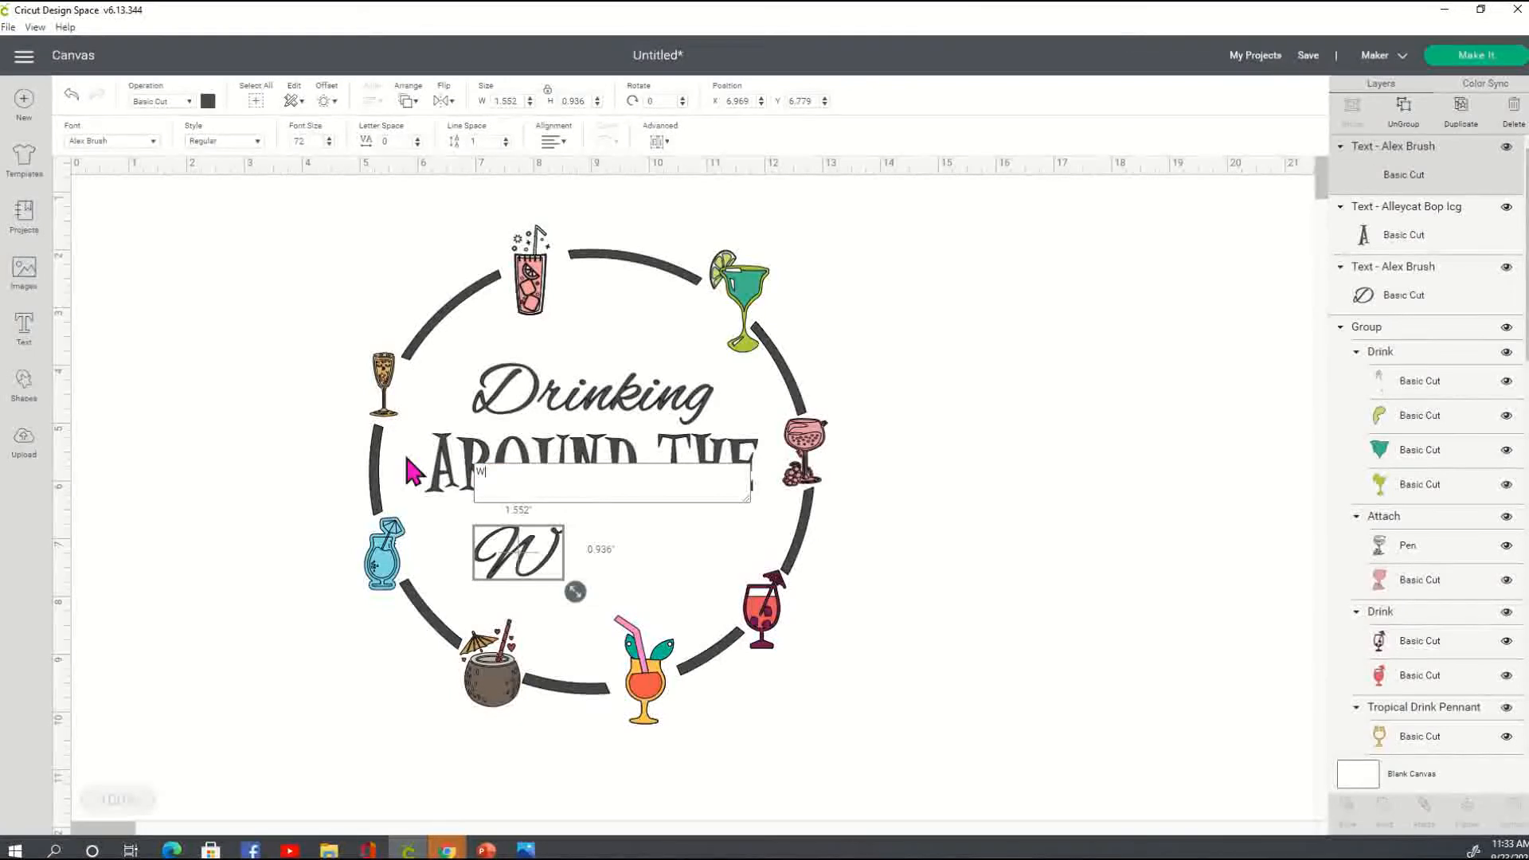
type("orld")
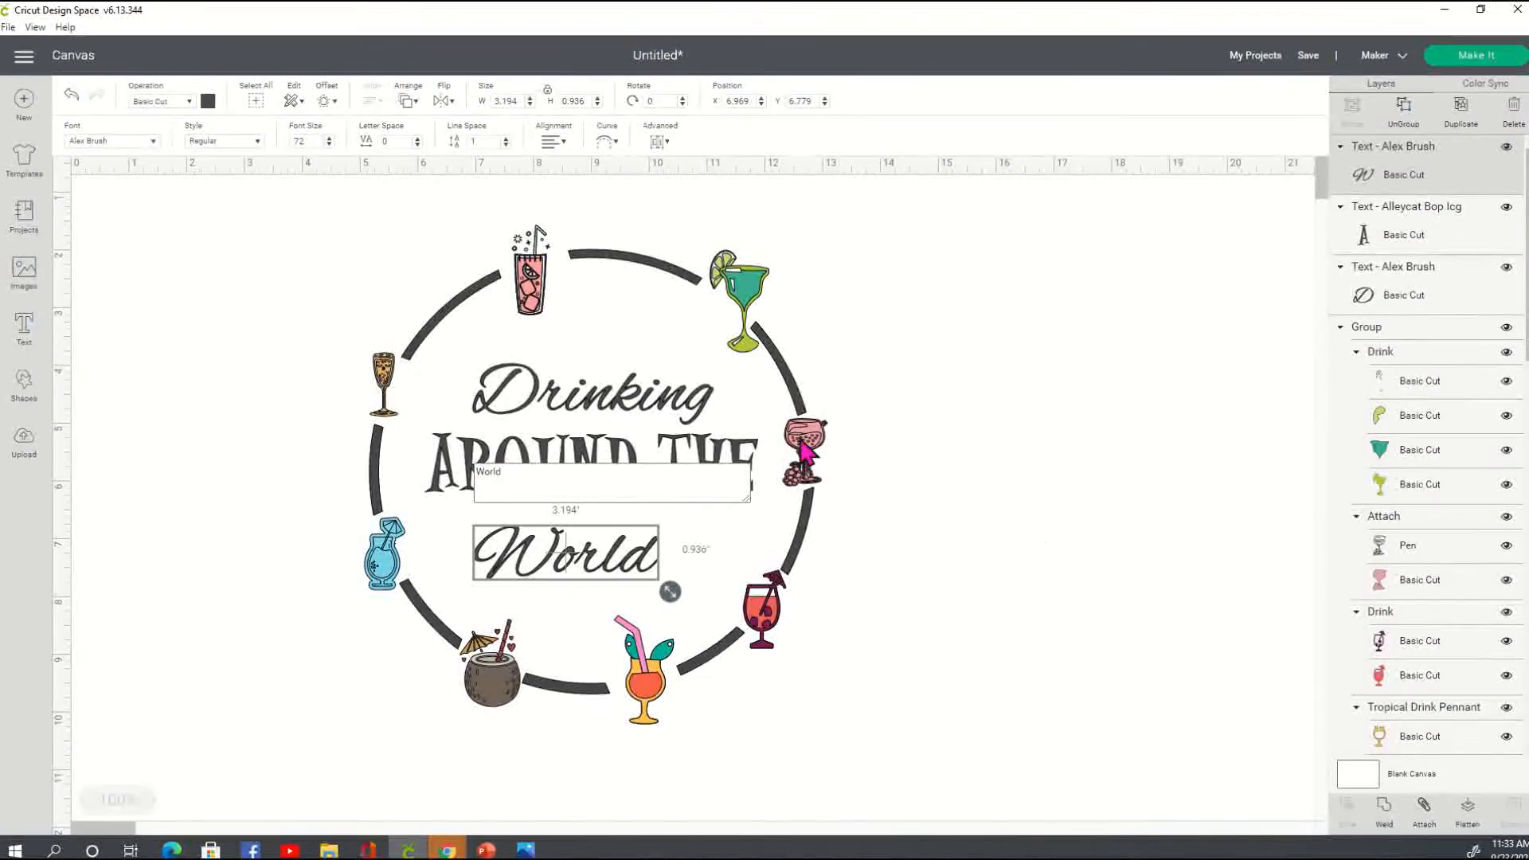
left_click(852, 532)
left_click_drag(607, 569, 632, 567)
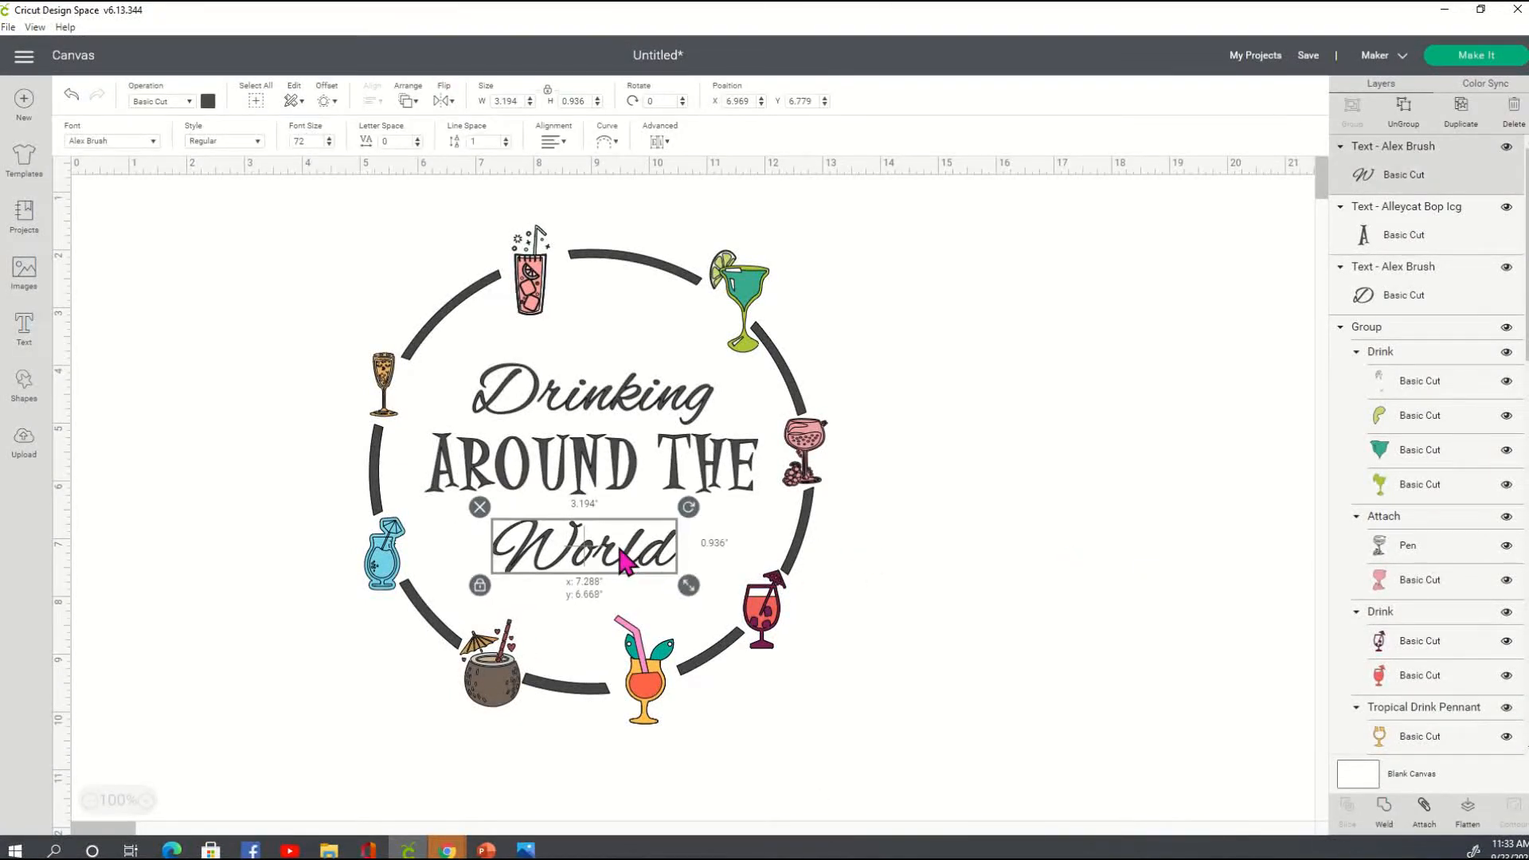
left_click(1023, 528)
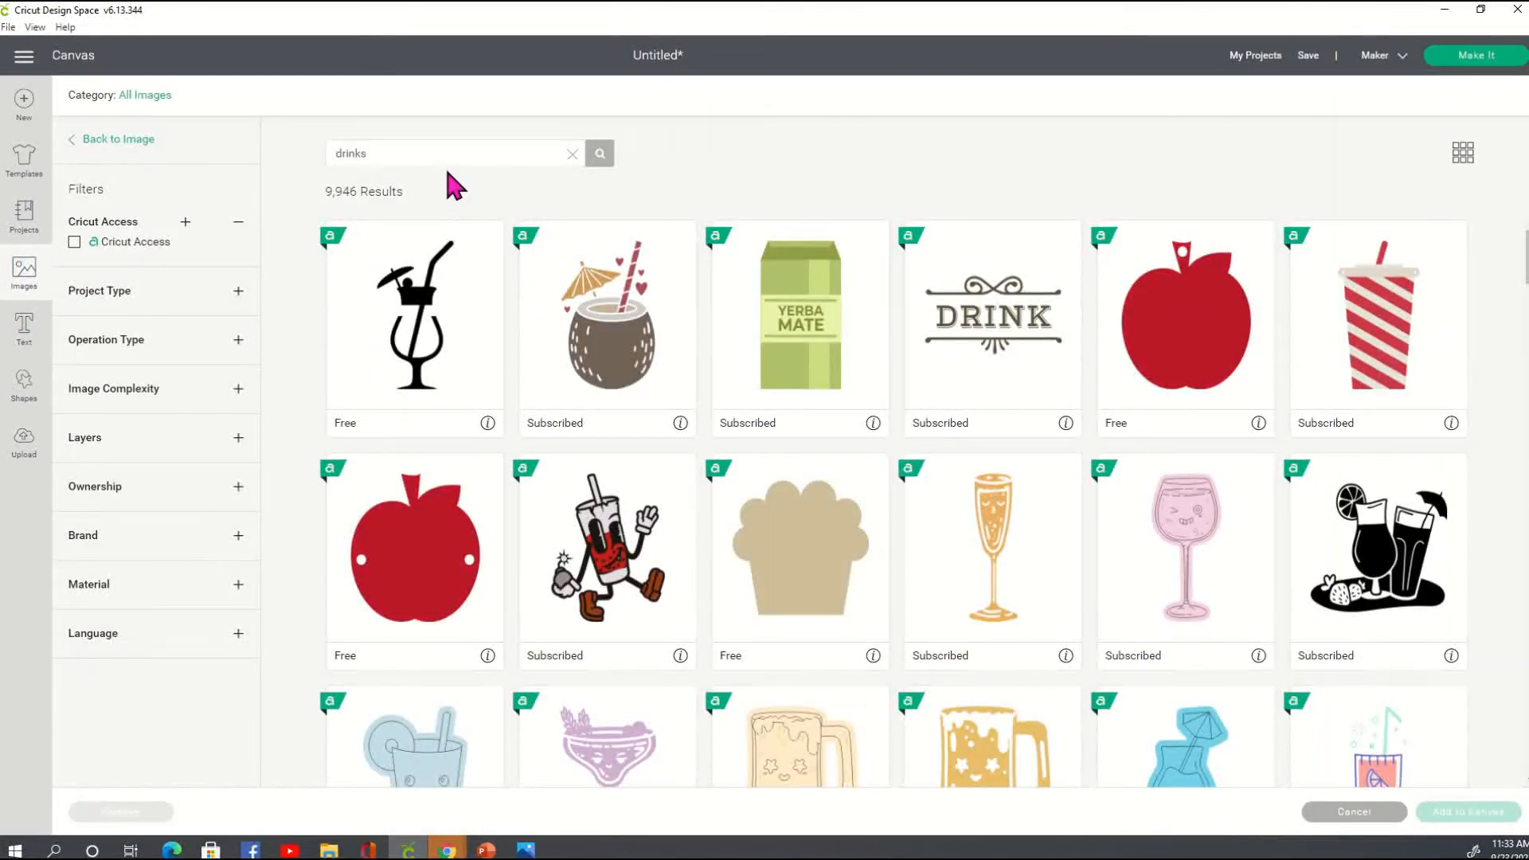
Search the image library for "stars" and add the cluster of blue, pink and yellow stars to the canvas
double_click(444, 154)
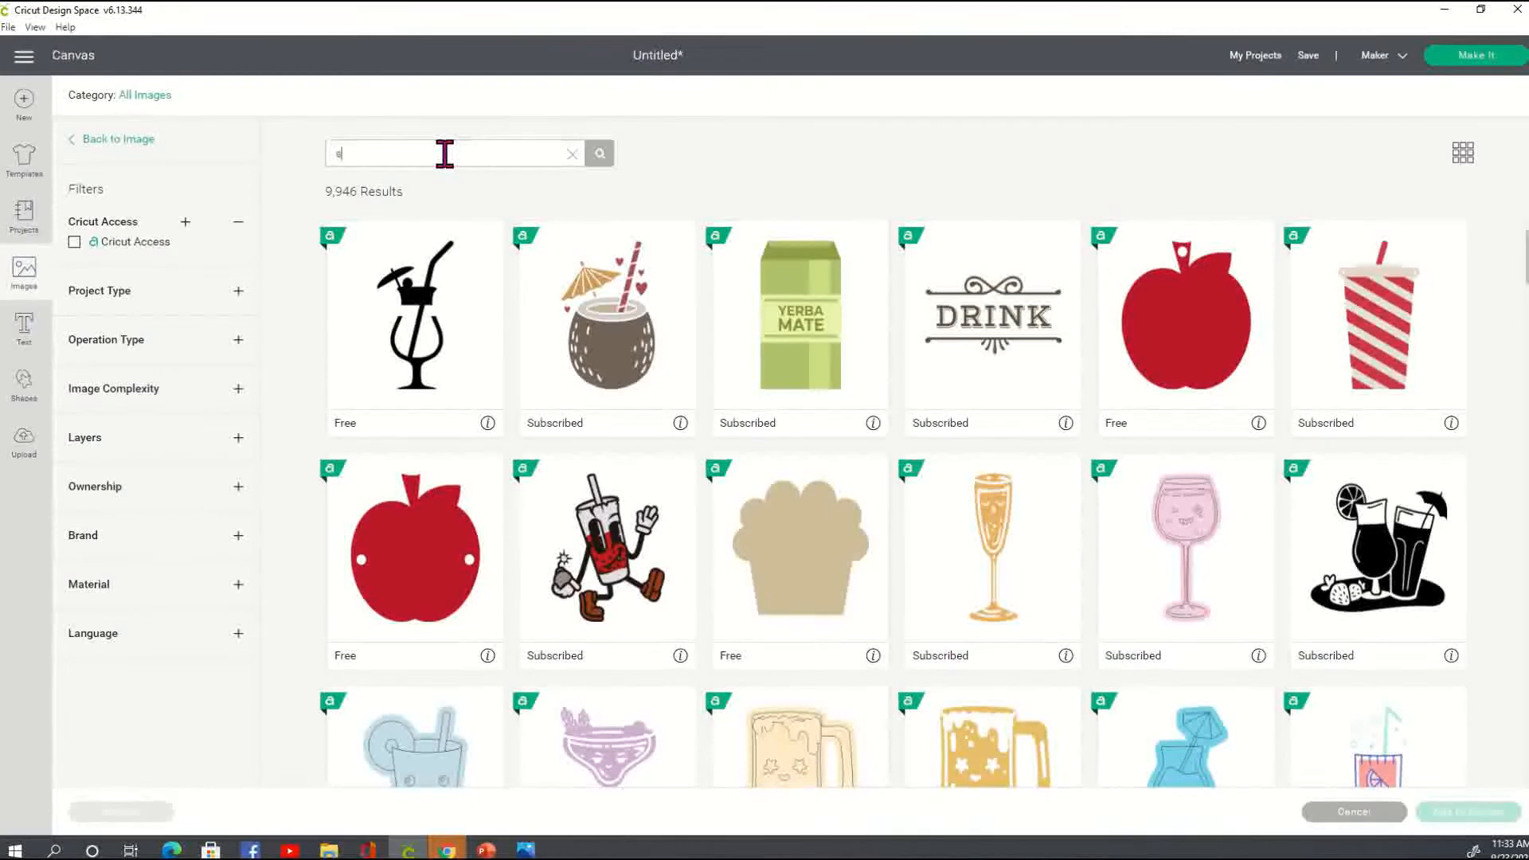
left_click(598, 167)
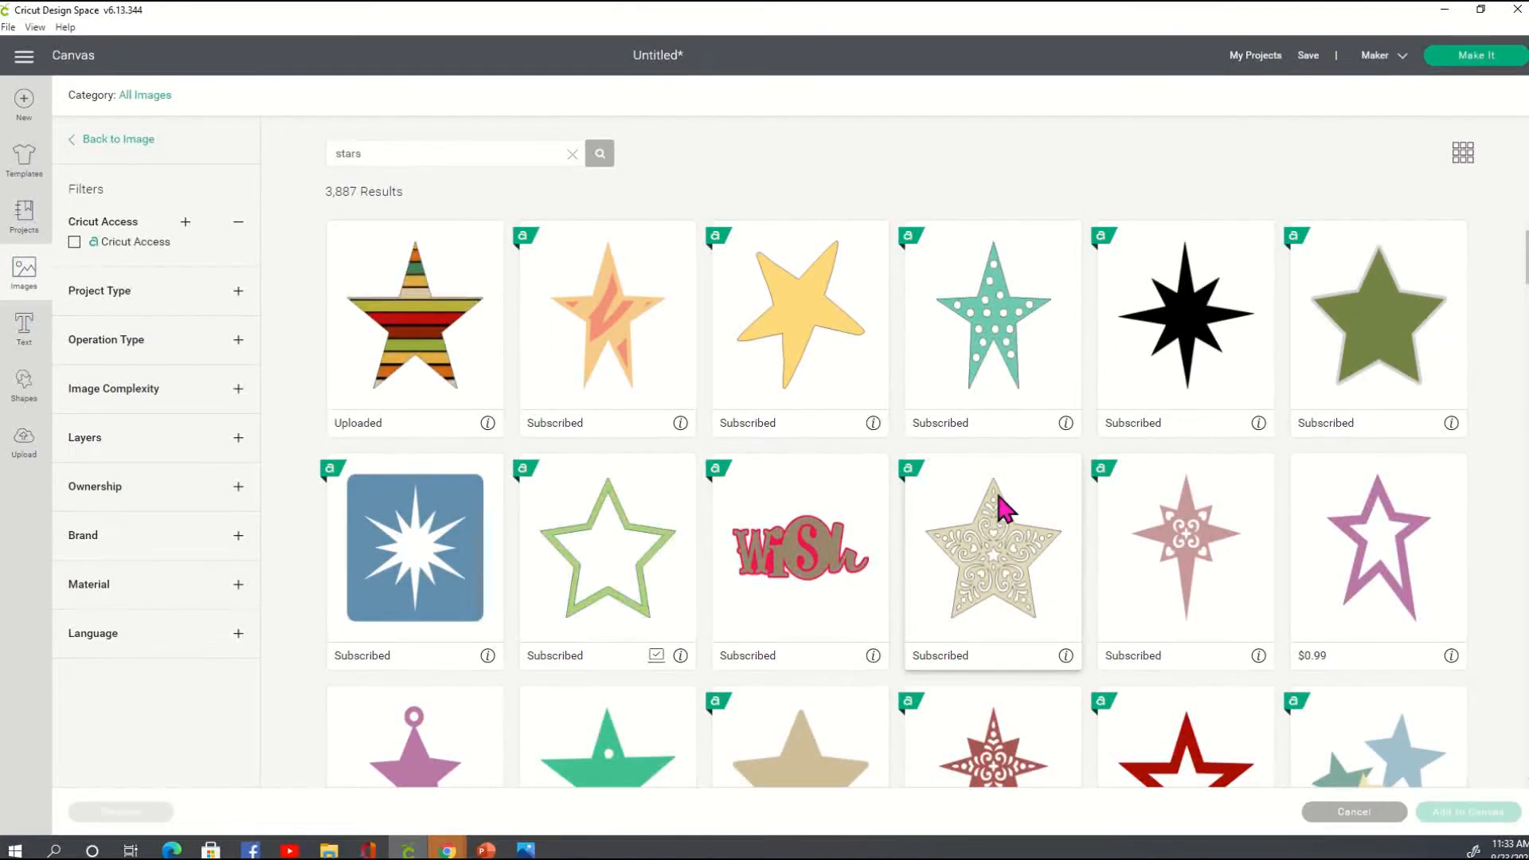
scroll(1001, 507, "down", 4)
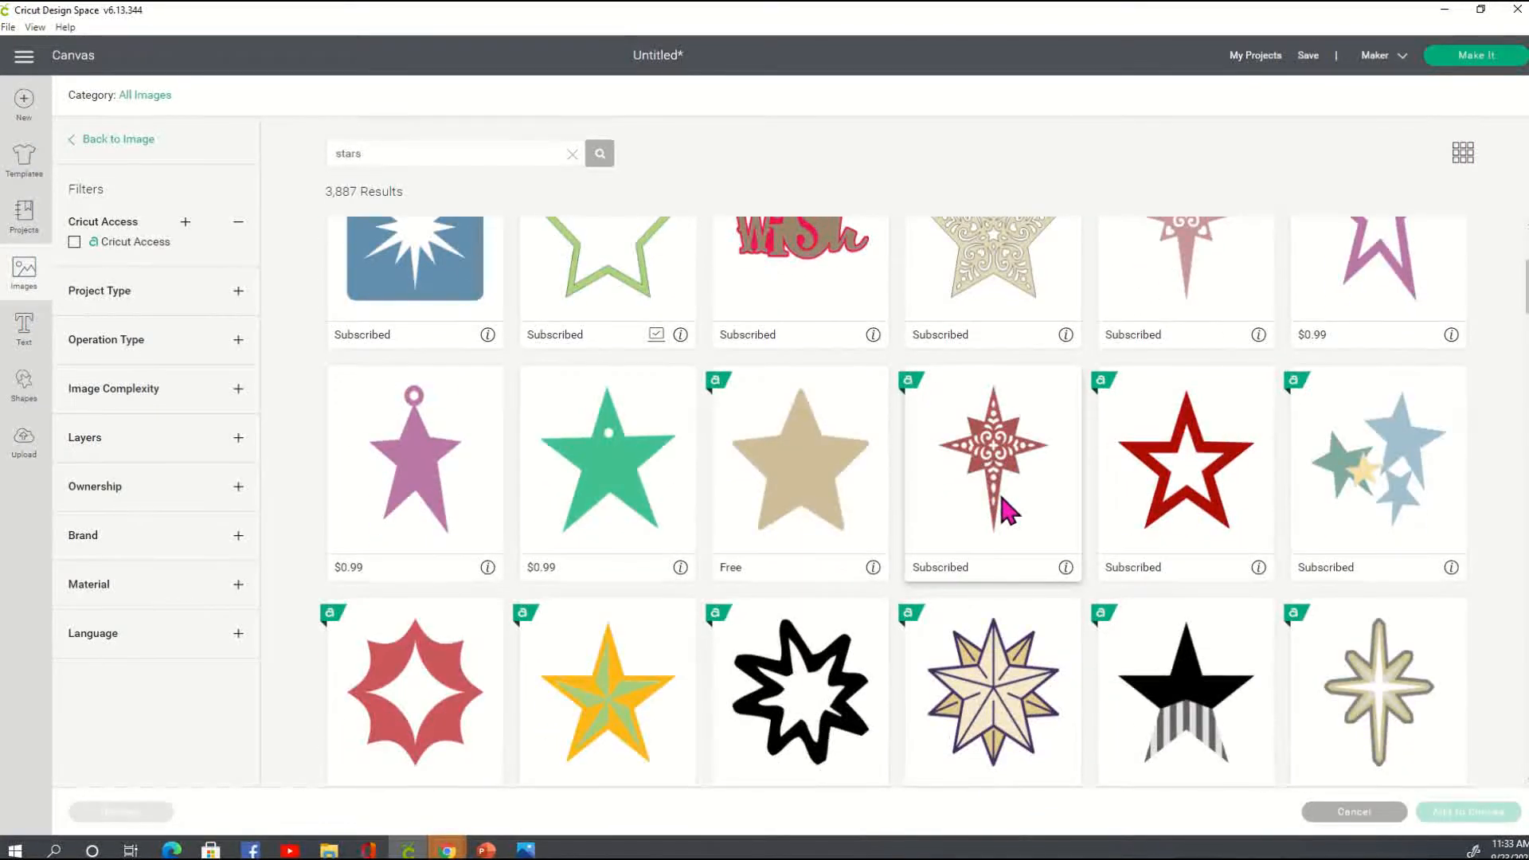
scroll(1001, 498, "down", 1)
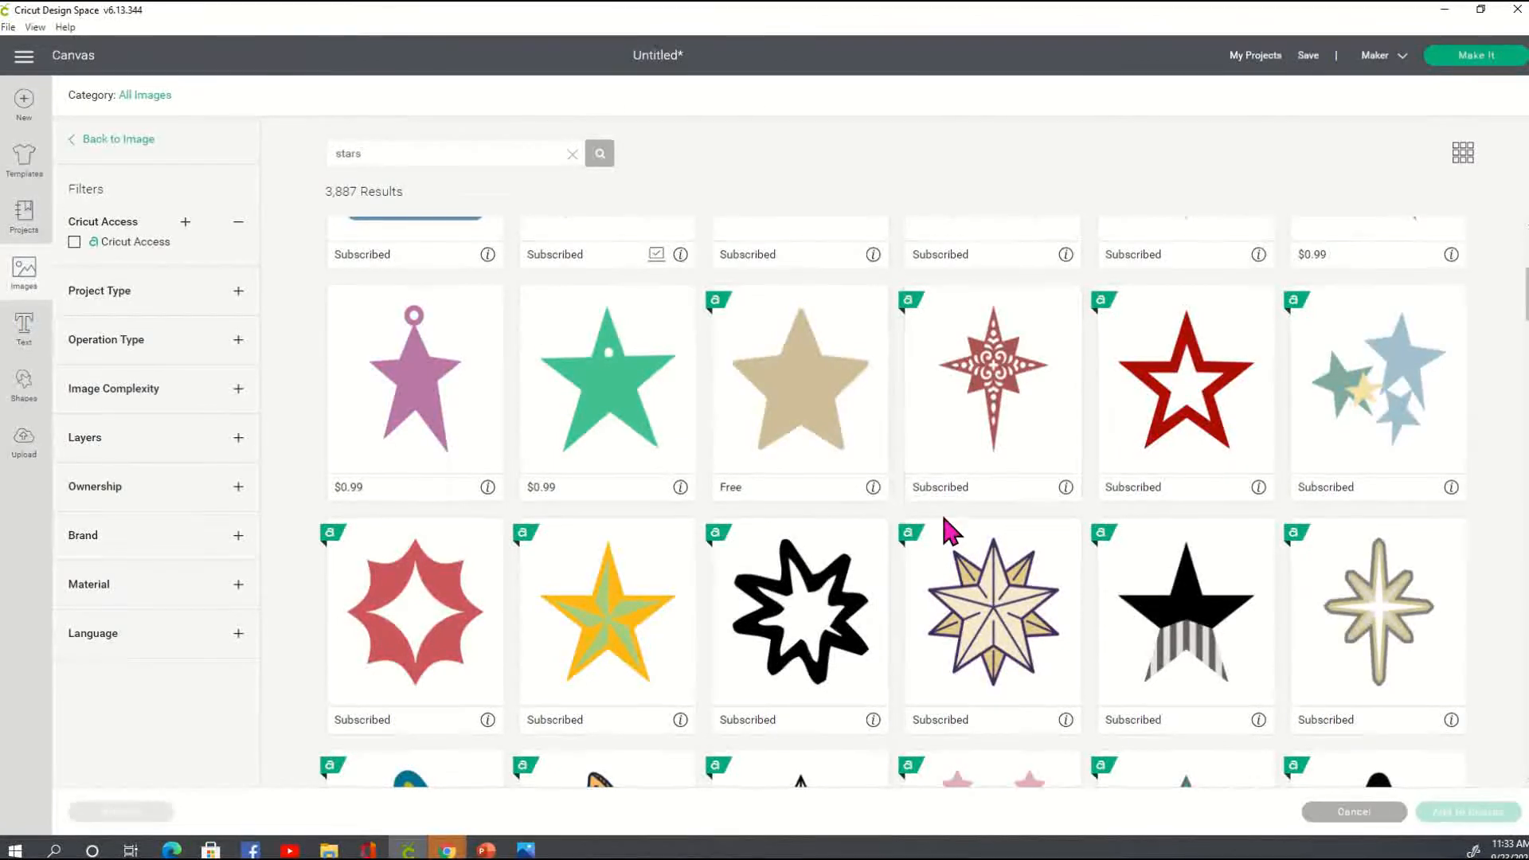
scroll(956, 526, "down", 2)
scroll(961, 538, "down", 5)
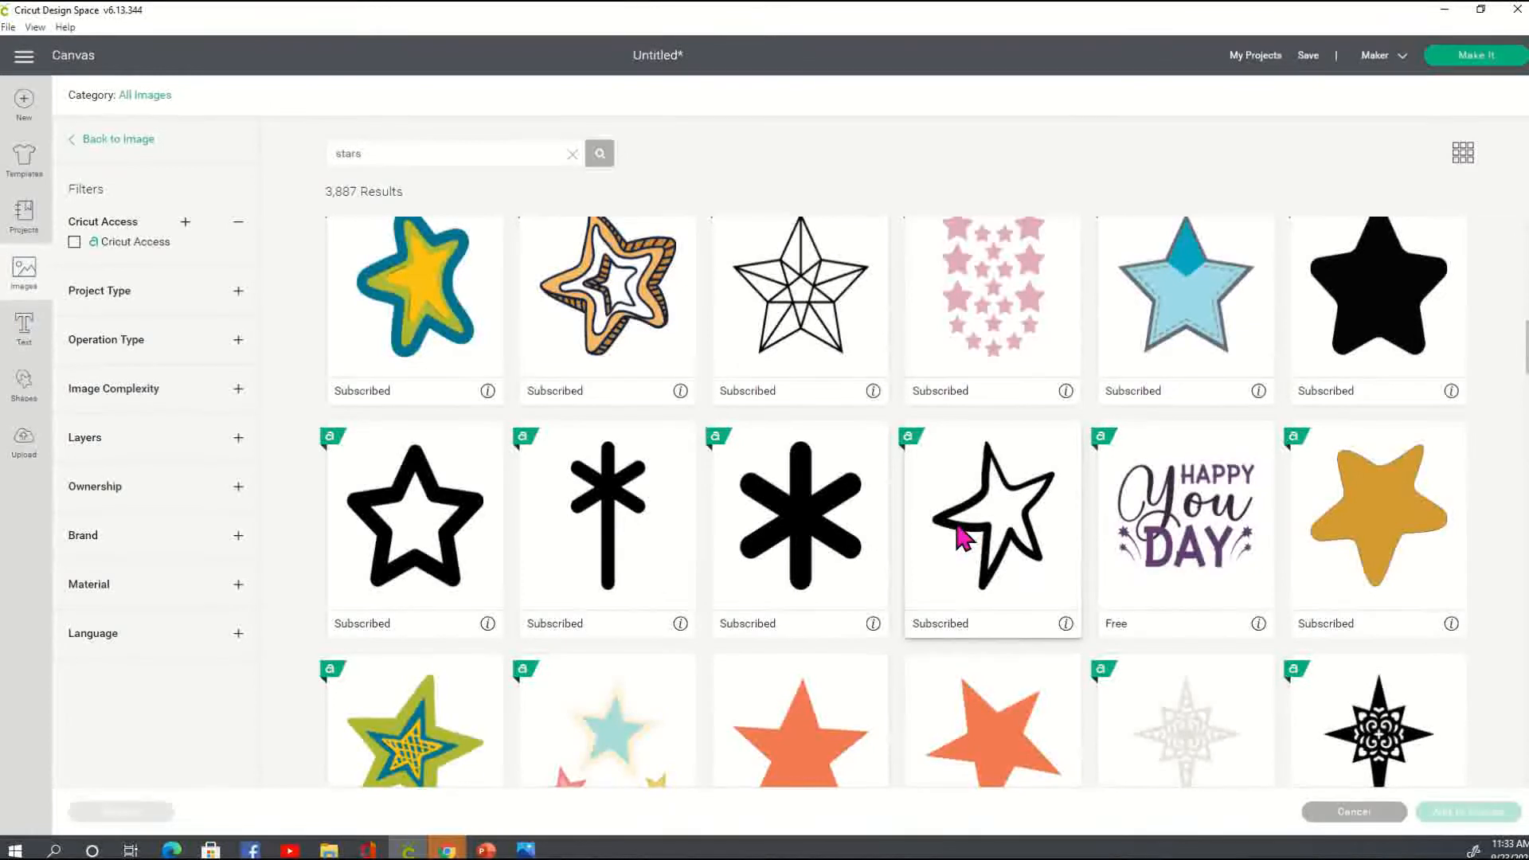
scroll(963, 538, "down", 4)
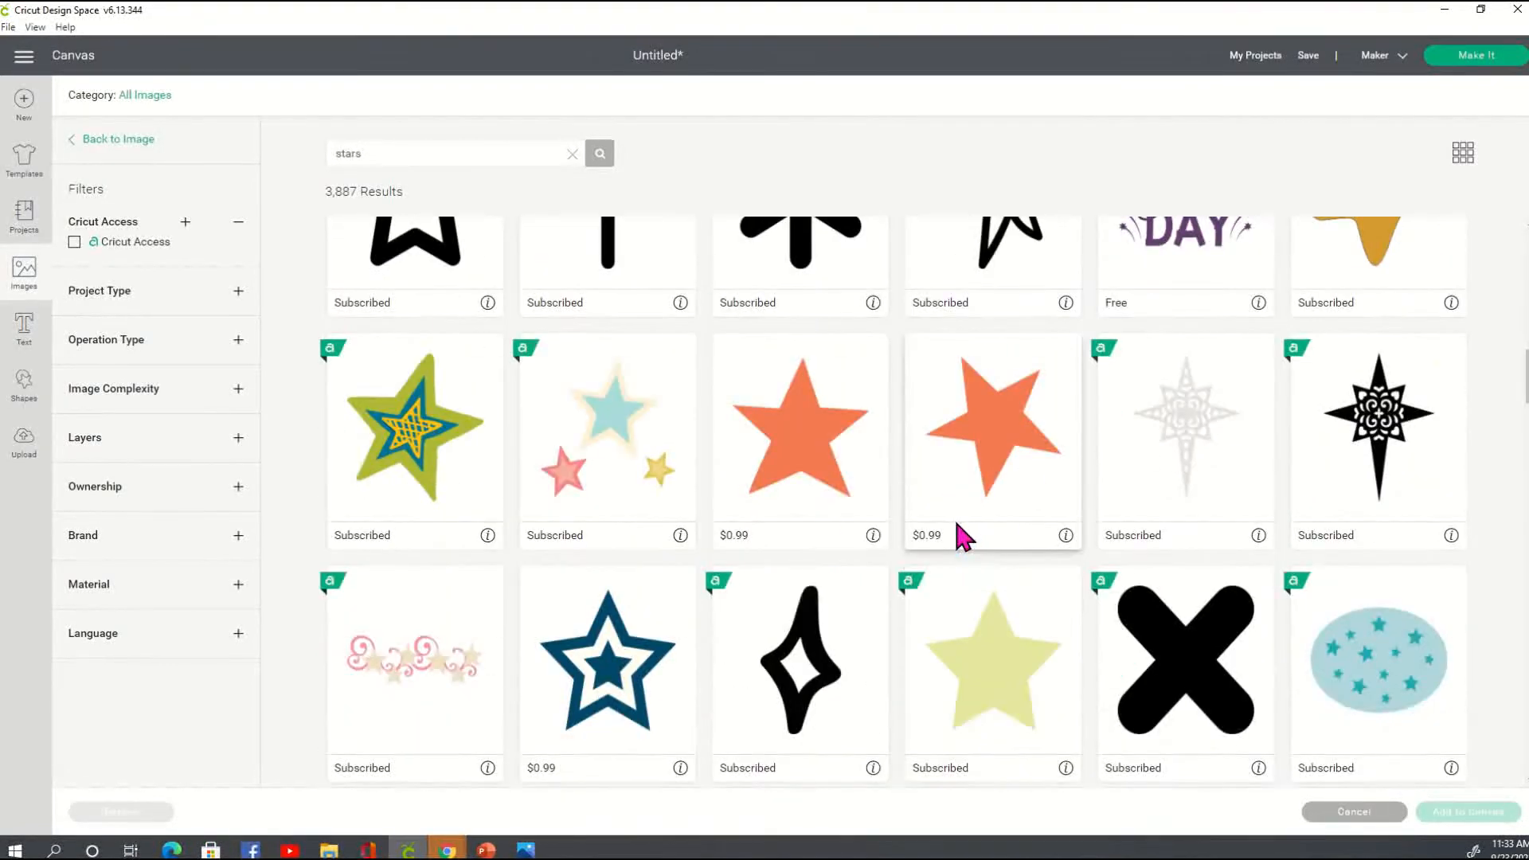
left_click(617, 430)
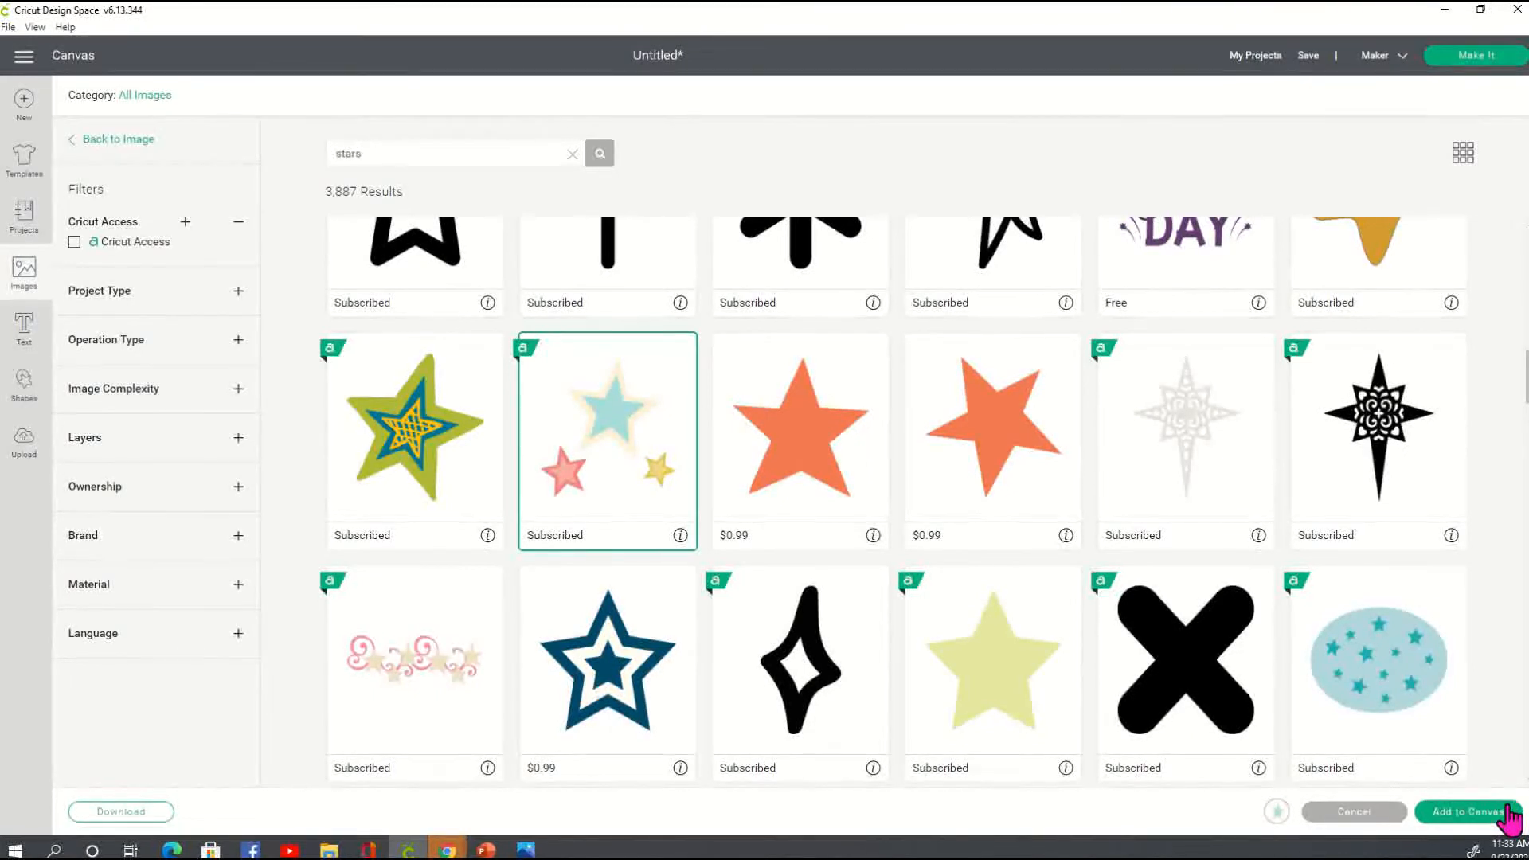
double_click(607, 458)
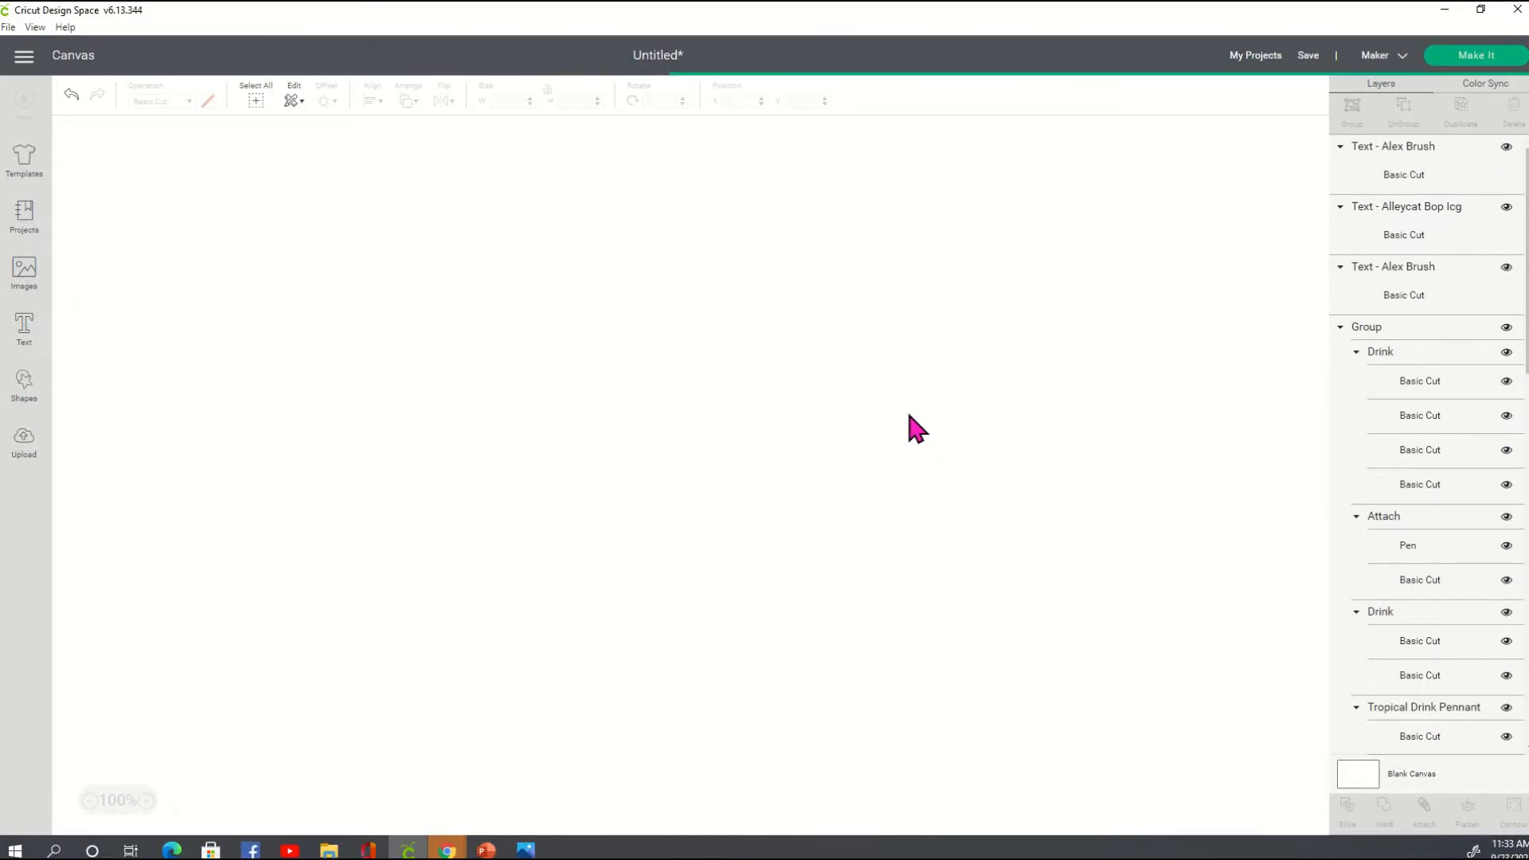
Move the star cluster outside the ring on its right and duplicate it to get four clusters
left_click_drag(275, 330, 994, 416)
right_click(943, 368)
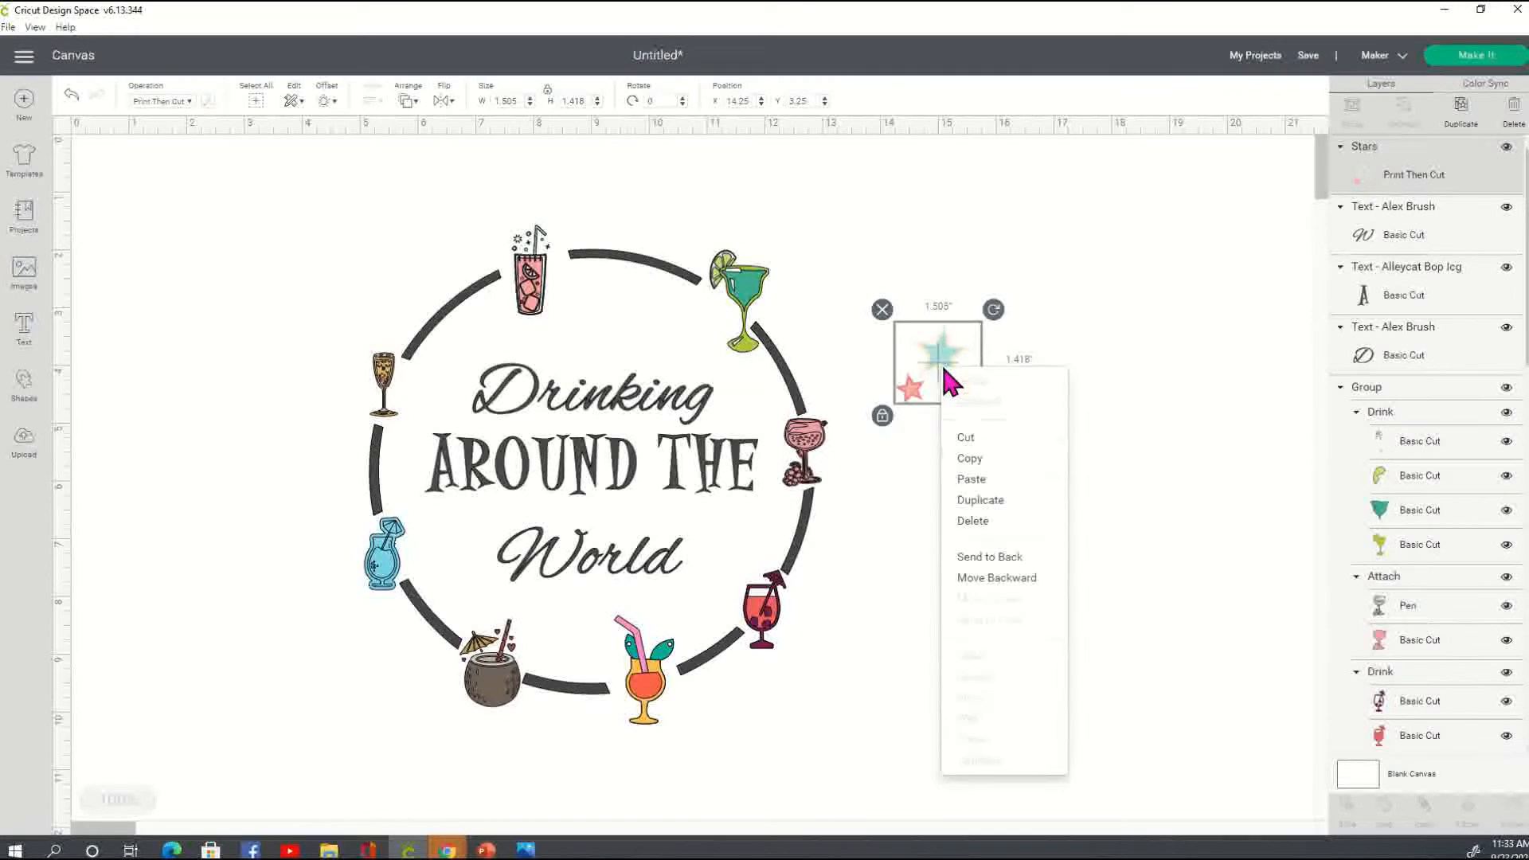
left_click(1024, 499)
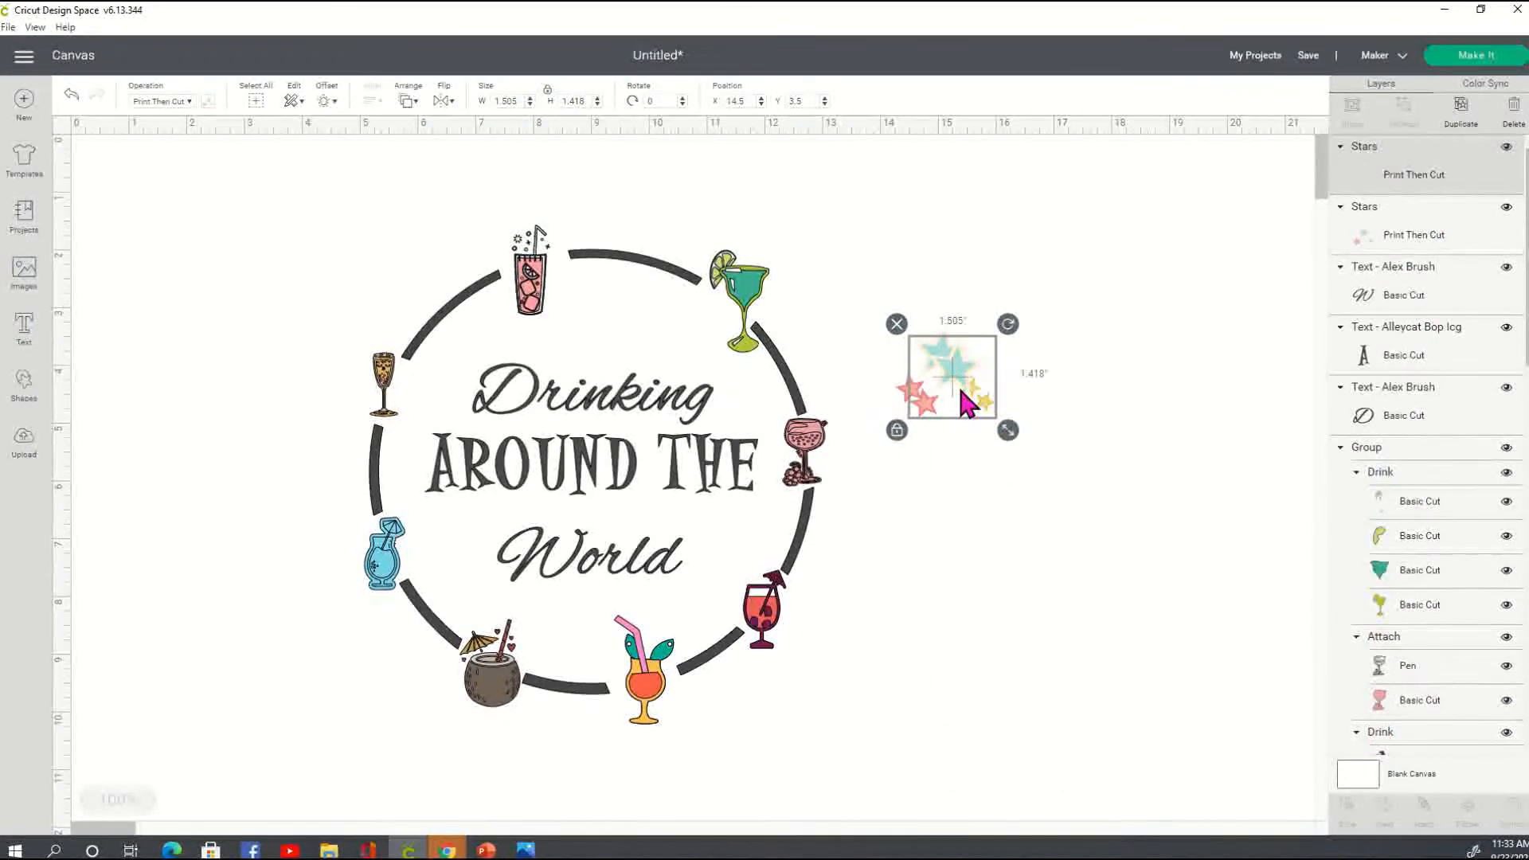
left_click_drag(962, 396, 1081, 496)
right_click(966, 390)
left_click(972, 367)
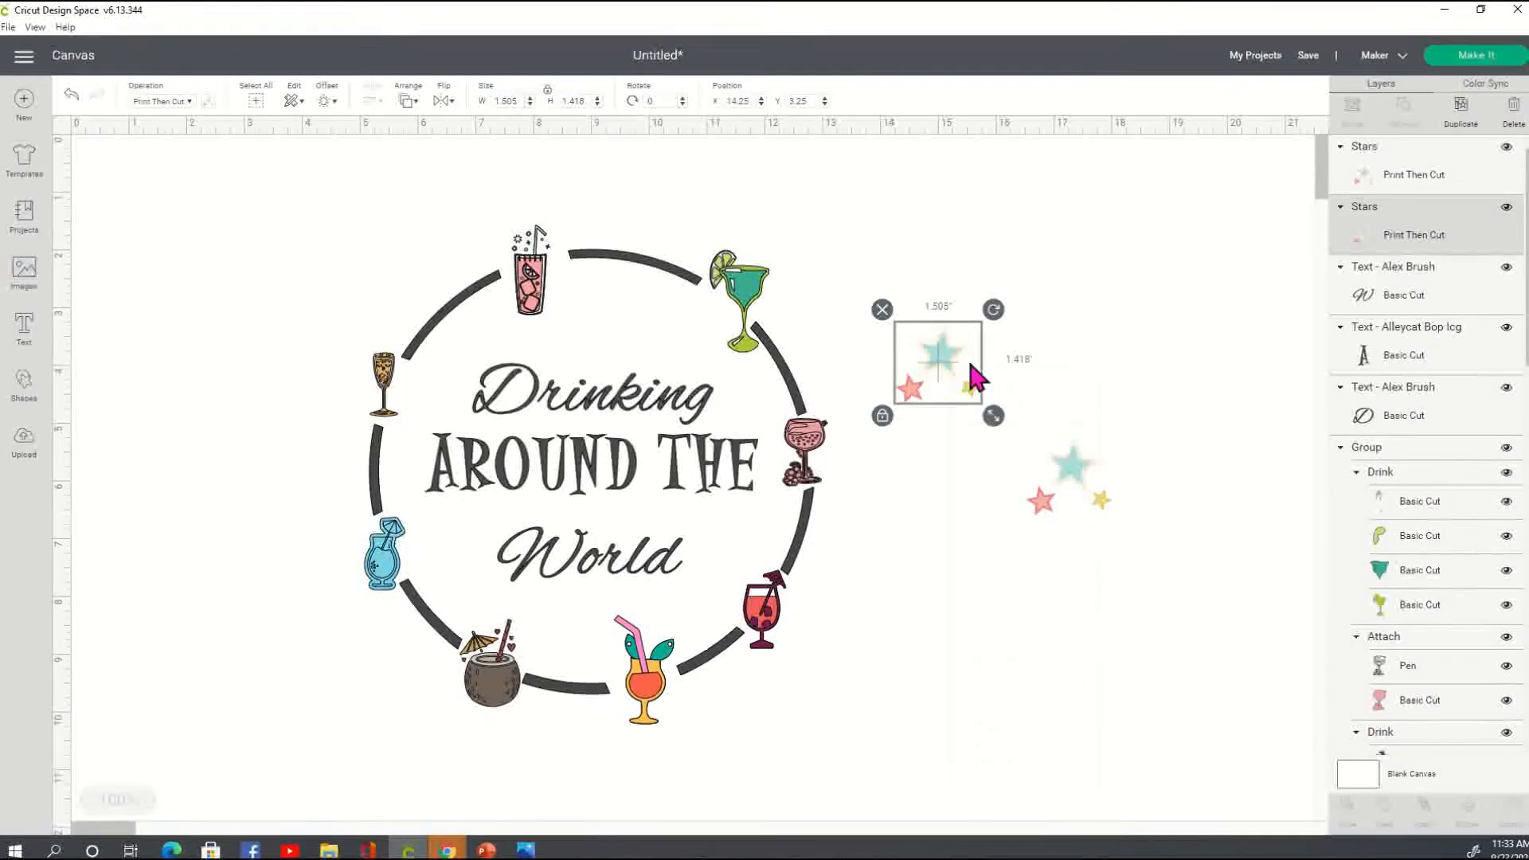
left_click_drag(960, 356, 936, 505)
right_click(937, 505)
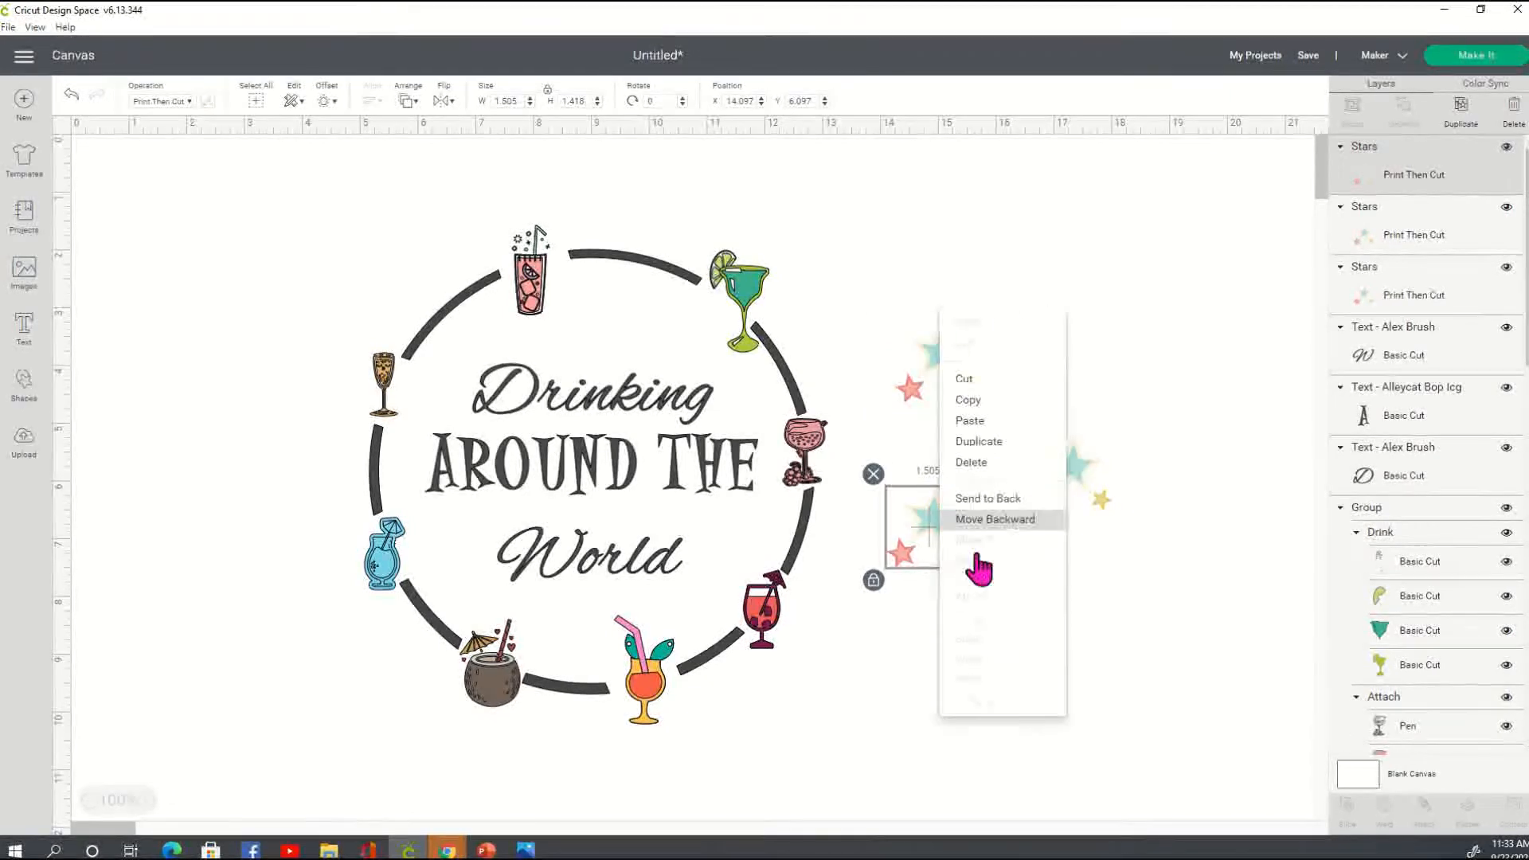
left_click(1005, 443)
Place three star clusters inside the ring: one above the end of "Drinking" and one on each side of "World"
left_click_drag(960, 550, 637, 326)
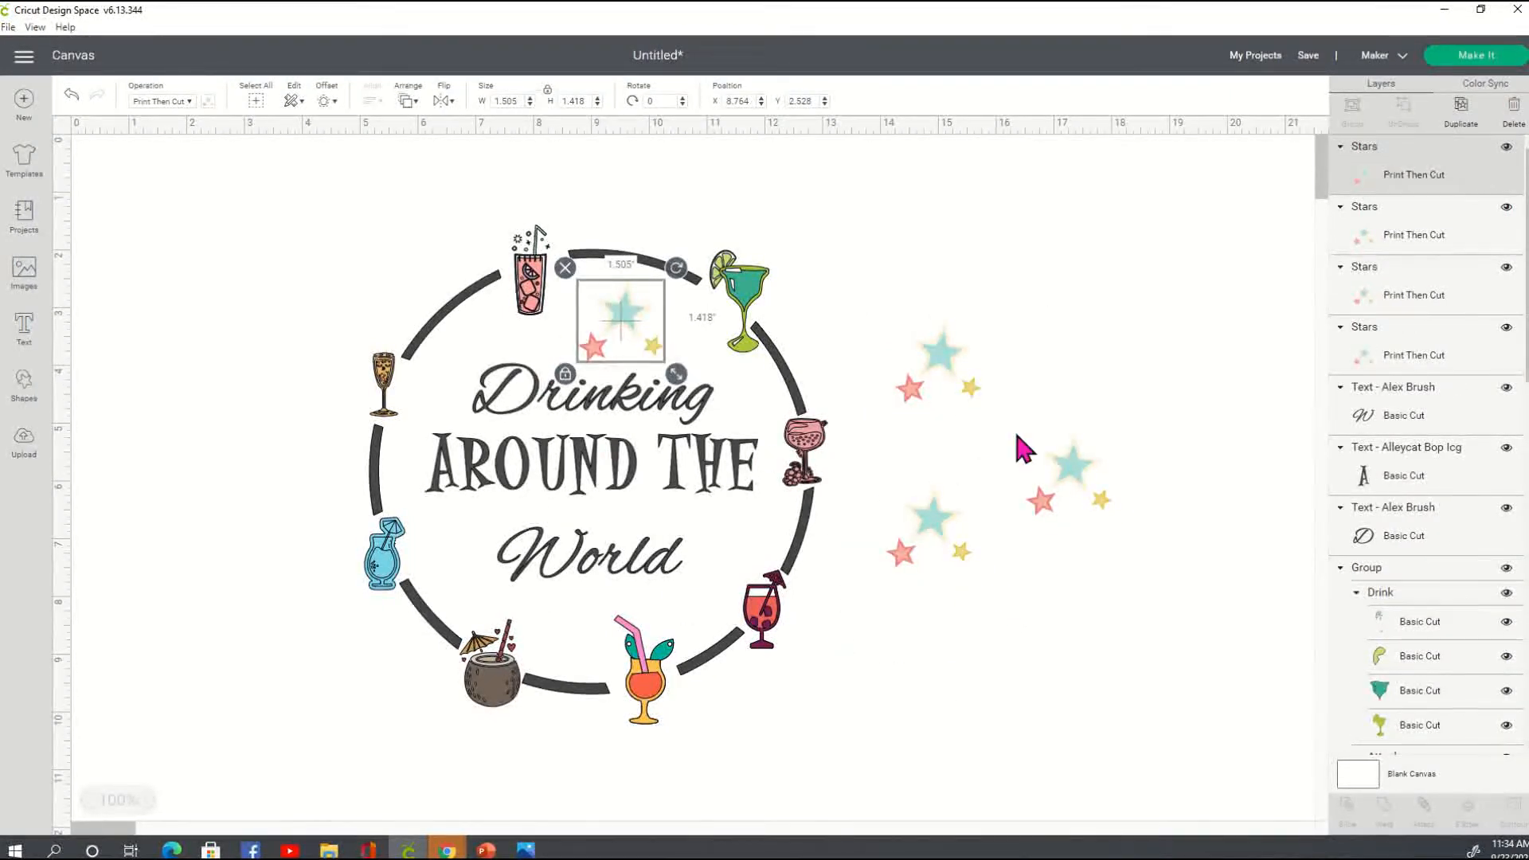
left_click_drag(960, 381, 472, 543)
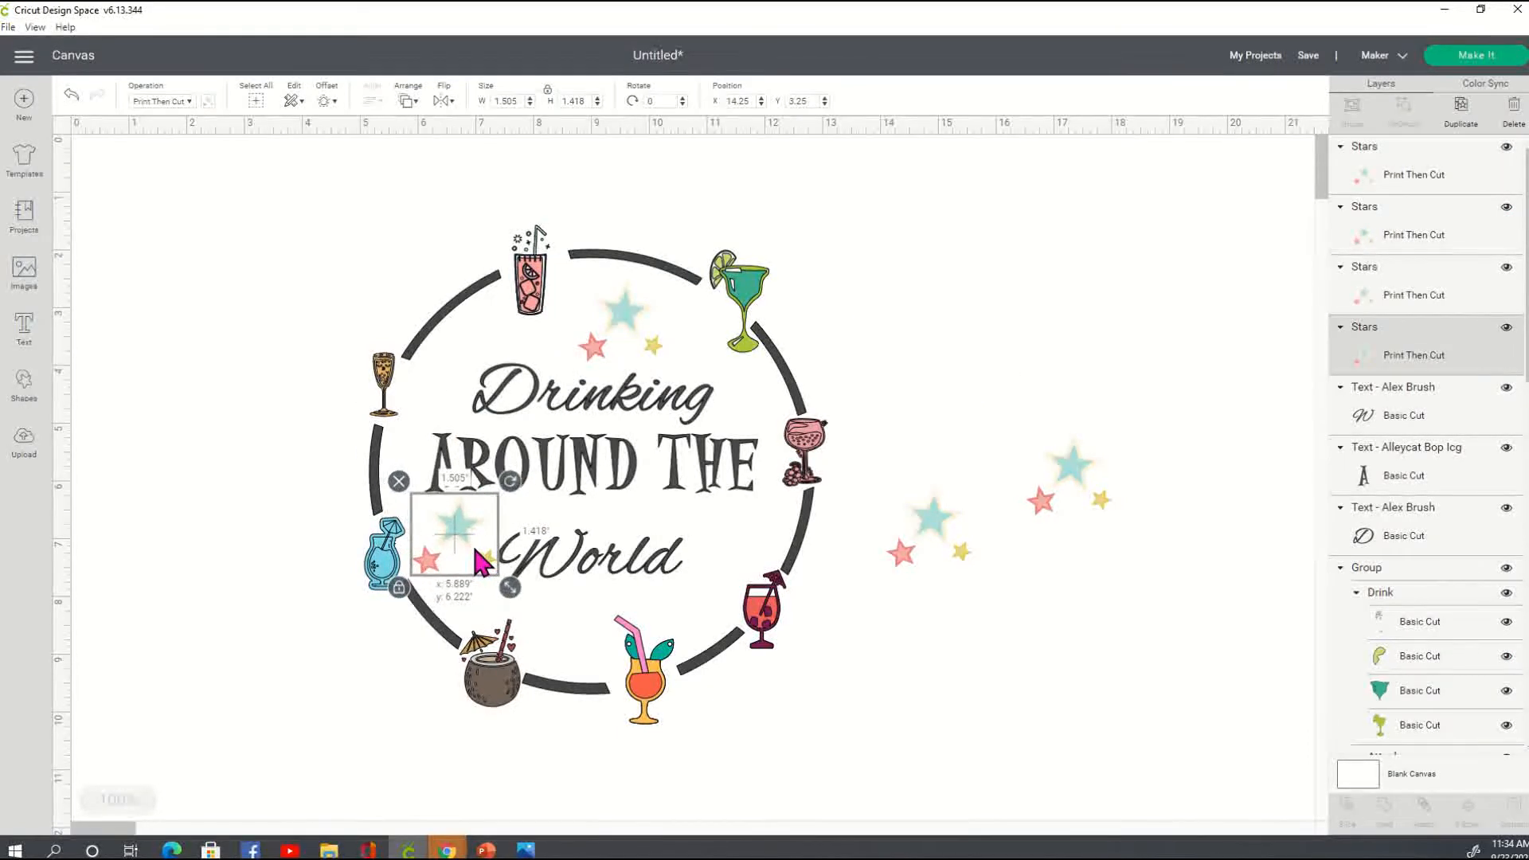
left_click(1161, 644)
left_click_drag(910, 548, 771, 563)
Place the last star cluster above the start of "Drinking" and shrink it to about 1.16 inches wide
left_click_drag(1091, 478, 488, 336)
left_click_drag(524, 395, 509, 374)
left_click(1168, 484)
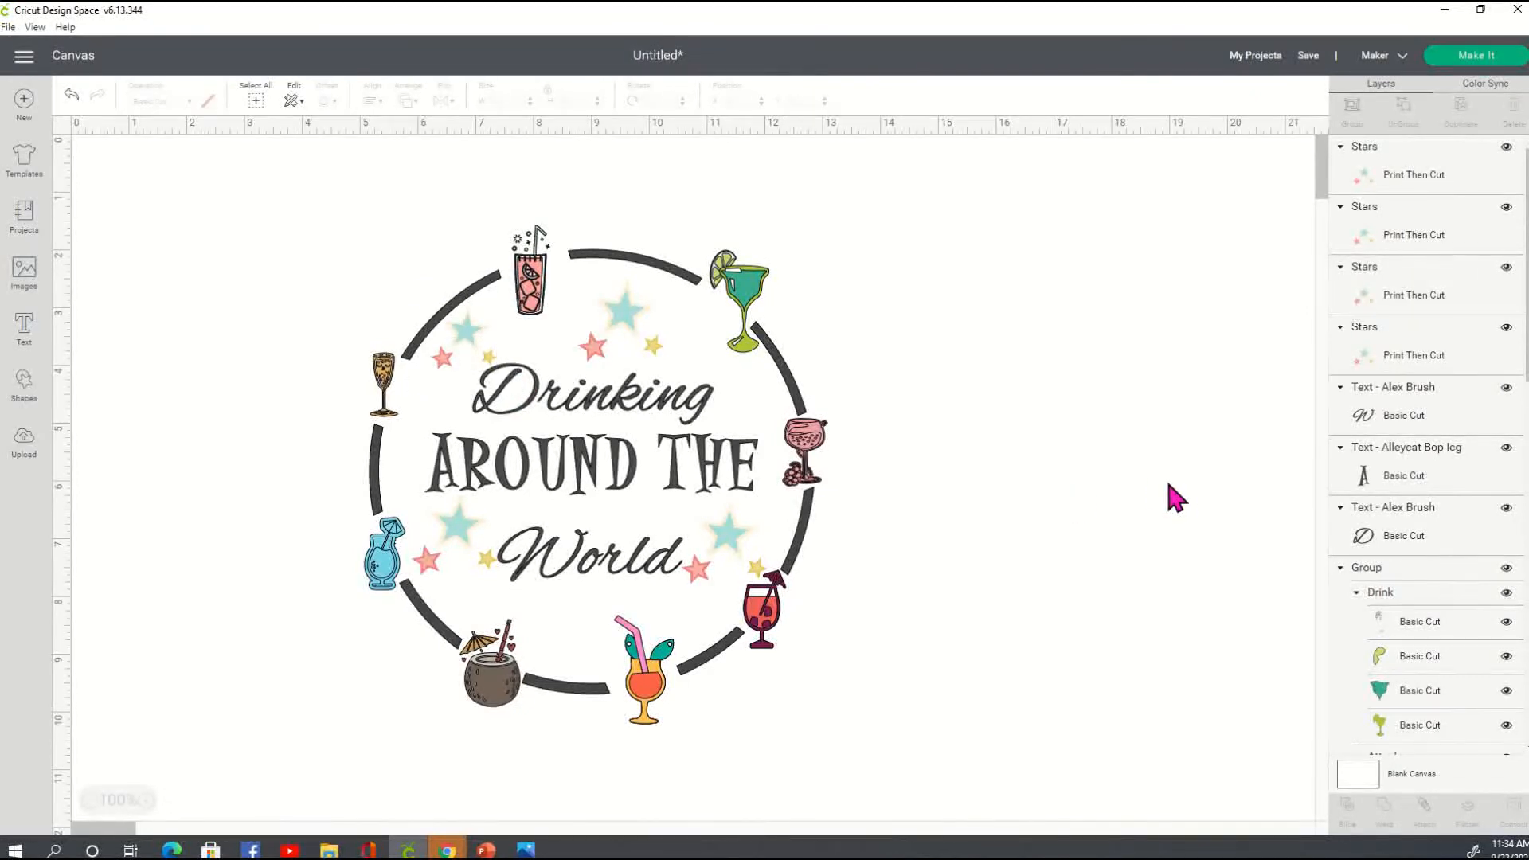
Nudge the star cluster above the end of "Drinking" slightly to the right
left_click(645, 321)
left_click_drag(618, 360, 646, 375)
left_click(1046, 470)
Duplicate the small star cluster and place the copy below "World", between the coconut and the orange cocktail
left_click(478, 352)
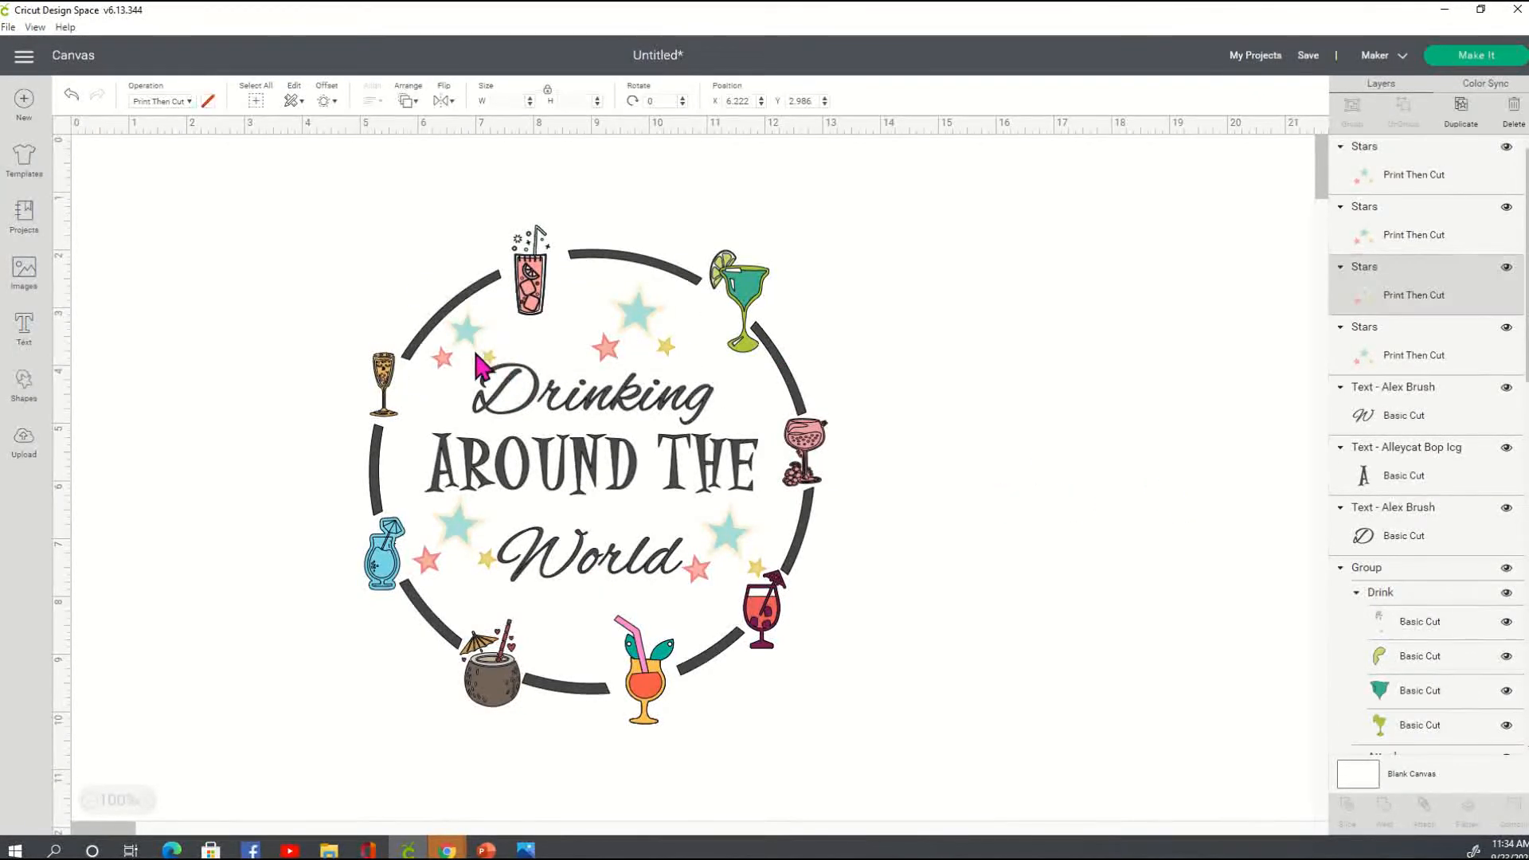
right_click(475, 343)
left_click(1126, 460)
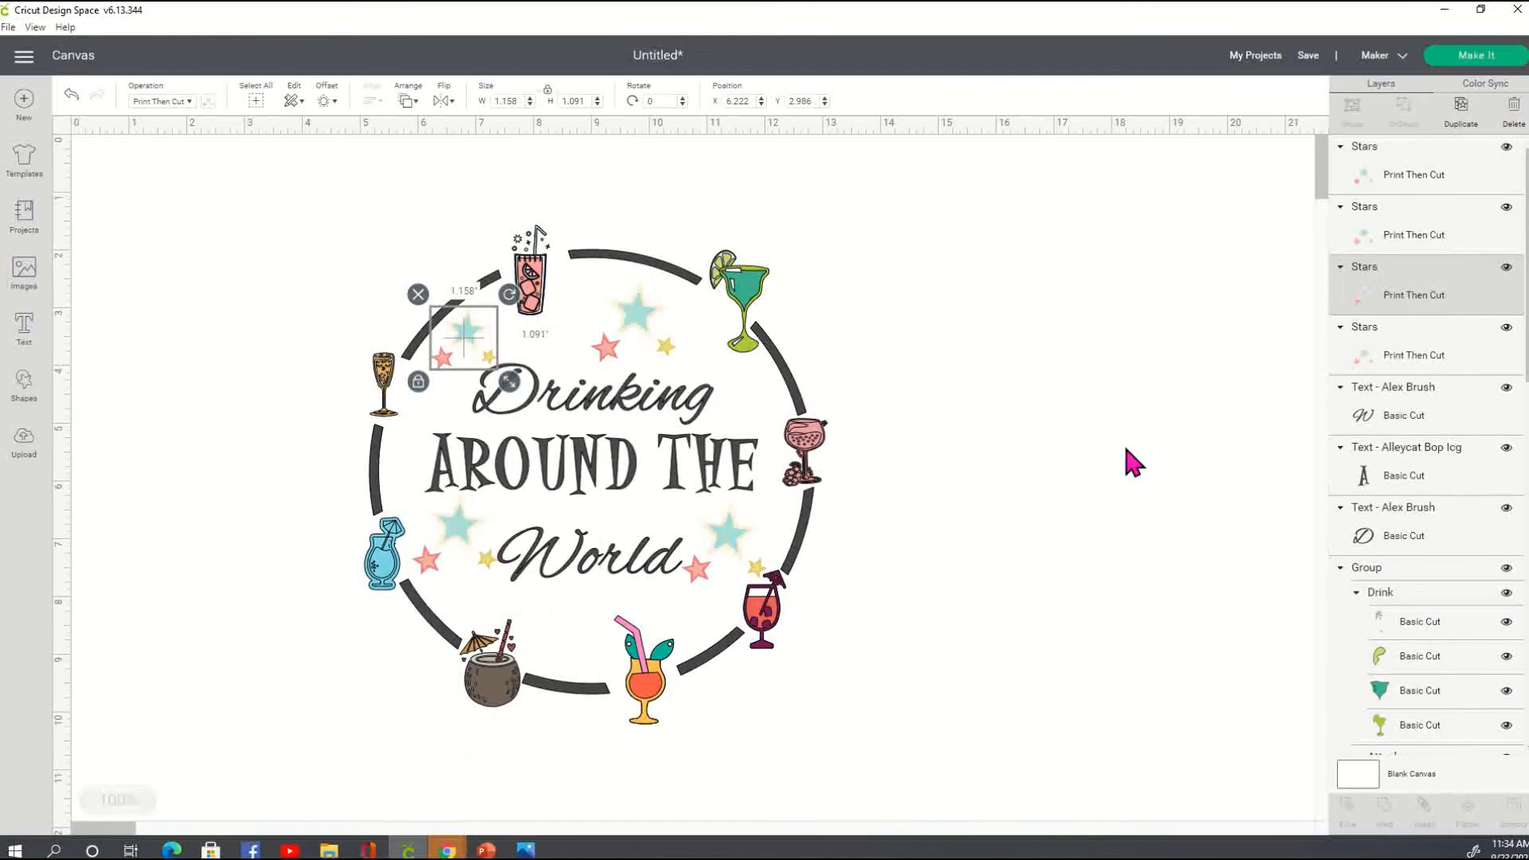
key("ctrl+d")
left_click_drag(479, 351, 572, 645)
left_click(887, 633)
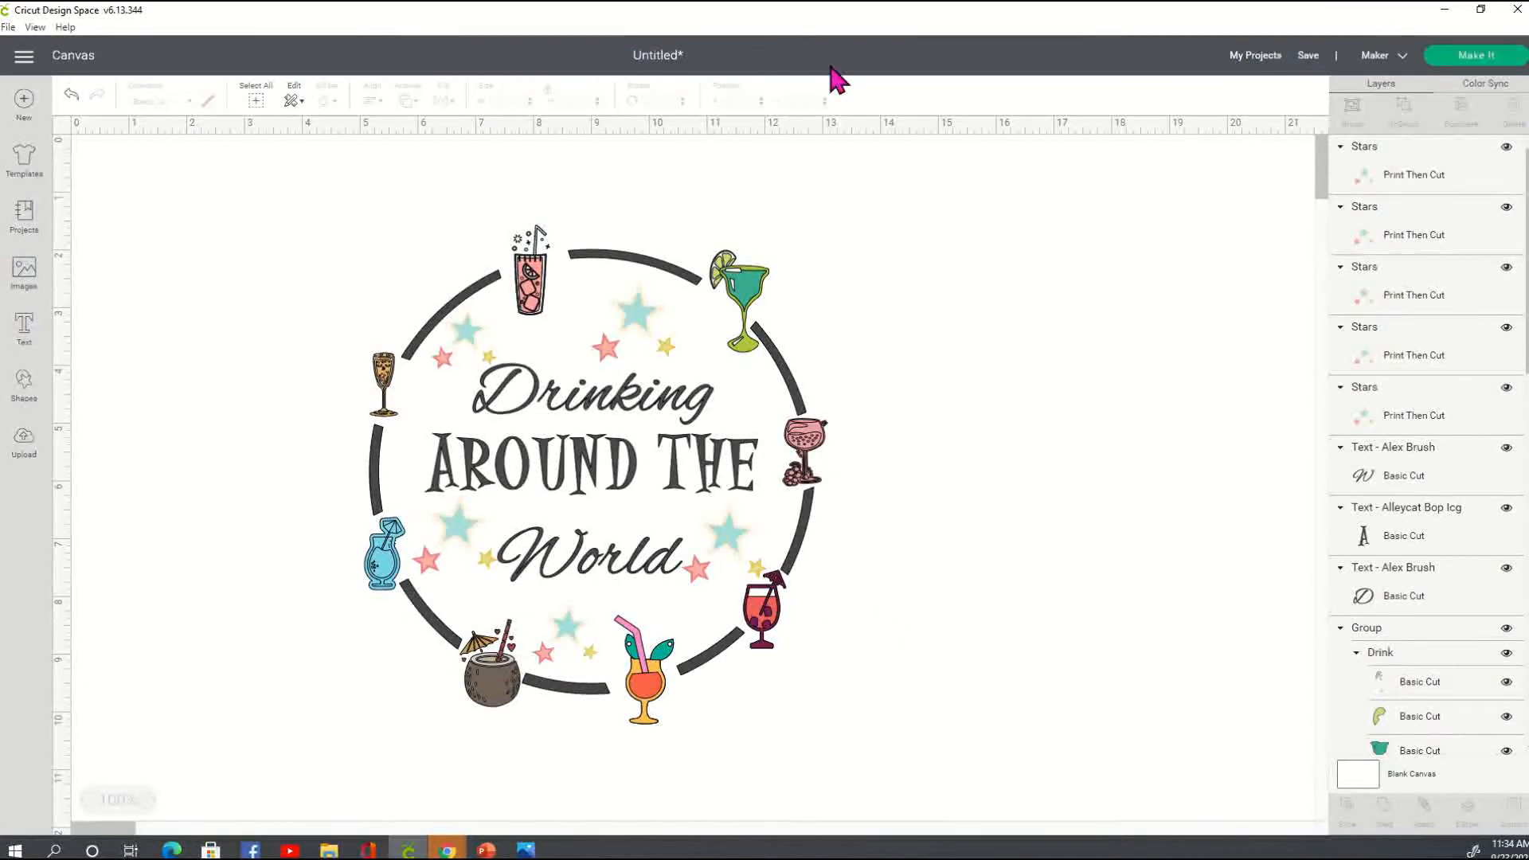
Group the ring, drinks, texts and stars together, and move the design slightly up and to the left
left_click_drag(305, 190, 906, 743)
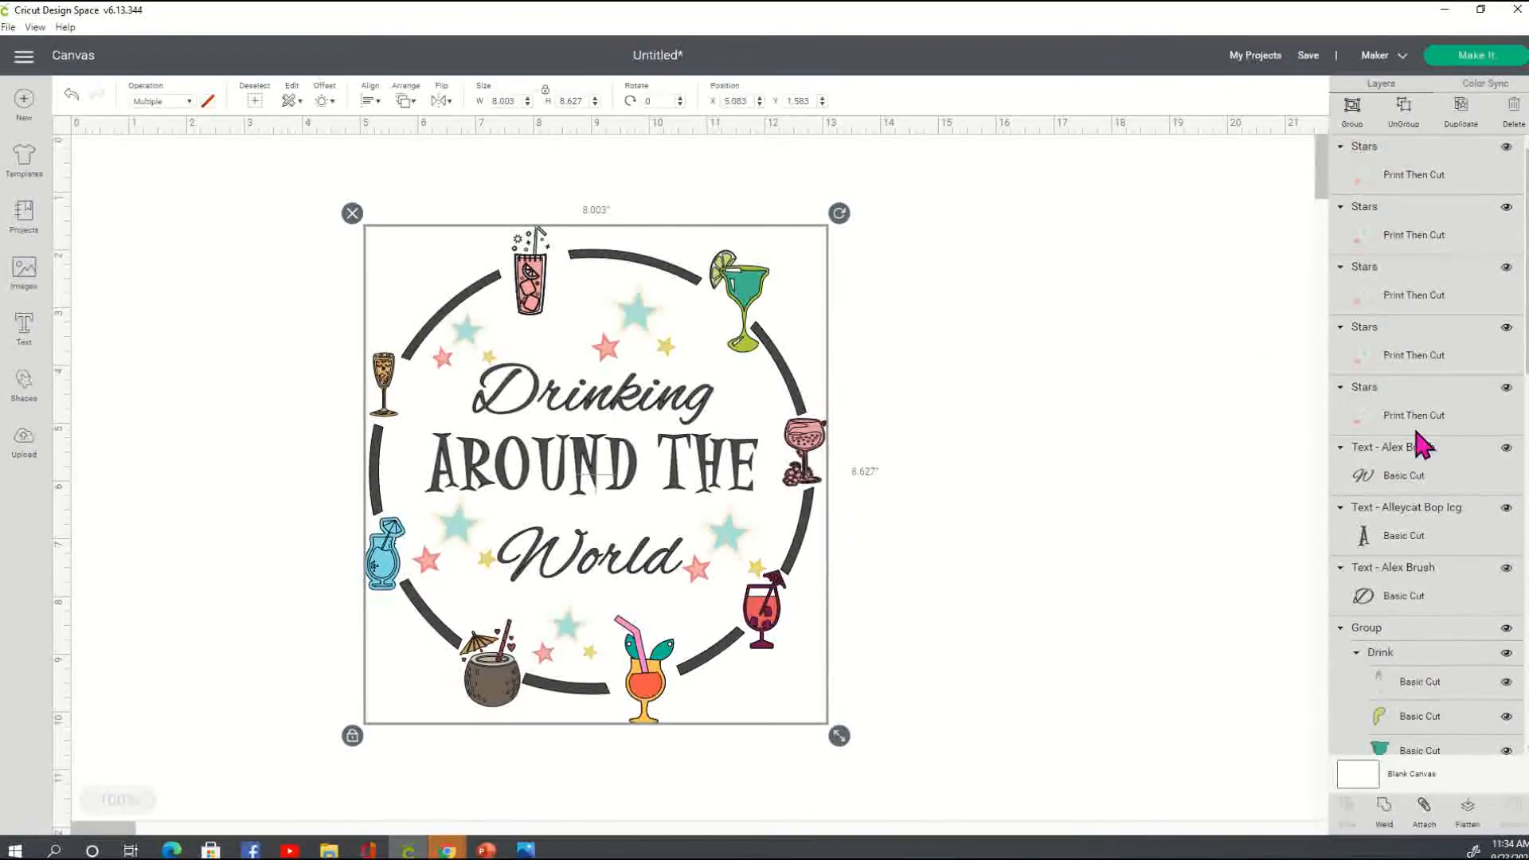
left_click(1356, 127)
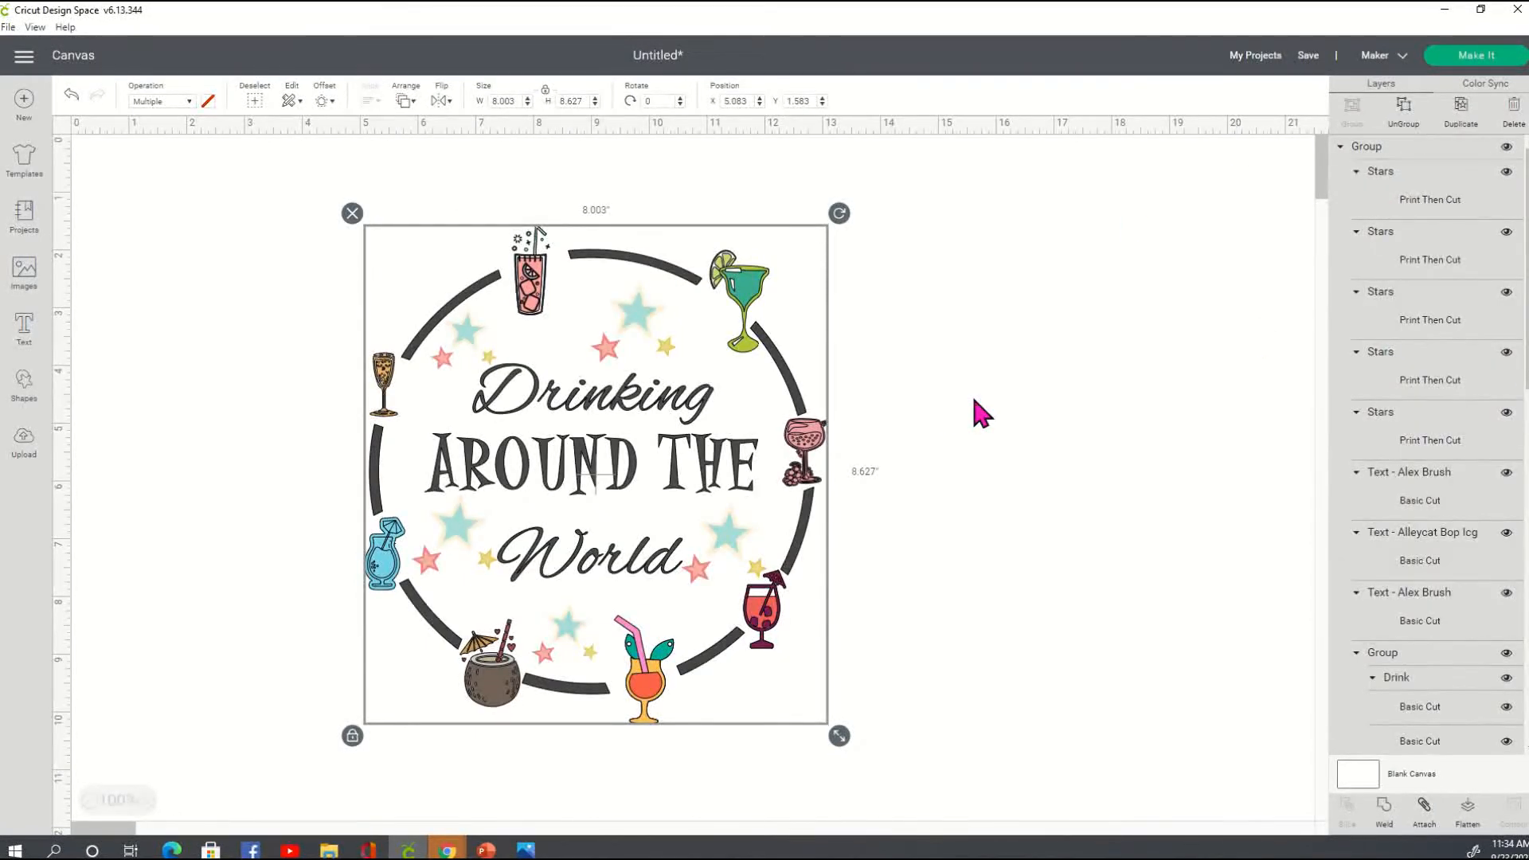
left_click(973, 401)
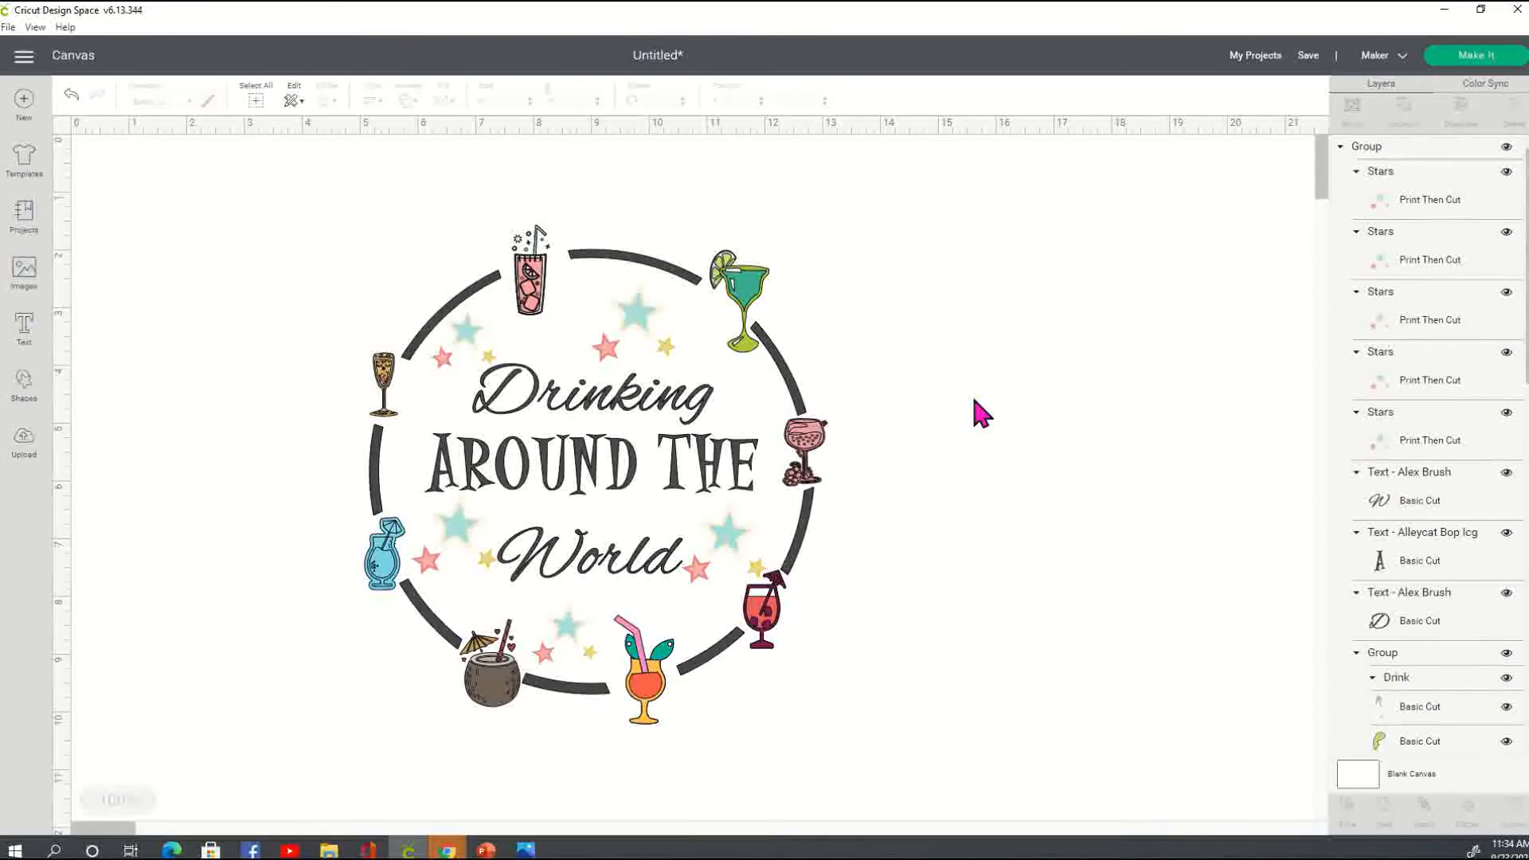
left_click_drag(558, 405, 392, 430)
left_click(972, 415)
left_click_drag(465, 386, 591, 382)
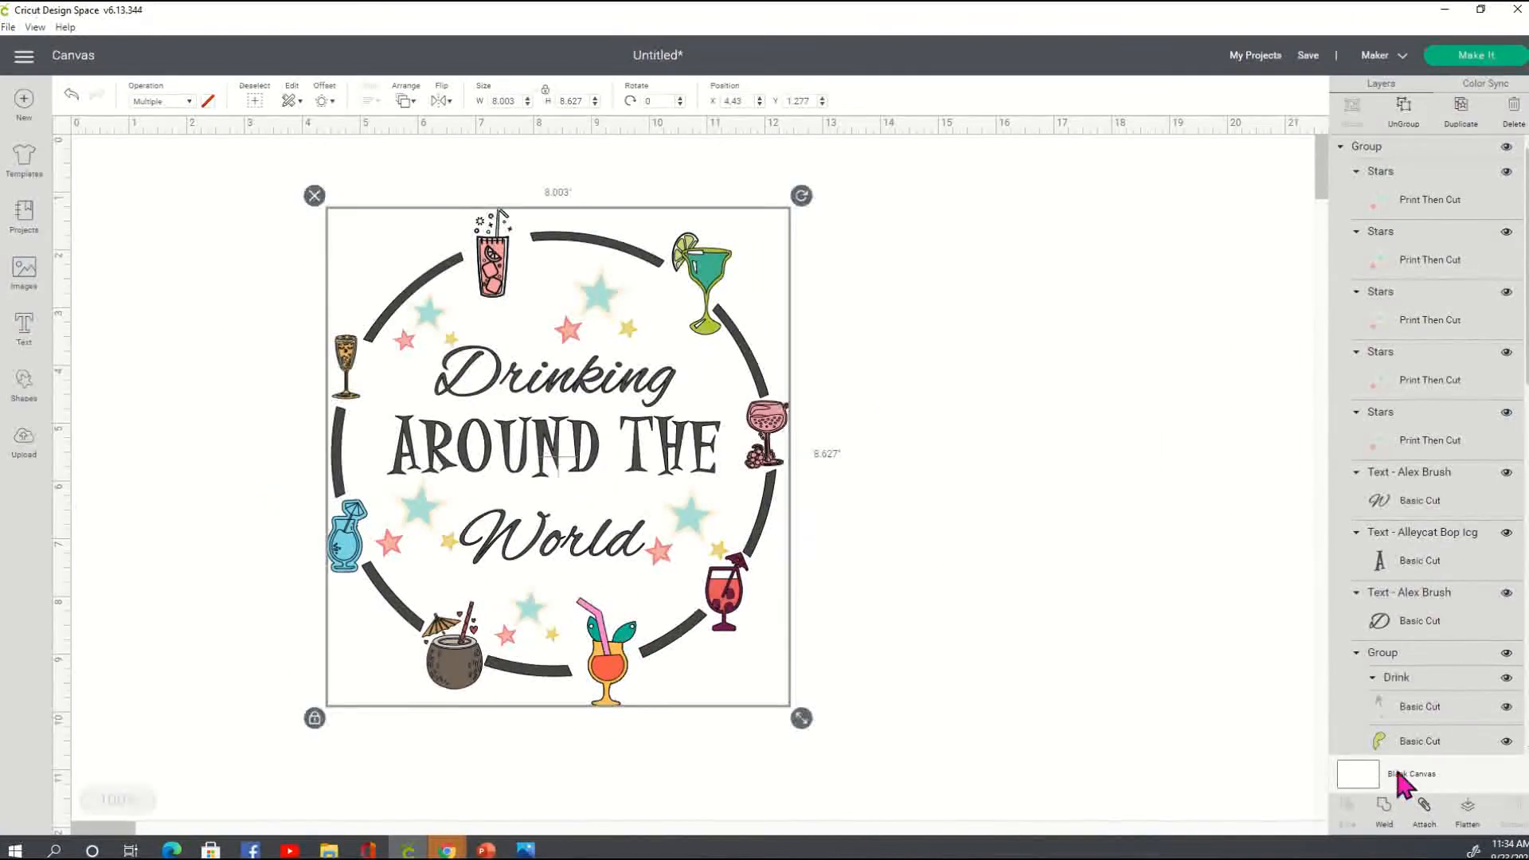
Try attaching all layers of the grouped design, and undo the attachment
left_click(1425, 817)
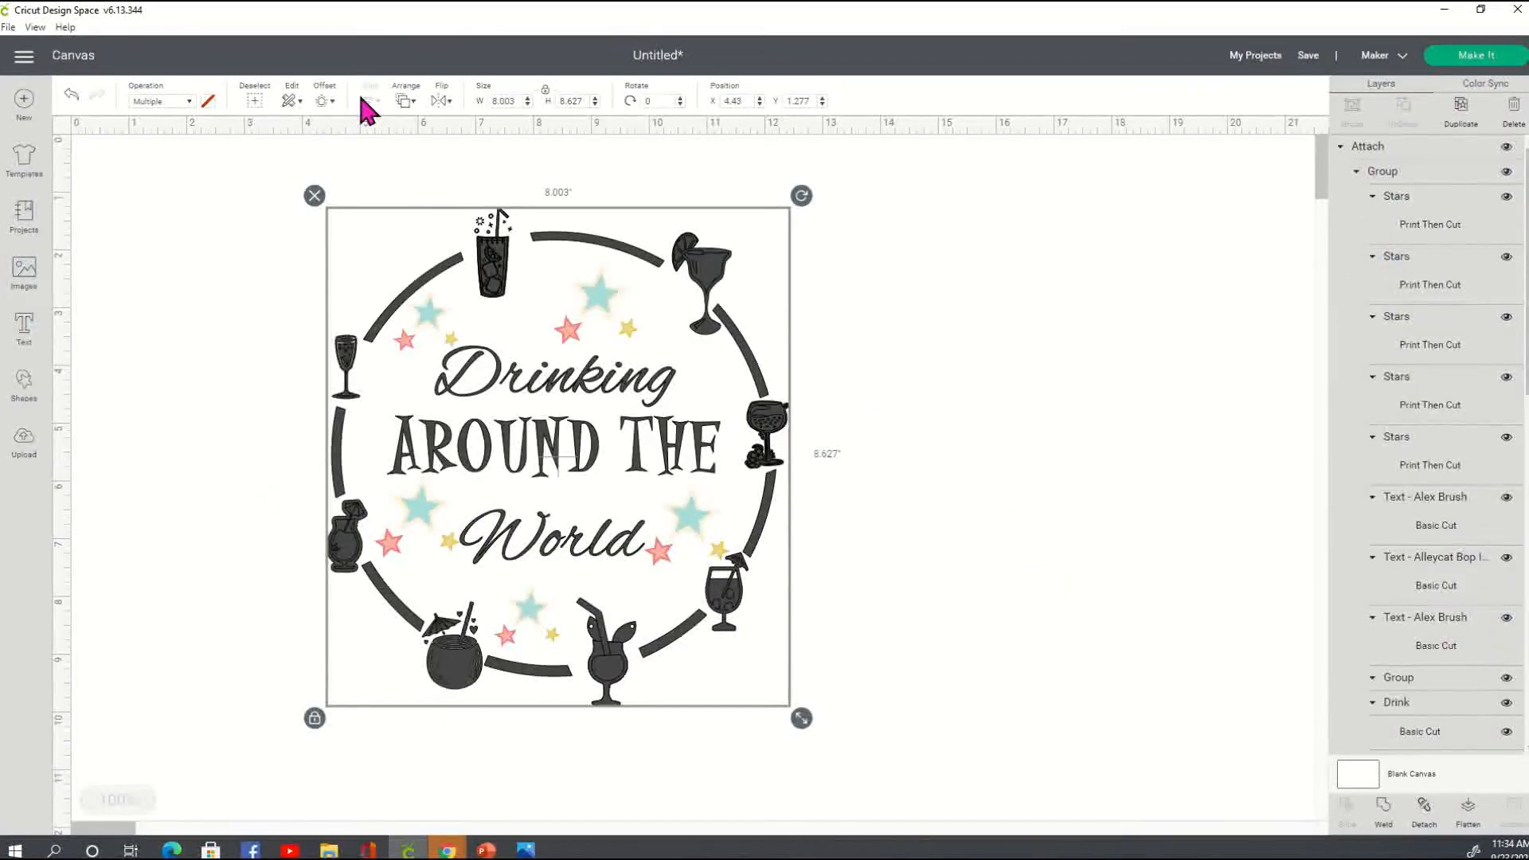
left_click(70, 110)
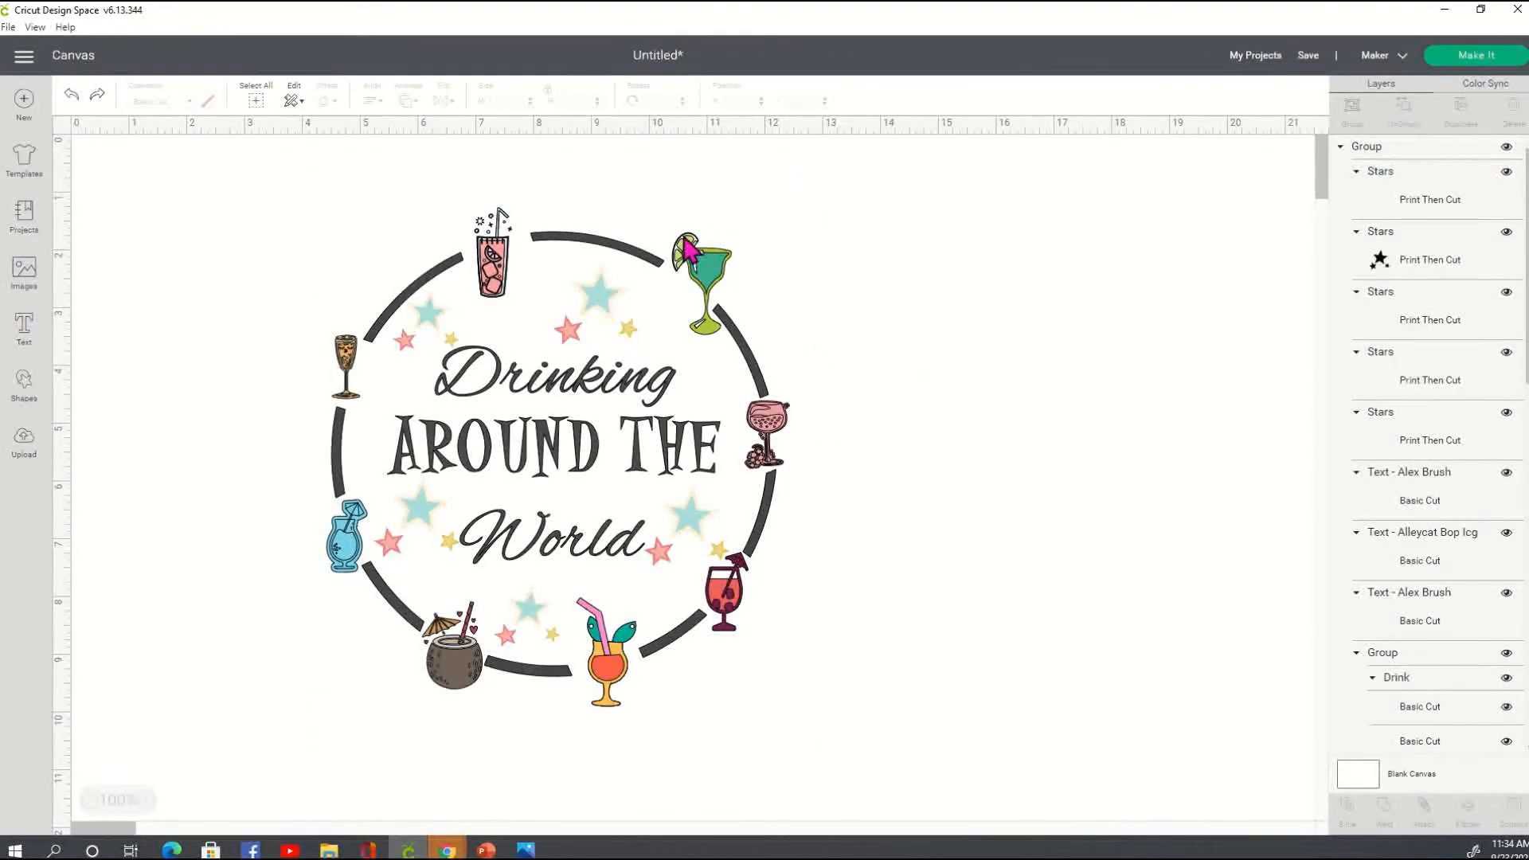
Flatten the grouped design into one Print Then Cut image and scale it down to about 6.43 by 6.93 inches
left_click(684, 281)
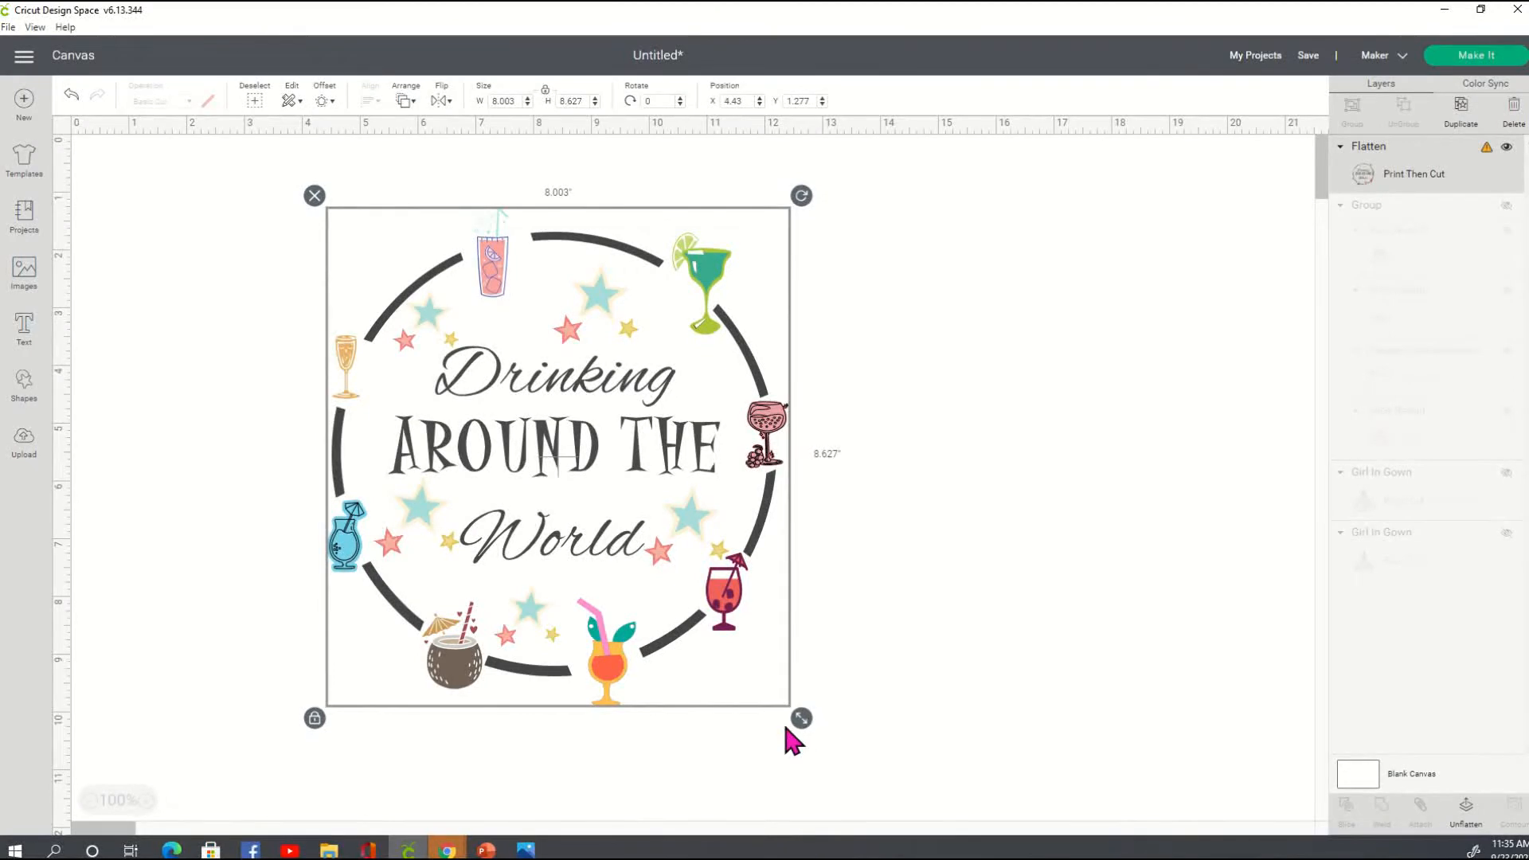
mouse_move(803, 726)
left_mouse_down()
mouse_move(779, 691)
mouse_move(692, 641)
left_mouse_up()
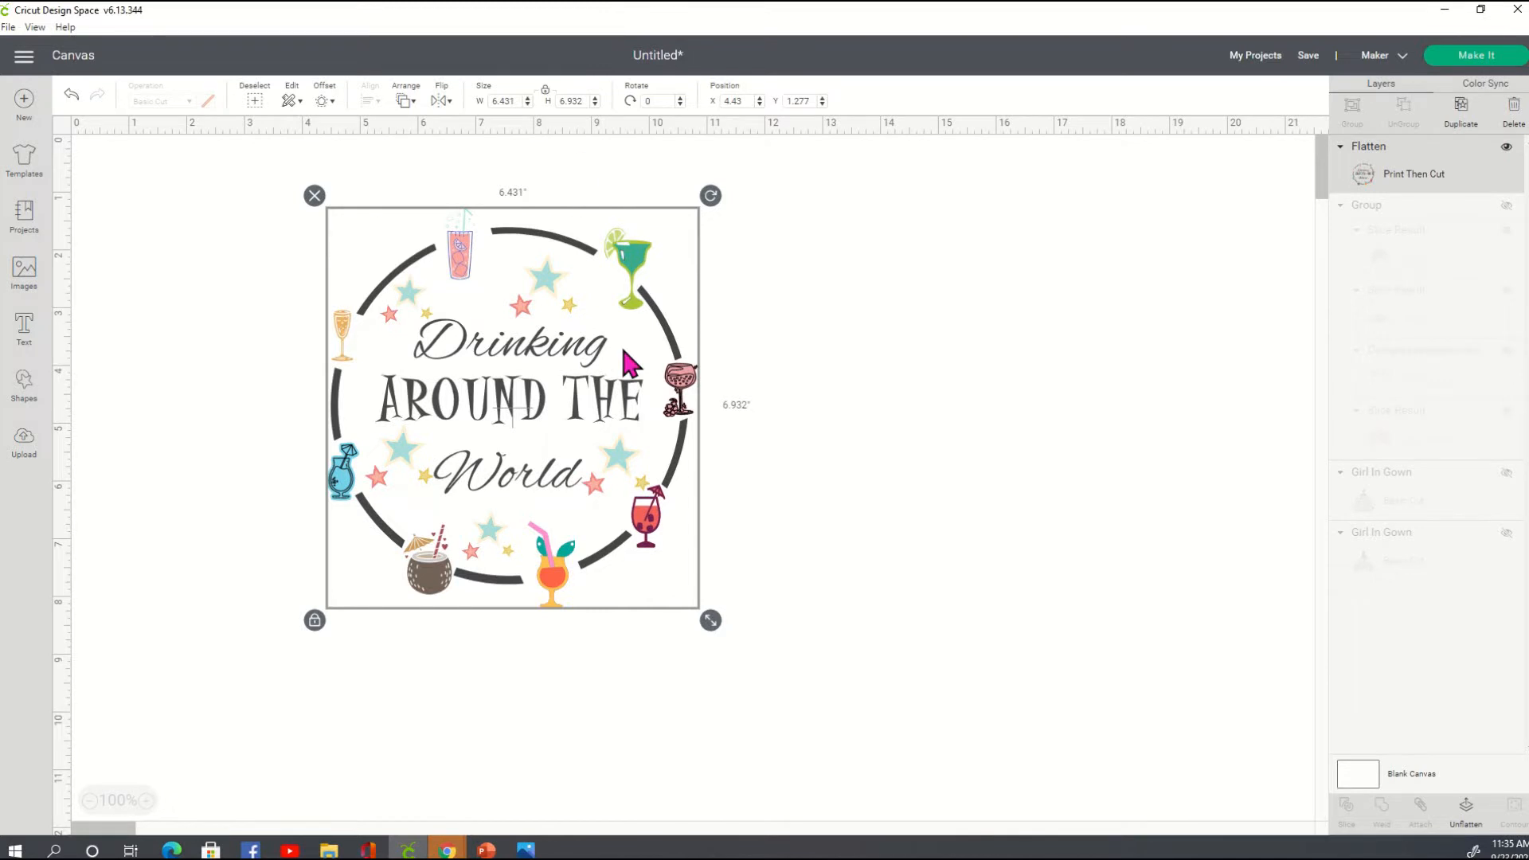
Unlock the flattened design's proportions and set its width to 6.75 and its height to 9.25 inches
left_click(518, 102)
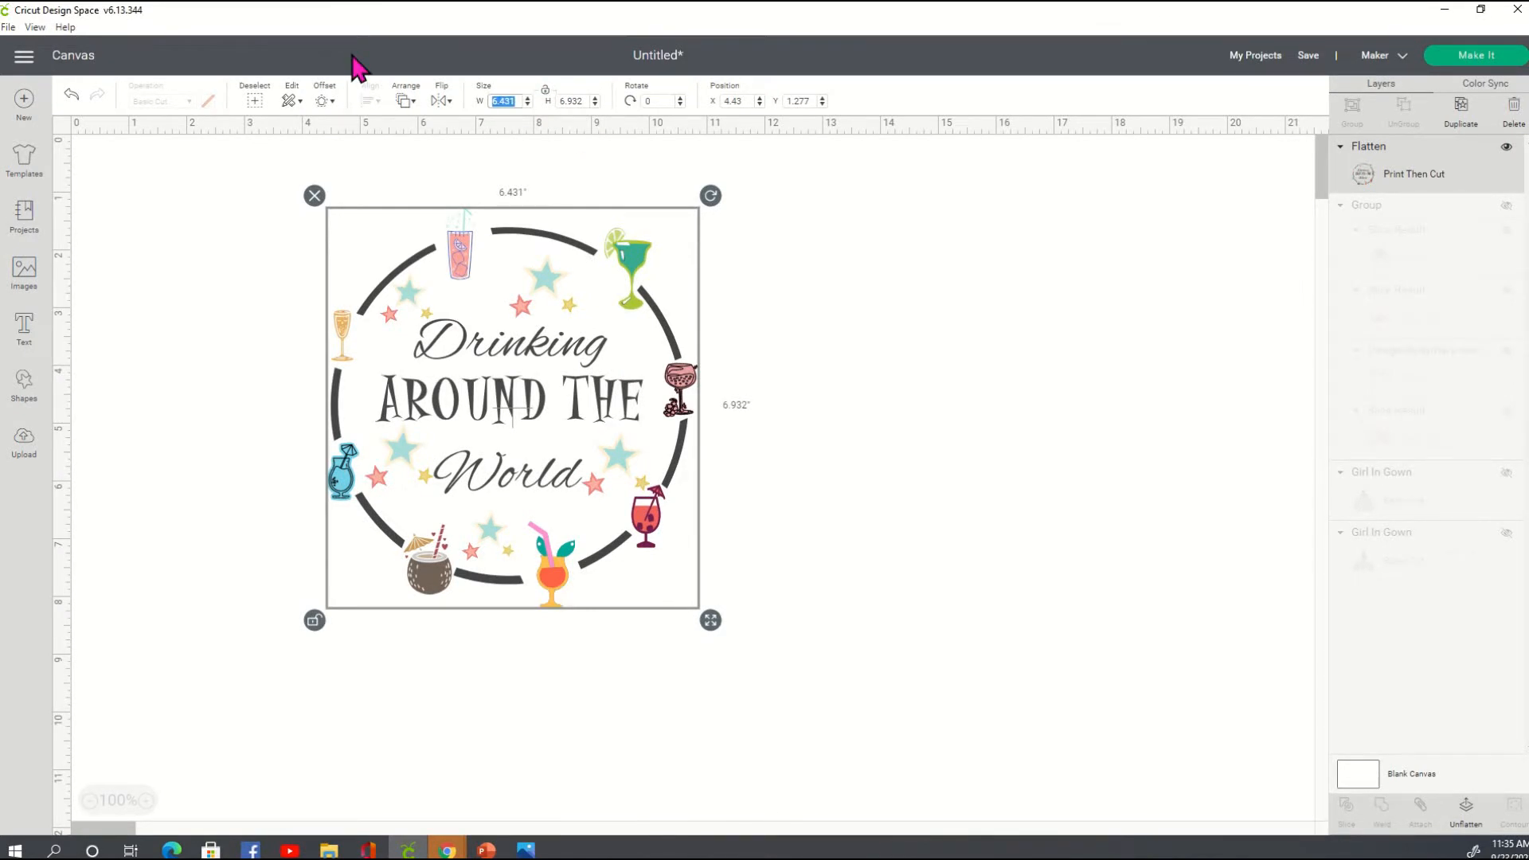
type("6.75")
key("Tab")
type("9")
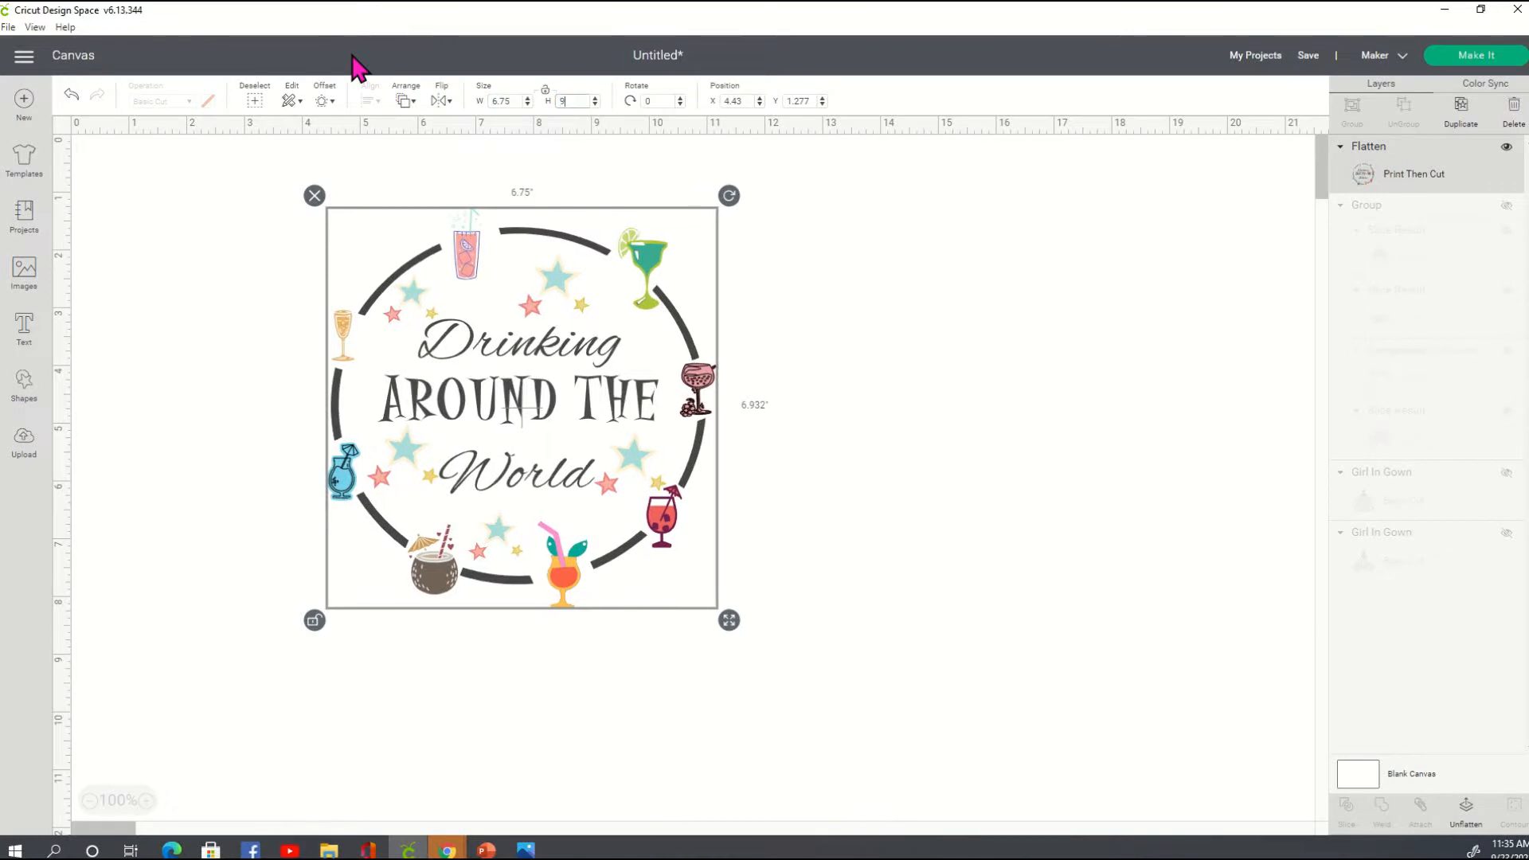
type(".25")
key("Tab")
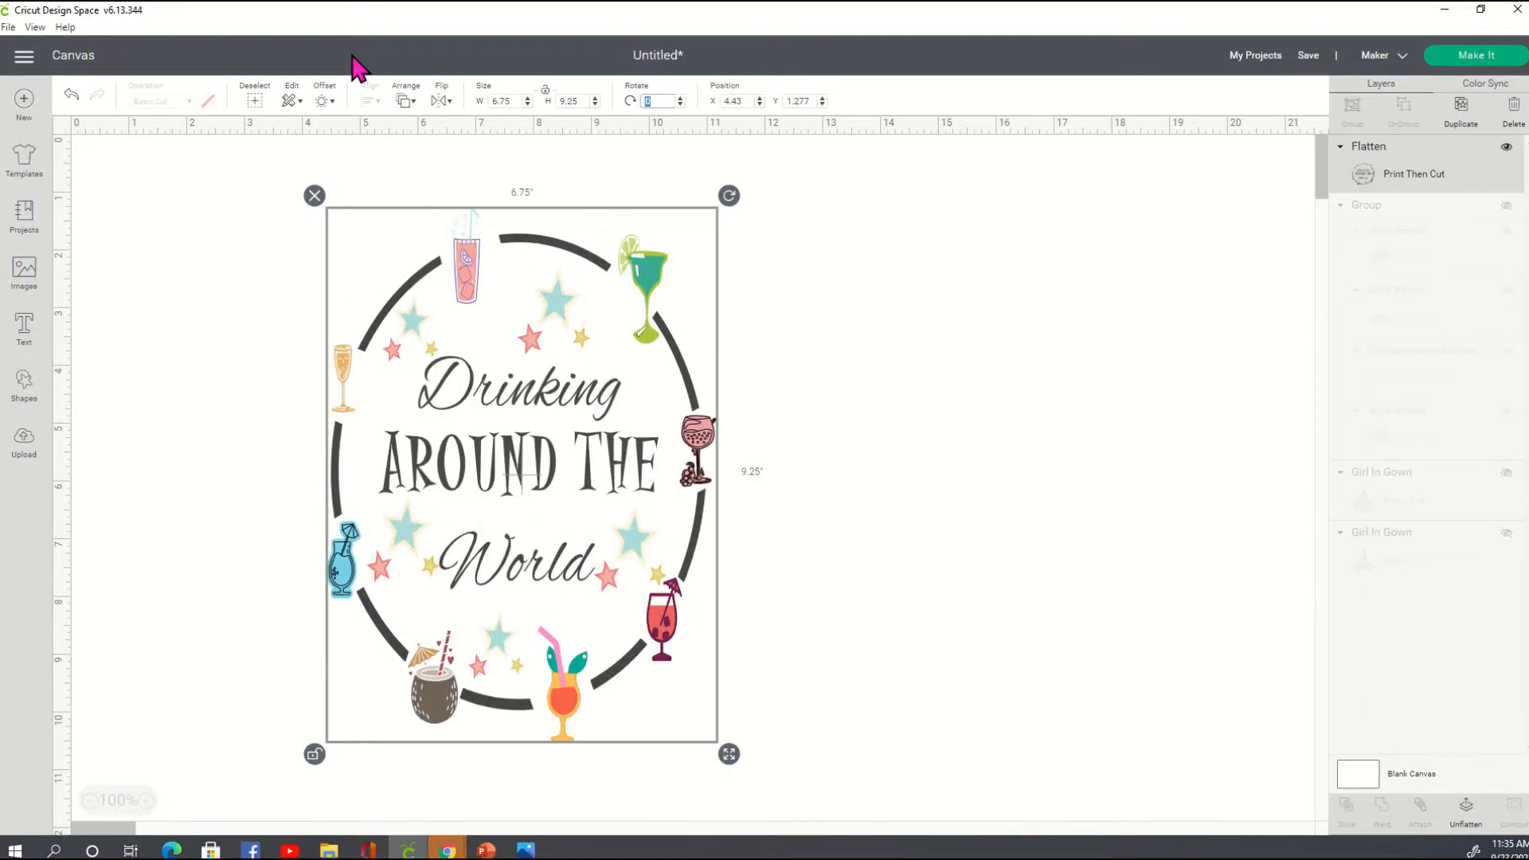
Scale the flattened design freely down to about 6.60 by 7.76 inches
left_click_drag(729, 753, 725, 677)
left_click(921, 600)
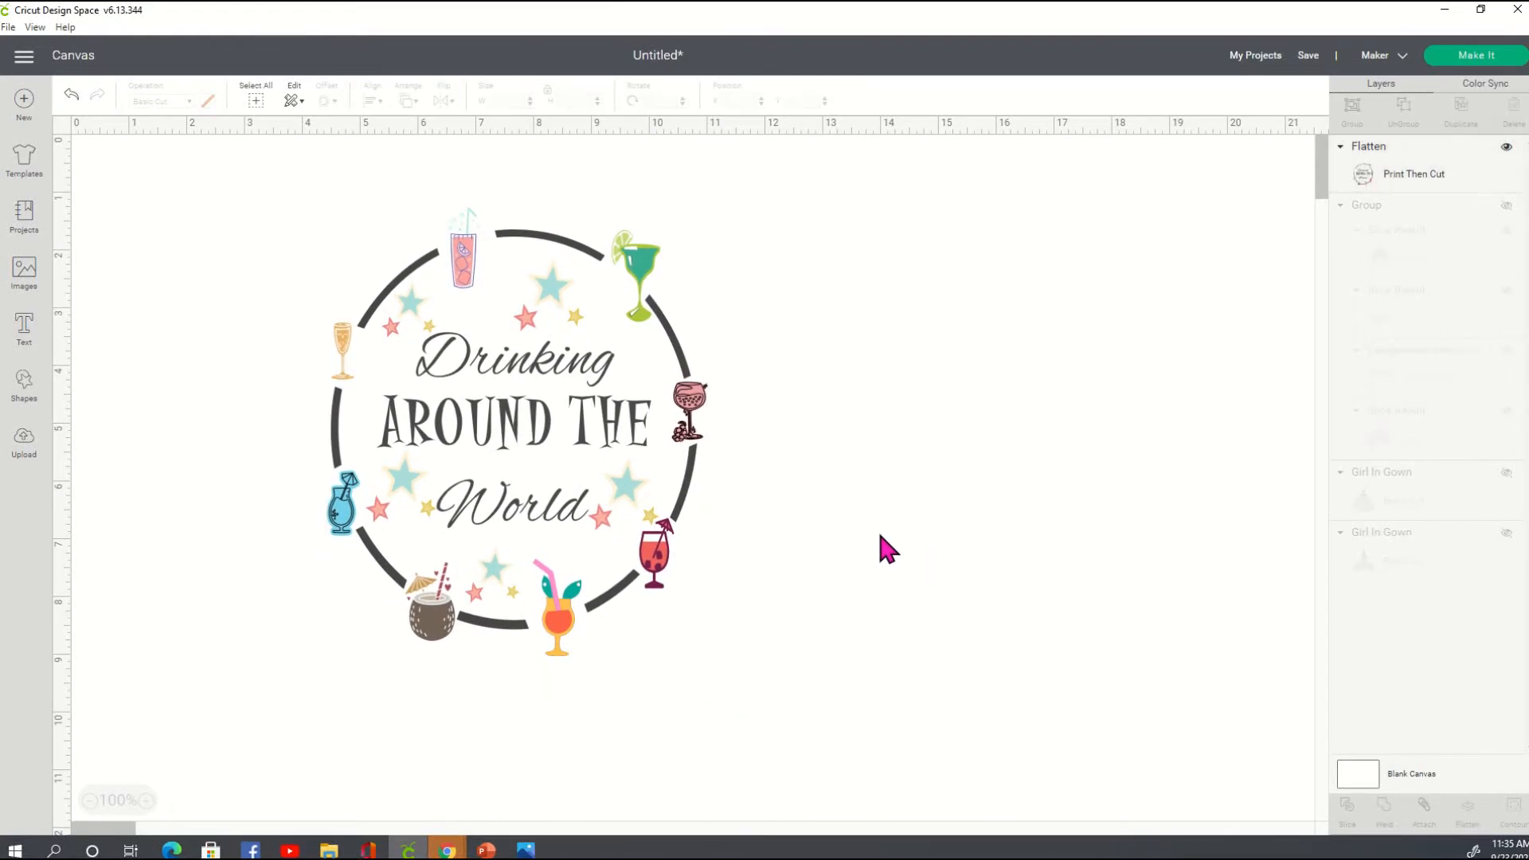
left_click(681, 332)
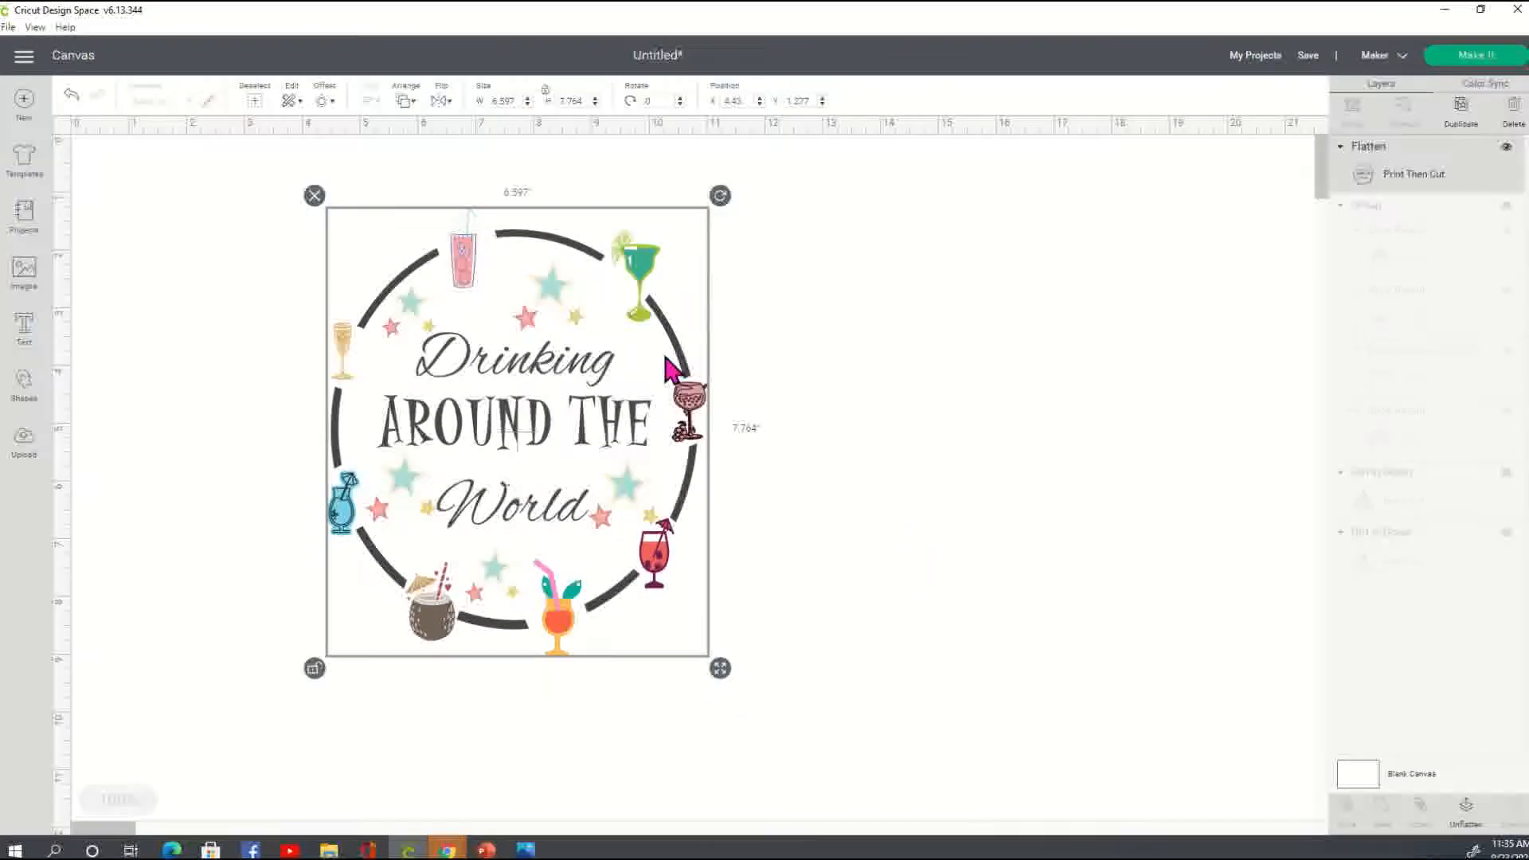
Capture a screen snip of the deselected design and paste it onto the blank second slide in PowerPoint
left_click(960, 401)
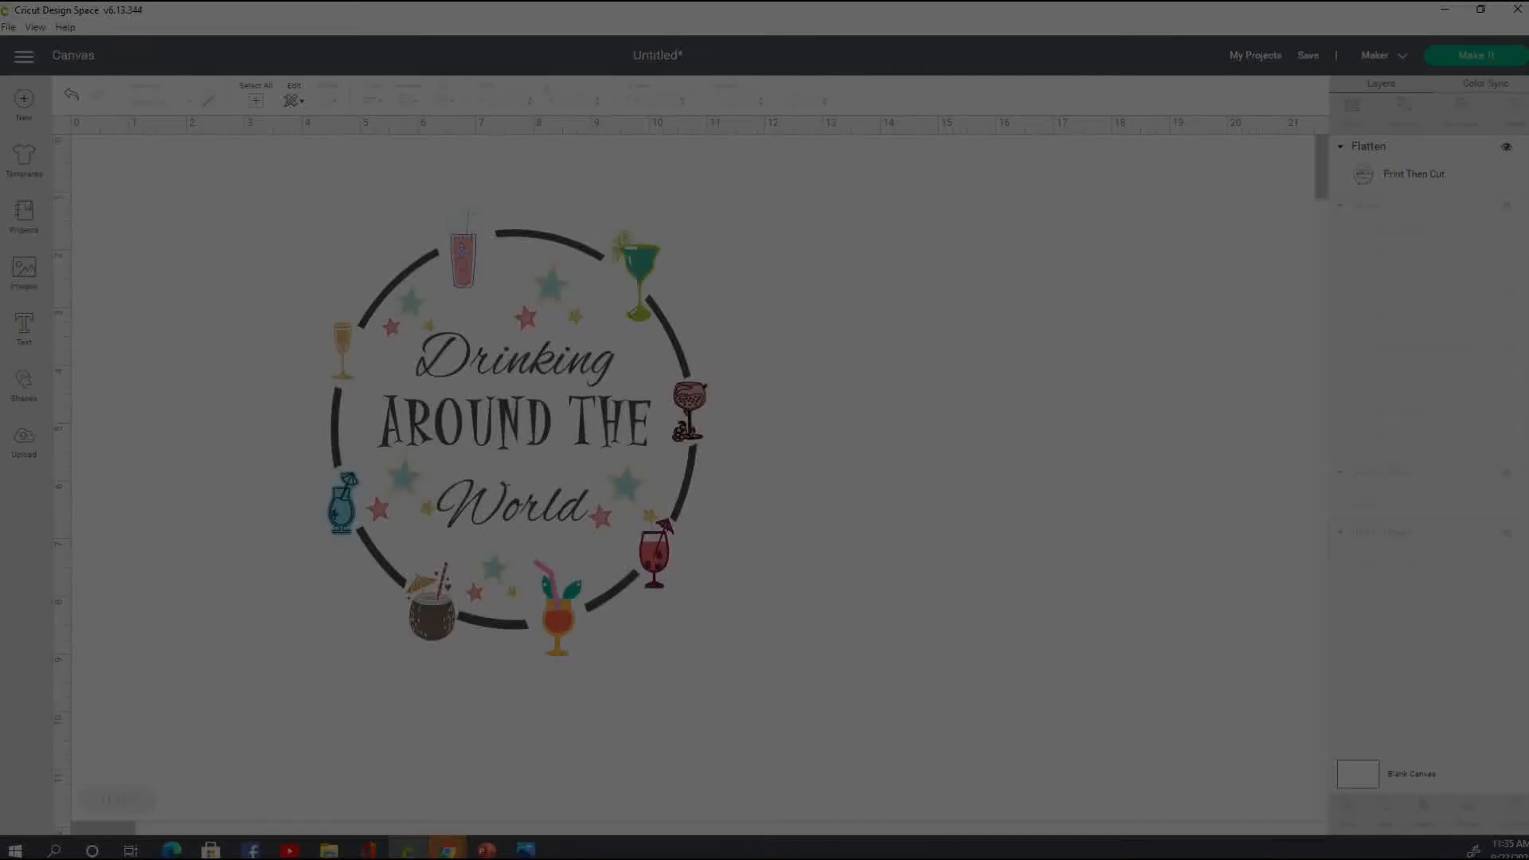
left_click_drag(287, 188, 780, 707)
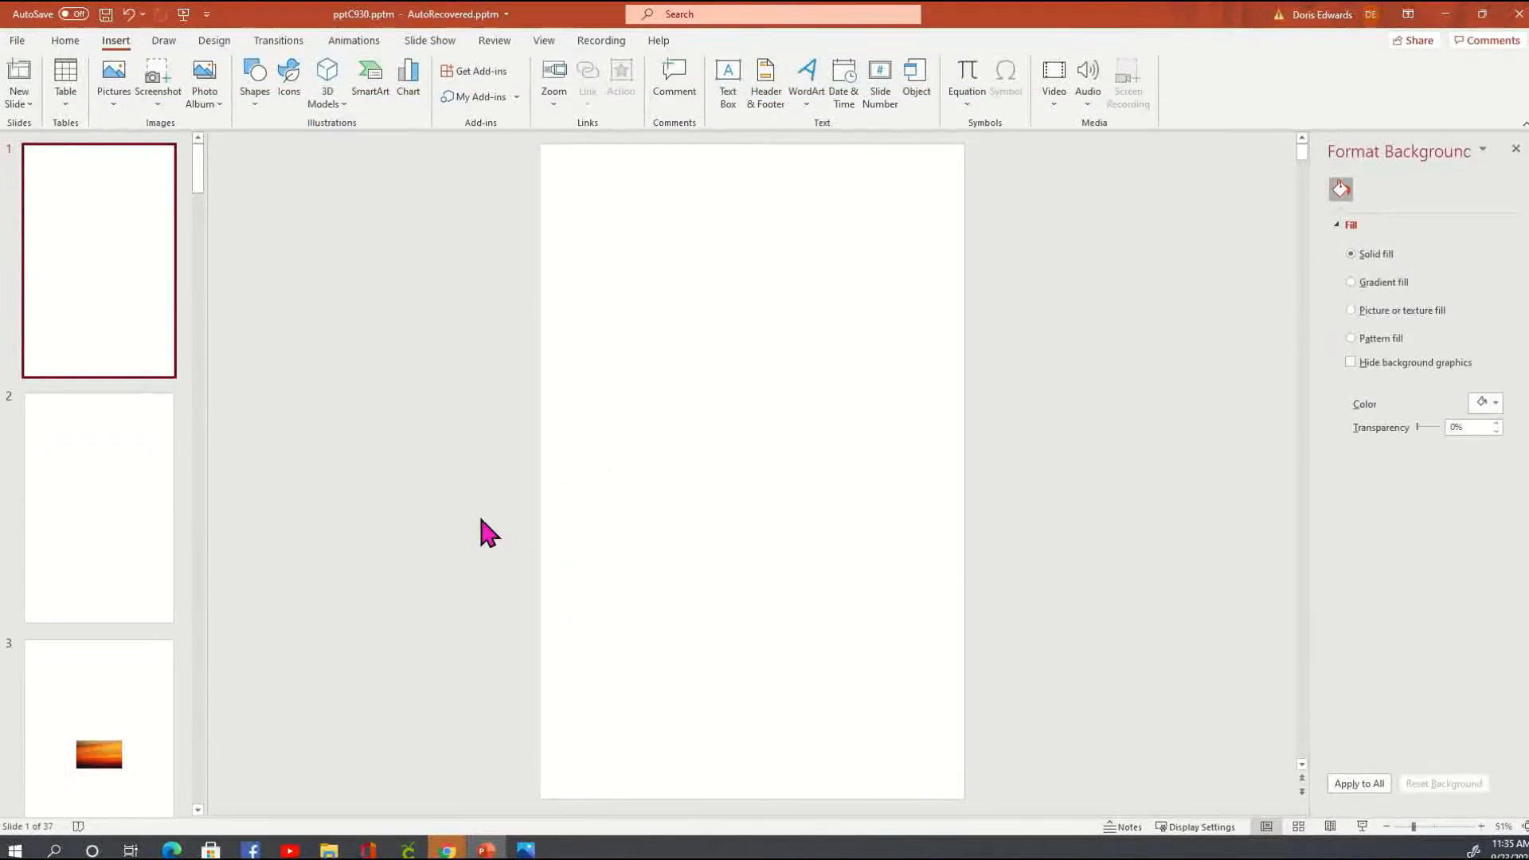
left_click(135, 510)
right_click(751, 338)
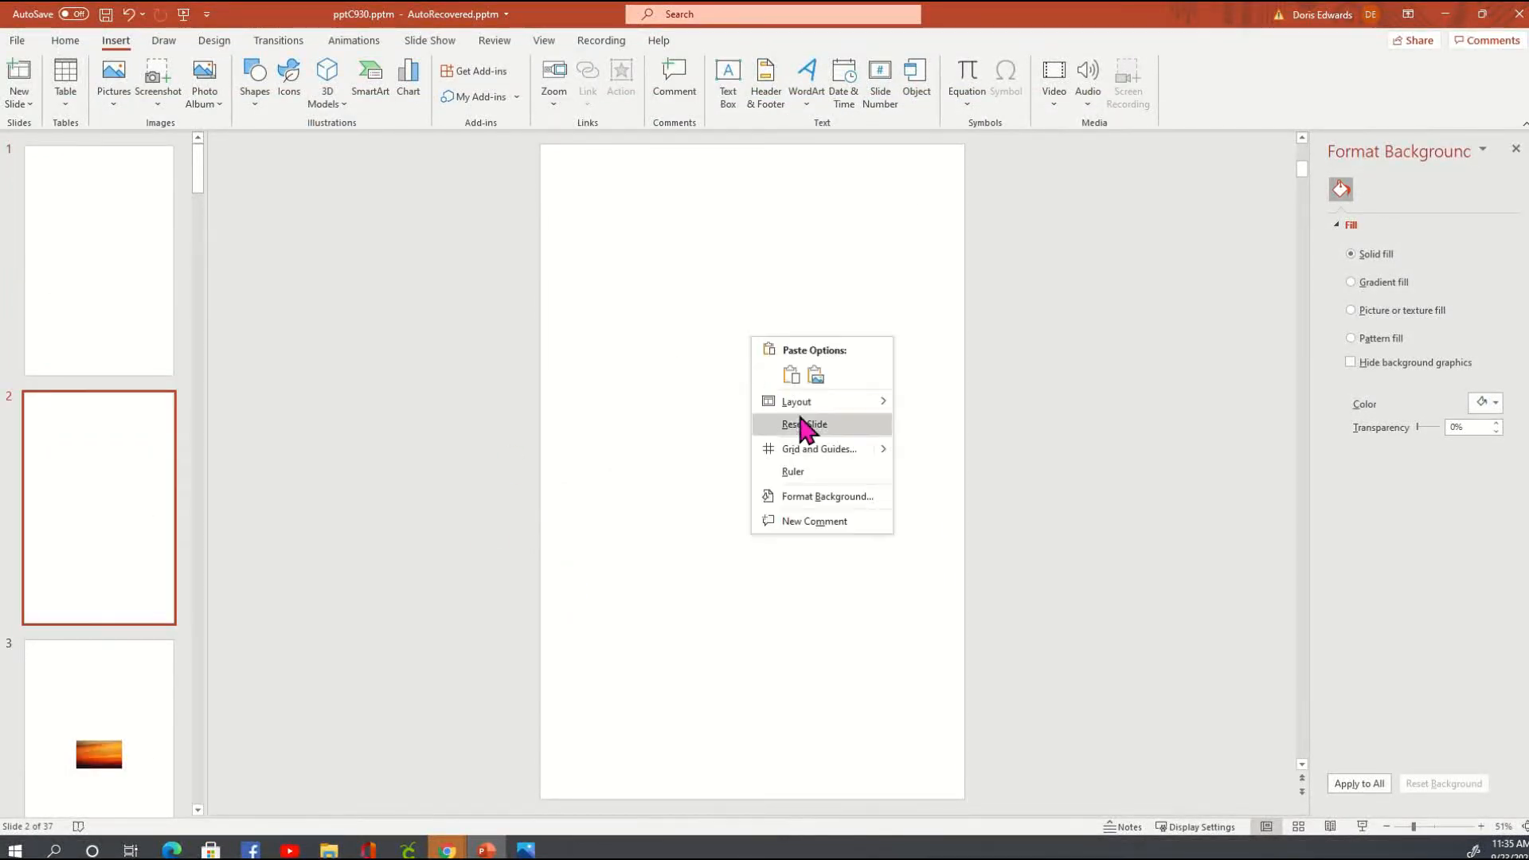
left_click(792, 376)
left_click(917, 396)
left_click(854, 428)
Save the pasted picture as a PNG named "drinking around the world" in the Desktop folder "designs made in cricut"
right_click(787, 434)
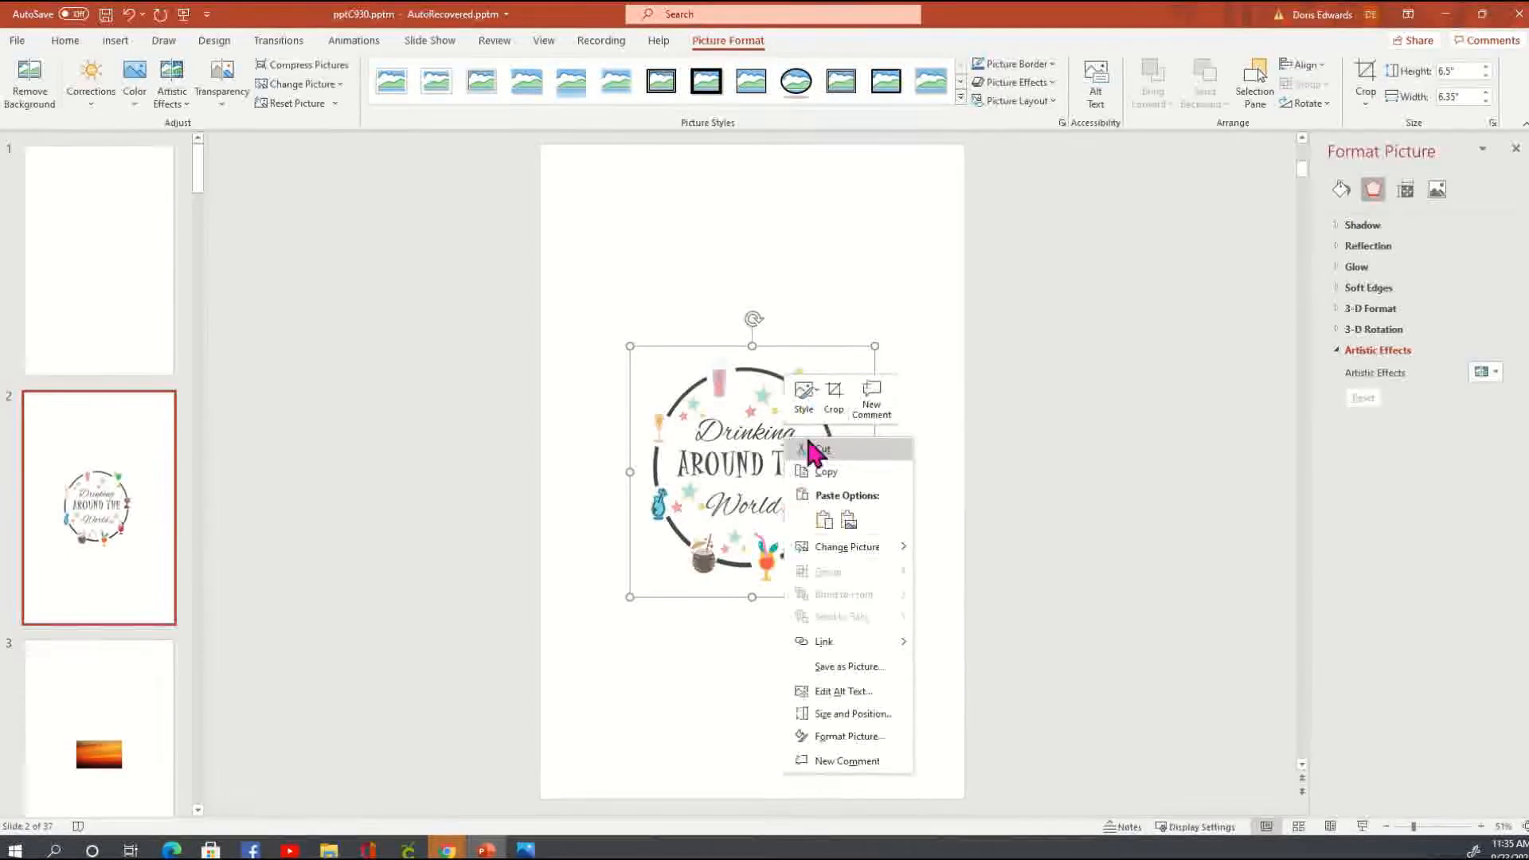
left_click(859, 676)
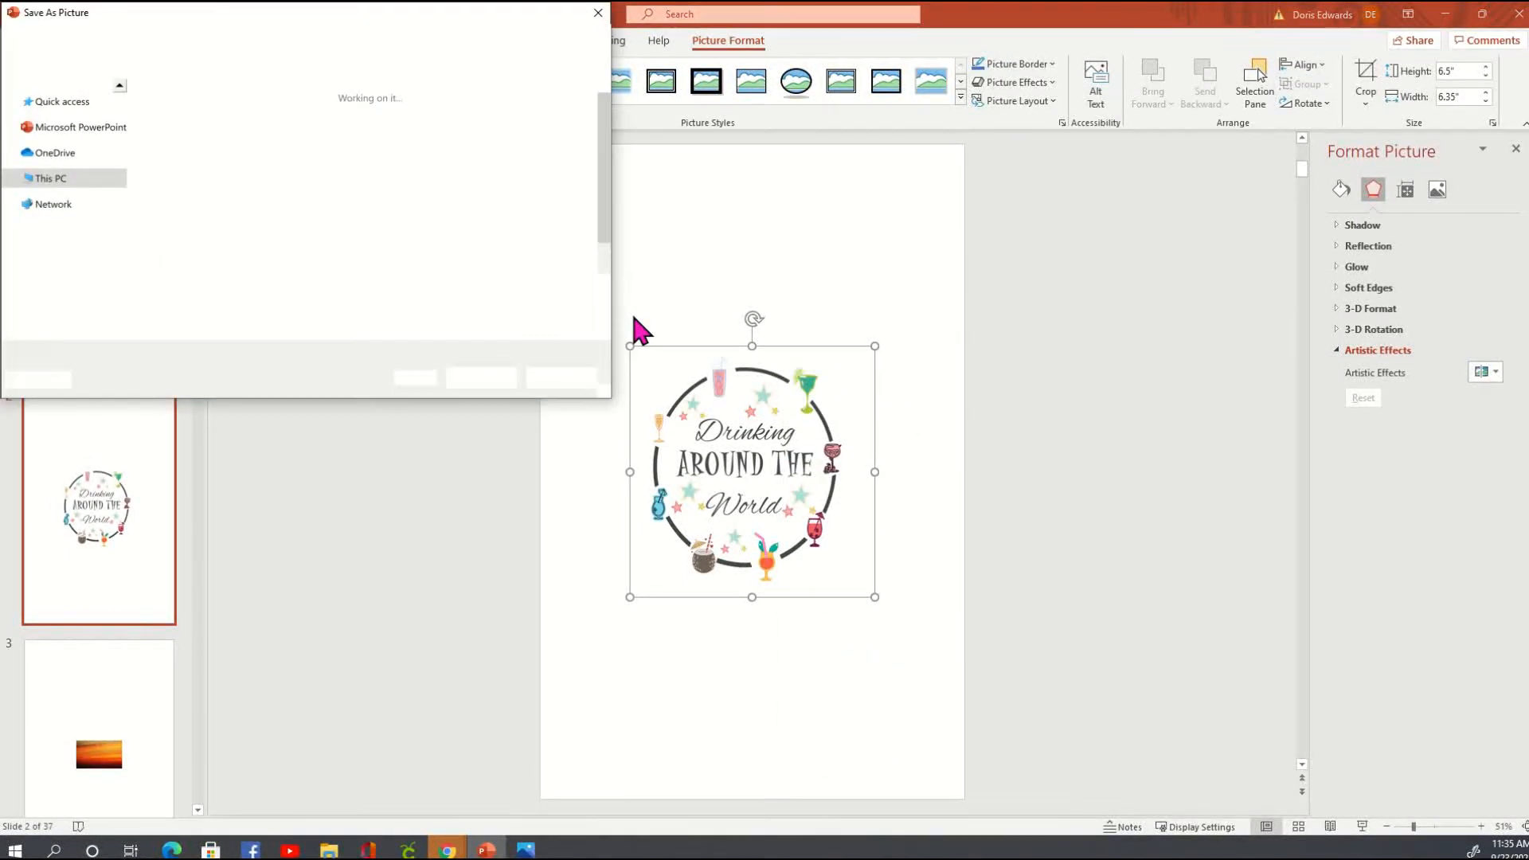
left_click(61, 134)
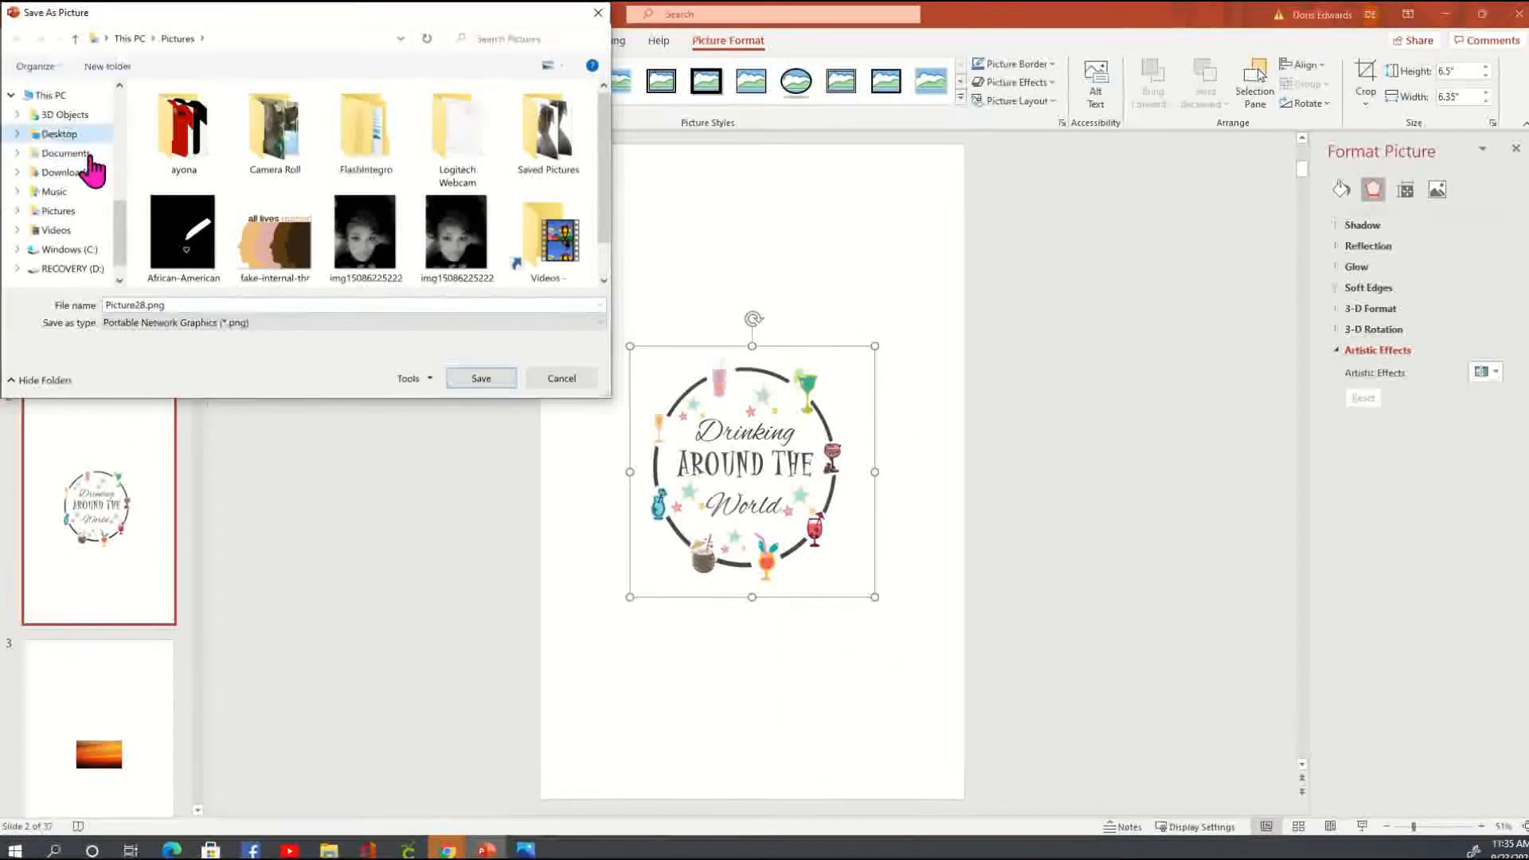
left_click_drag(605, 104, 602, 264)
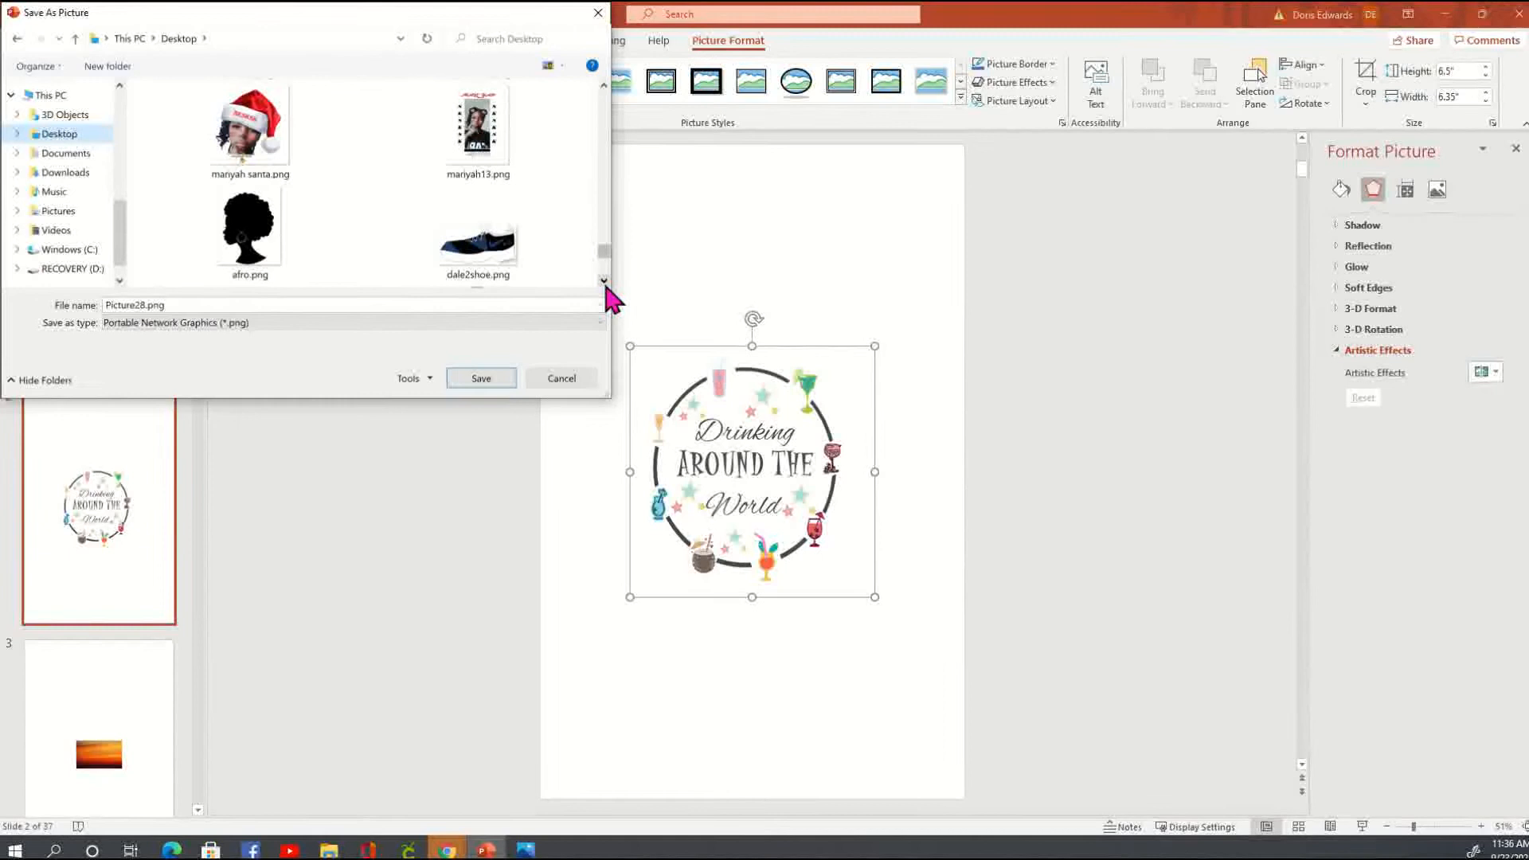
left_click(604, 280)
left_click(603, 280)
left_click(603, 281)
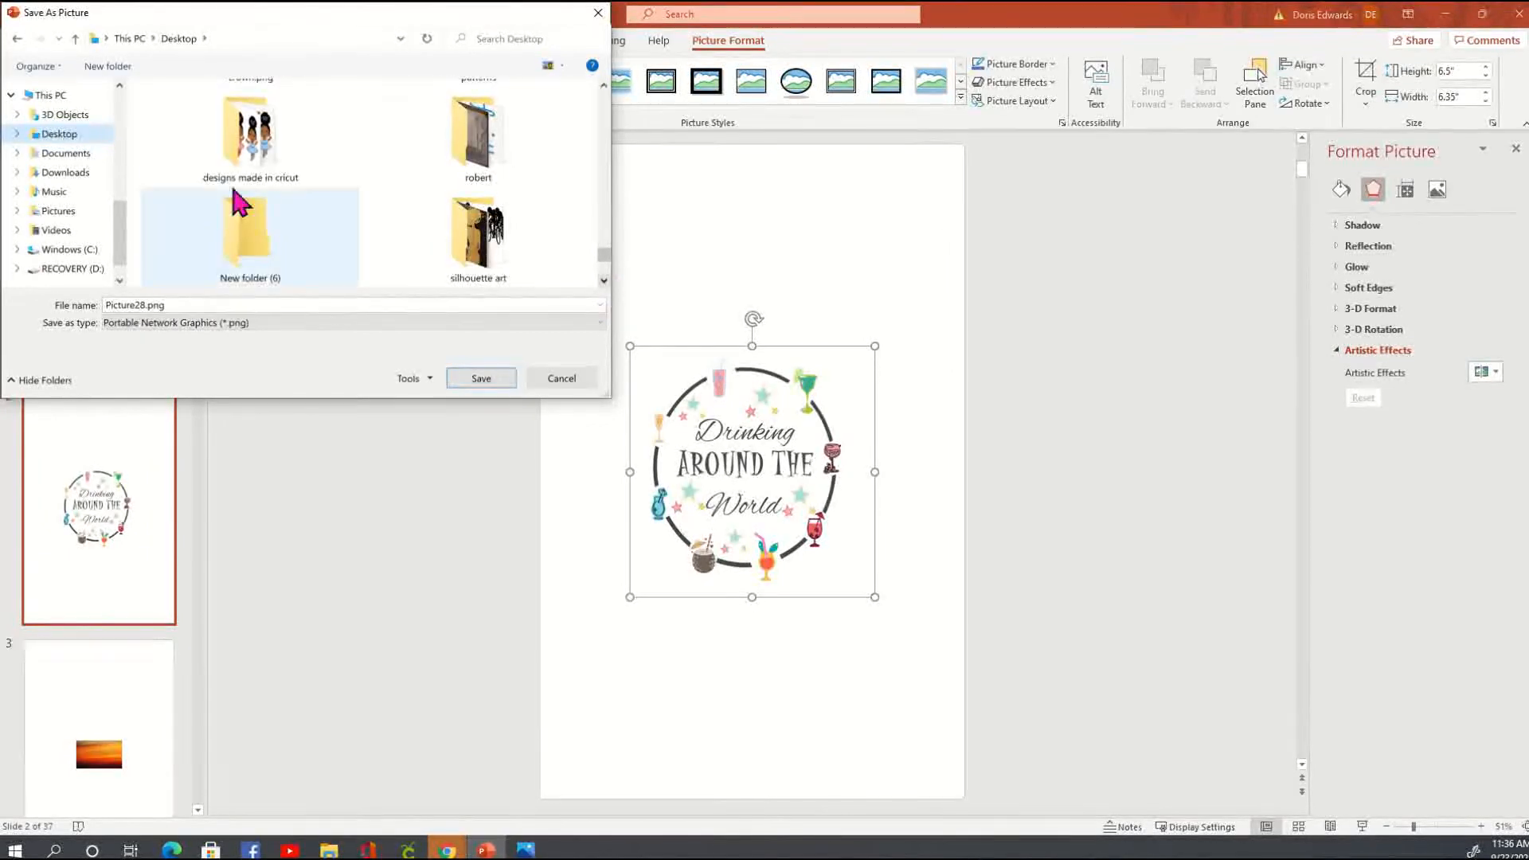
double_click(267, 151)
left_click(260, 303)
type("drinking around the w")
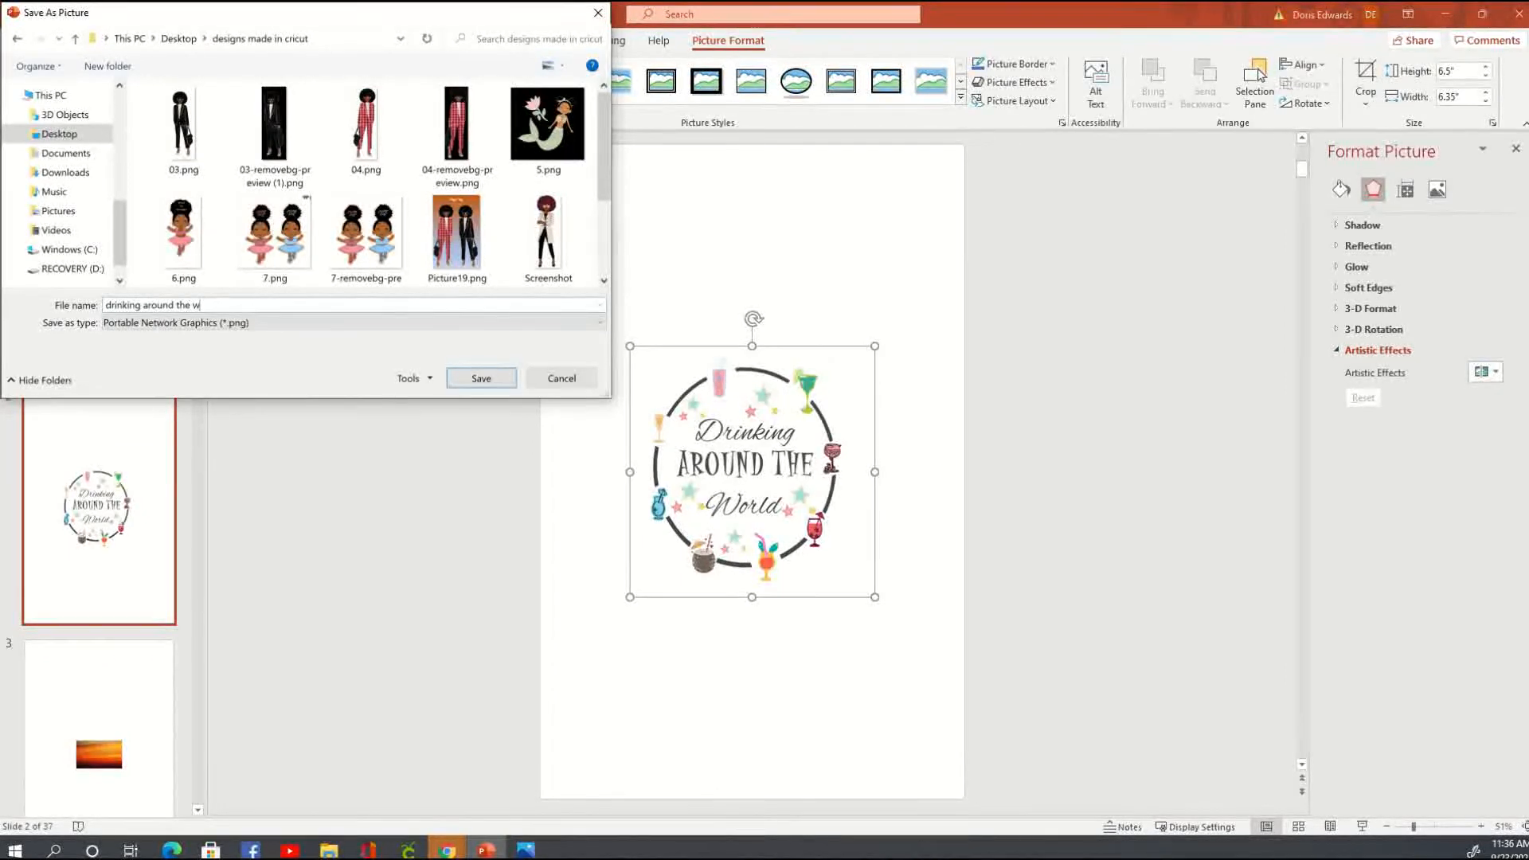
type("orld")
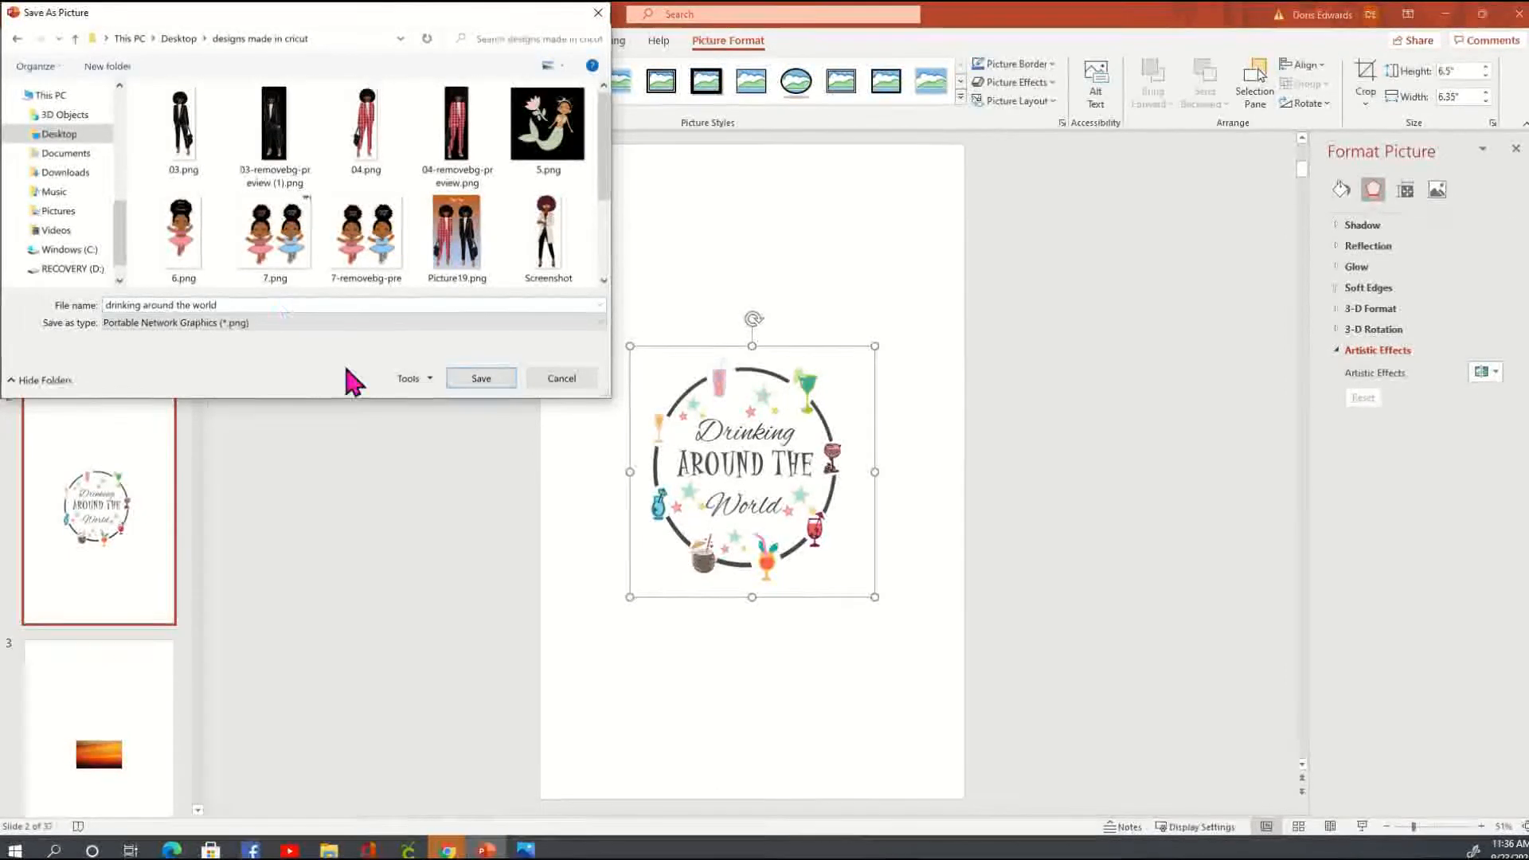
left_click(487, 380)
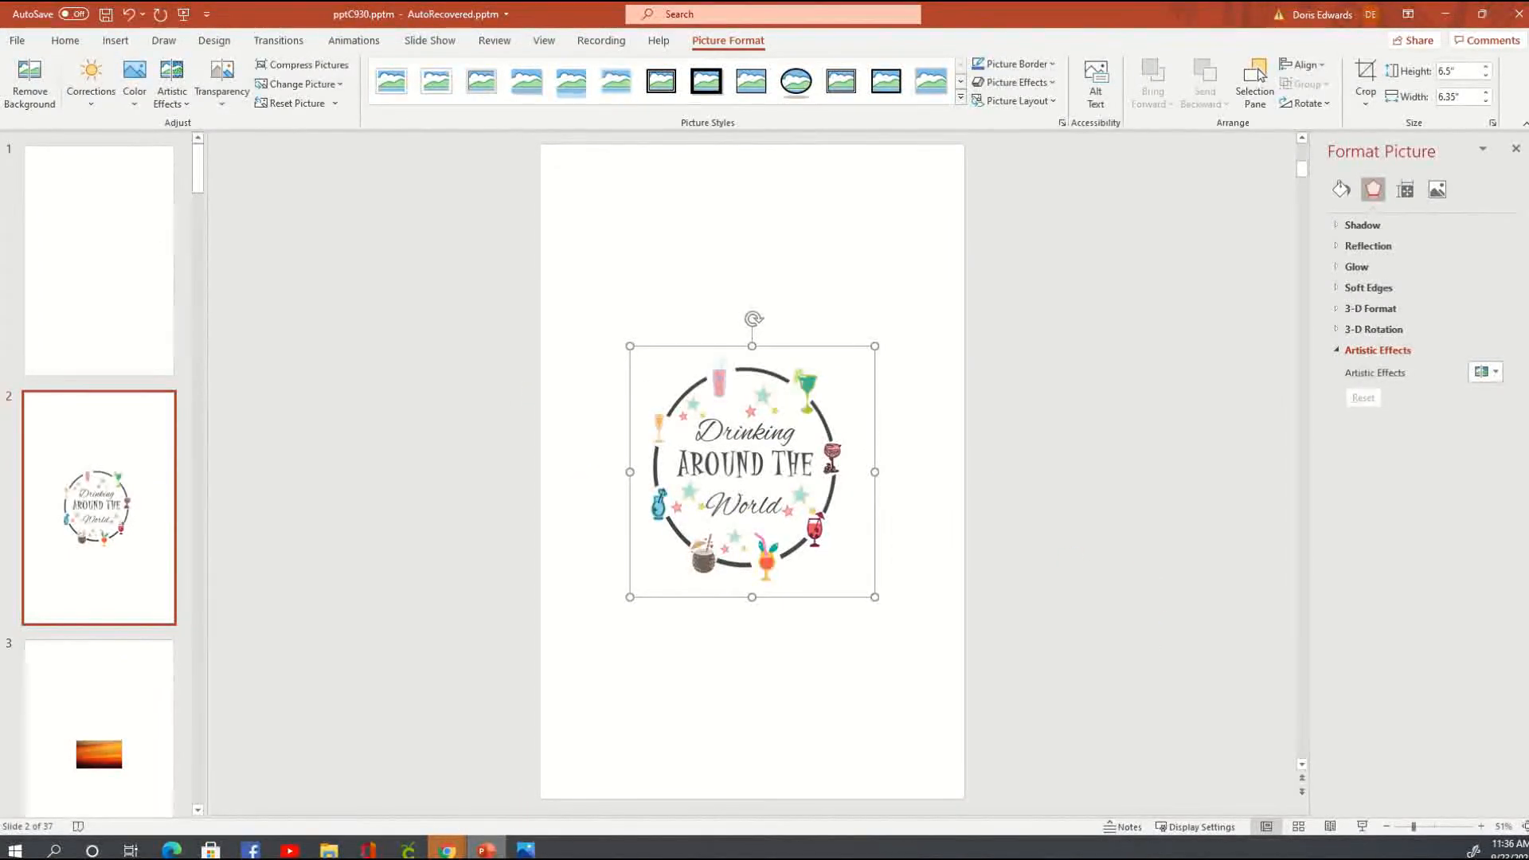
Switch to Chrome, search for "removebg" and open the remove.bg website
mouse_move(447, 850)
left_click(550, 784)
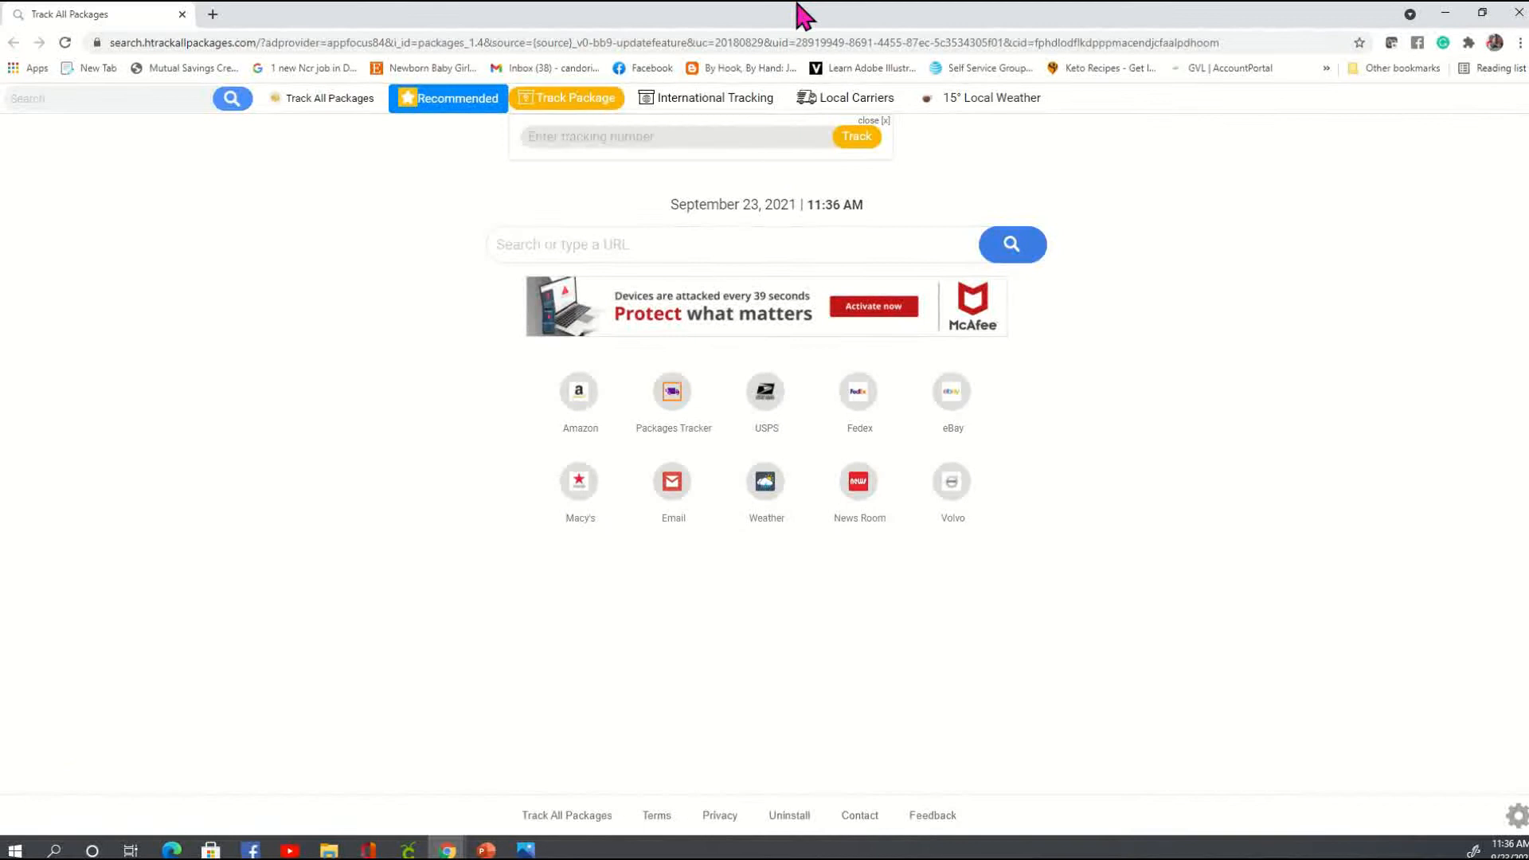
left_click(365, 41)
type("removebg")
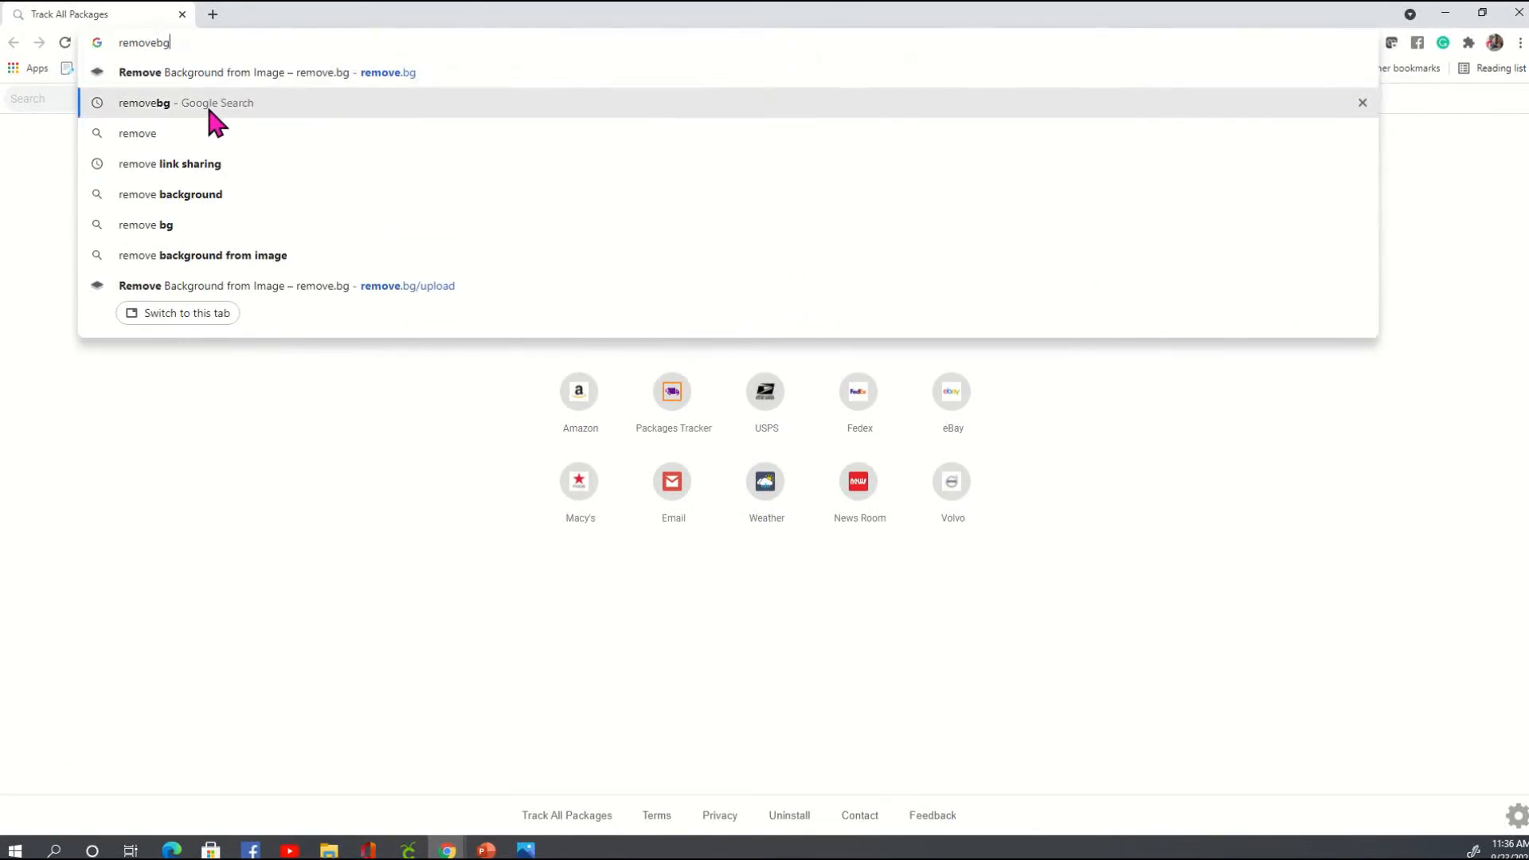
left_click(207, 102)
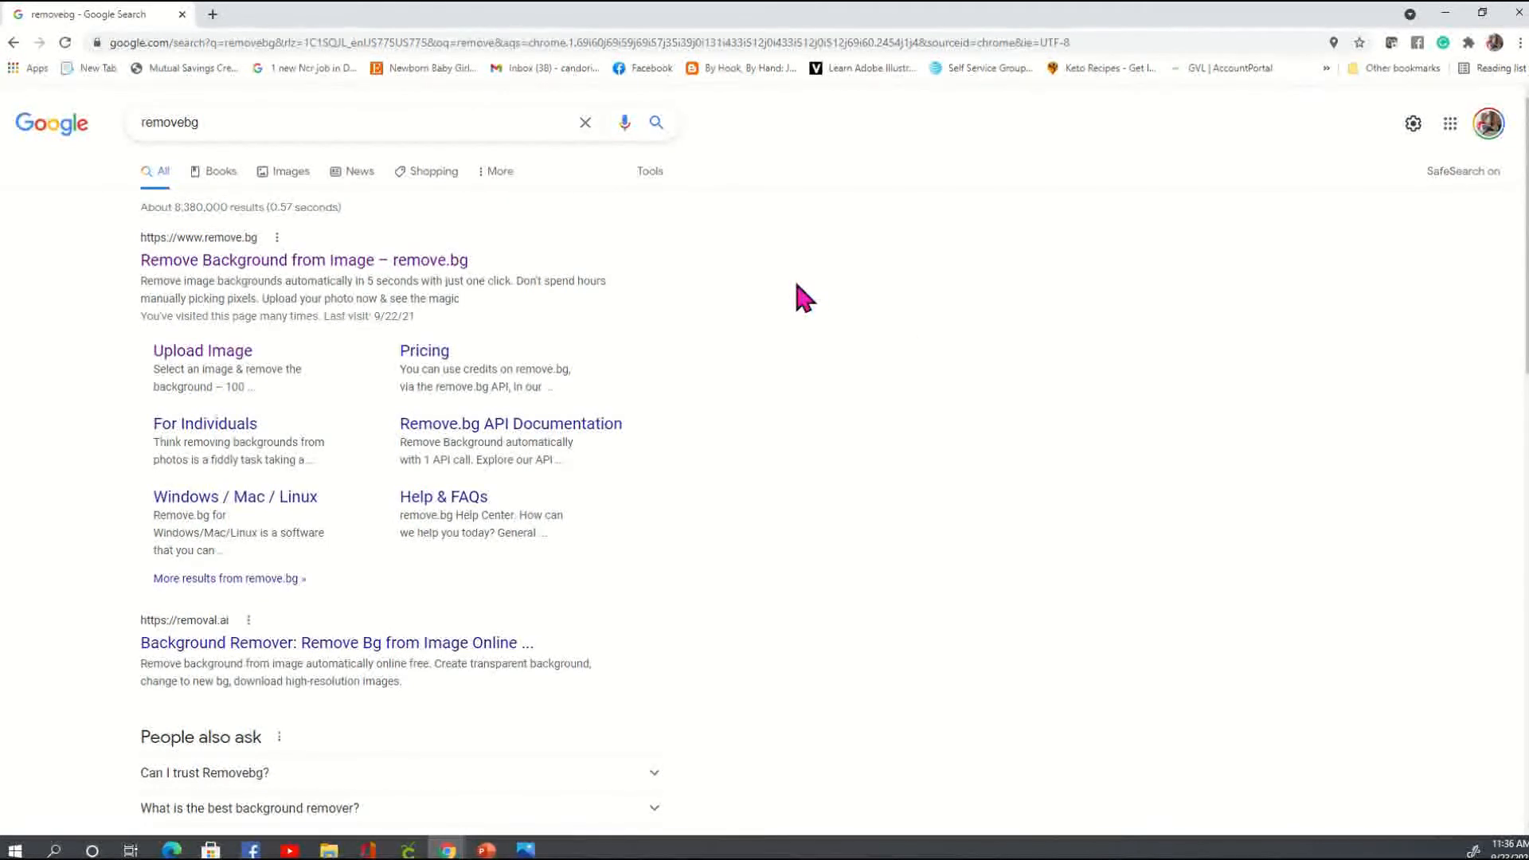
left_click(355, 275)
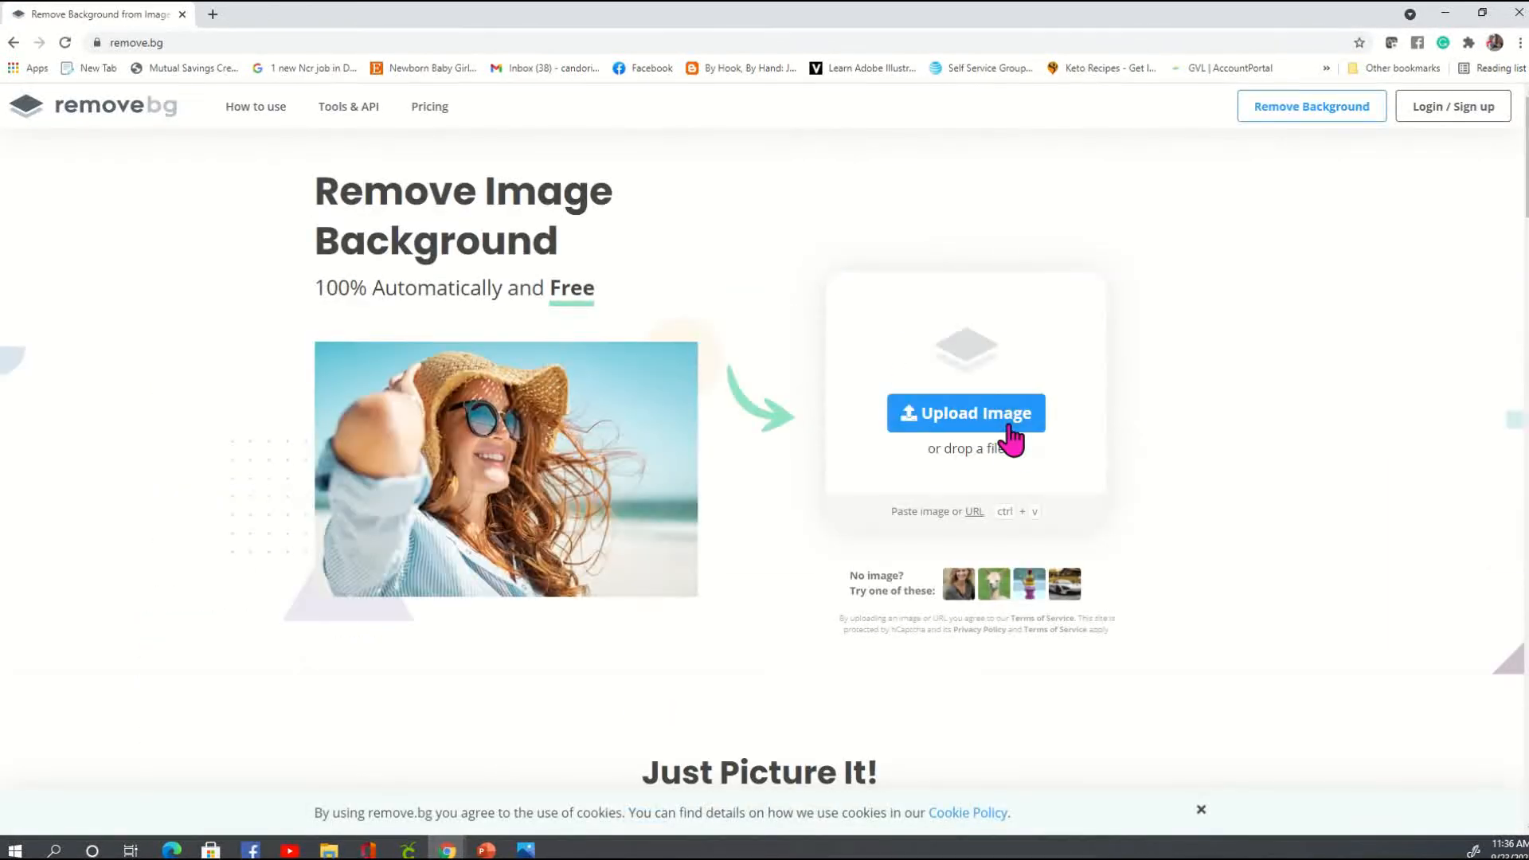
Upload the "drinking around the world" picture from the "designs made in cricut" folder to remove.bg and download the background-free preview image
left_click(742, 520)
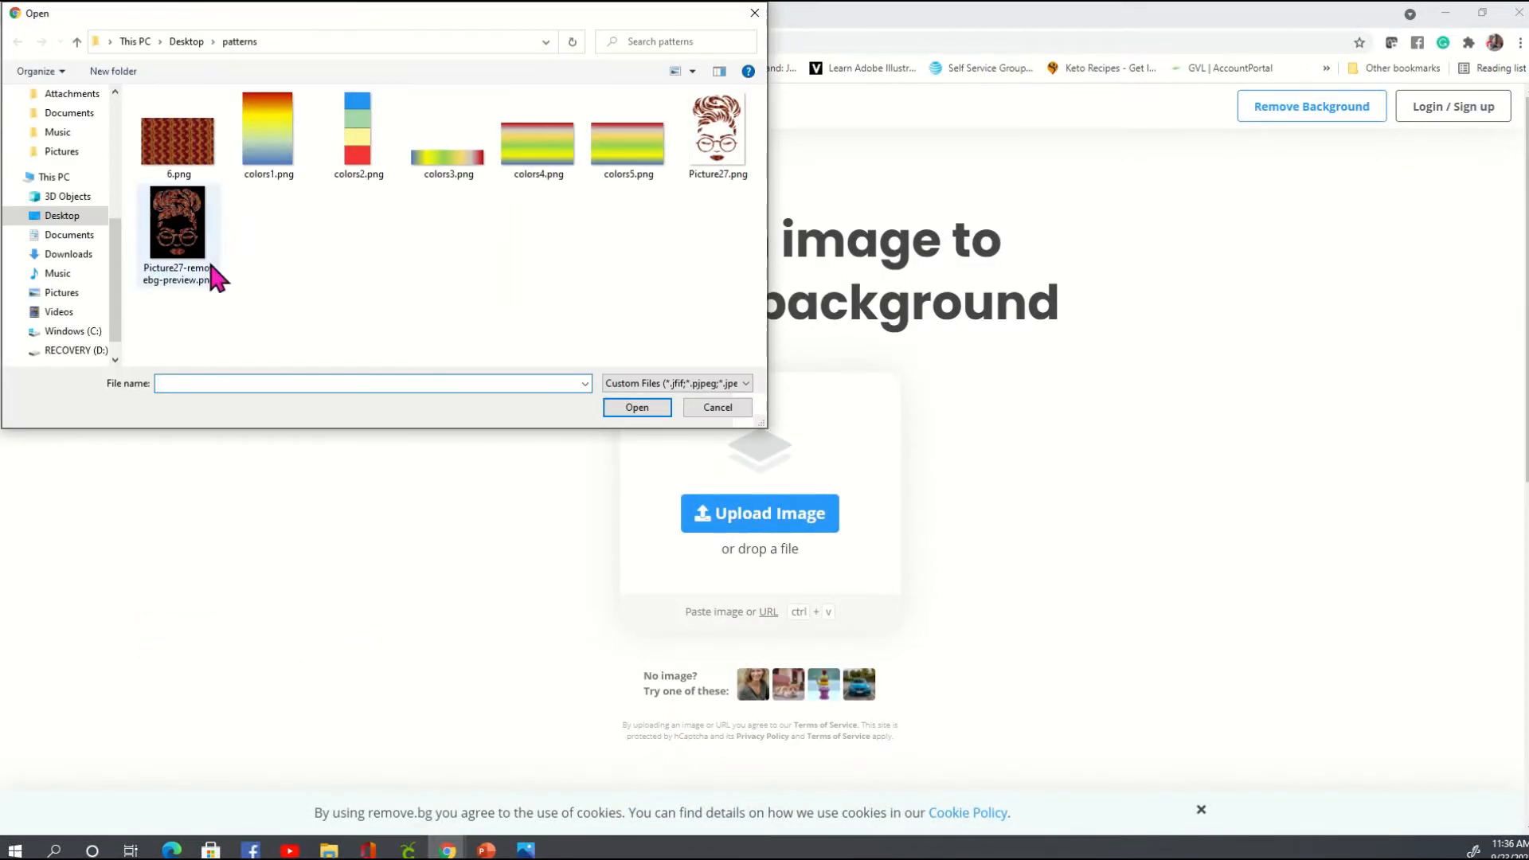
left_click(59, 216)
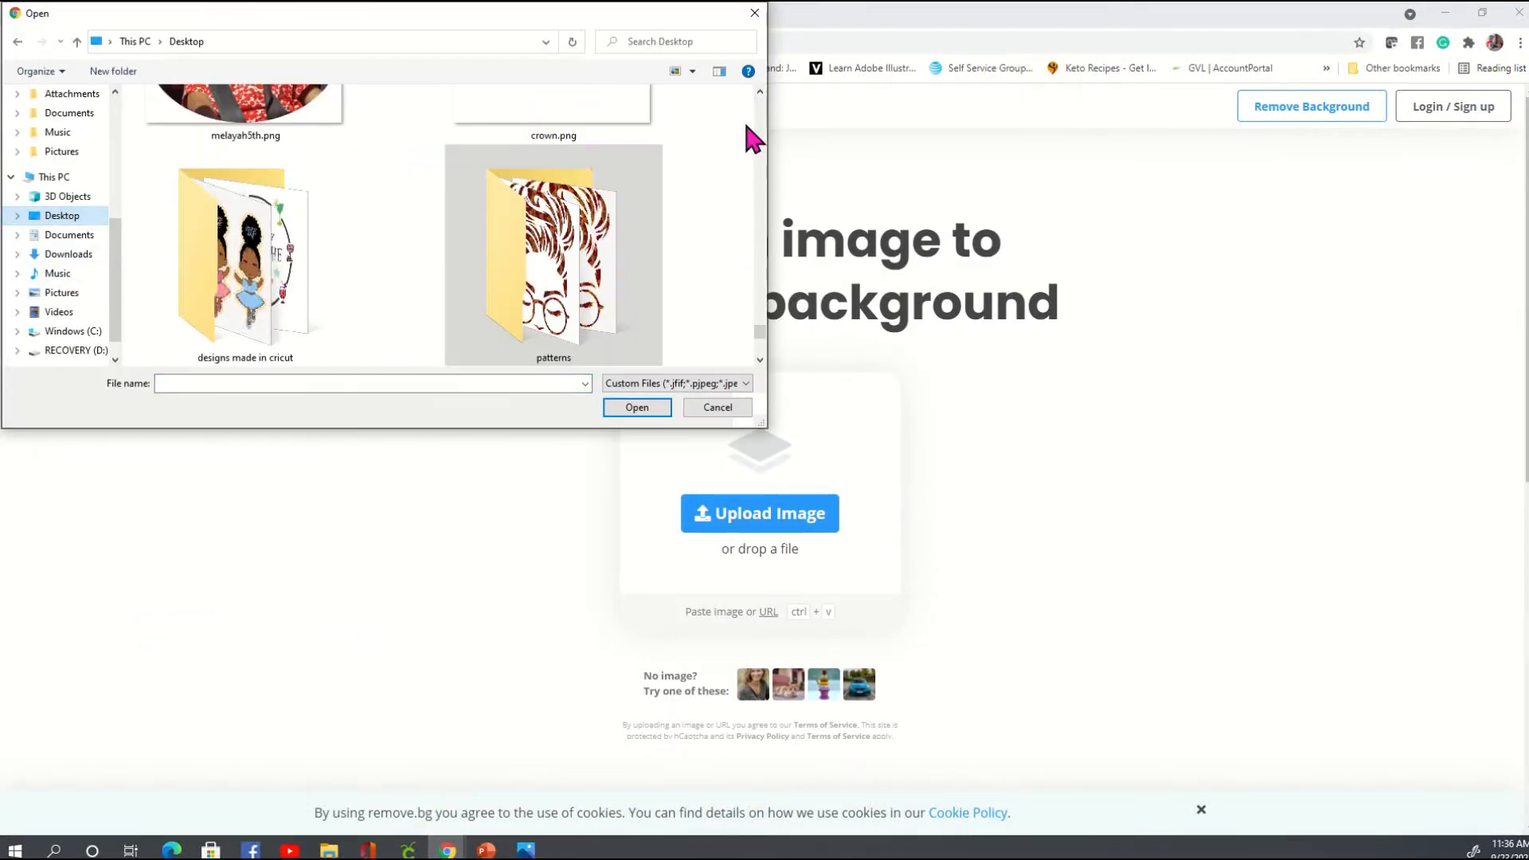
double_click(277, 275)
left_click(285, 286)
left_click(650, 409)
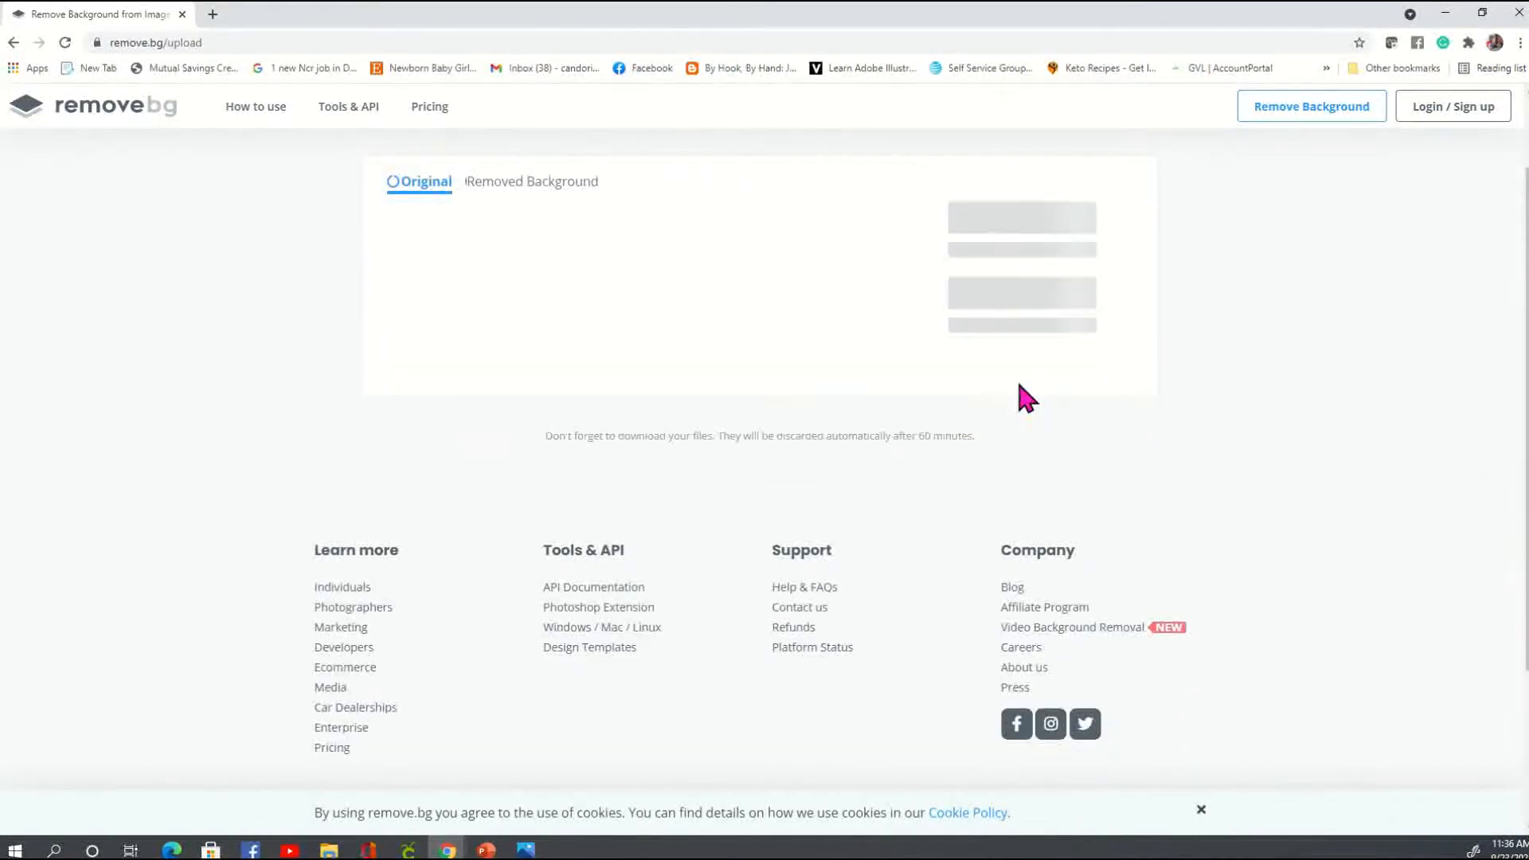
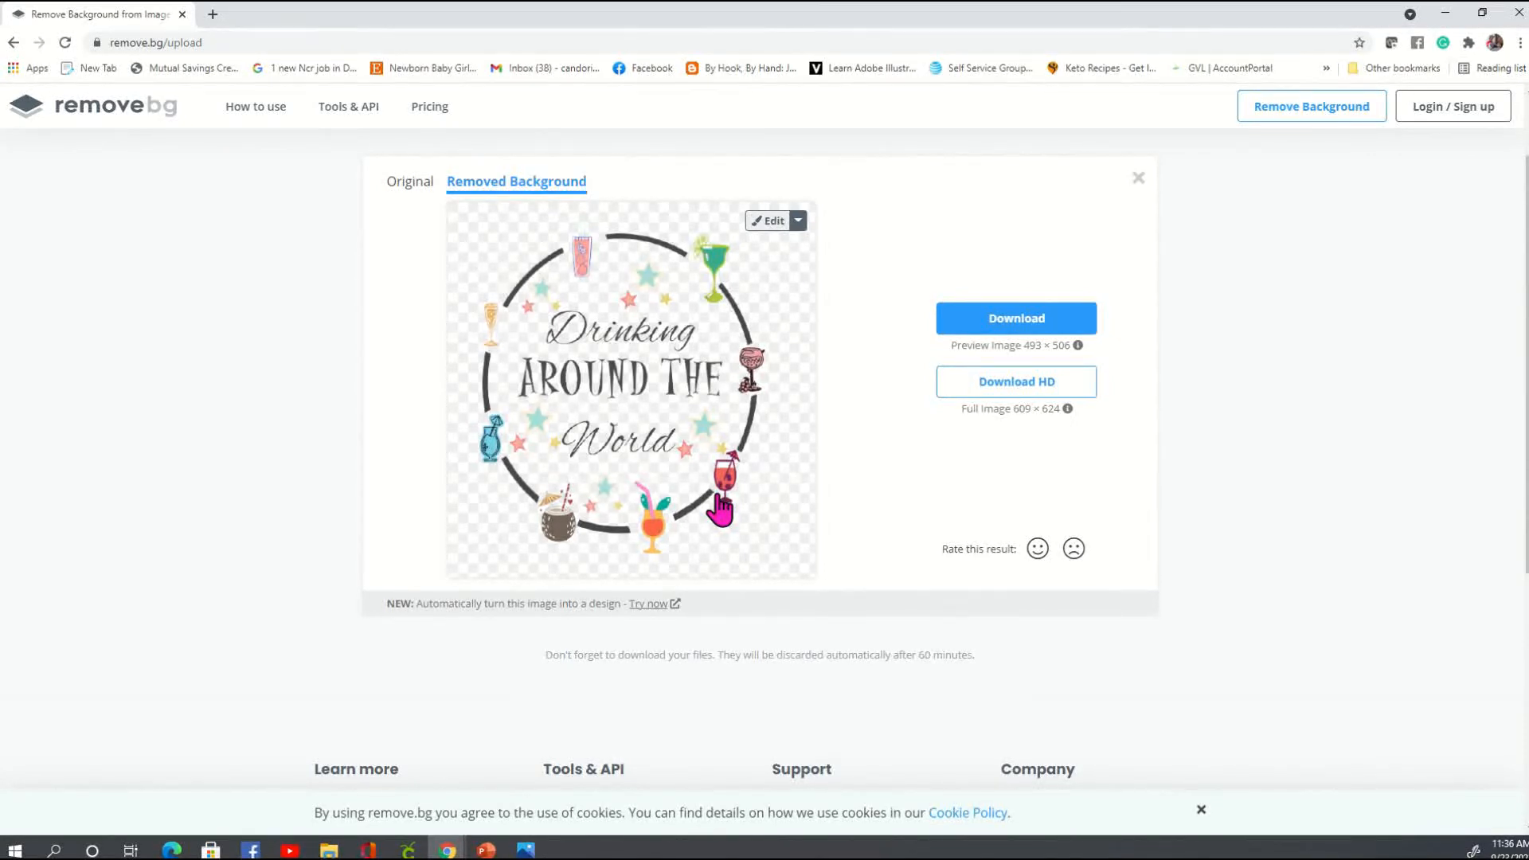
left_click(1005, 320)
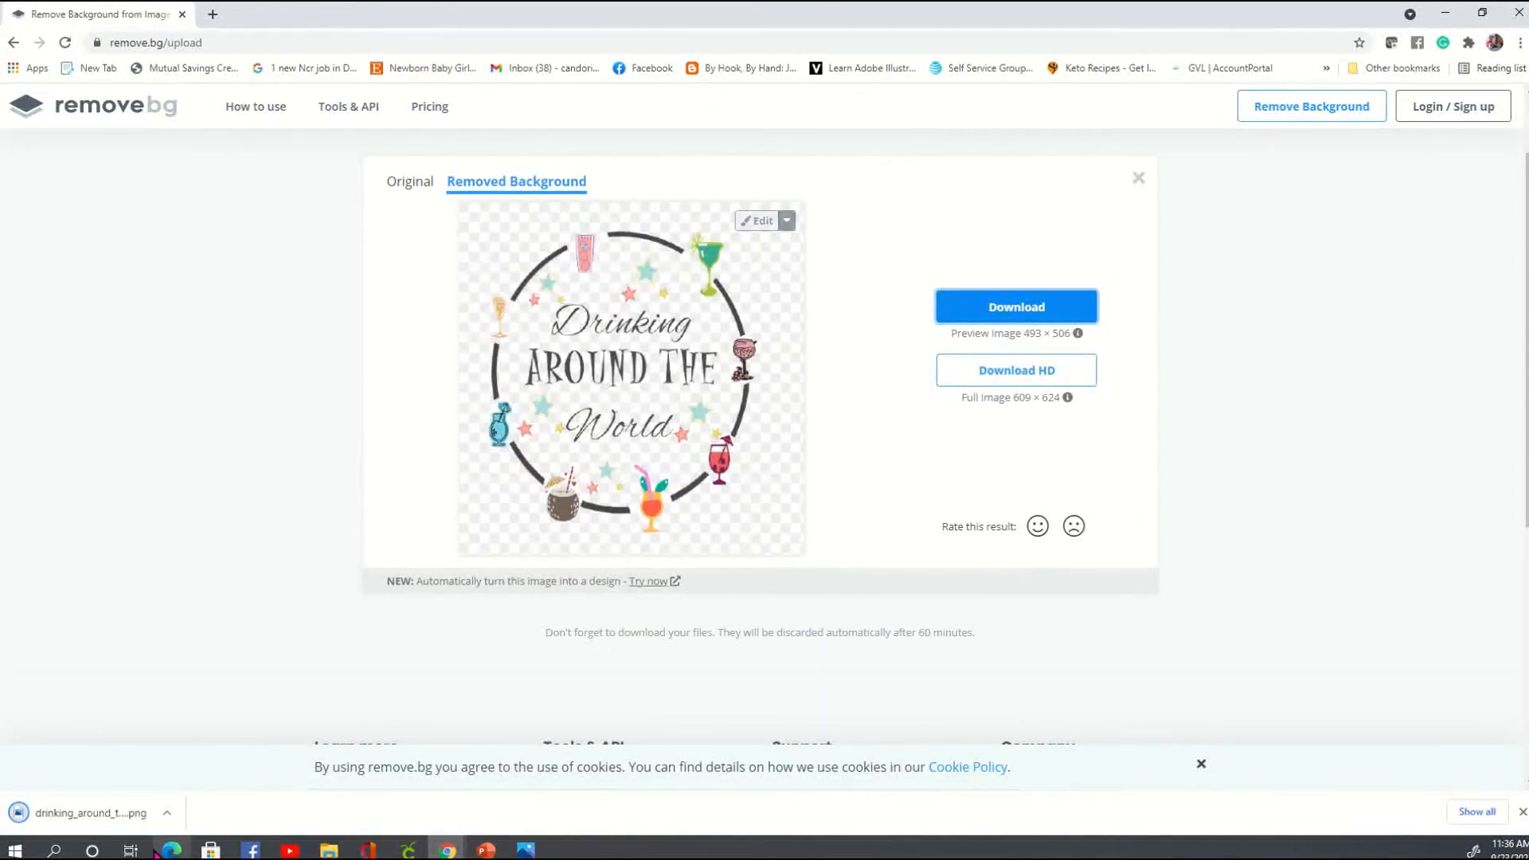
Open the downloaded image in Photos and save a copy under its existing name in the Desktop folder "designs made in cricut"
left_click(124, 823)
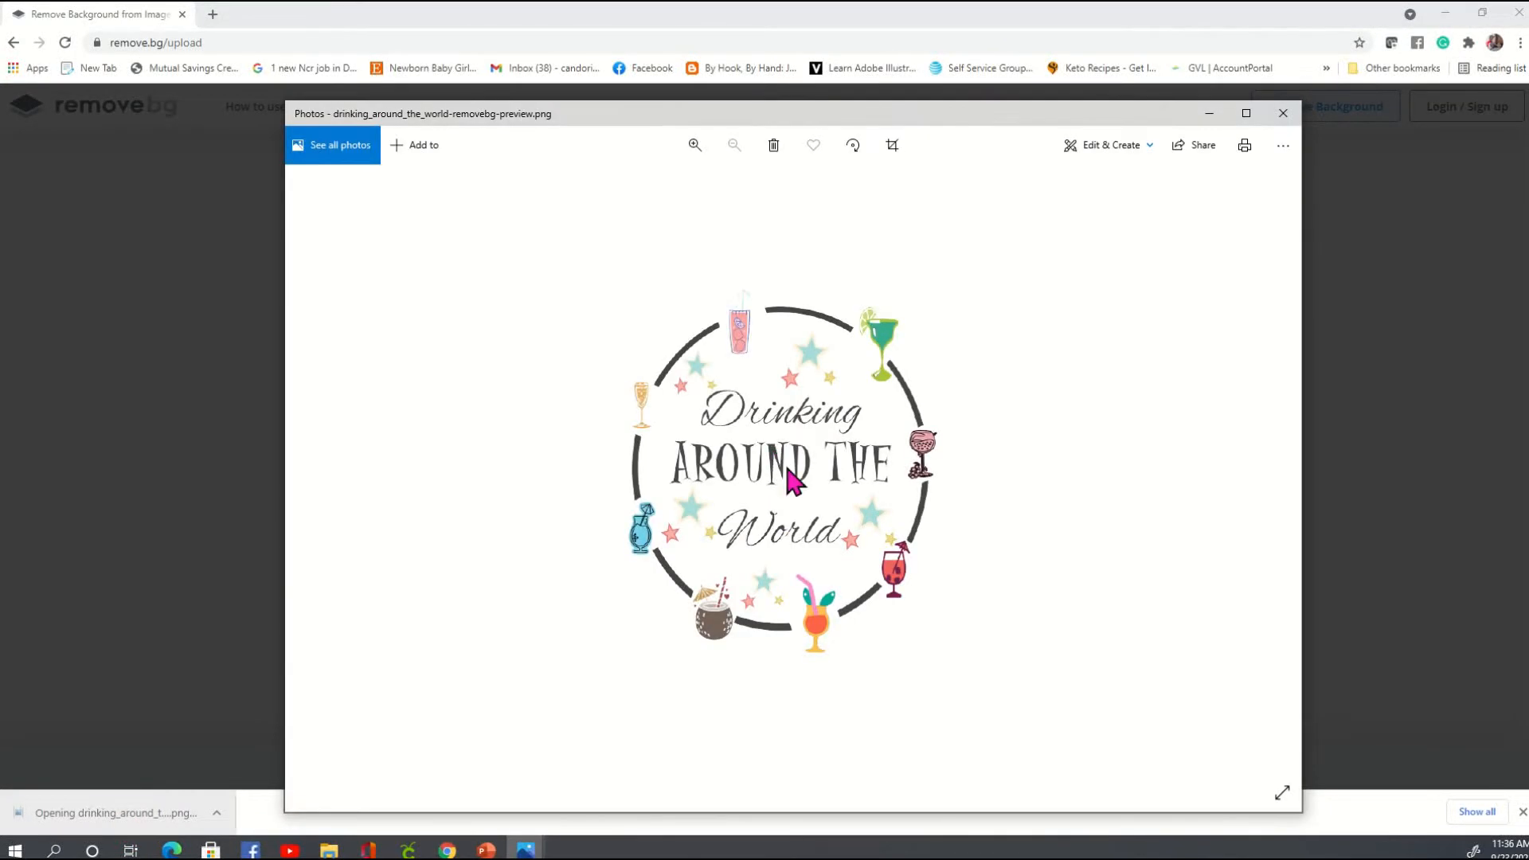
right_click(823, 516)
left_click(836, 252)
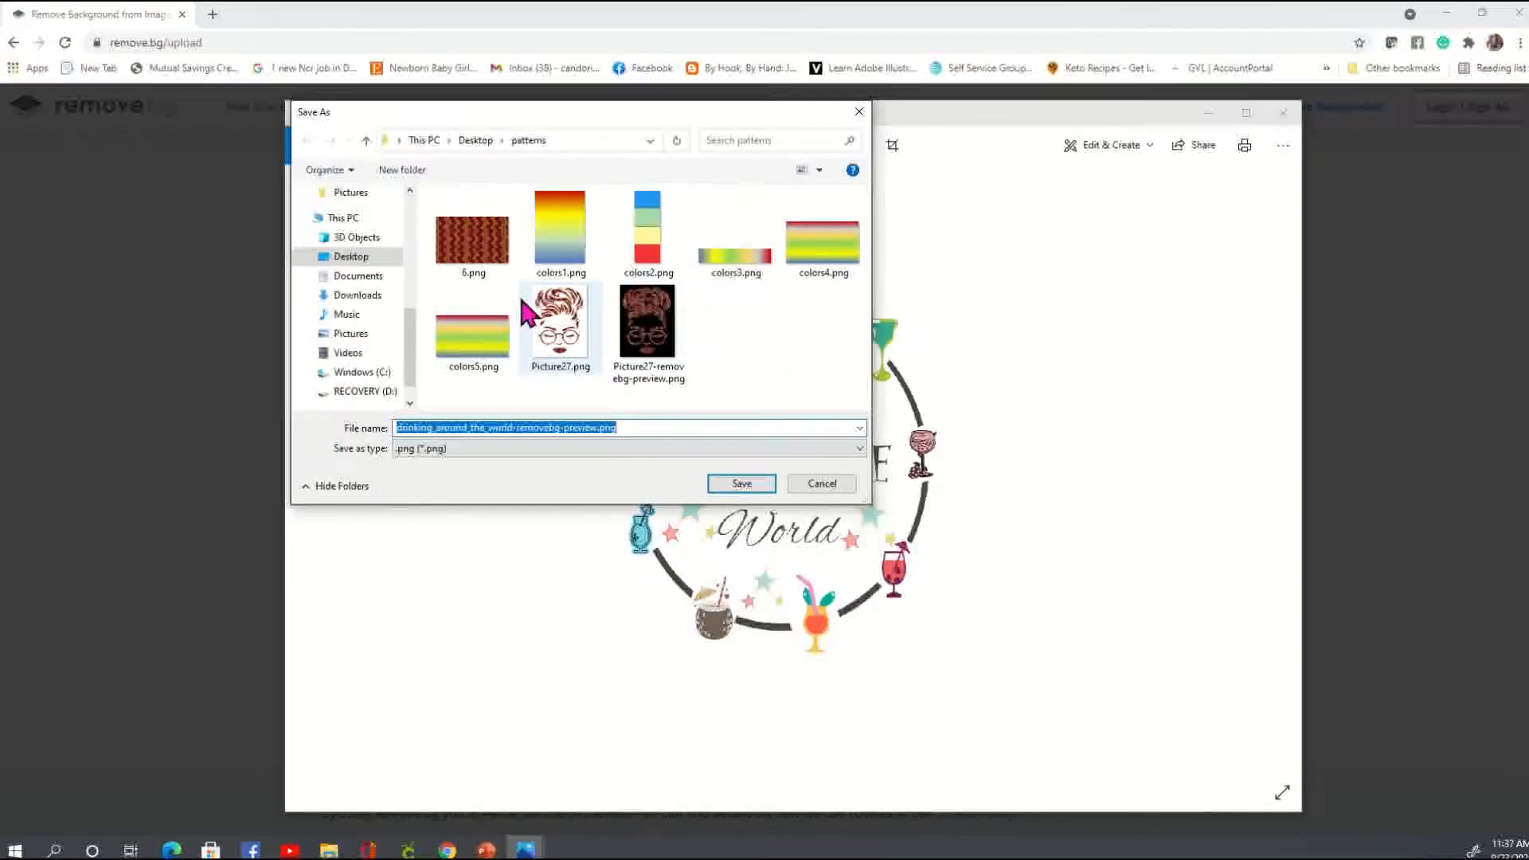
left_click(362, 262)
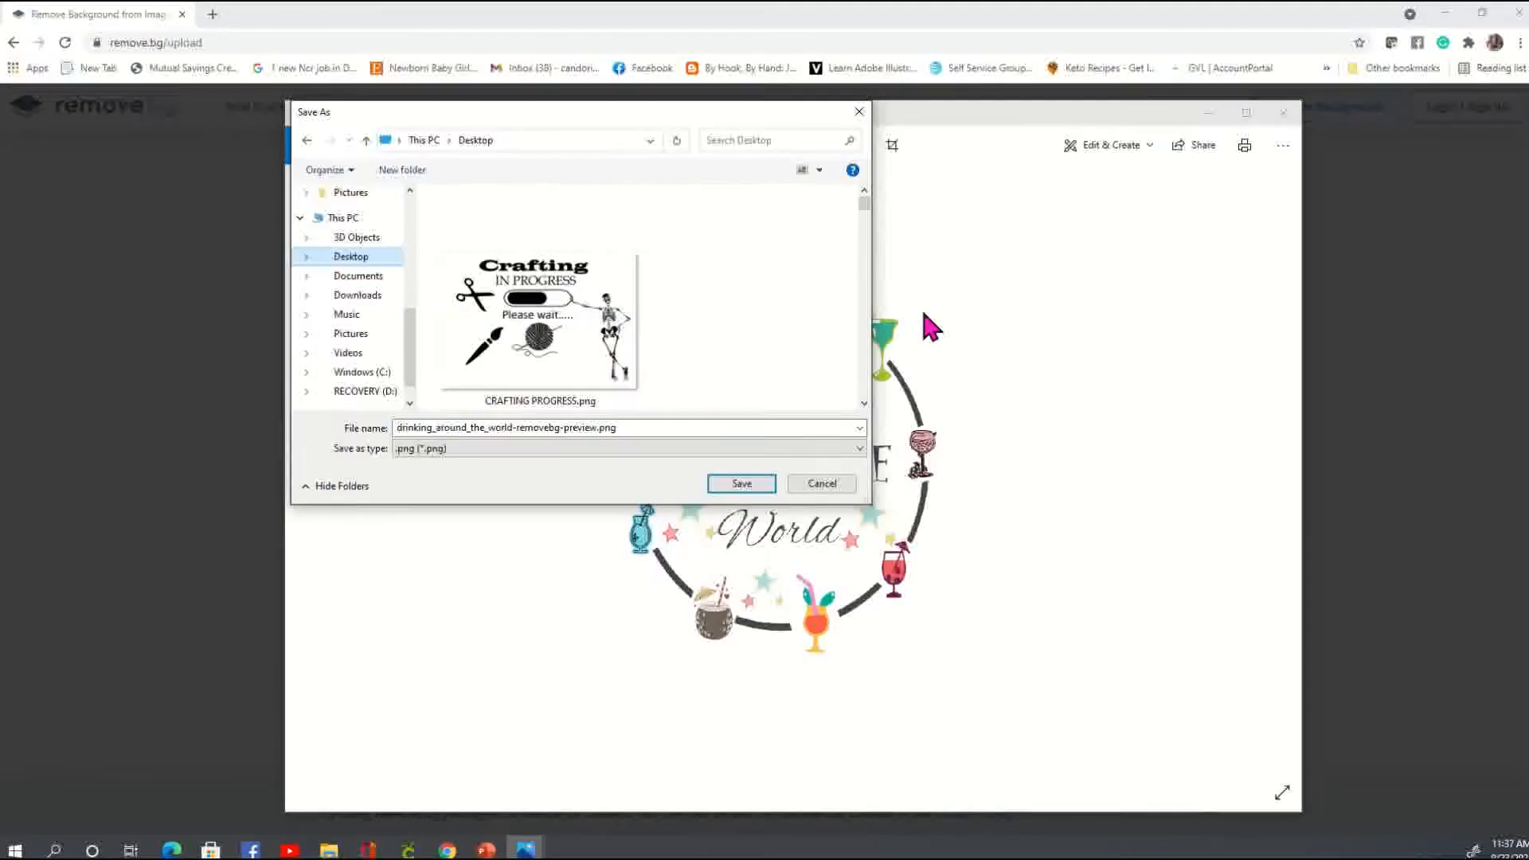
left_click_drag(863, 206, 872, 382)
scroll(867, 374, "down", 5)
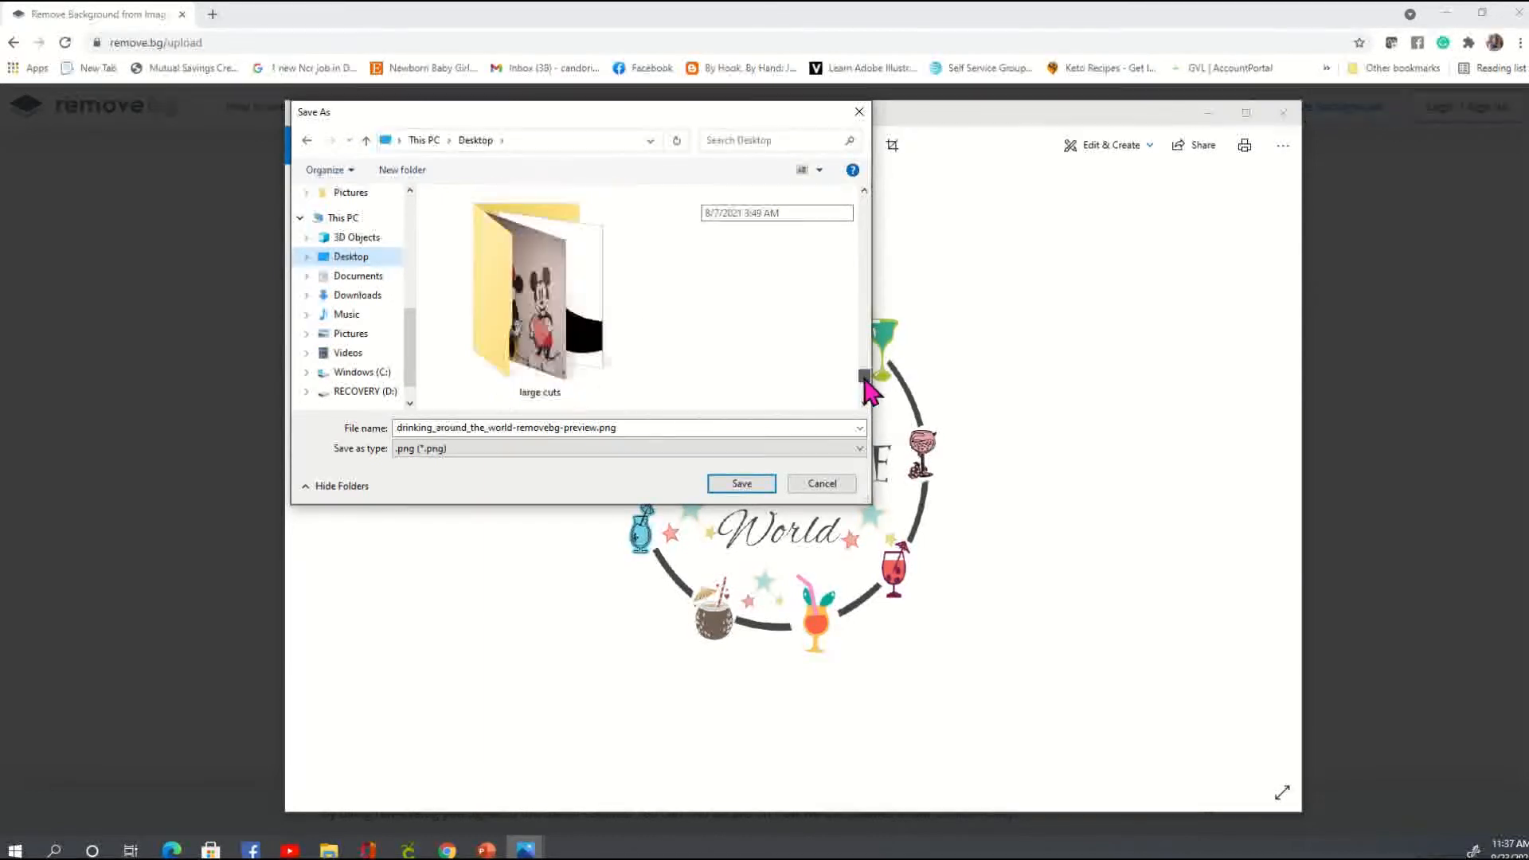
scroll(863, 398, "down", 2)
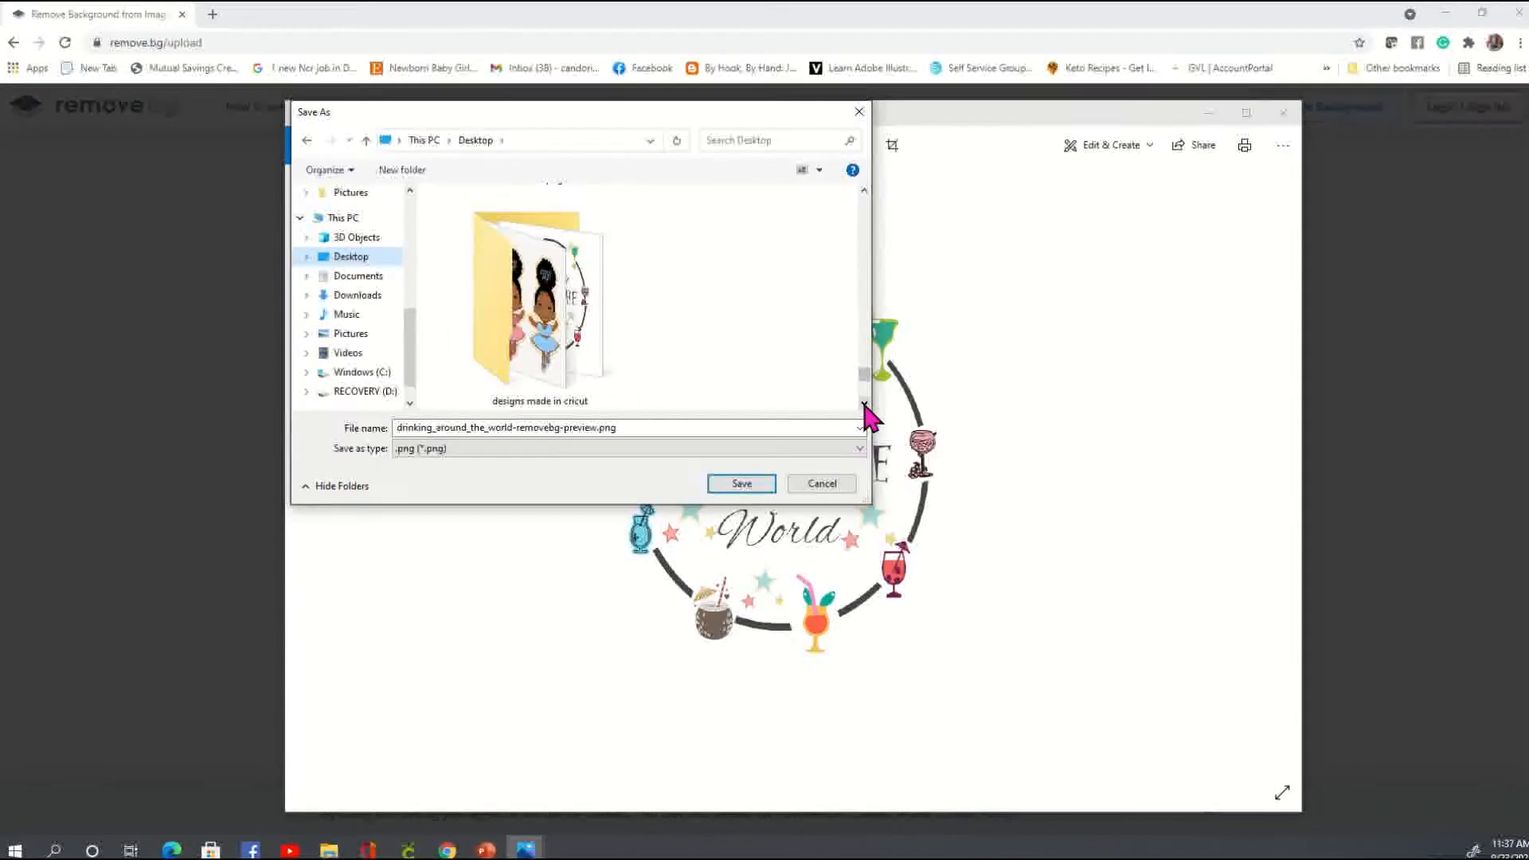
left_click(532, 341)
double_click(532, 341)
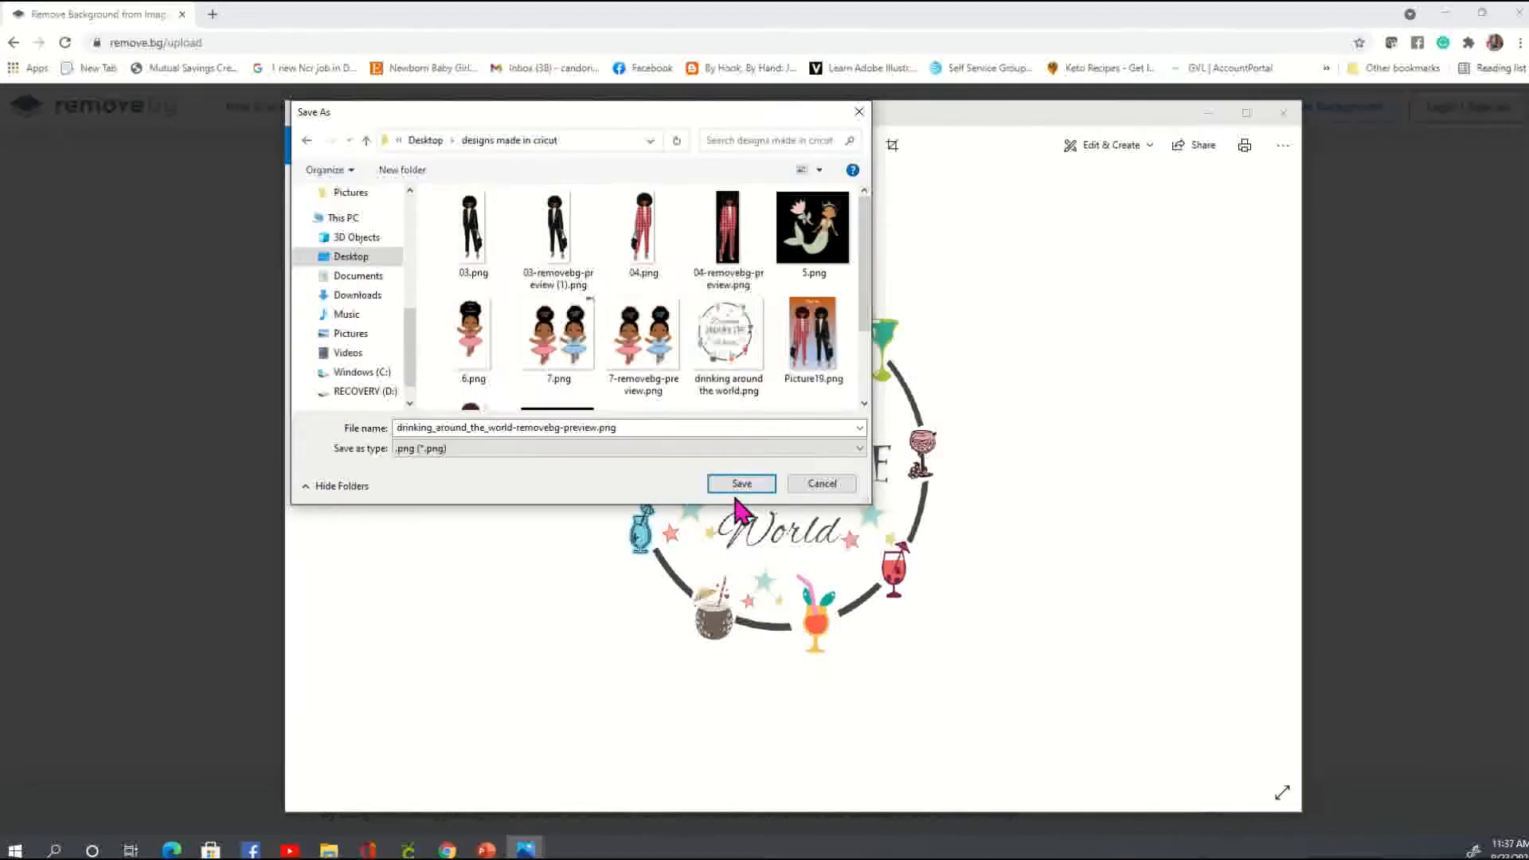
left_click(753, 488)
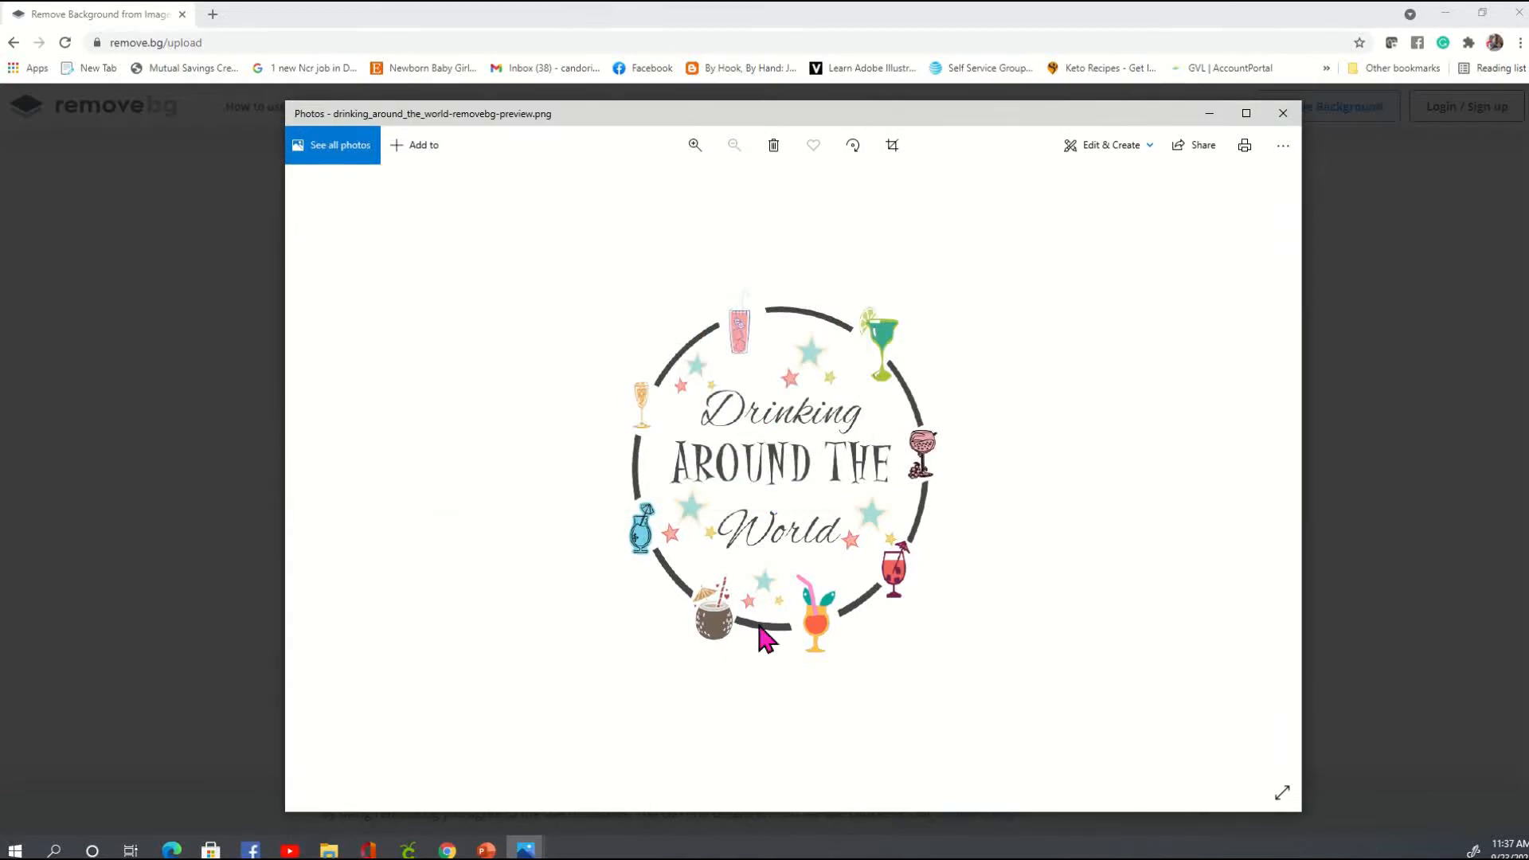
Switch to Cricut Design Space, duplicate the flattened "Drinking AROUND THE World" design and place the copy beside the original
left_click(447, 849)
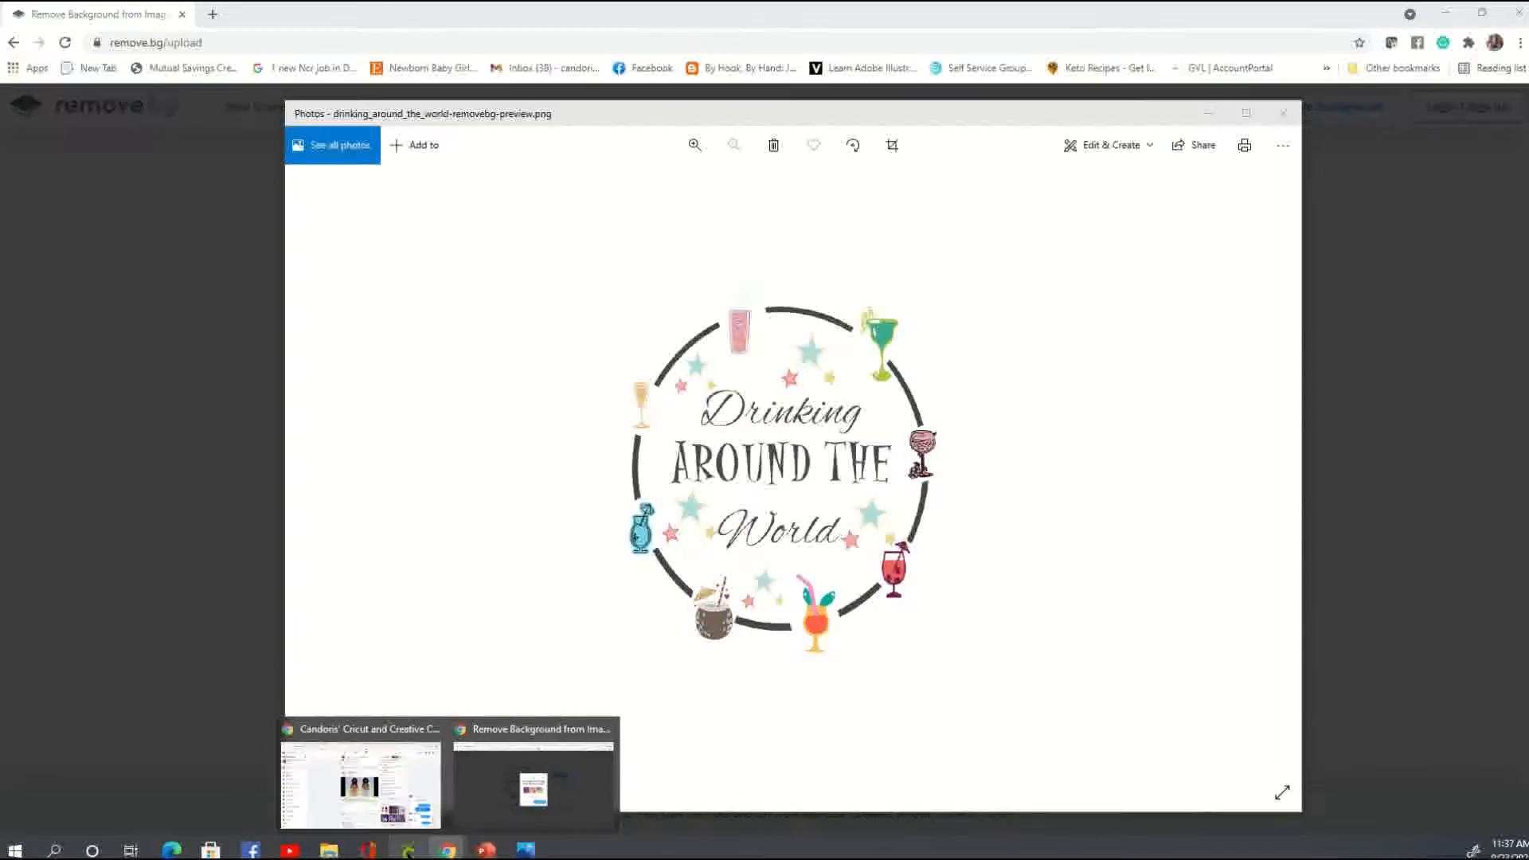
left_click(407, 850)
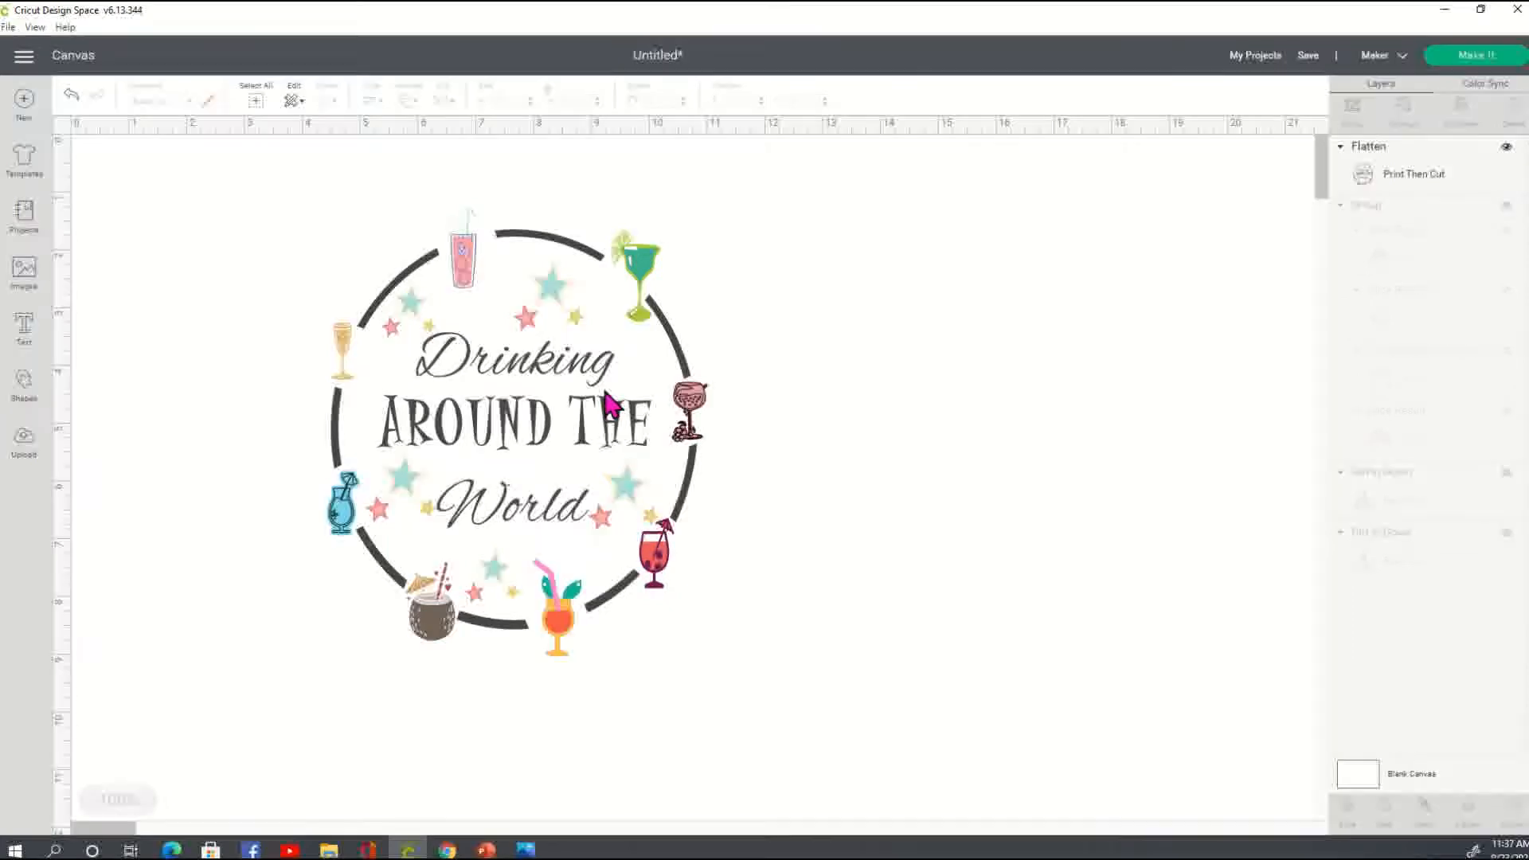
right_click(532, 349)
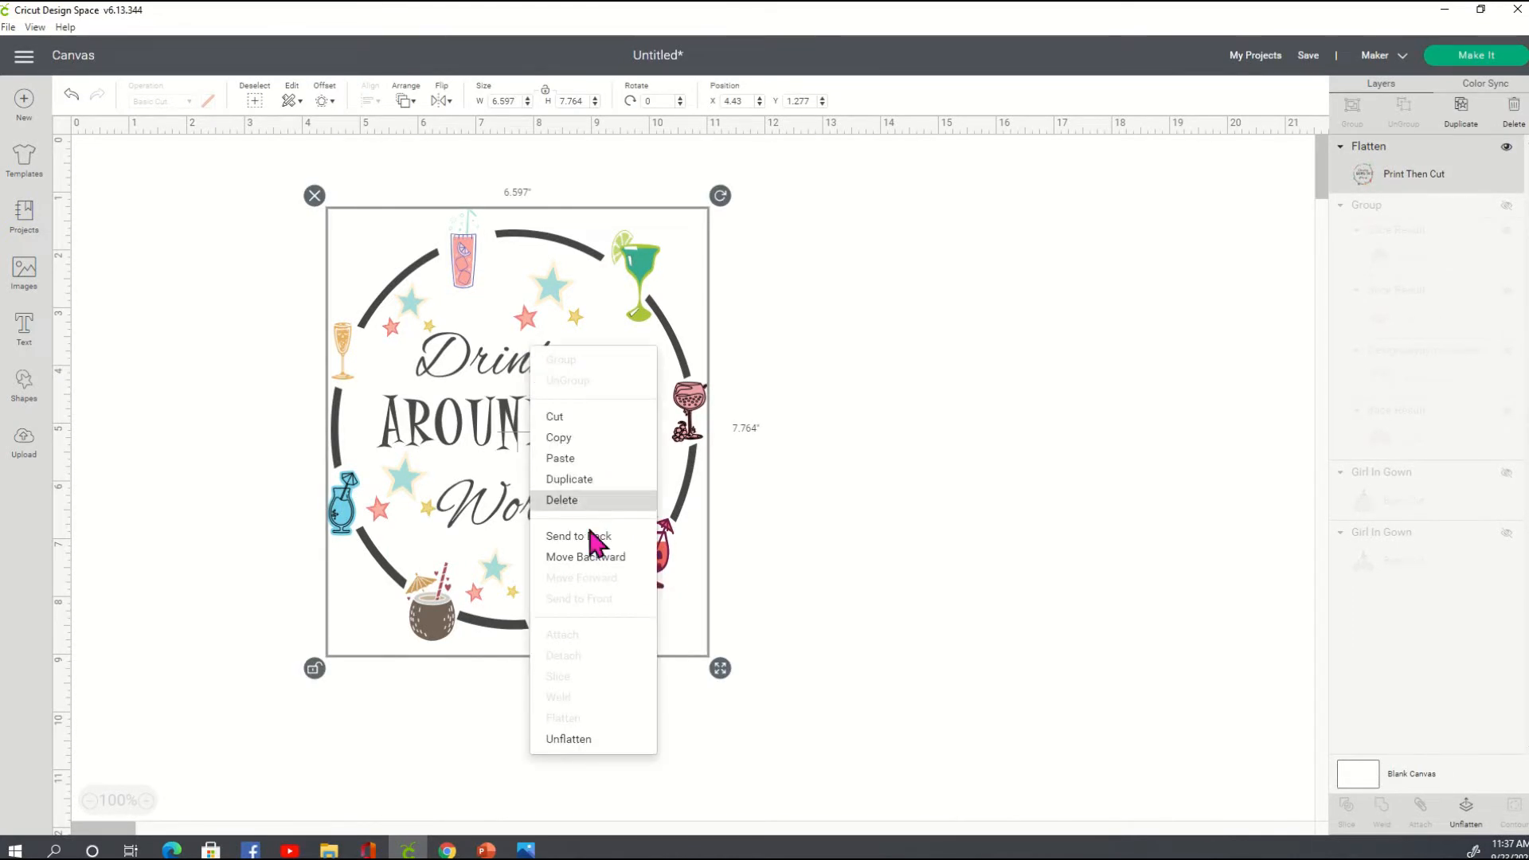
left_click(588, 485)
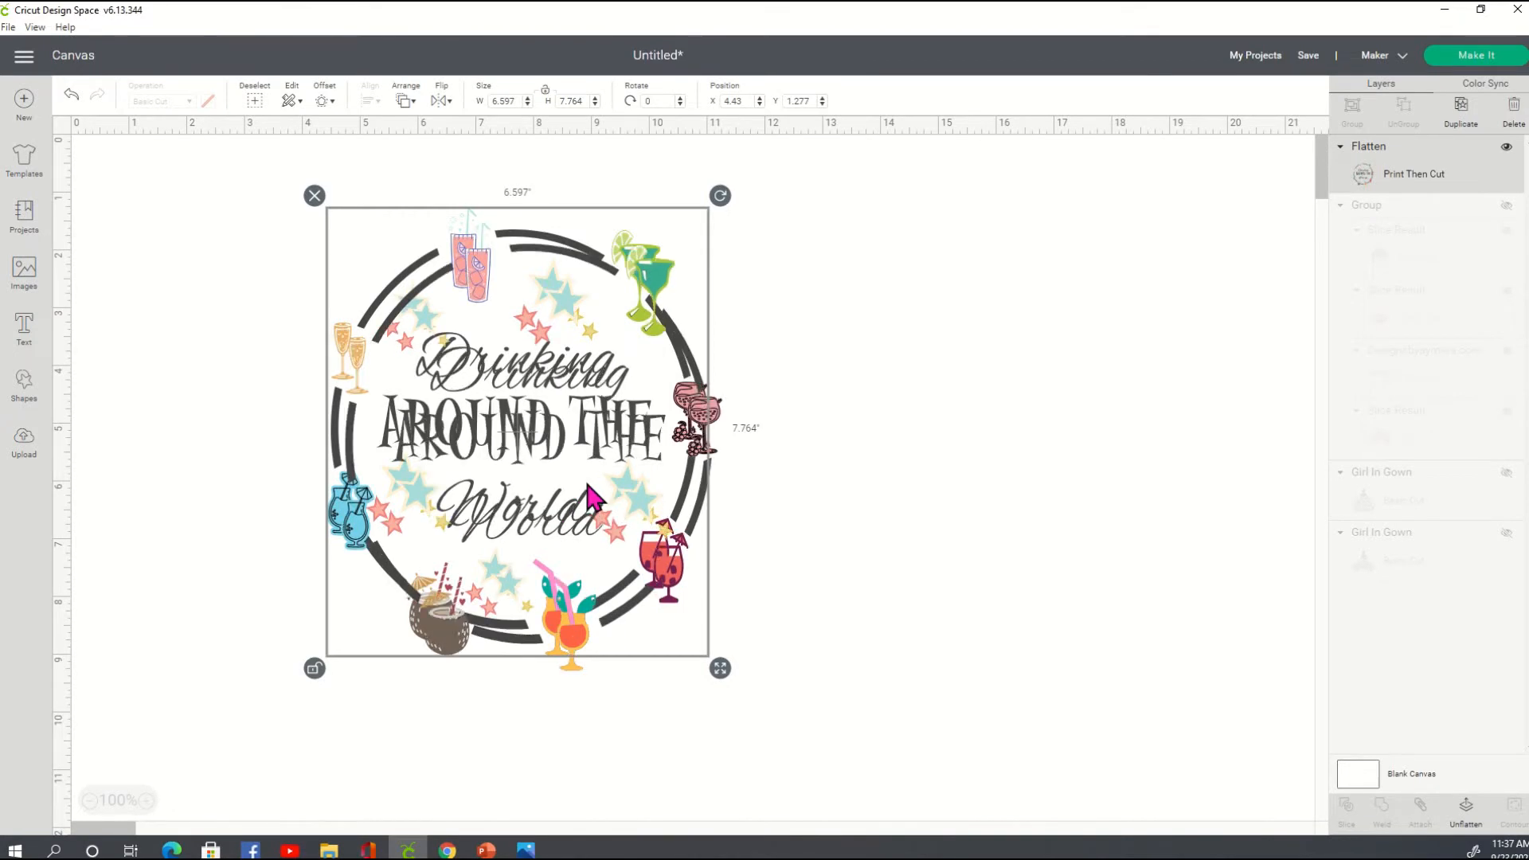
left_click_drag(559, 503, 1051, 470)
left_click(603, 111)
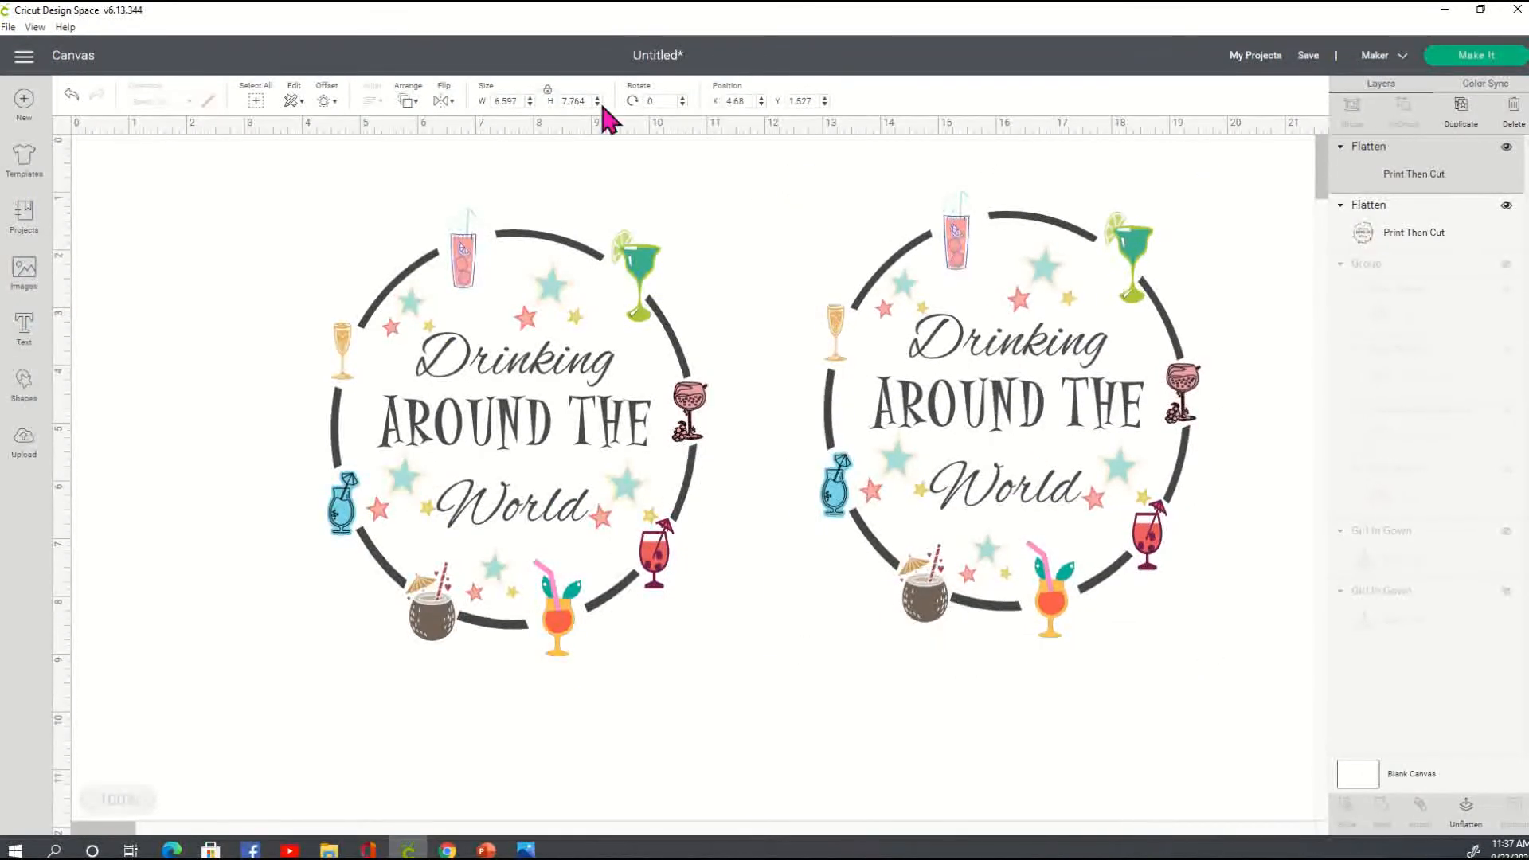
Apply a welded offset with rounded corners and a distance of -0.153 in to the original design
left_click(505, 301)
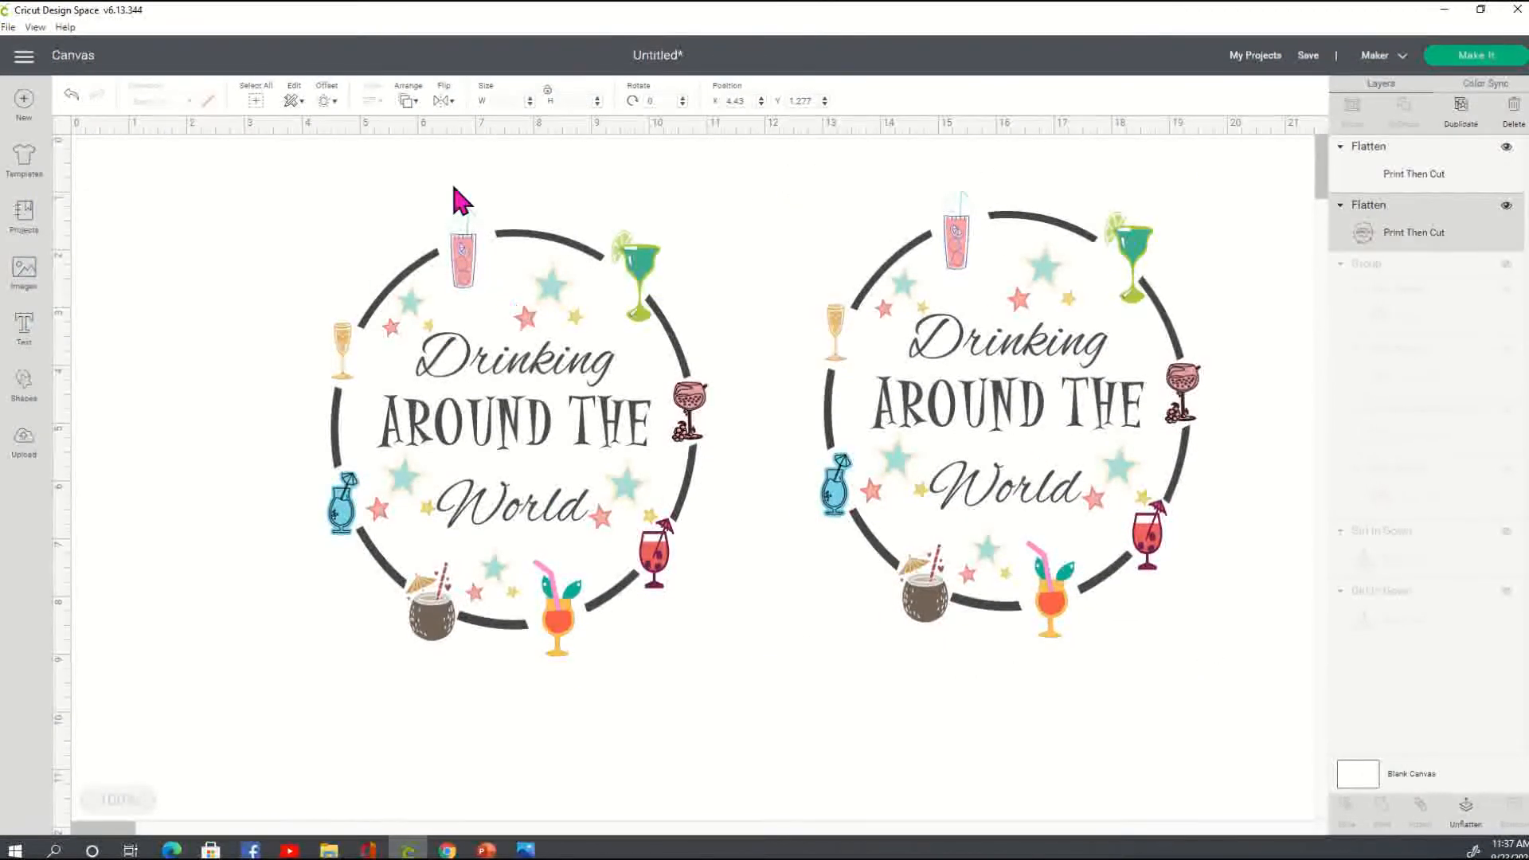
left_click(334, 102)
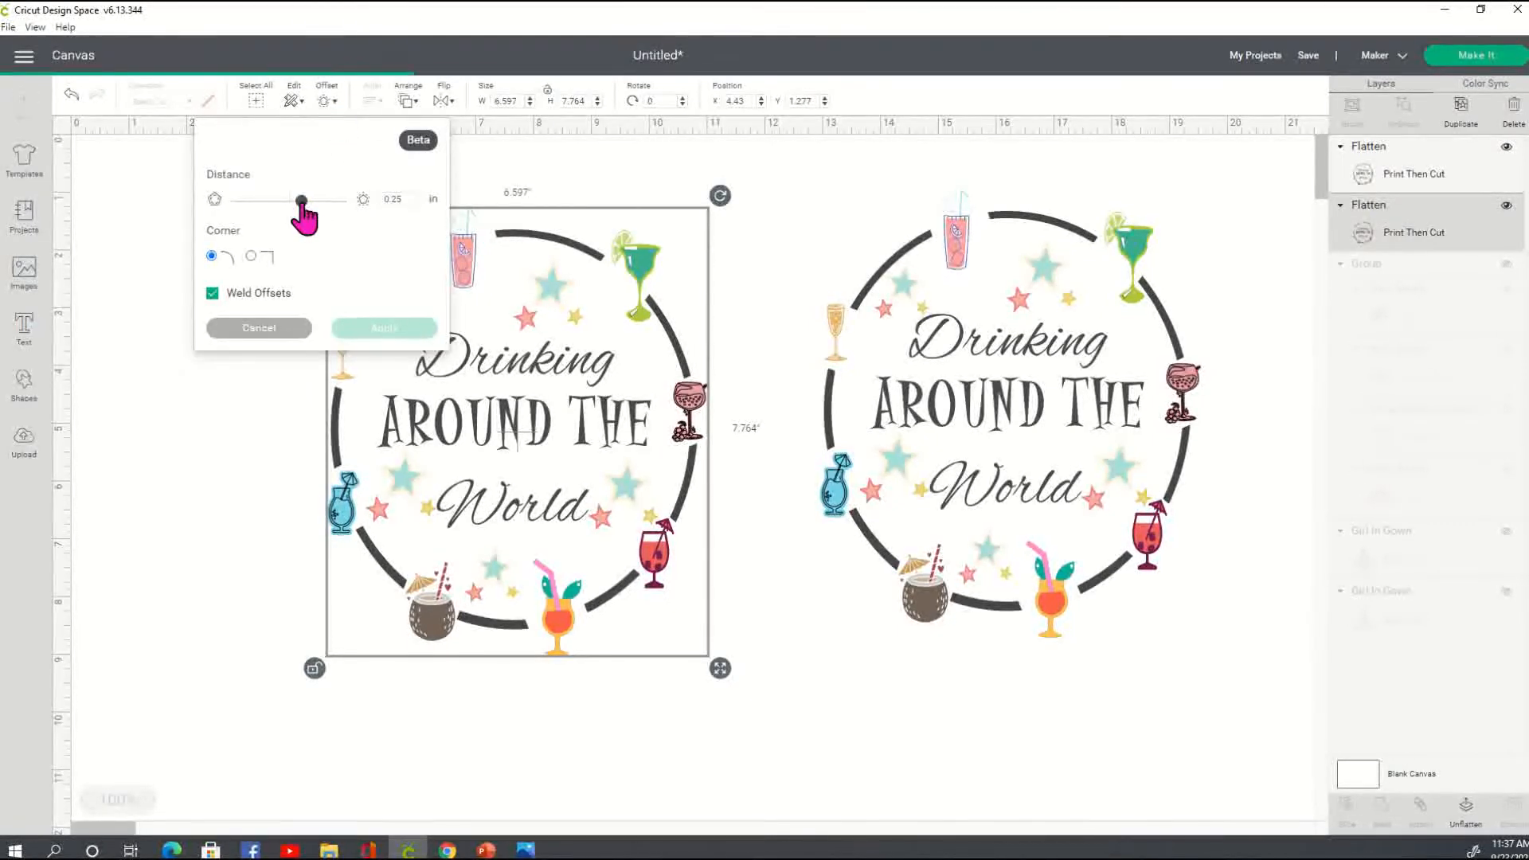
left_click_drag(302, 202, 296, 201)
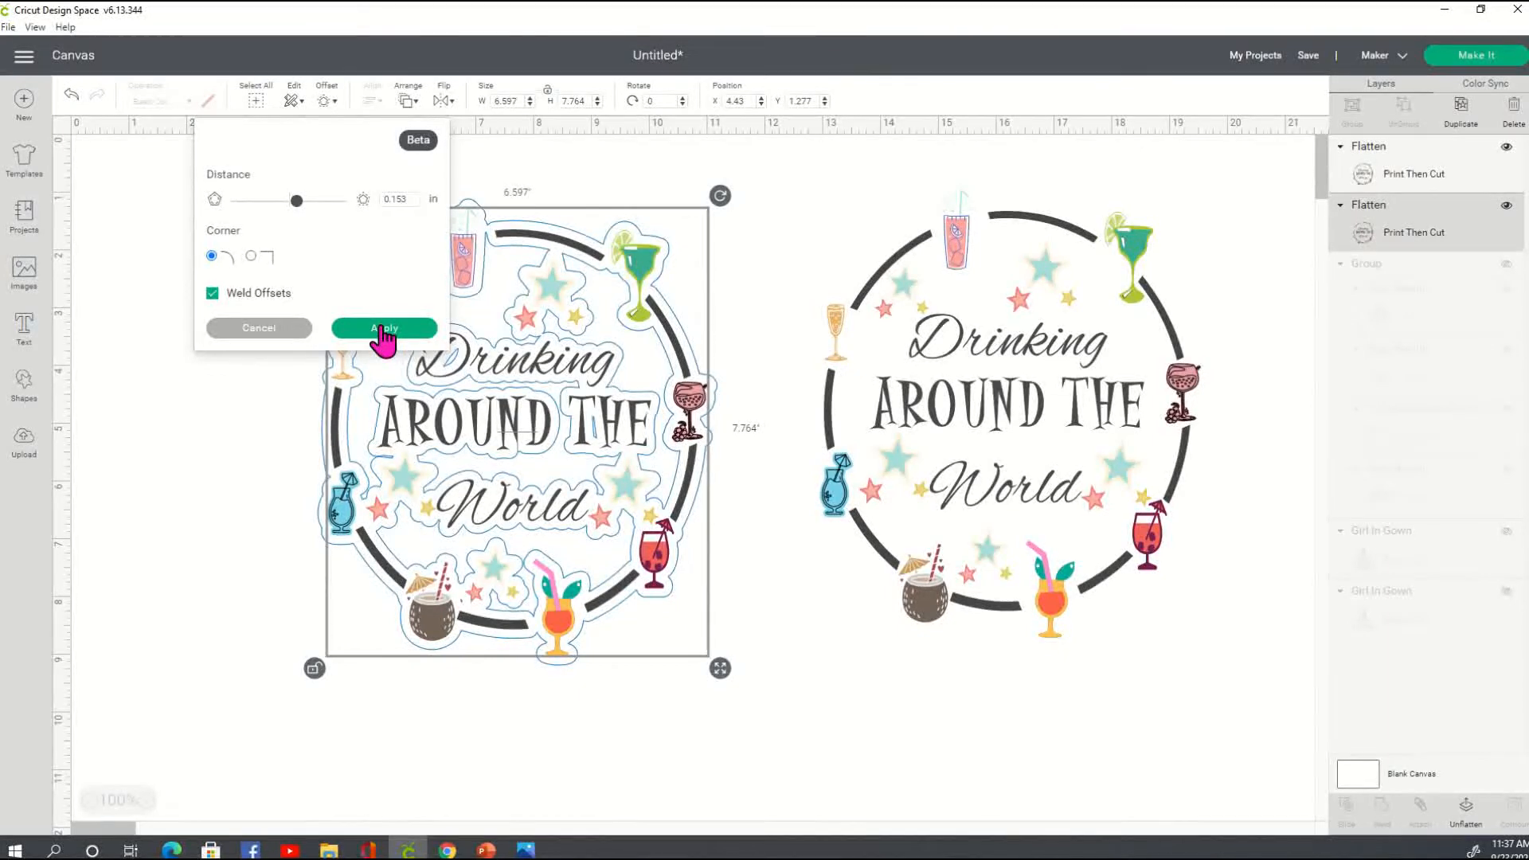
left_click_drag(296, 205, 280, 201)
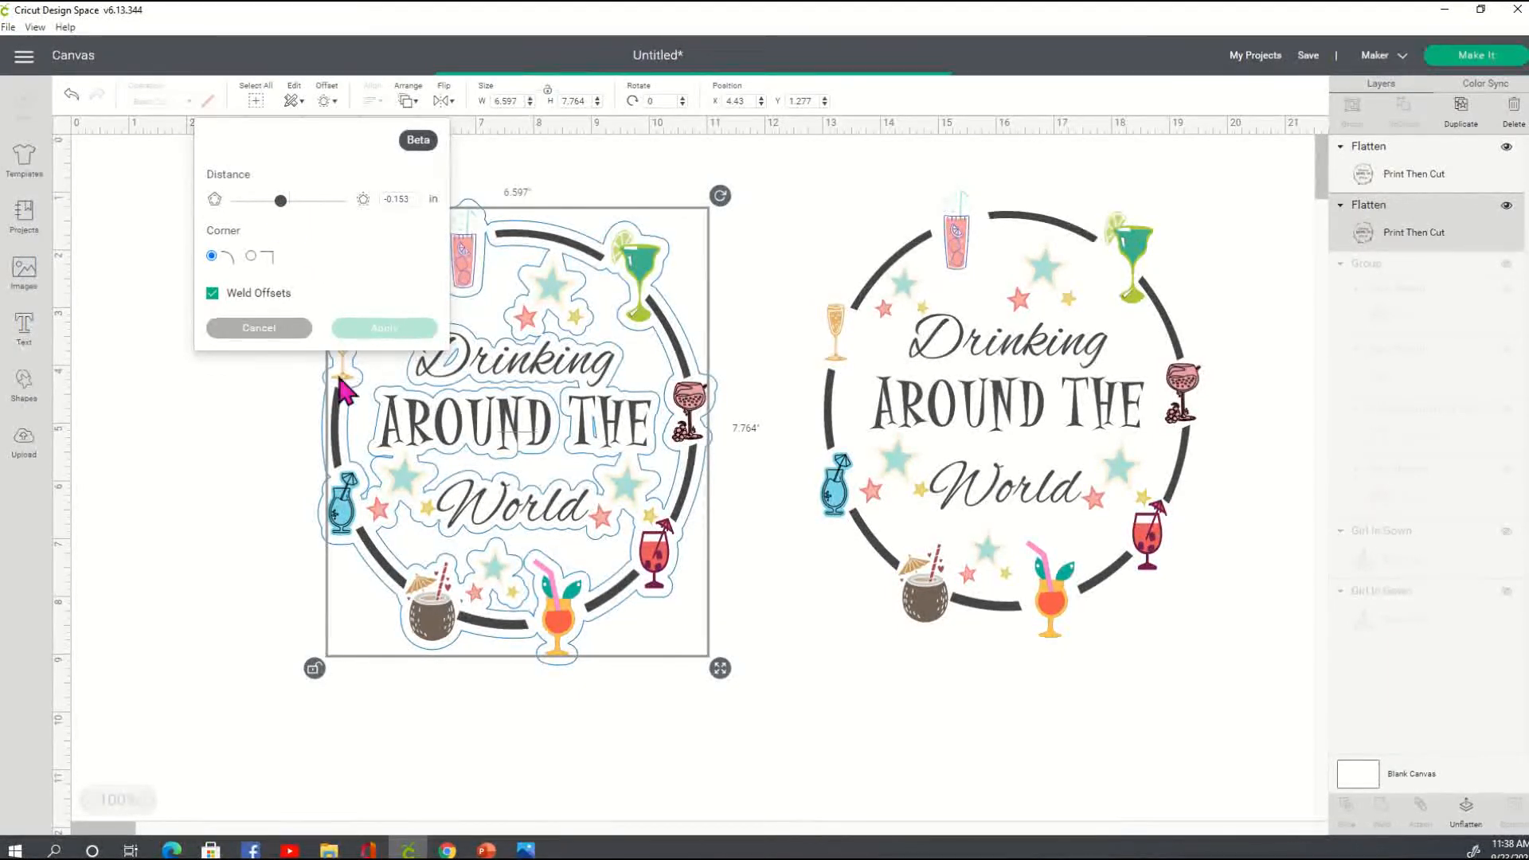
left_click(364, 331)
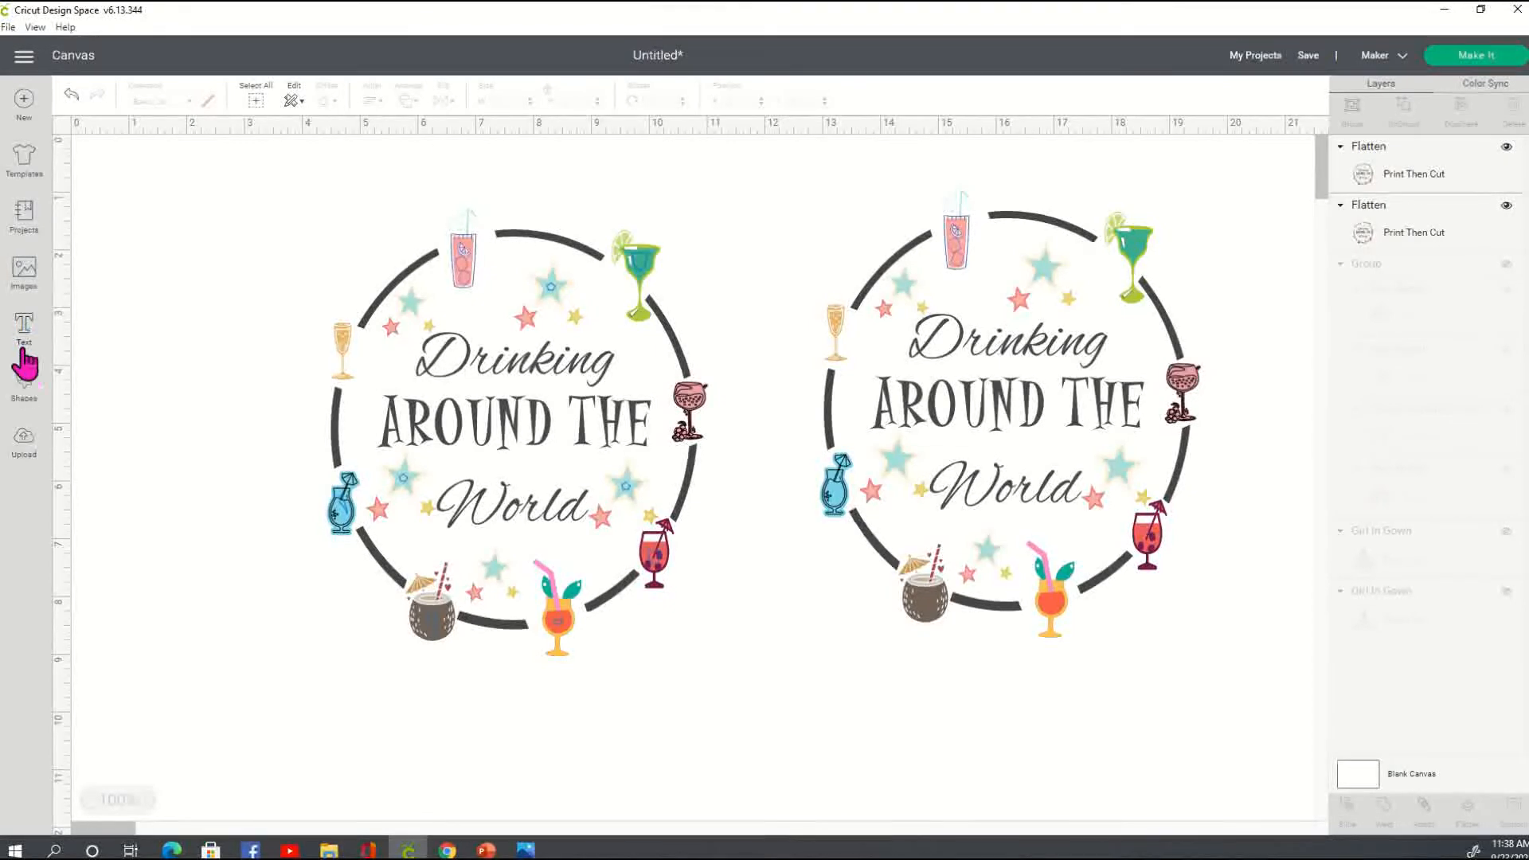
Add a circle over the original design and stretch it to about 7.79 × 8.31 in so that it covers the drinks ring
left_click(24, 382)
left_click(146, 239)
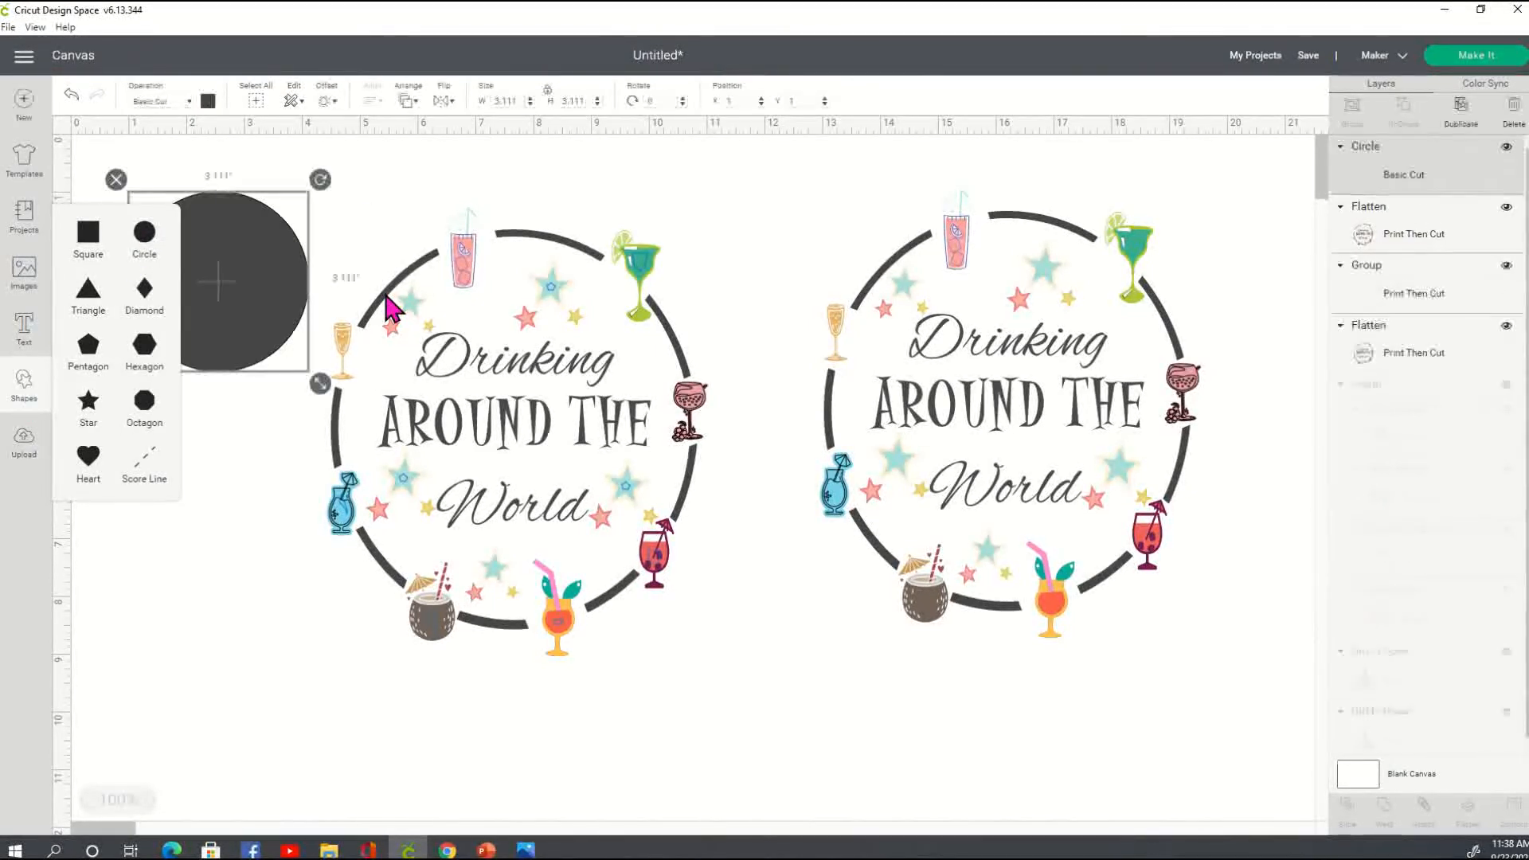
left_click_drag(273, 307, 453, 328)
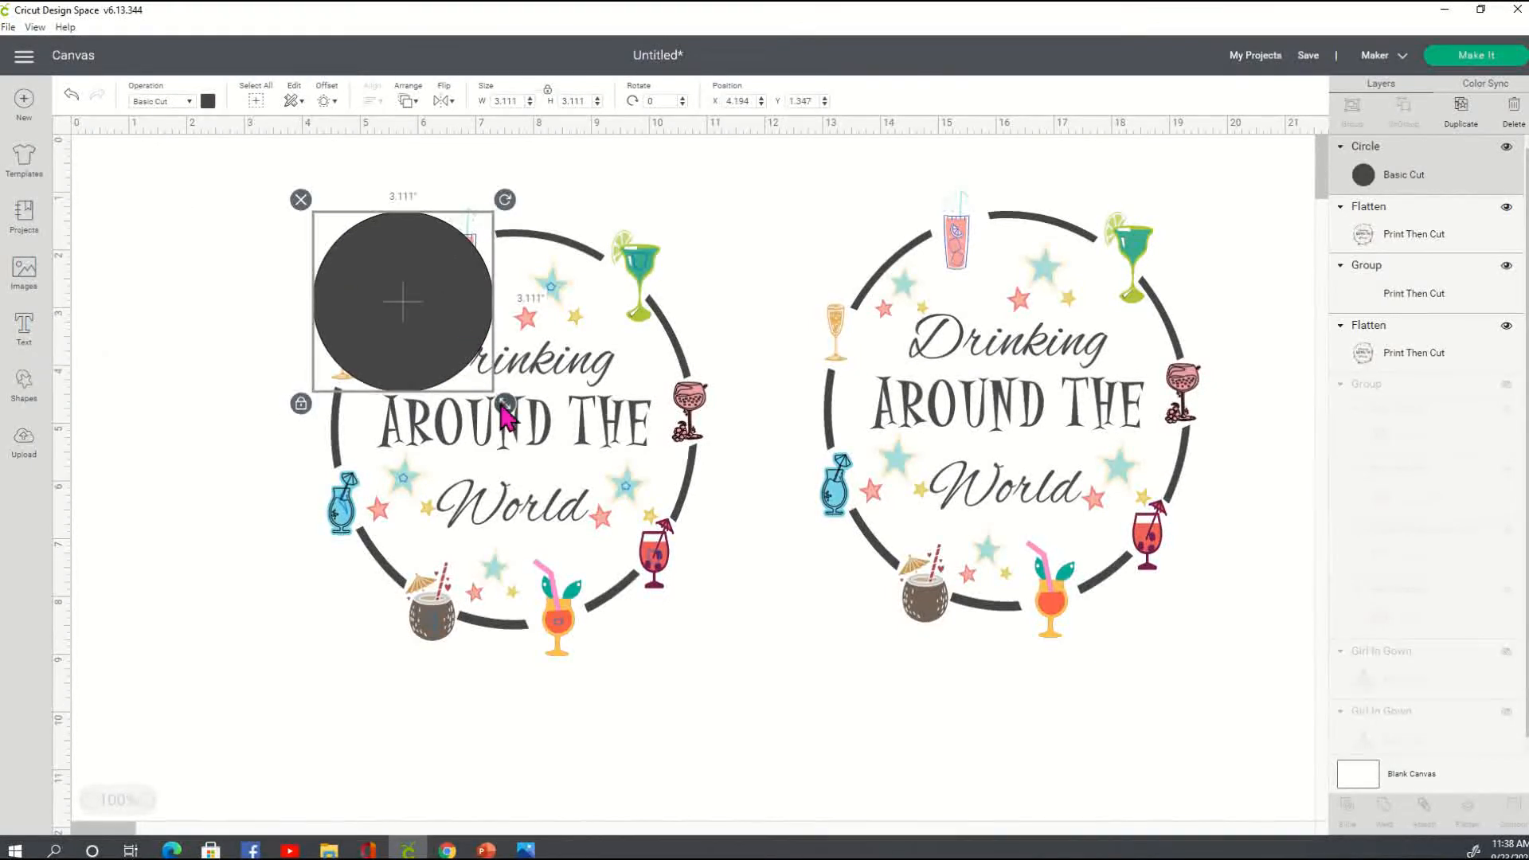
left_click_drag(503, 402, 742, 682)
left_click_drag(607, 609, 592, 563)
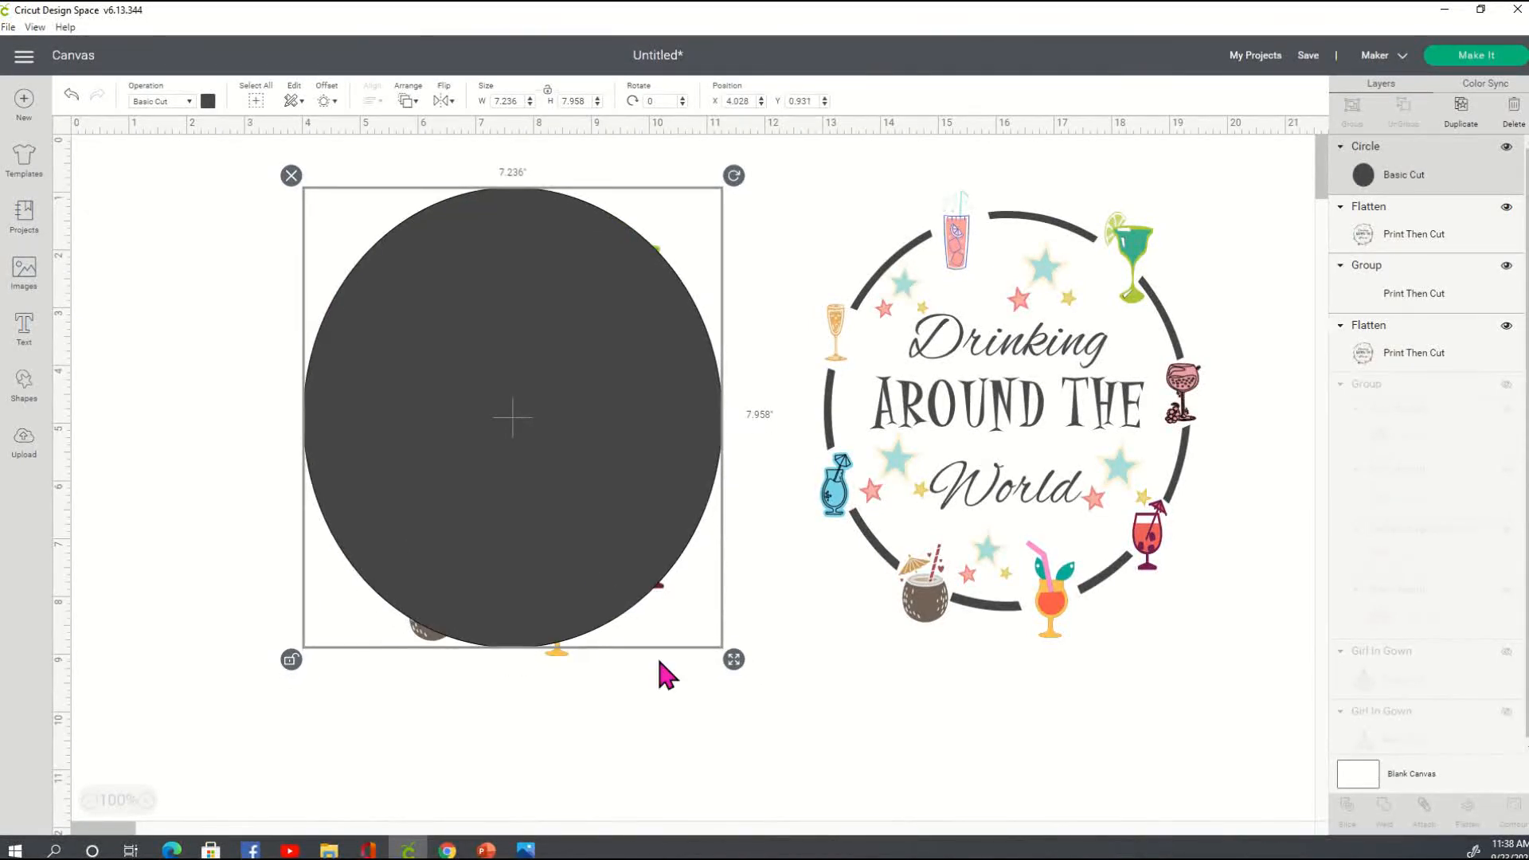
mouse_move(741, 672)
left_mouse_down()
mouse_move(765, 696)
mouse_move(751, 700)
left_mouse_up()
left_click_drag(607, 513, 607, 518)
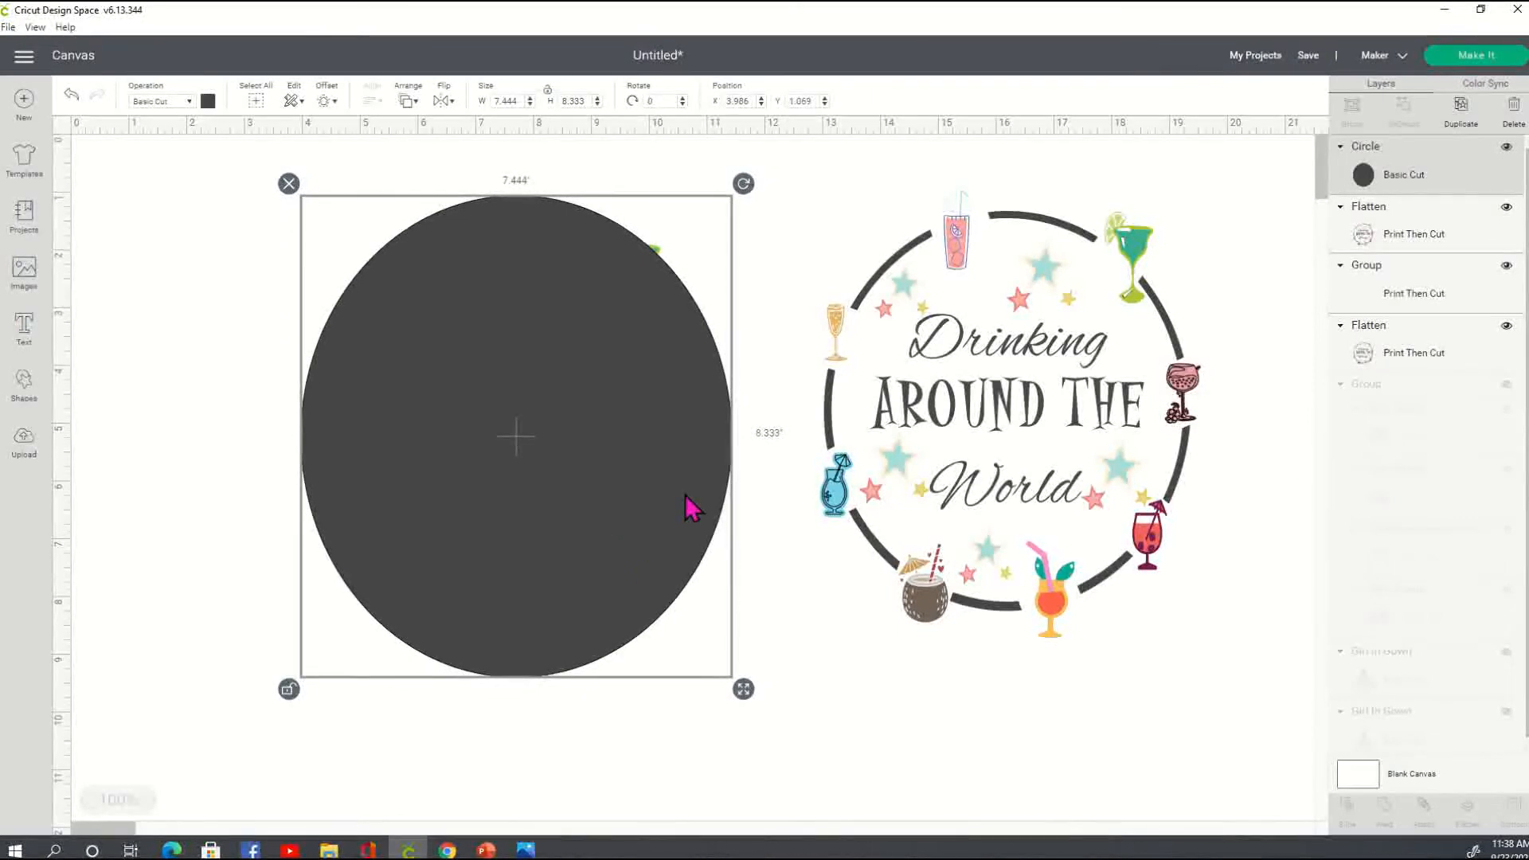
left_click_drag(745, 692, 764, 696)
Send the circle to the back and shift it slightly so it sits centred behind the original design
right_click(630, 569)
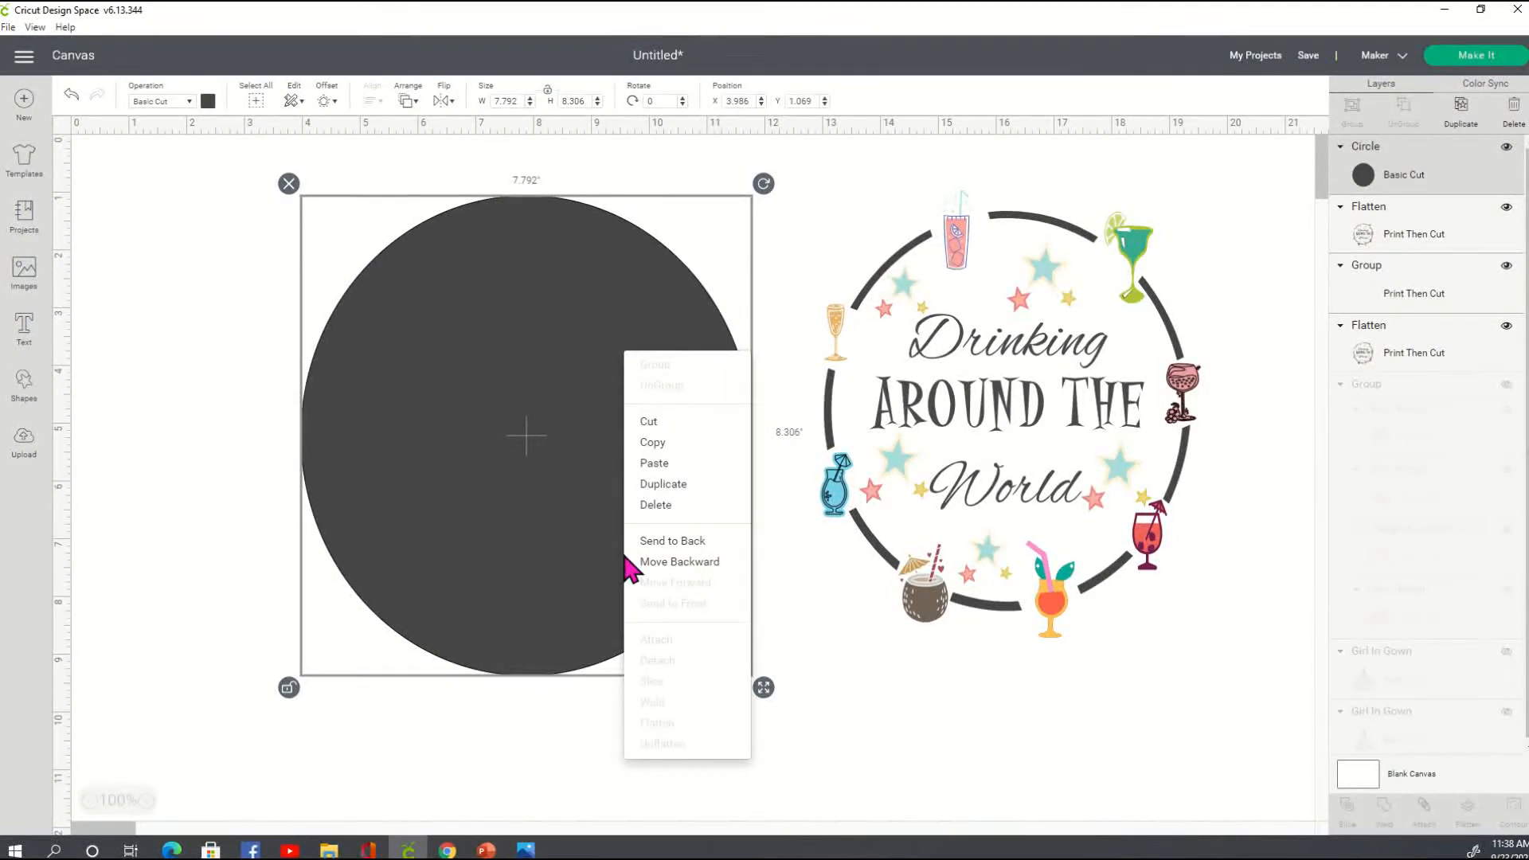
left_click(684, 563)
right_click(610, 442)
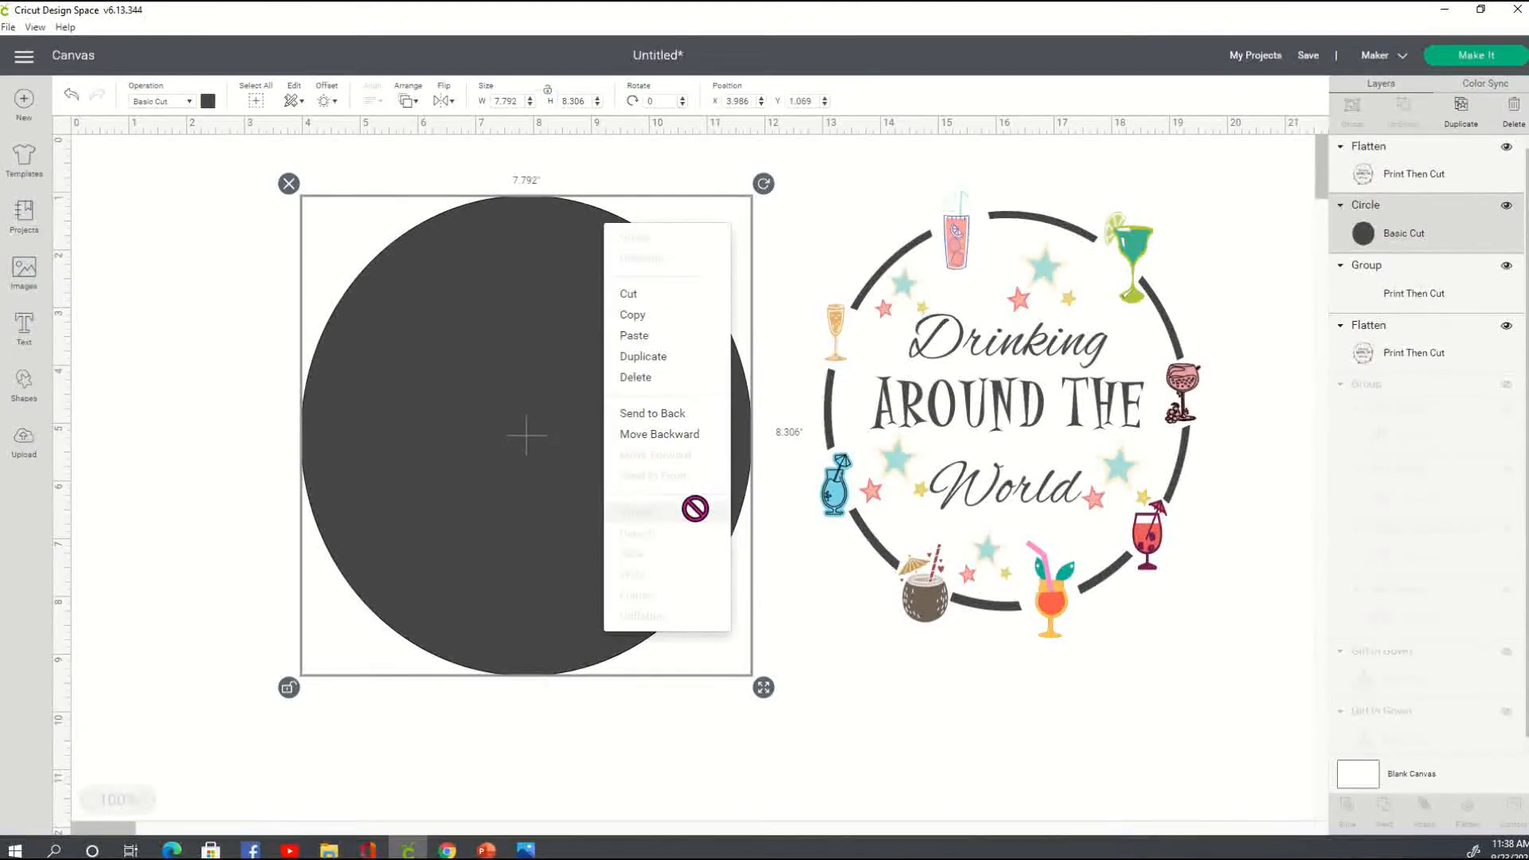
left_click(681, 413)
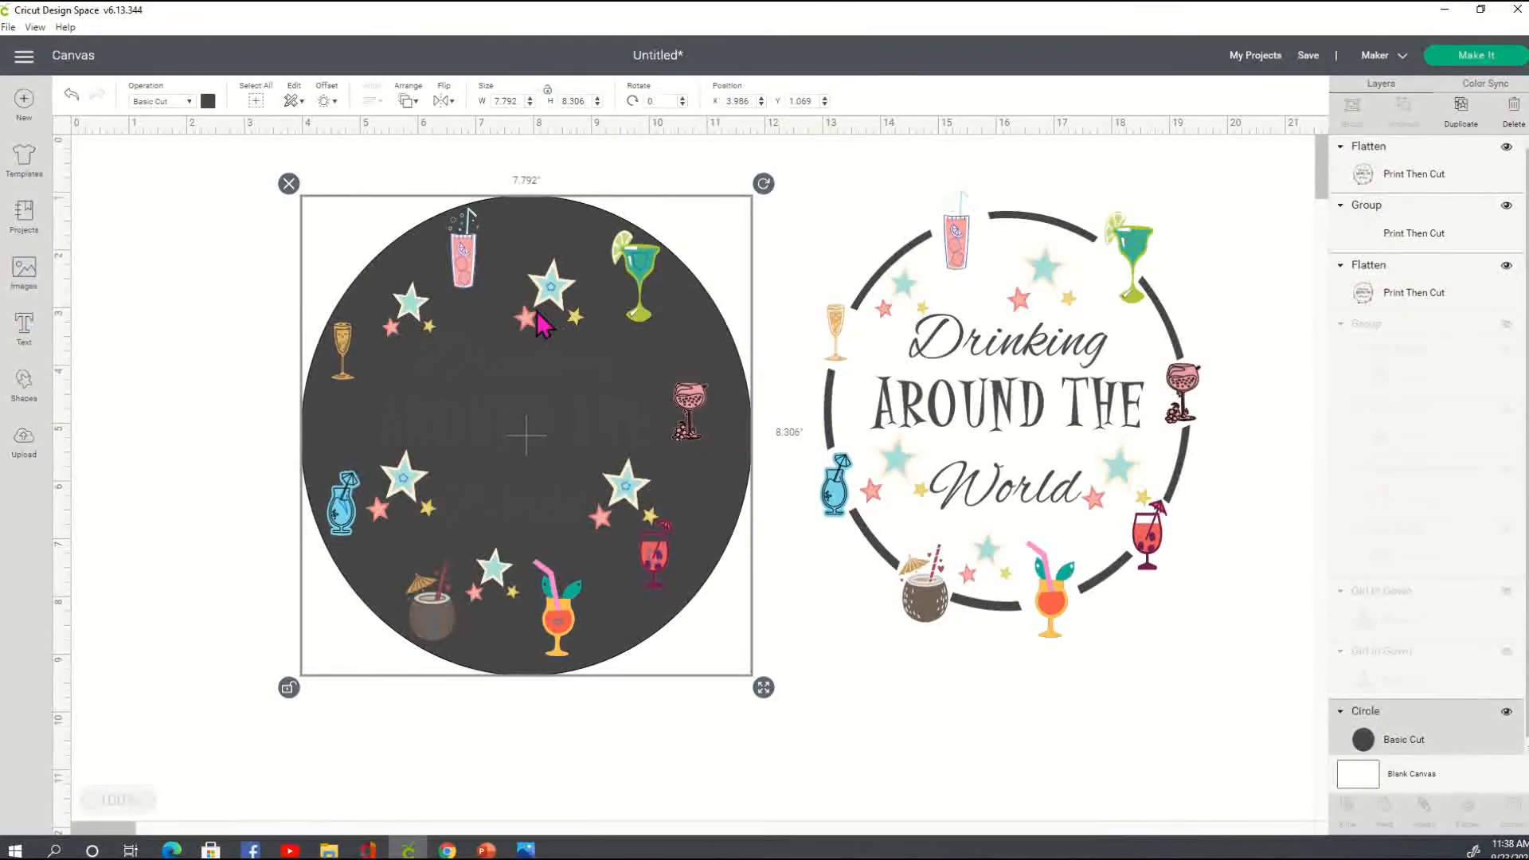
left_click_drag(749, 288, 736, 277)
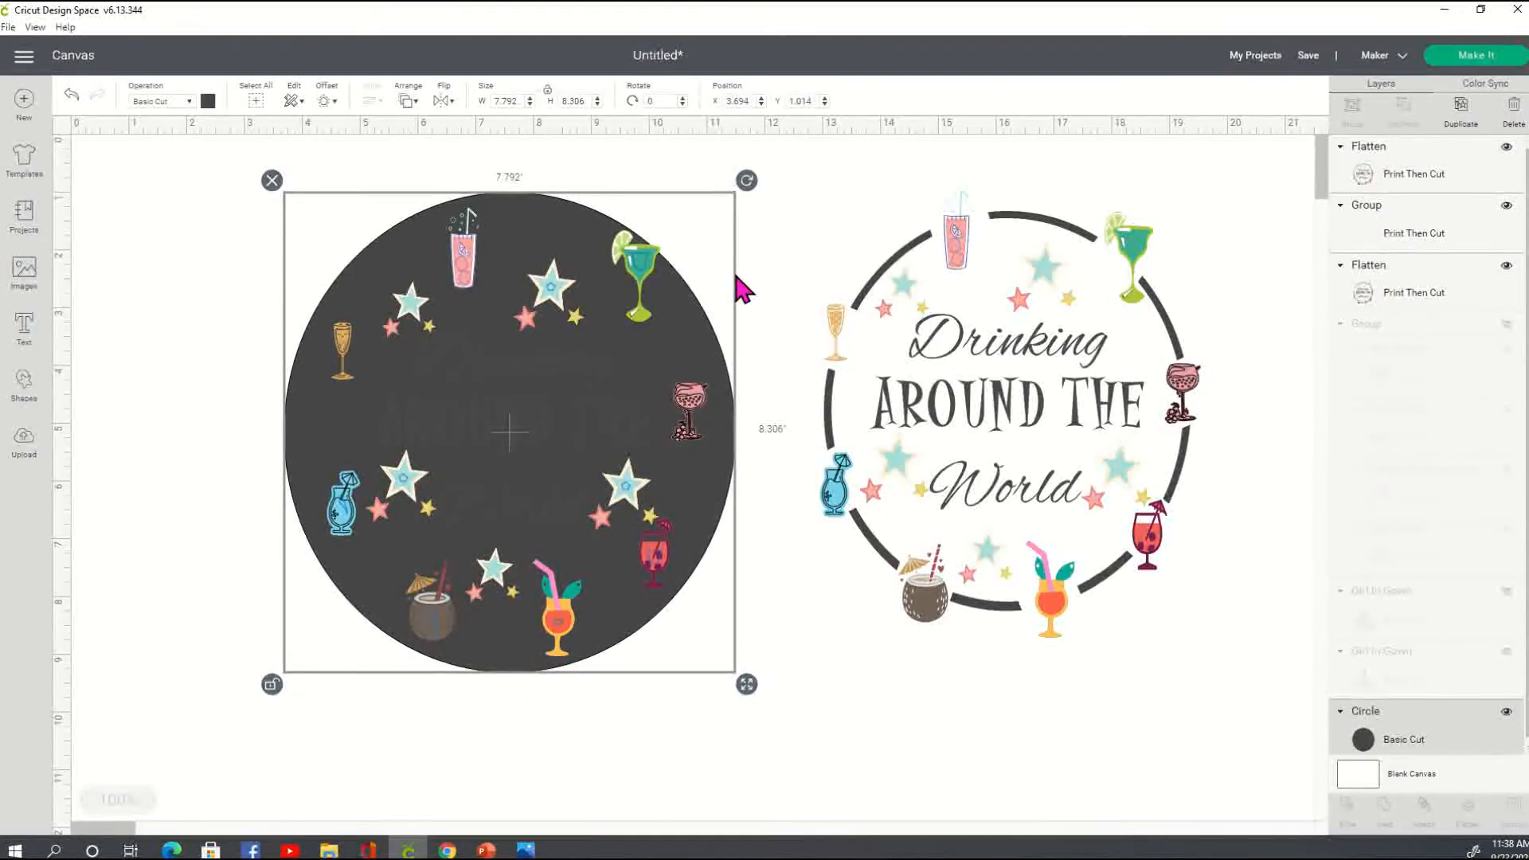
Recolor the background circle behind the original design to white
left_click_drag(170, 163, 782, 710)
left_click(829, 632)
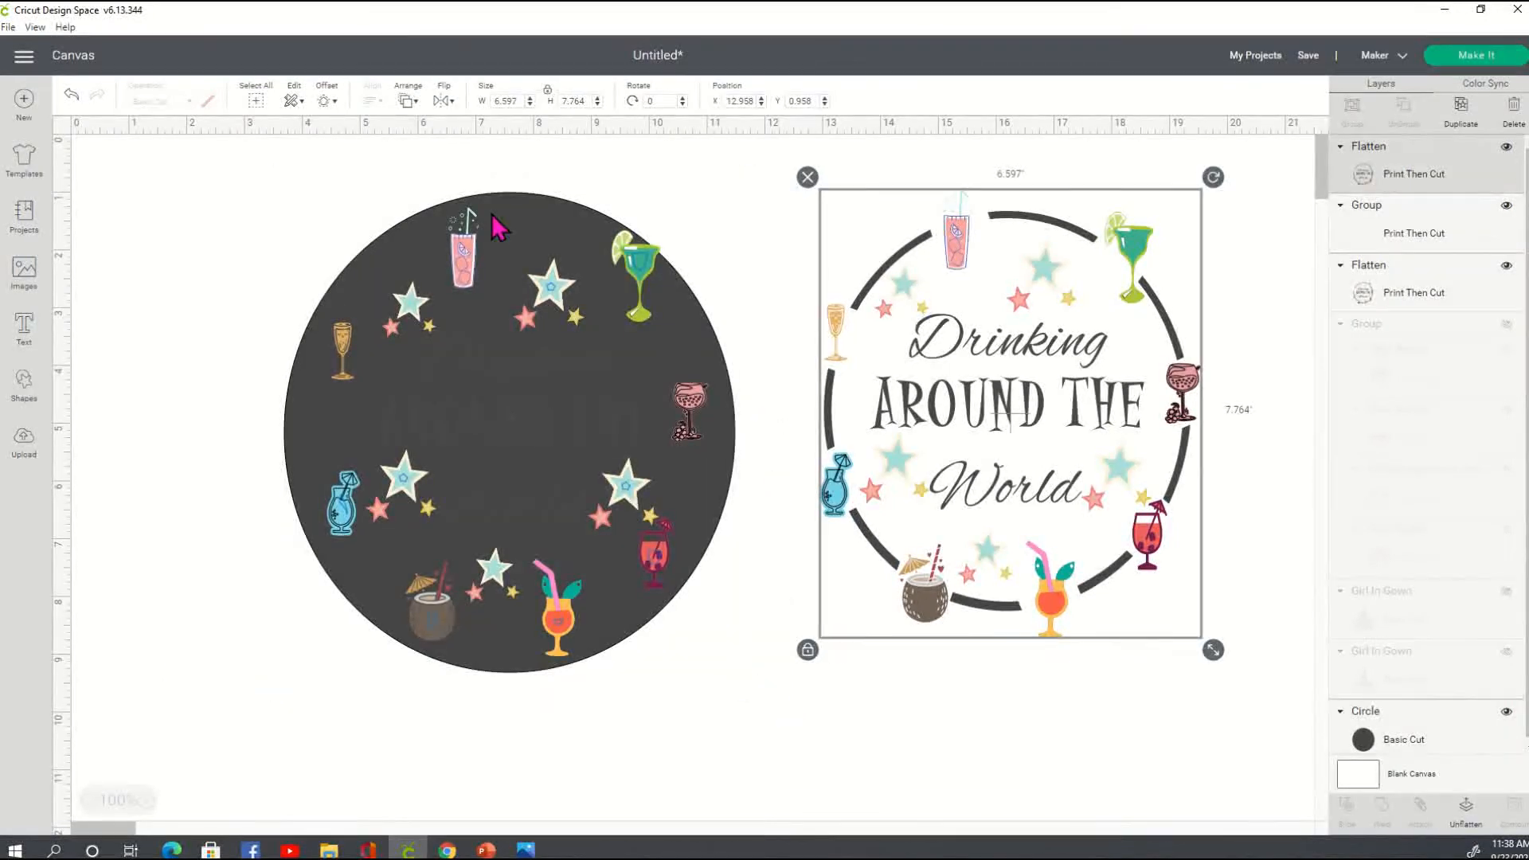
left_click(471, 230)
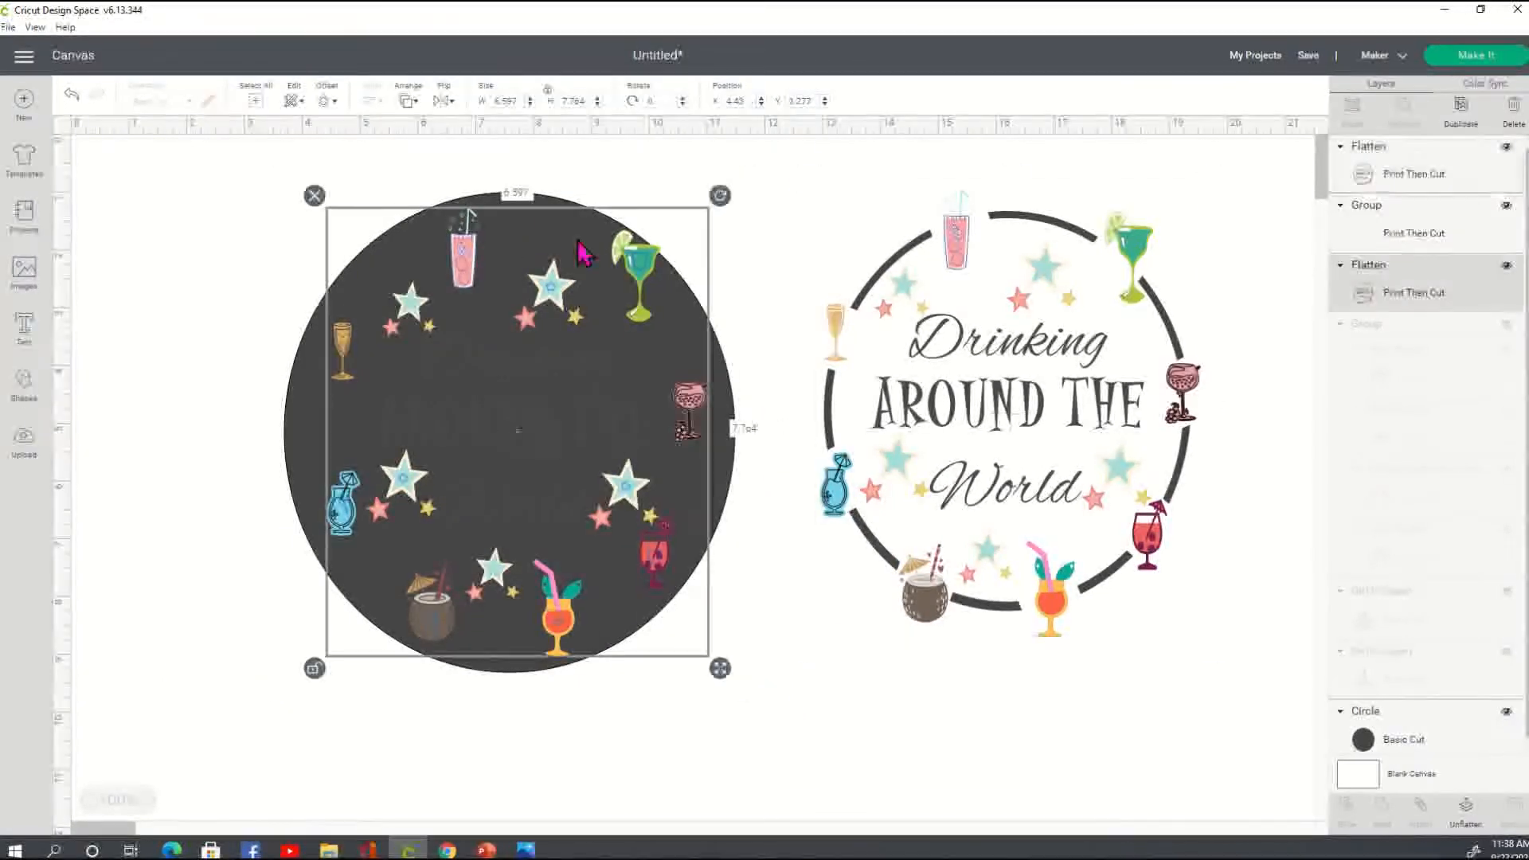
left_click(314, 388)
left_click(208, 101)
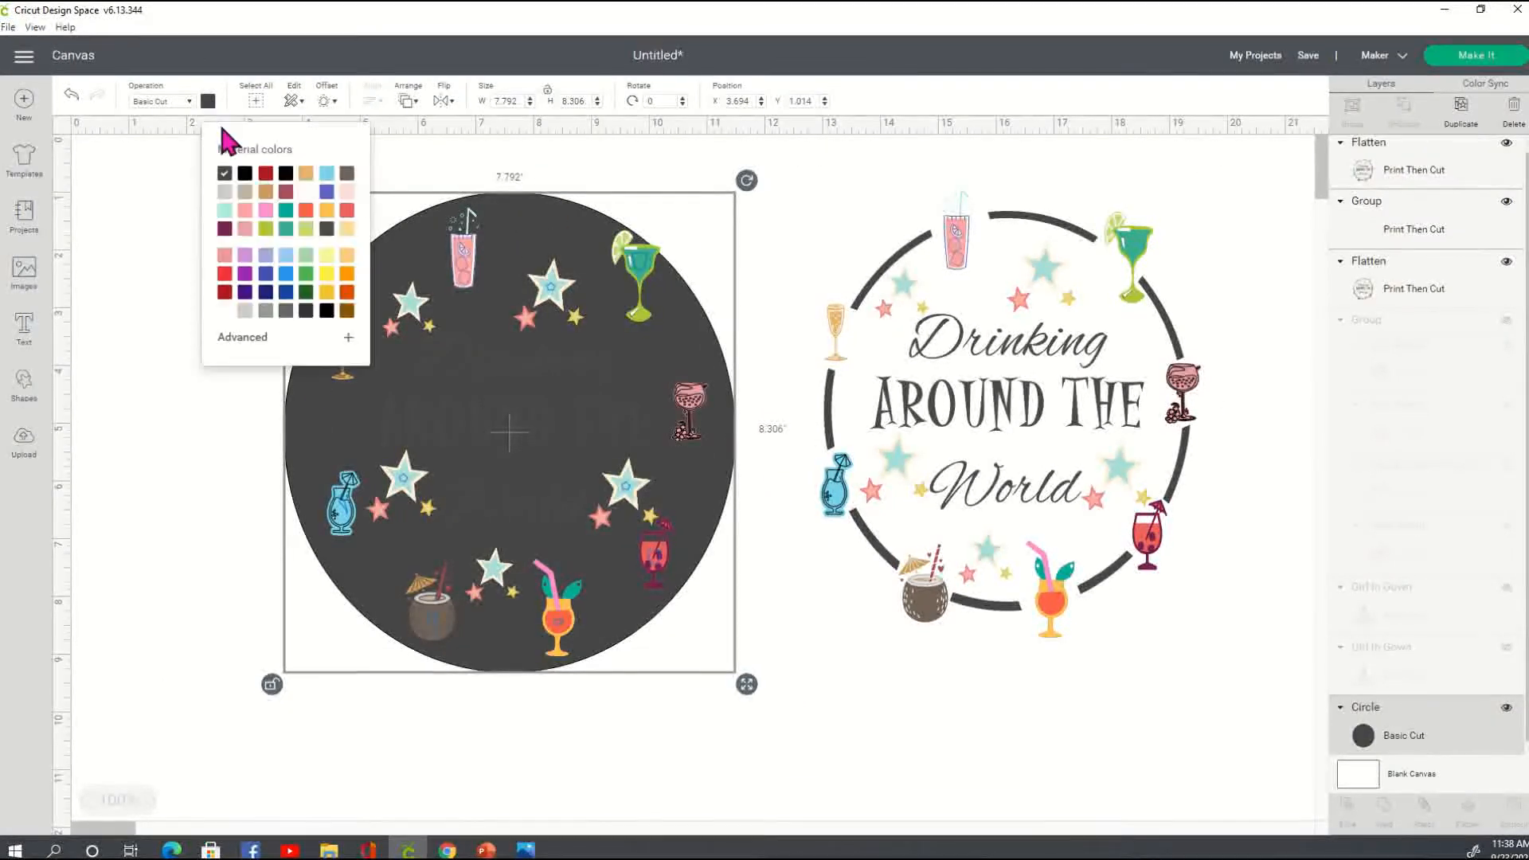
left_click(307, 194)
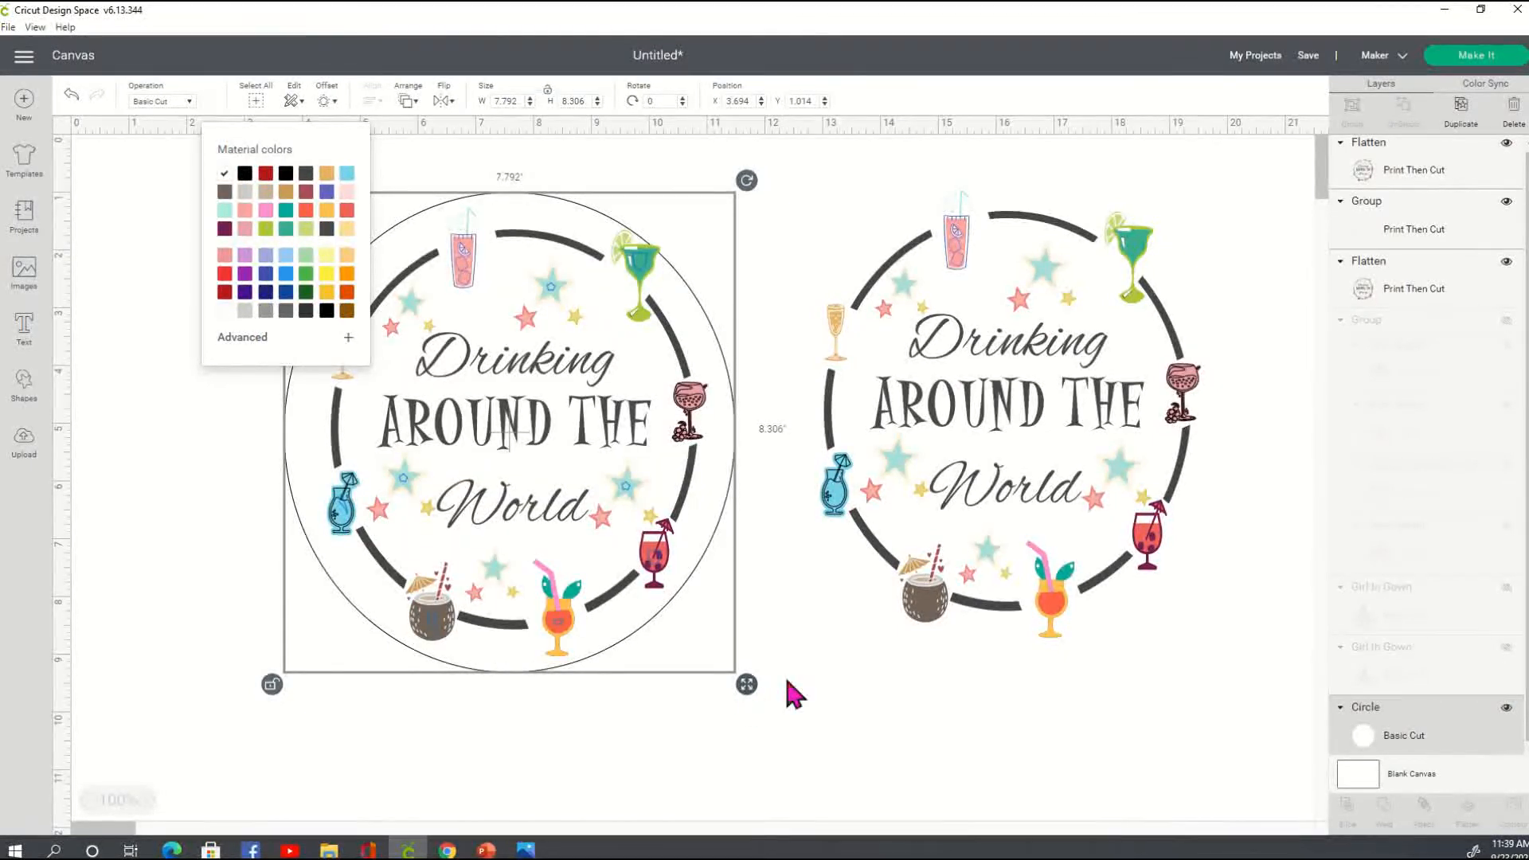
left_click(791, 710)
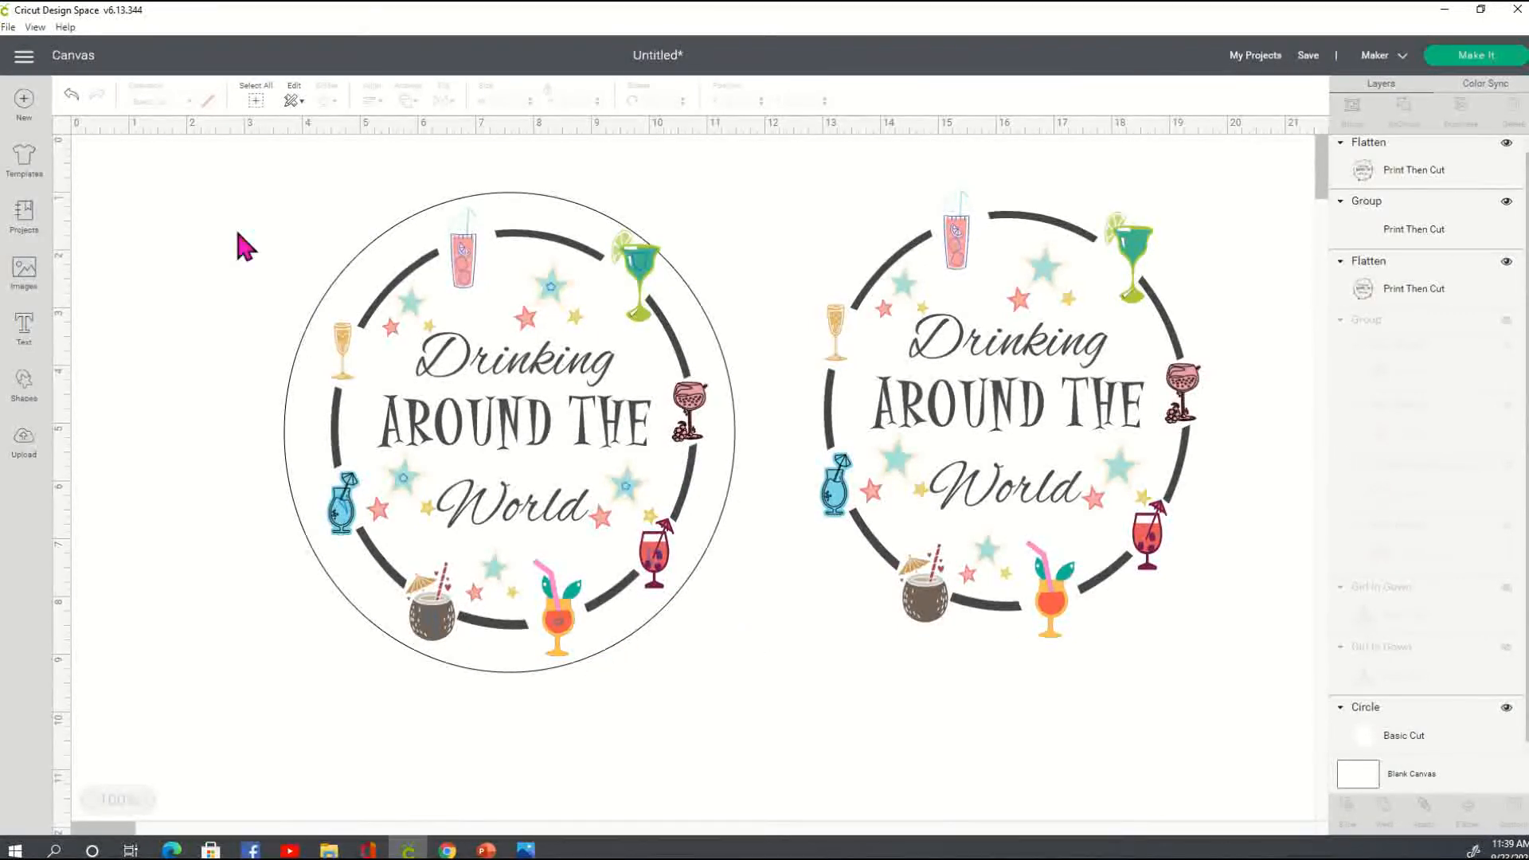
left_click_drag(206, 161, 821, 787)
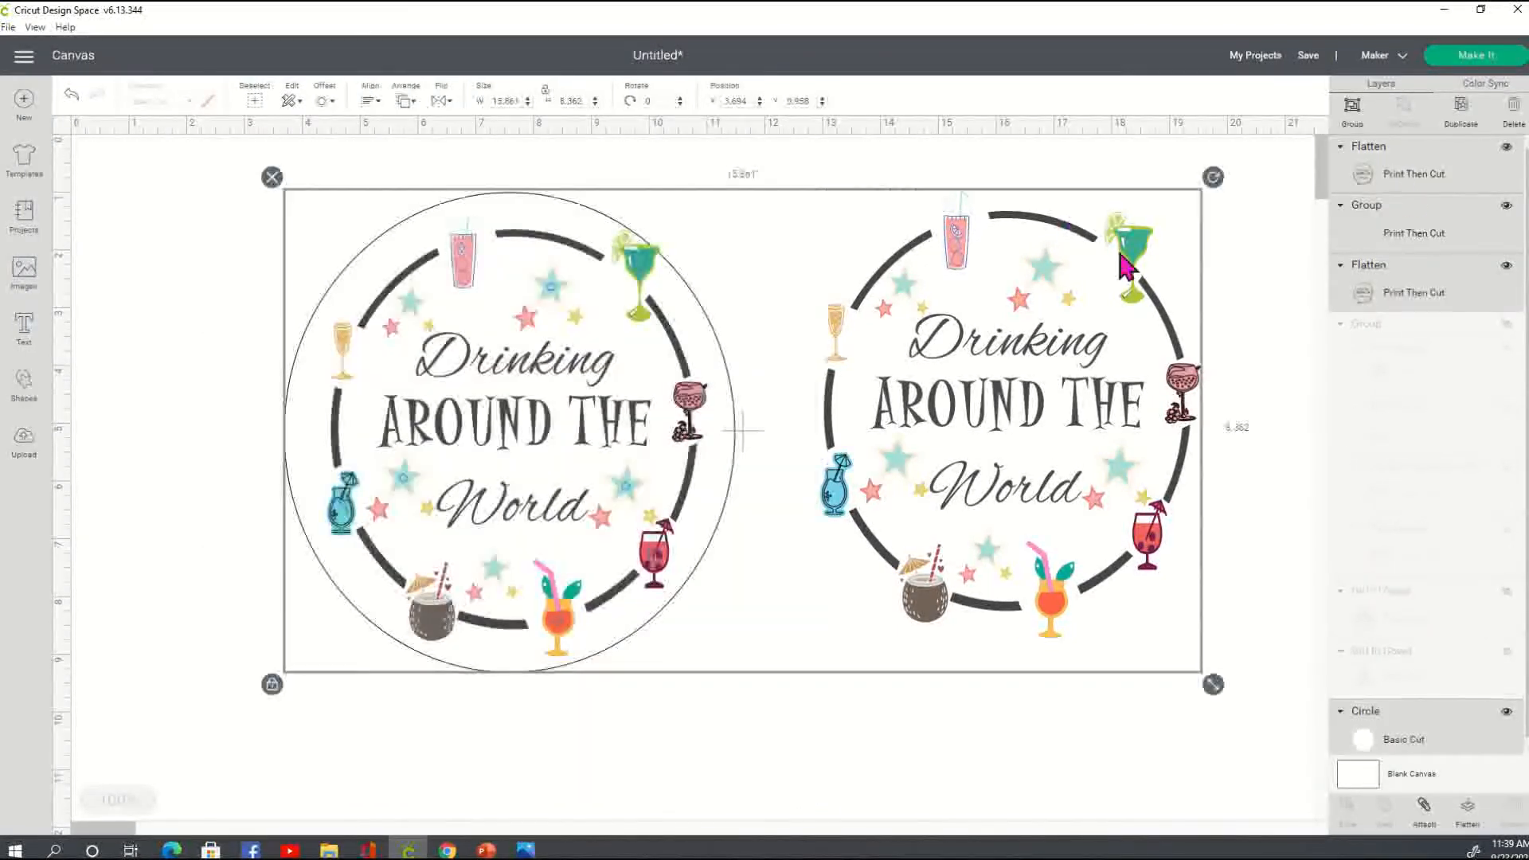
left_click(1352, 112)
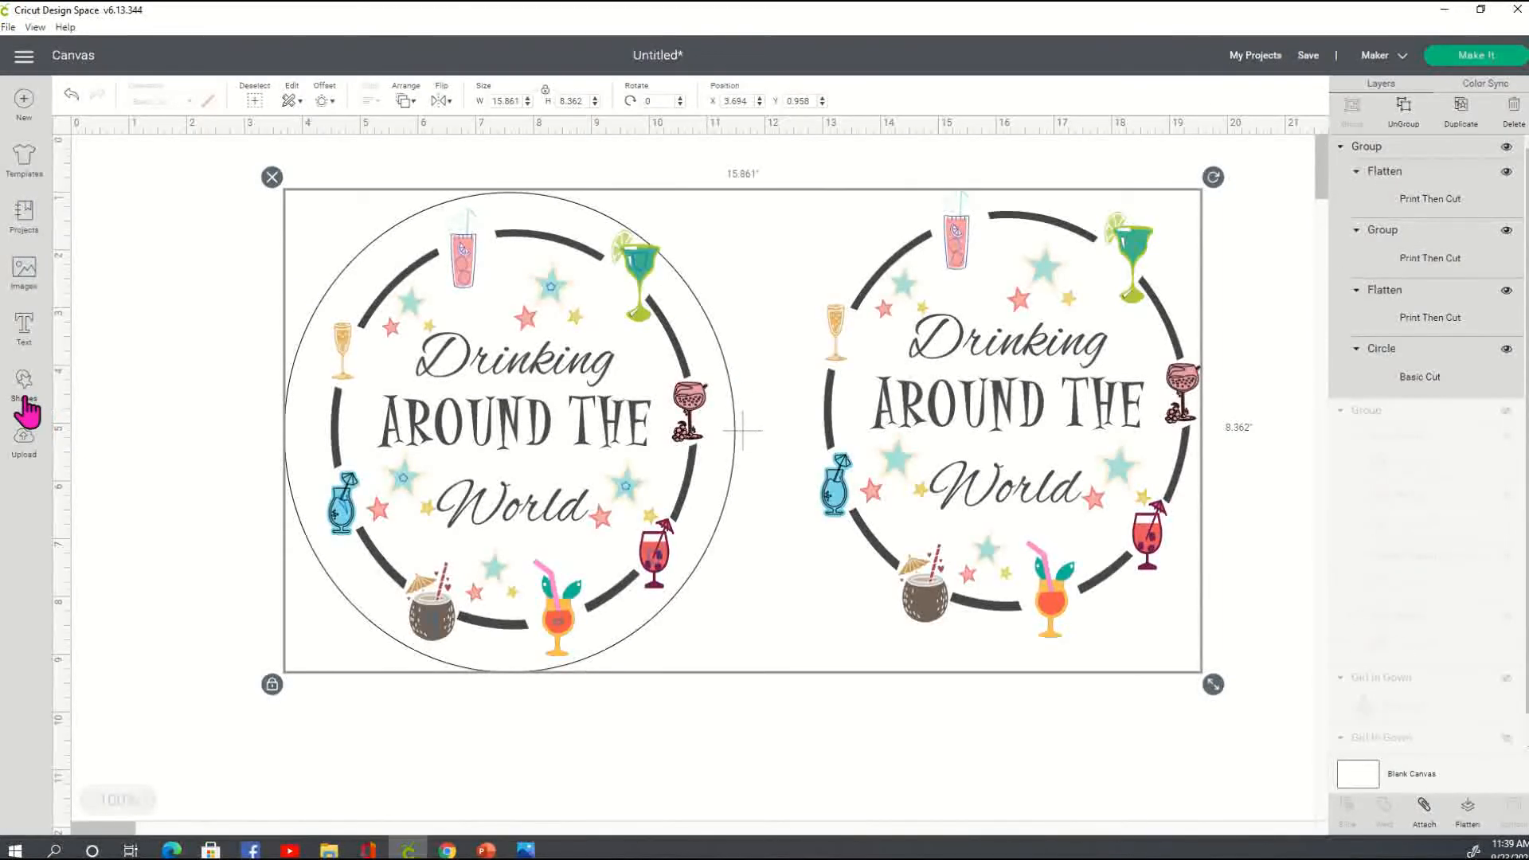
left_click(71, 94)
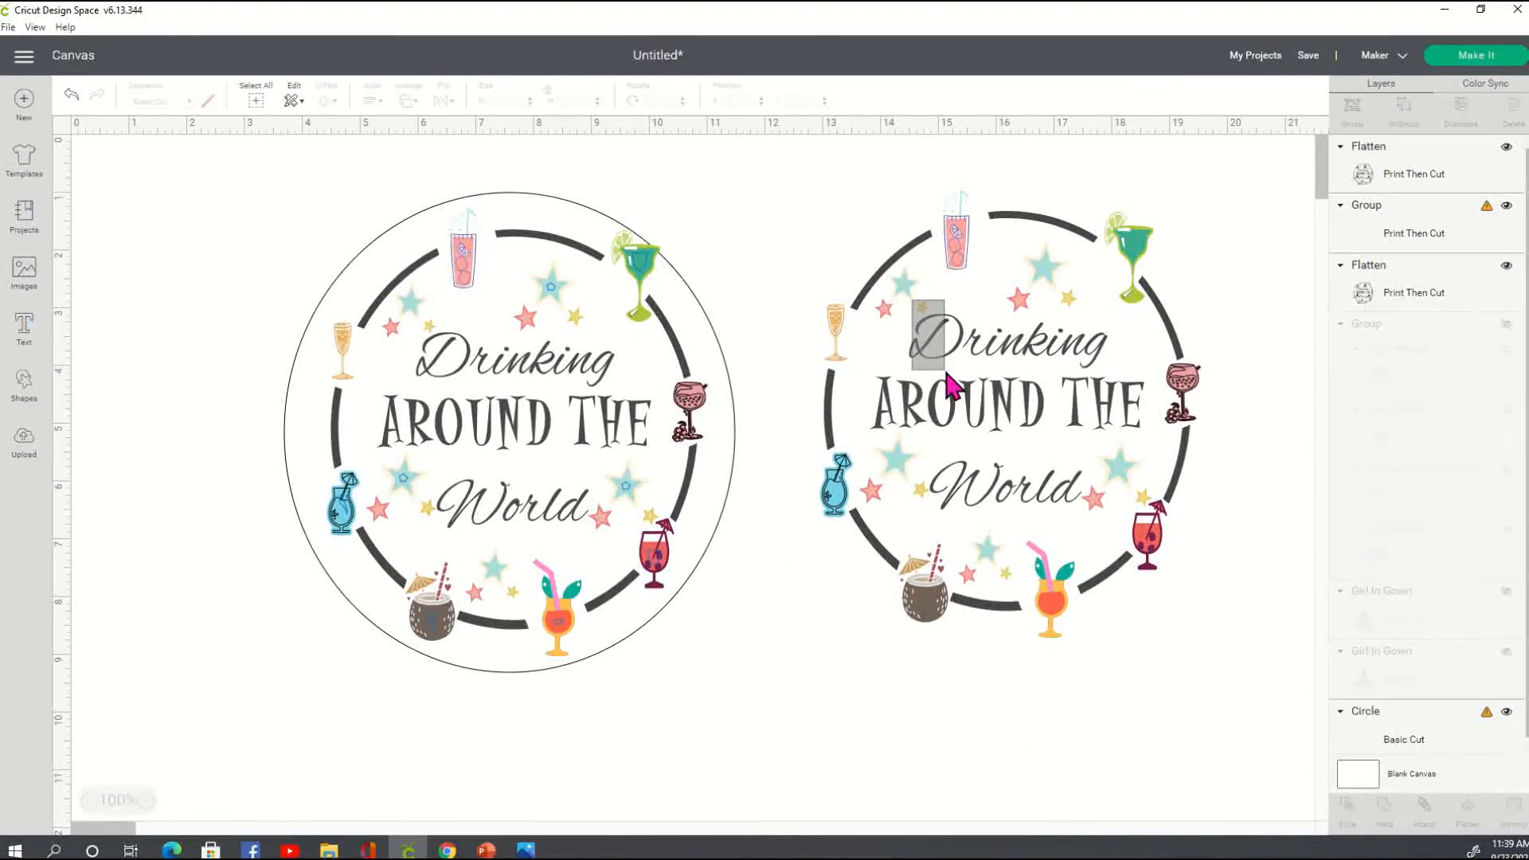
Hide the duplicate drinks-ring design placed beside the one with the circle
left_click(1175, 391)
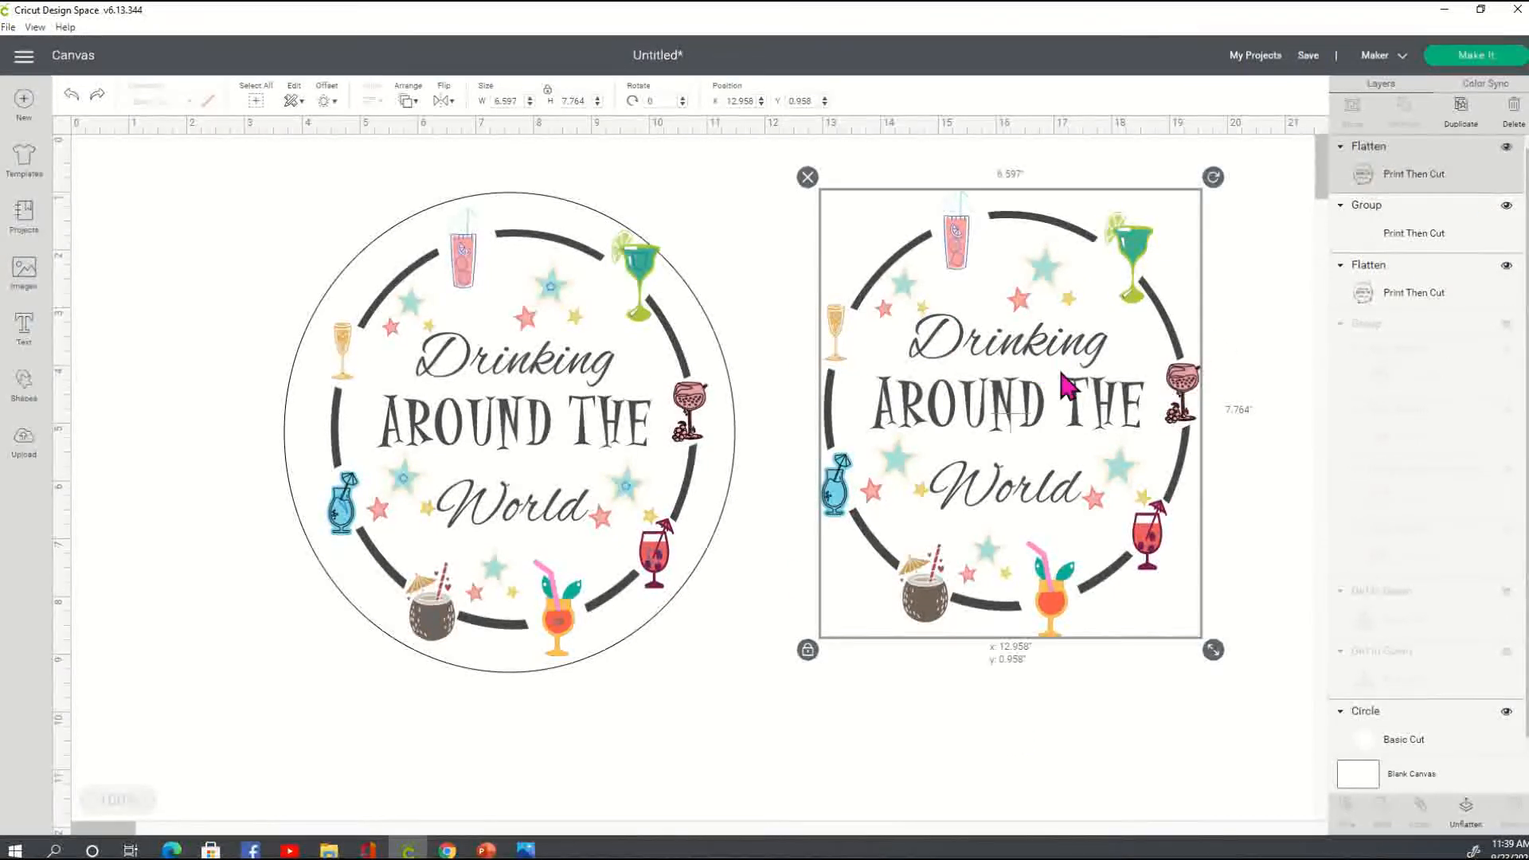
left_click(1505, 149)
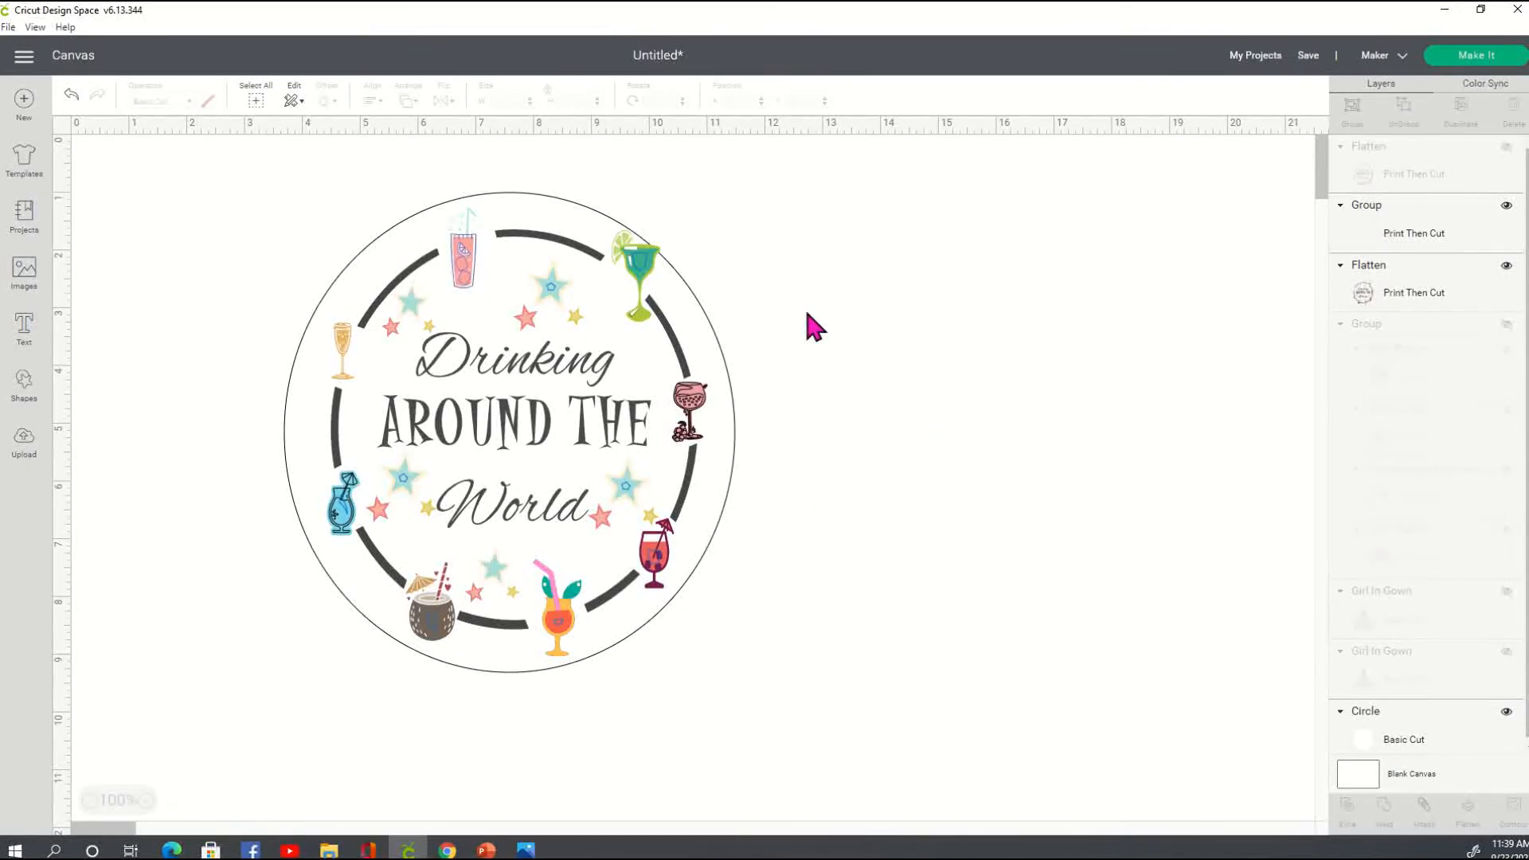
Shrink the white circle to about 7.75 × 8.26 in and move the drinks-ring design to centre it inside
left_click(458, 209)
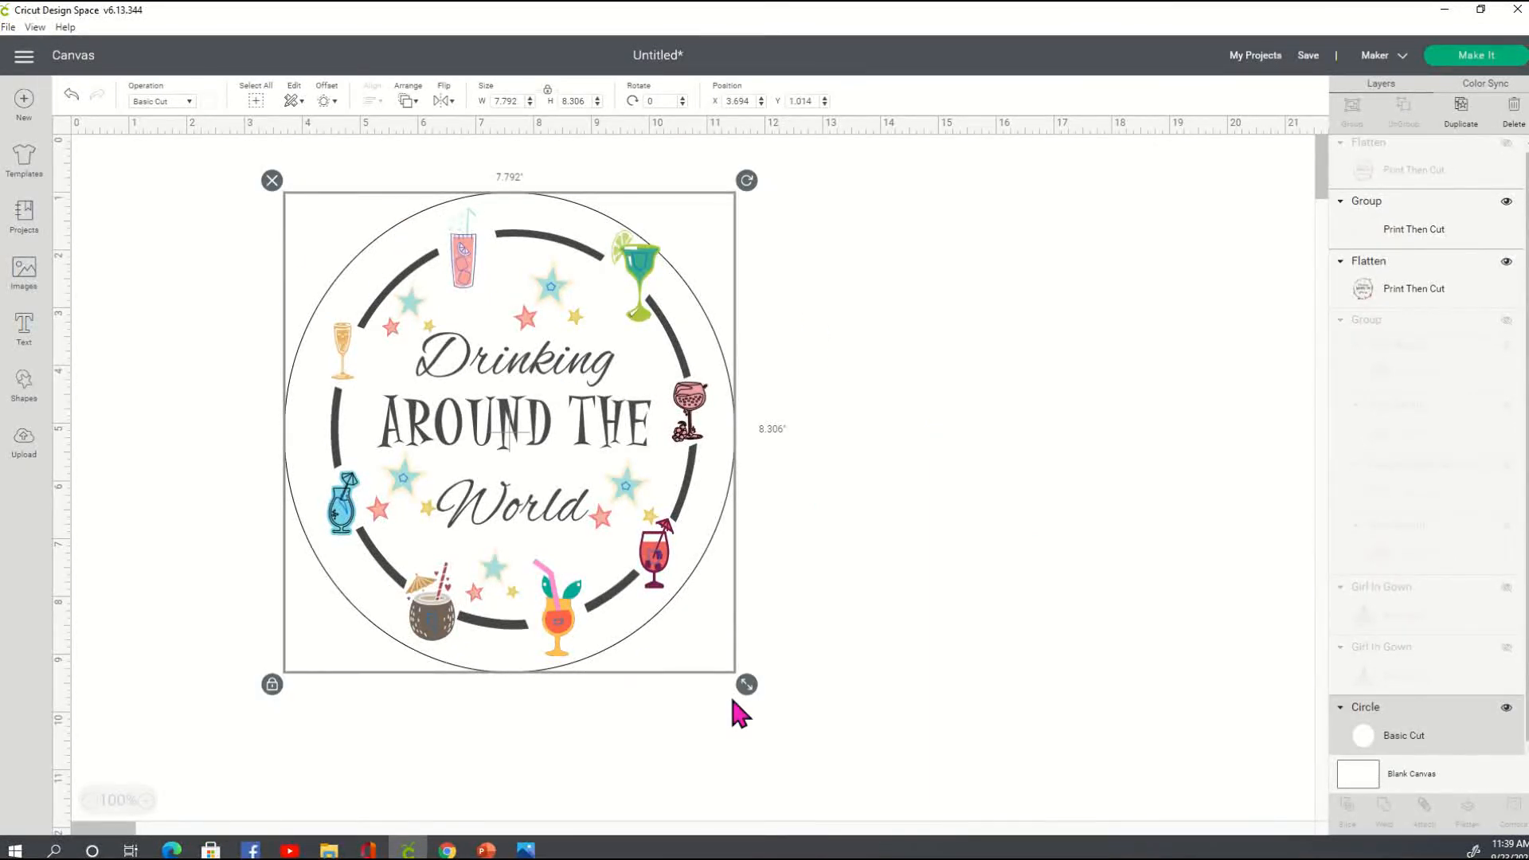
left_click_drag(747, 689, 743, 674)
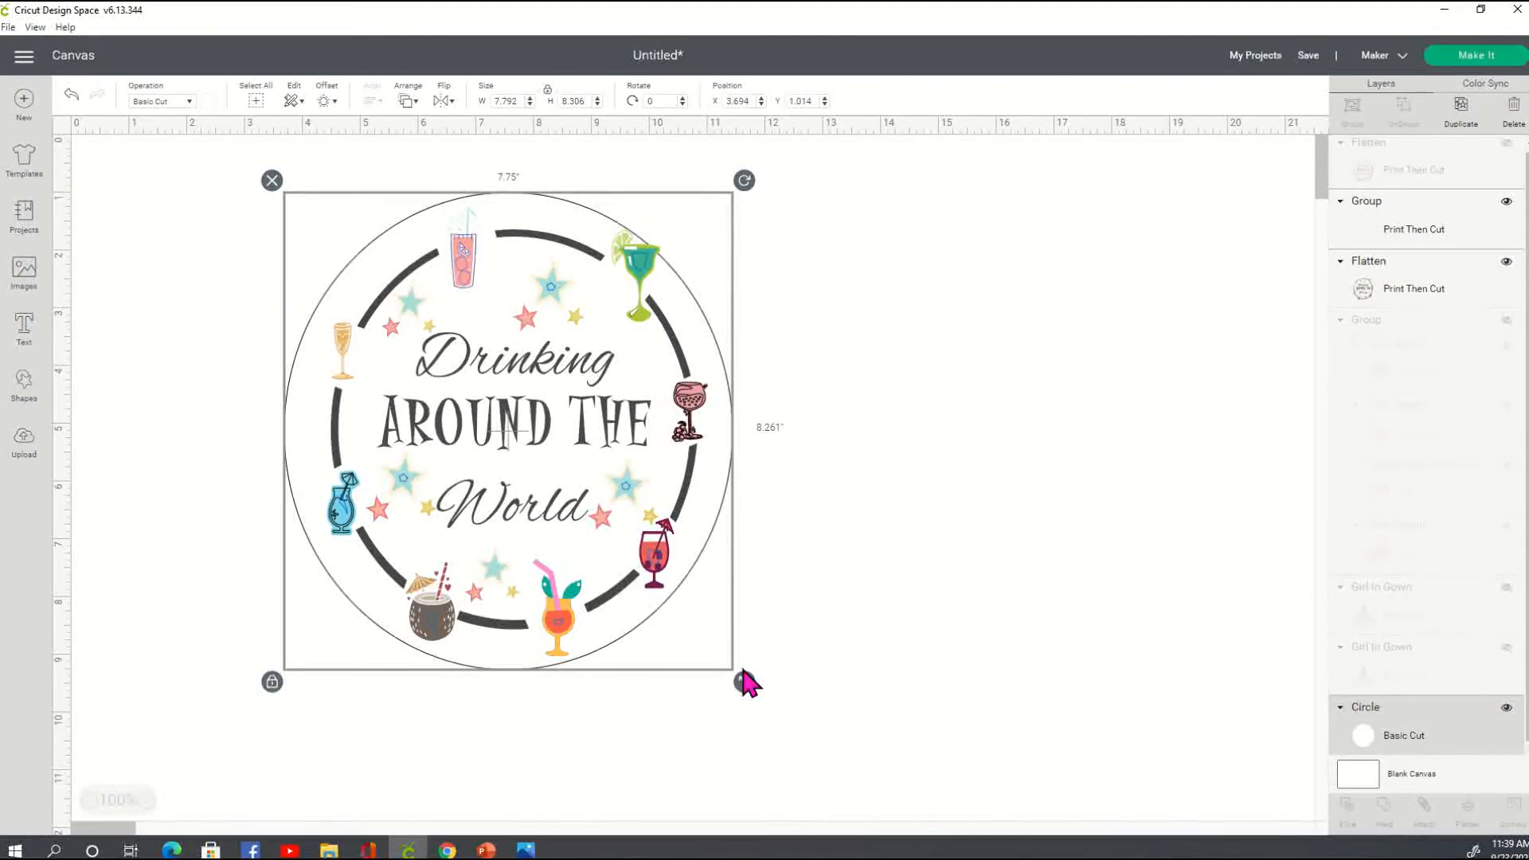
left_click_drag(575, 203, 577, 226)
left_click(837, 365)
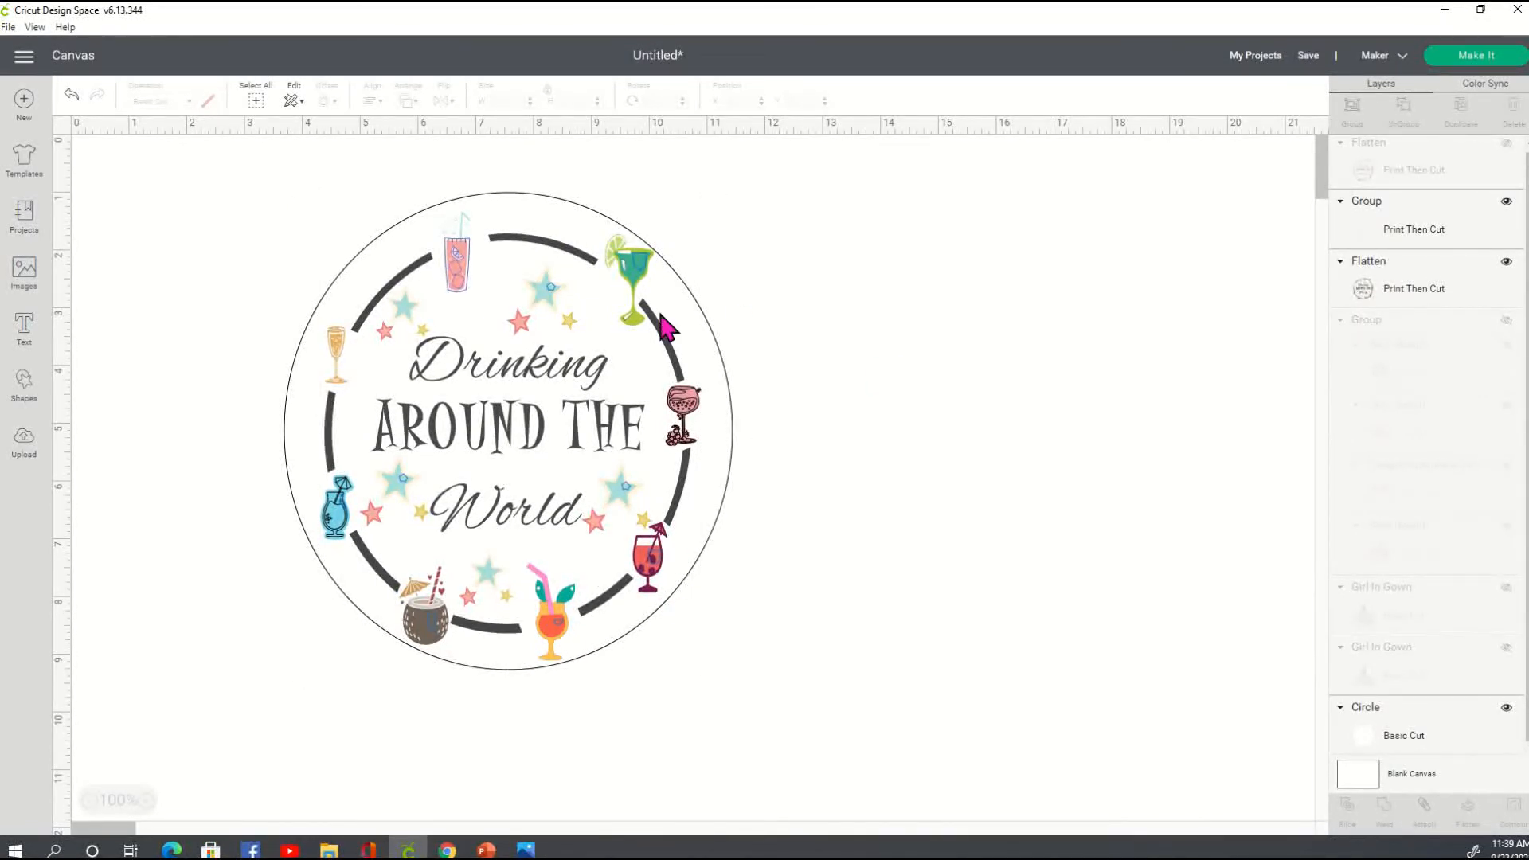
Select the white circle together with the design and offset shapes, and flatten them into one Print Then Cut layer
left_click_drag(226, 170, 827, 706)
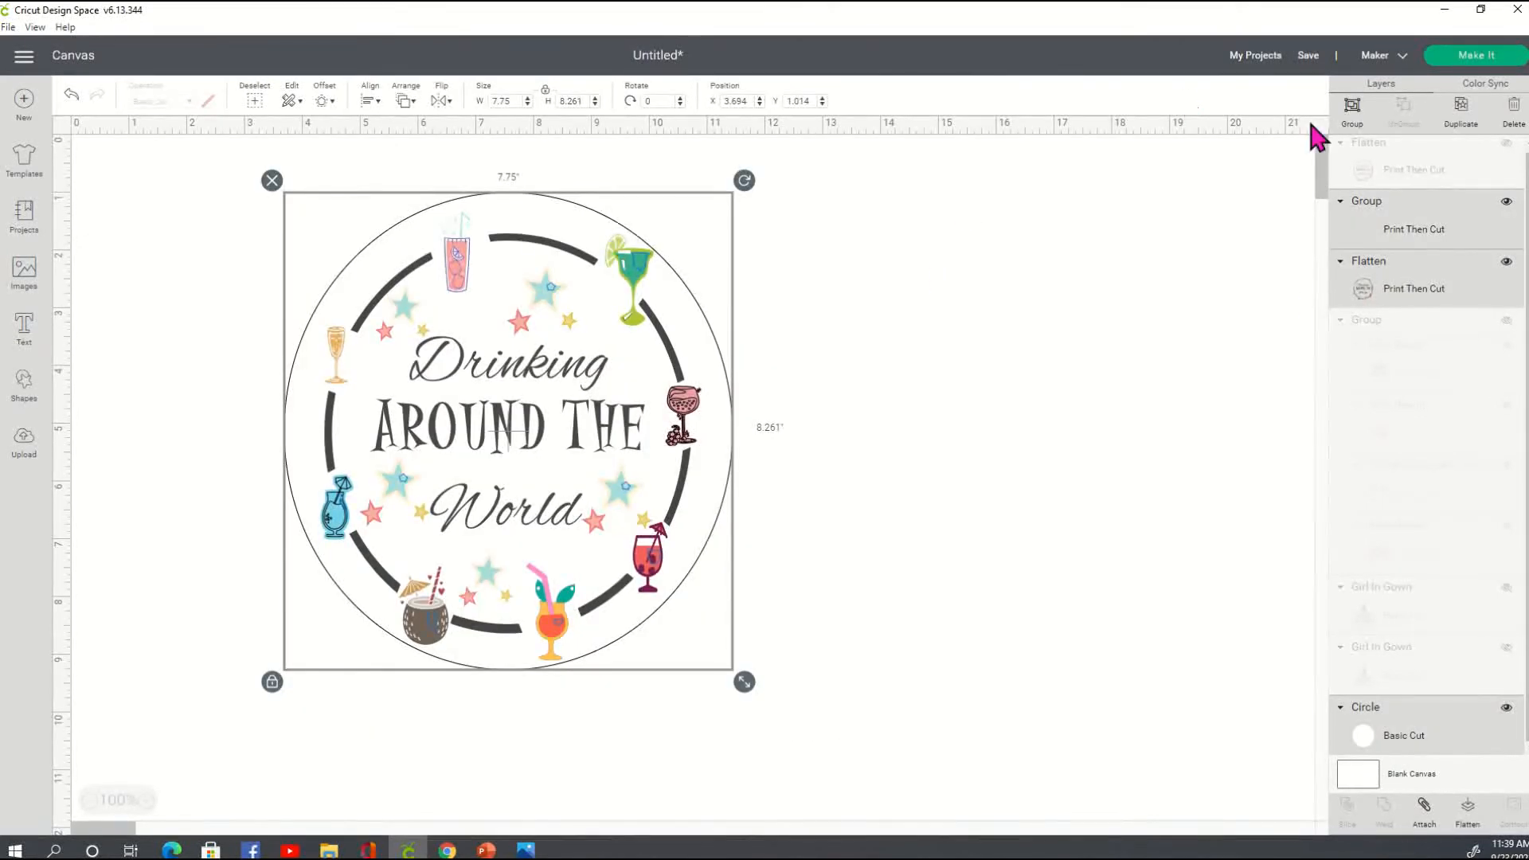
left_click(1352, 110)
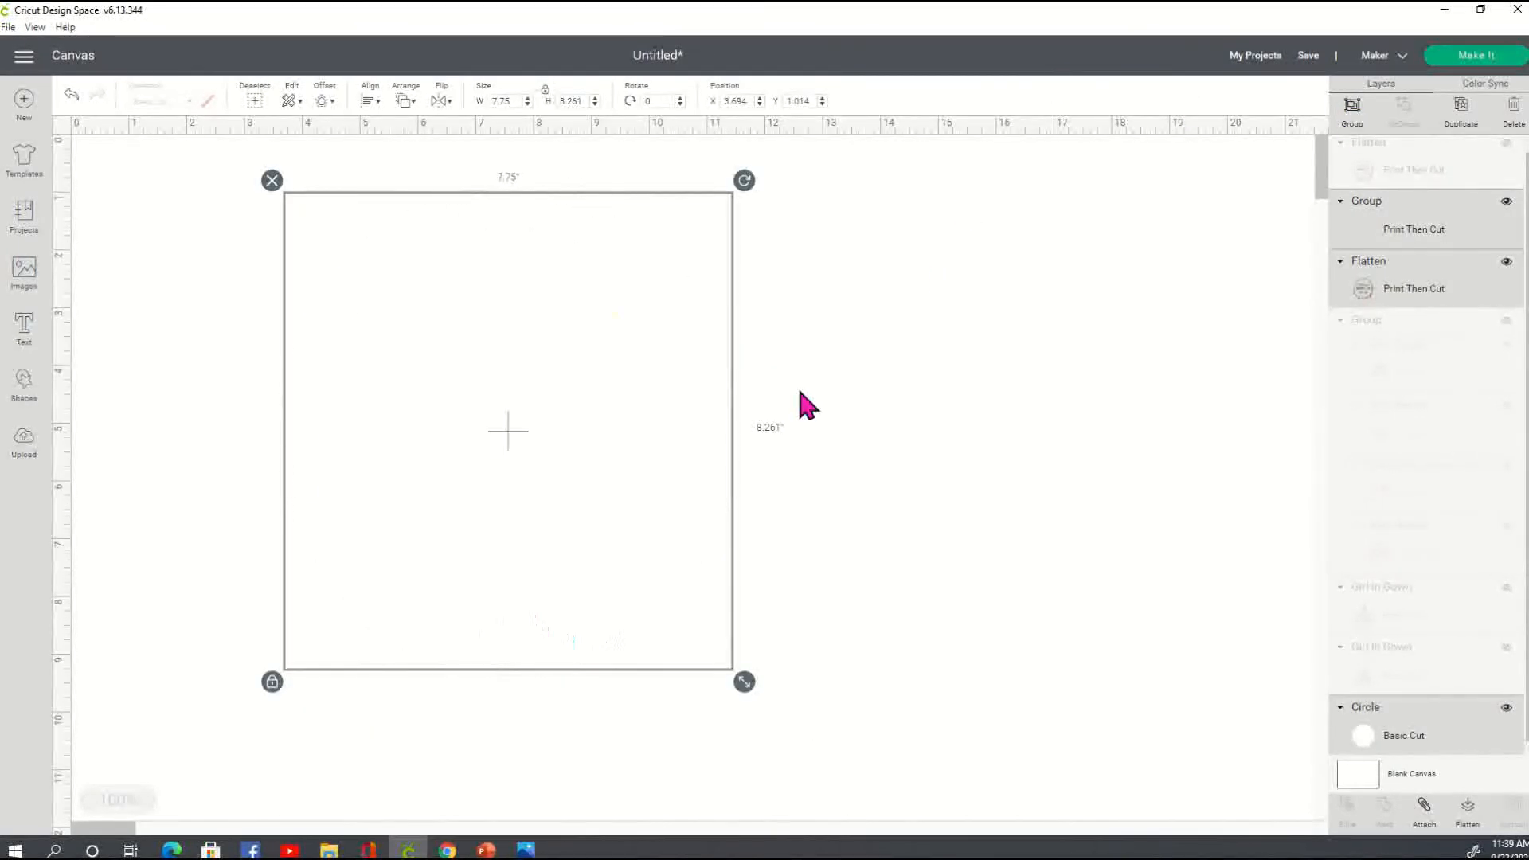
left_click(1468, 816)
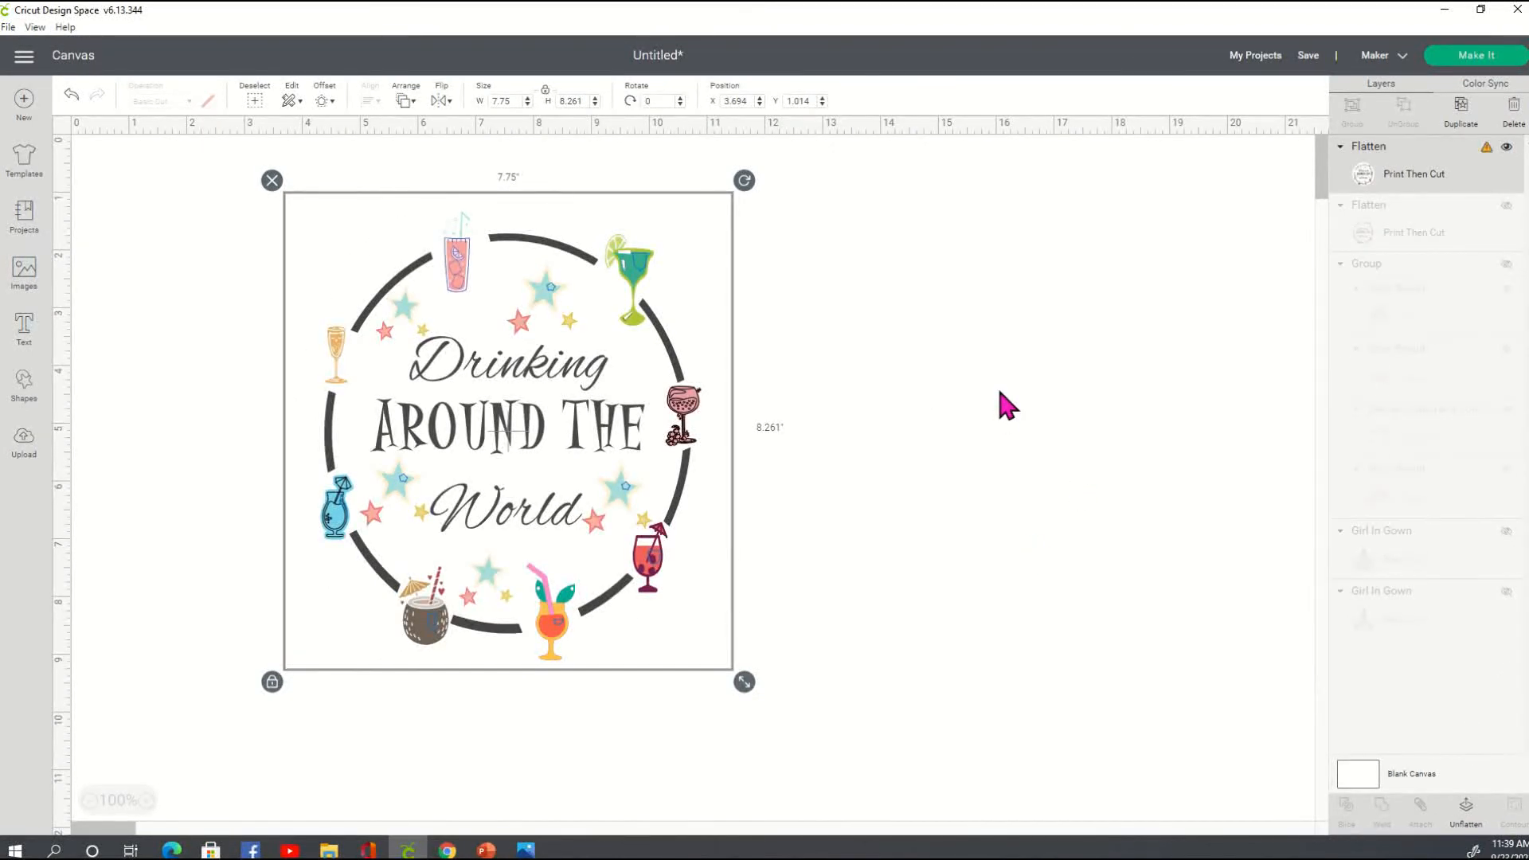
left_click(698, 721)
left_click(600, 528)
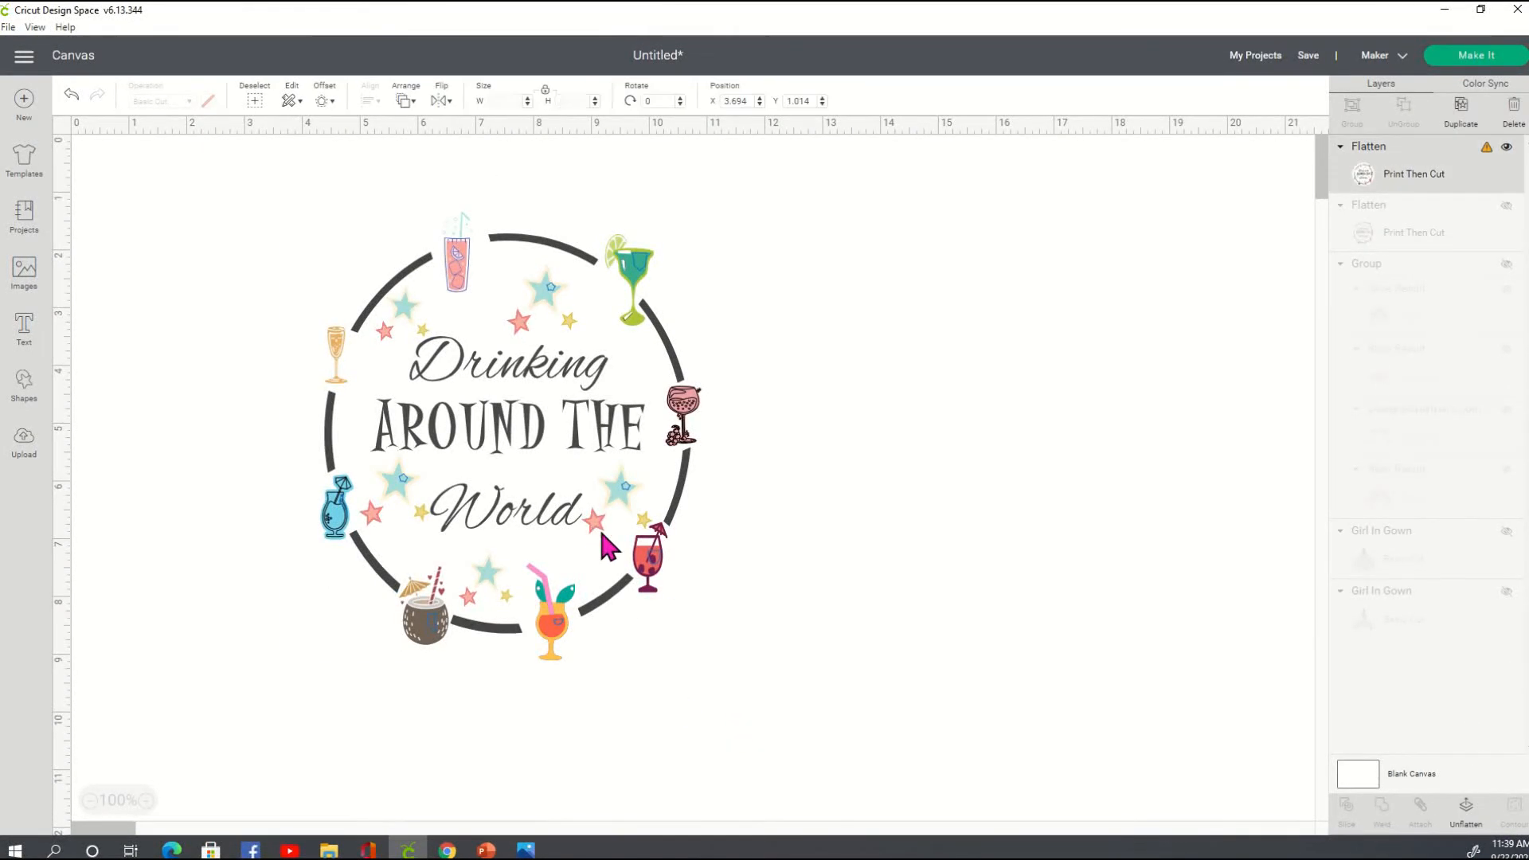
Shrink the flattened drinks-ring design to about 6.45 × 6.88 in and preview it on the letter-size Print Then Cut mat
left_click_drag(746, 685, 679, 617)
left_click(1490, 55)
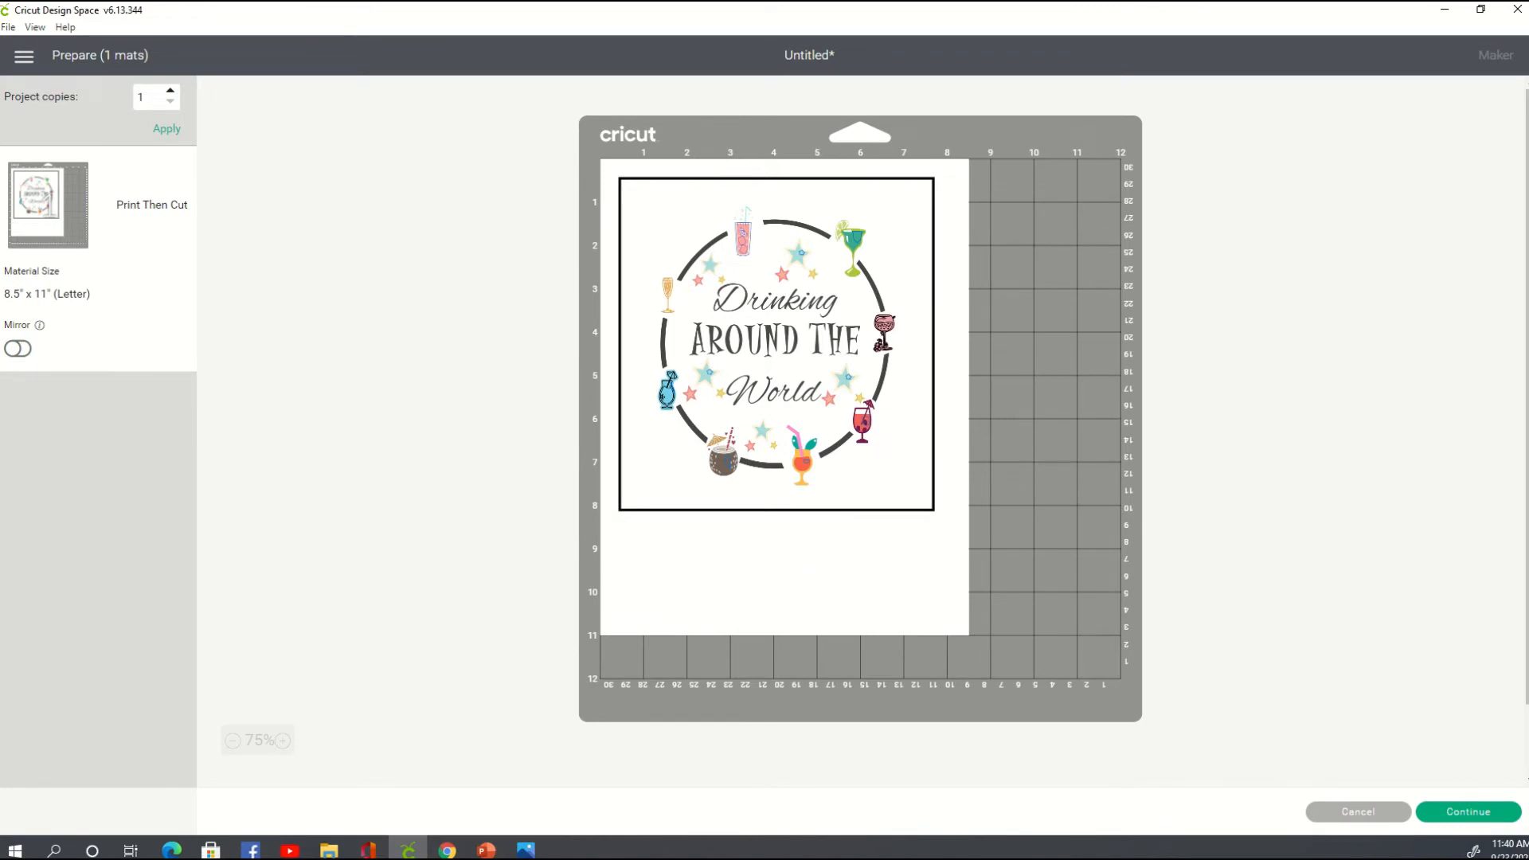
left_click(1364, 812)
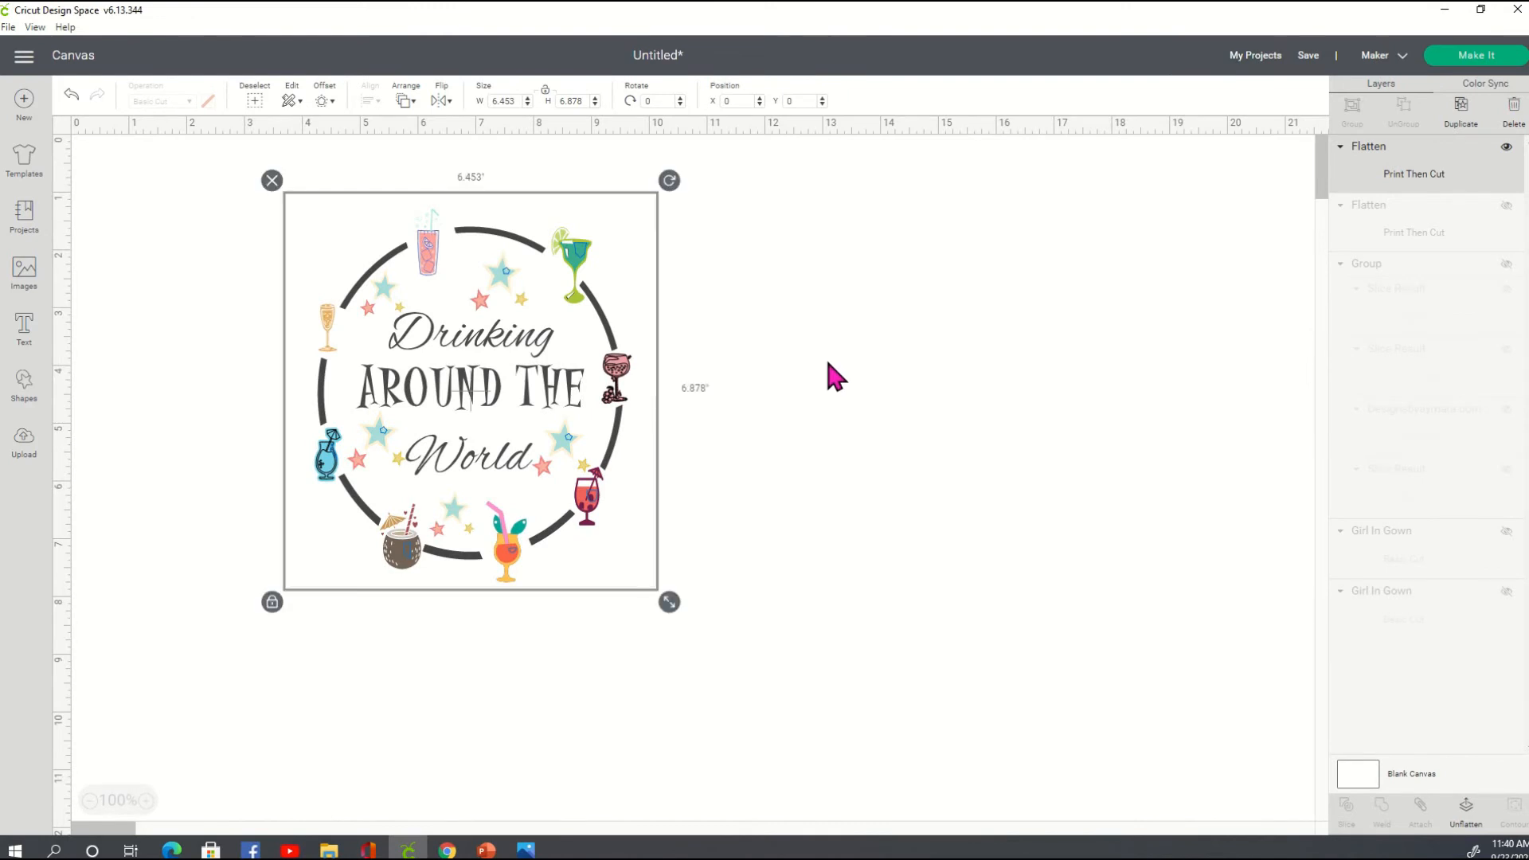
Enlarge the flattened drinks-ring design to about 9.84 × 10.49 in and check its dimensions
left_click_drag(668, 603, 881, 748)
left_click(1075, 575)
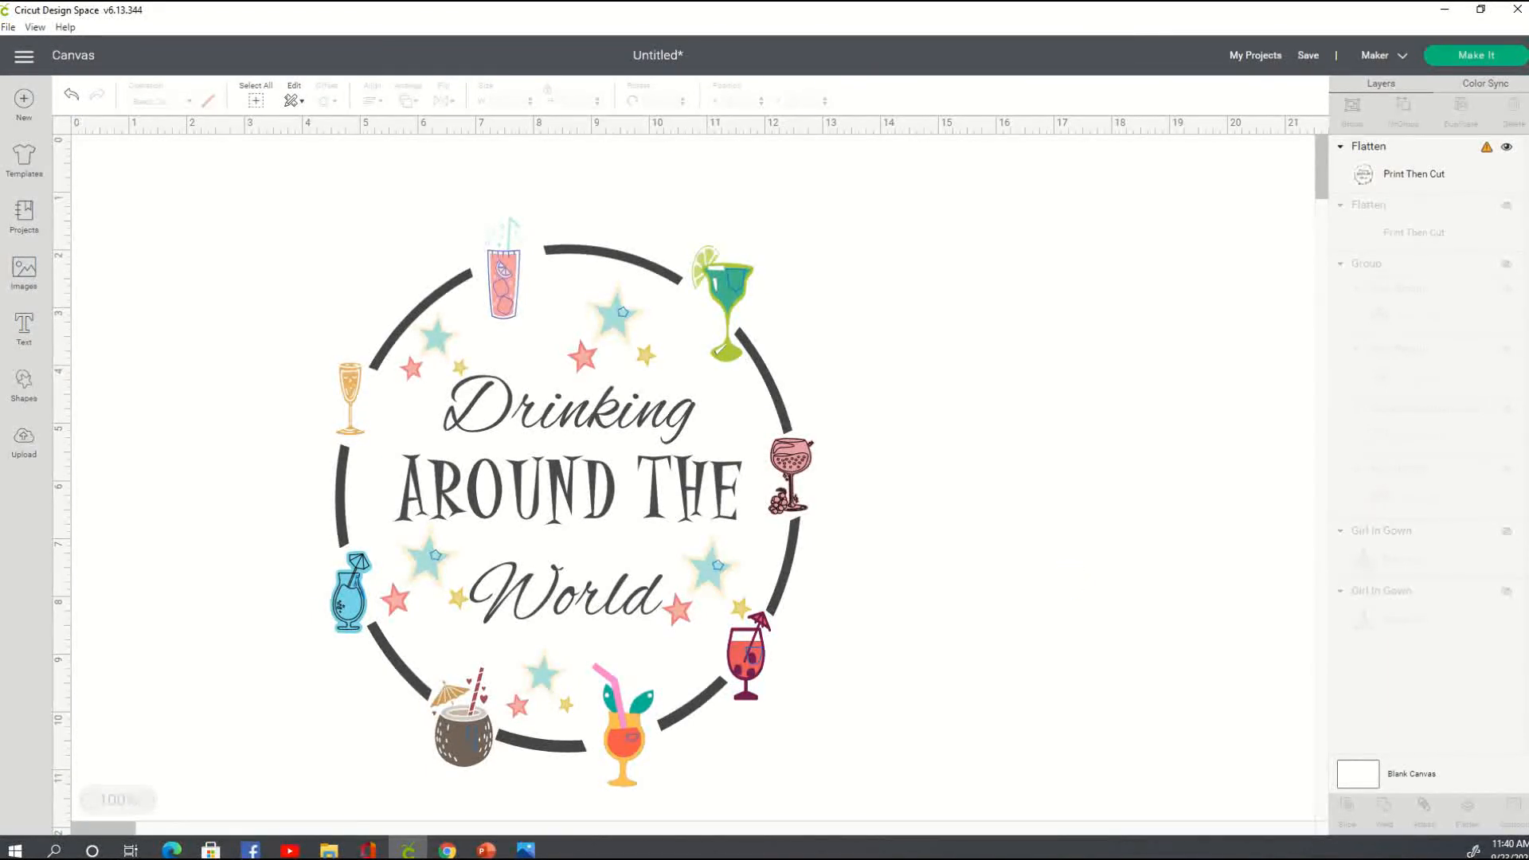
left_click_drag(212, 191, 917, 822)
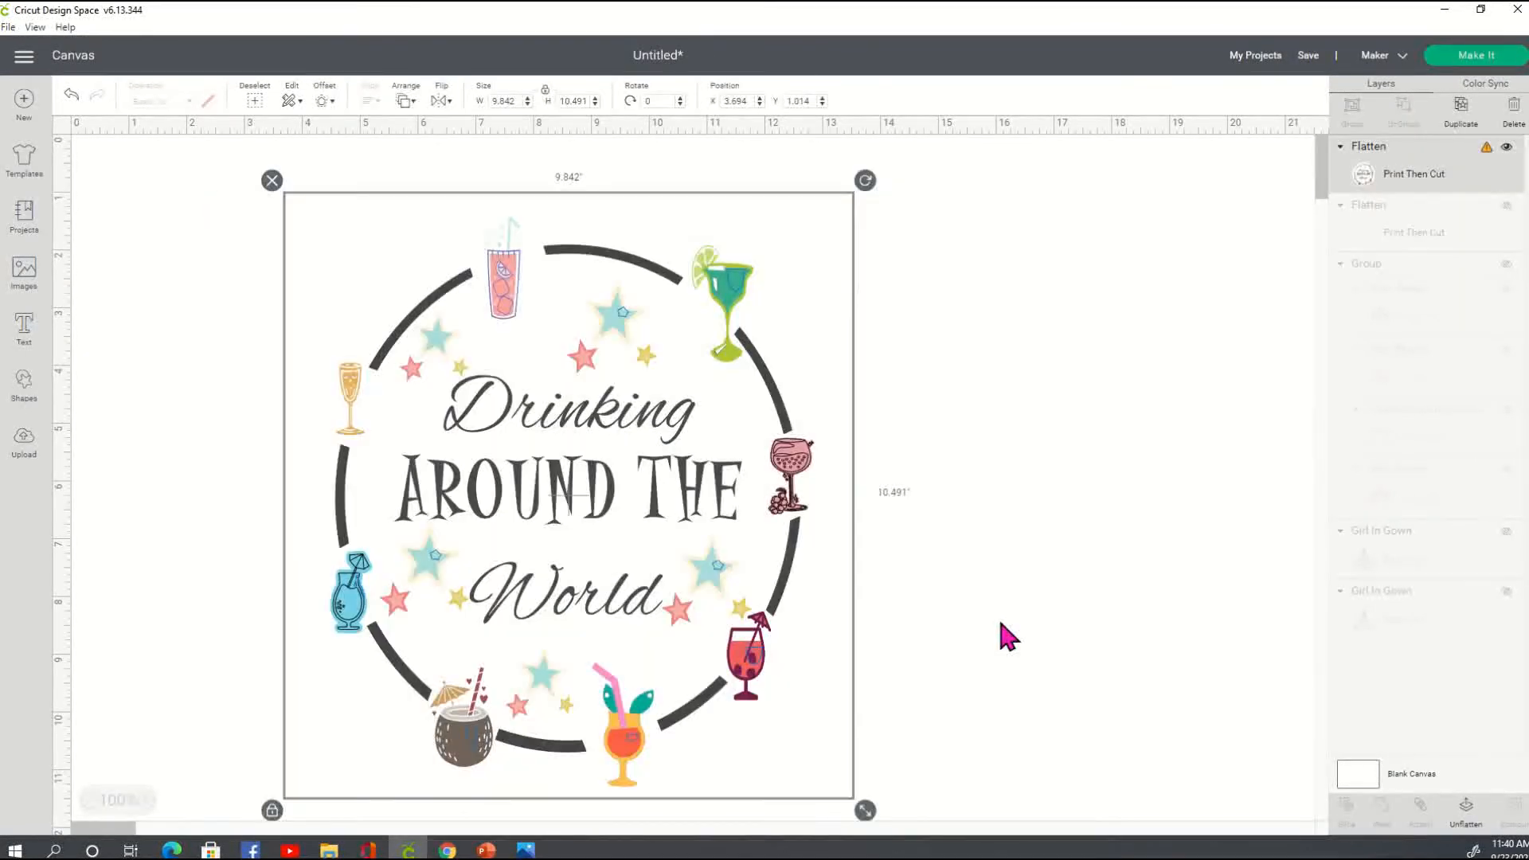
left_click(992, 529)
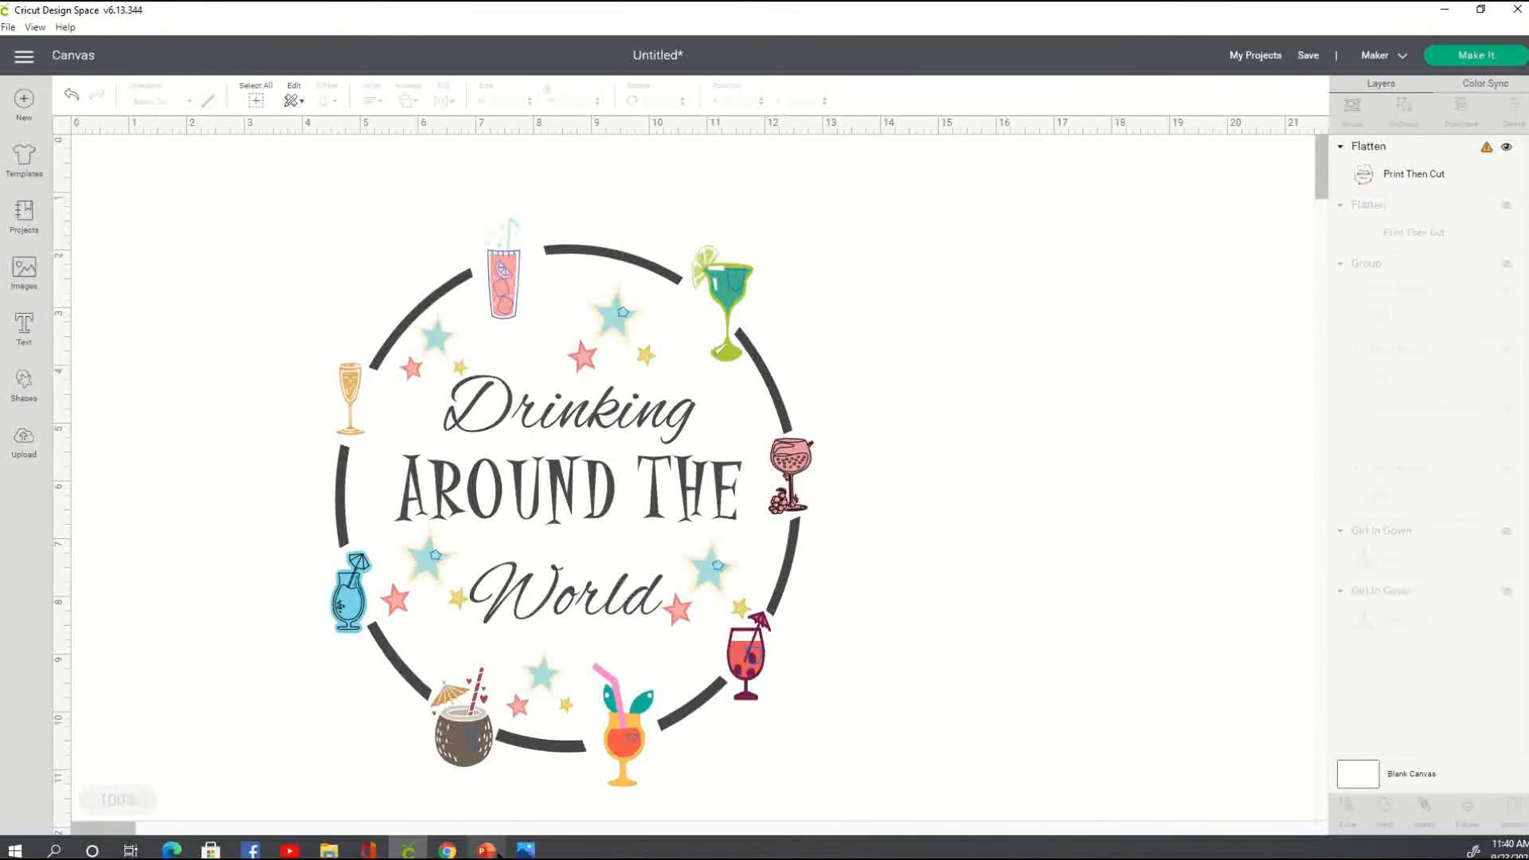
Scale the flattened drinks-ring design down slightly on the canvas, keeping its proportions, and leave it deselected
mouse_move(493, 850)
left_click(656, 611)
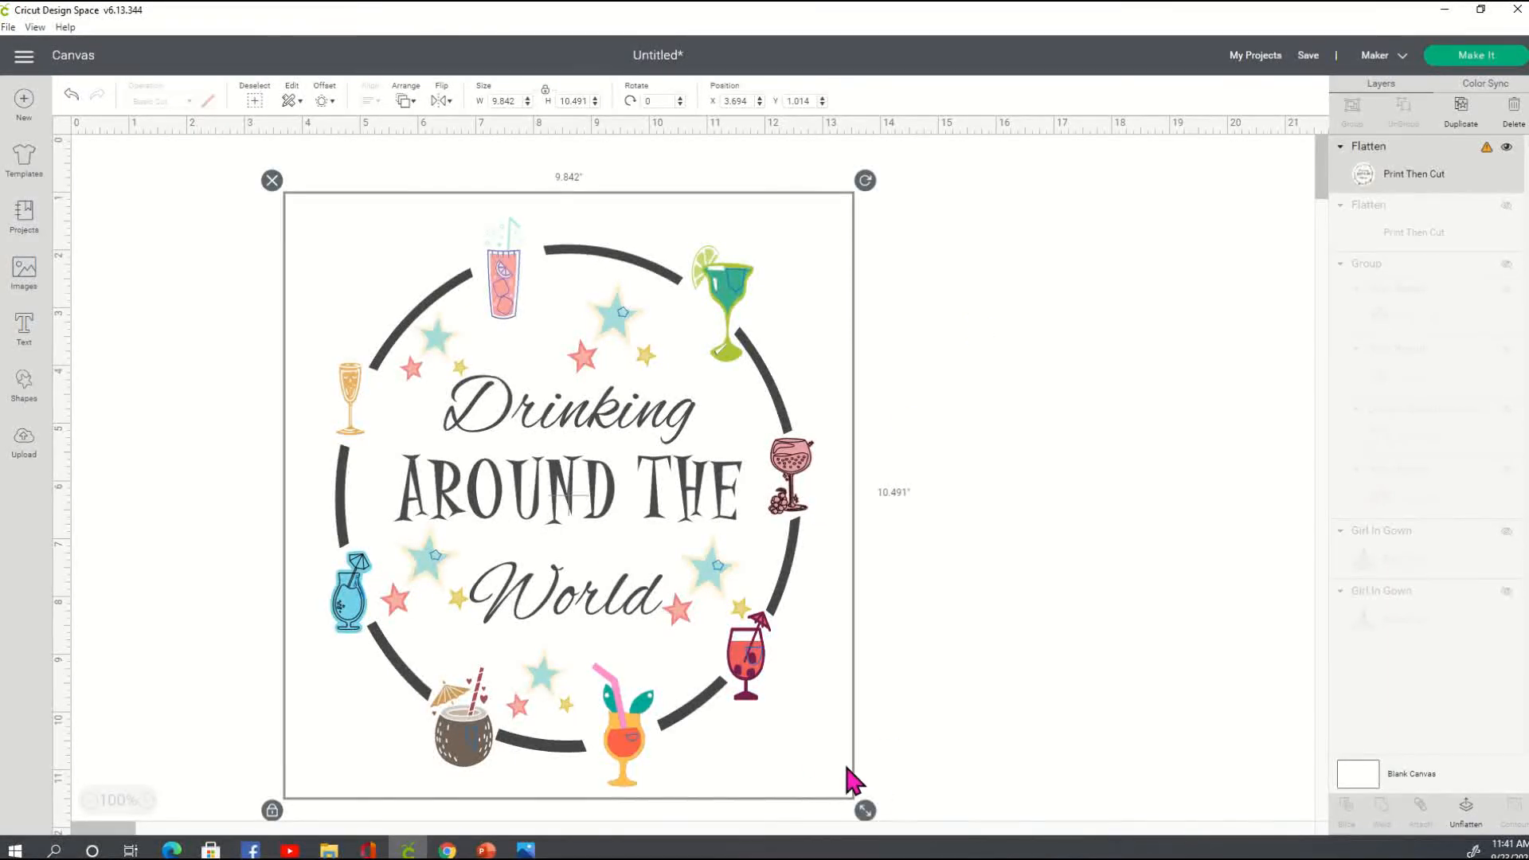
left_click_drag(862, 808, 805, 638)
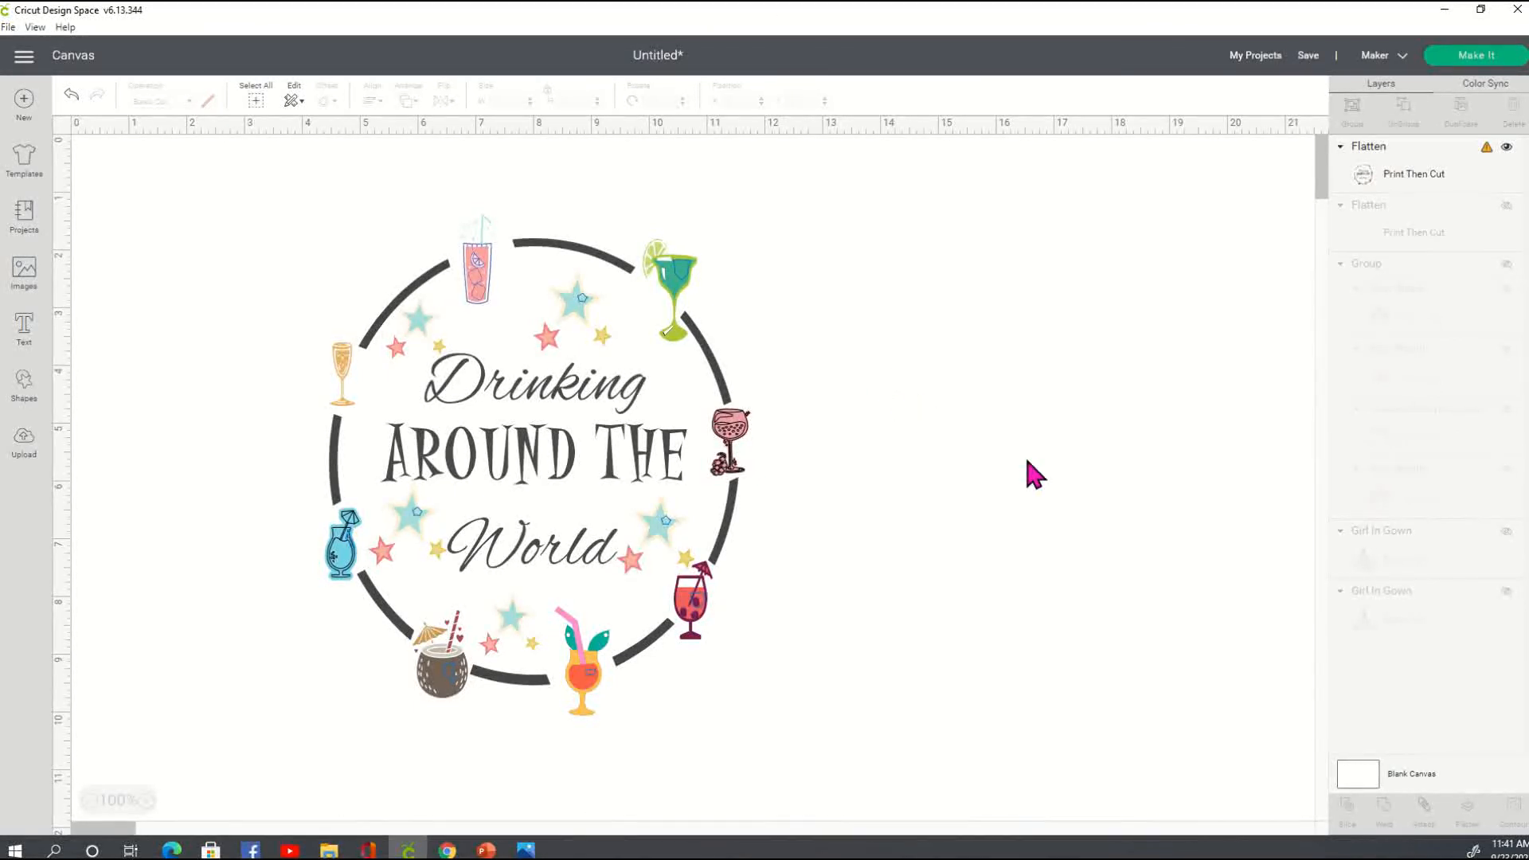
mouse_move(1028, 16)
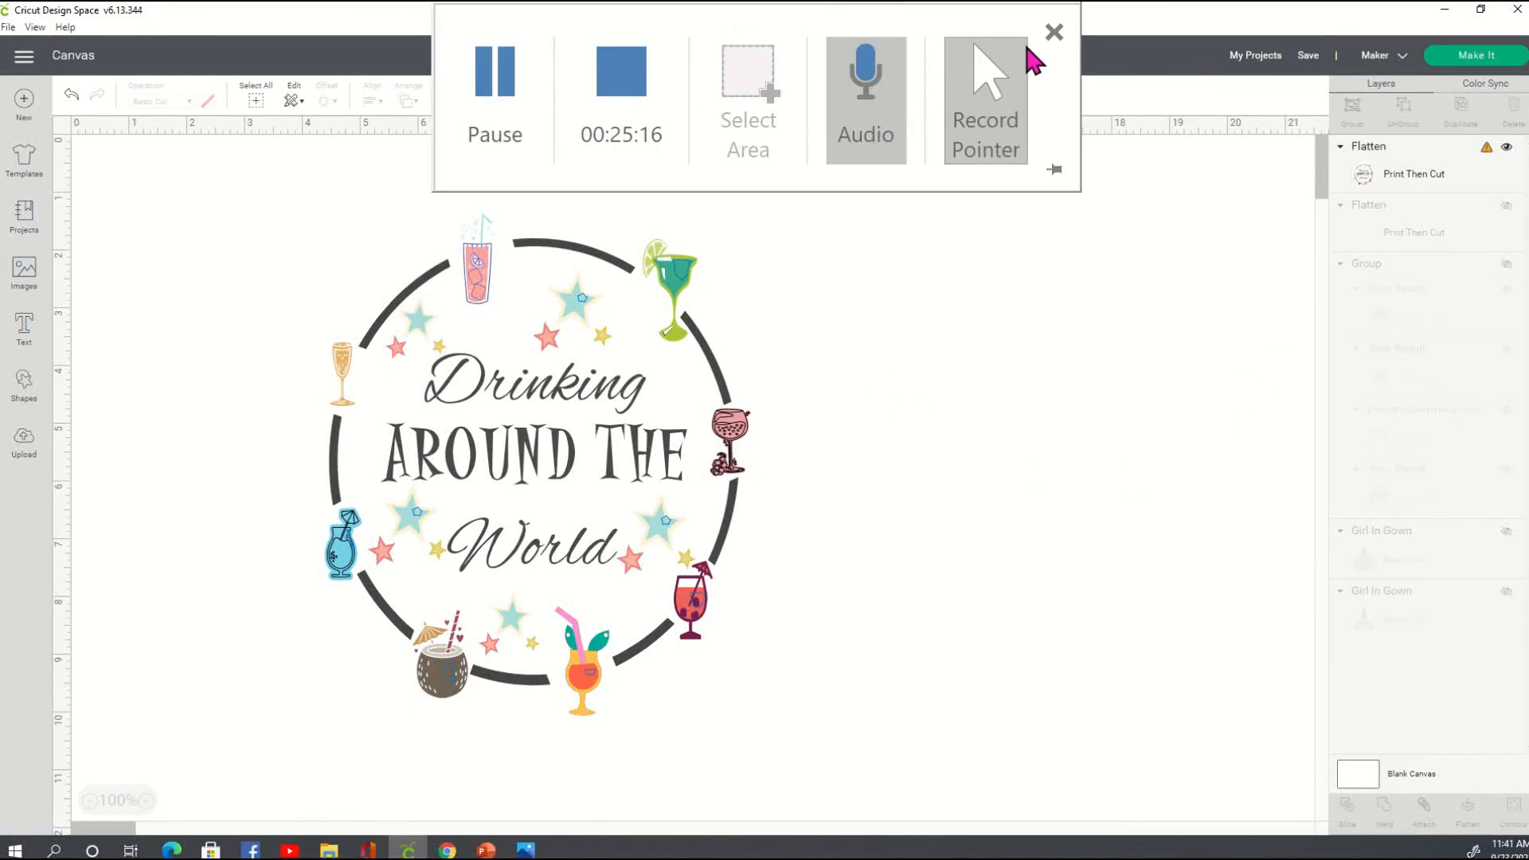